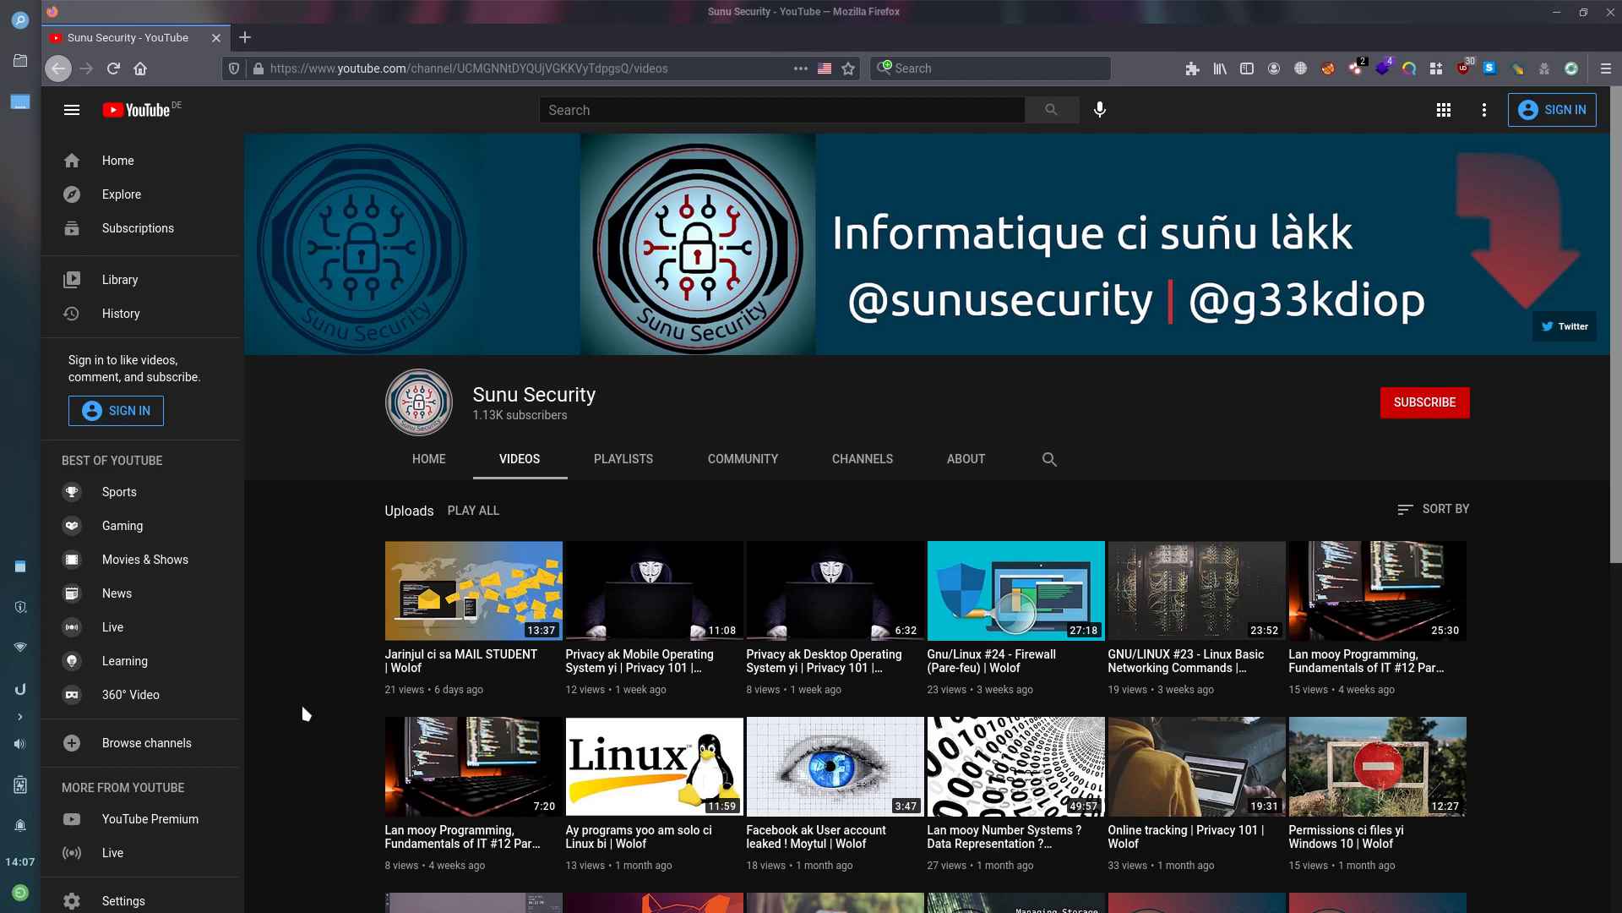
Open firefox.com in a new browser tab
mouse_move(336, 891)
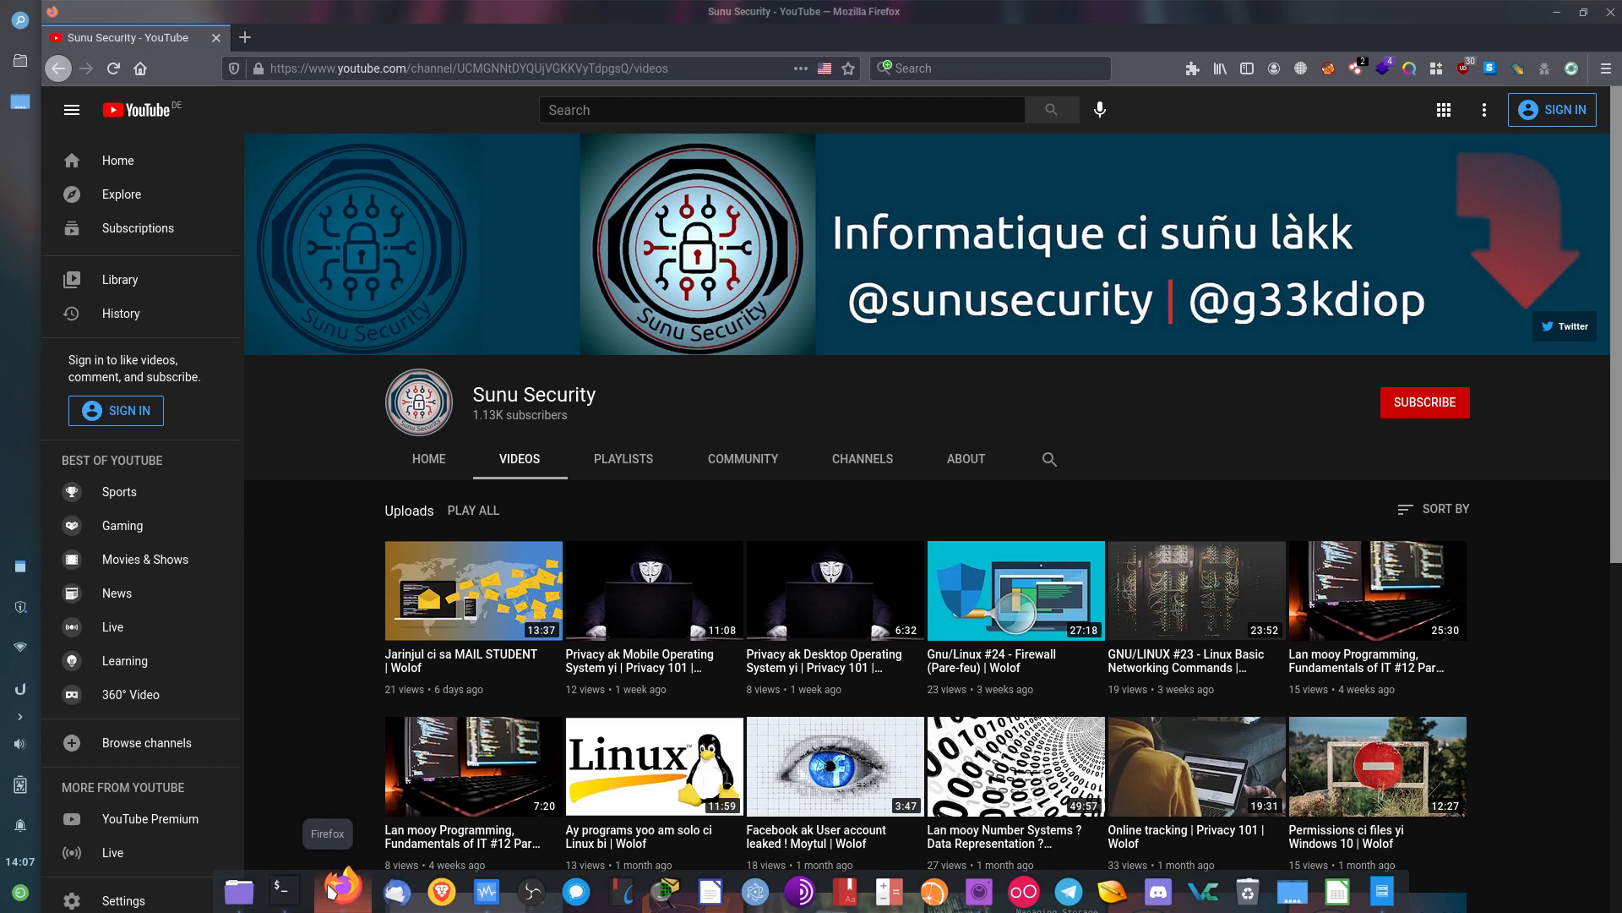
left_click(248, 39)
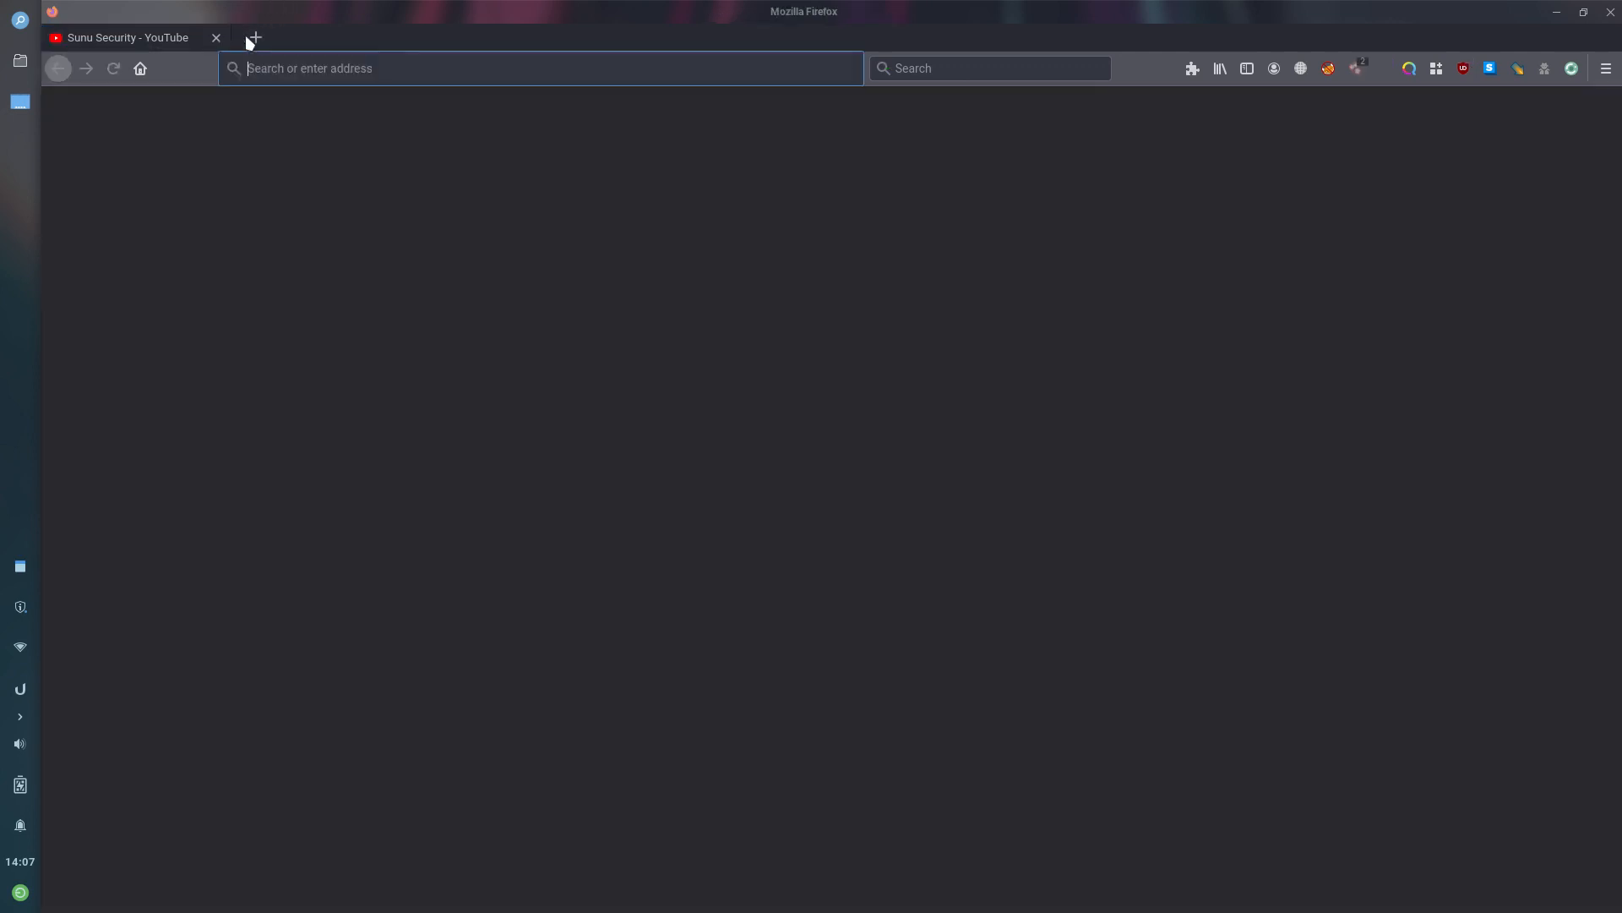
type("firefox.")
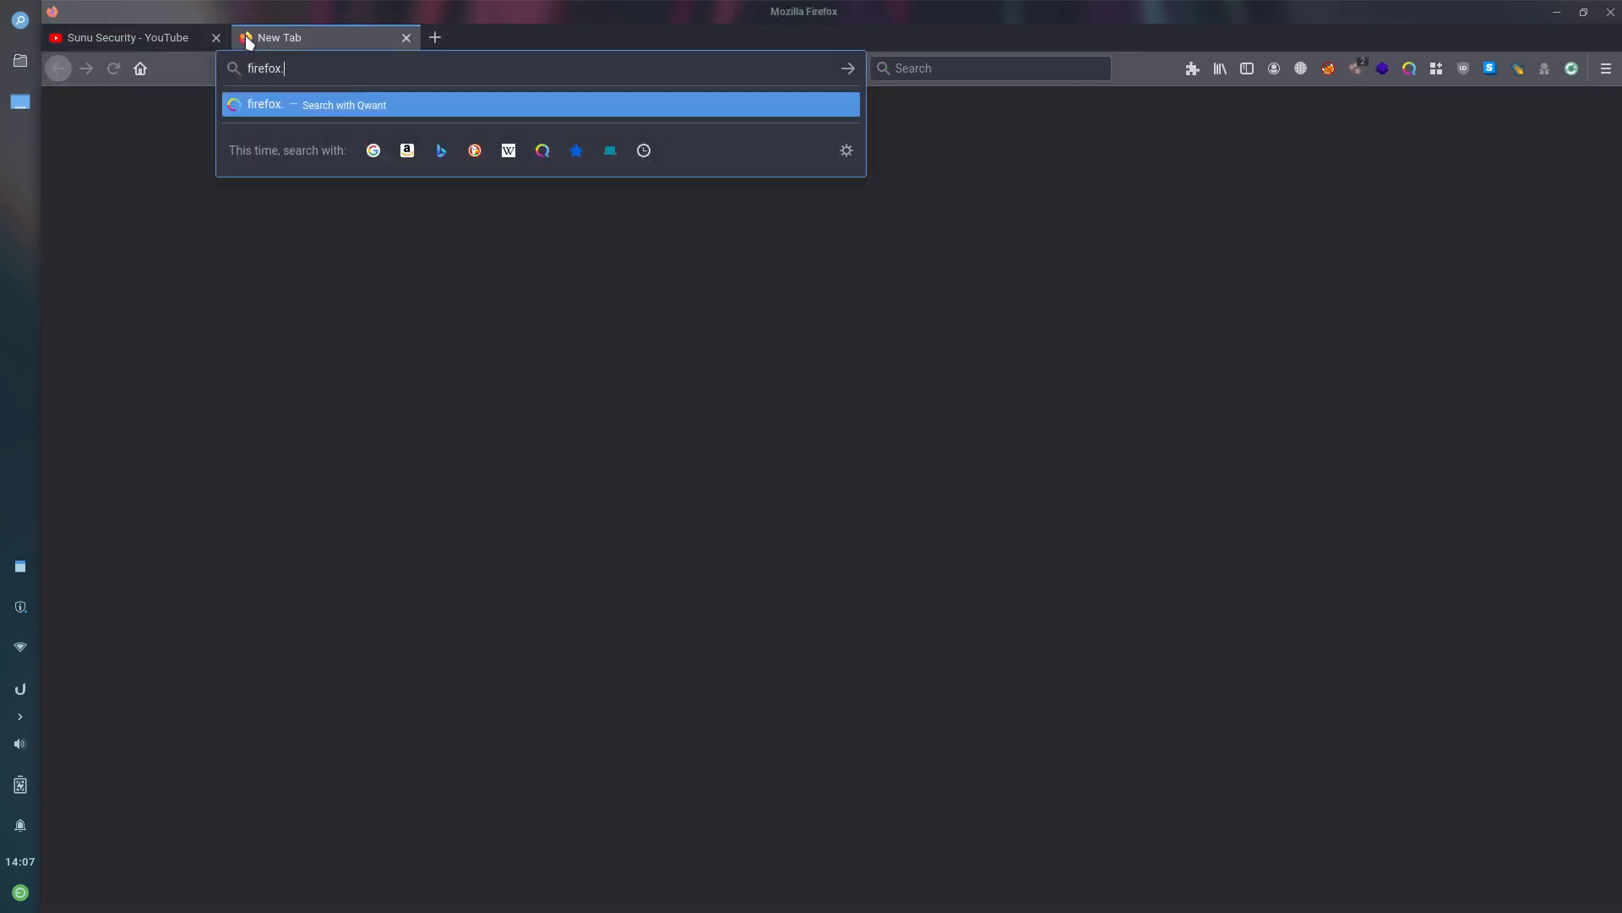
type("com")
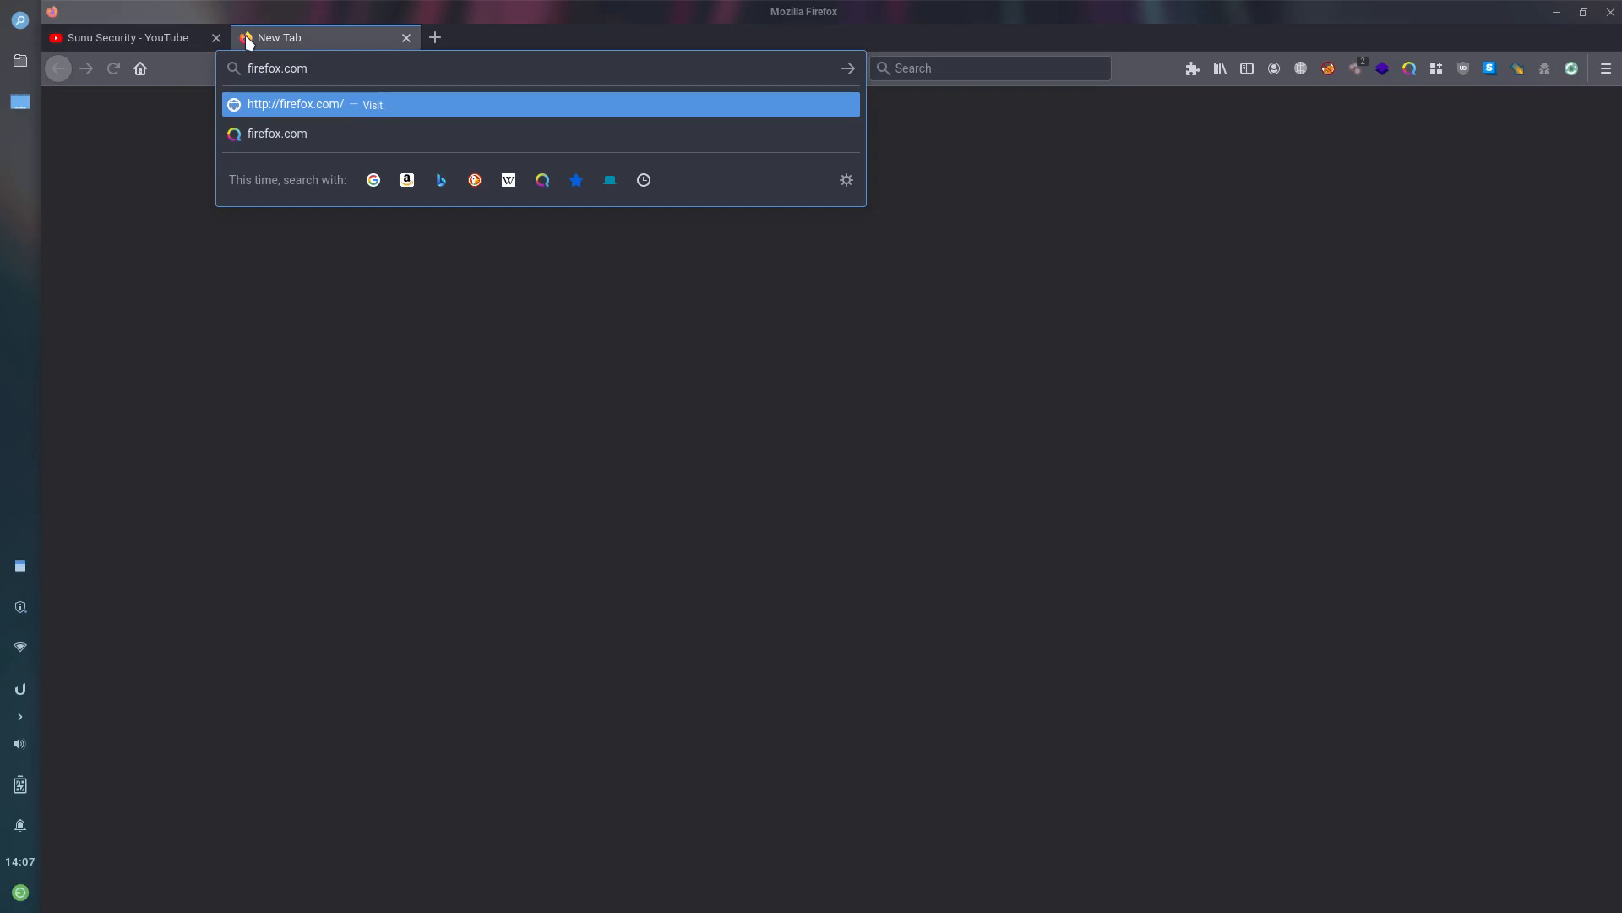
key("Return")
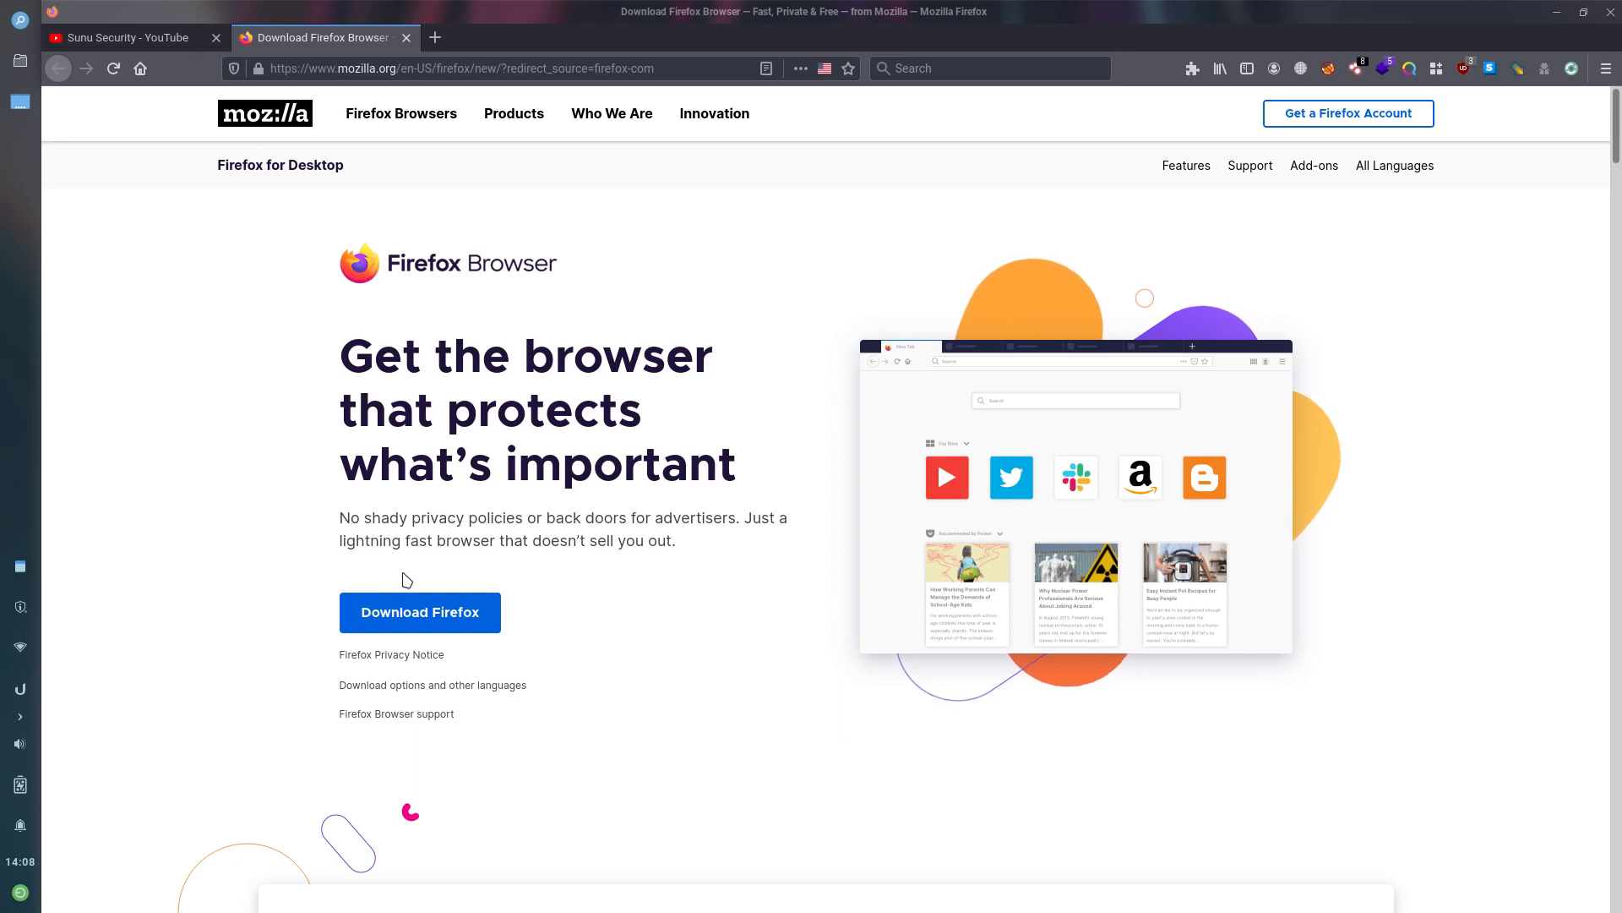
Switch to the Windows 10 virtual machine in VirtualBox and launch Firefox there in a maximized window
key("alt+Tab")
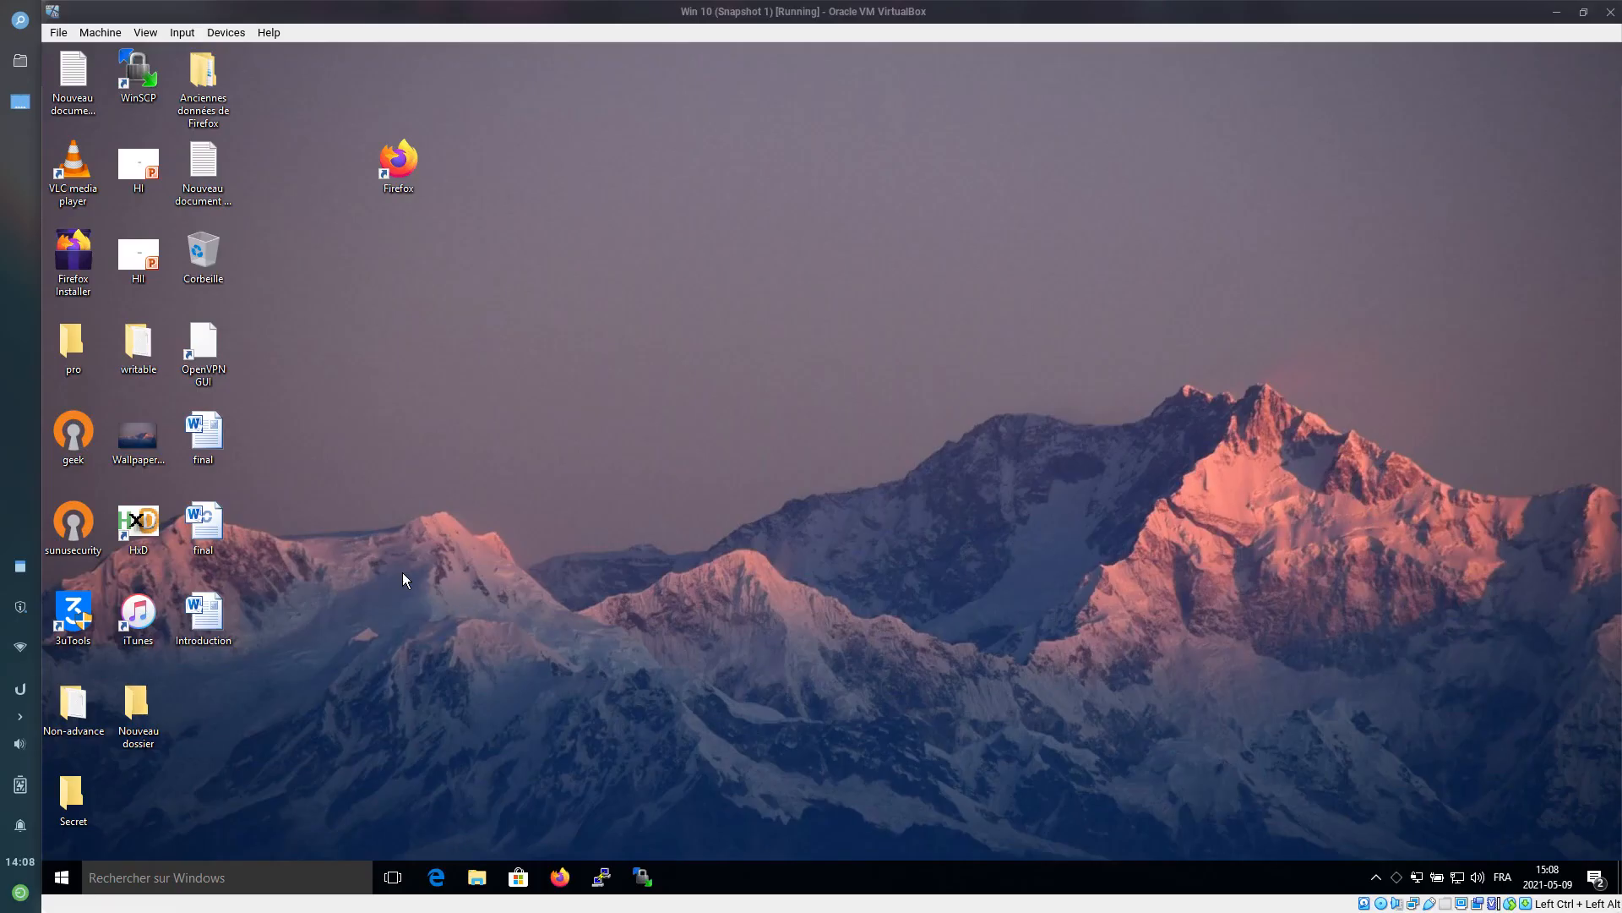
left_click_drag(406, 158, 599, 250)
left_click_drag(620, 343, 495, 227)
left_click_drag(634, 333, 500, 242)
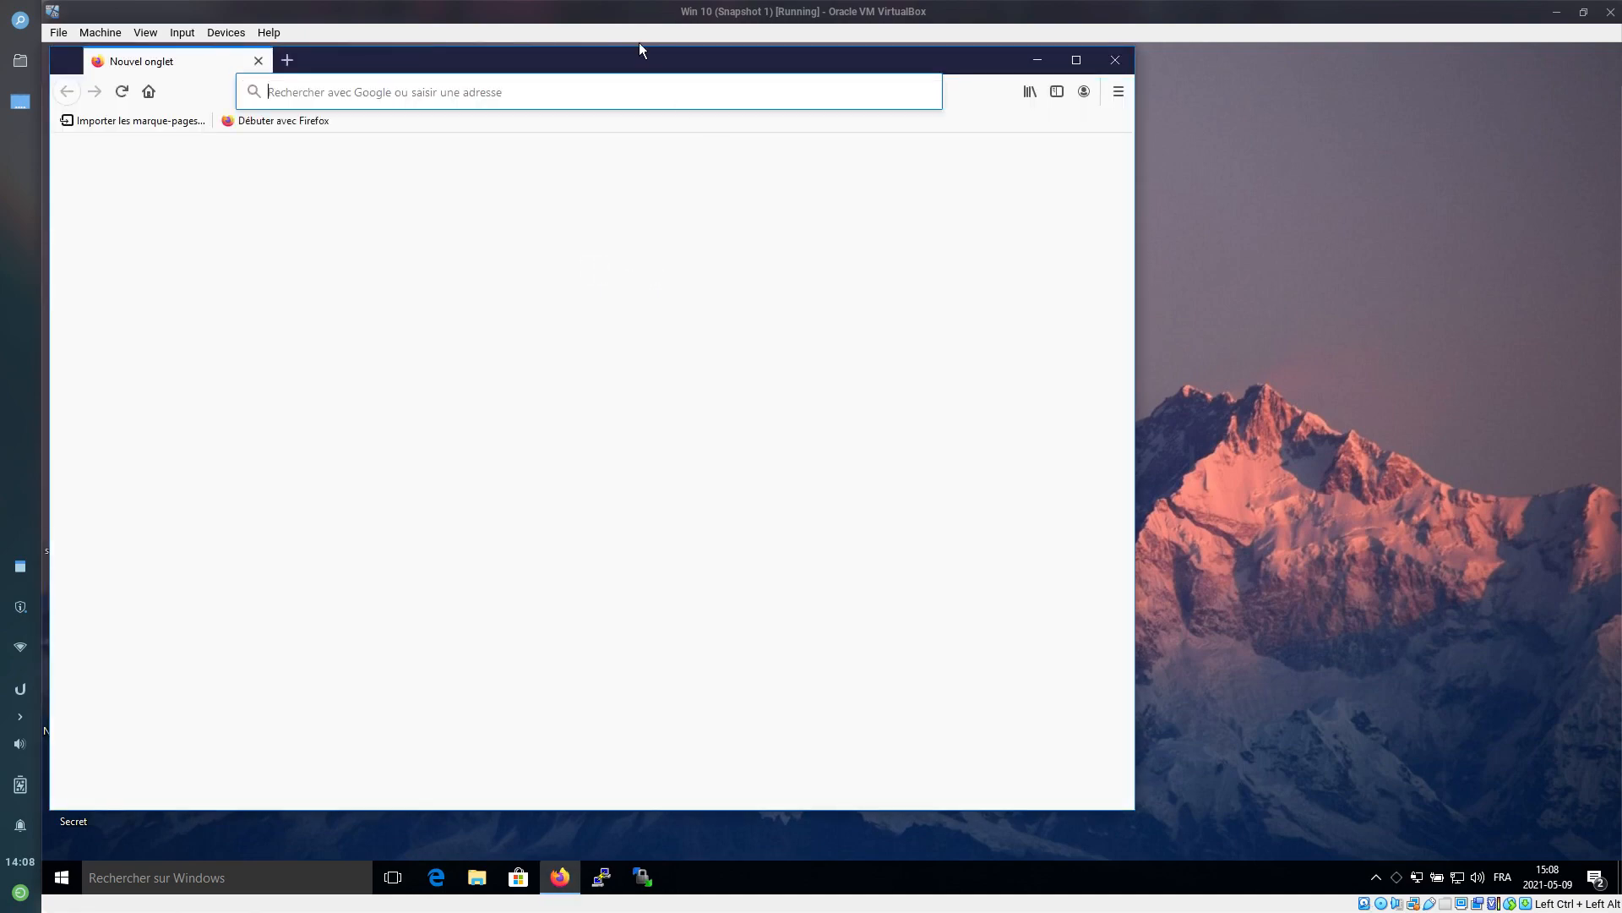
left_click_drag(642, 56, 699, 106)
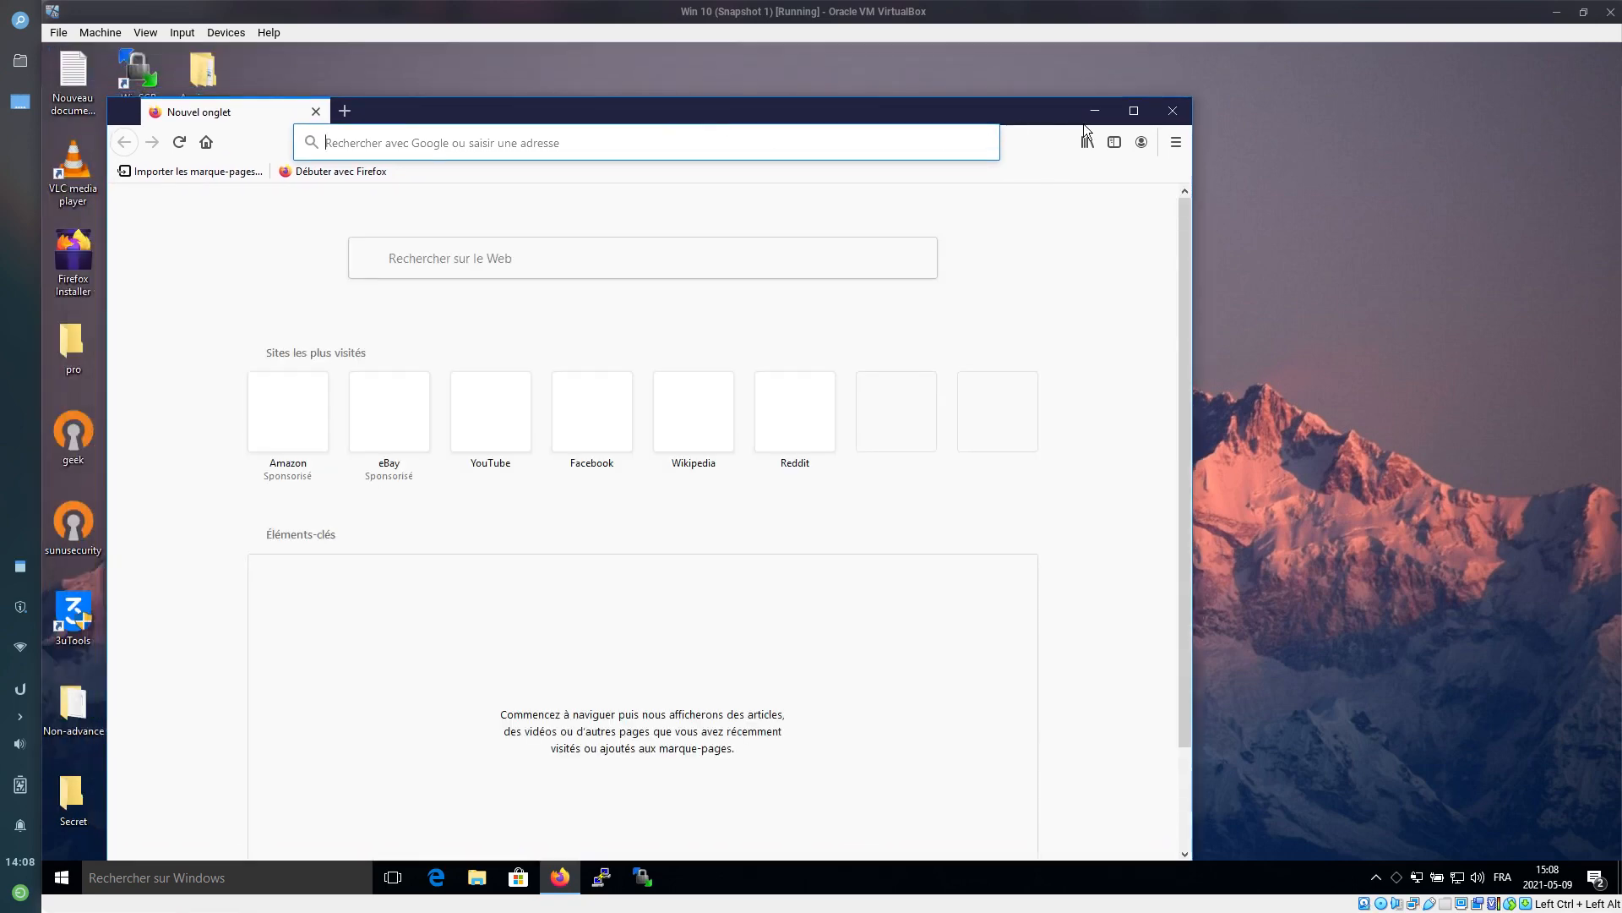
left_click(1137, 113)
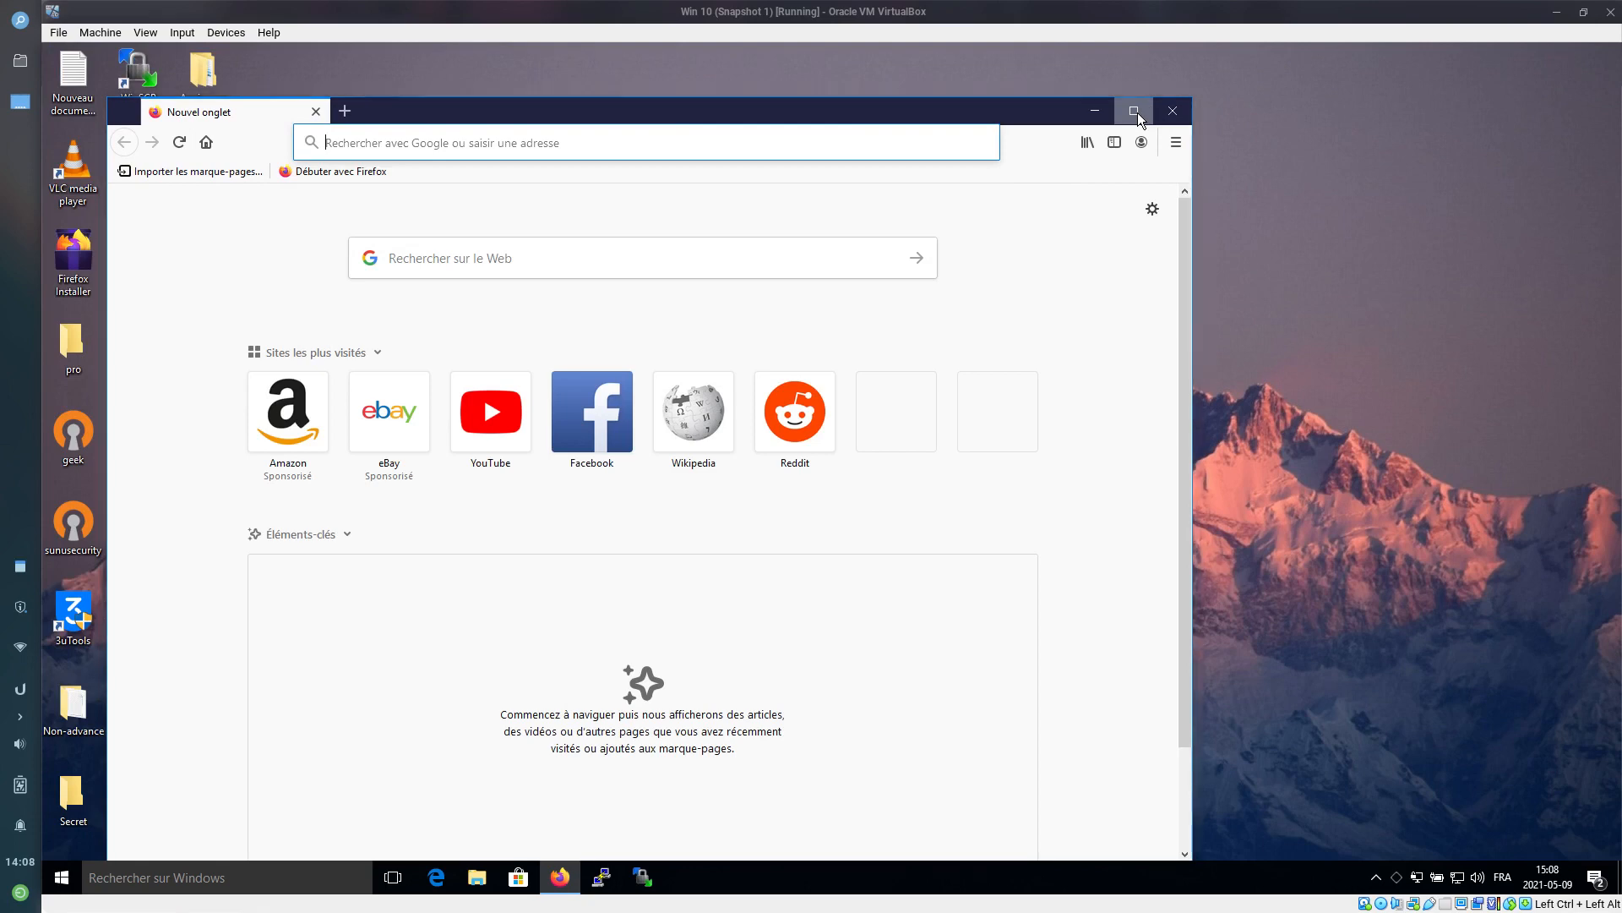
left_click(1137, 114)
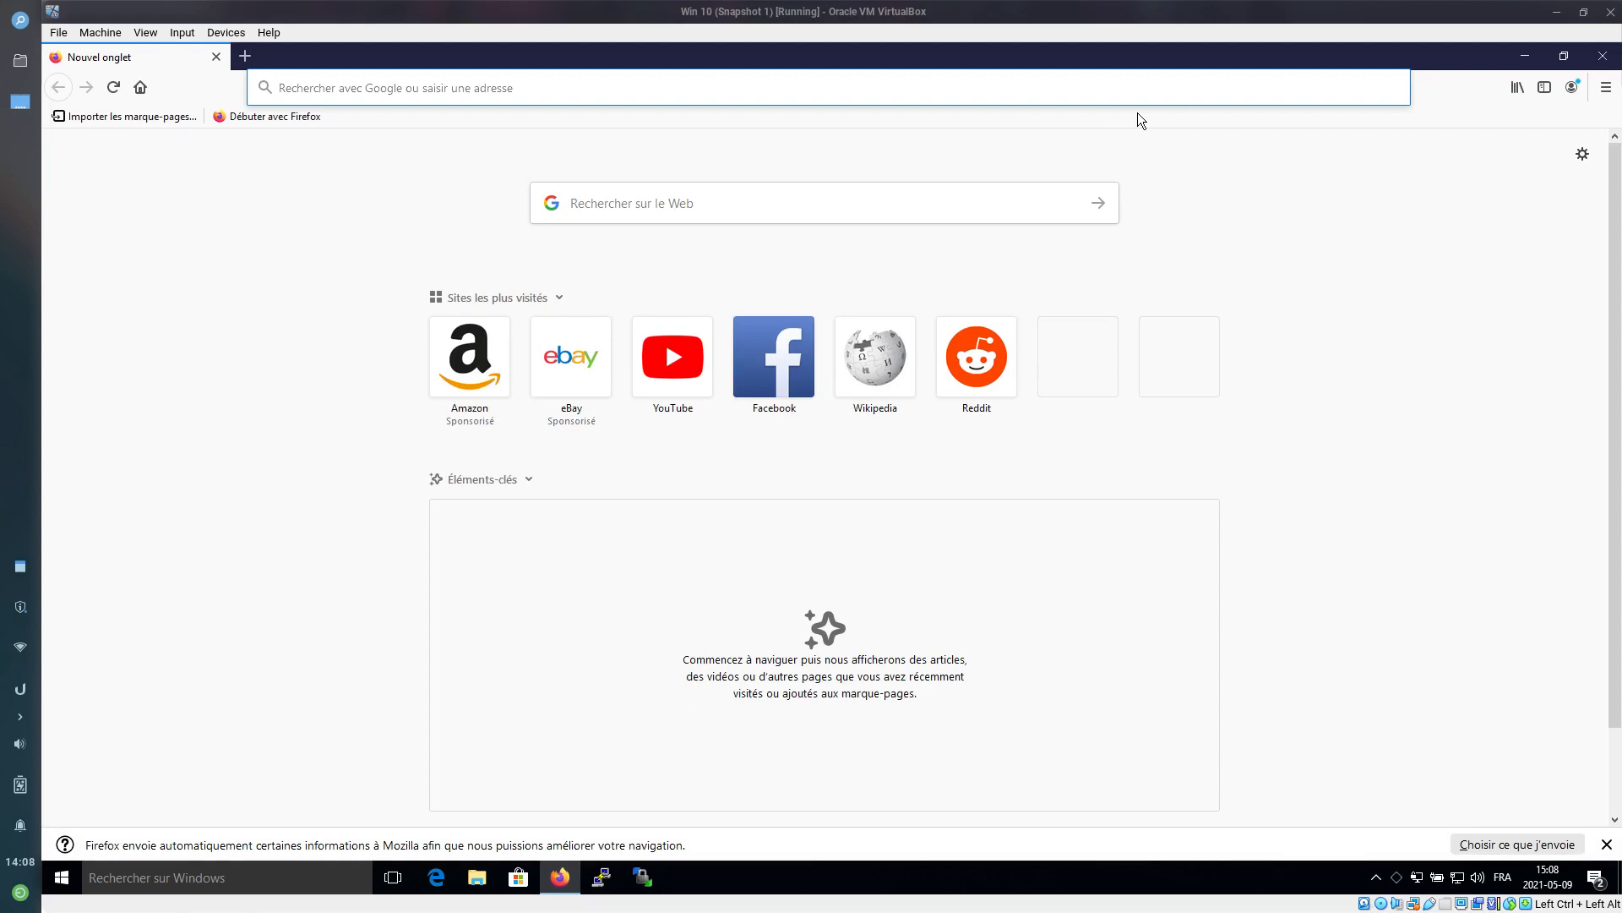
Open the Options page of Firefox in the virtual machine
left_click(1607, 88)
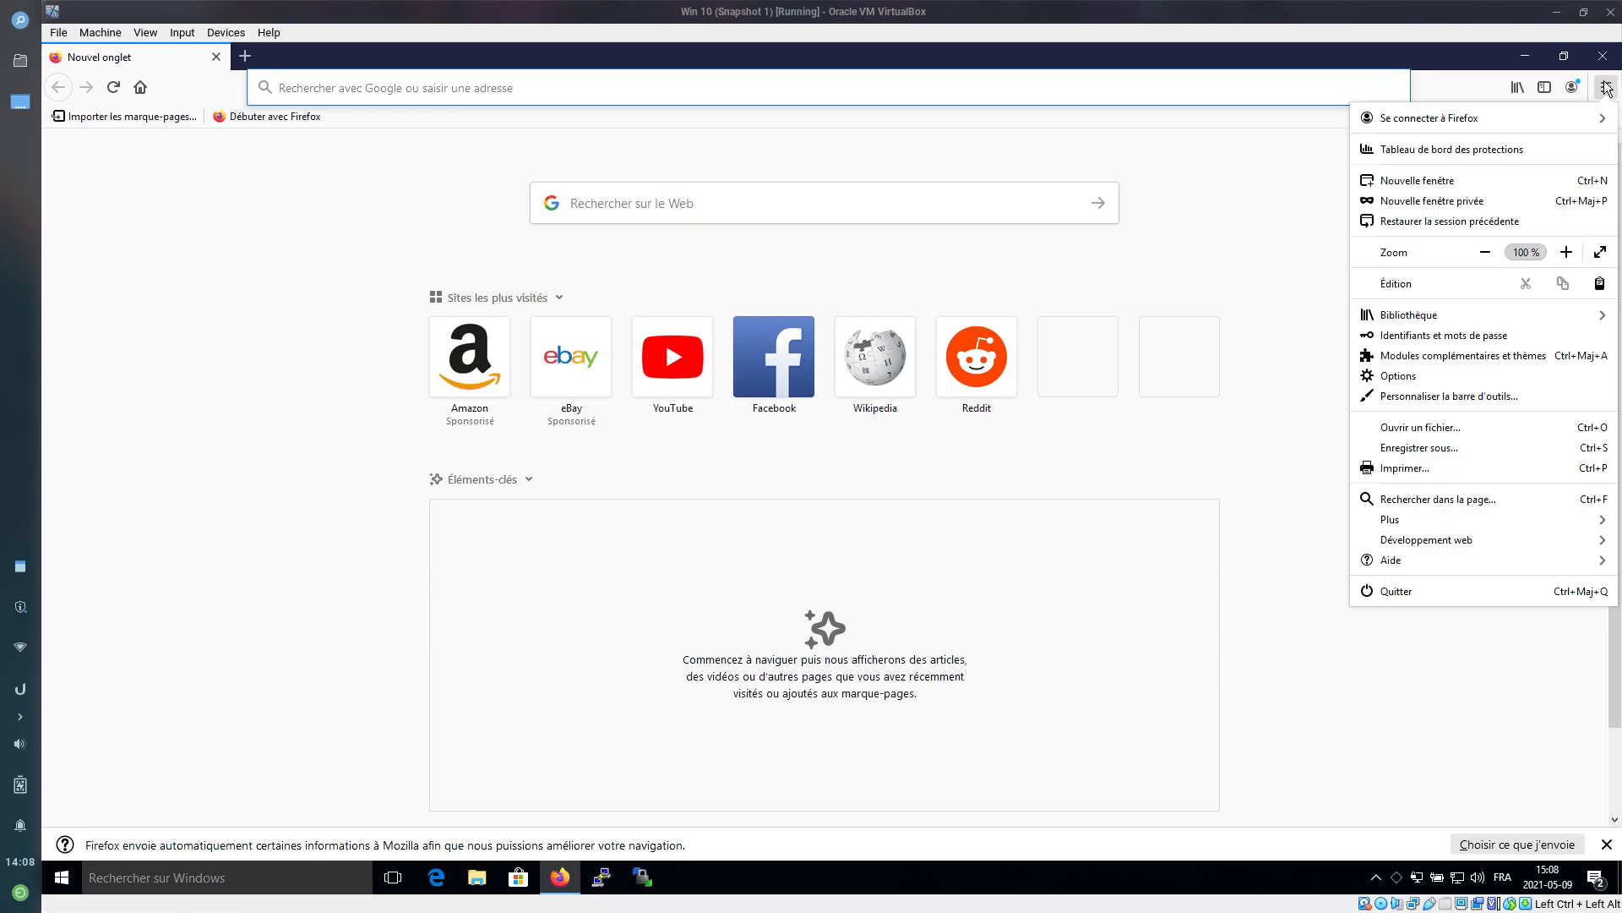
left_click(1415, 382)
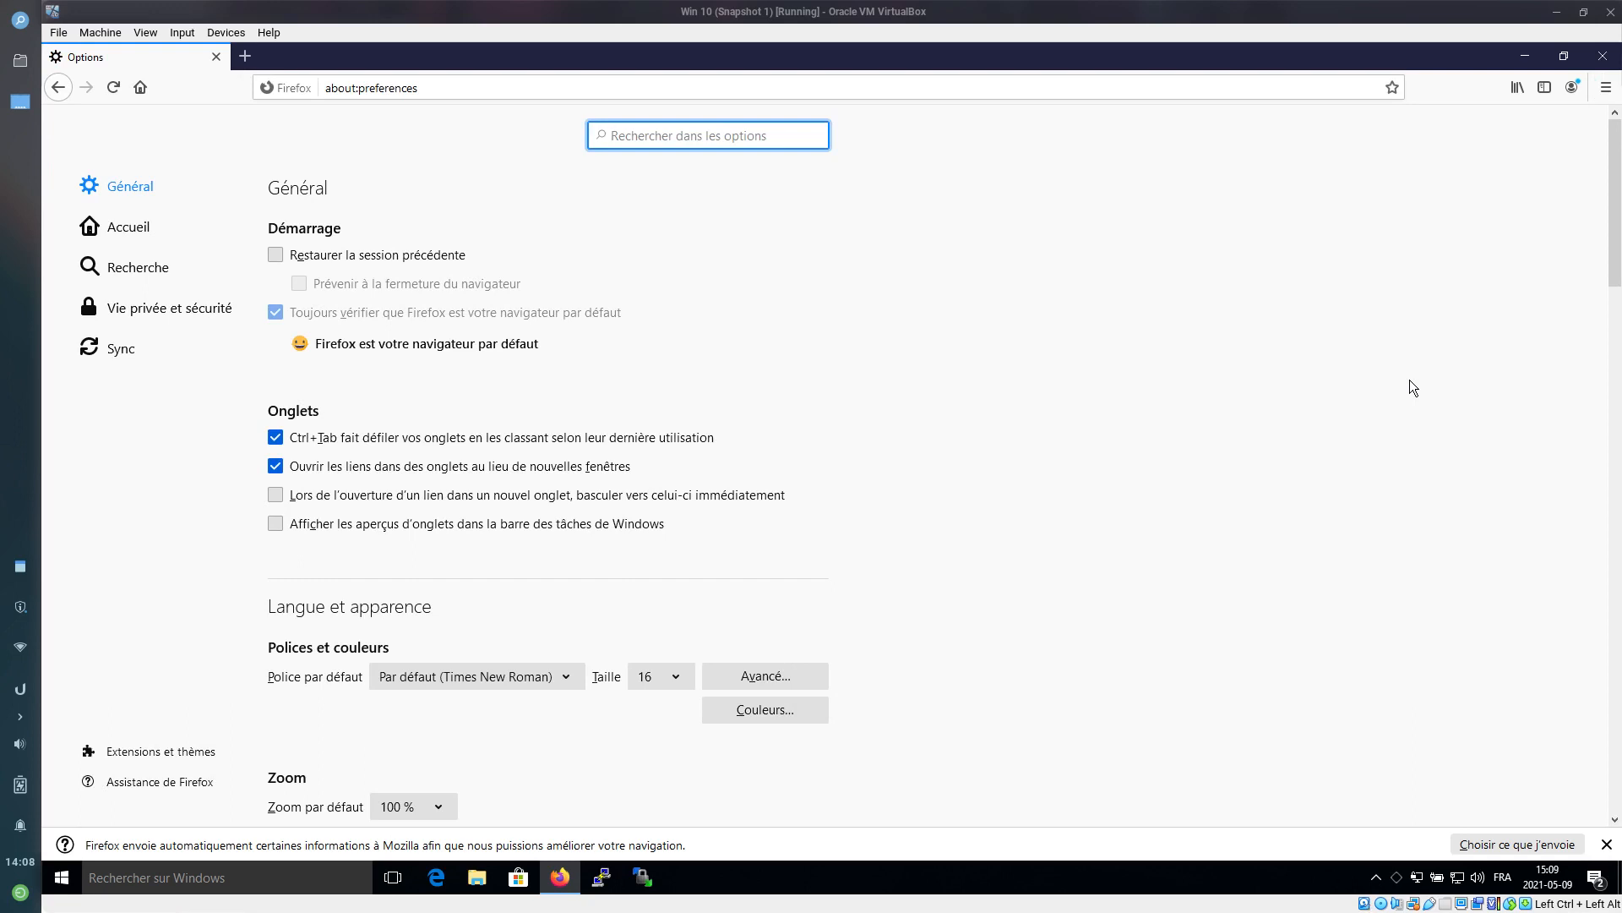
Try switching the "Restaurer la session précédente" startup option on and off in the Général settings
left_click(275, 255)
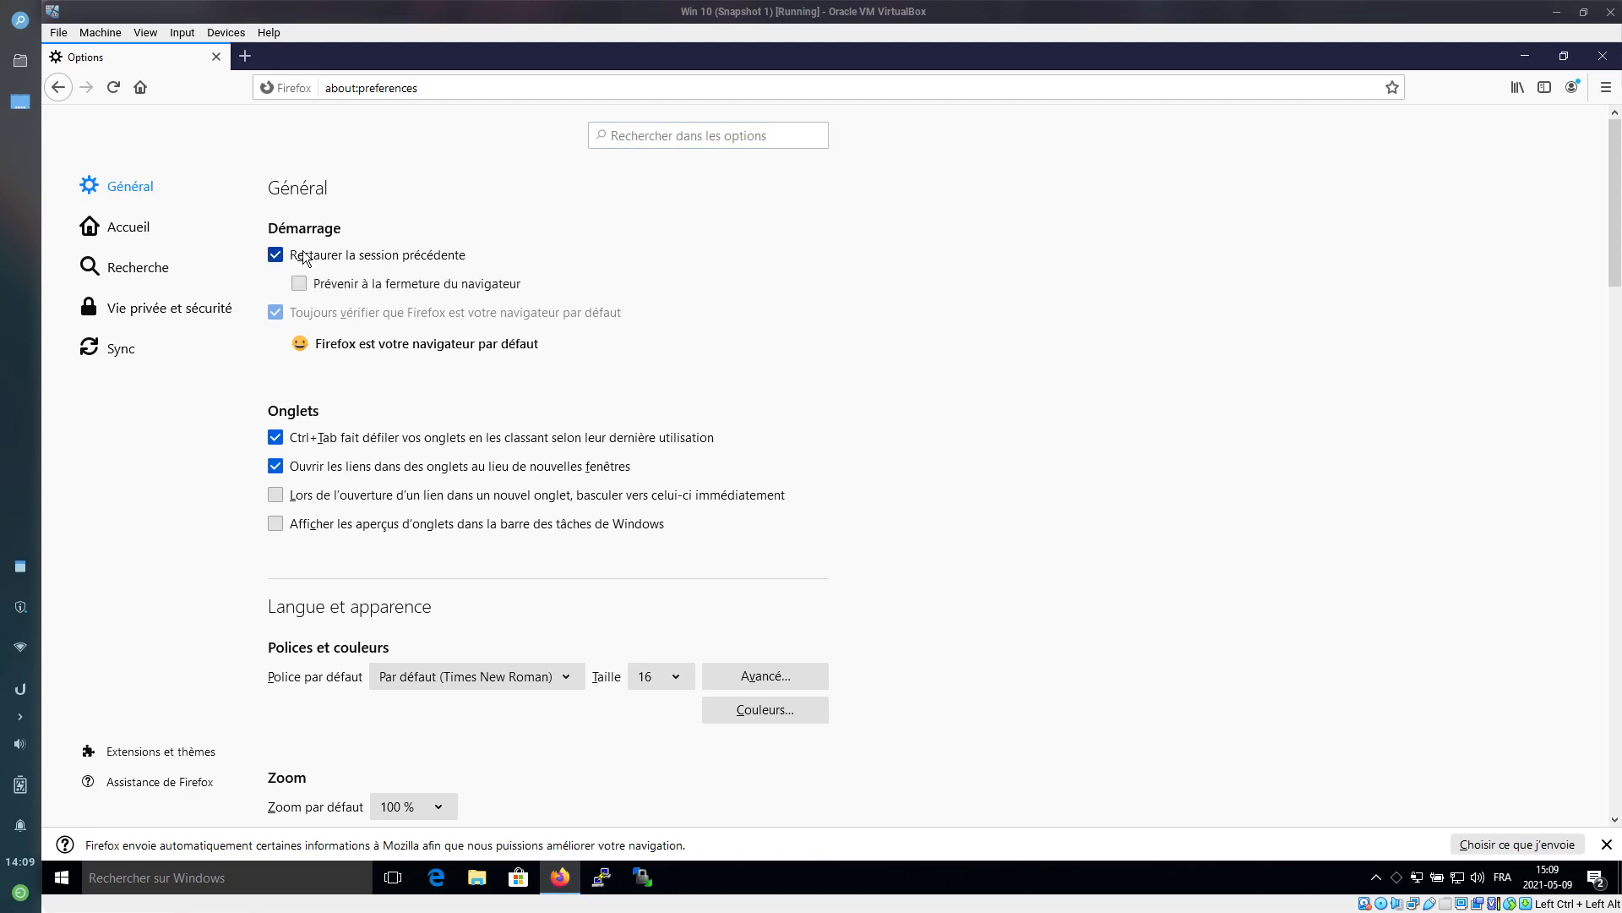
left_click(276, 256)
left_click(277, 255)
left_click(275, 254)
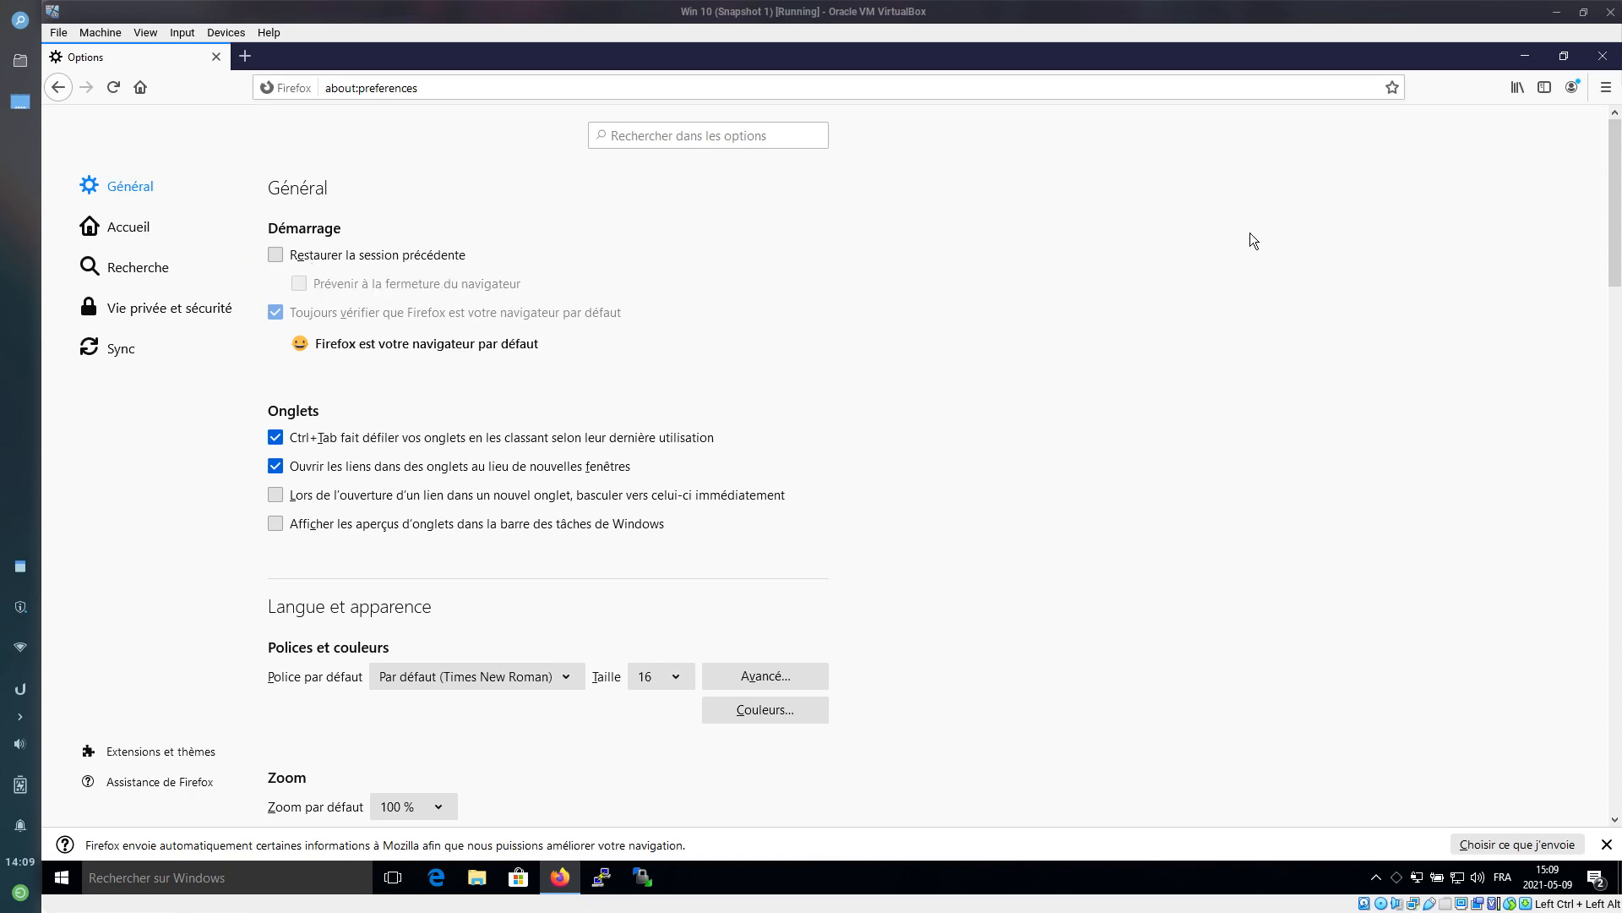
Disable the recommendation of extensions and of features while browsing in the Navigation section of the Général settings
left_click_drag(1618, 226, 1619, 687)
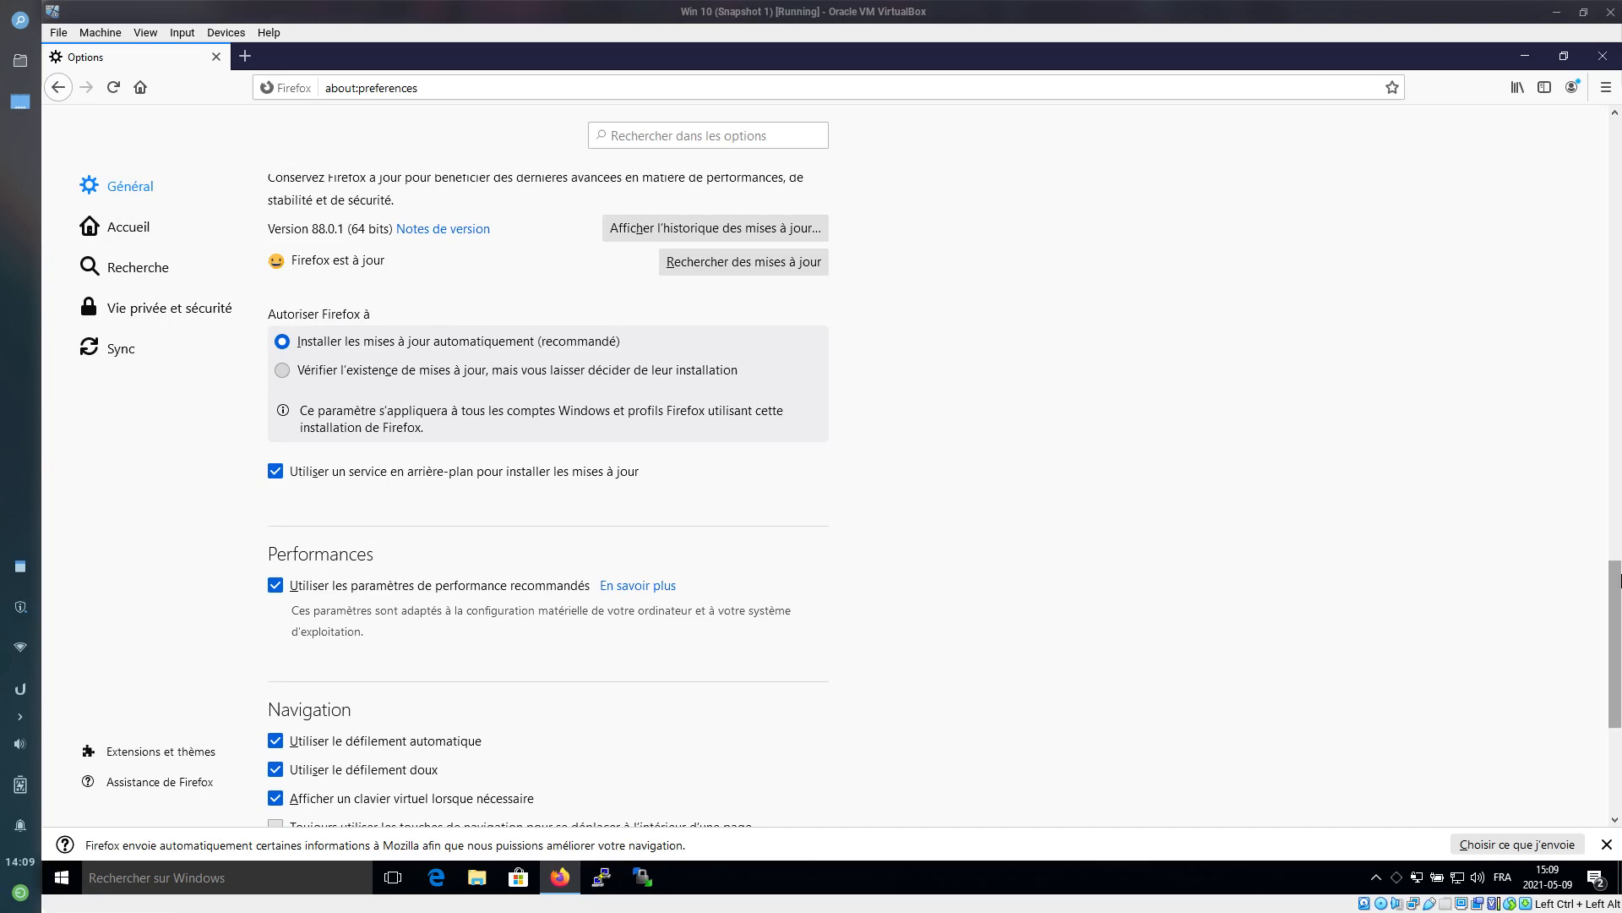
left_click_drag(1618, 633, 1619, 719)
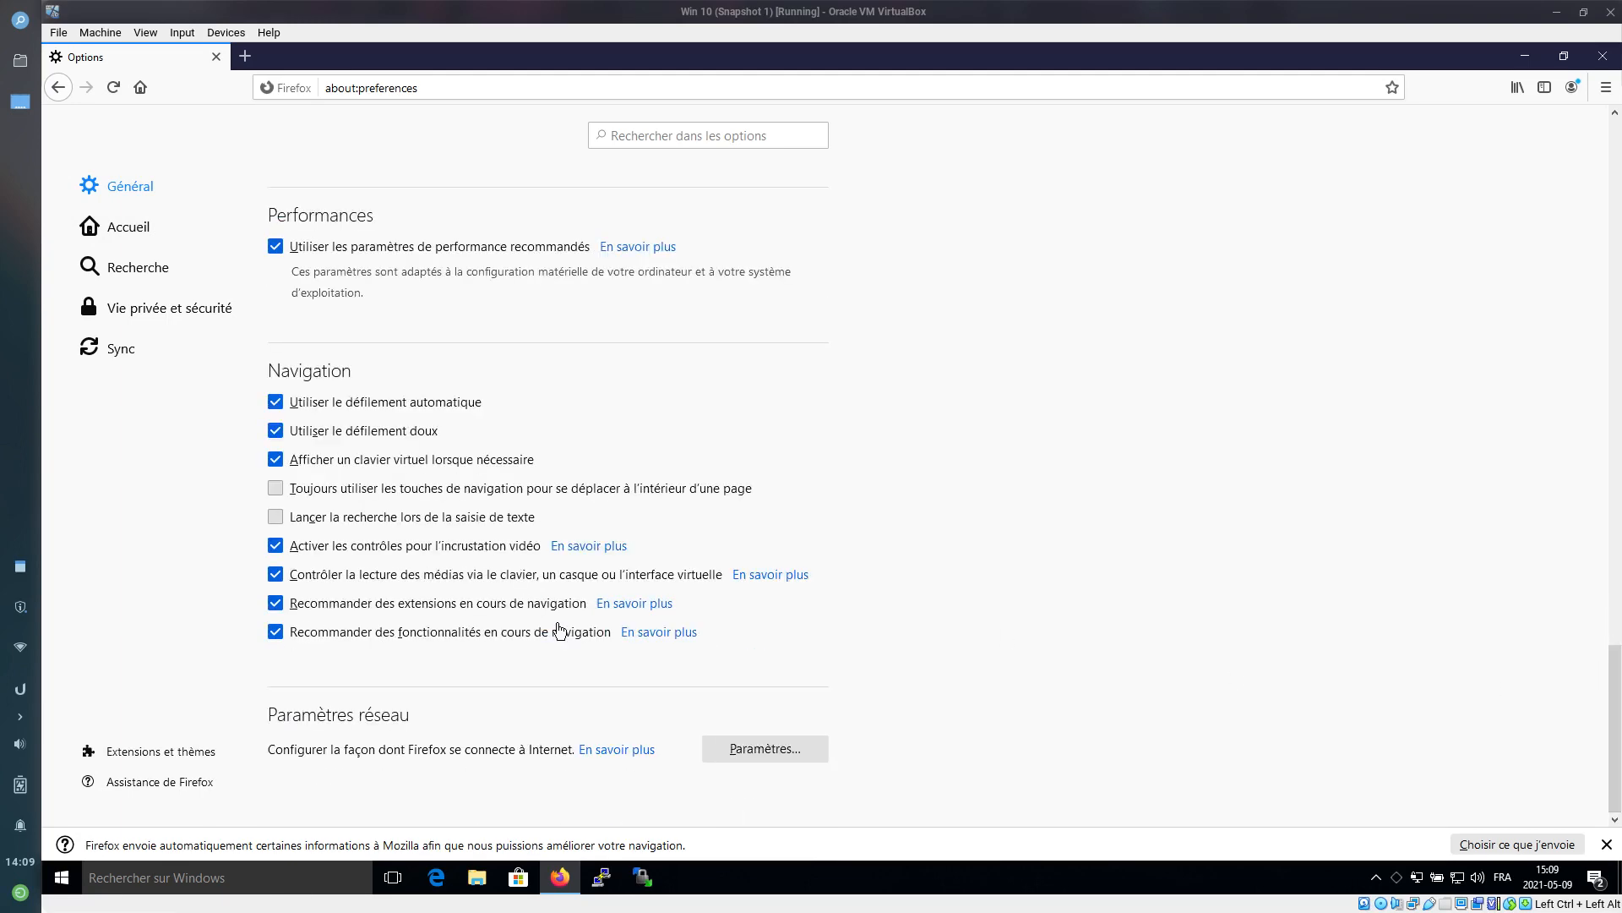
left_click(276, 605)
left_click(276, 634)
In the Accueil settings, set both the homepage with new windows and the new tabs to "Page vide"
left_click(127, 236)
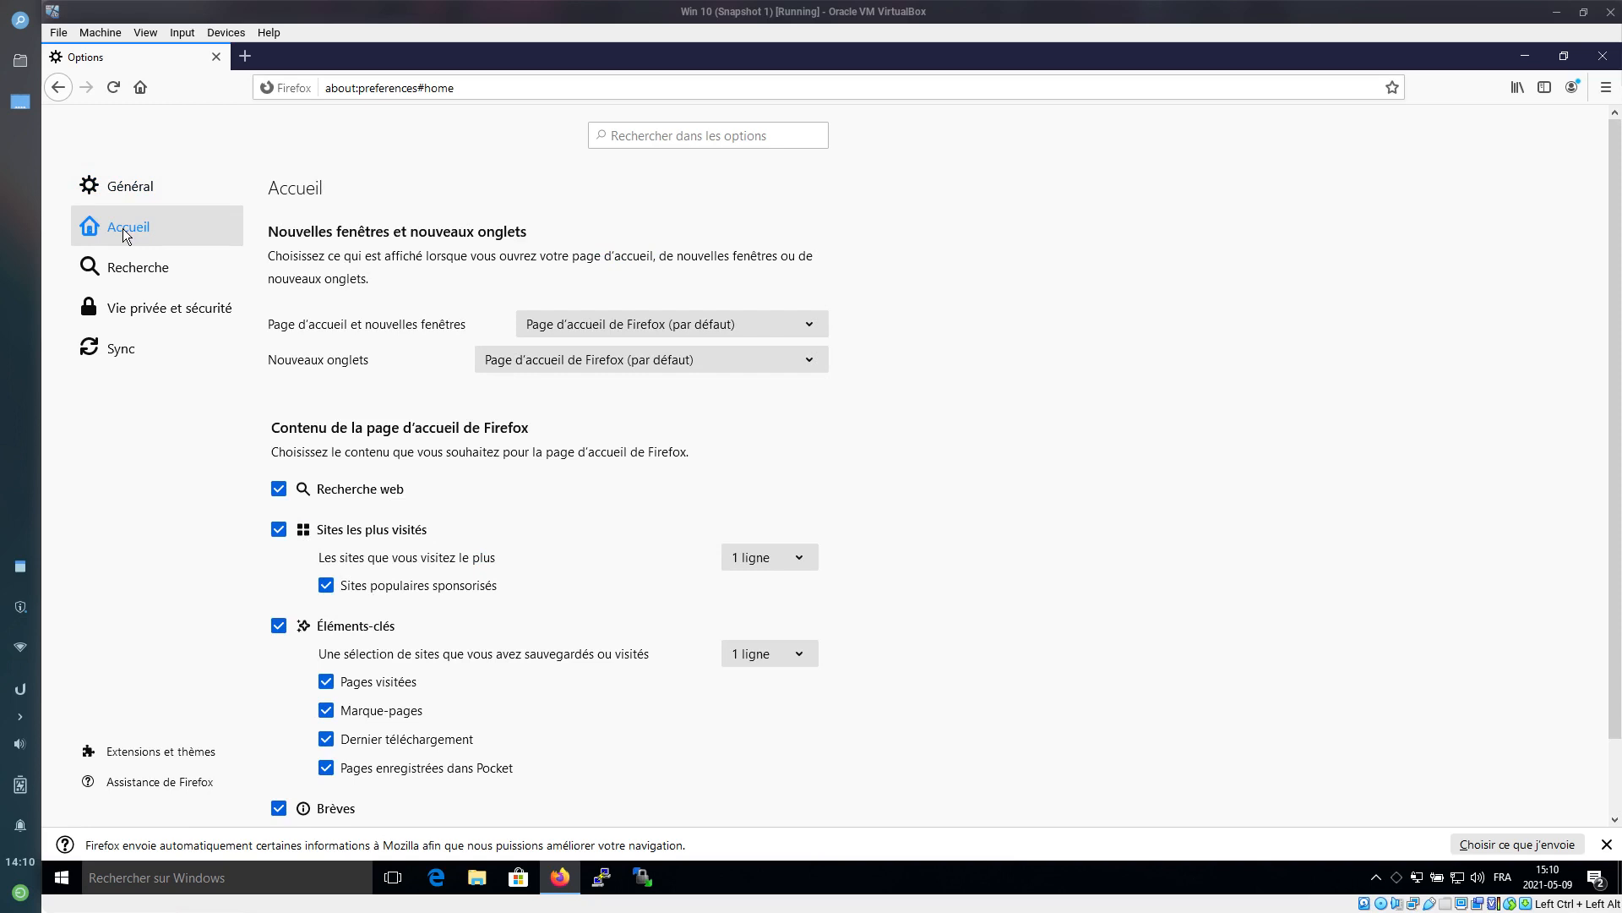
left_click(245, 58)
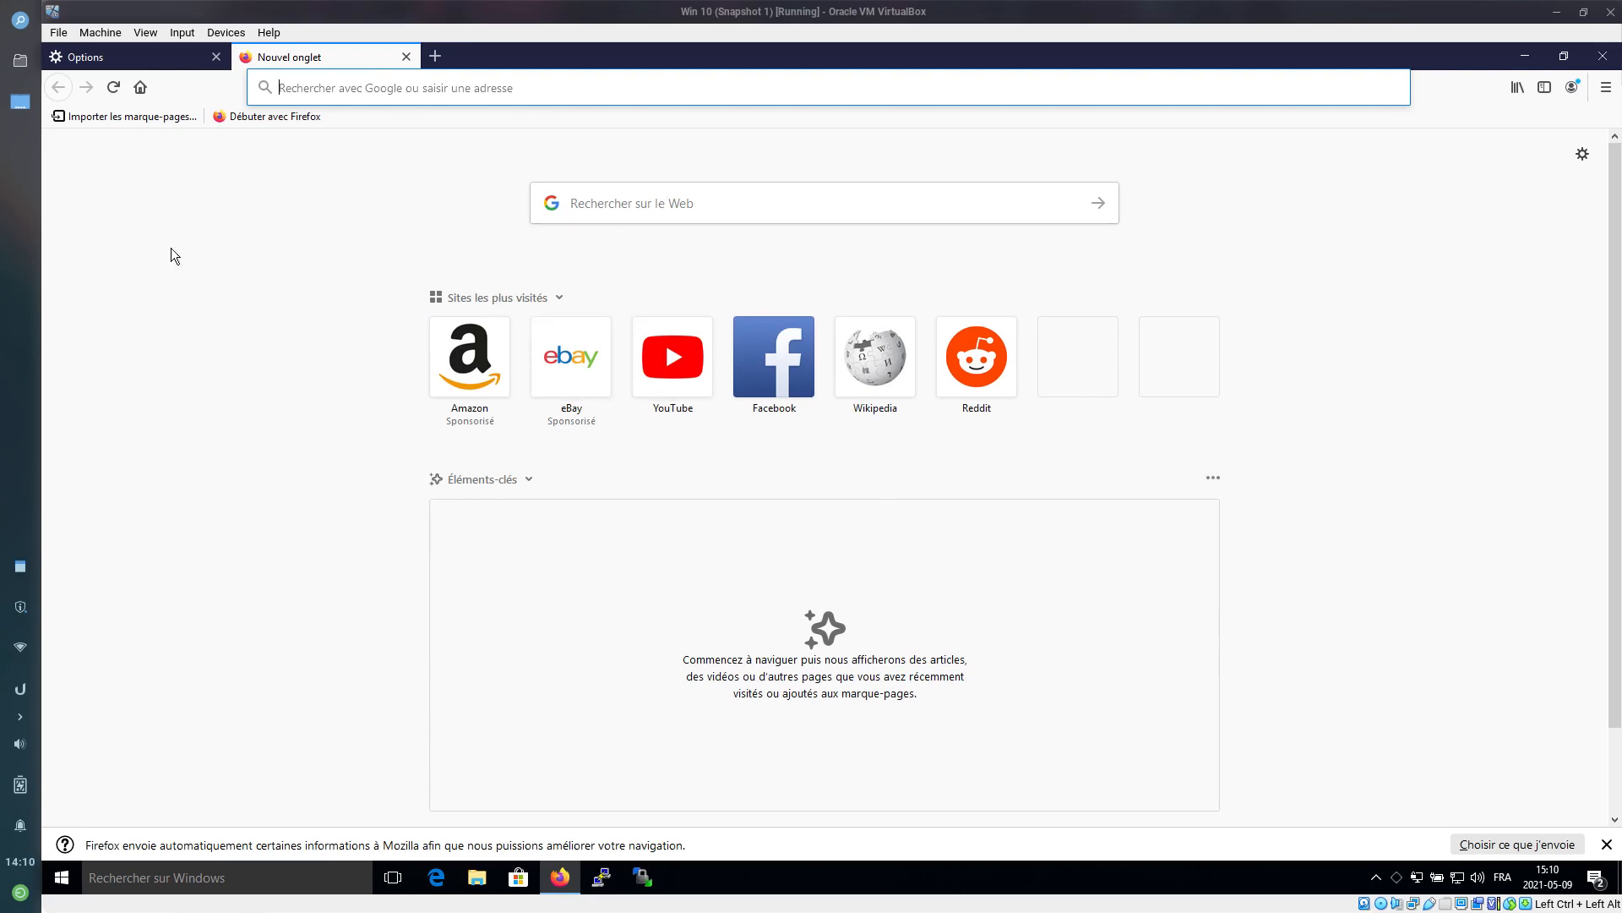
left_click(151, 61)
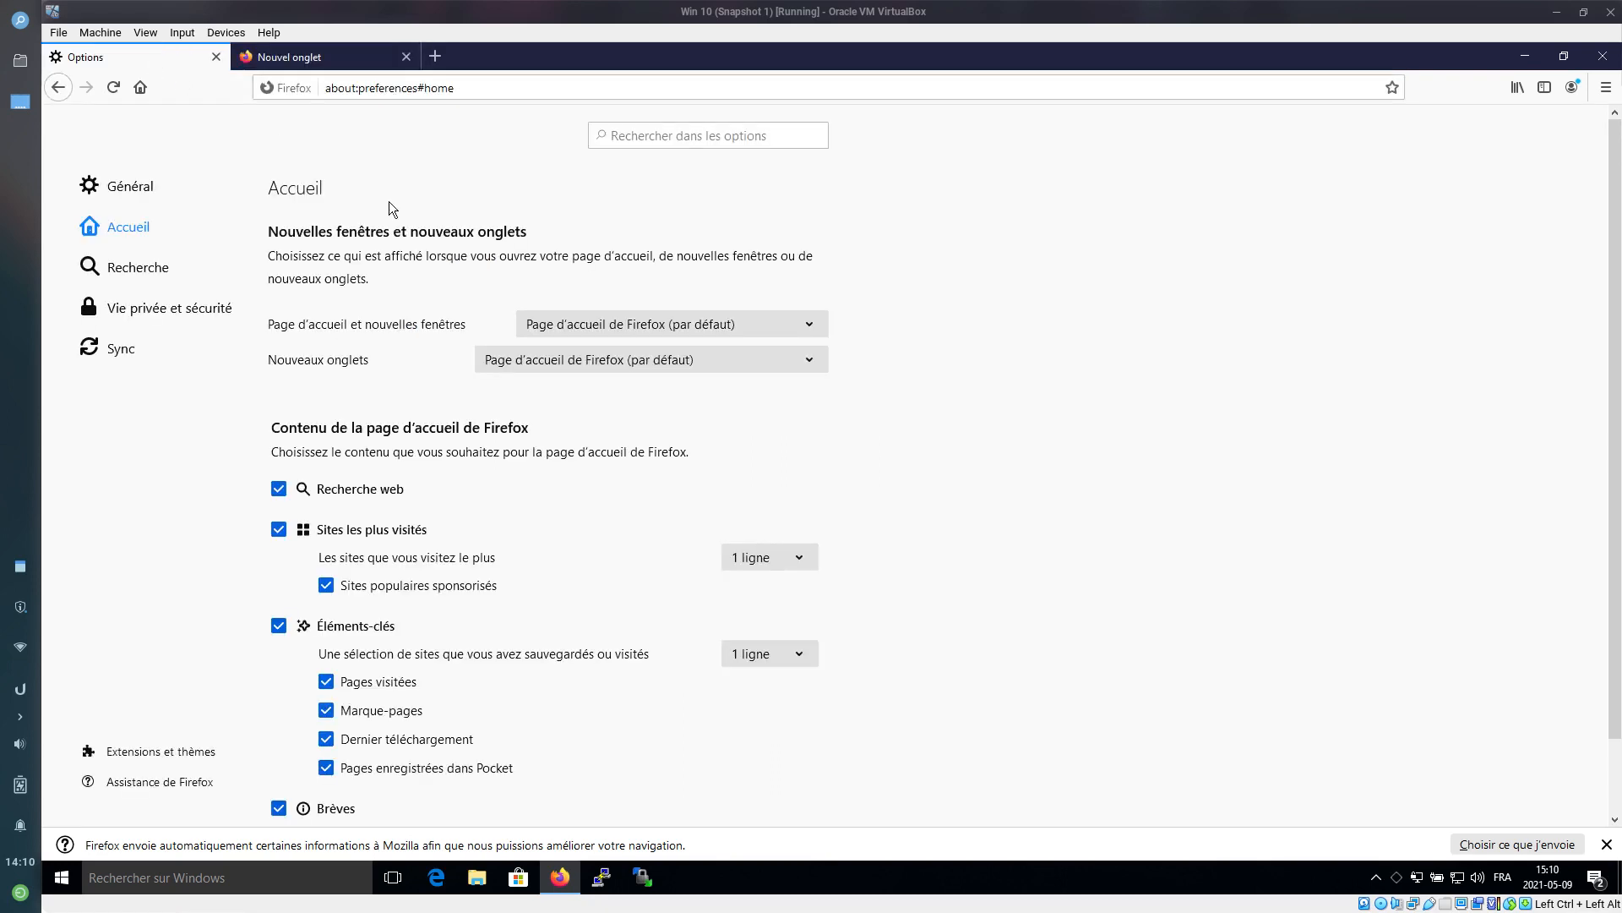
left_click(597, 332)
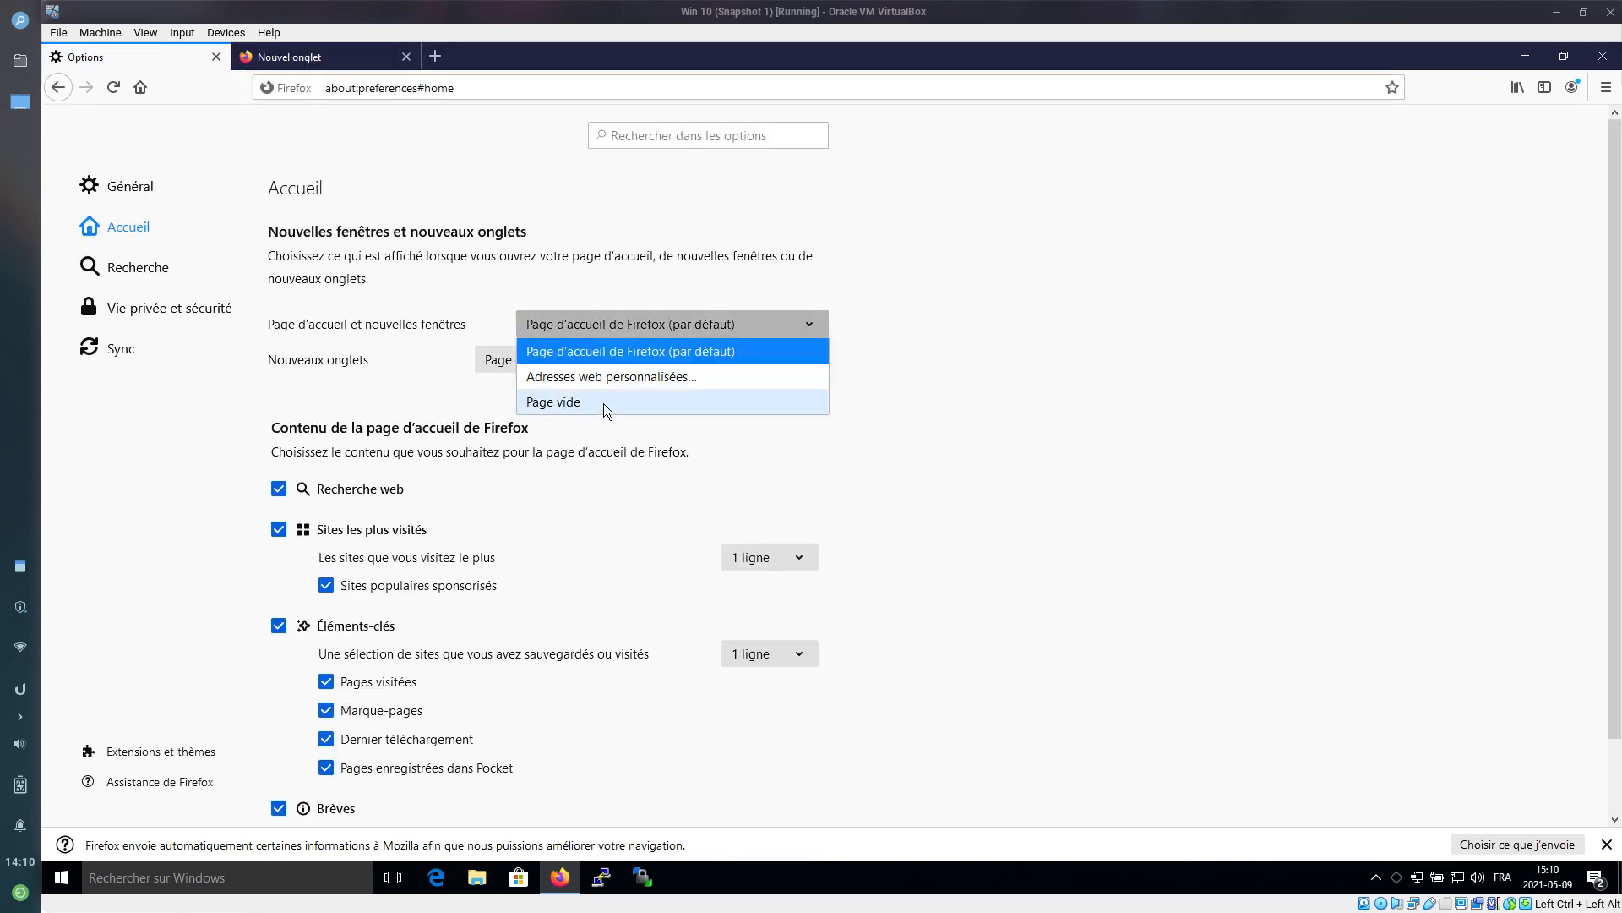
left_click(603, 403)
left_click(663, 350)
left_click(651, 409)
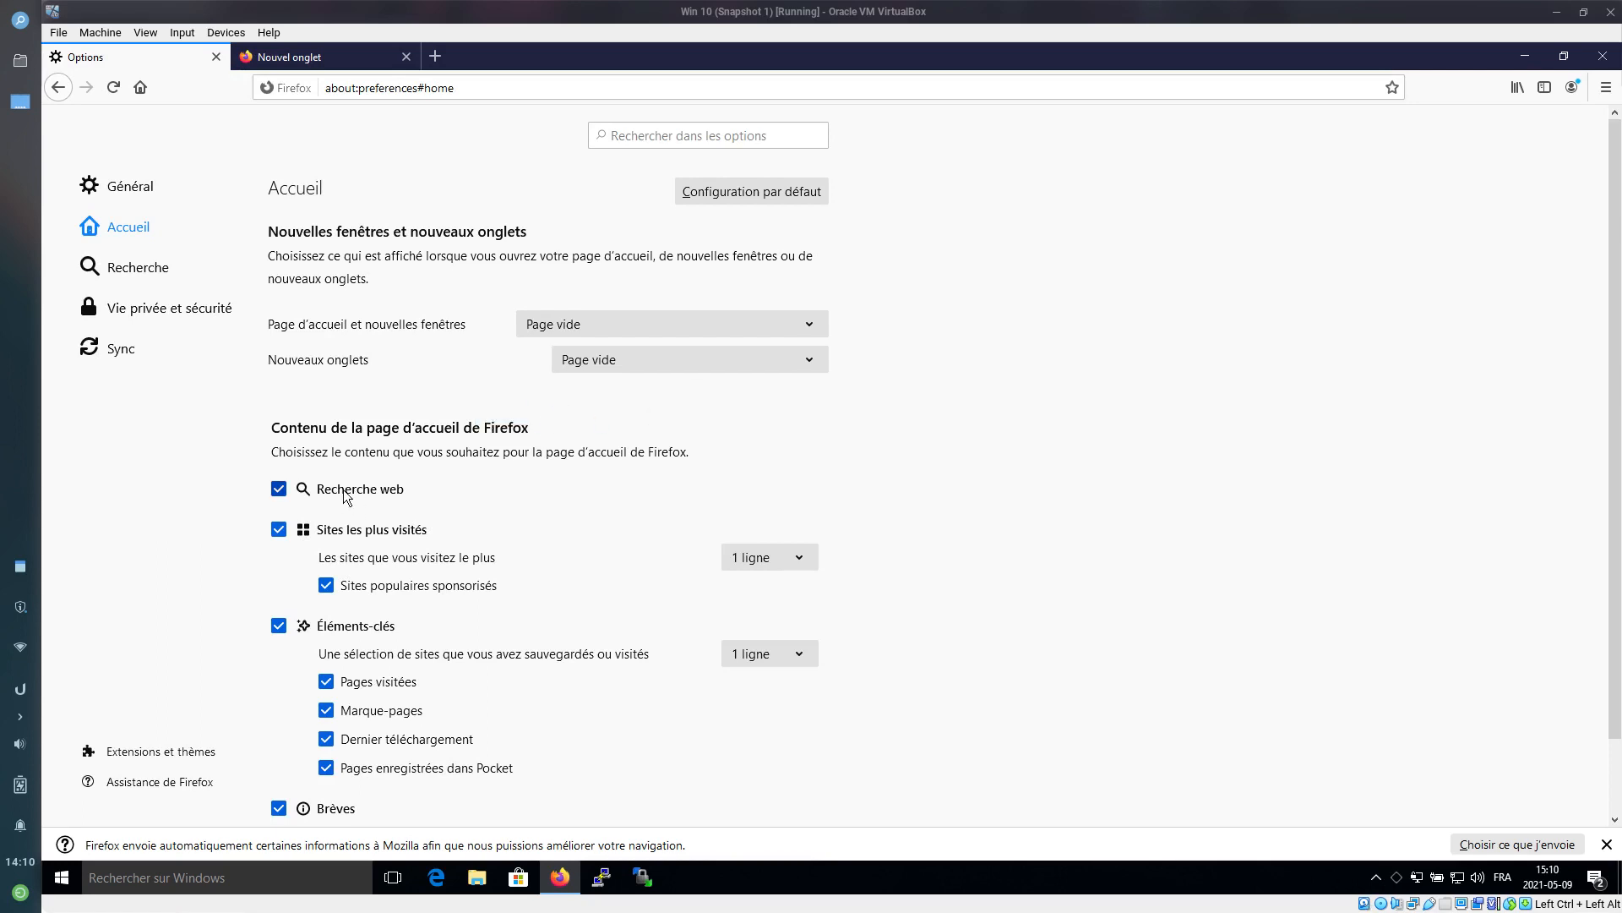
Remove Recherche web, Sites les plus visités, Éléments-clés and Brèves from the Firefox home page content
left_click(279, 489)
left_click(280, 533)
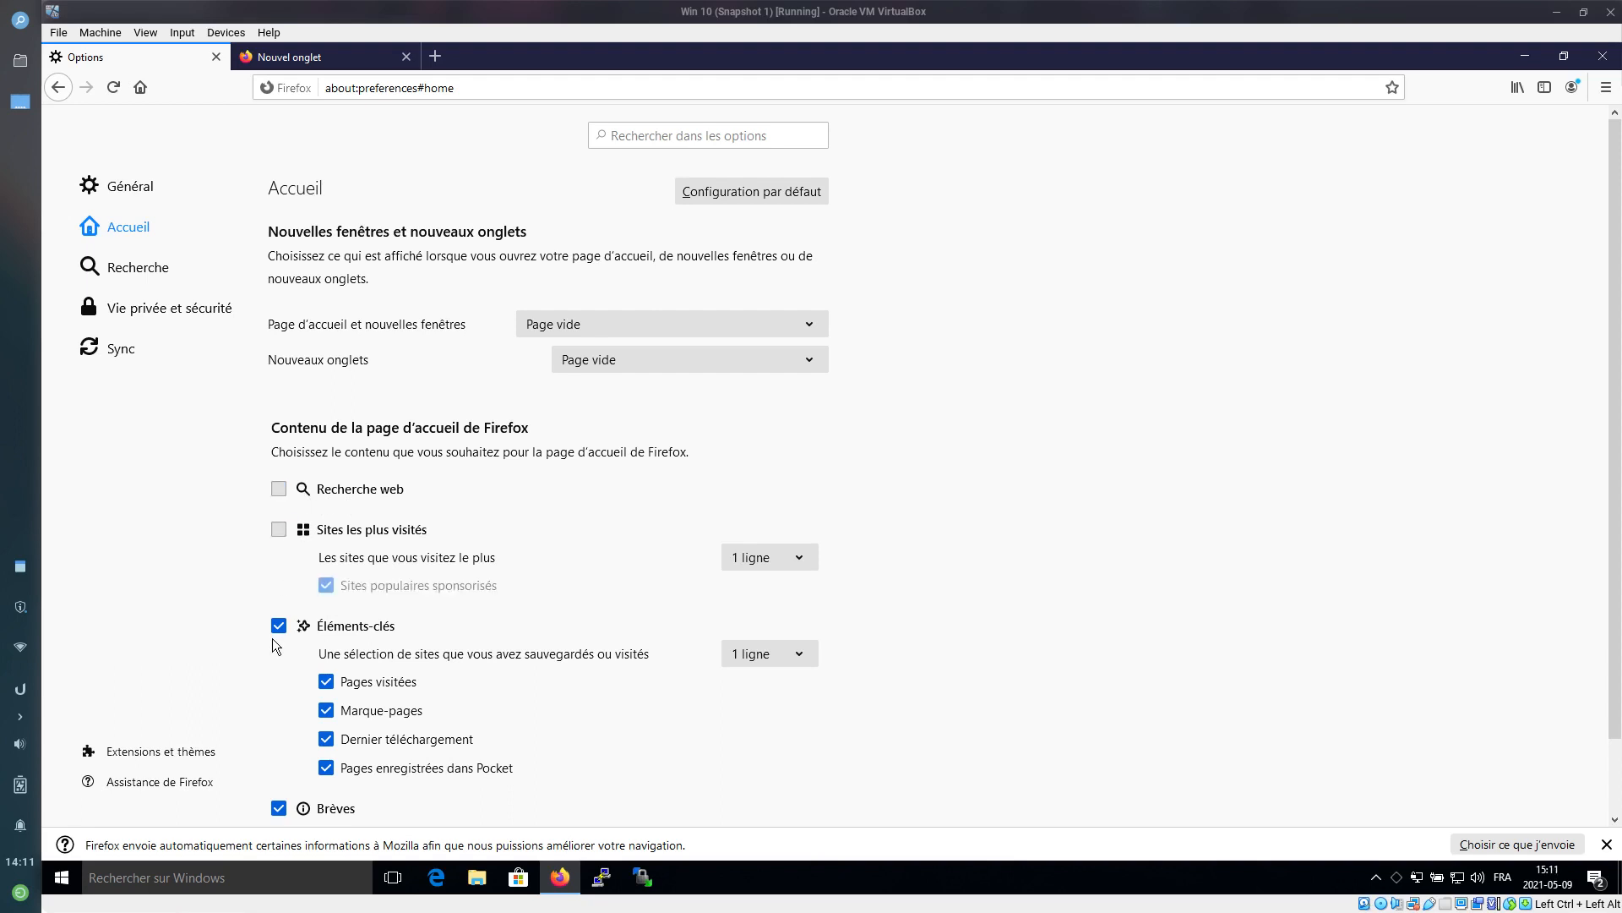
left_click(279, 625)
left_click(279, 808)
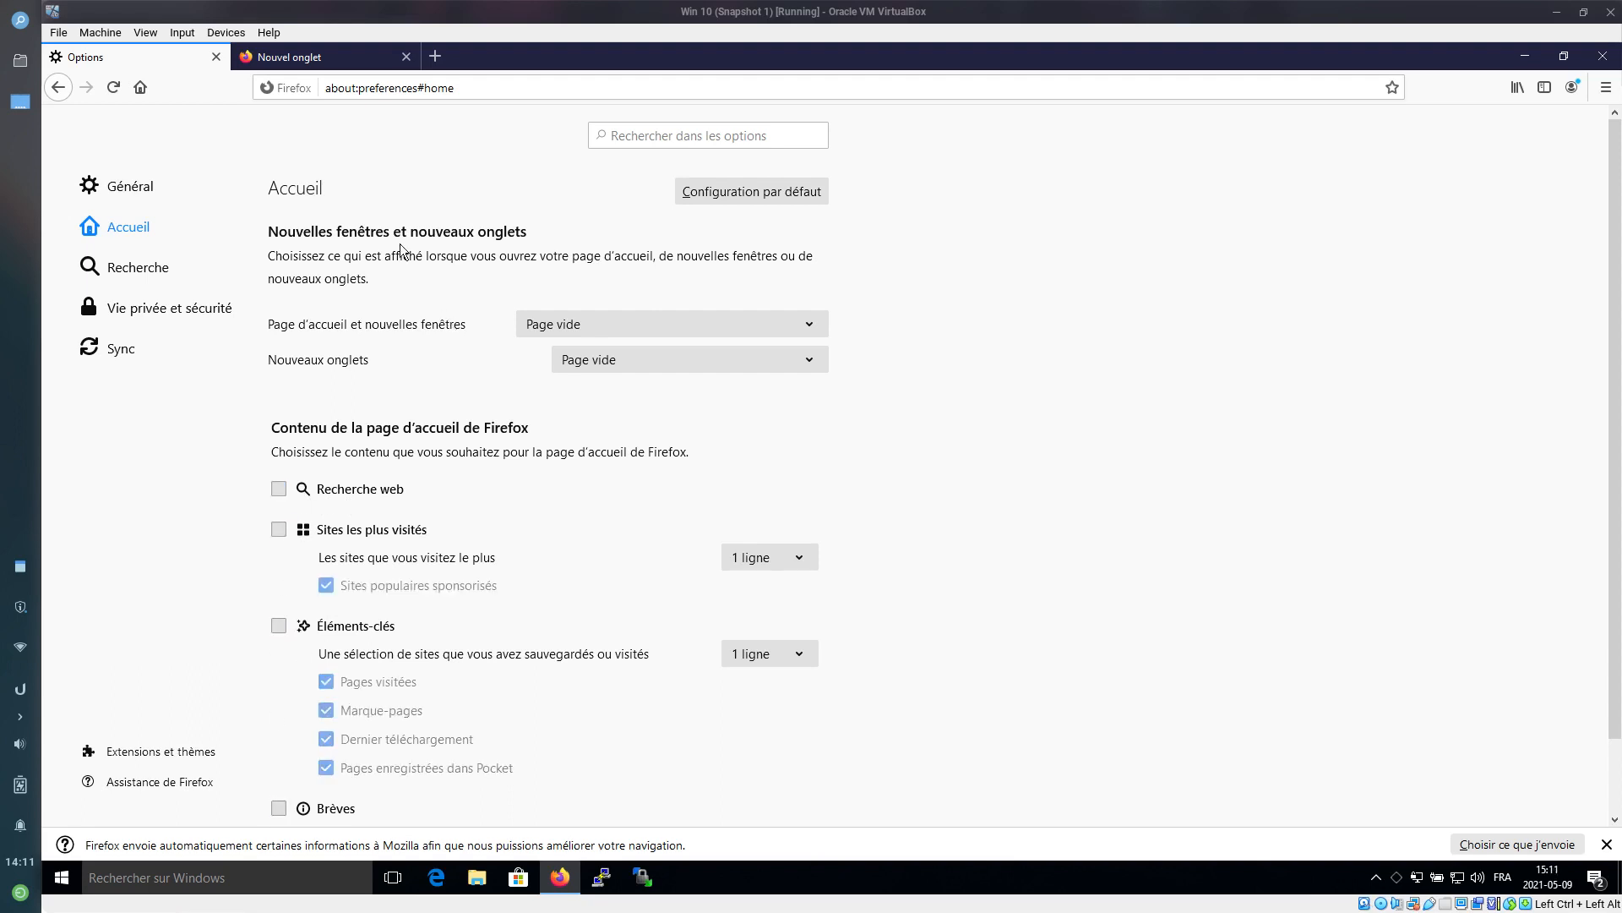
Replace the open new tab with a fresh one to check its content, and return to the Options
left_click(406, 56)
left_click(246, 55)
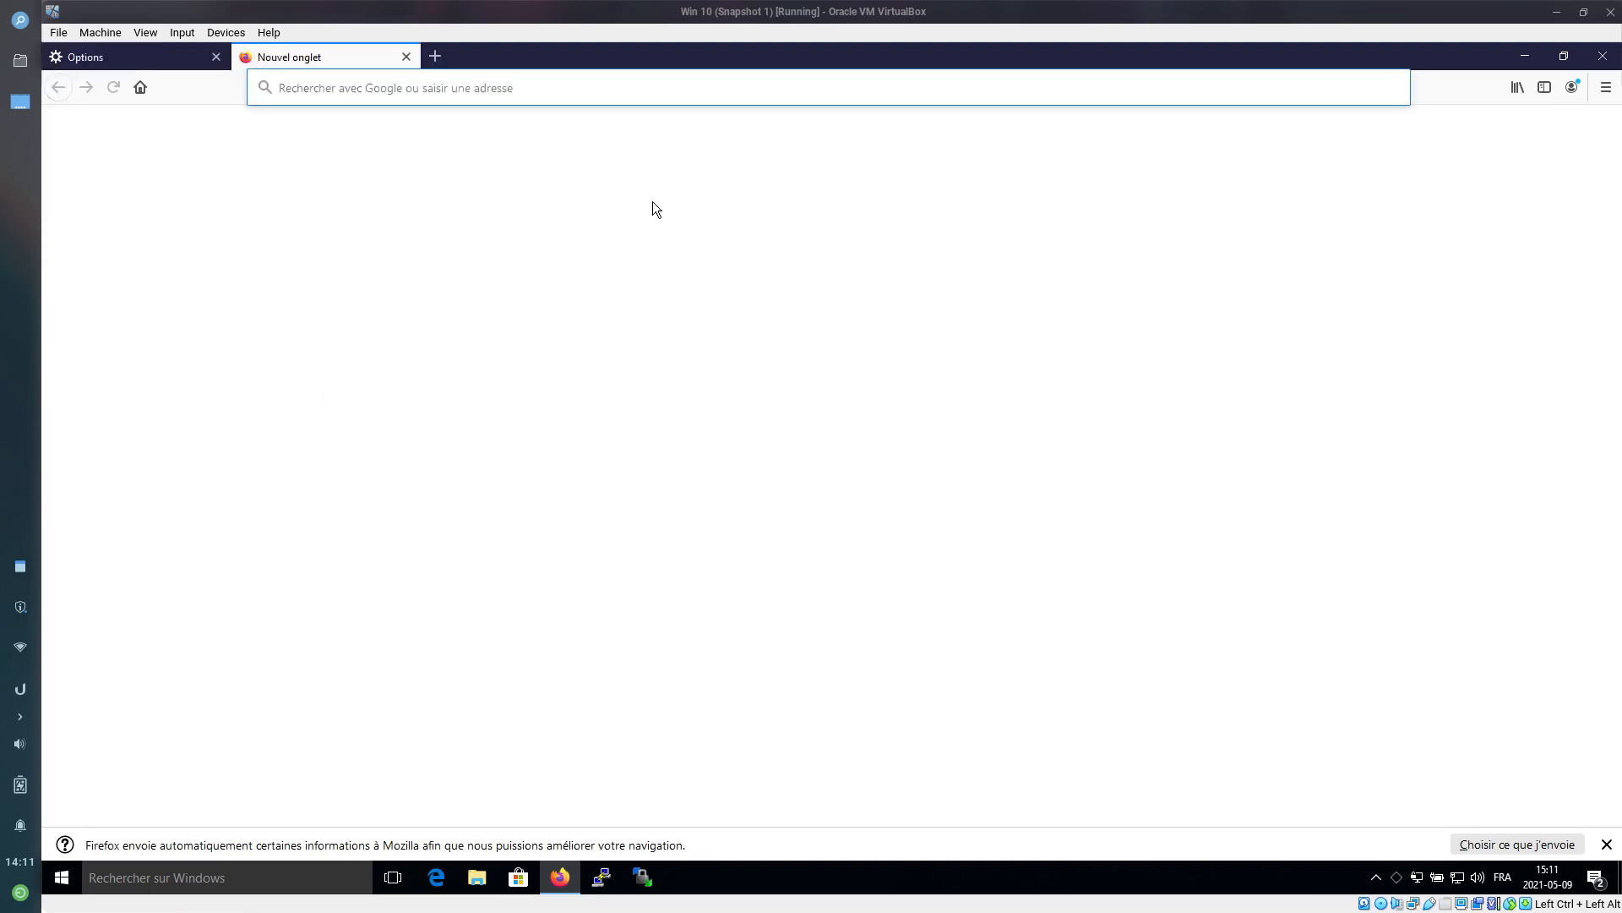
left_click(145, 56)
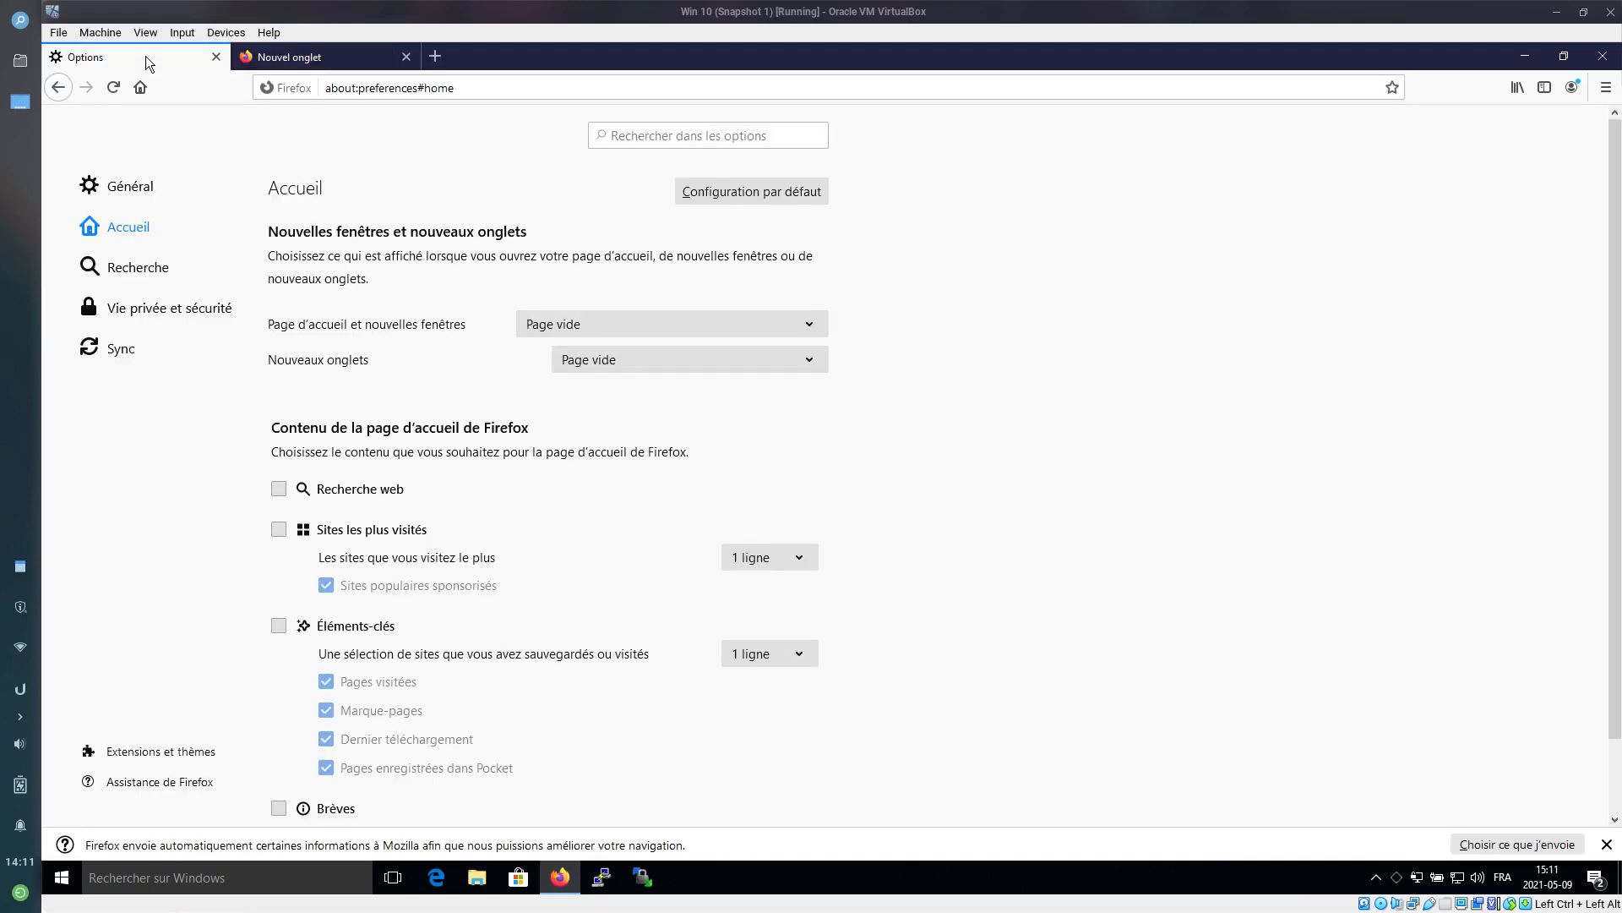
Open the Recherche settings and check in the new tab how the address bar serves for both navigation and searches
left_click(162, 273)
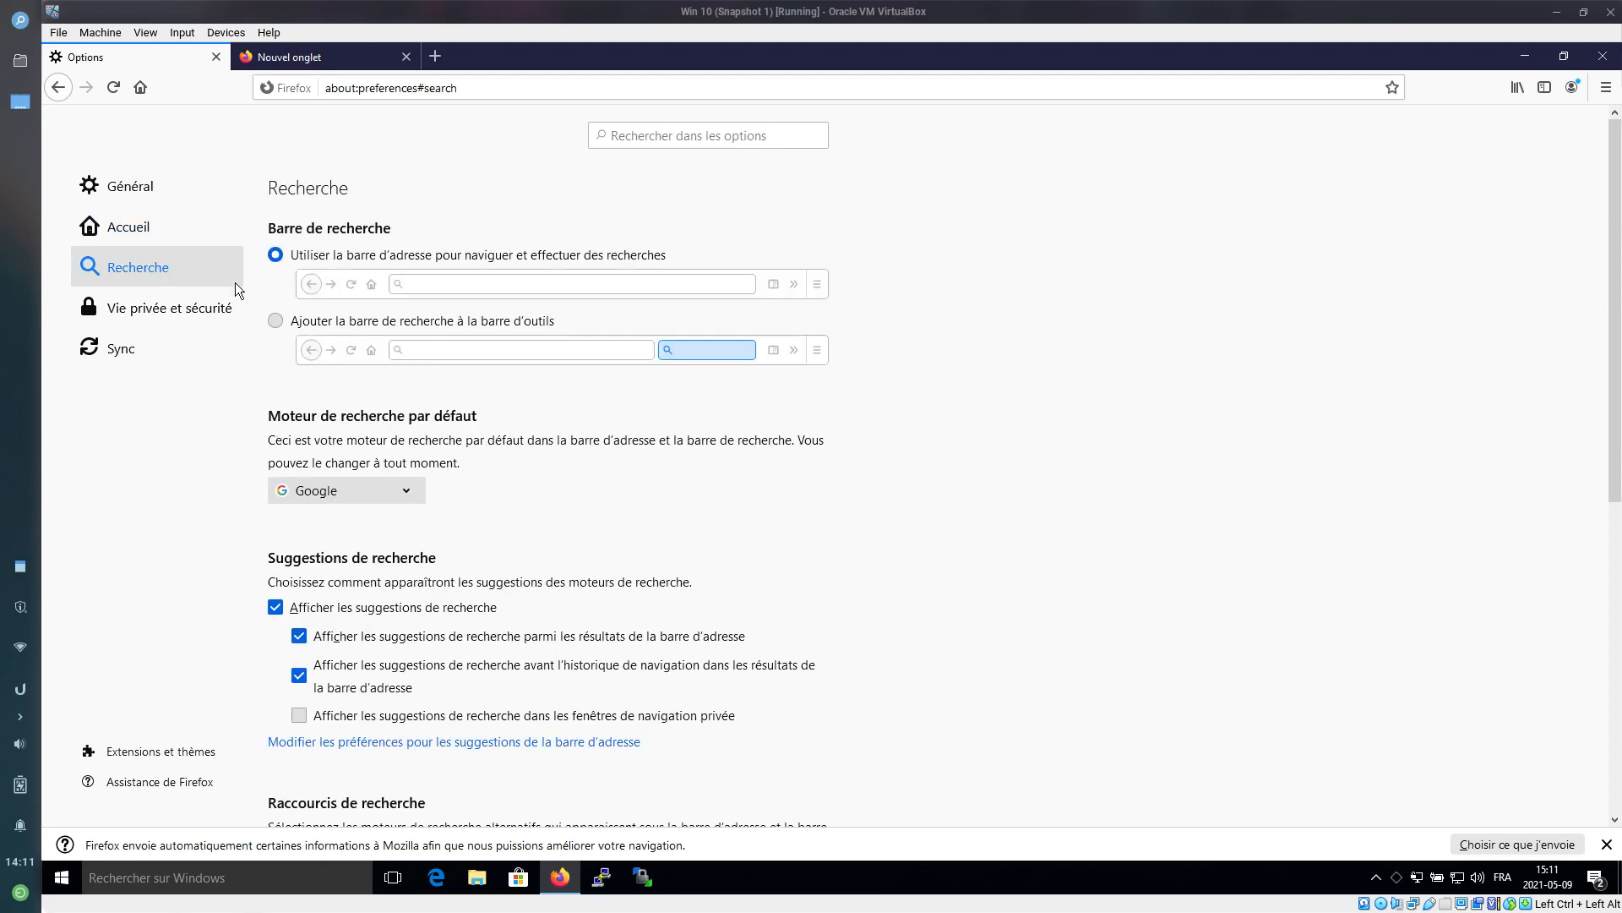
left_click_drag(463, 322, 344, 254)
left_click(345, 207)
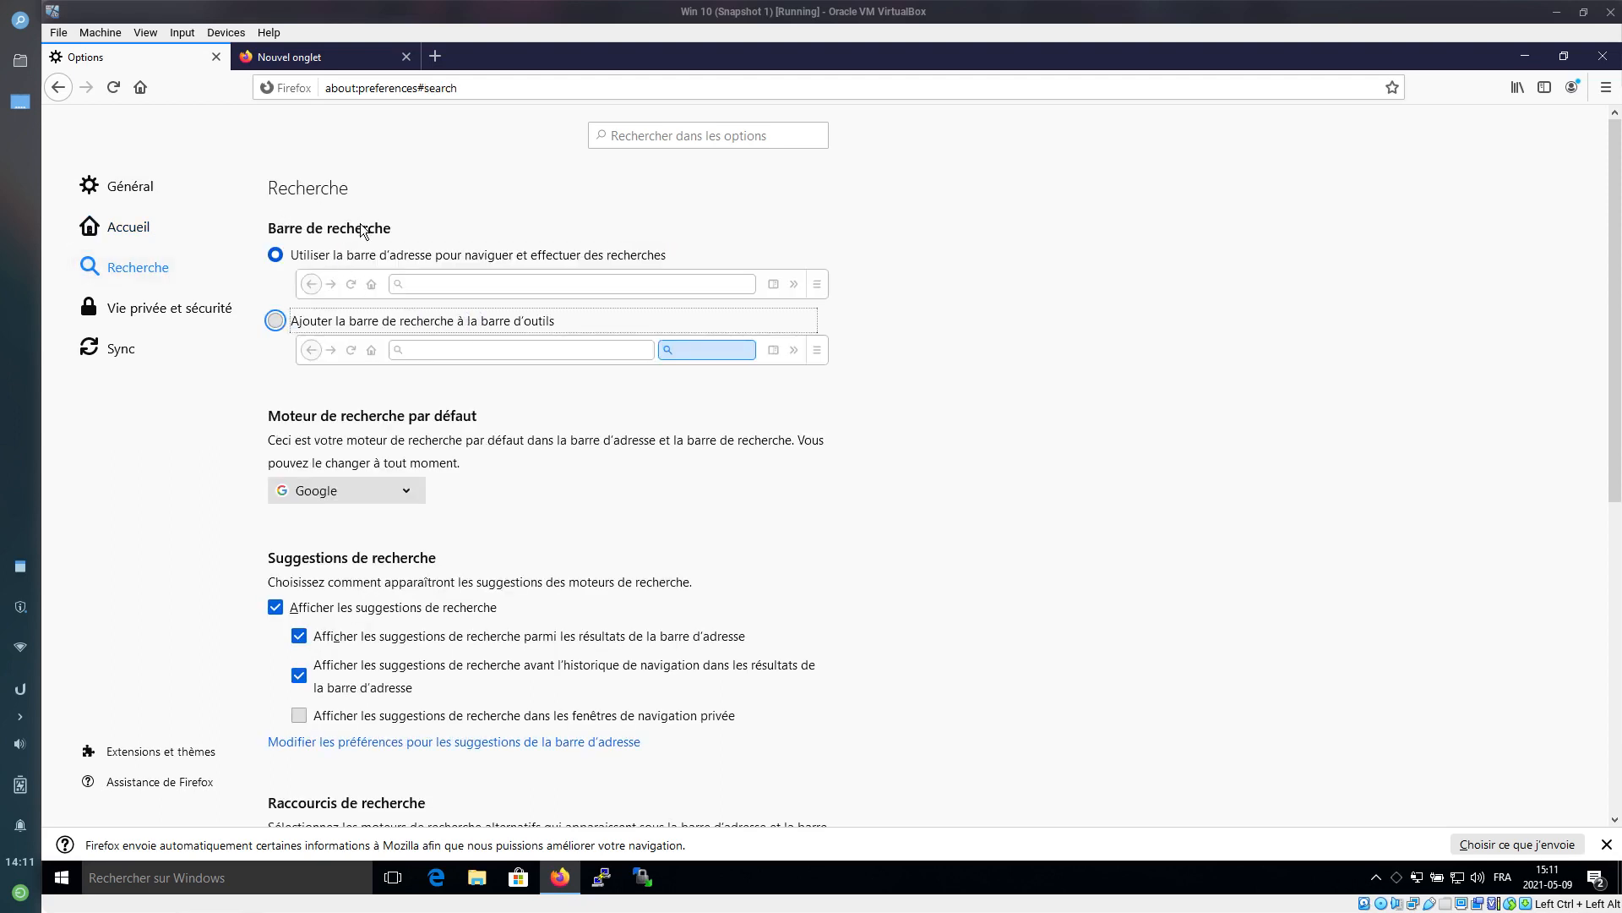
left_click(346, 58)
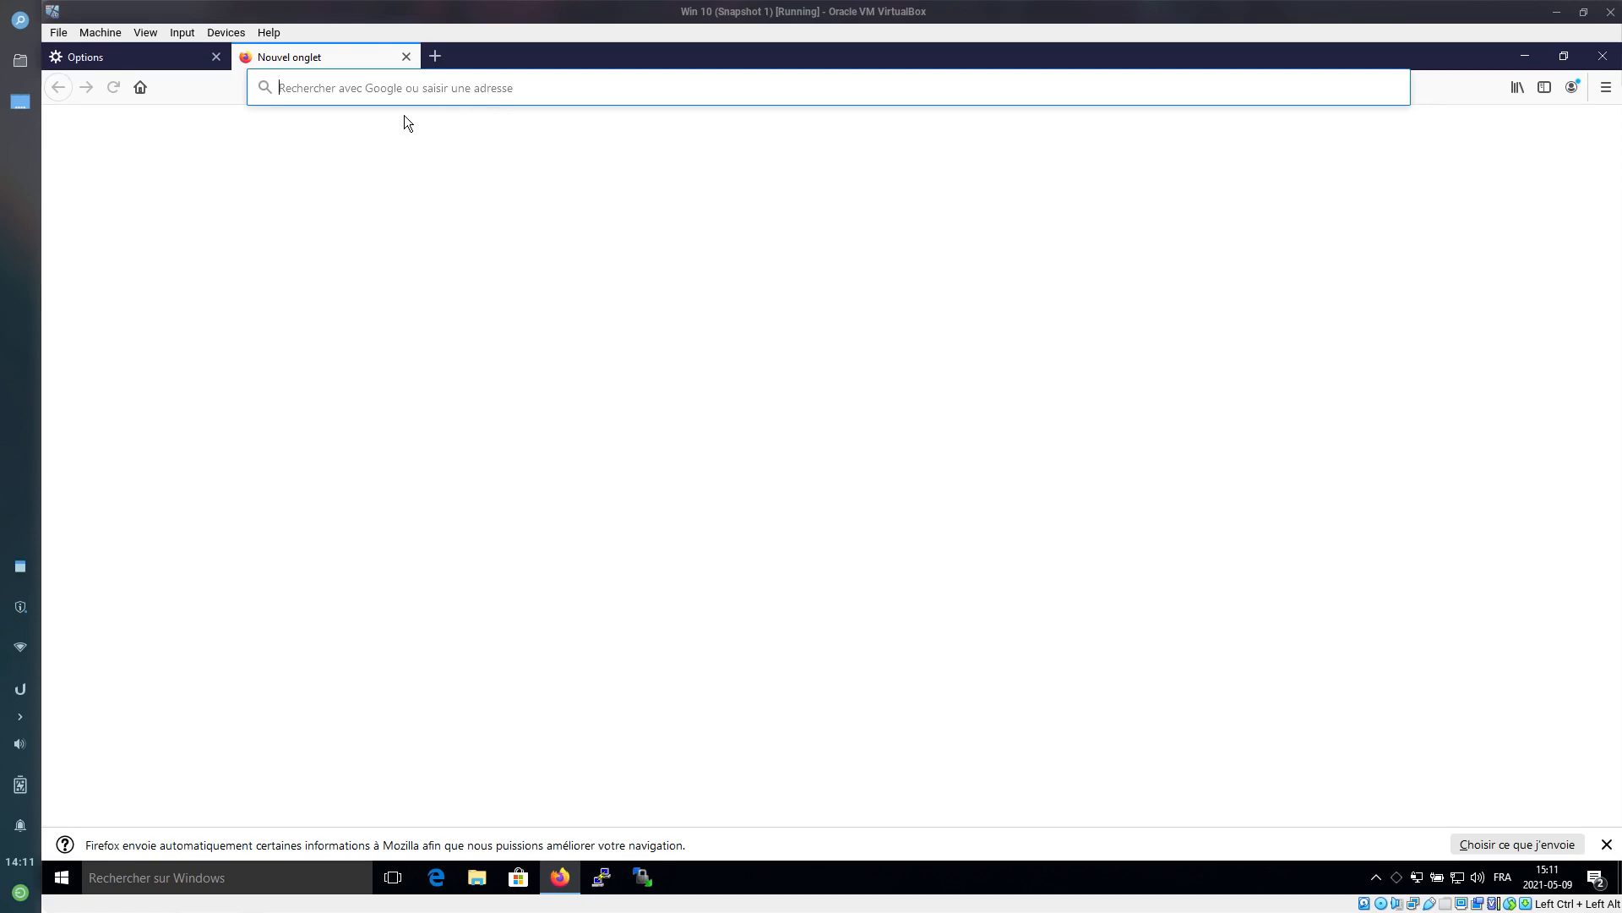
left_click(357, 99)
left_click(182, 272)
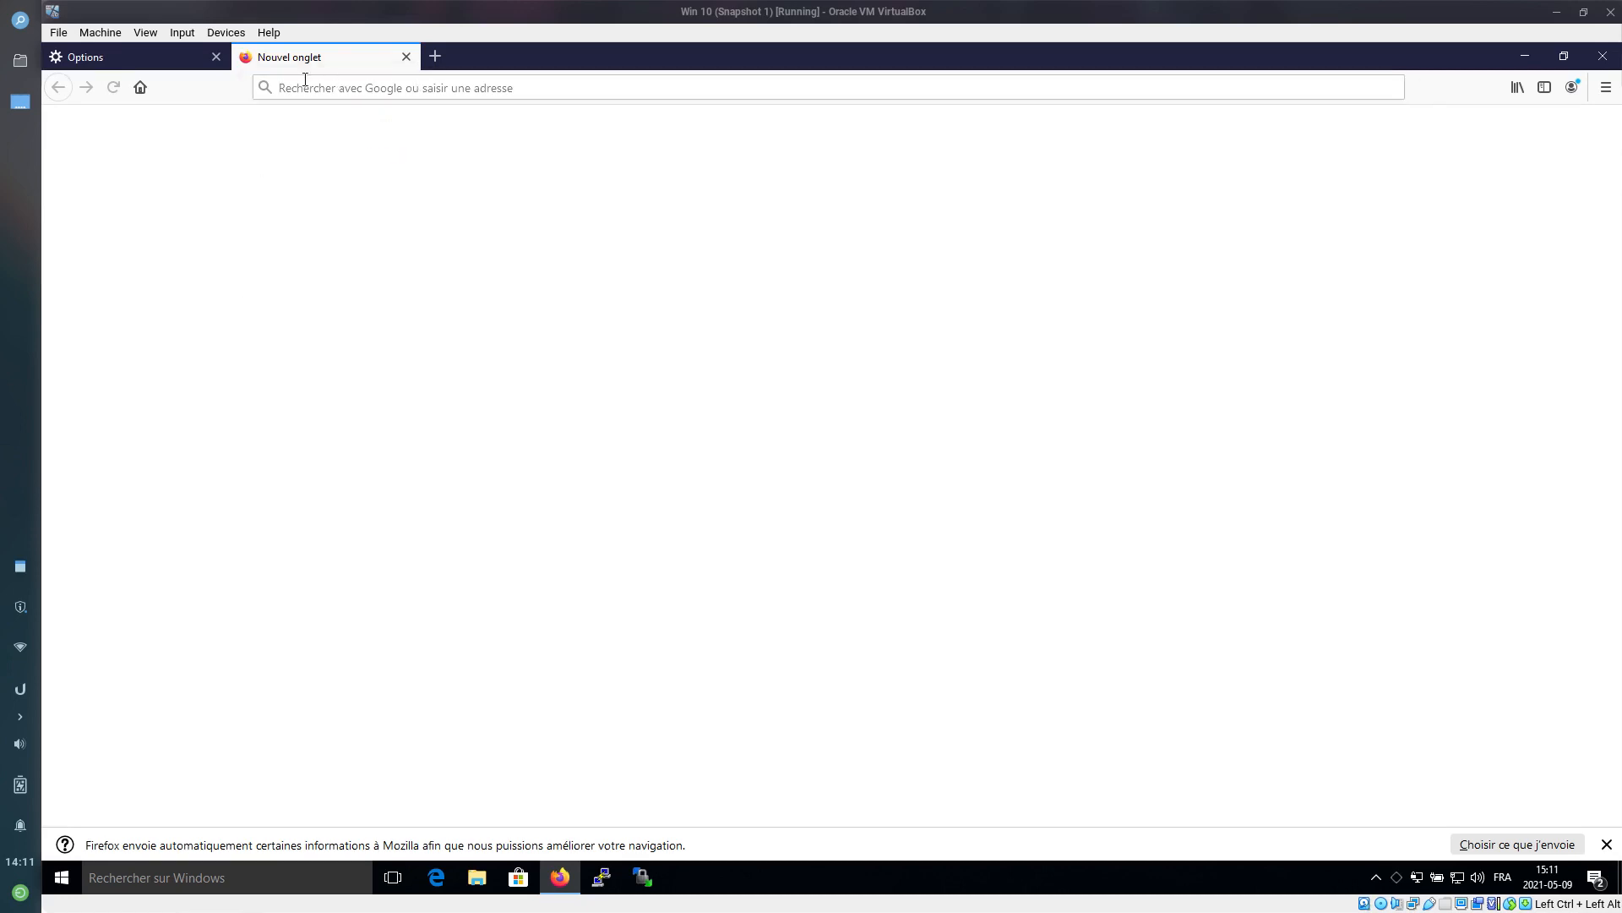
left_click(180, 58)
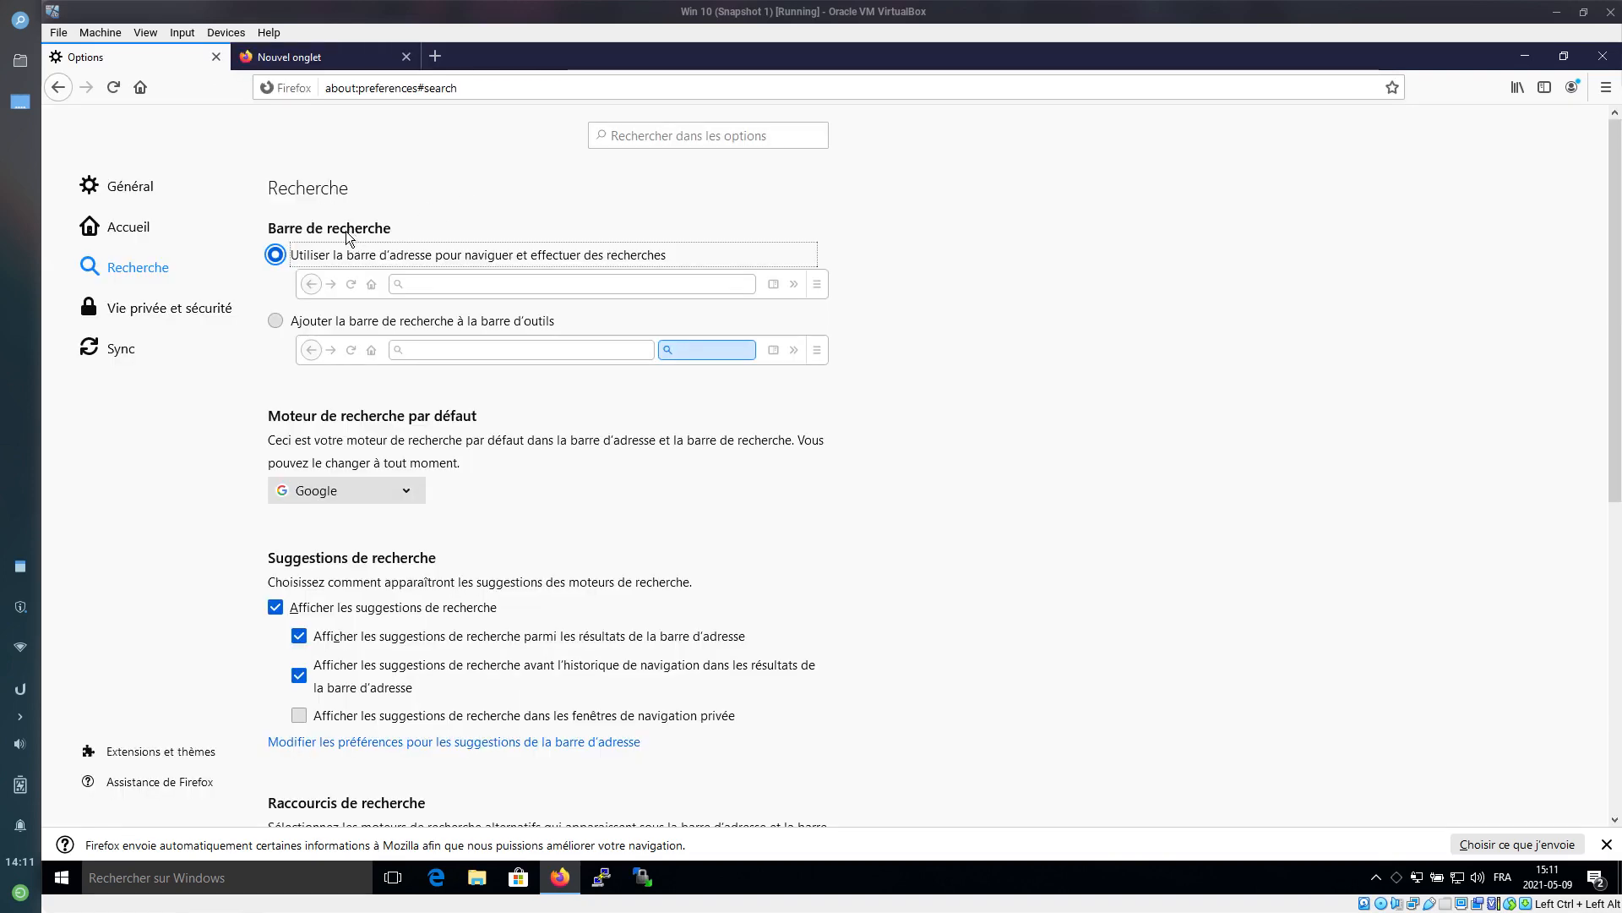
Add the separate search bar to the toolbar and try both the address bar and search bar in the new tab
left_click(343, 327)
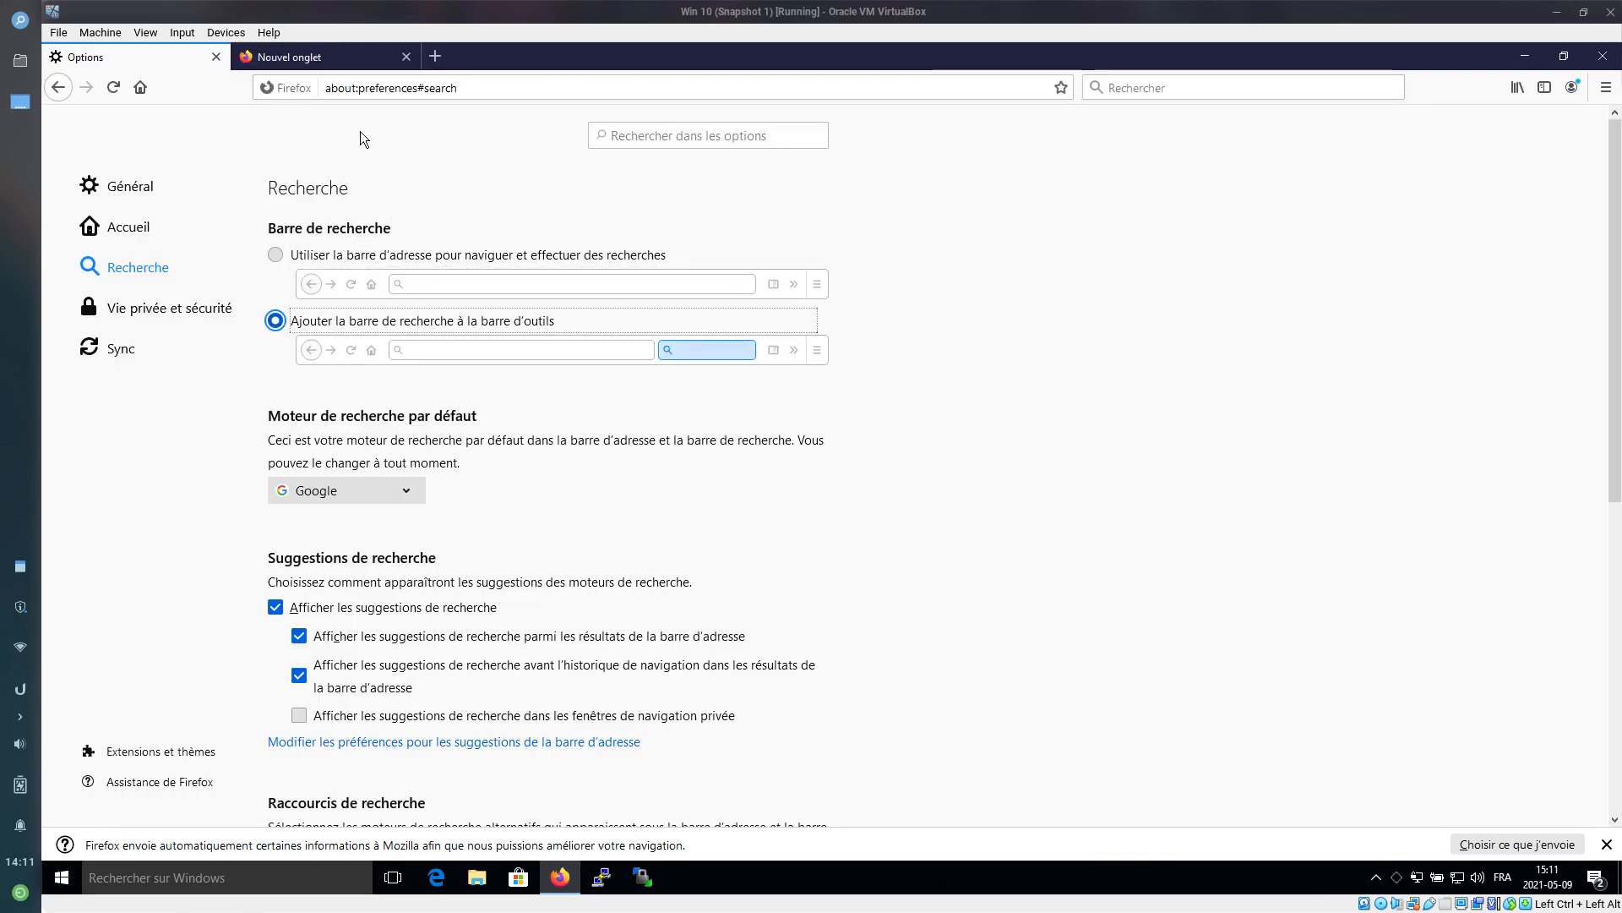
left_click(341, 62)
left_click(1166, 98)
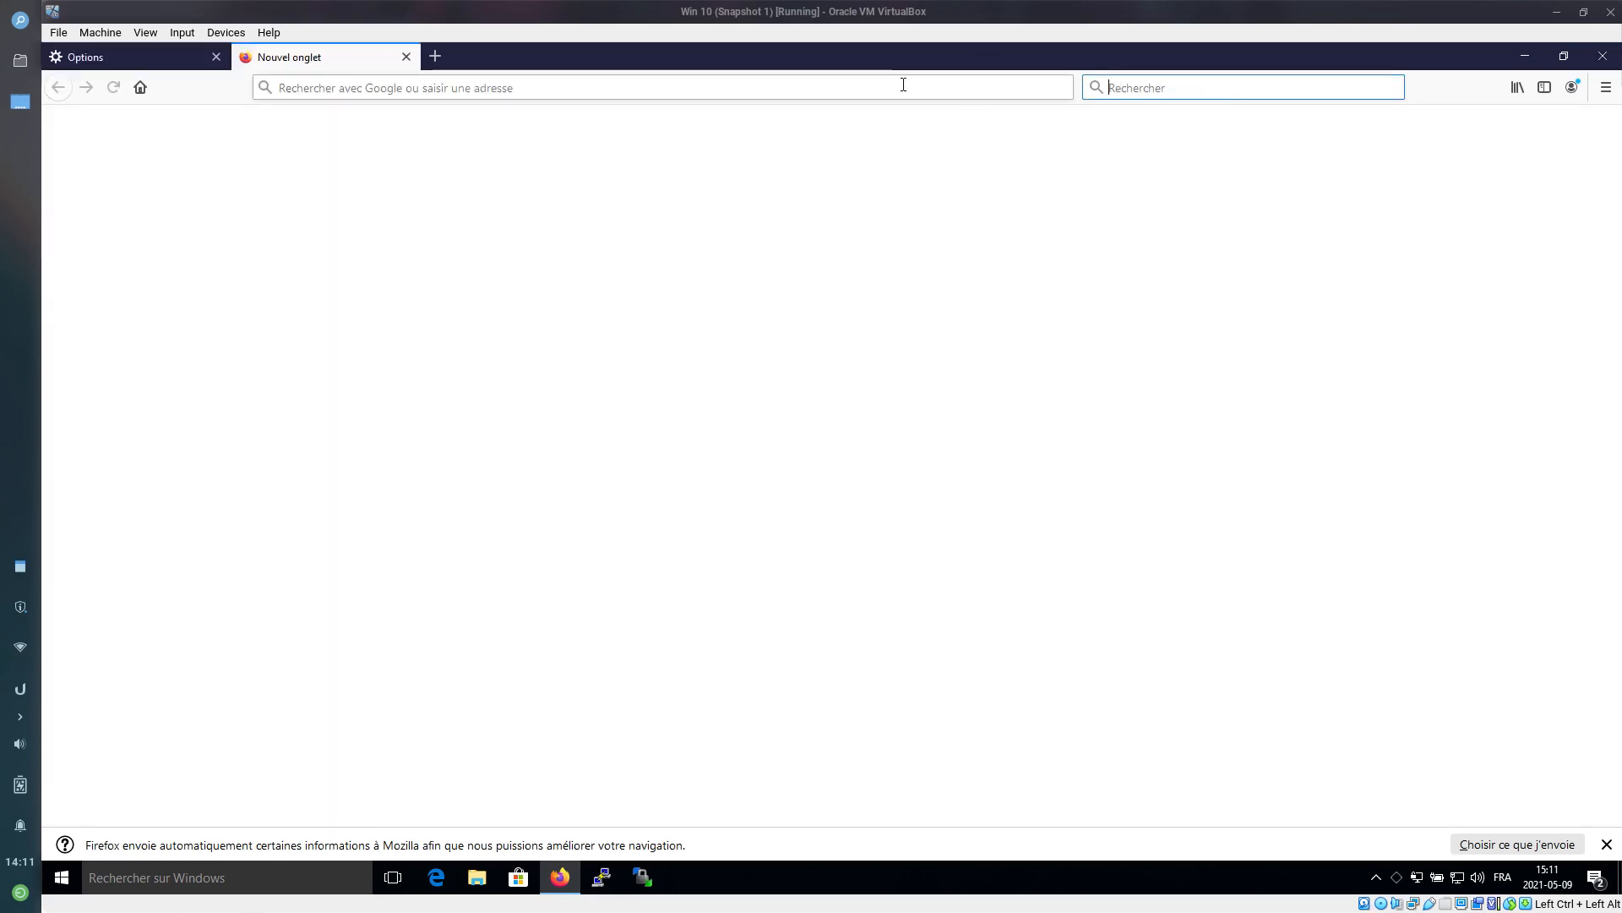
left_click(861, 92)
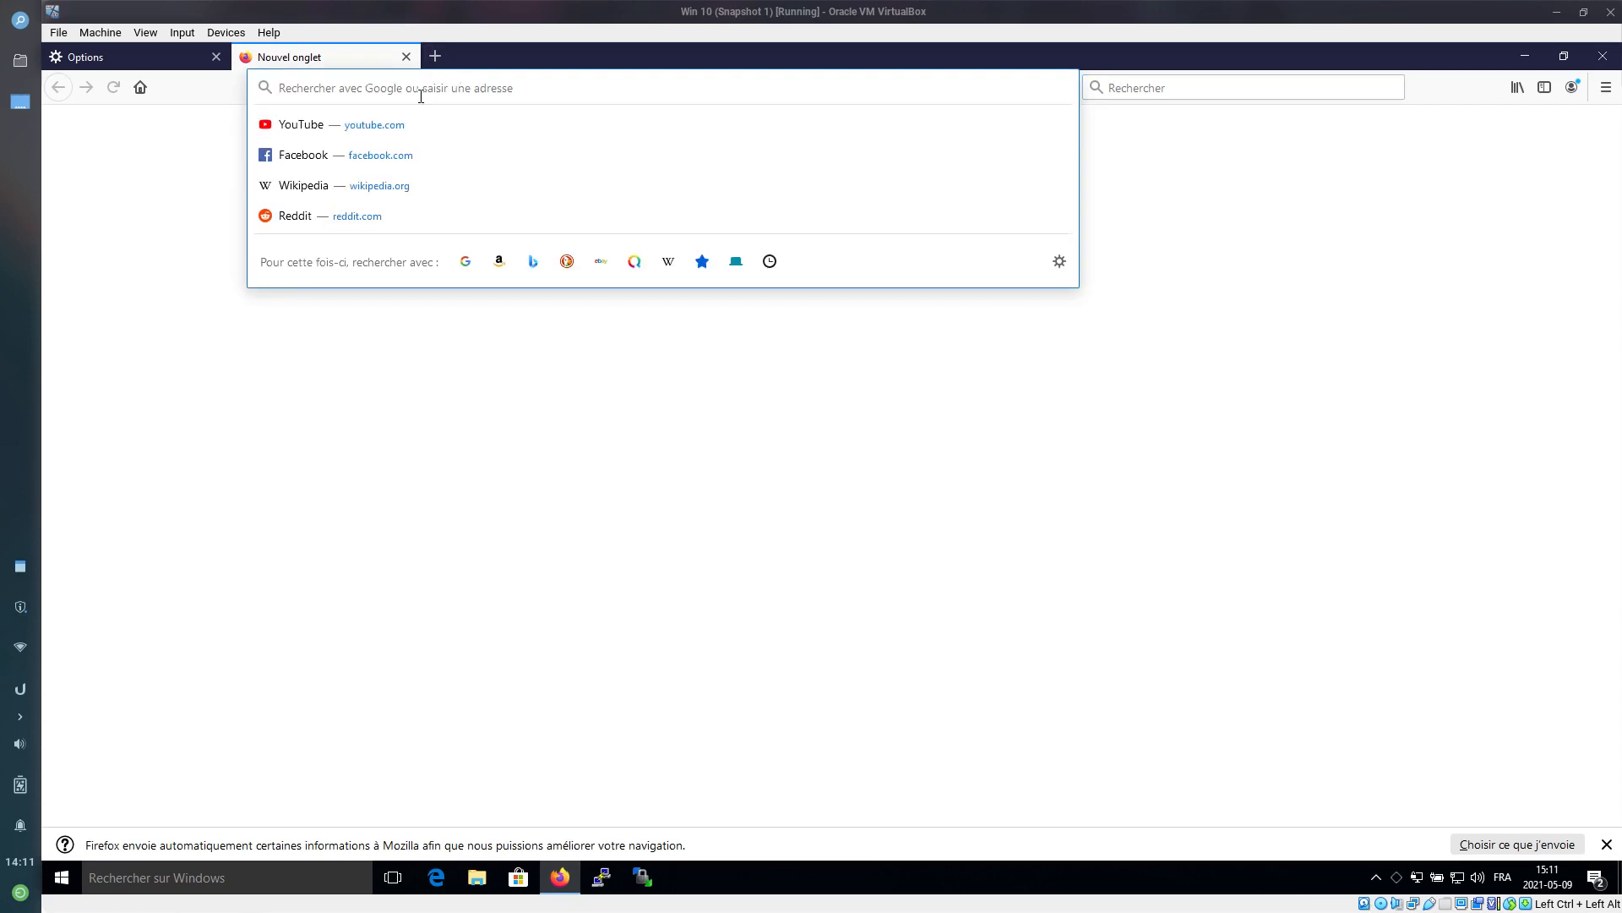
left_click(1141, 125)
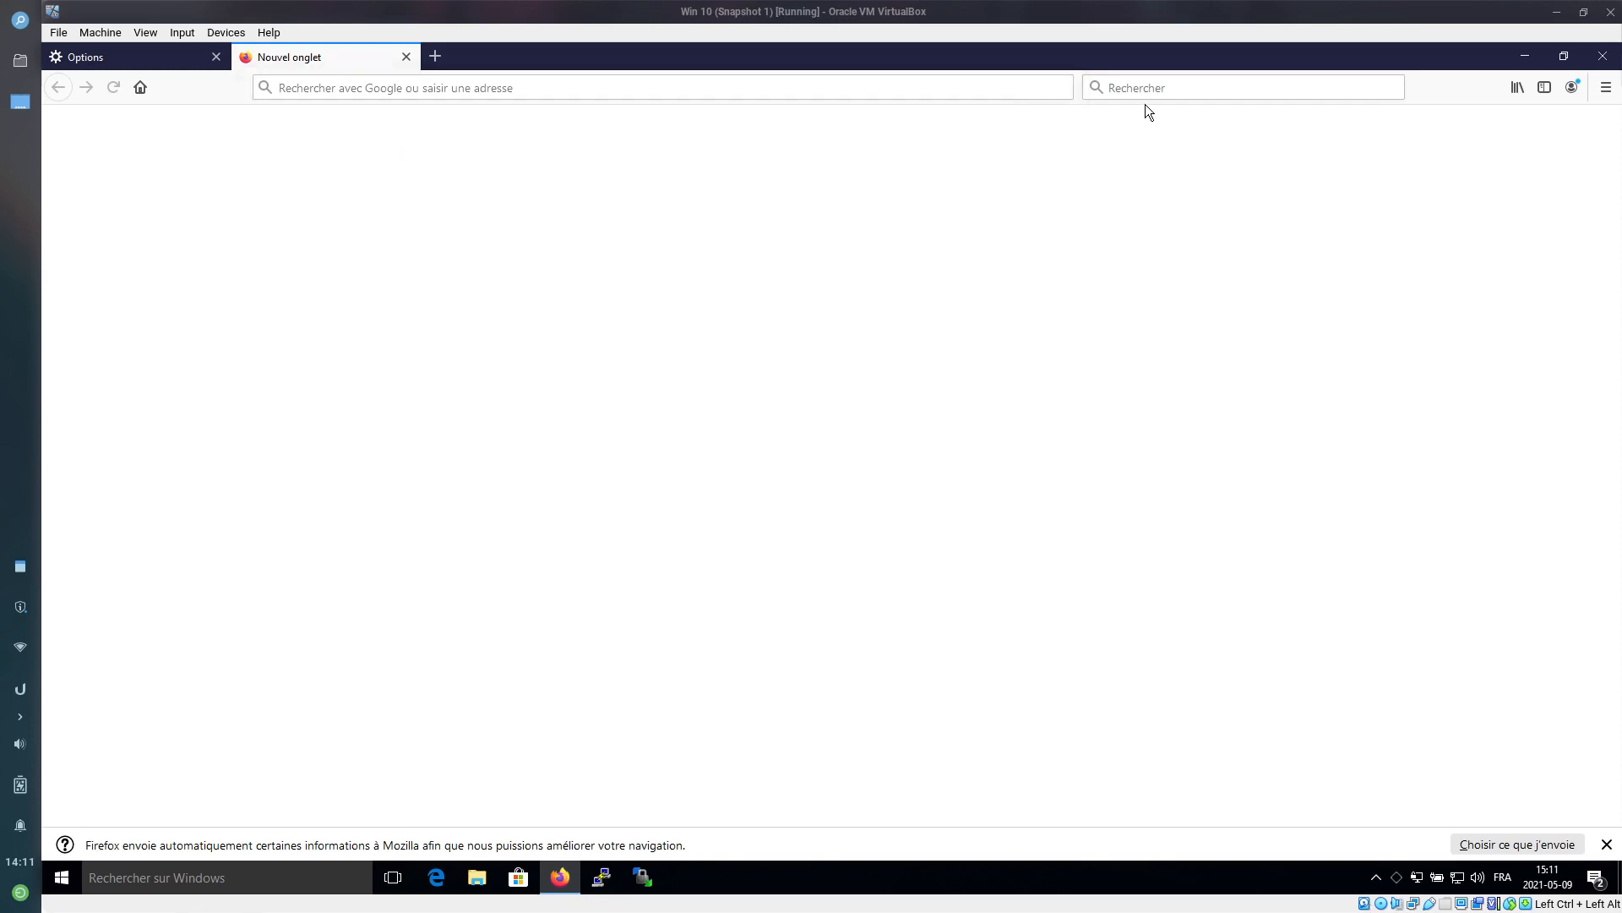
left_click(1161, 82)
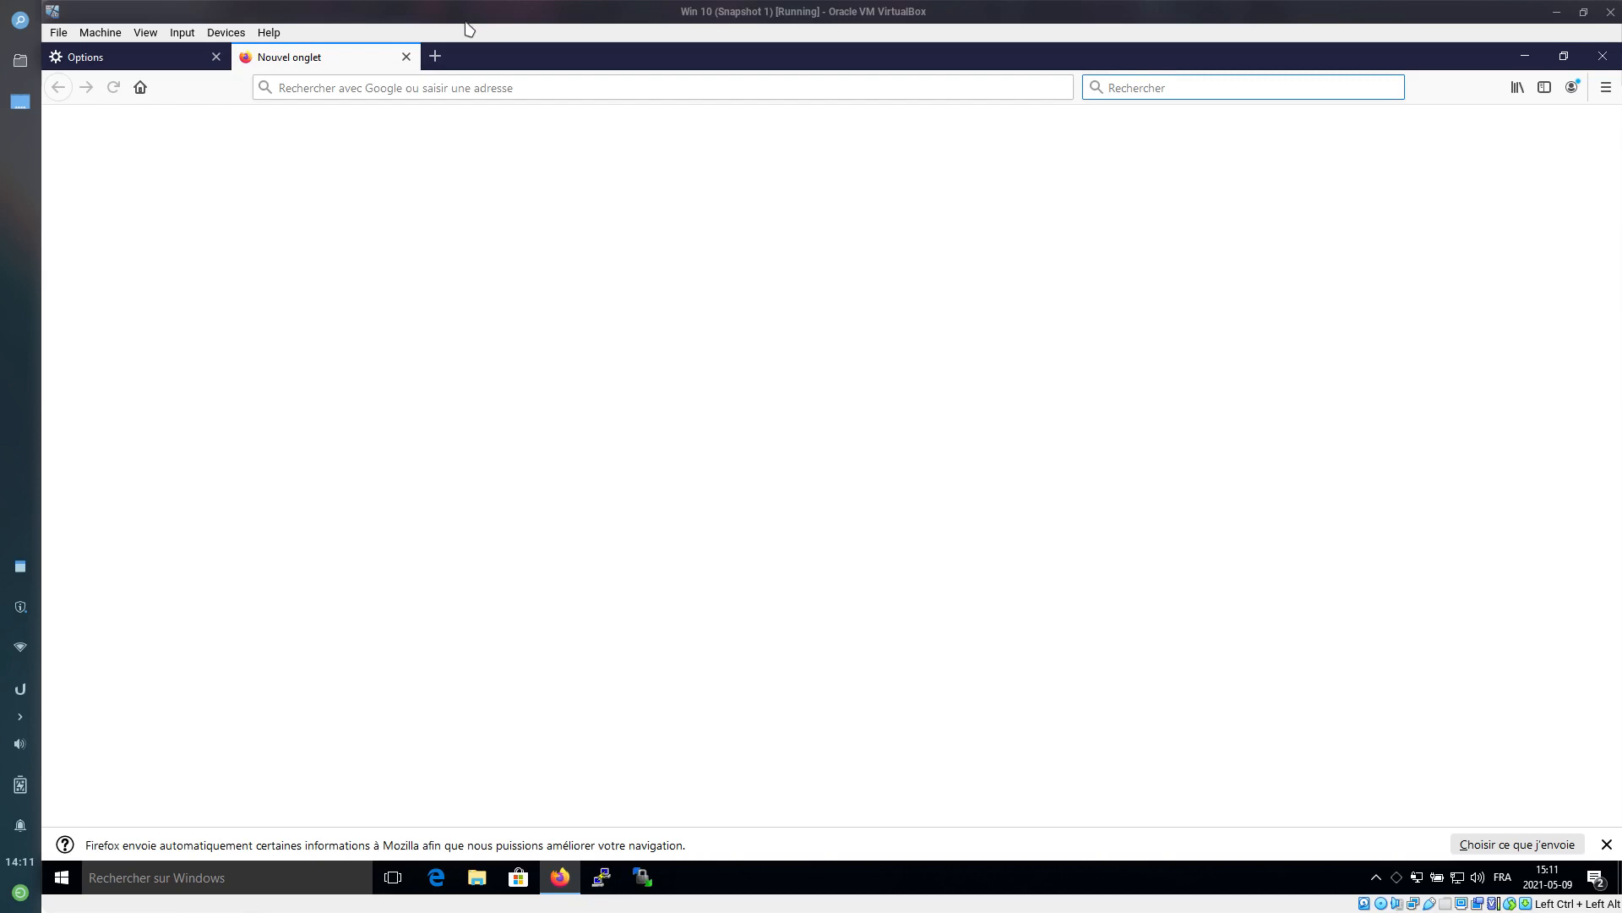
Compare the address bar with the separate search bar in the new tab, and return to the Options
left_click(316, 88)
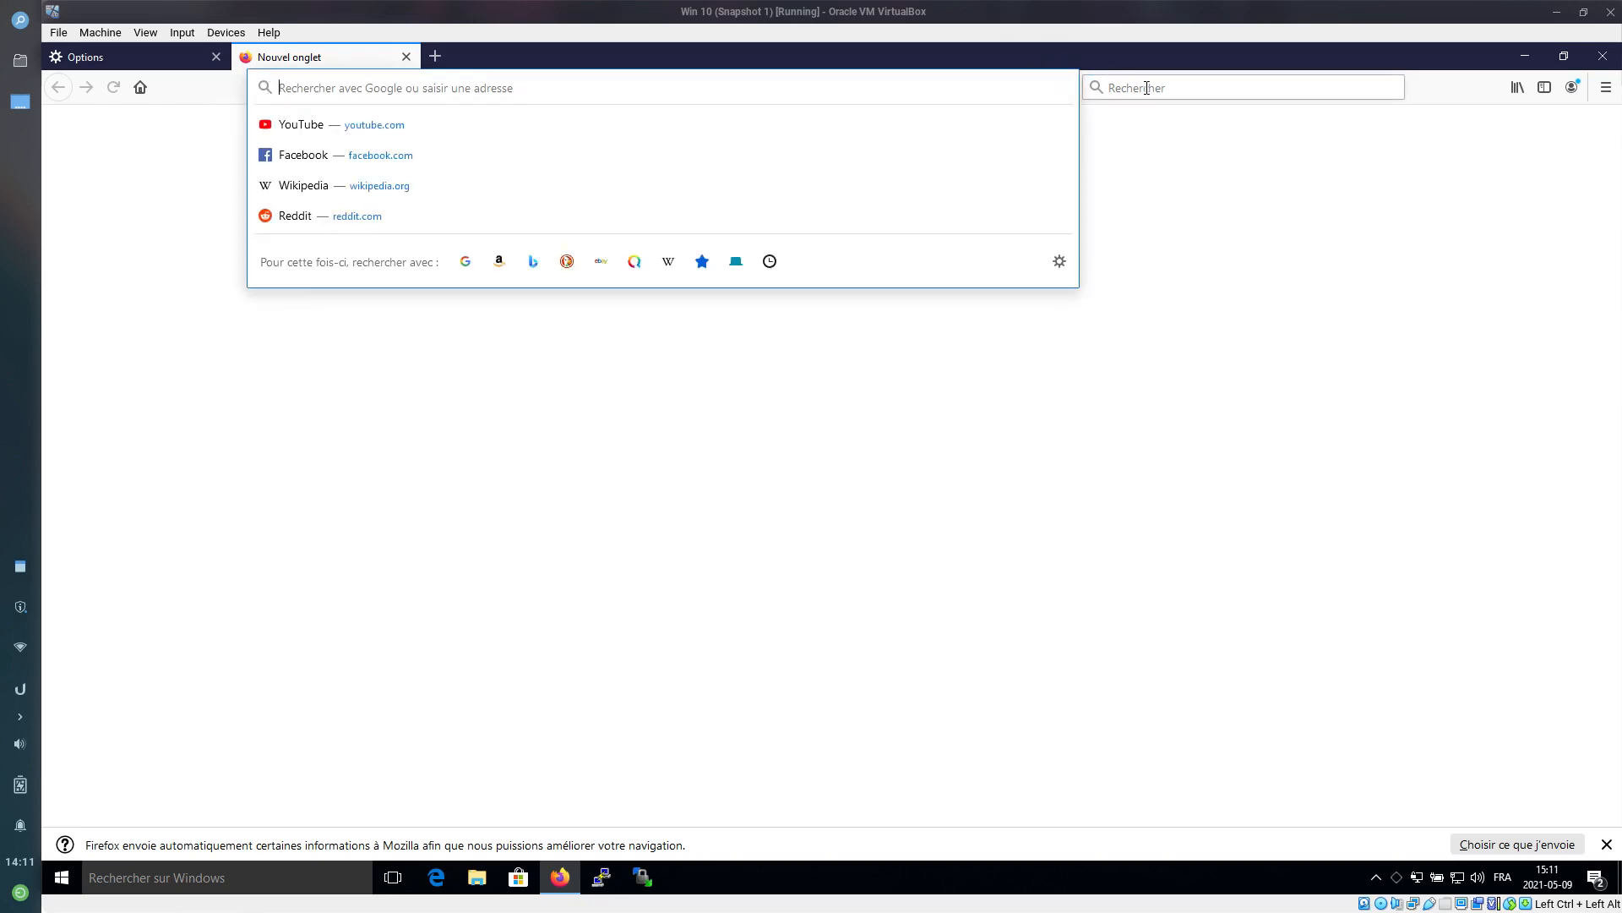
left_click(1225, 88)
left_click(140, 57)
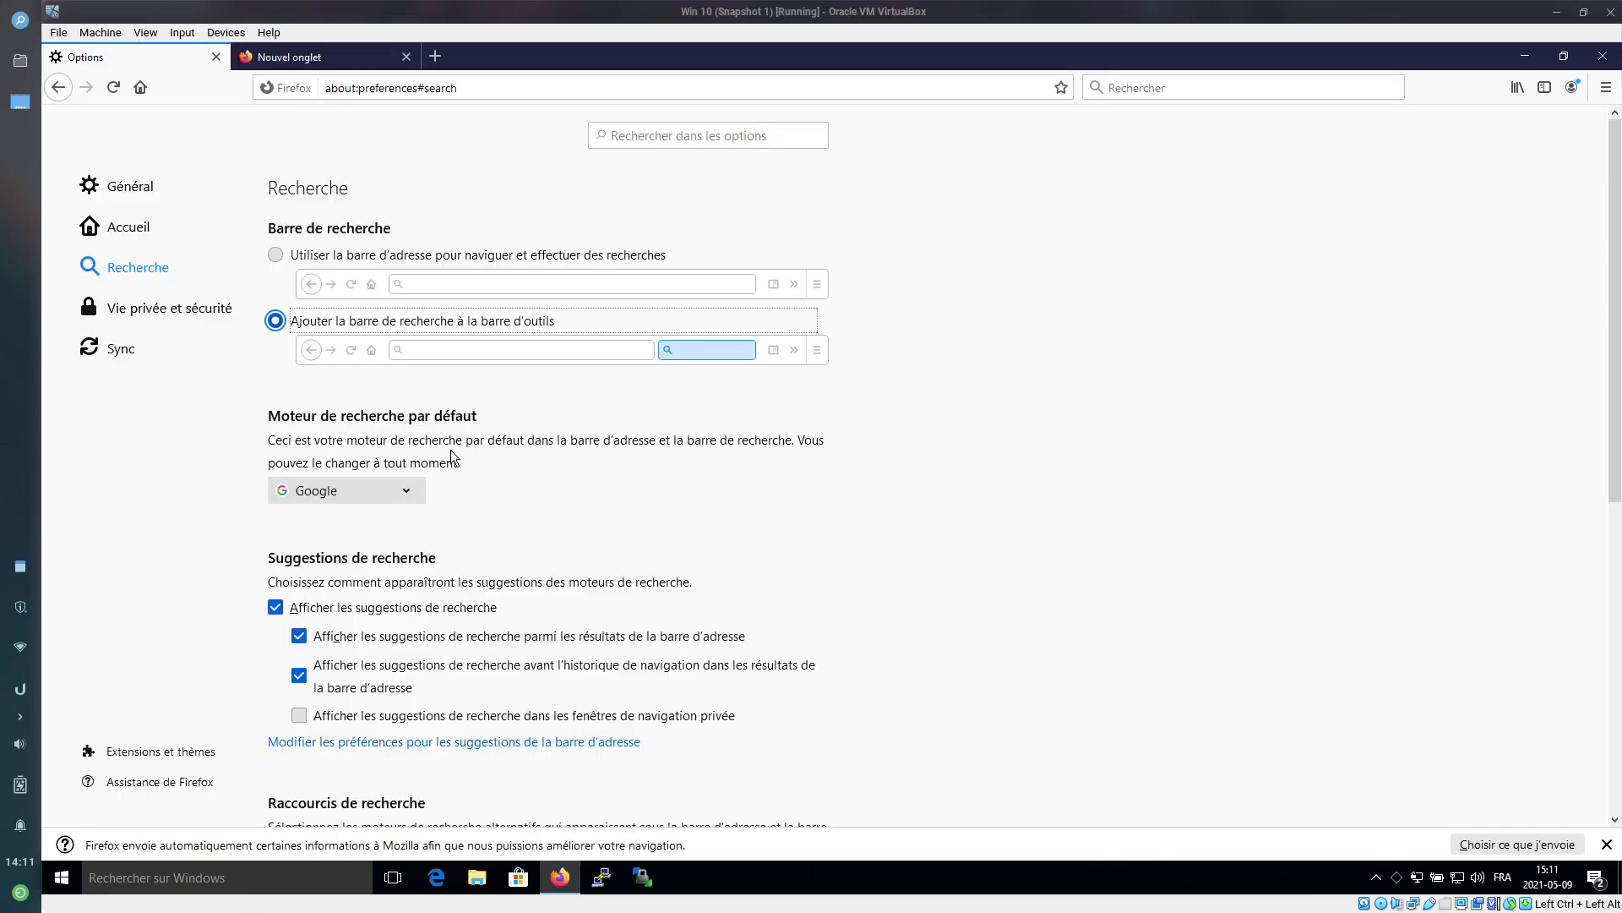
Set DuckDuckGo as the default search engine and turn off Afficher les suggestions de recherche
left_click(382, 491)
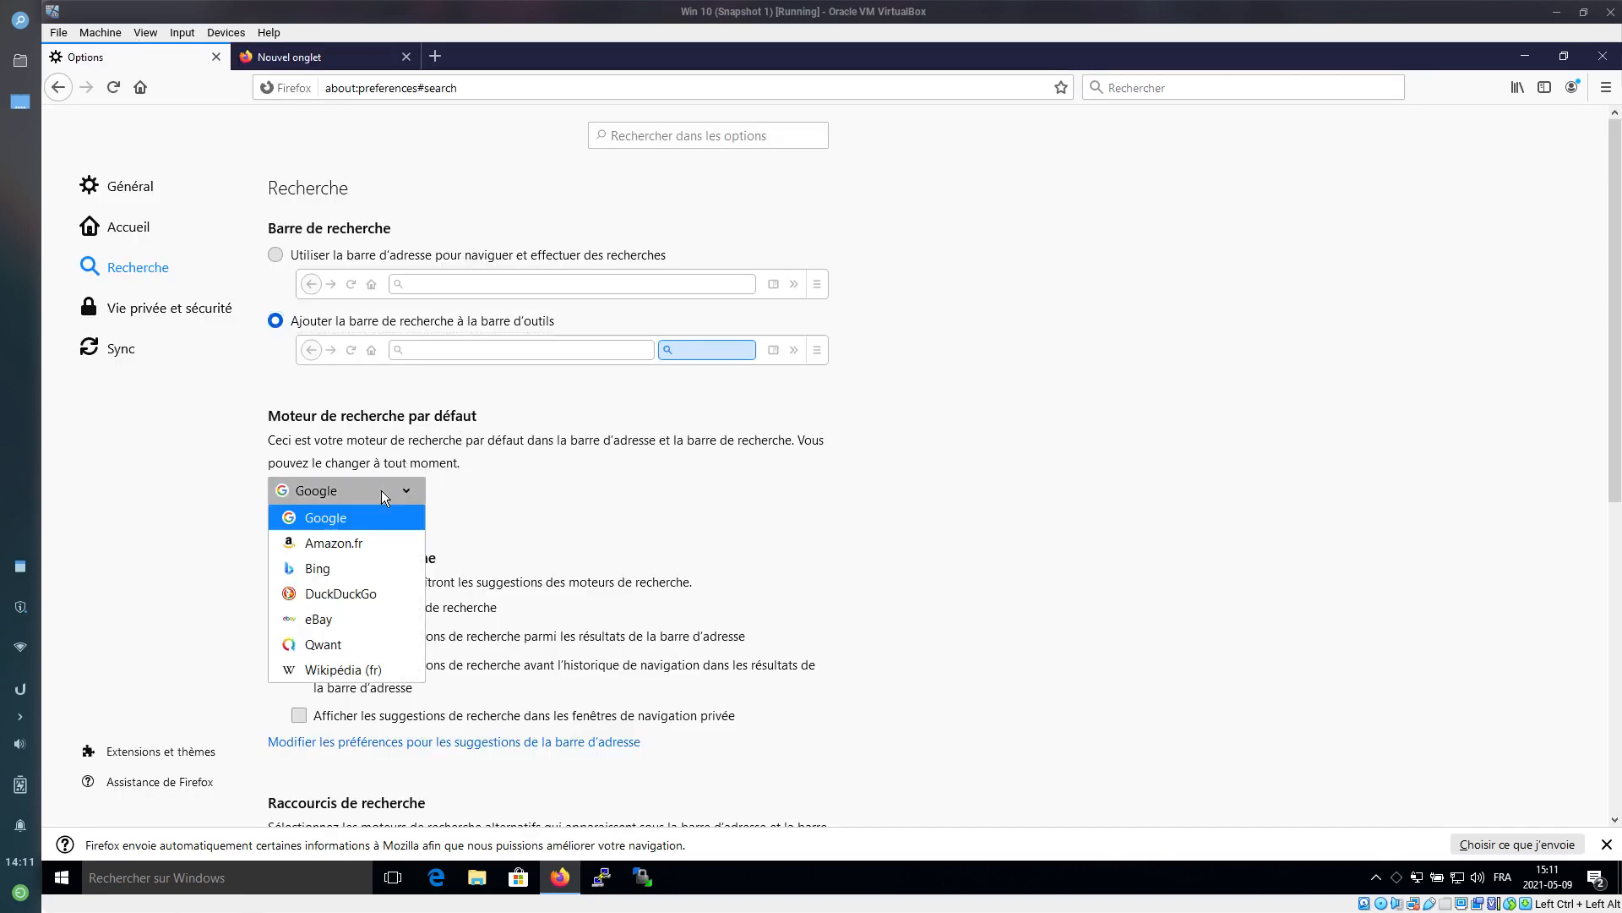
left_click(353, 600)
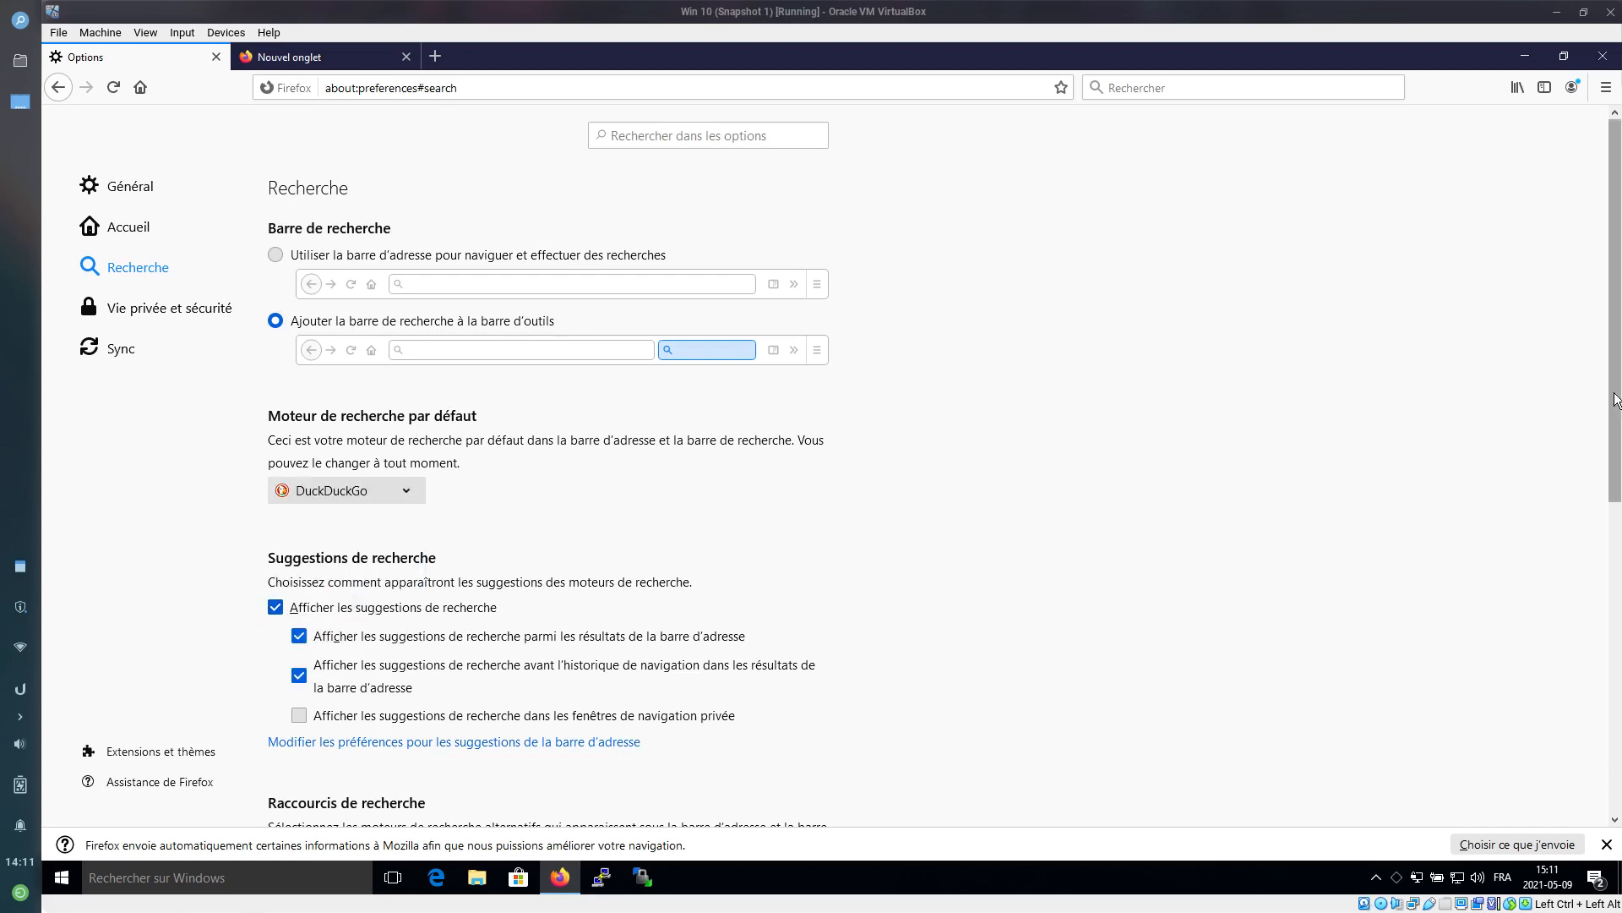
scroll(1620, 447, "down", 5)
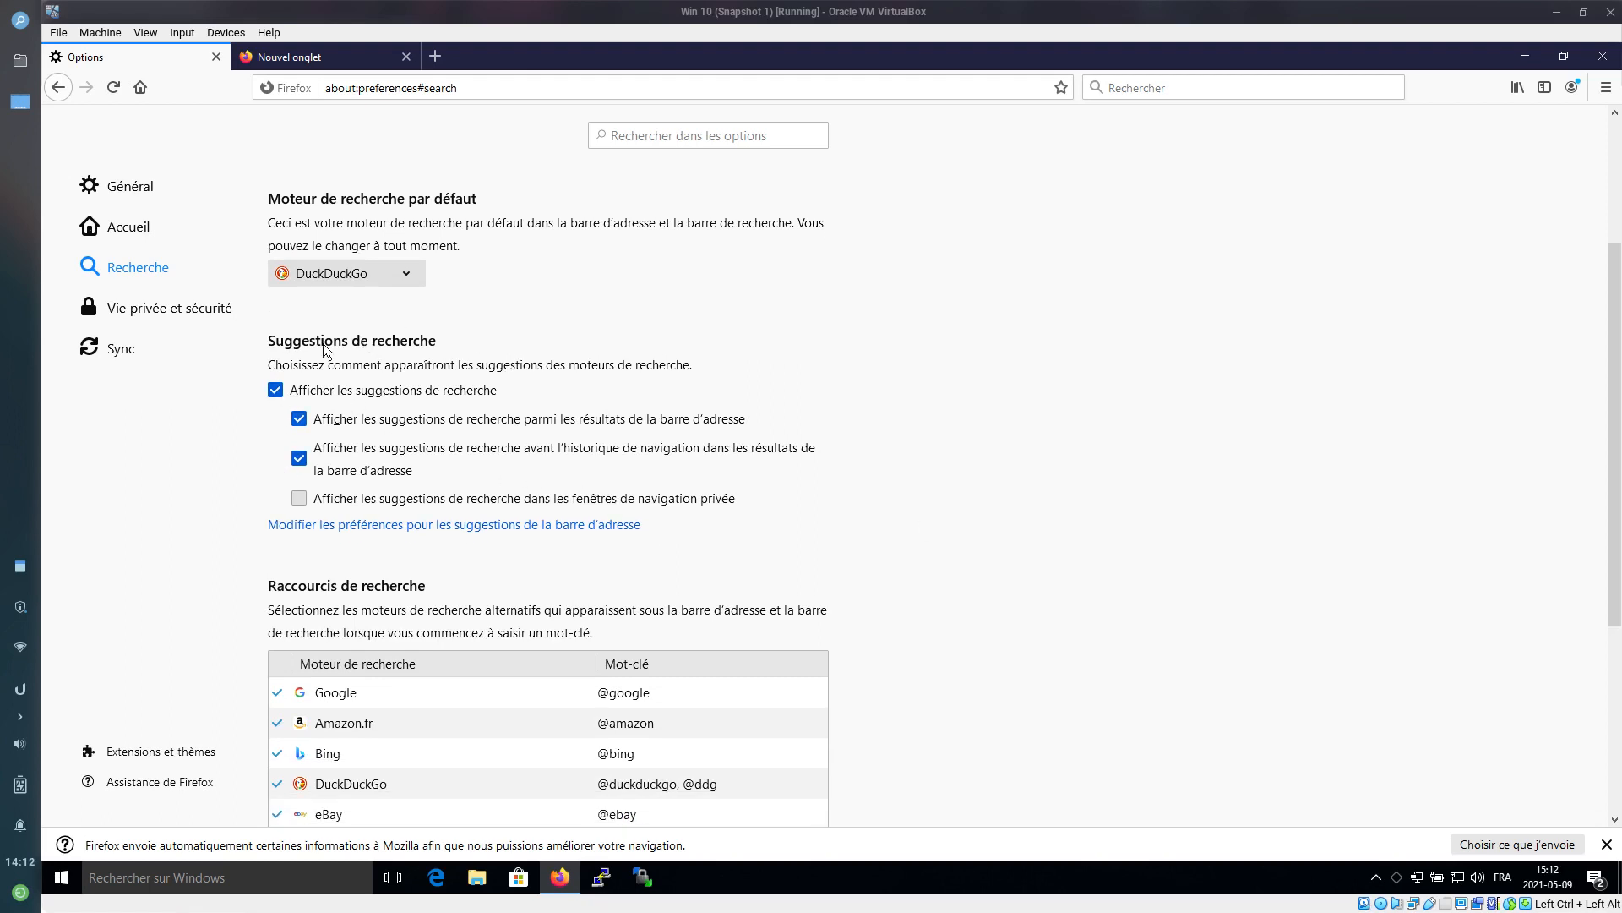
left_click(277, 392)
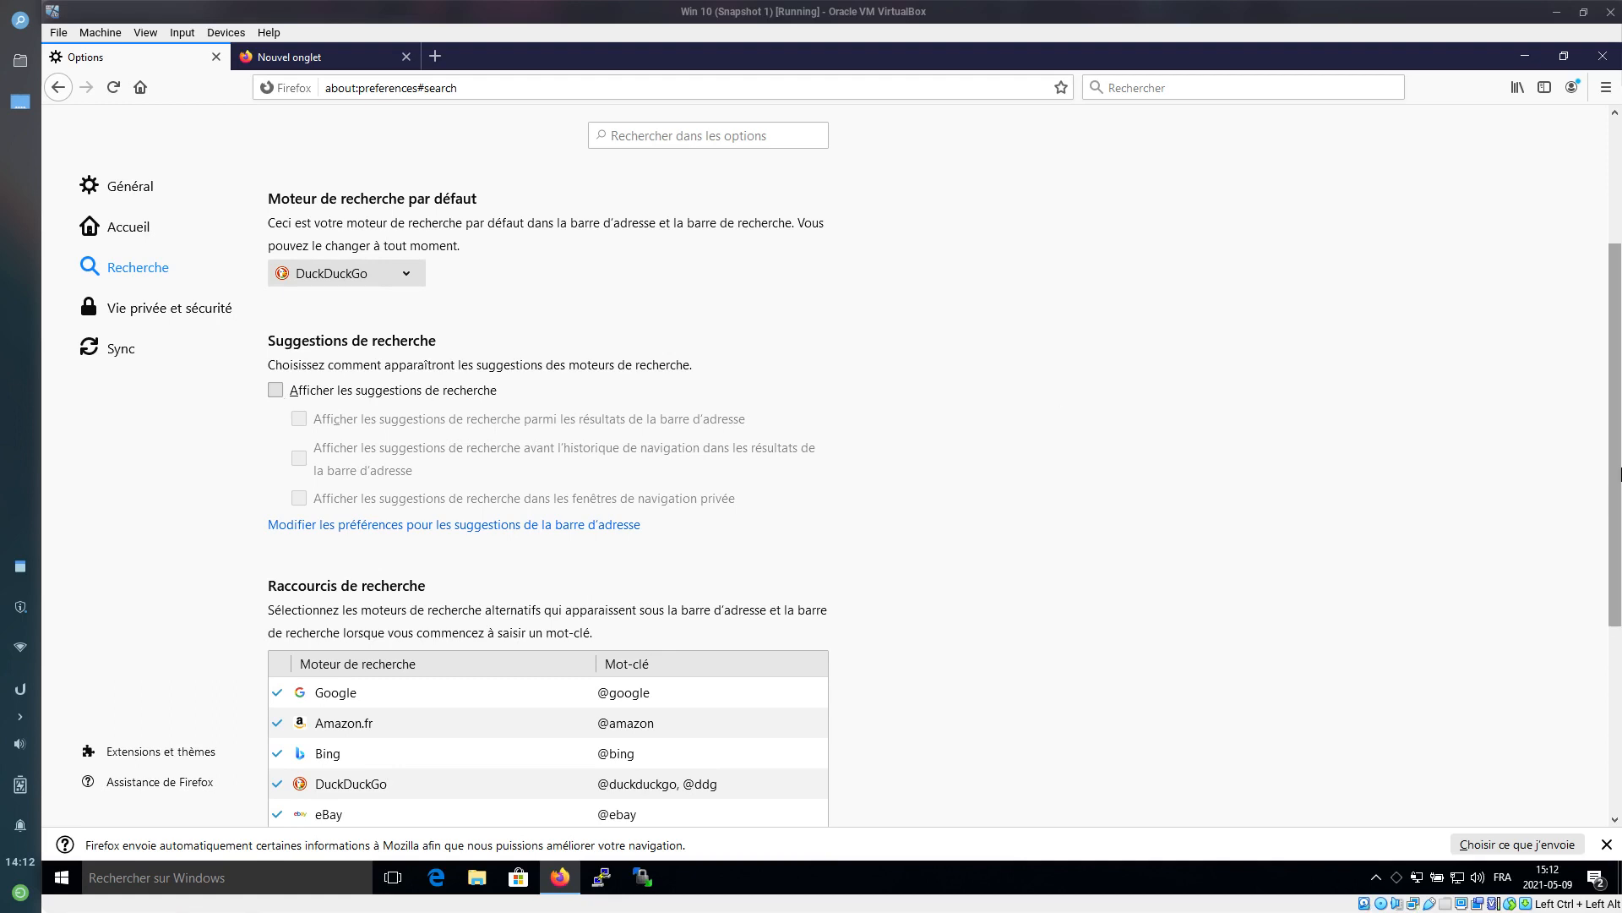
scroll(1620, 580, "down", 3)
left_click_drag(1620, 580, 1620, 698)
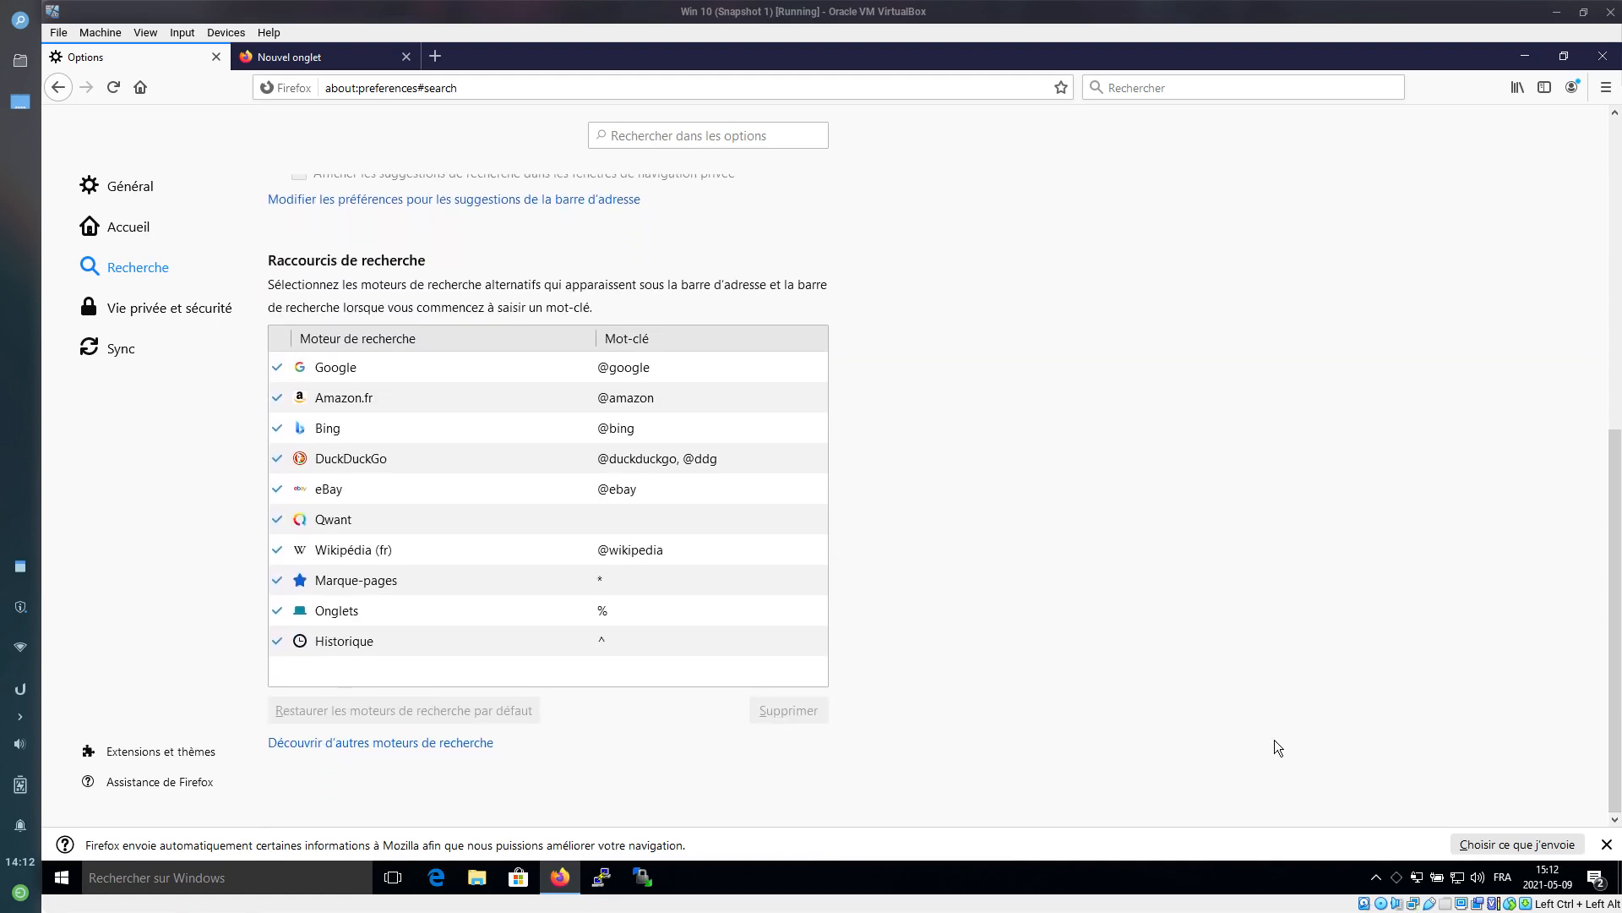
left_click(692, 402)
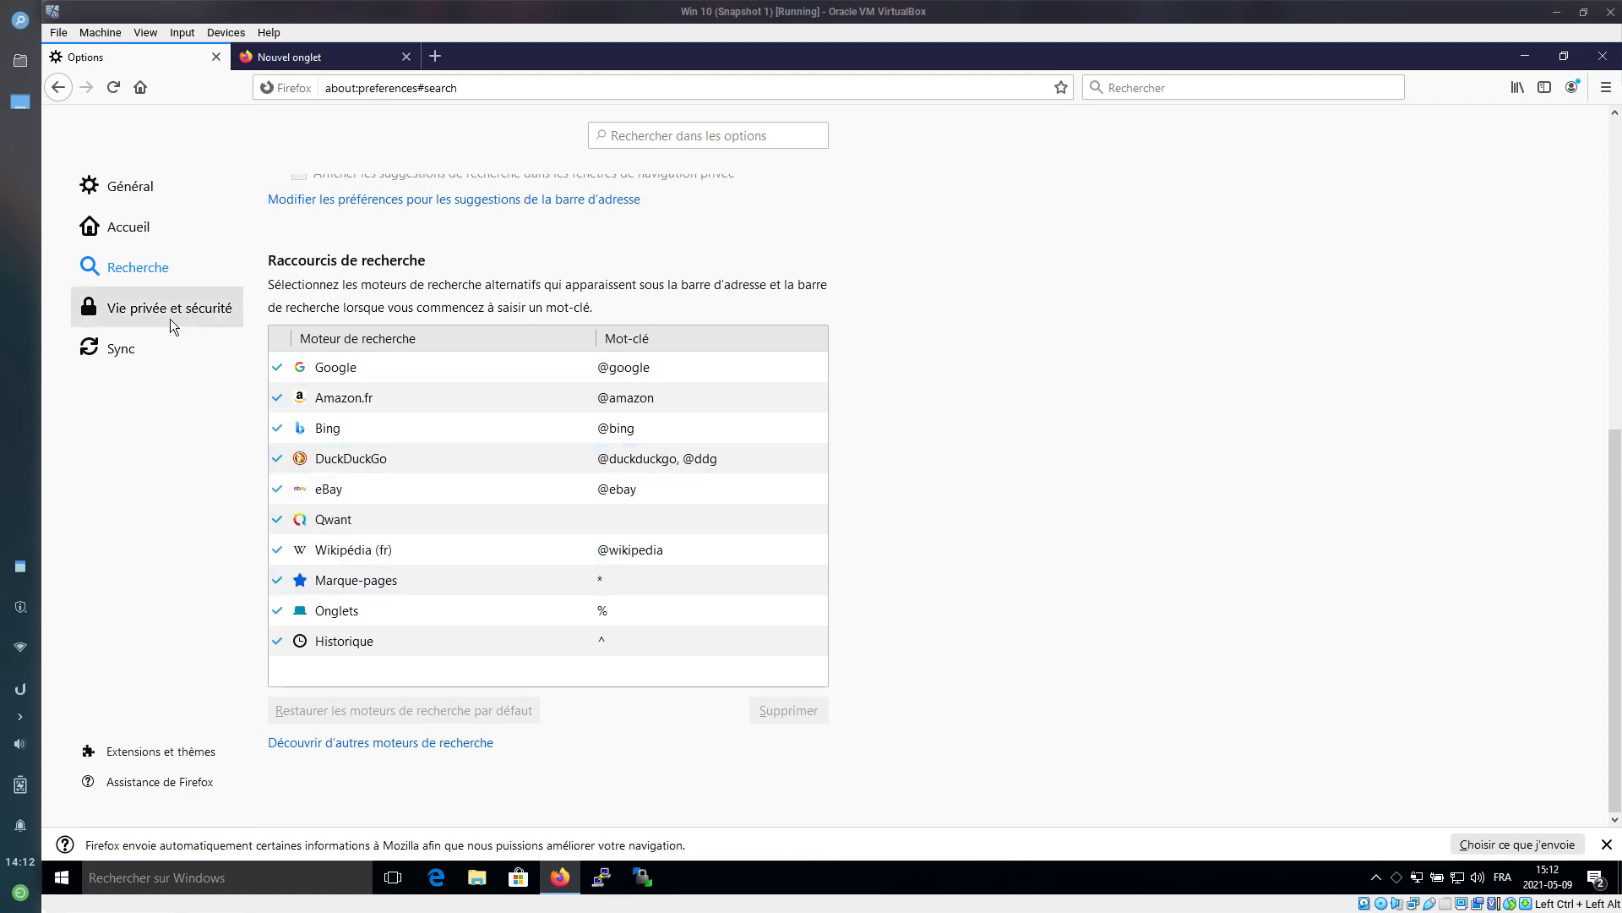
In the Vie privée et sécurité settings, set the enhanced tracking protection to Stricte and refresh all tabs to apply it
left_click(131, 320)
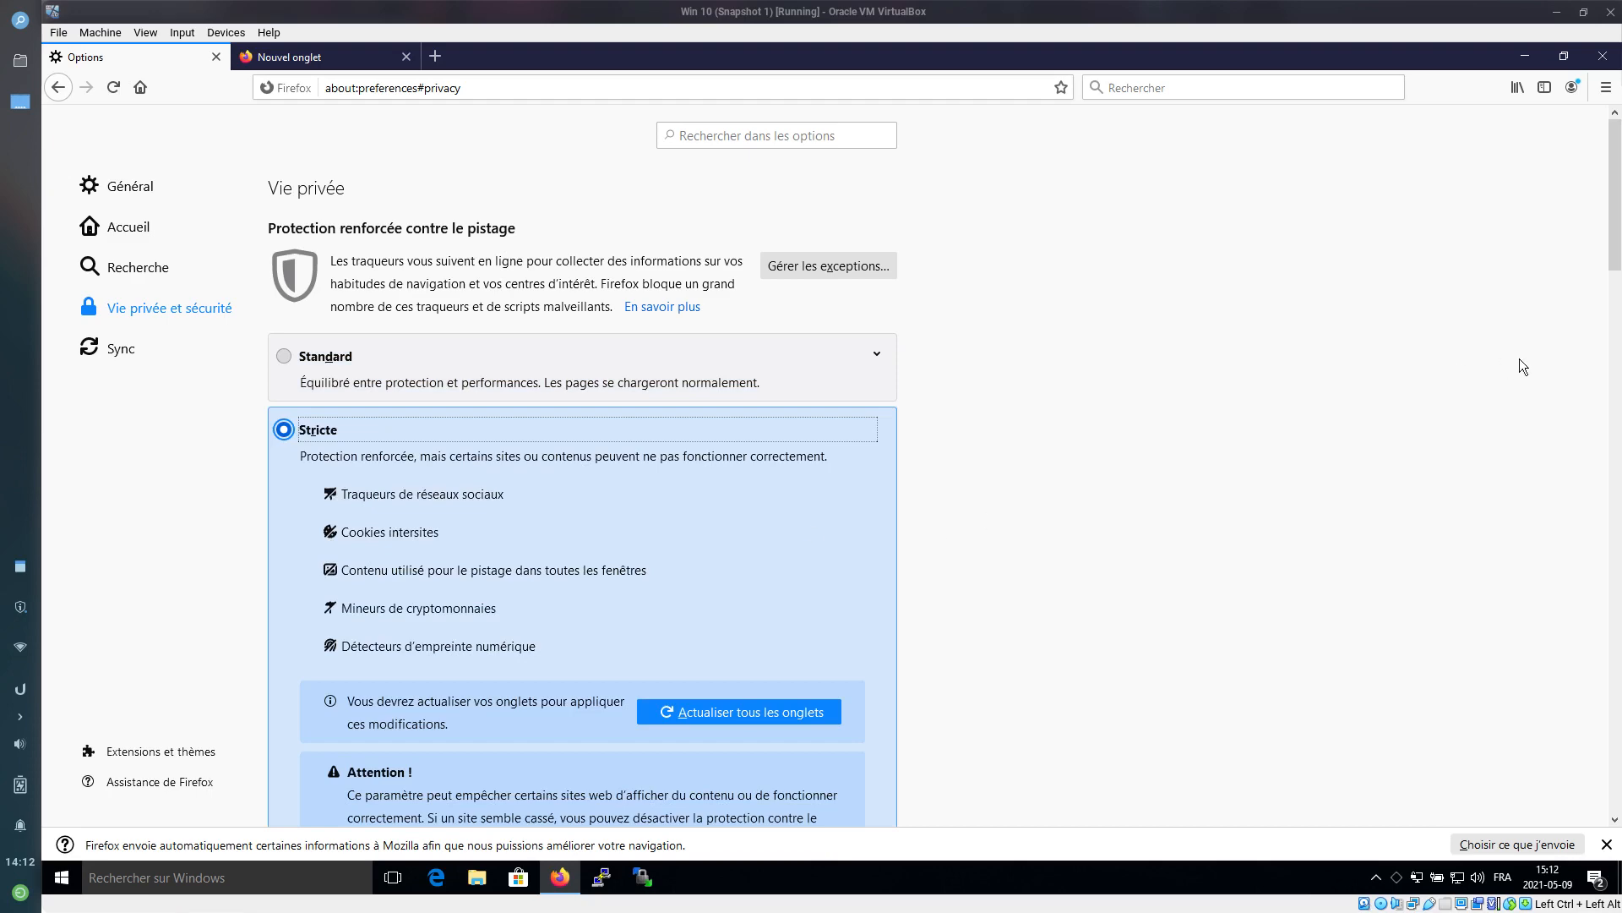
scroll(1620, 253, "down", 3)
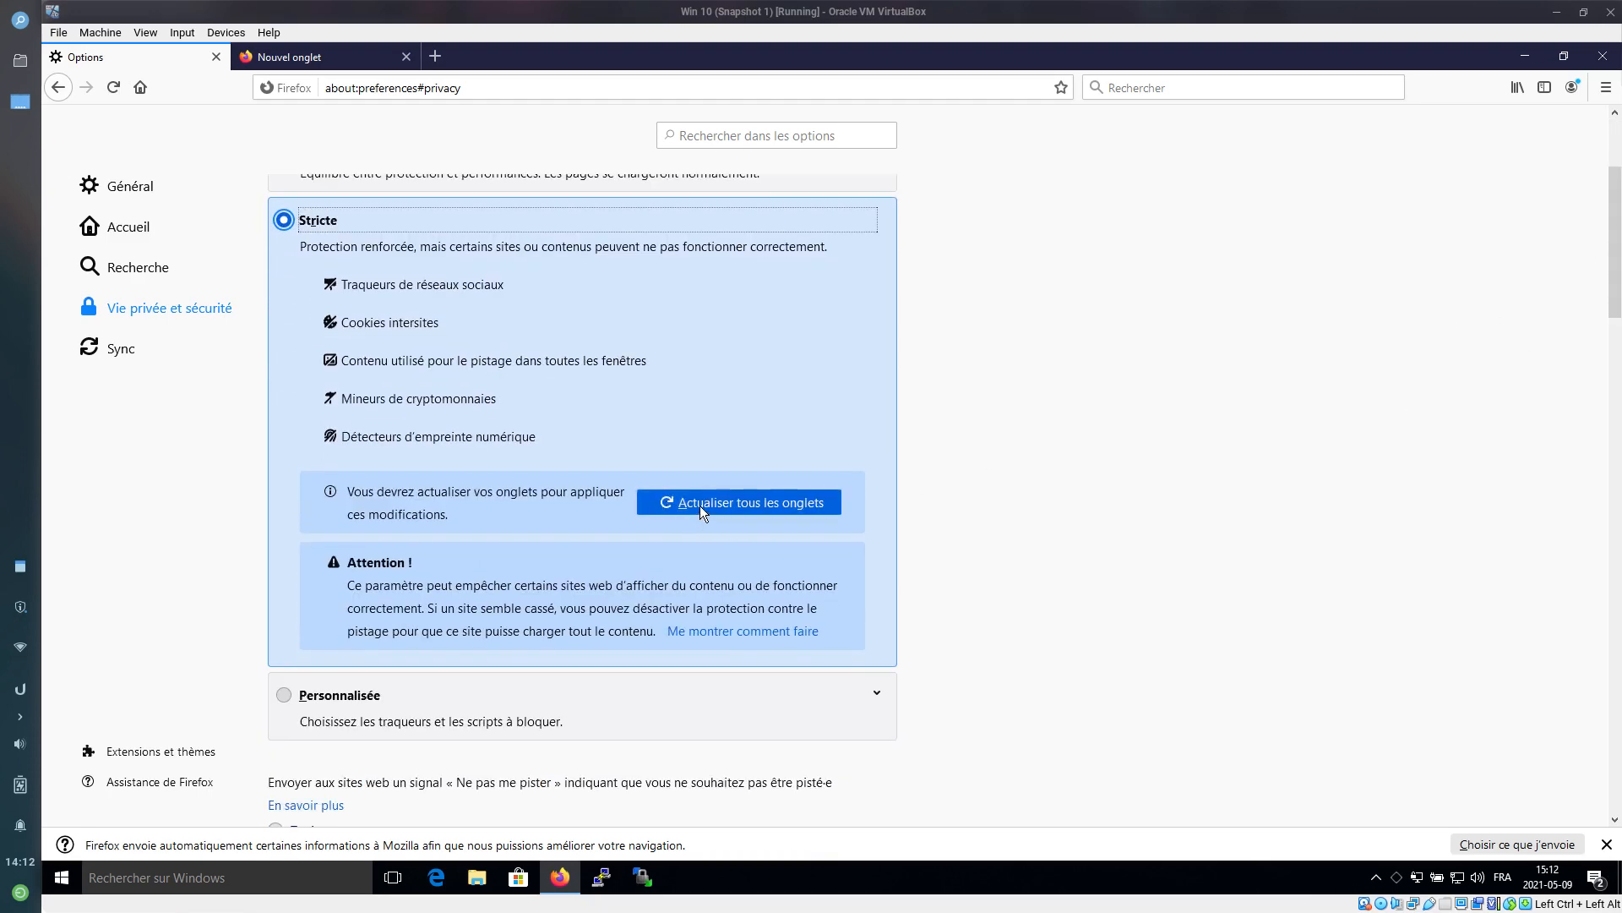
left_click(699, 505)
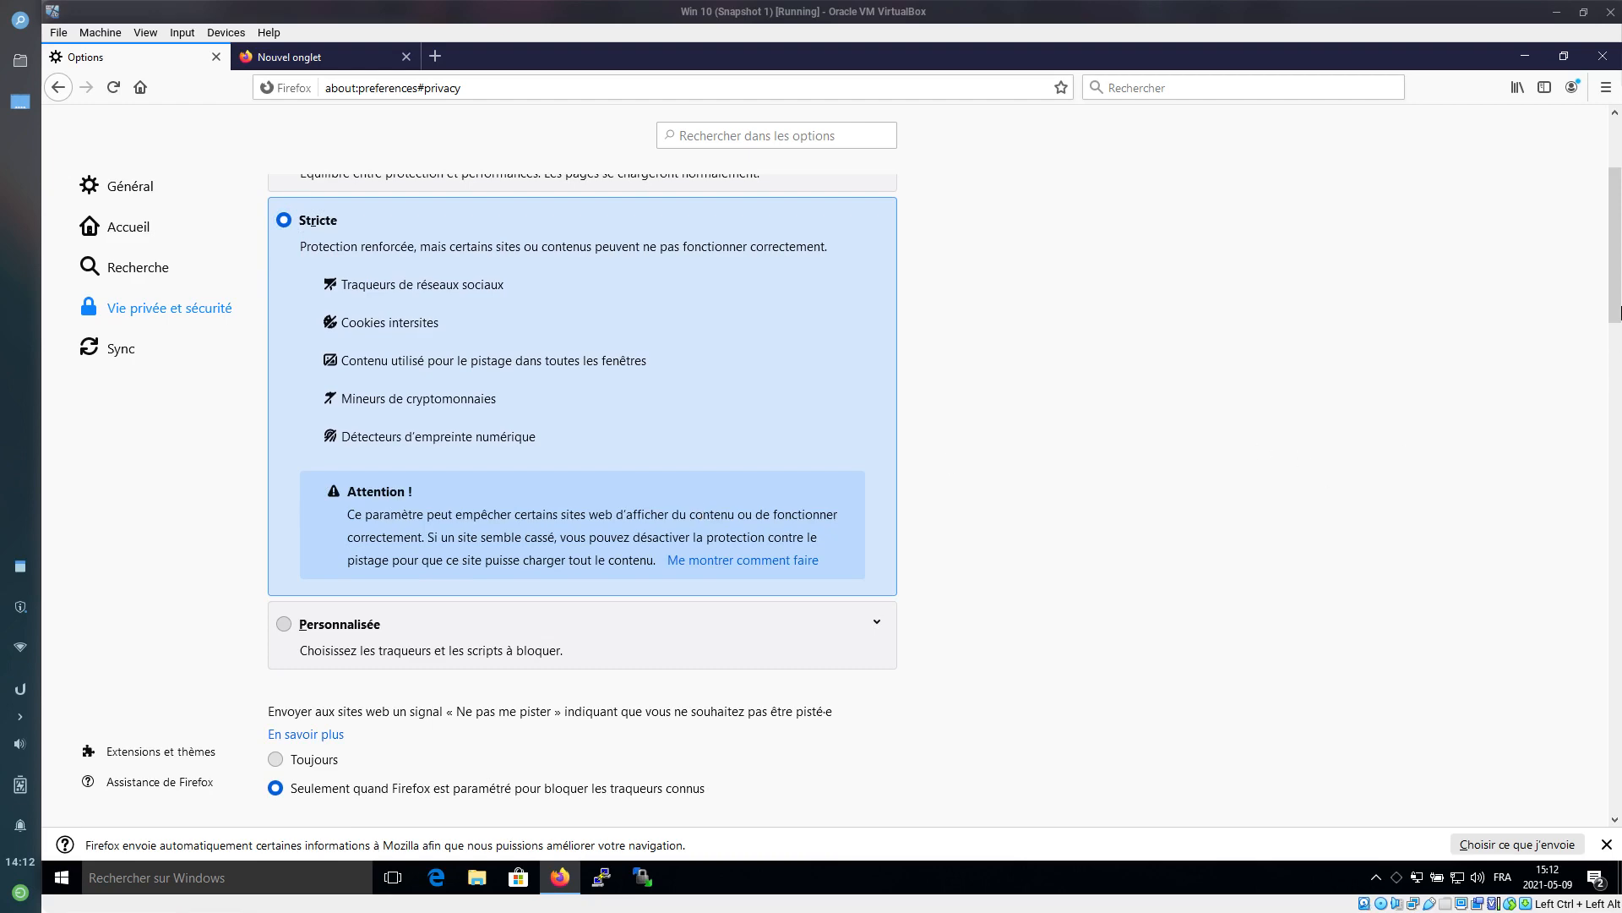
Set the « Ne pas me pister » signal for websites to Toujours
scroll(1616, 366, "down", 2)
scroll(1617, 366, "down", 4)
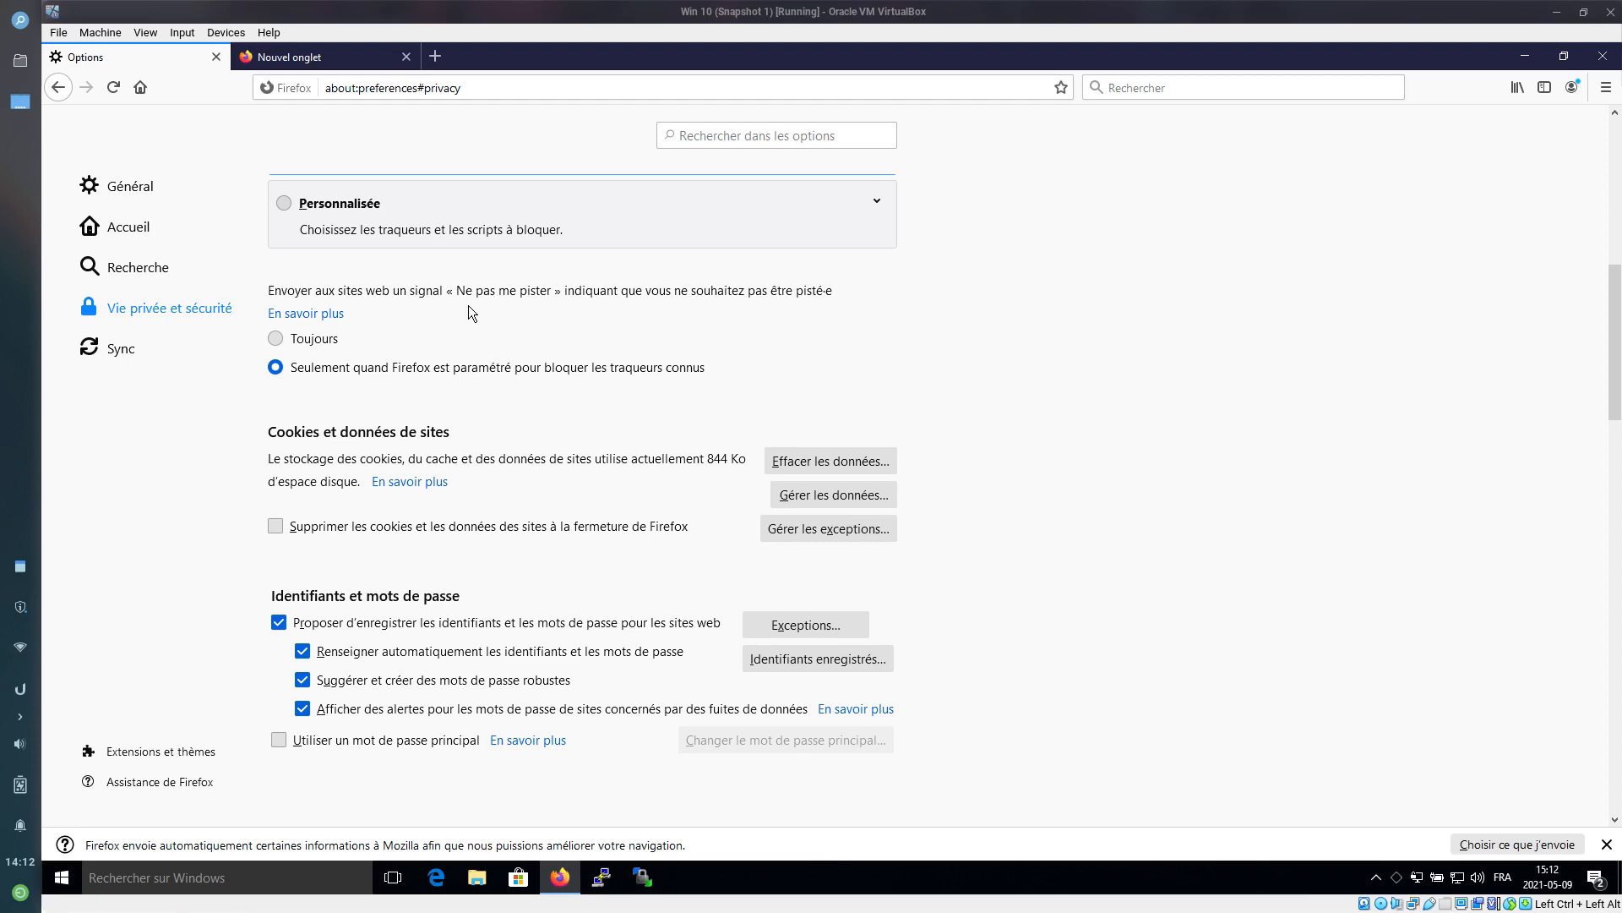
left_click(324, 348)
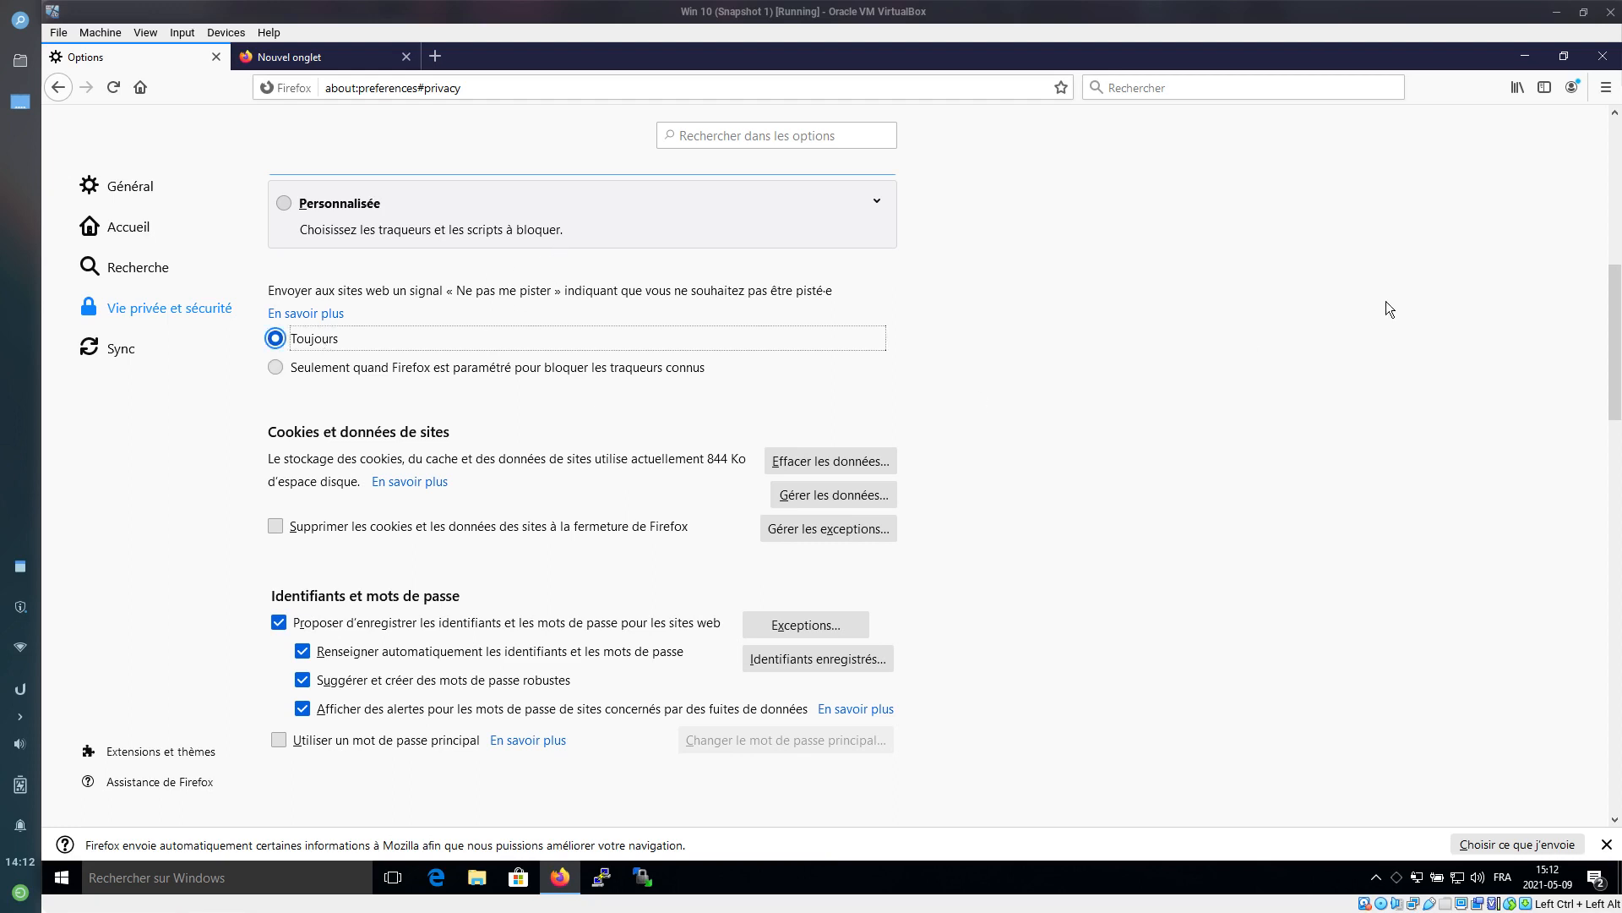
Enable deletion of cookies and site data when Firefox closes, and clear the stored cookies, site data and cached web content
left_click_drag(1619, 377, 1620, 417)
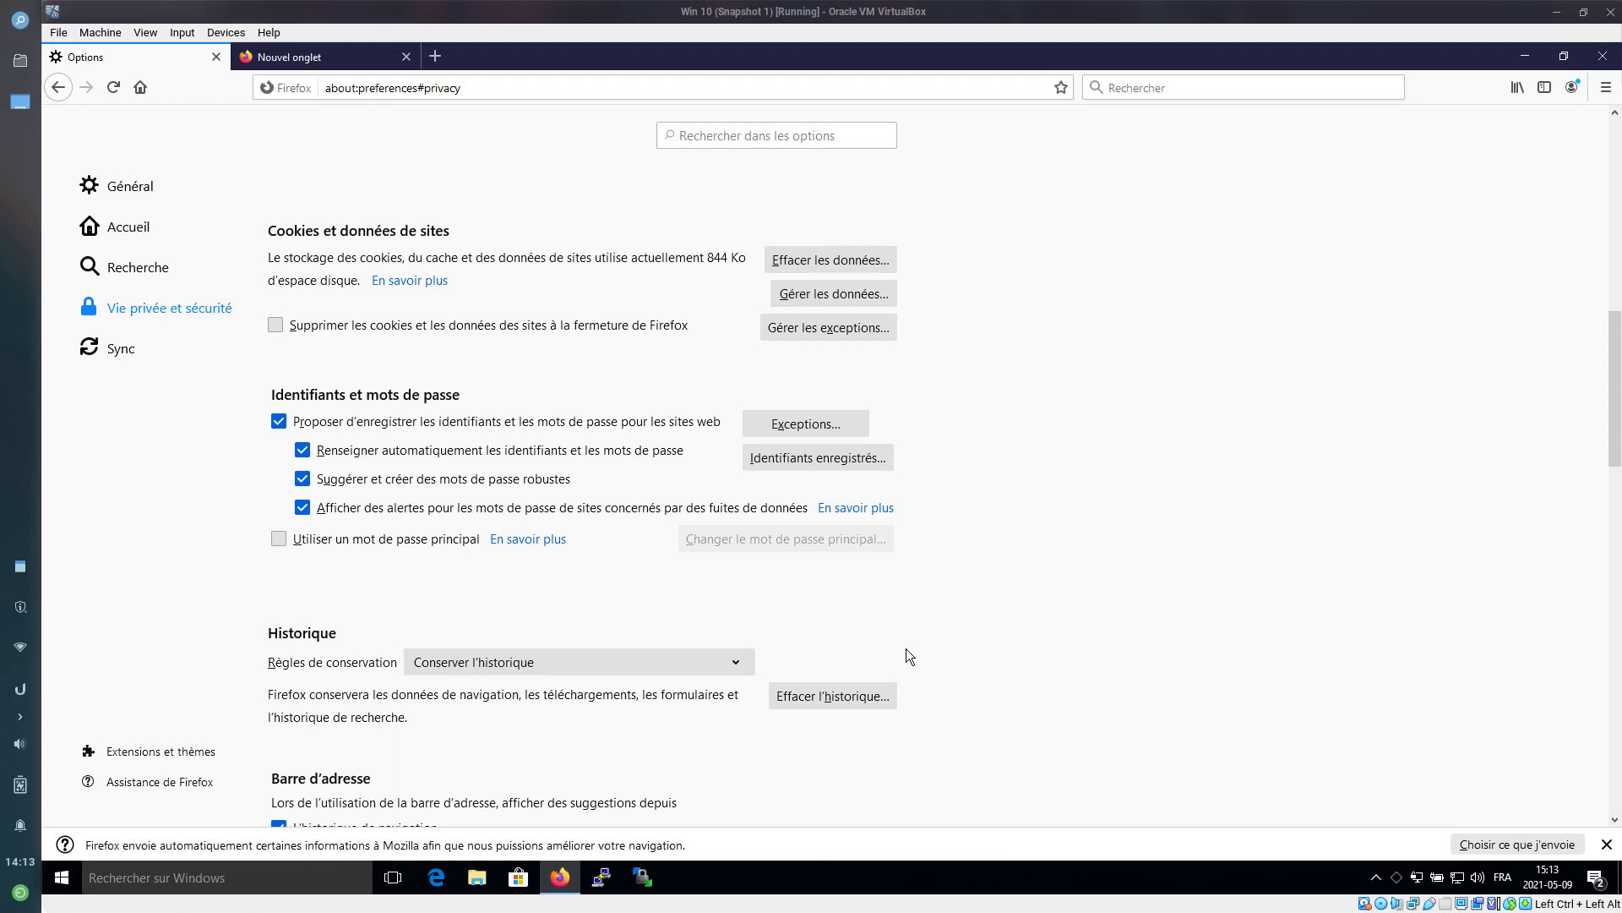
left_click(394, 333)
left_click(808, 263)
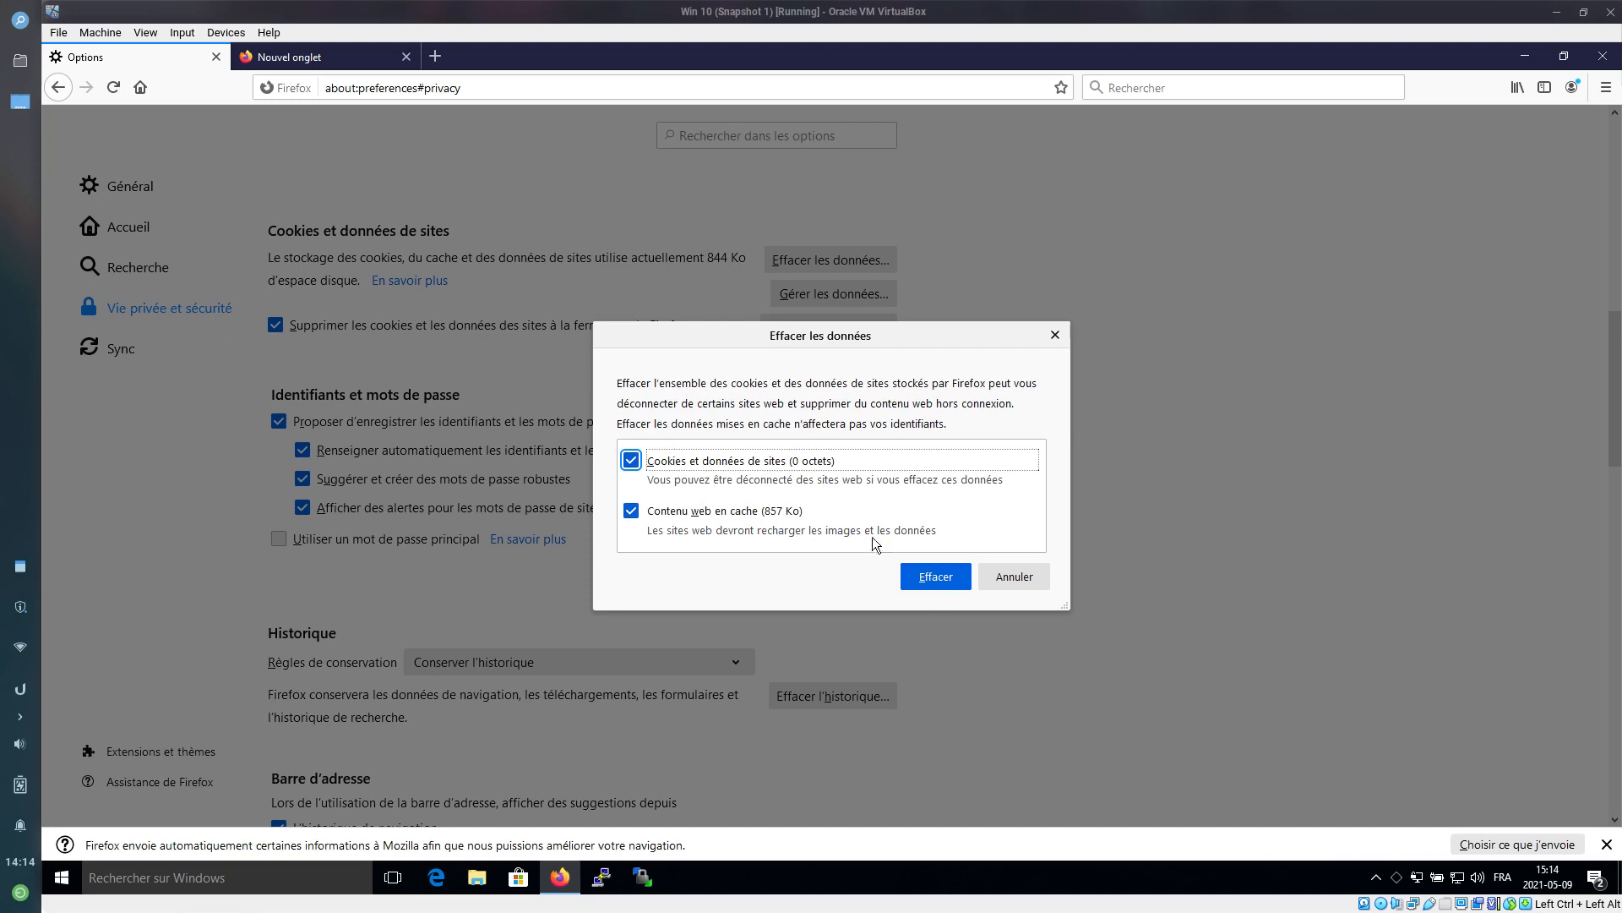
left_click(933, 574)
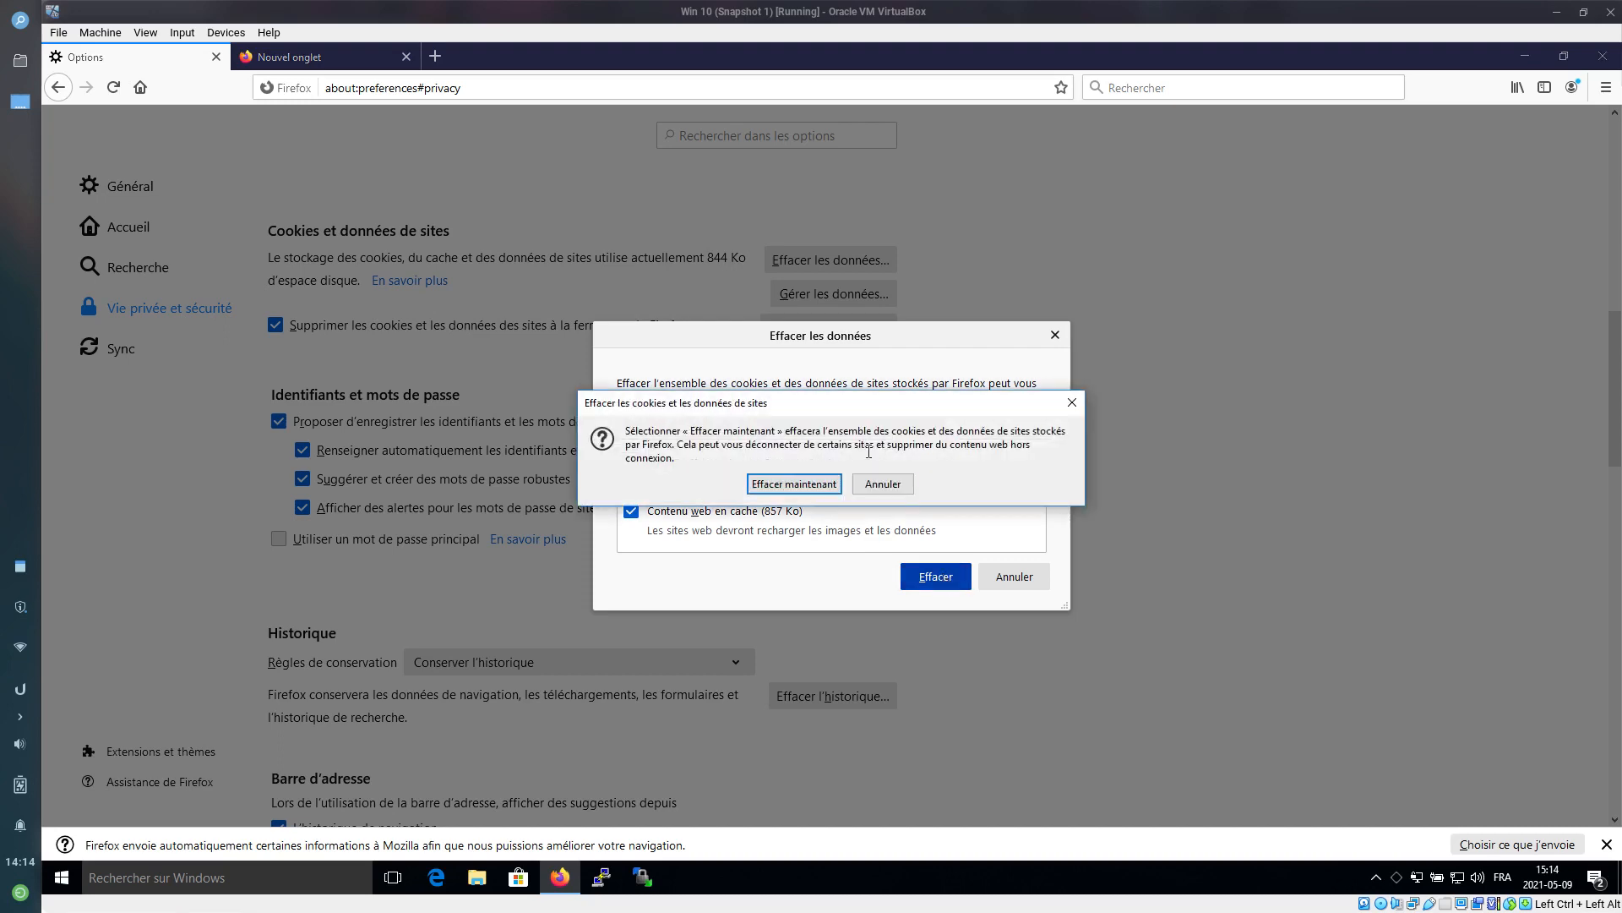
left_click(793, 485)
Check the stored site data and the cookie exceptions, closing both dialogs without changes
left_click(867, 295)
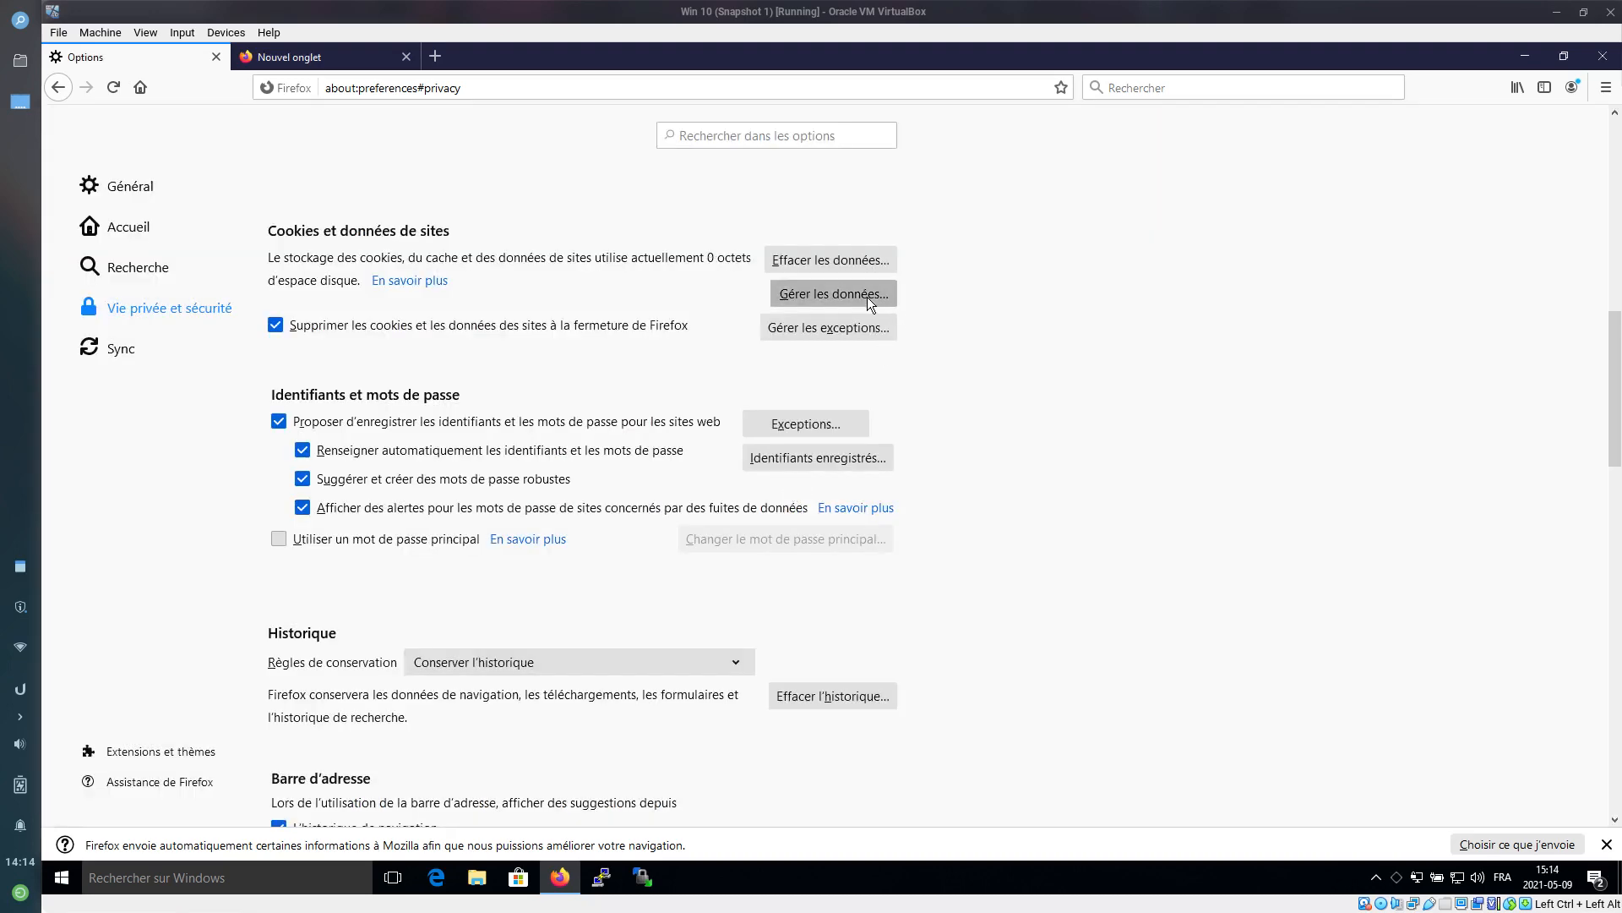
left_click(1071, 686)
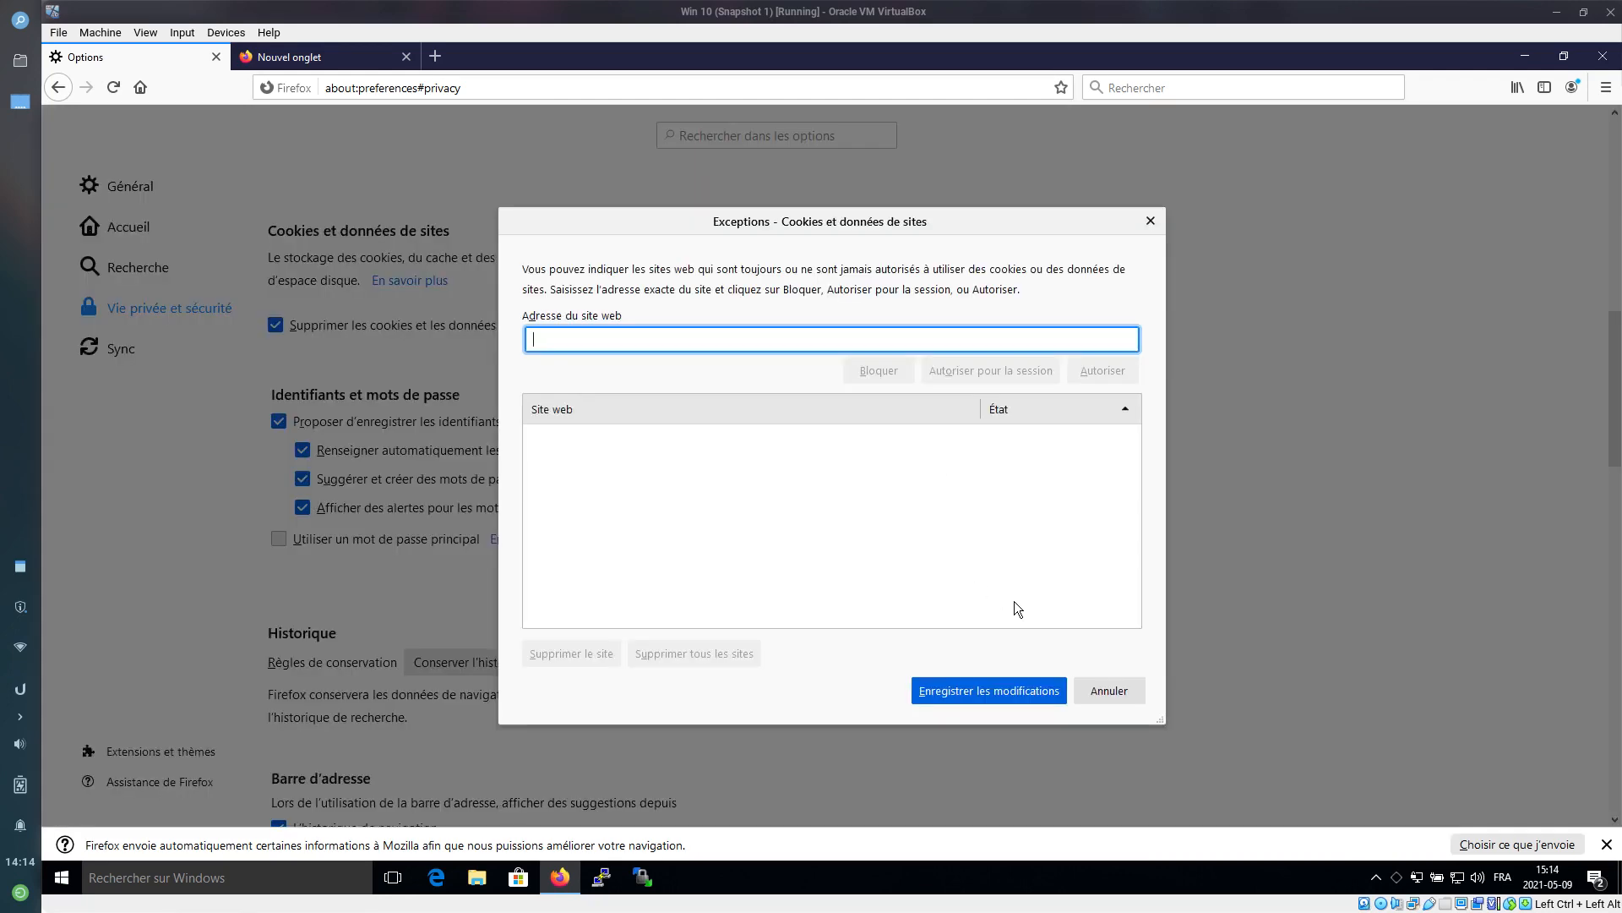
left_click(1109, 693)
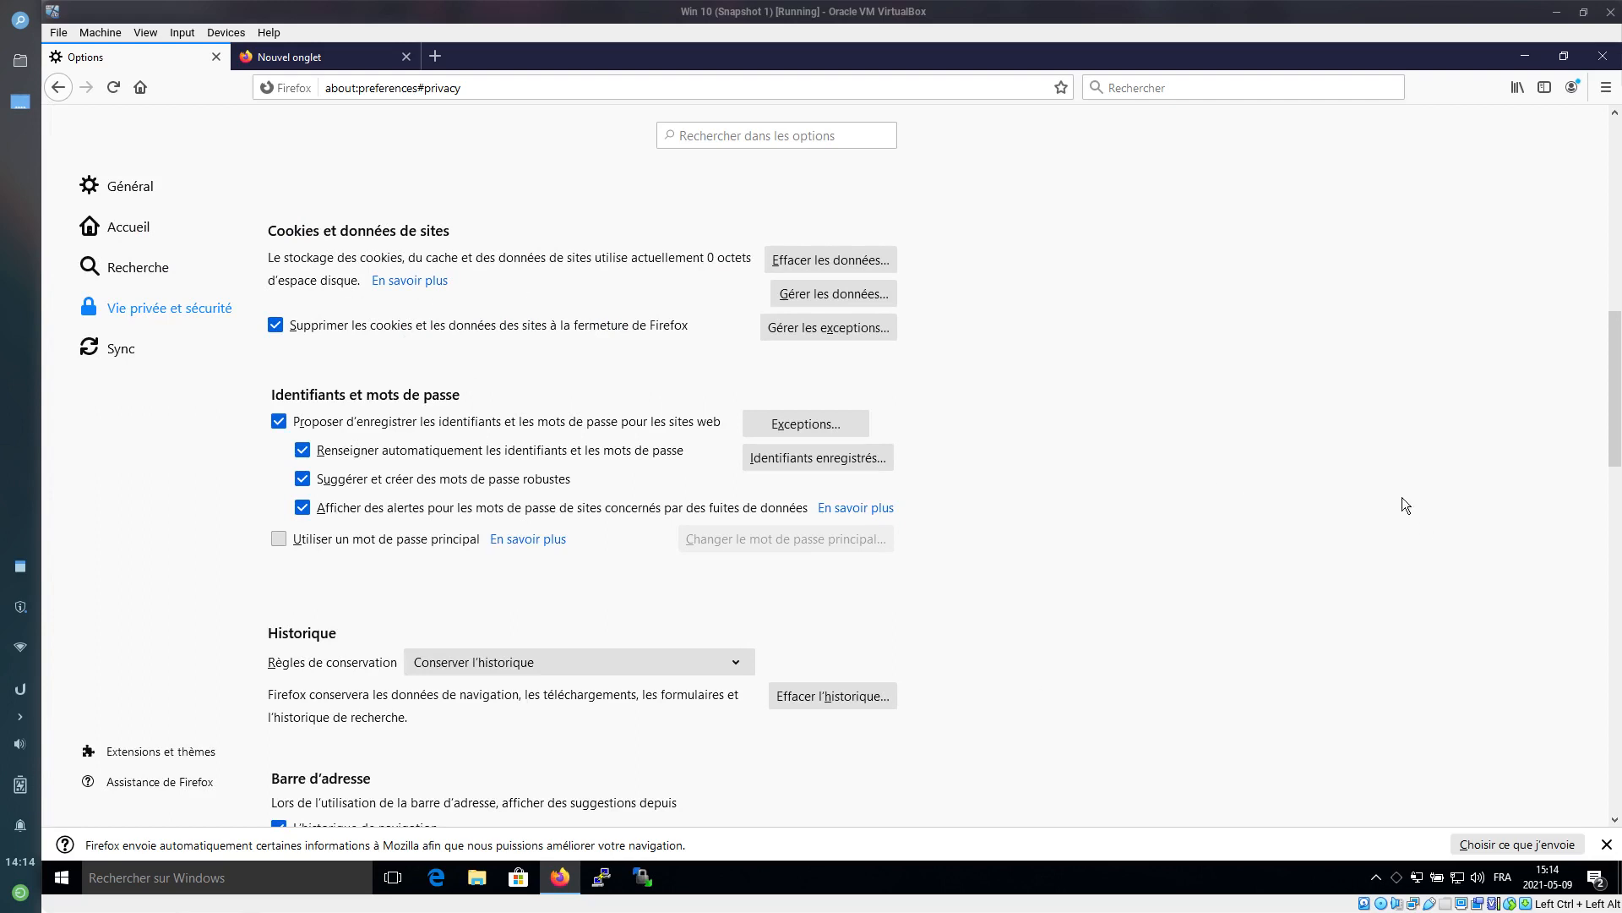
Turn off the option that proposes saving logins and passwords for websites
scroll(626, 267, "down", 3)
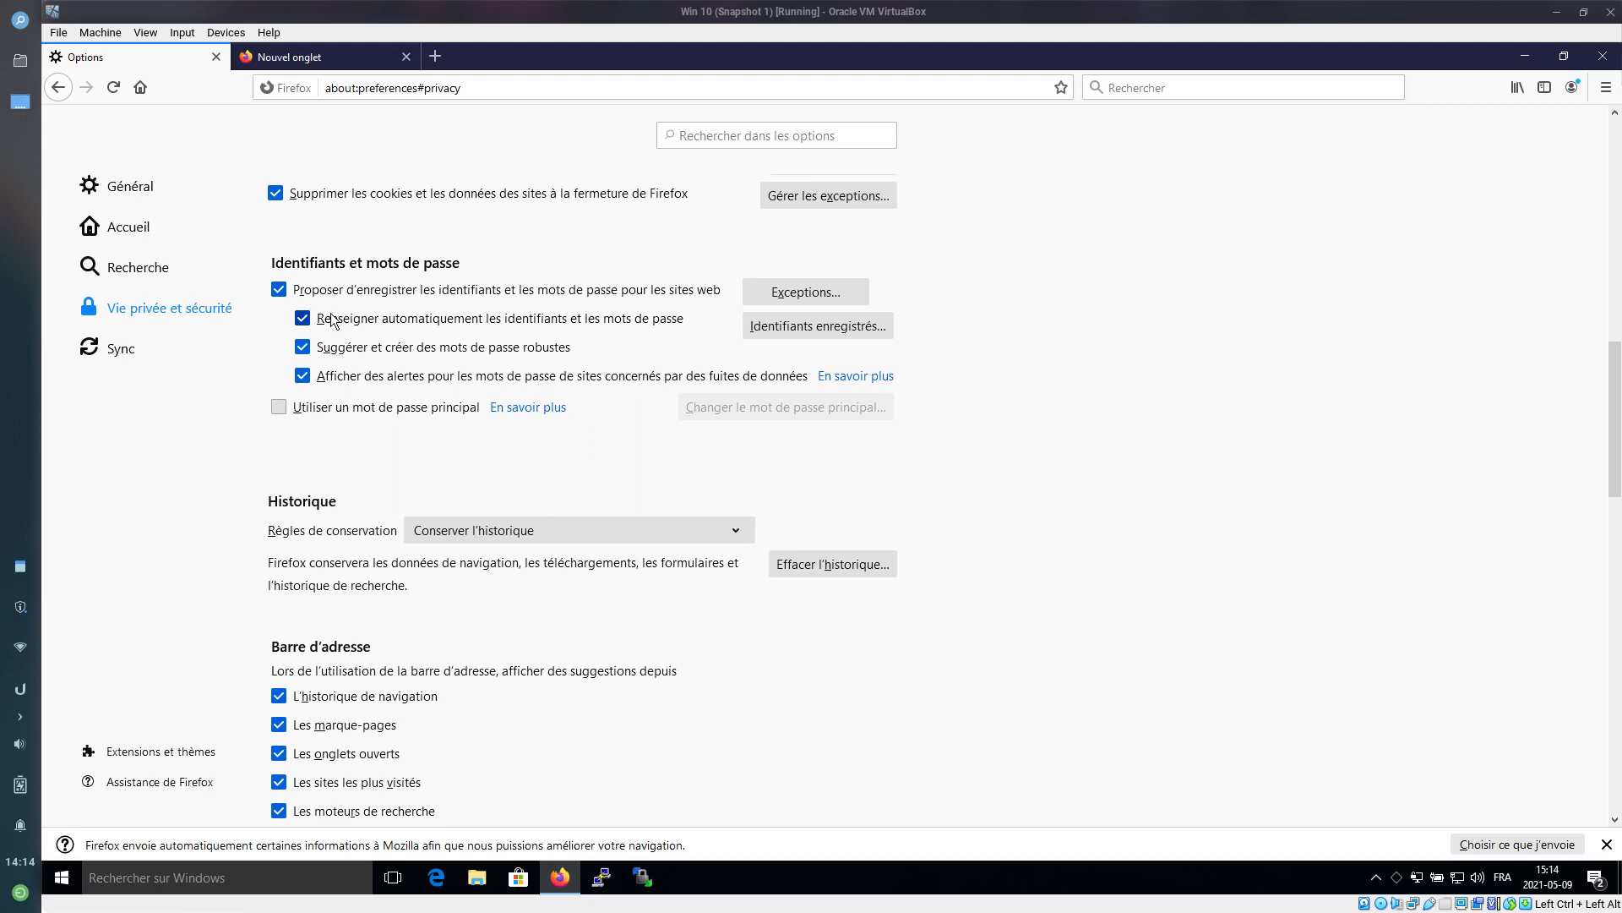
left_click(398, 291)
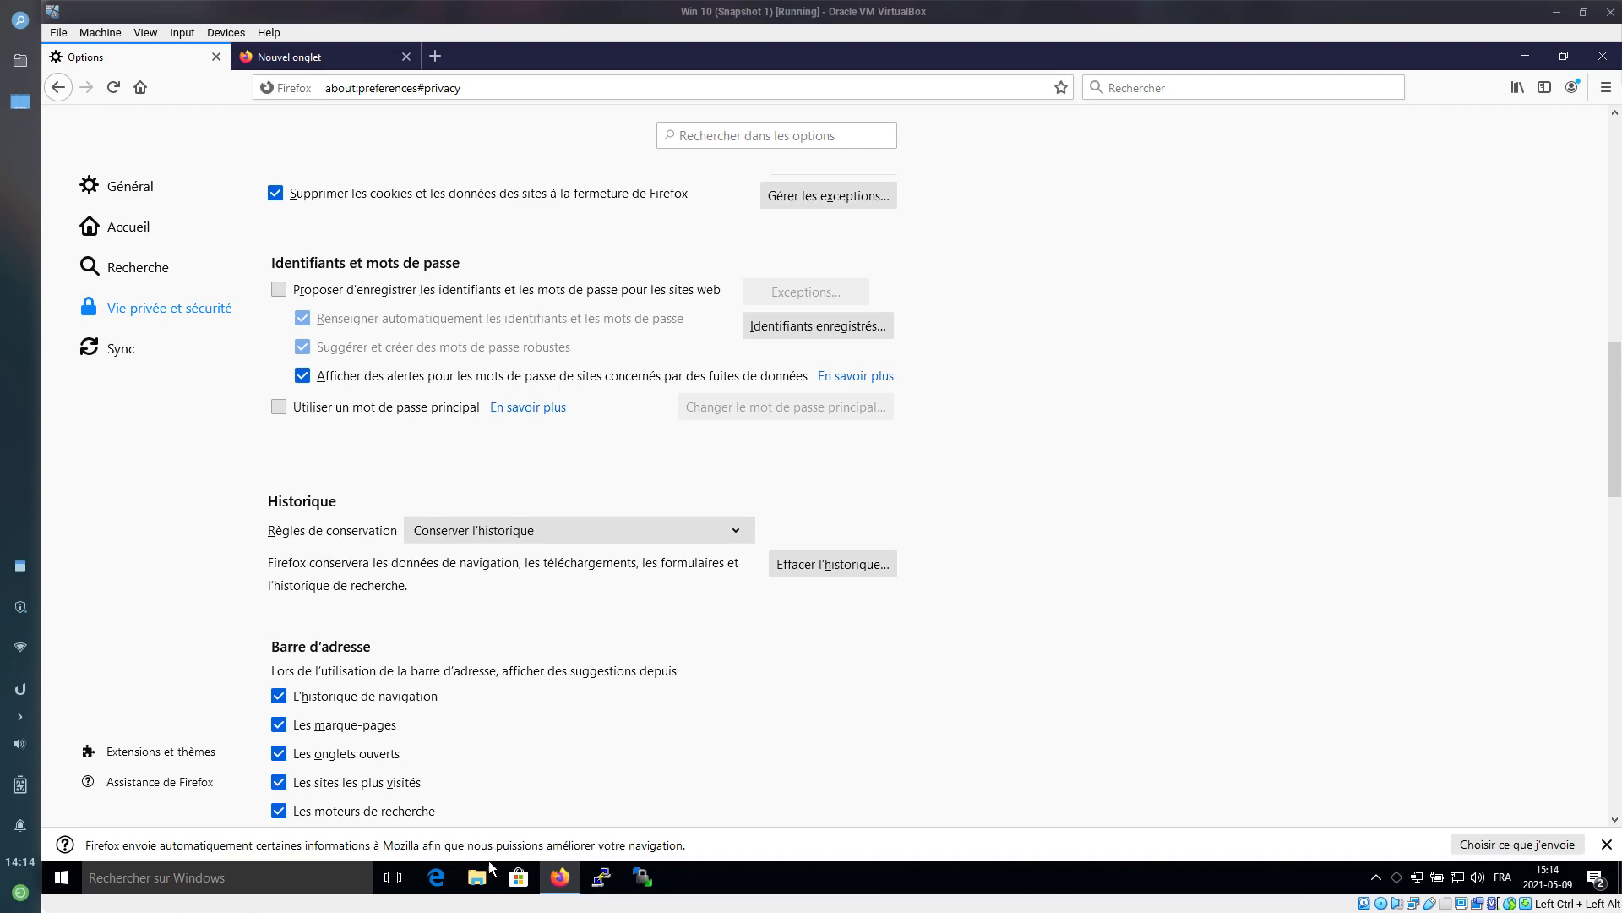
Switch to the host's Firefox, browse the Privacy 101 playlist of the Sunu Security YouTube channel, and return to the virtual machine
mouse_move(488, 904)
left_click(328, 892)
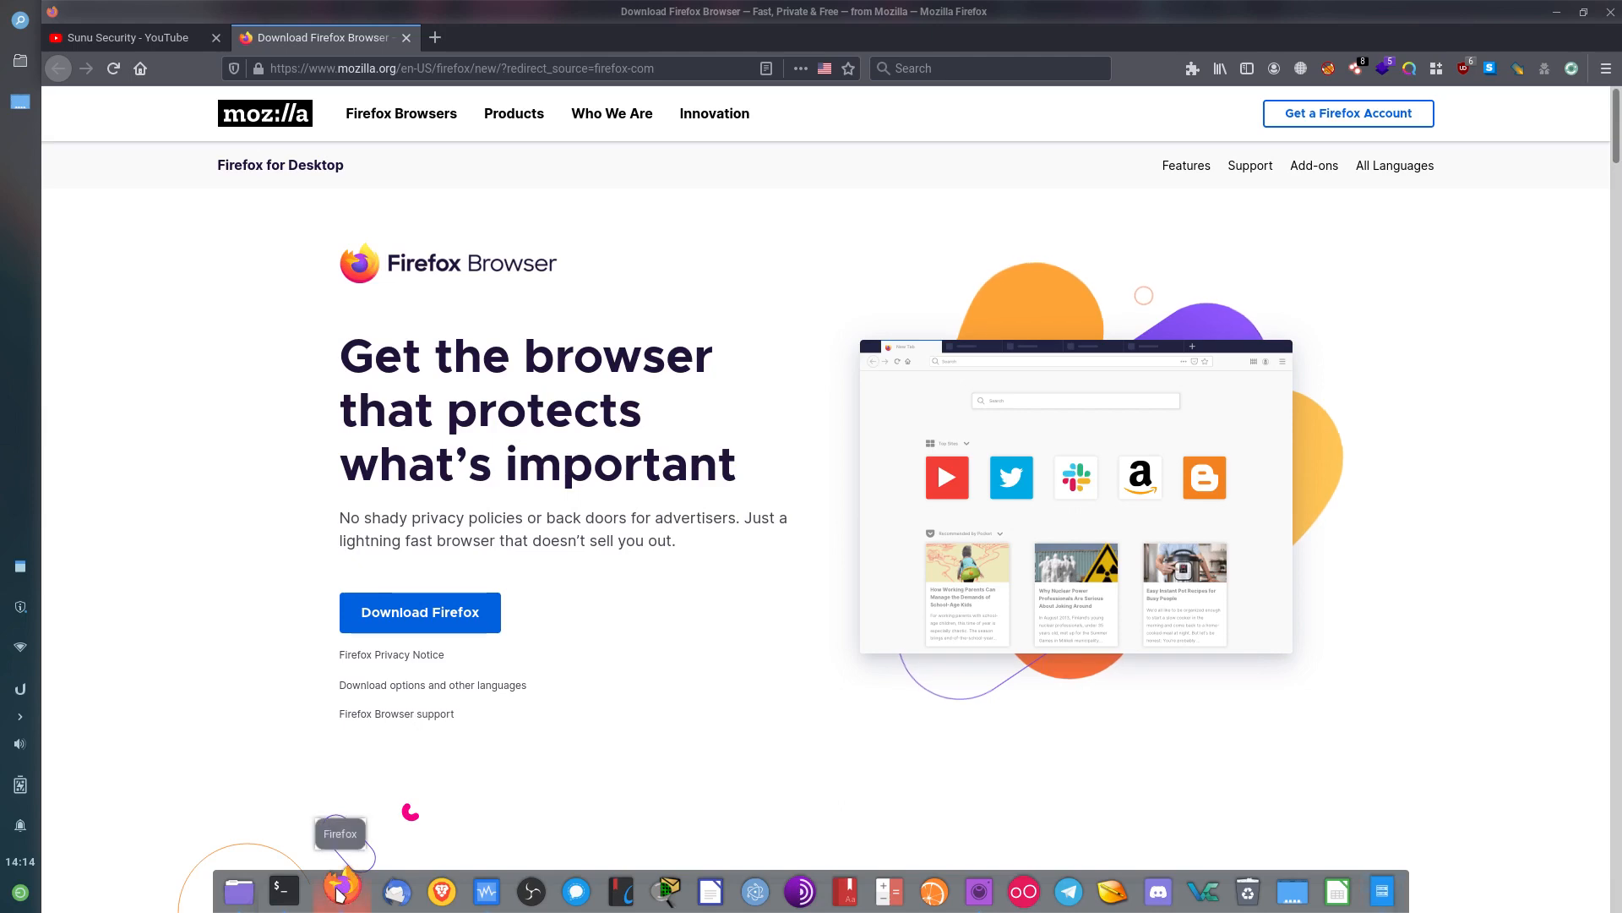
left_click(165, 37)
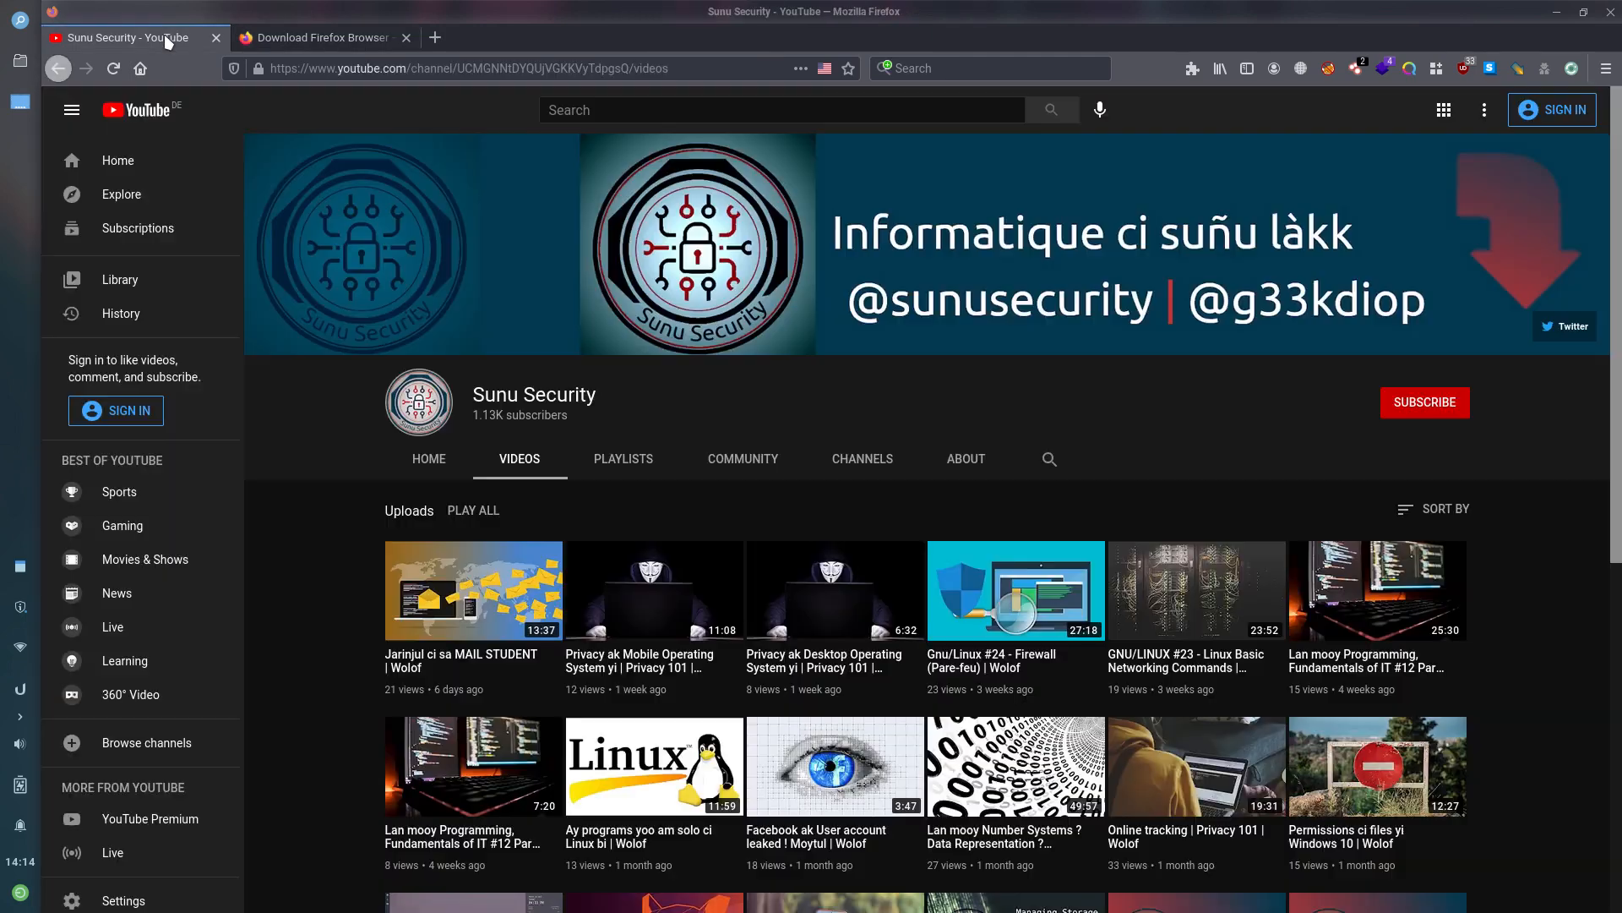
left_click(652, 473)
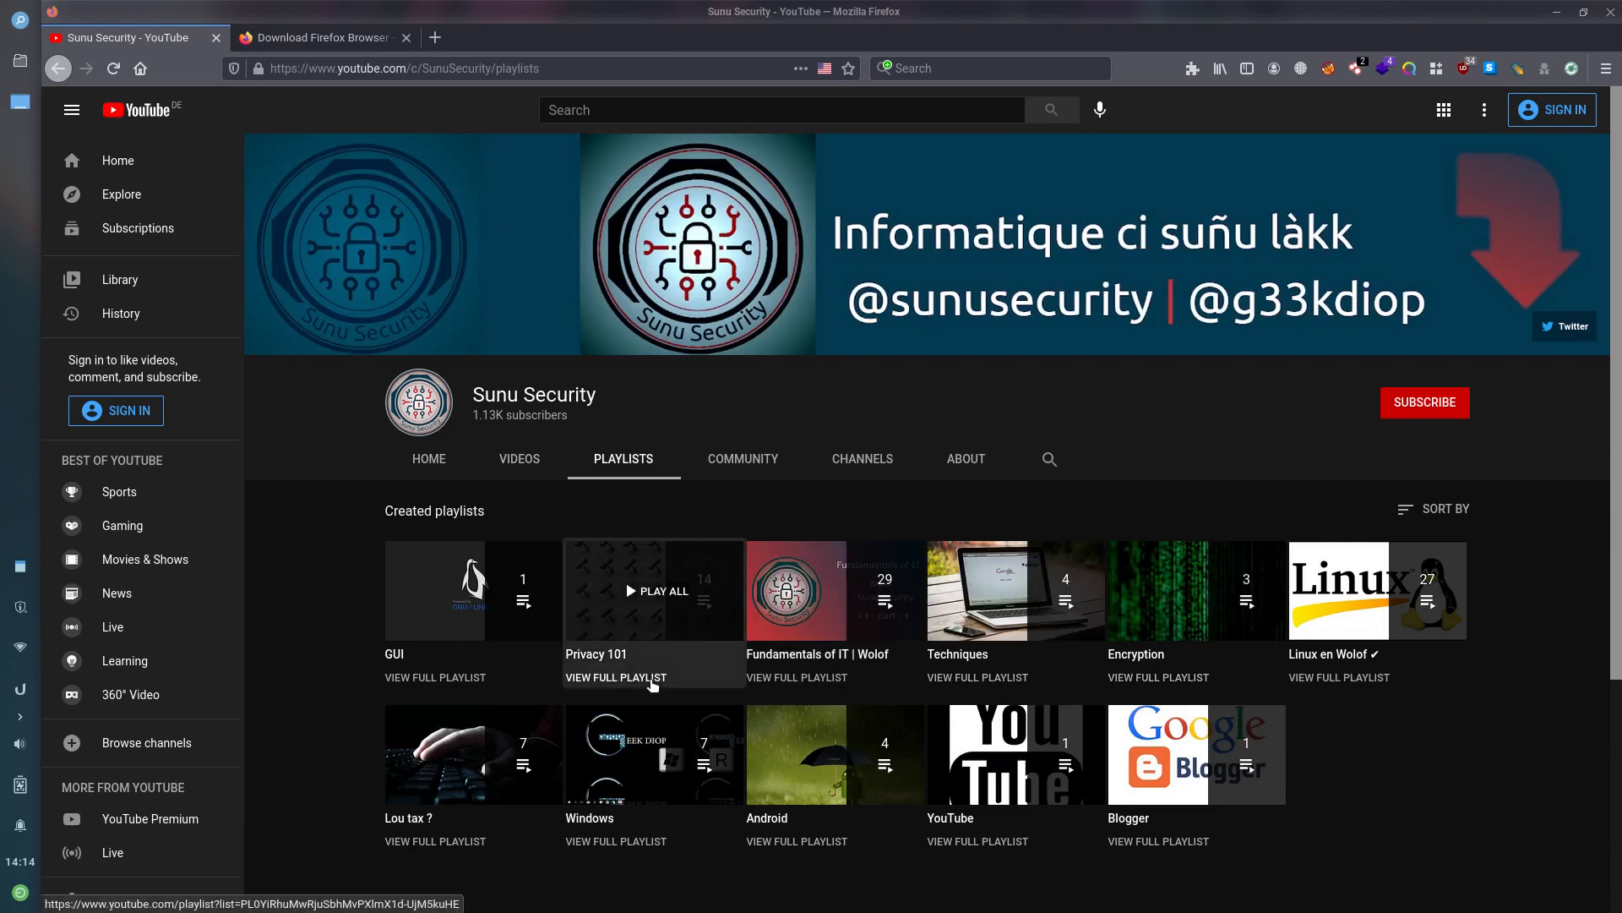
left_click(655, 590)
scroll(1619, 306, "down", 2)
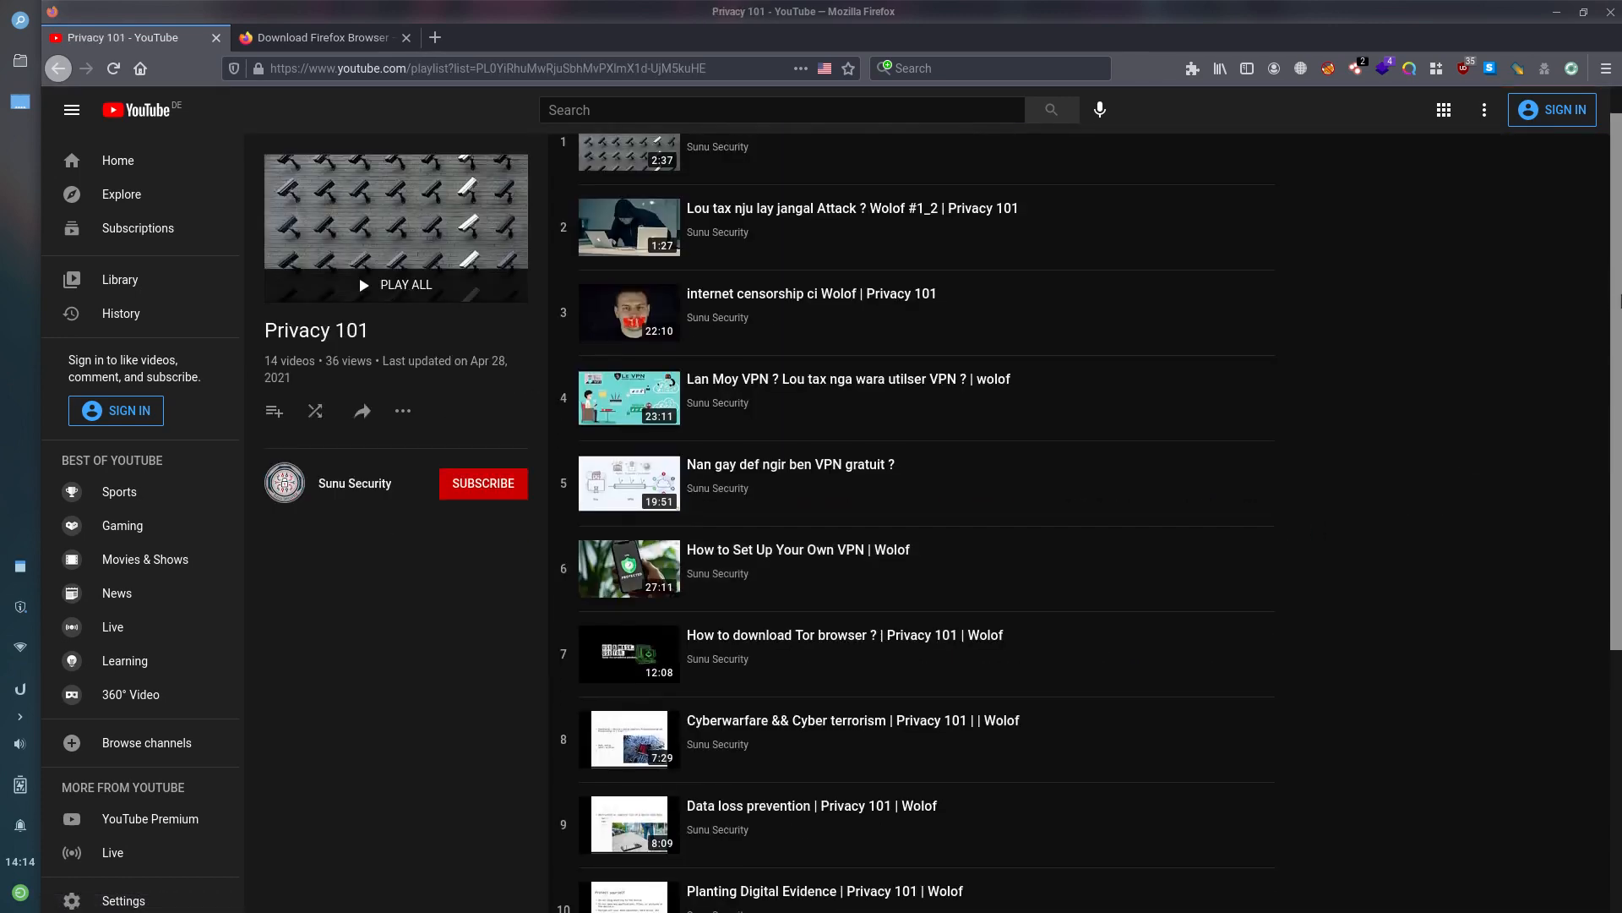
left_click_drag(1621, 306, 1614, 245)
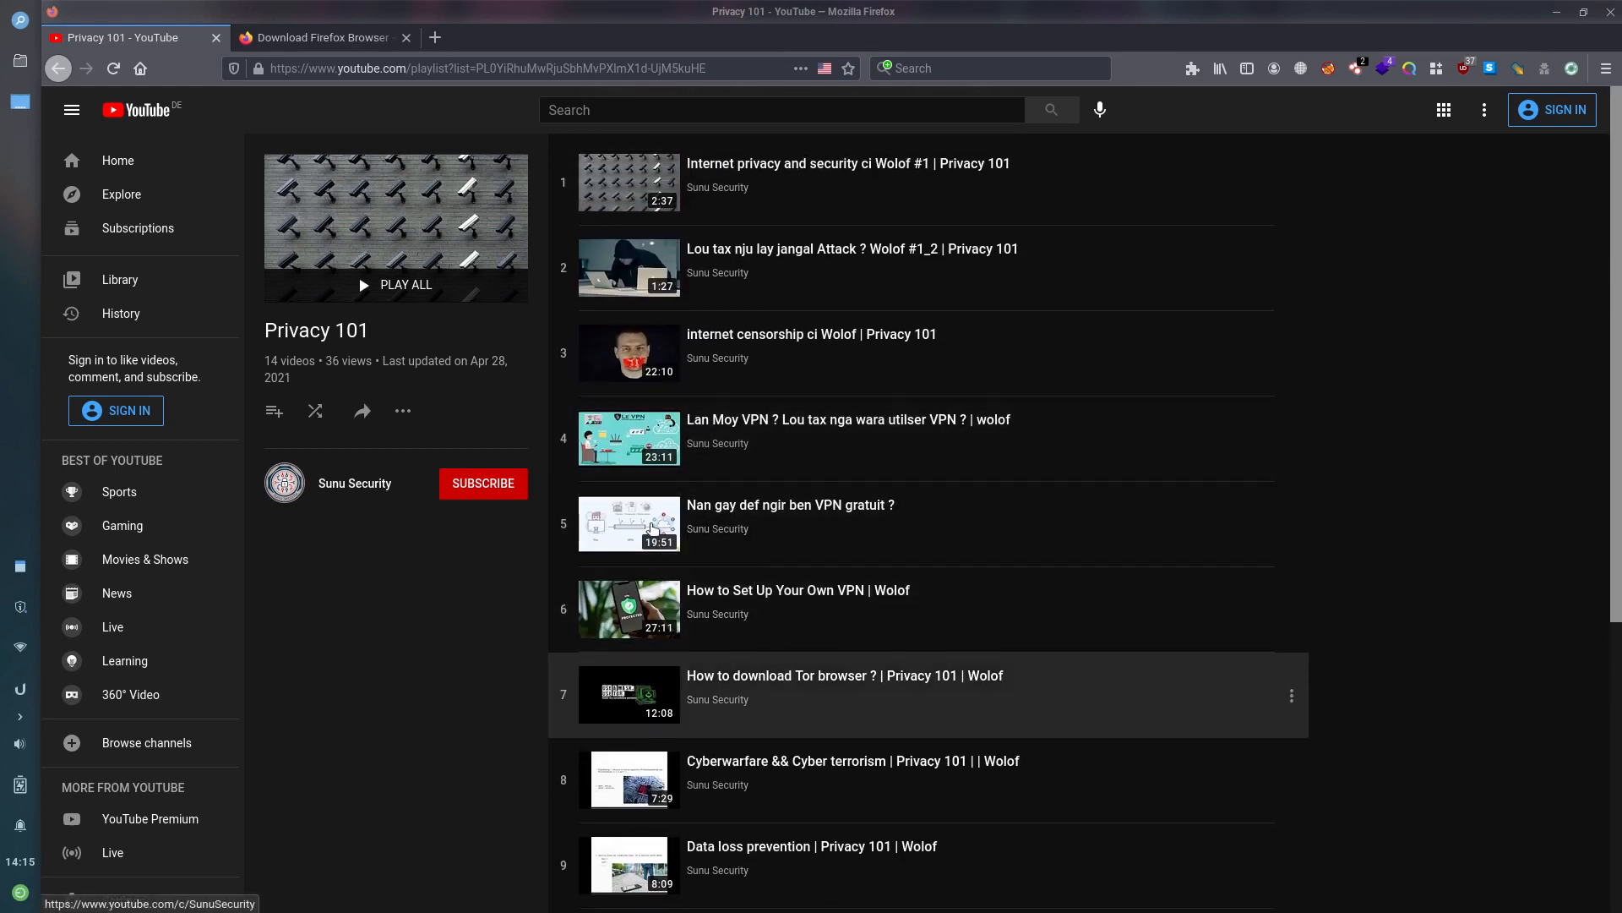
key("alt+Tab")
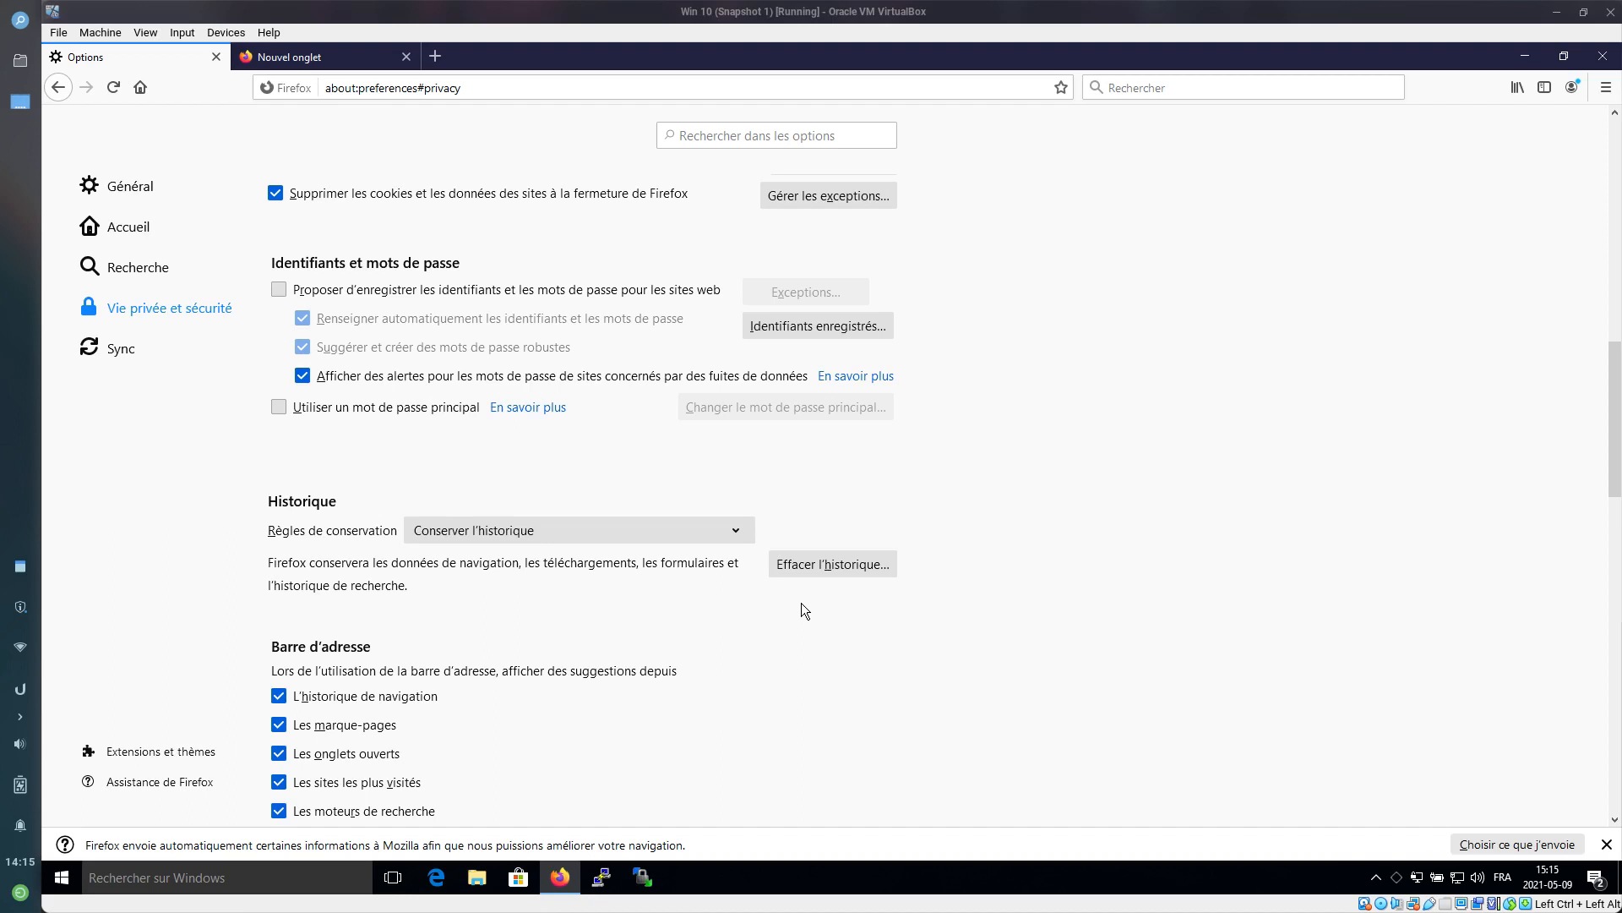
Check the address bar suggestions in the new tab and return to the Historique section of the privacy settings
left_click_drag(1615, 386, 1620, 416)
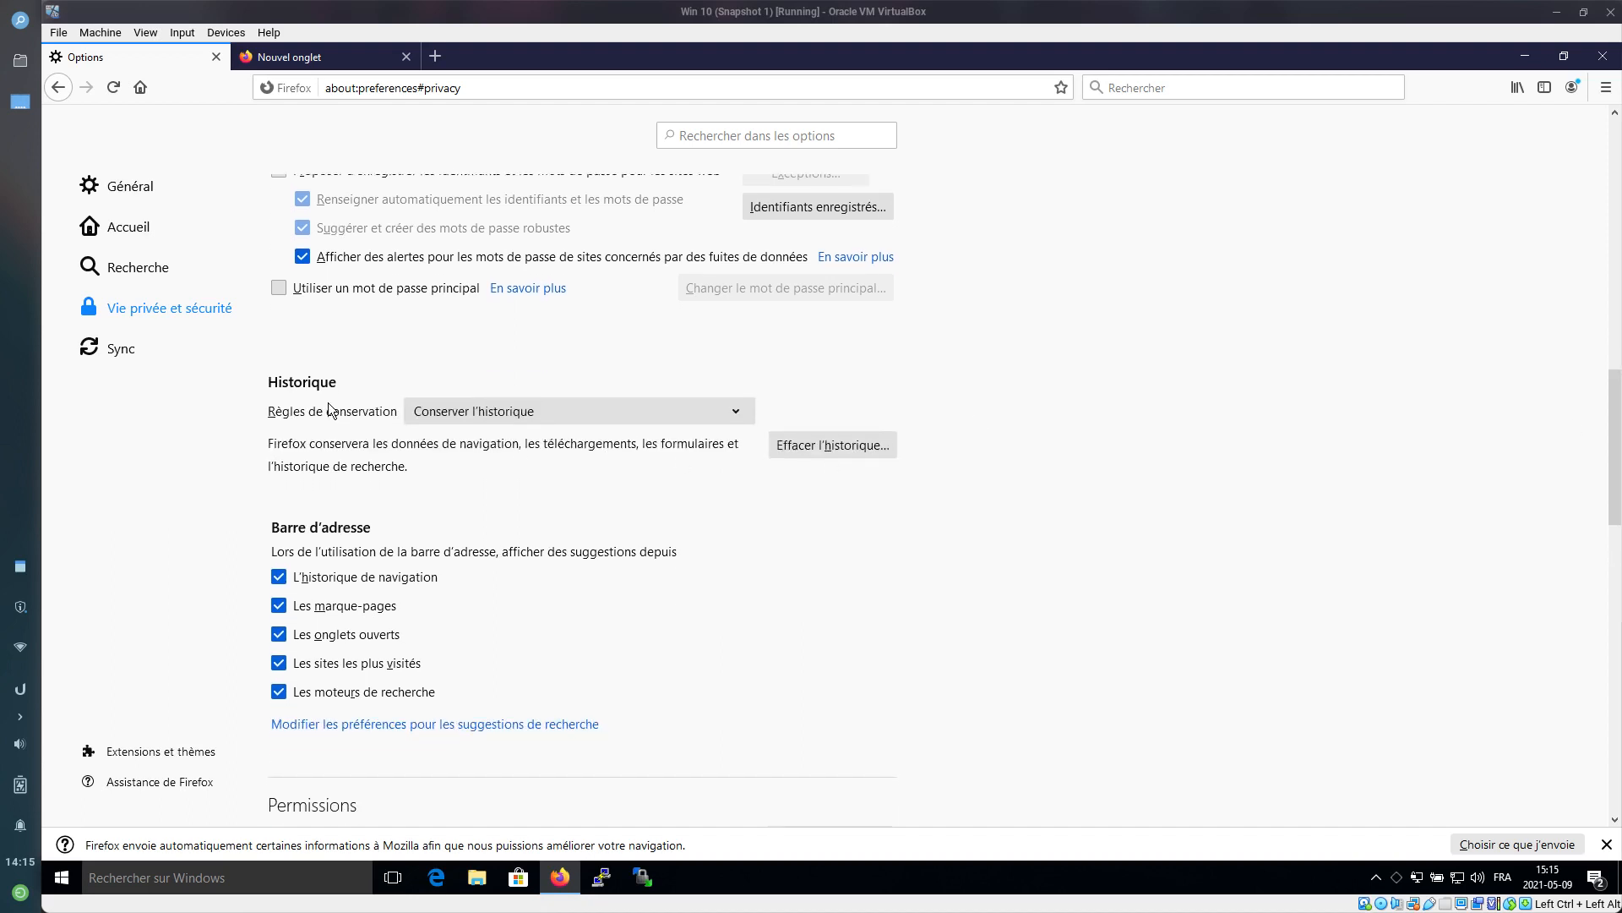
left_click(349, 56)
left_click(365, 88)
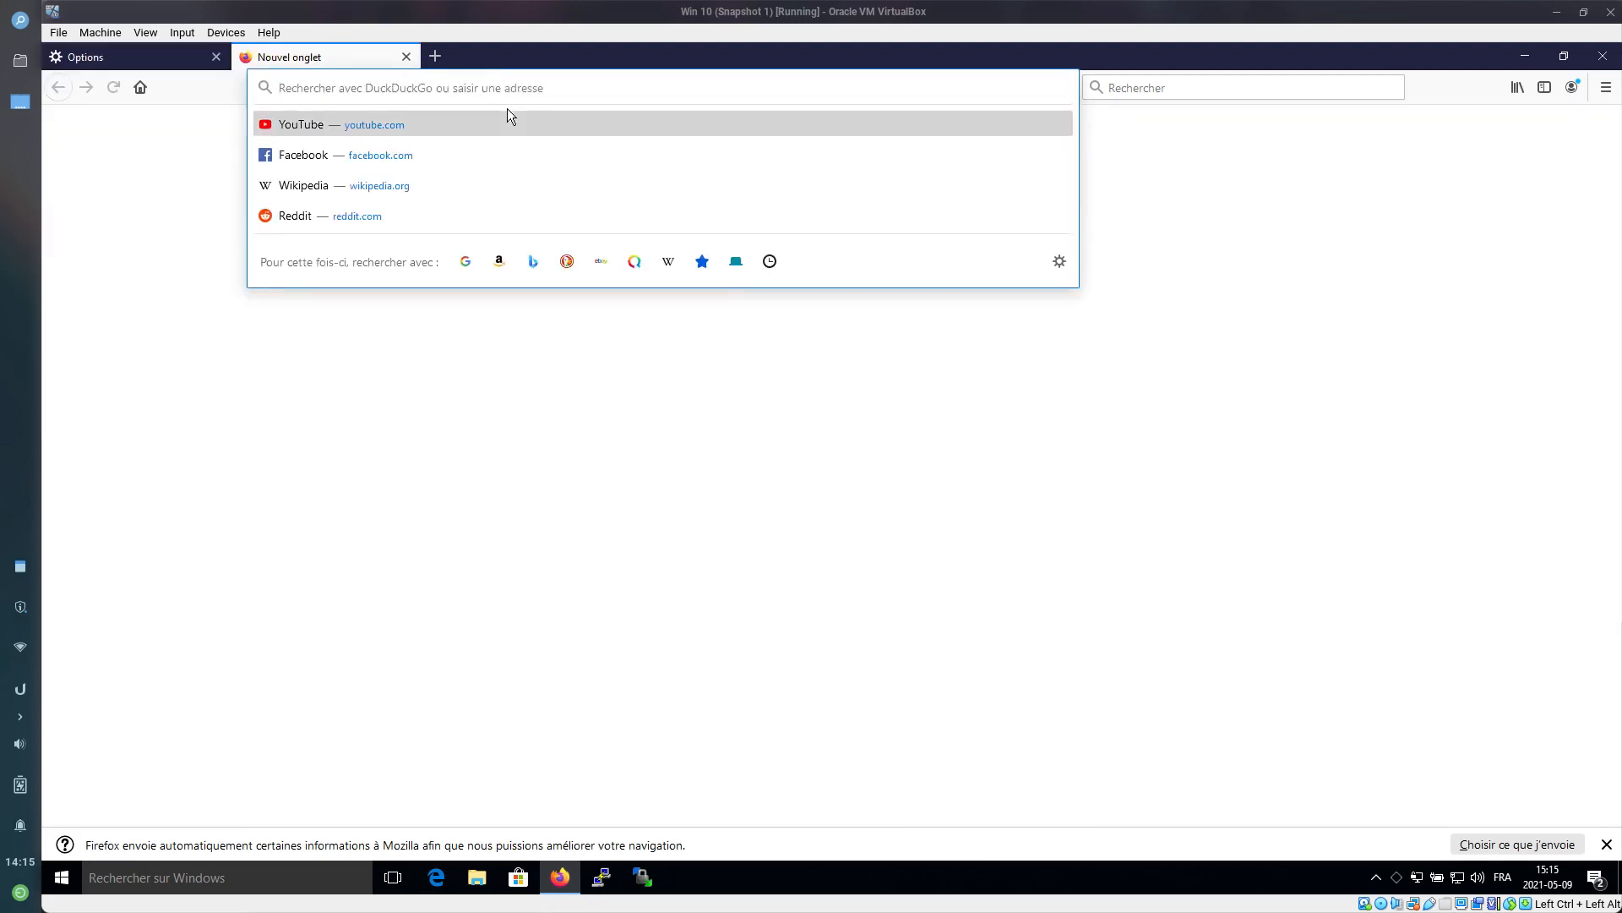
left_click(160, 54)
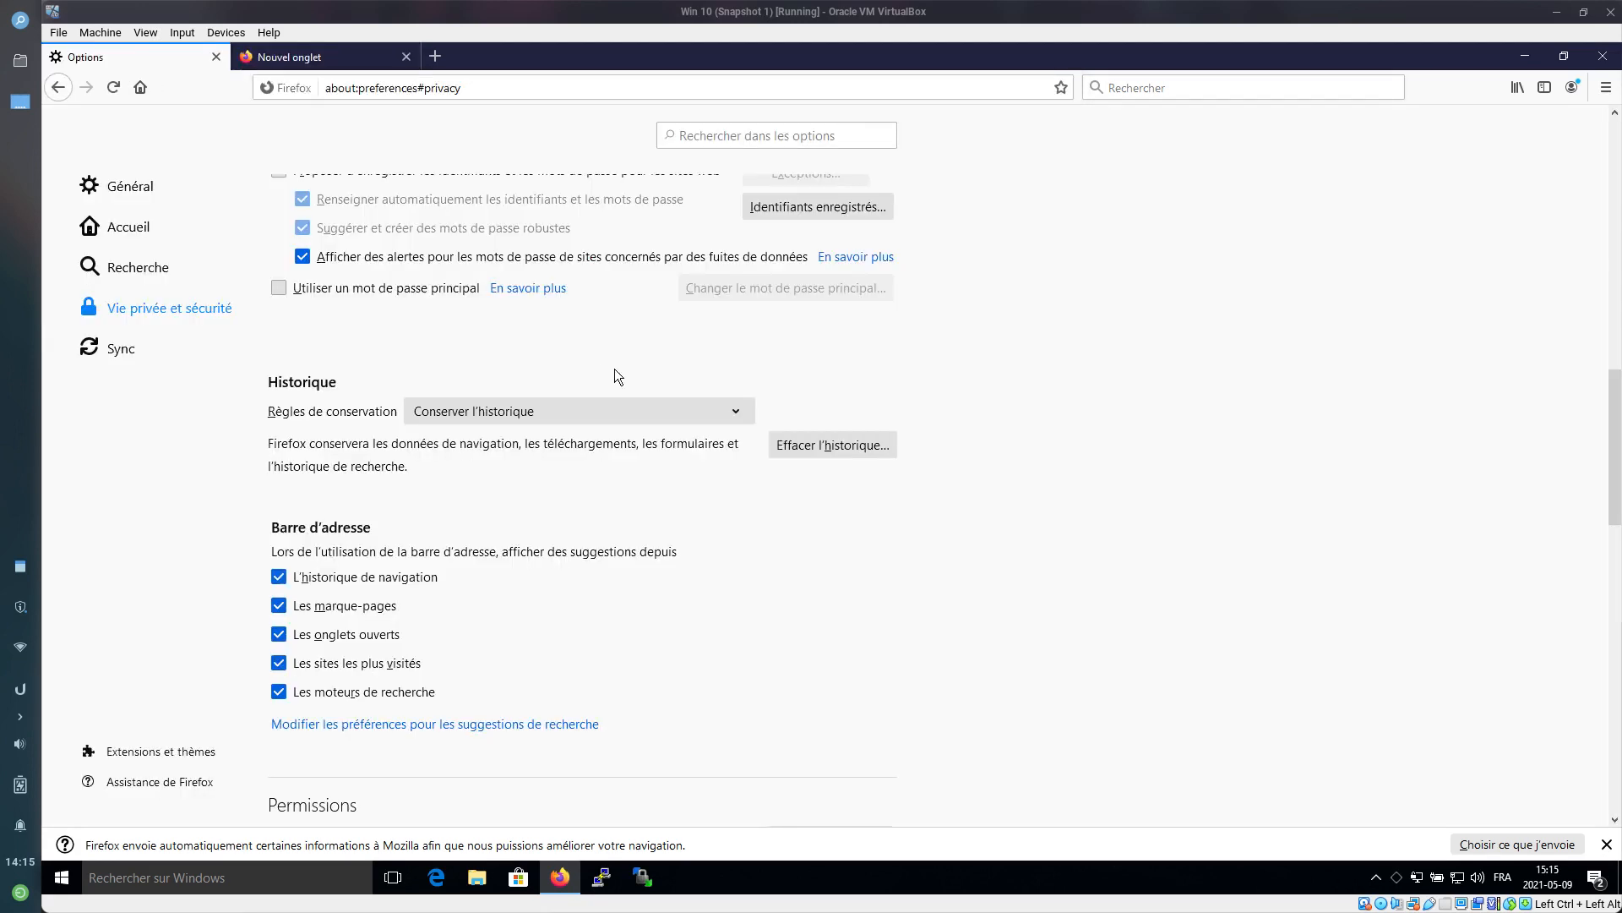
Set the history retention rule to Utiliser les paramètres personnalisés pour l'historique
left_click(485, 409)
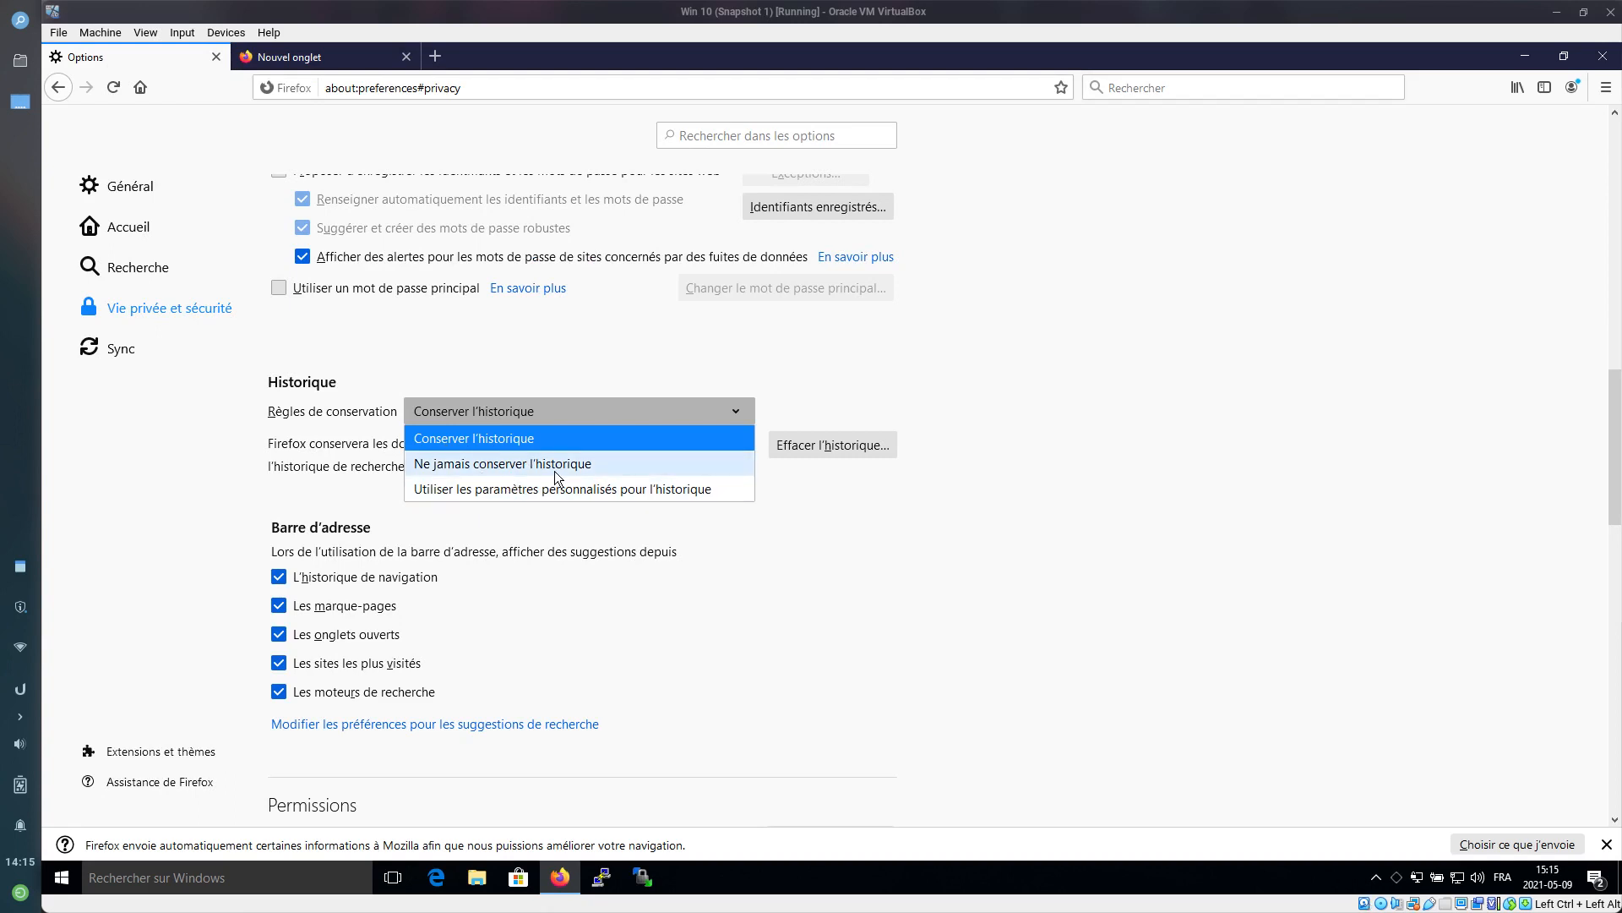
left_click(474, 492)
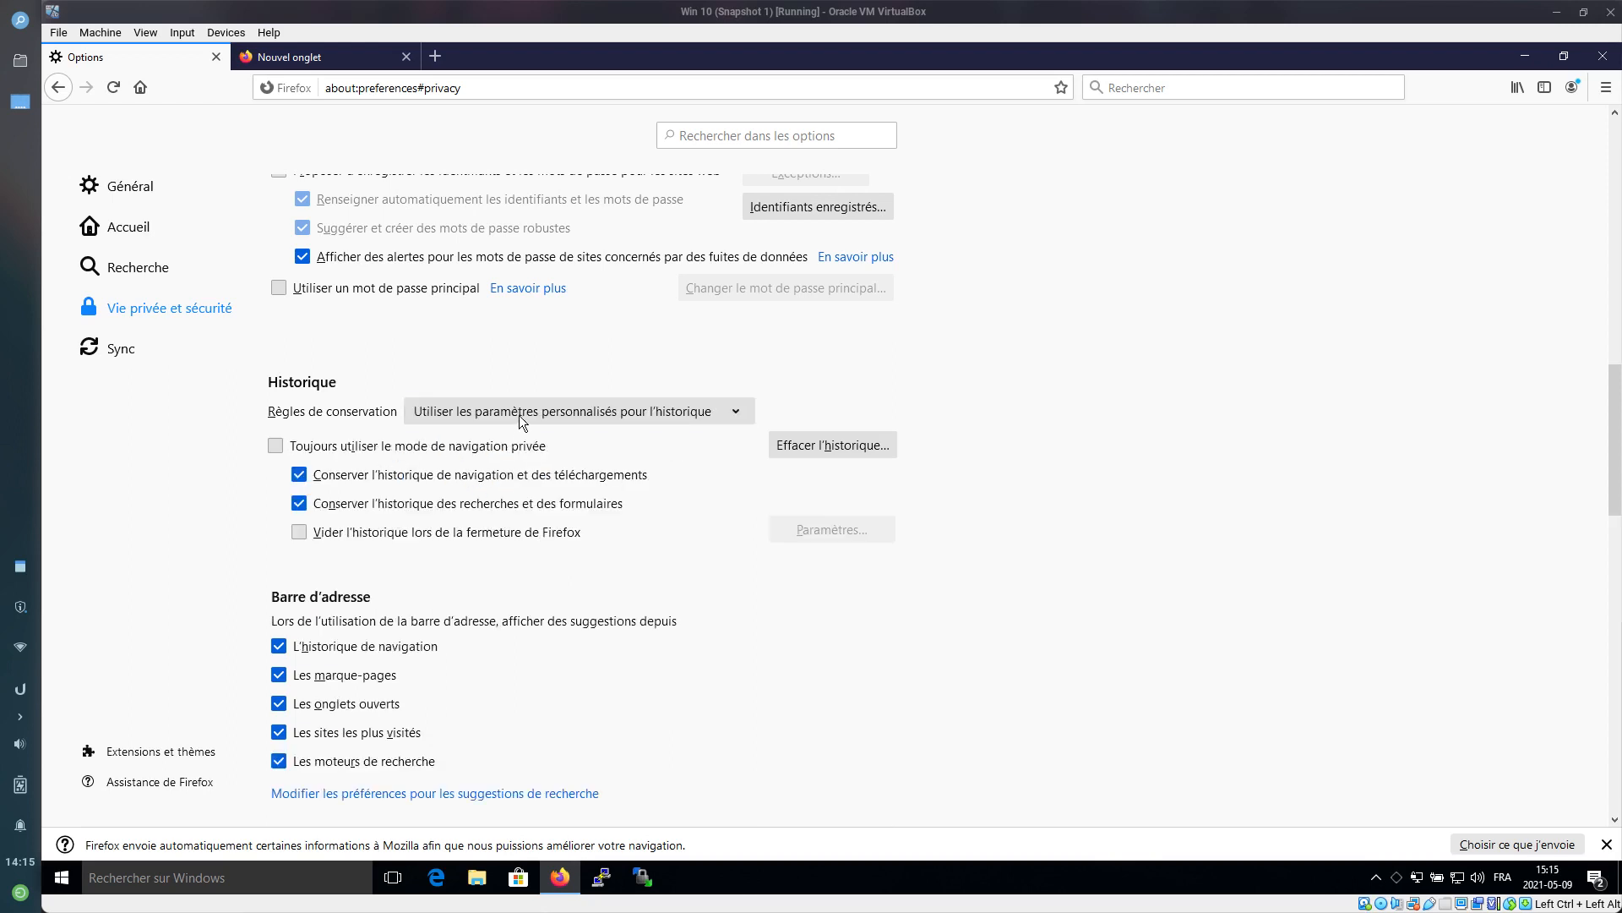
Try the history retention rule Ne jamais conserver l'historique and decline the Firefox restart
left_click(519, 414)
left_click(494, 465)
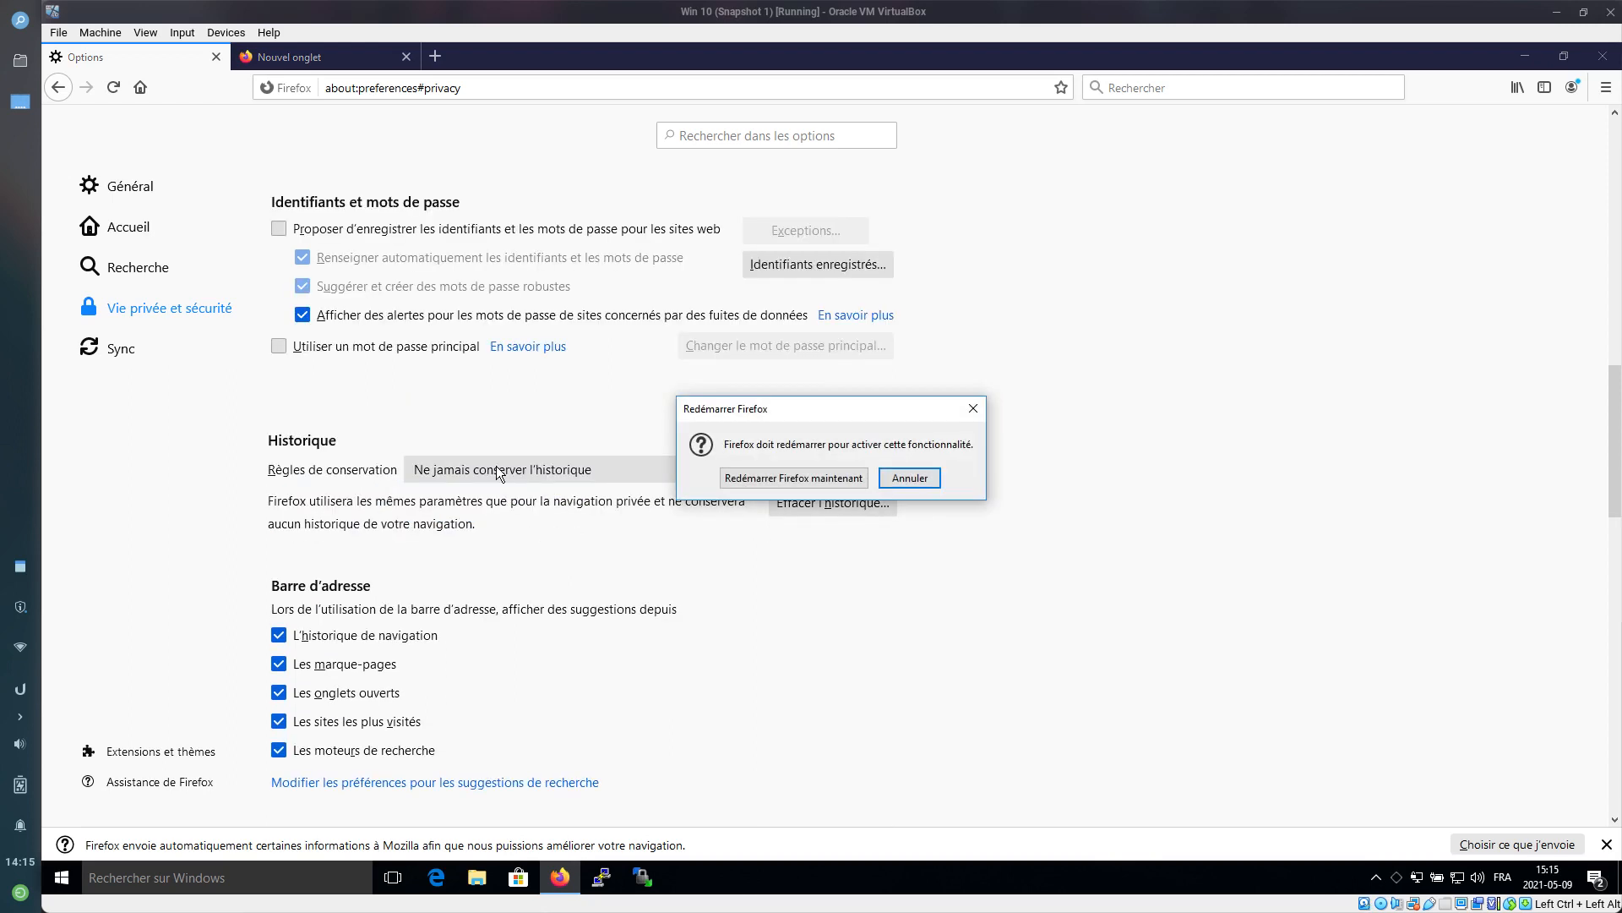
left_click(899, 480)
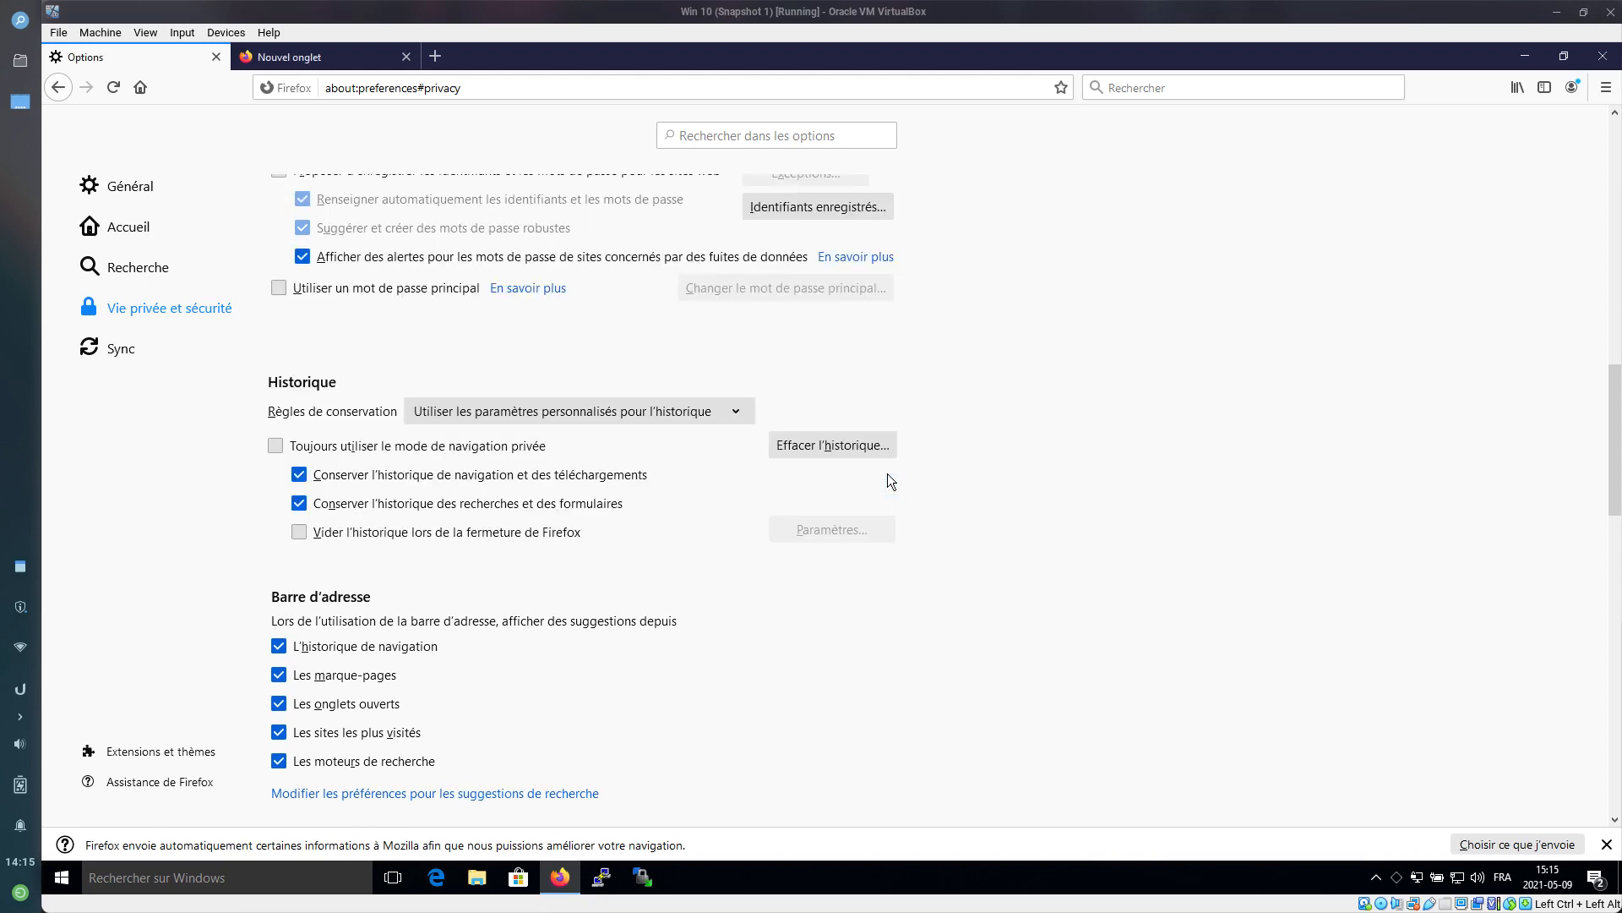
Under the custom history rule, disable keeping browsing, download, search and form history, and enable Vider l'historique lors de la fermeture de Firefox
left_click(640, 419)
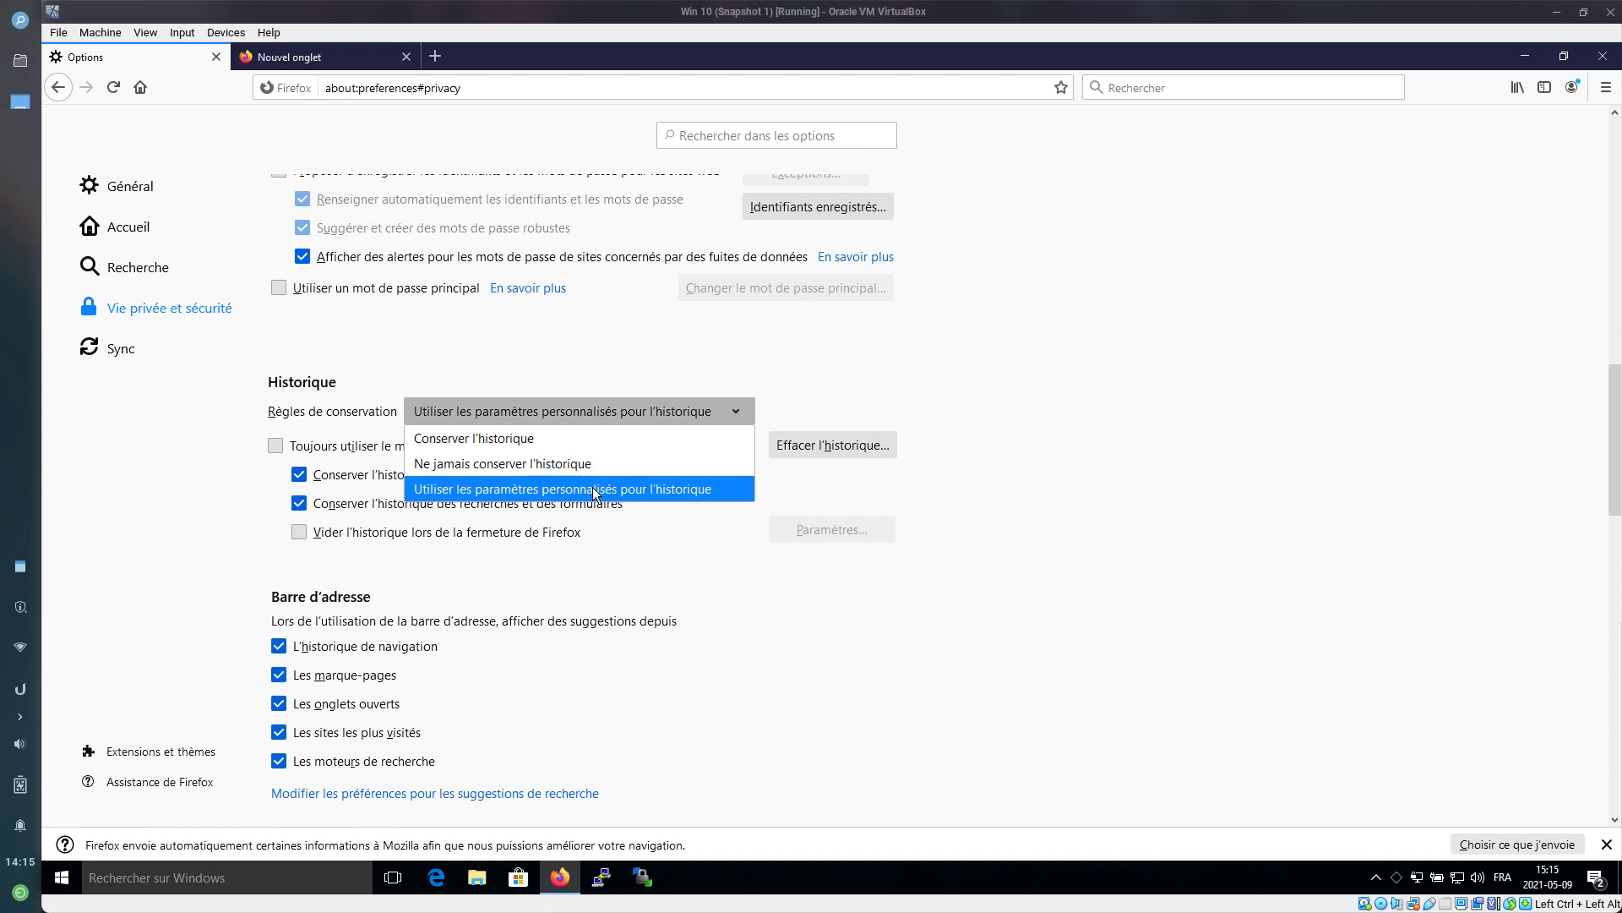
left_click(591, 486)
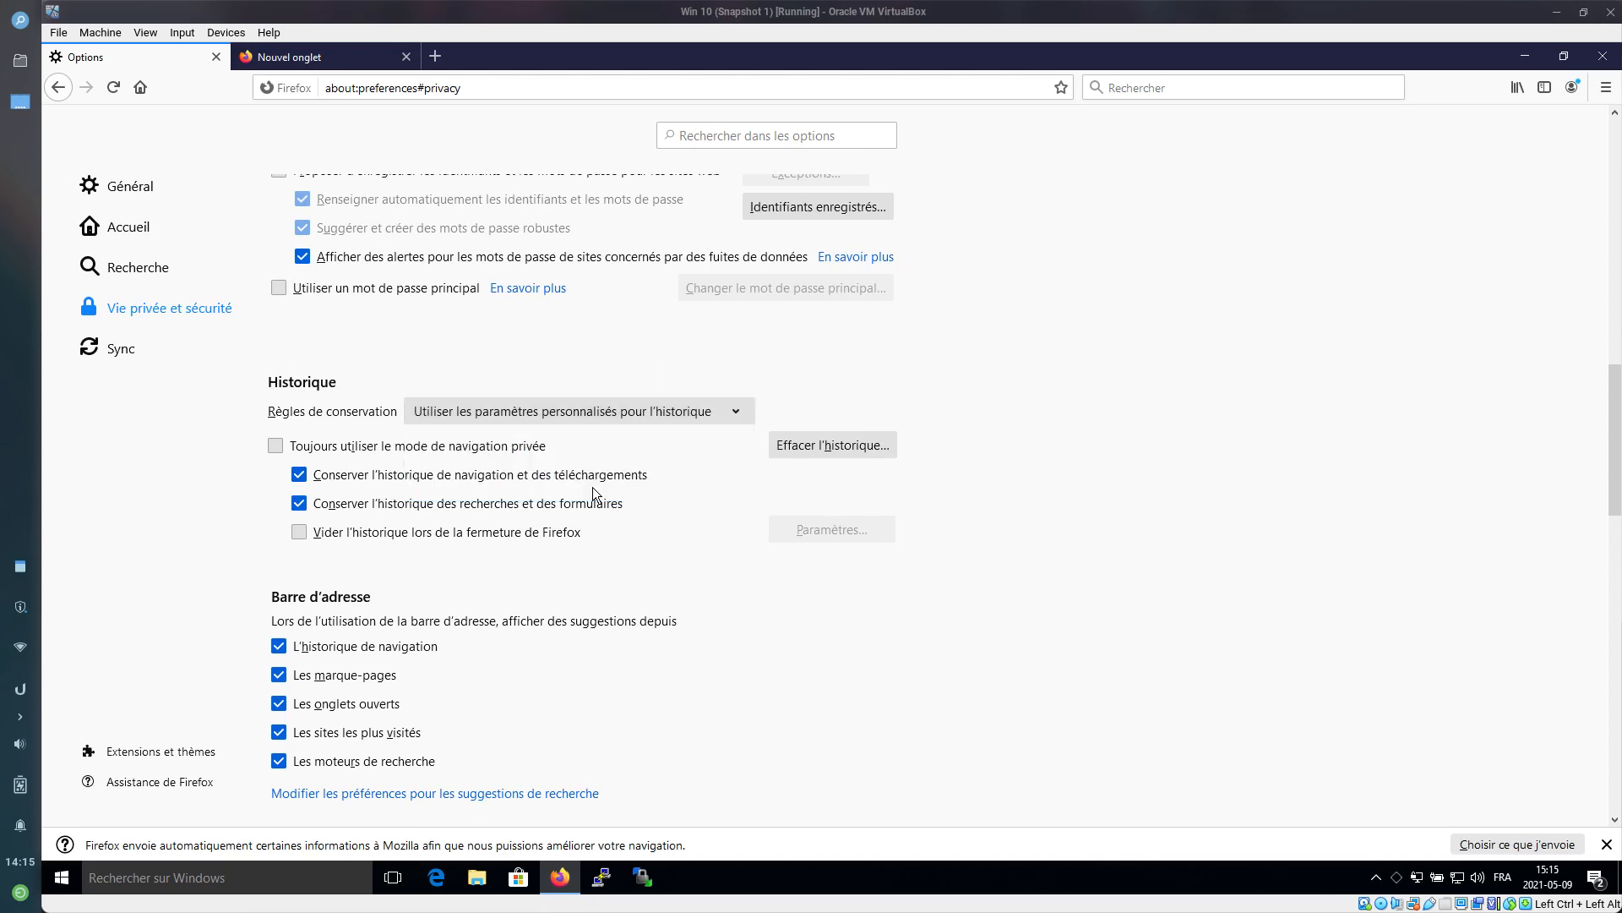
left_click(300, 538)
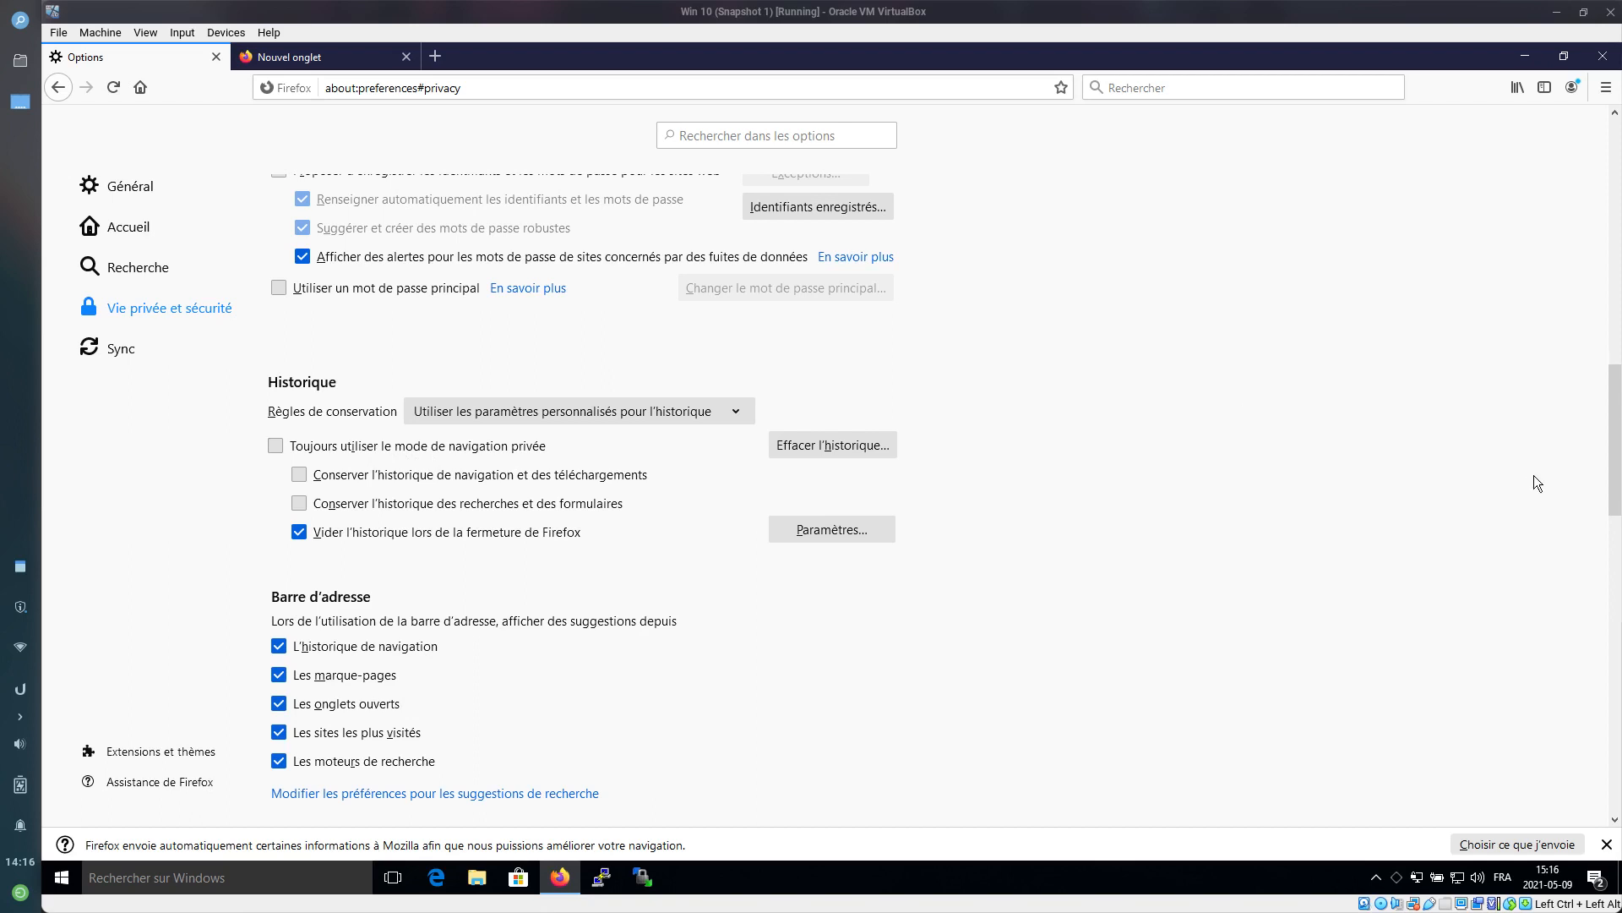
Disable all address bar suggestions: browsing history, bookmarks, open tabs, most visited sites and search engines
scroll(388, 357, "down", 3)
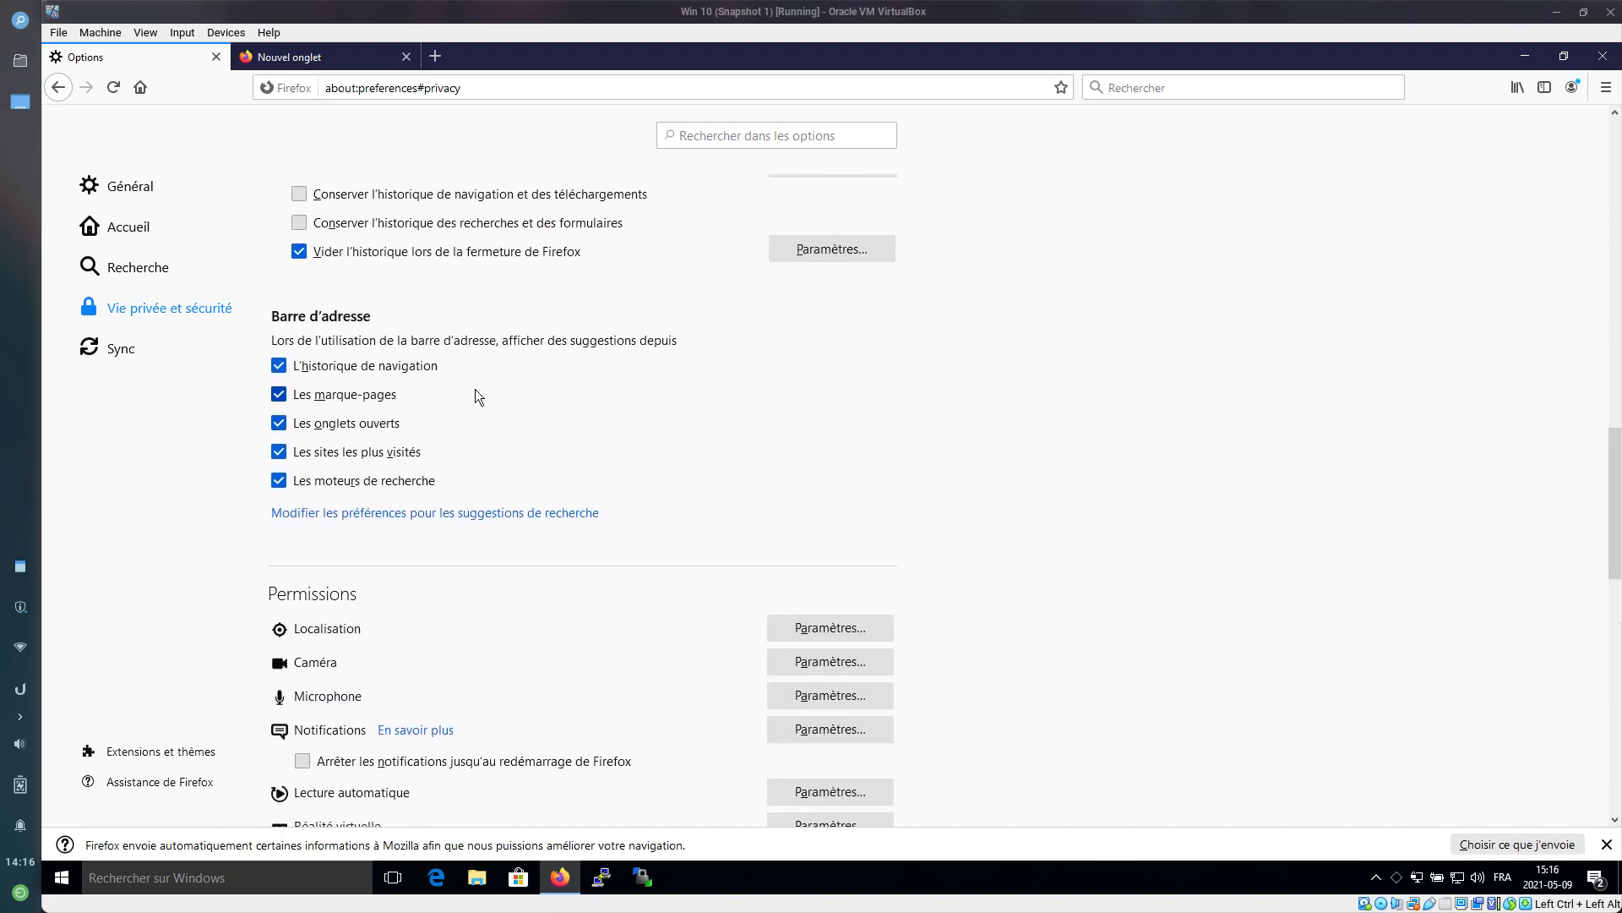
left_click(362, 392)
left_click(356, 373)
left_click(359, 425)
left_click(362, 454)
left_click(368, 480)
left_click(357, 452)
left_click(393, 455)
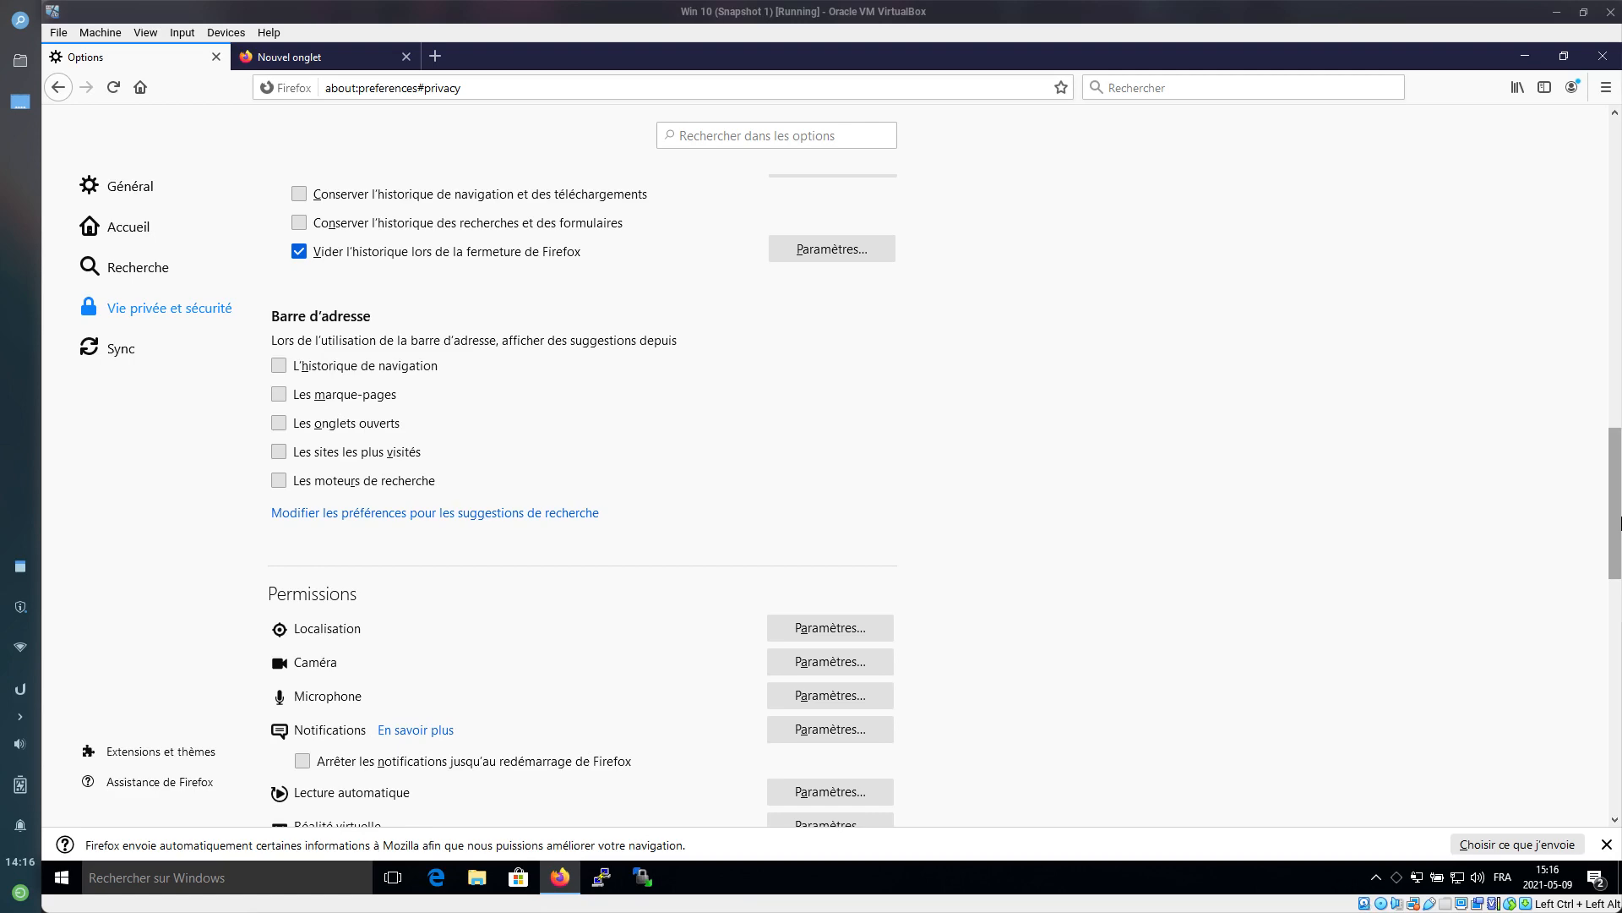
Review the search suggestion preferences and search shortcuts linked from the Barre d'adresse section, and return to Vie privée et sécurité
scroll(1619, 522, "down", 4)
scroll(955, 425, "up", 4)
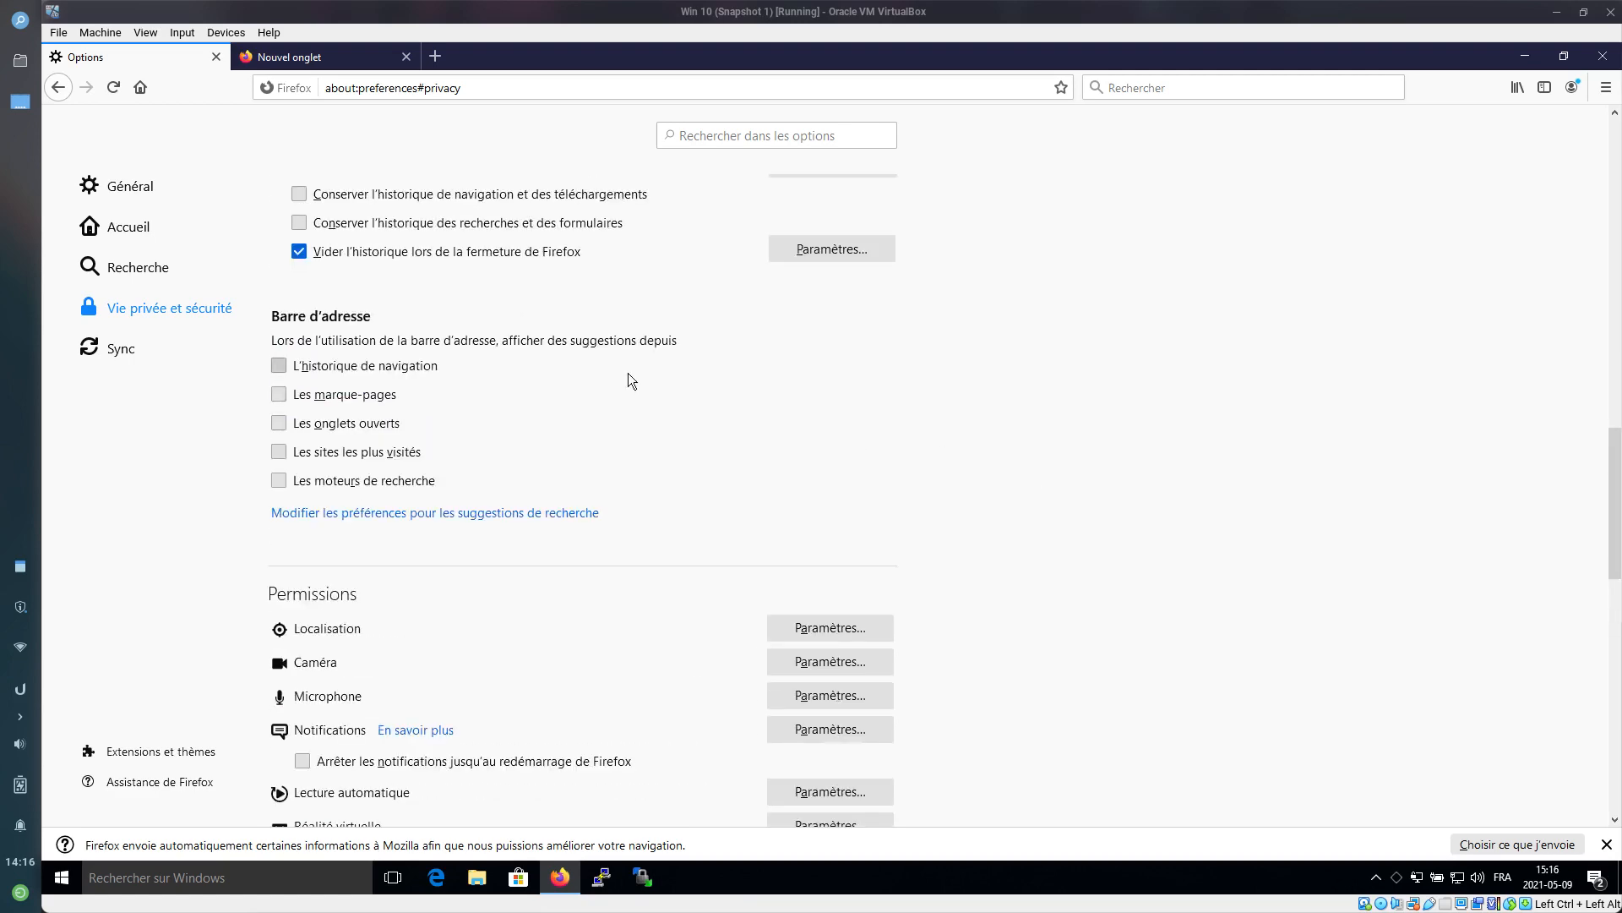
left_click(519, 515)
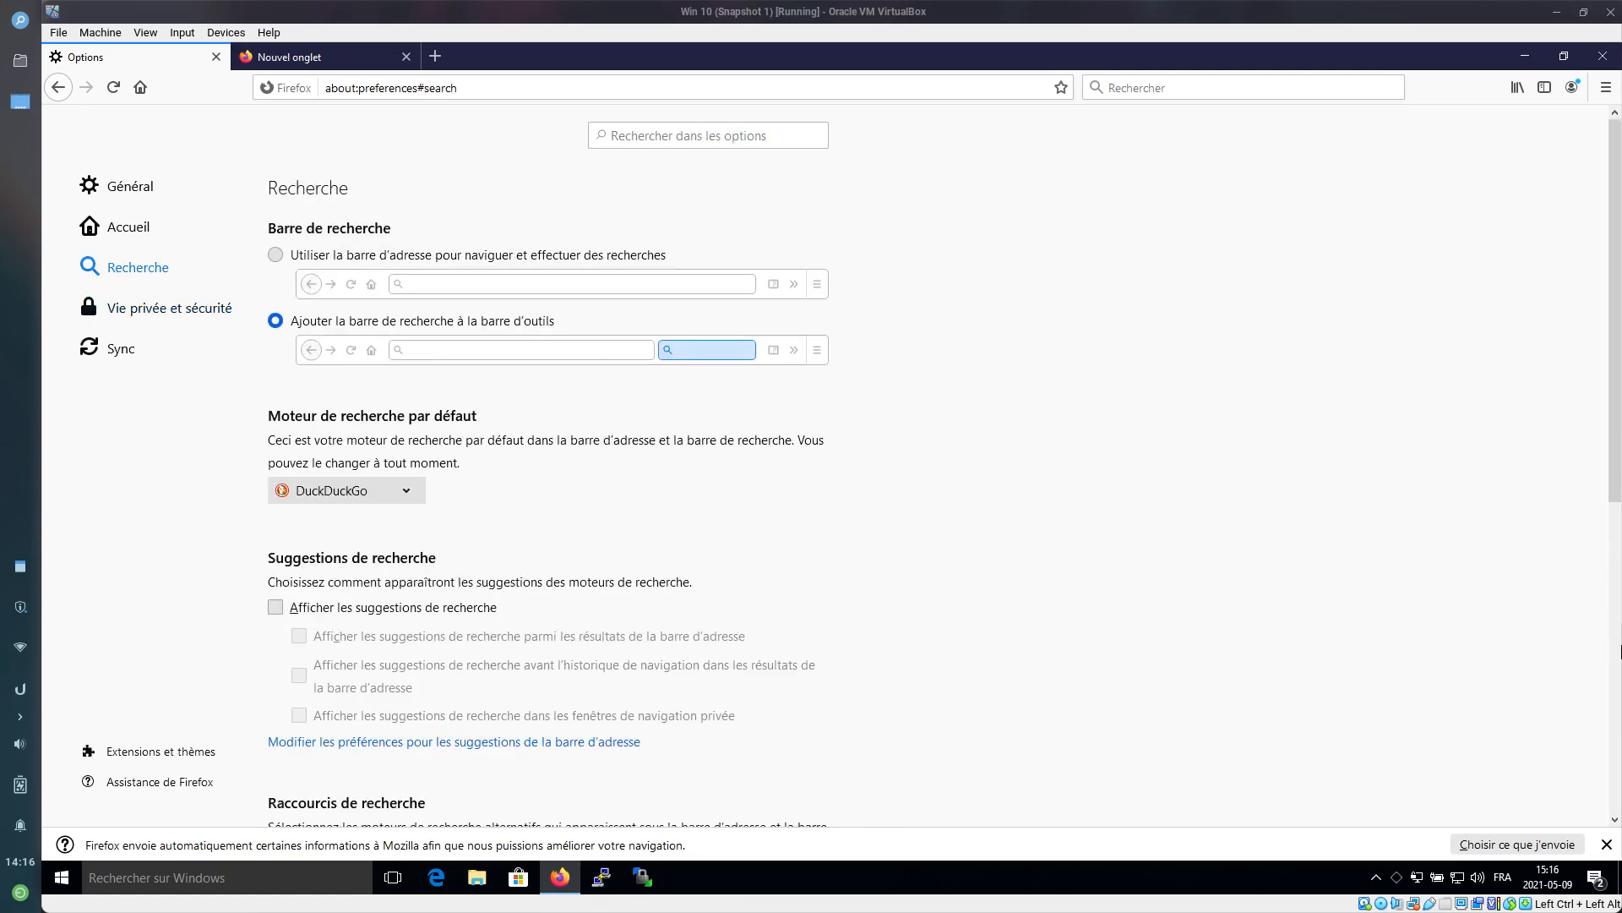
scroll(696, 385, "down", 6)
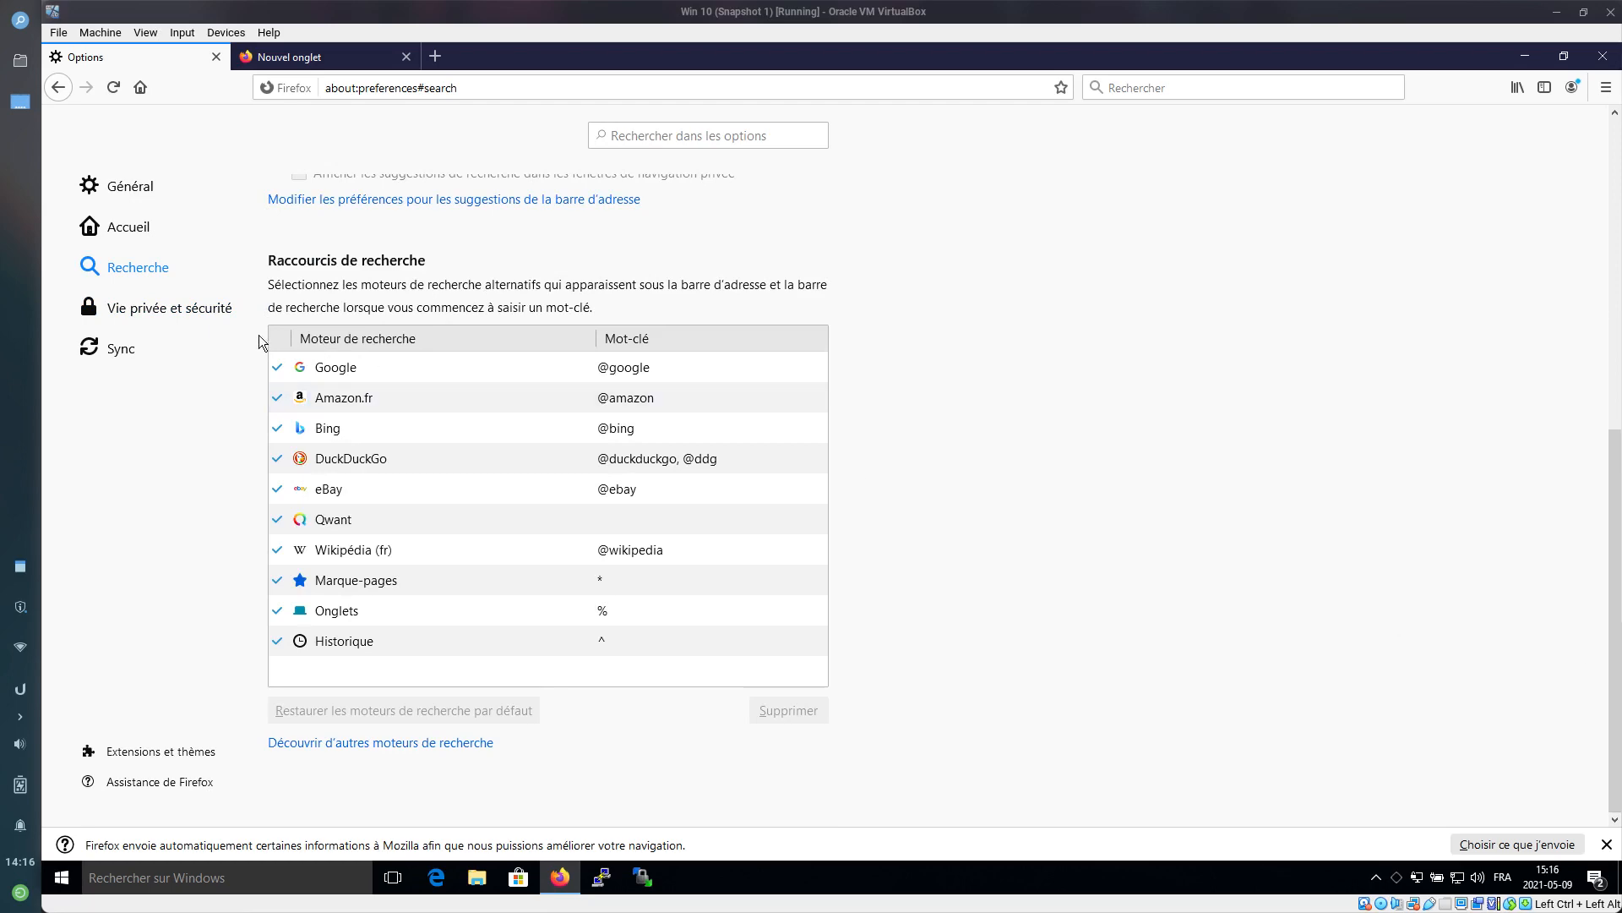
left_click(186, 316)
Block new requests for location access and for camera access in the Permissions settings, saving each change
scroll(1619, 597, "down", 10)
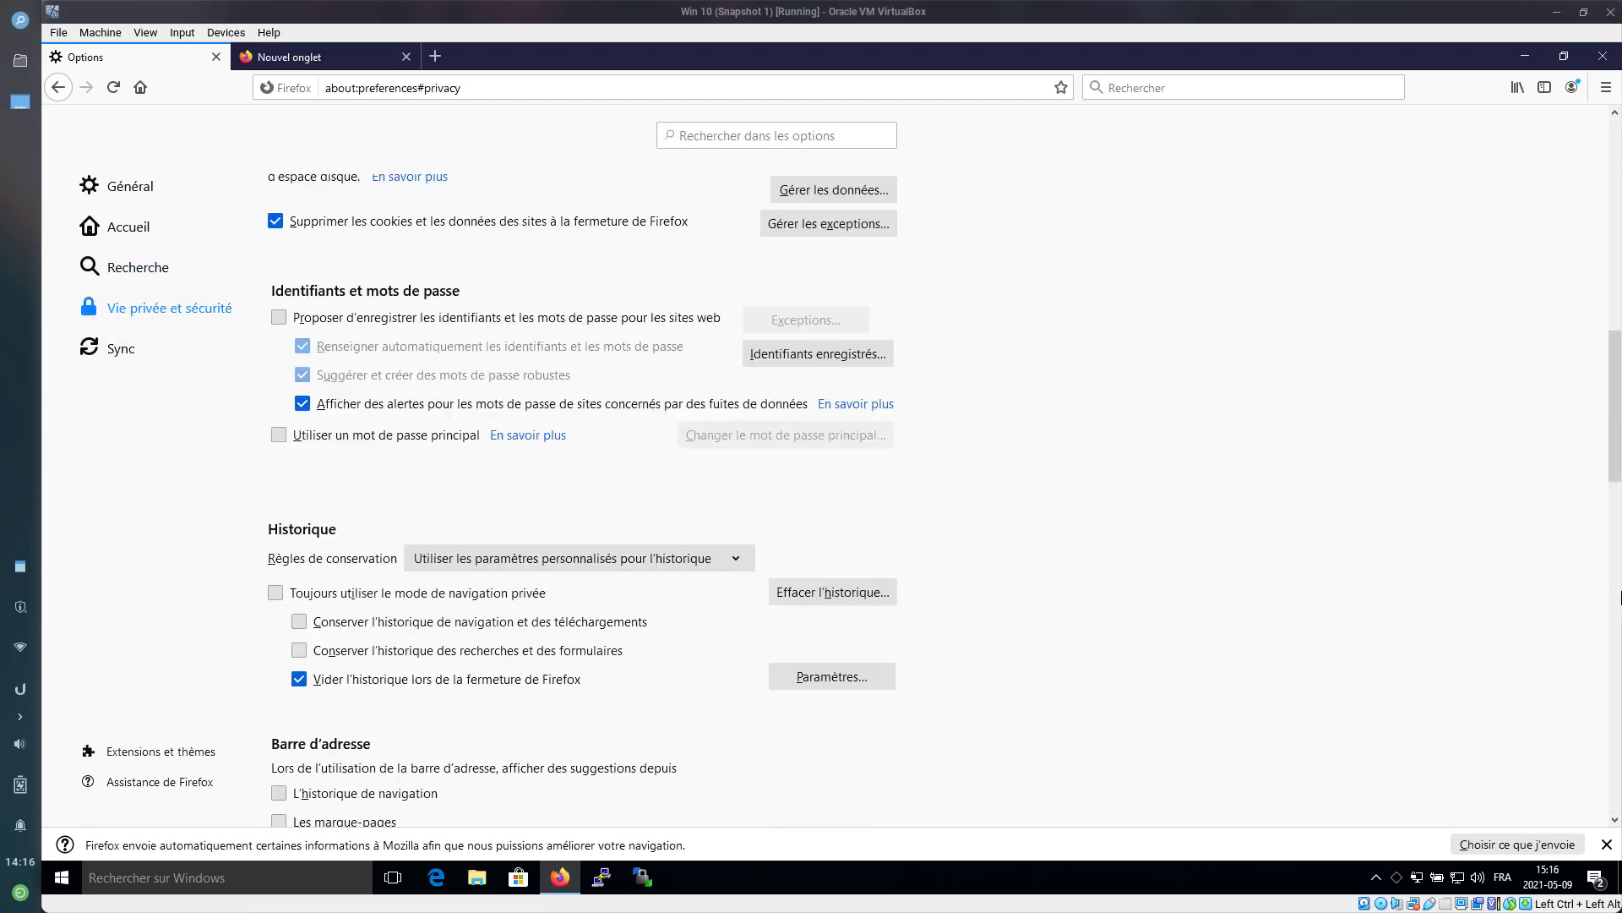
scroll(1619, 597, "down", 12)
scroll(1619, 594, "up", 2)
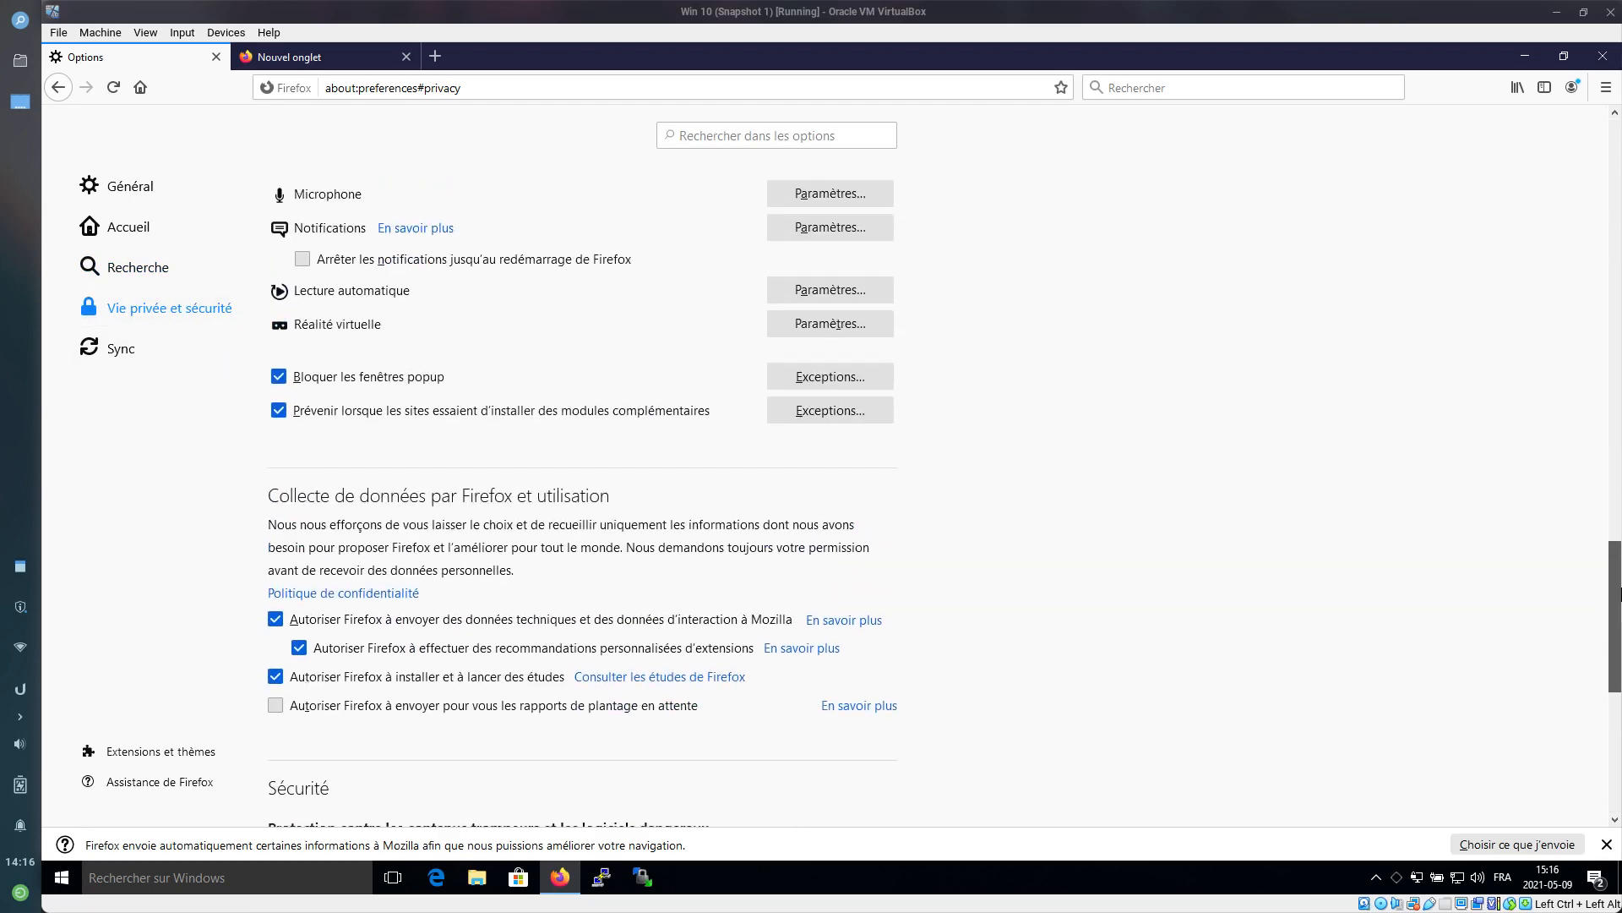
scroll(1619, 594, "up", 2)
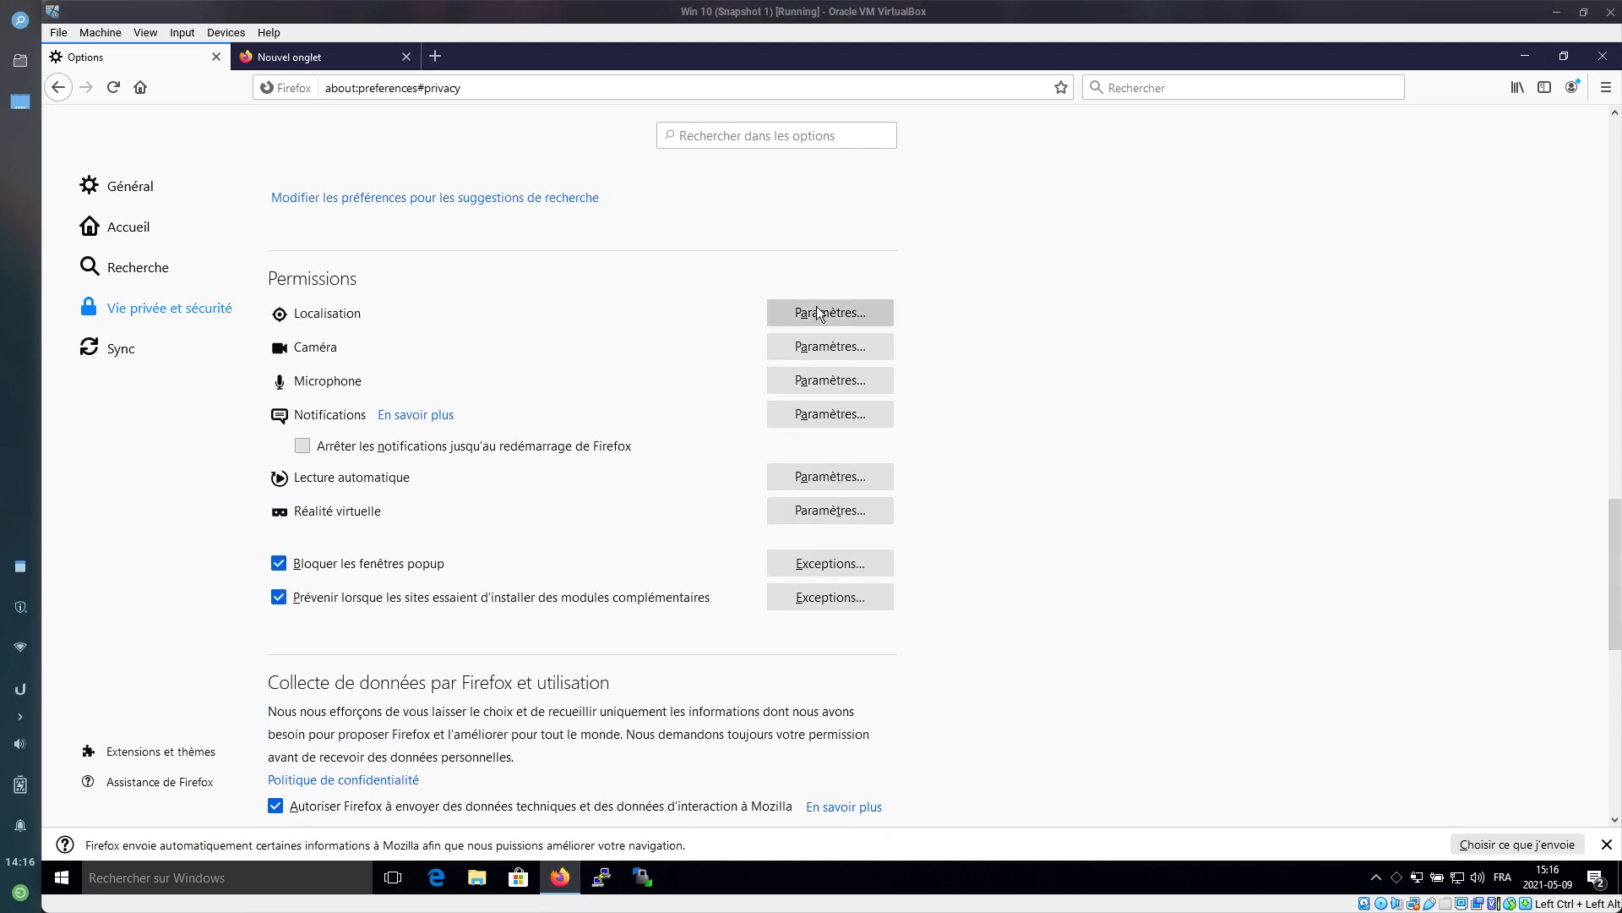
left_click(818, 313)
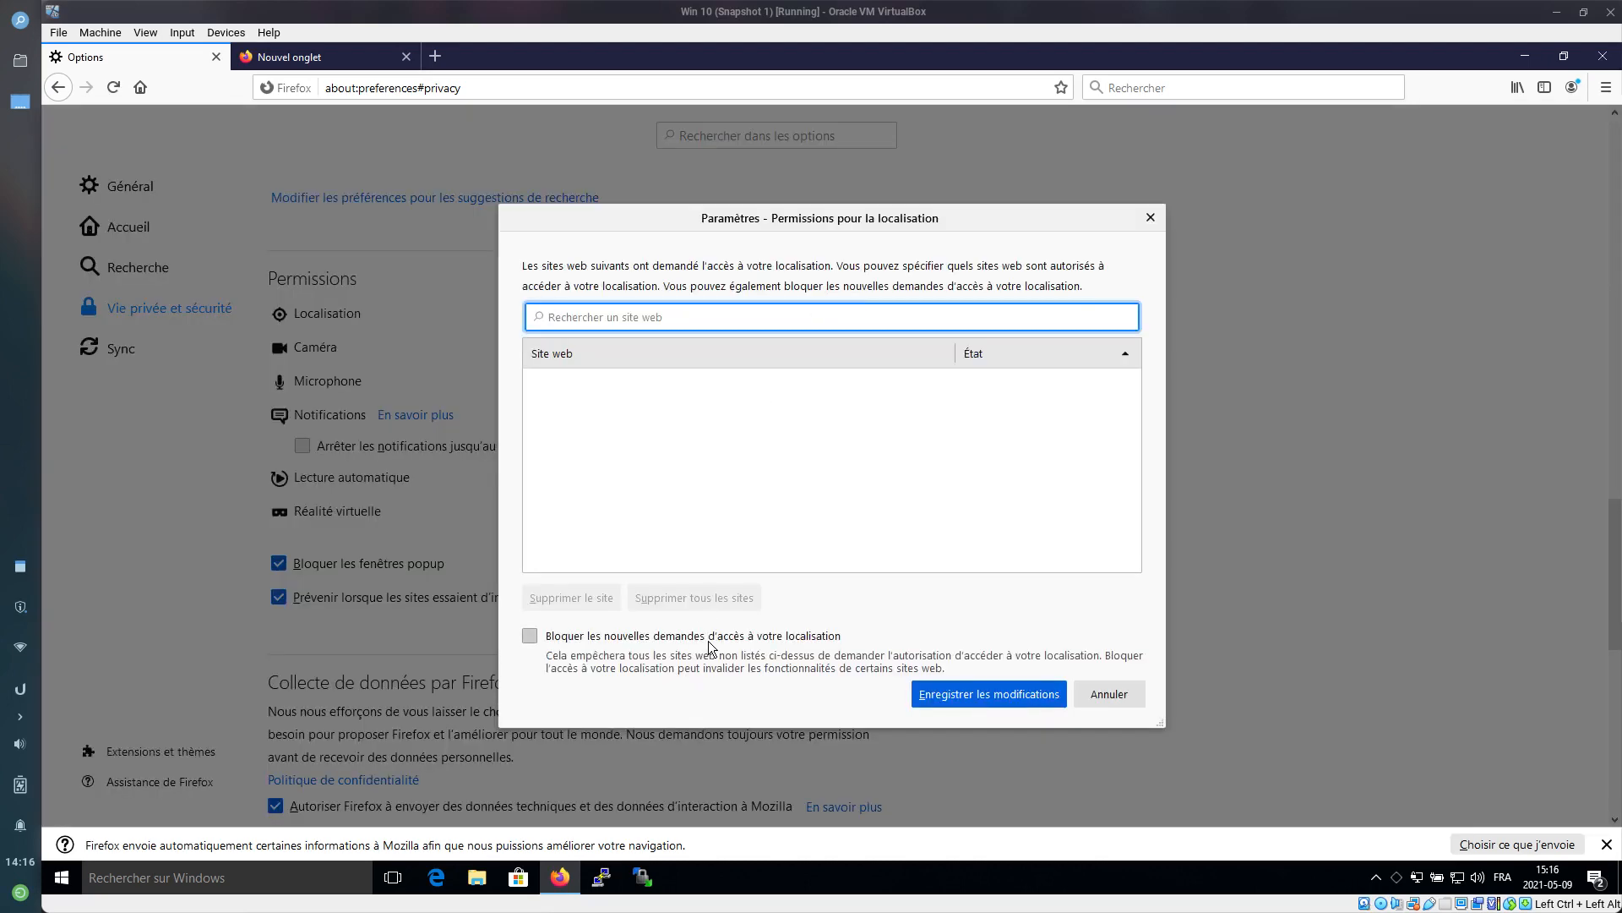
left_click(710, 639)
left_click(994, 693)
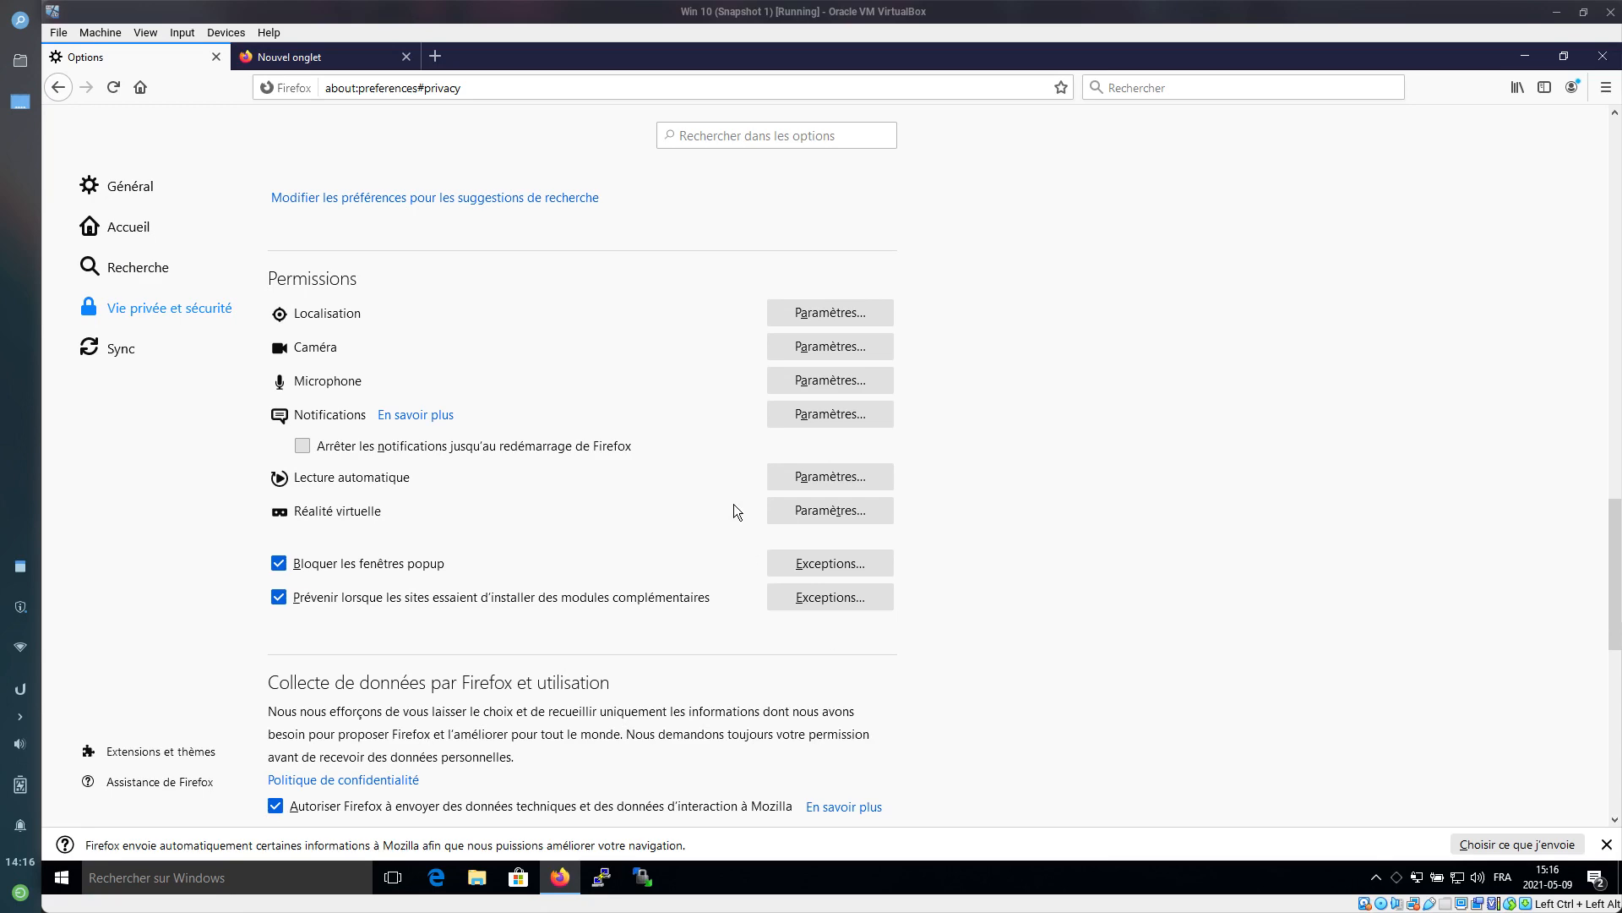
left_click(859, 350)
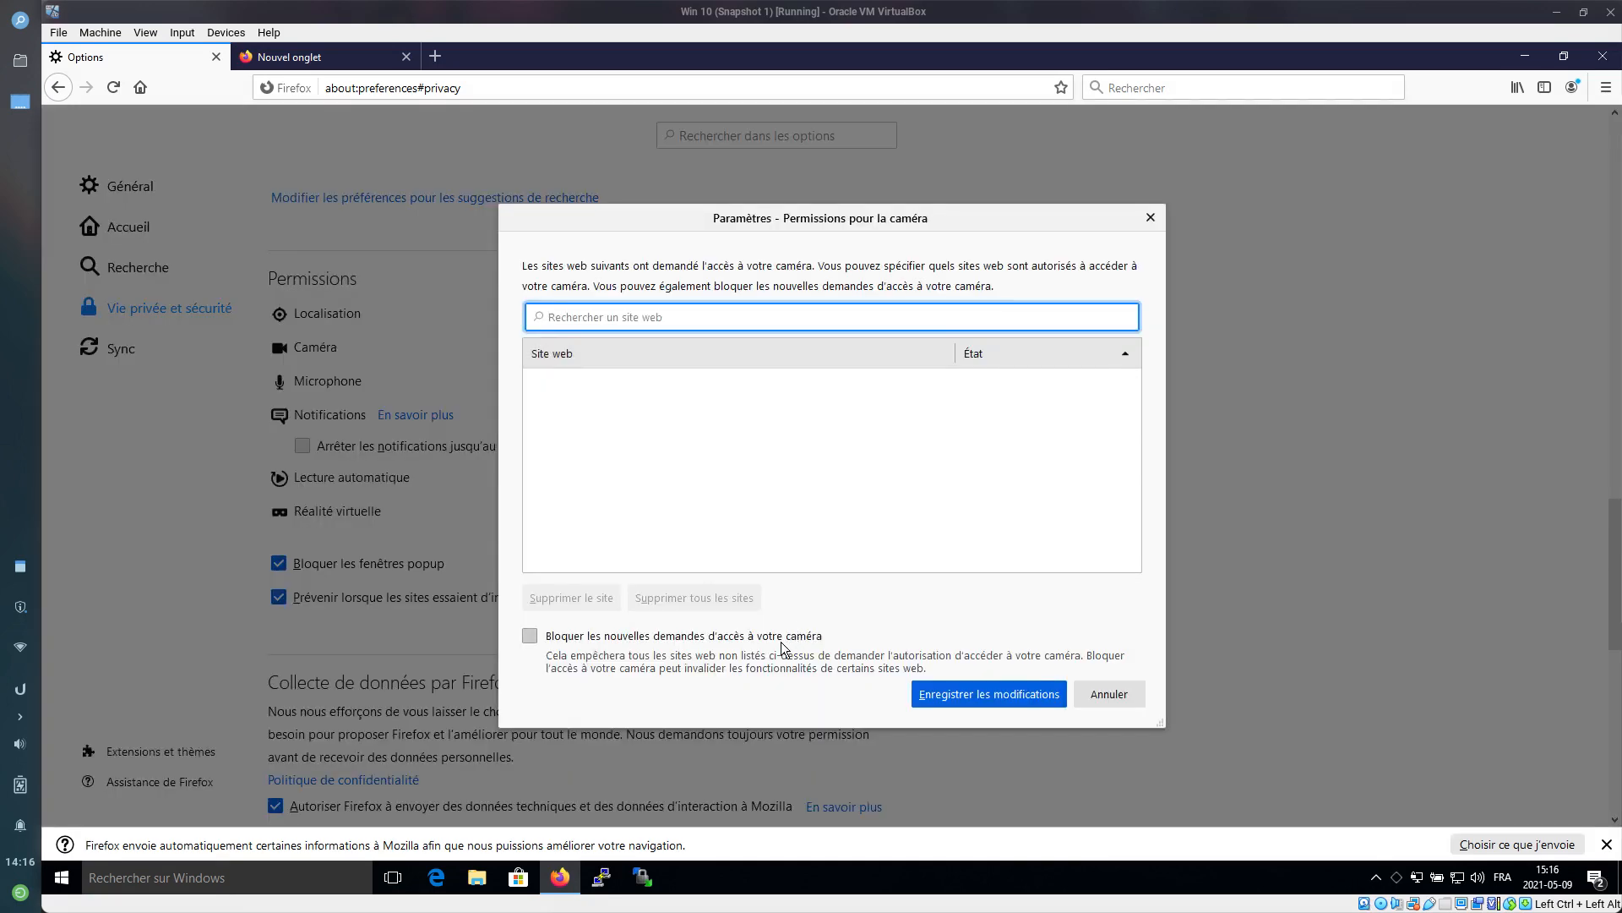
left_click(781, 642)
left_click(986, 693)
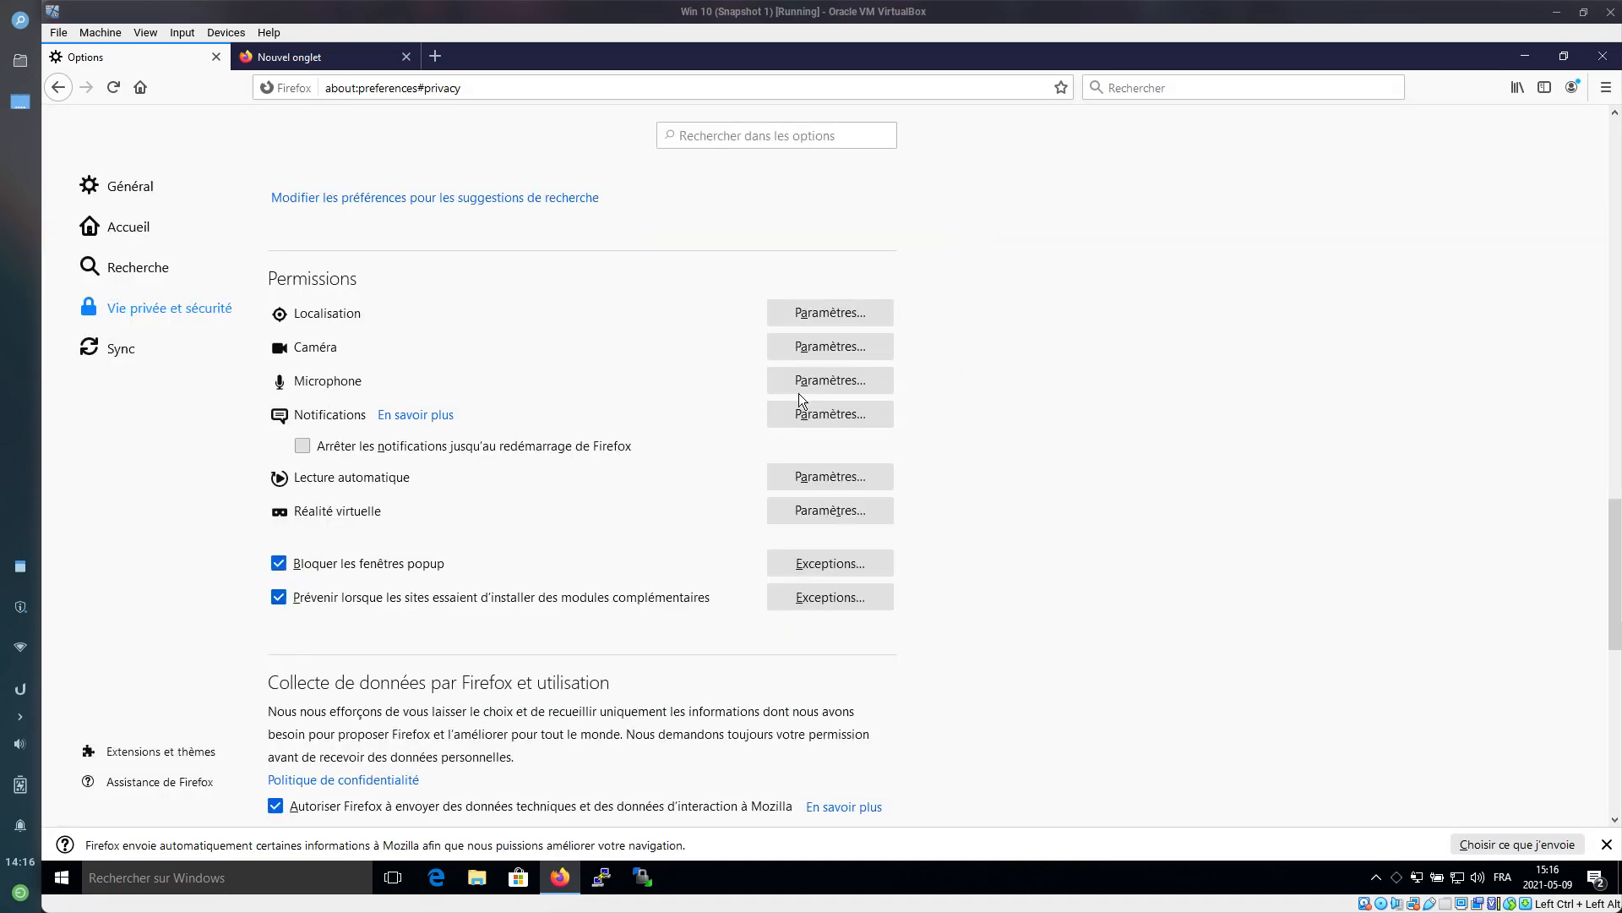
Block new microphone access requests and new notification activation requests in the Permissions settings, saving each change
left_click(829, 379)
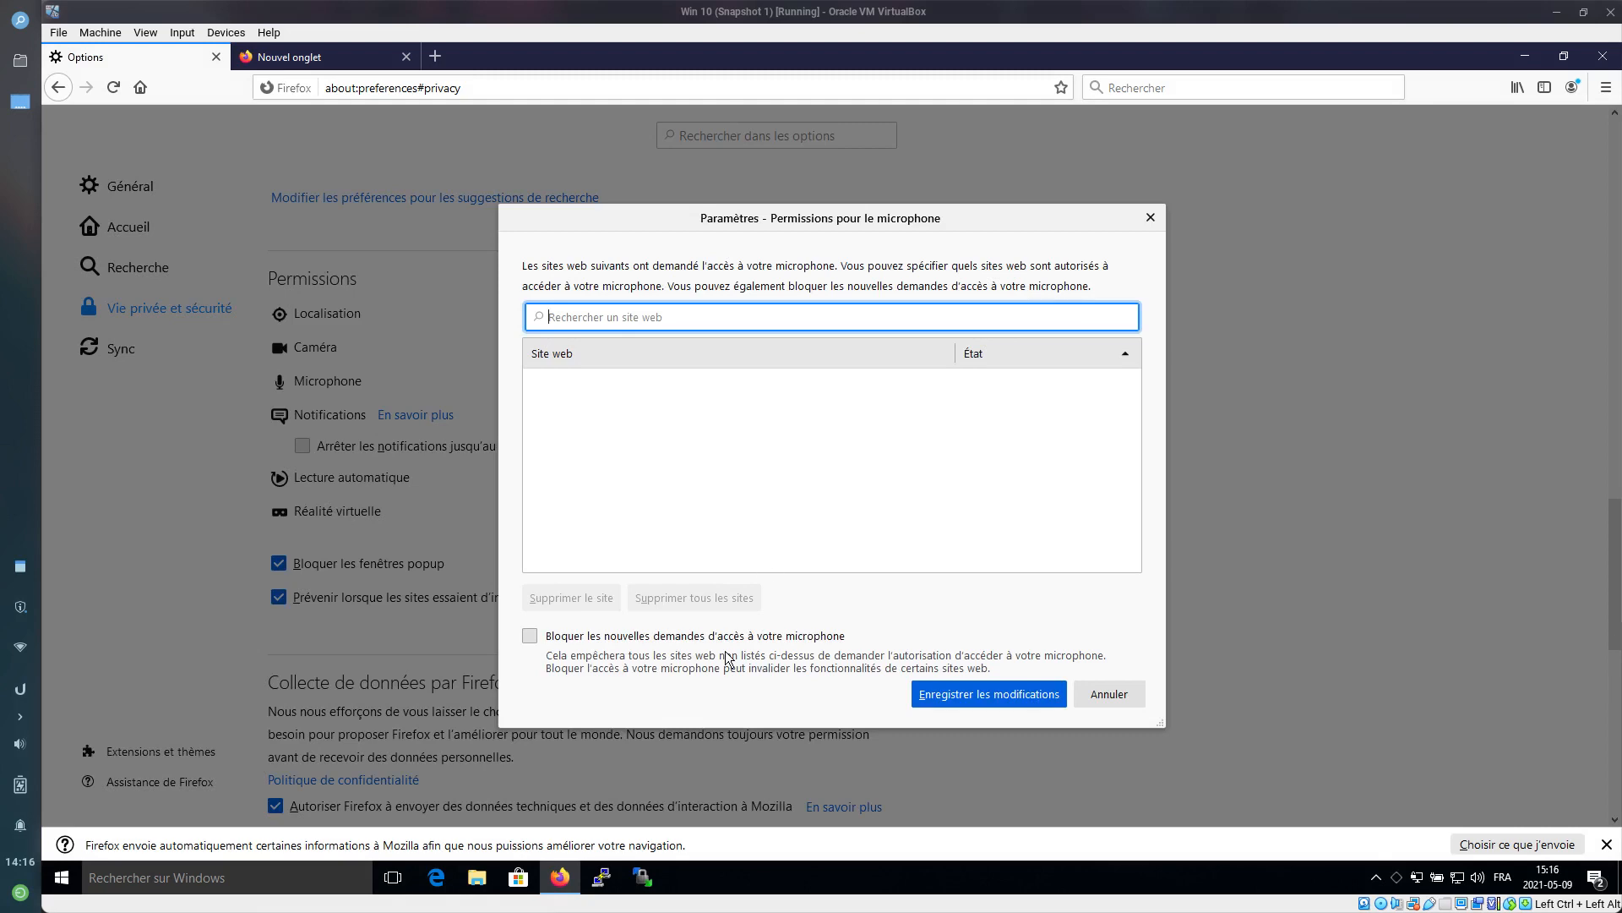
left_click(794, 635)
left_click(985, 693)
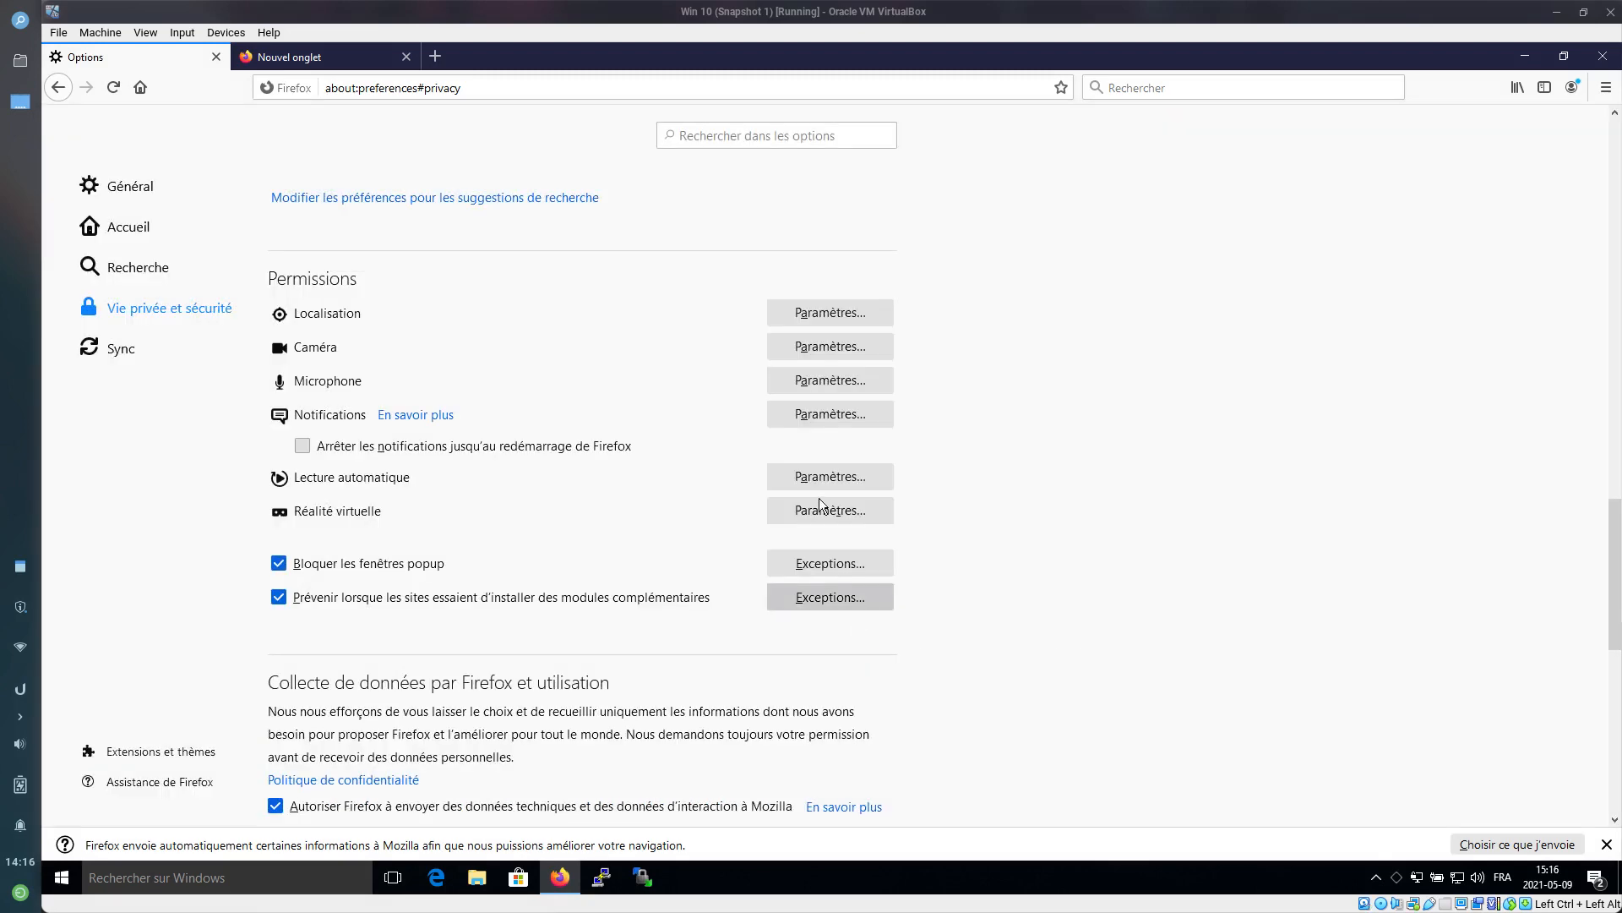
left_click(854, 421)
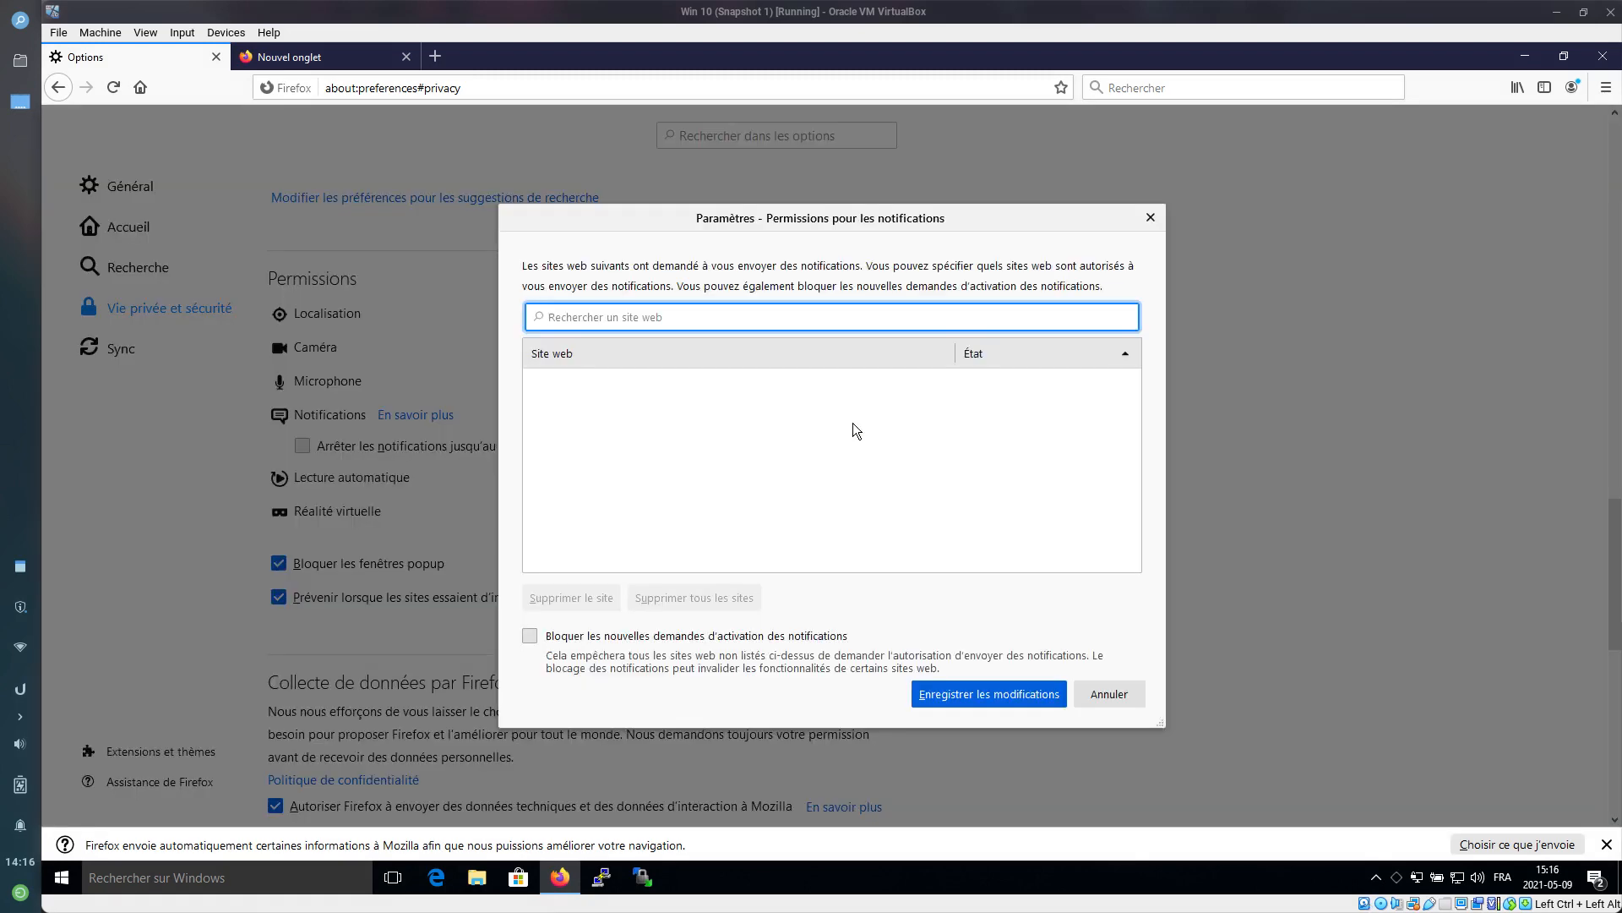
left_click(720, 638)
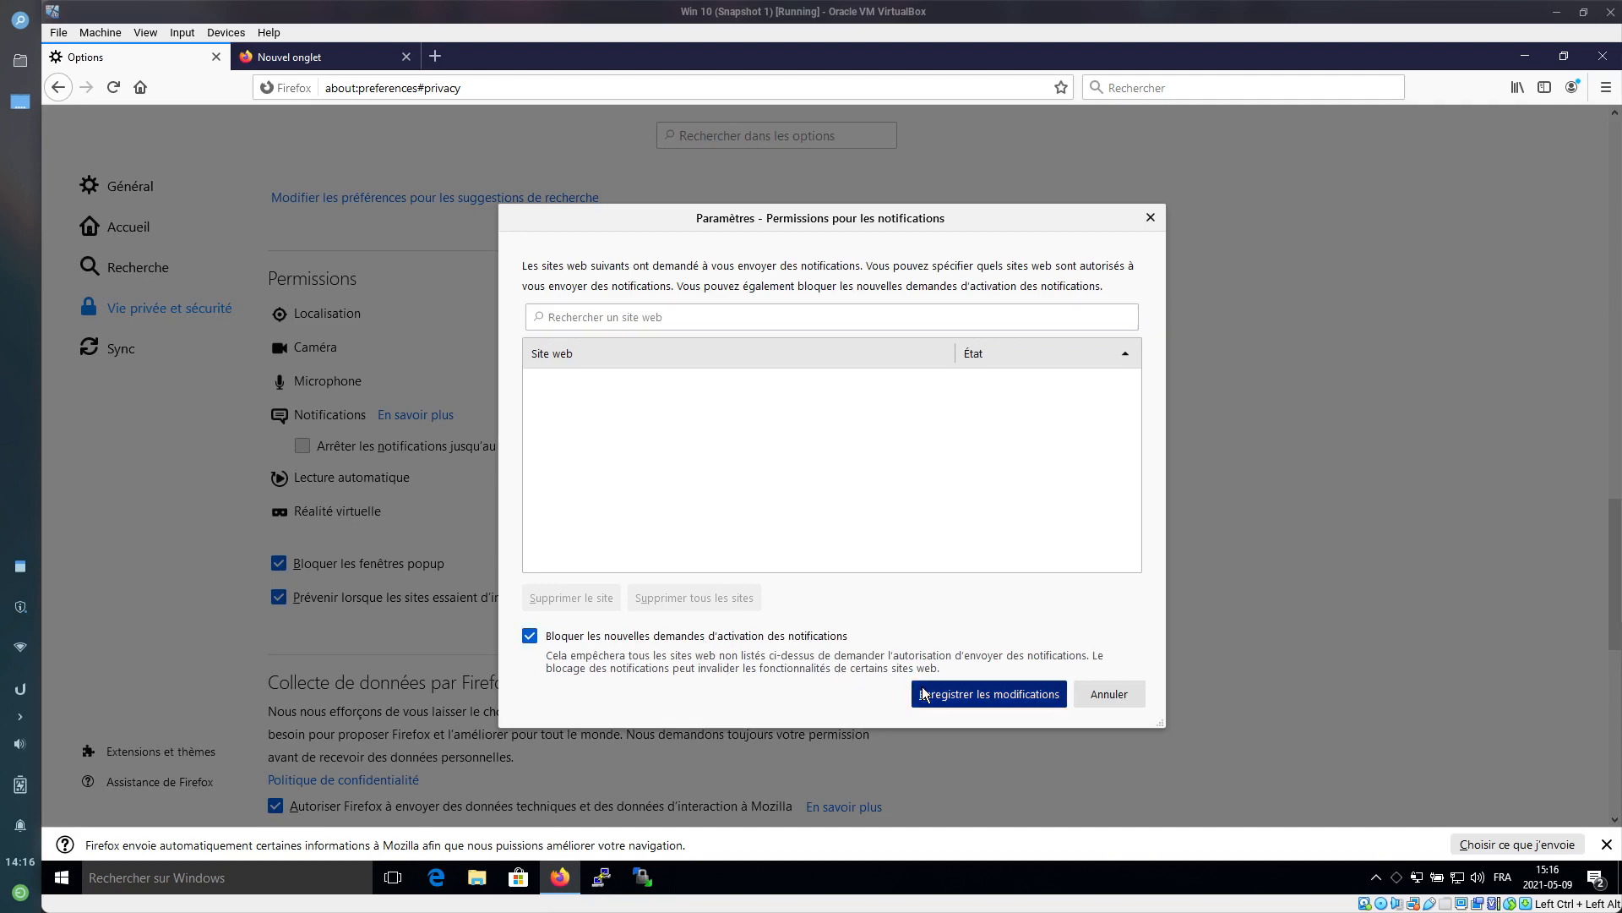
left_click(924, 694)
Set the autoplay default for all websites to Bloquer l'audio et la vidéo and save the change
left_click(823, 478)
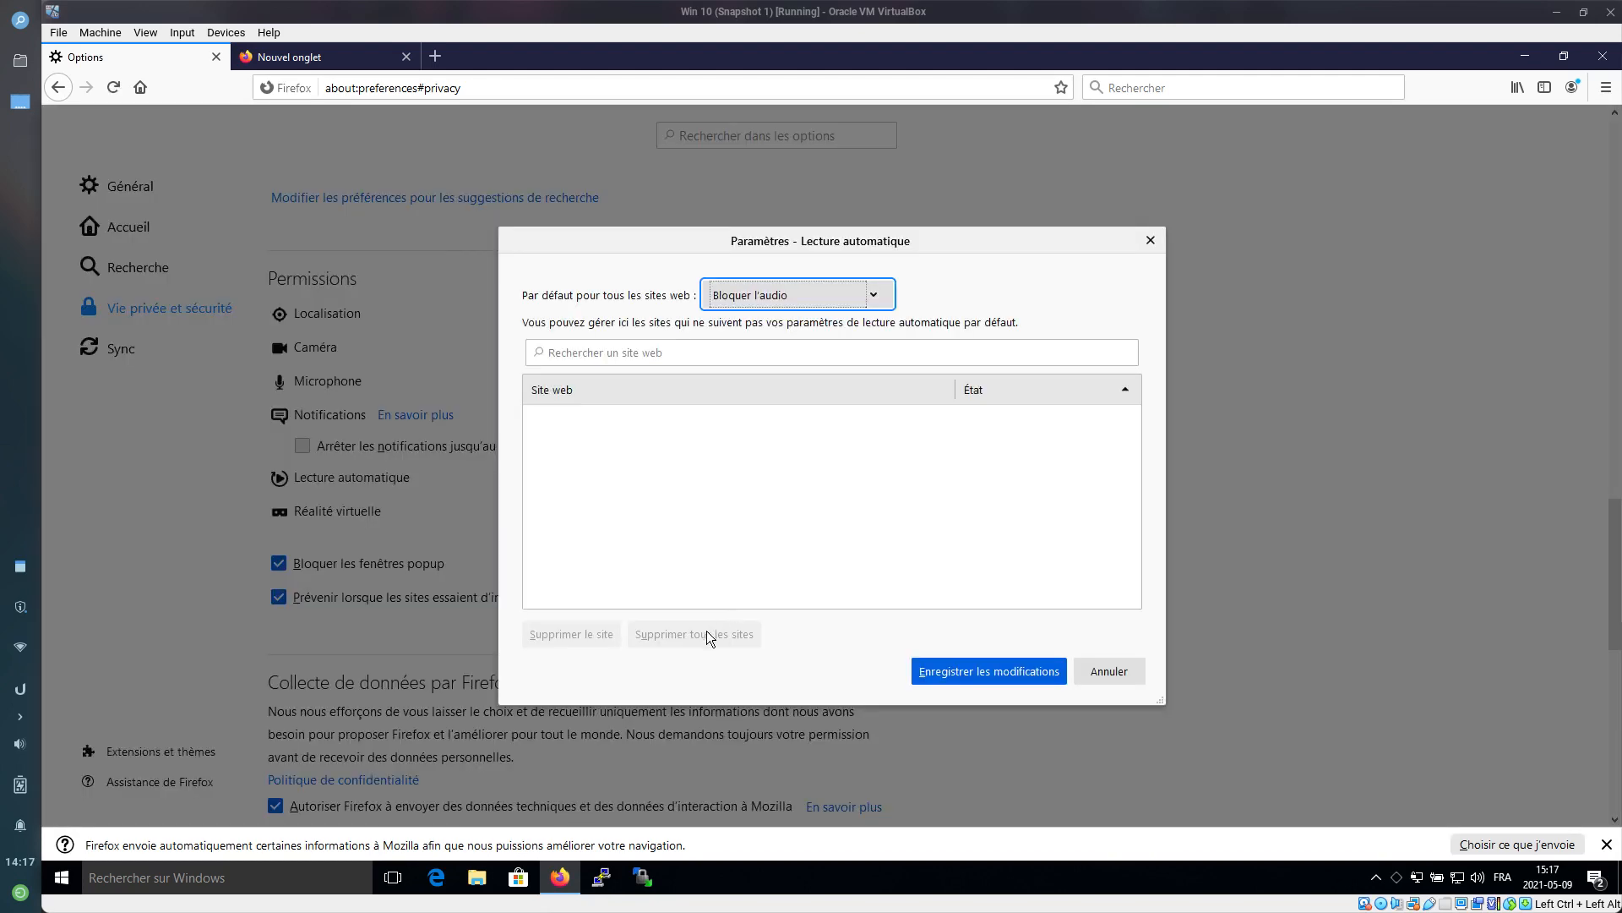
left_click(822, 289)
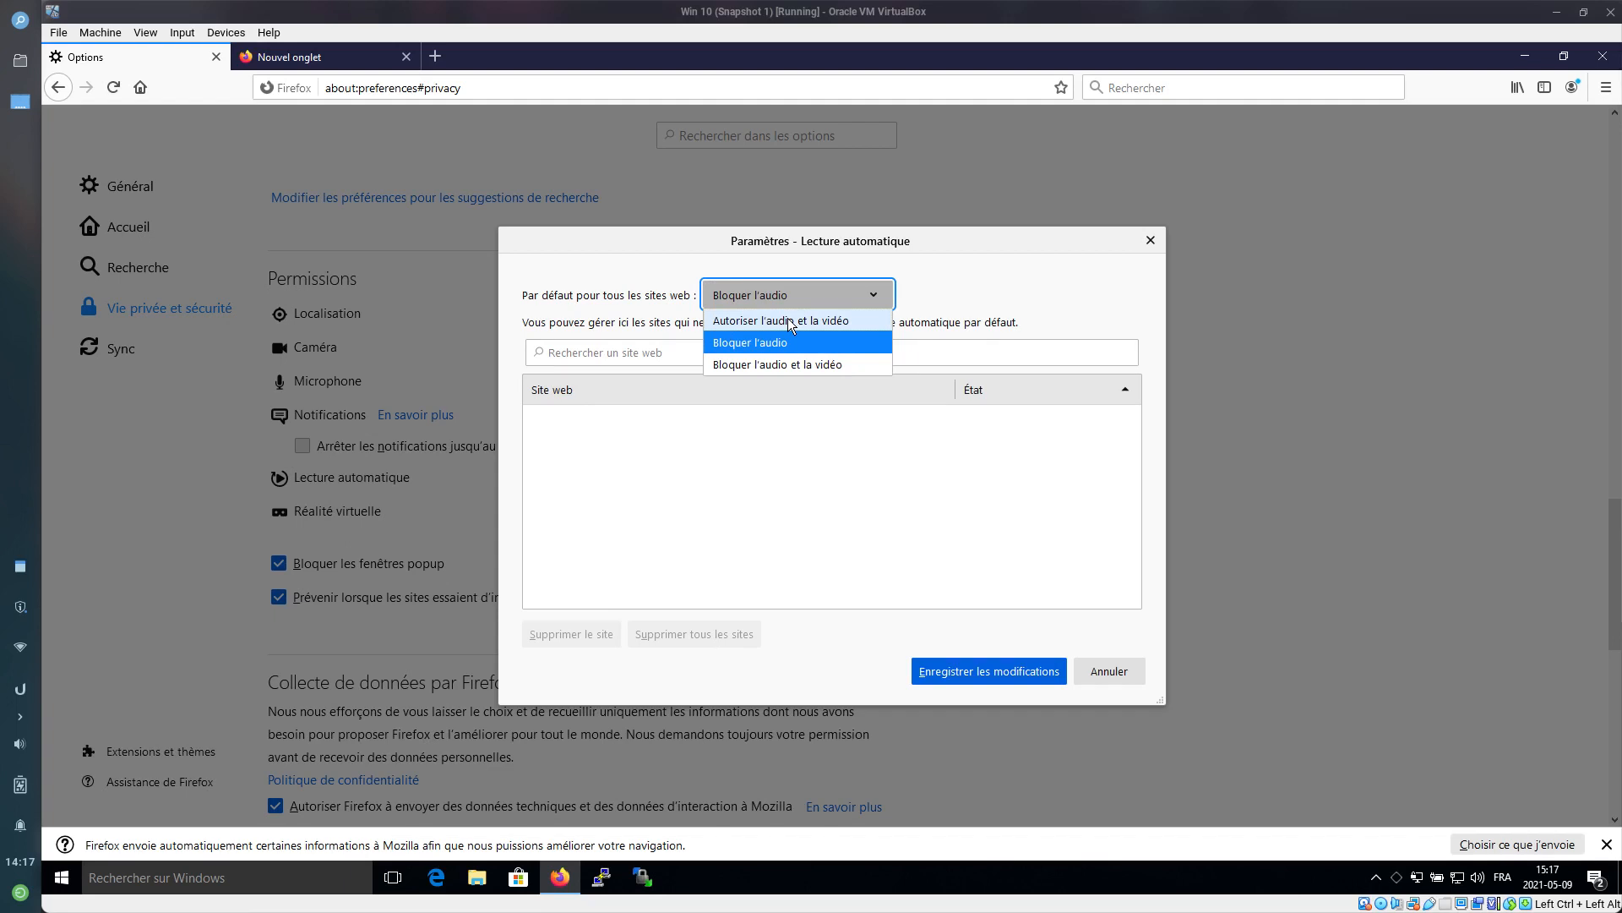
left_click(768, 364)
left_click(976, 671)
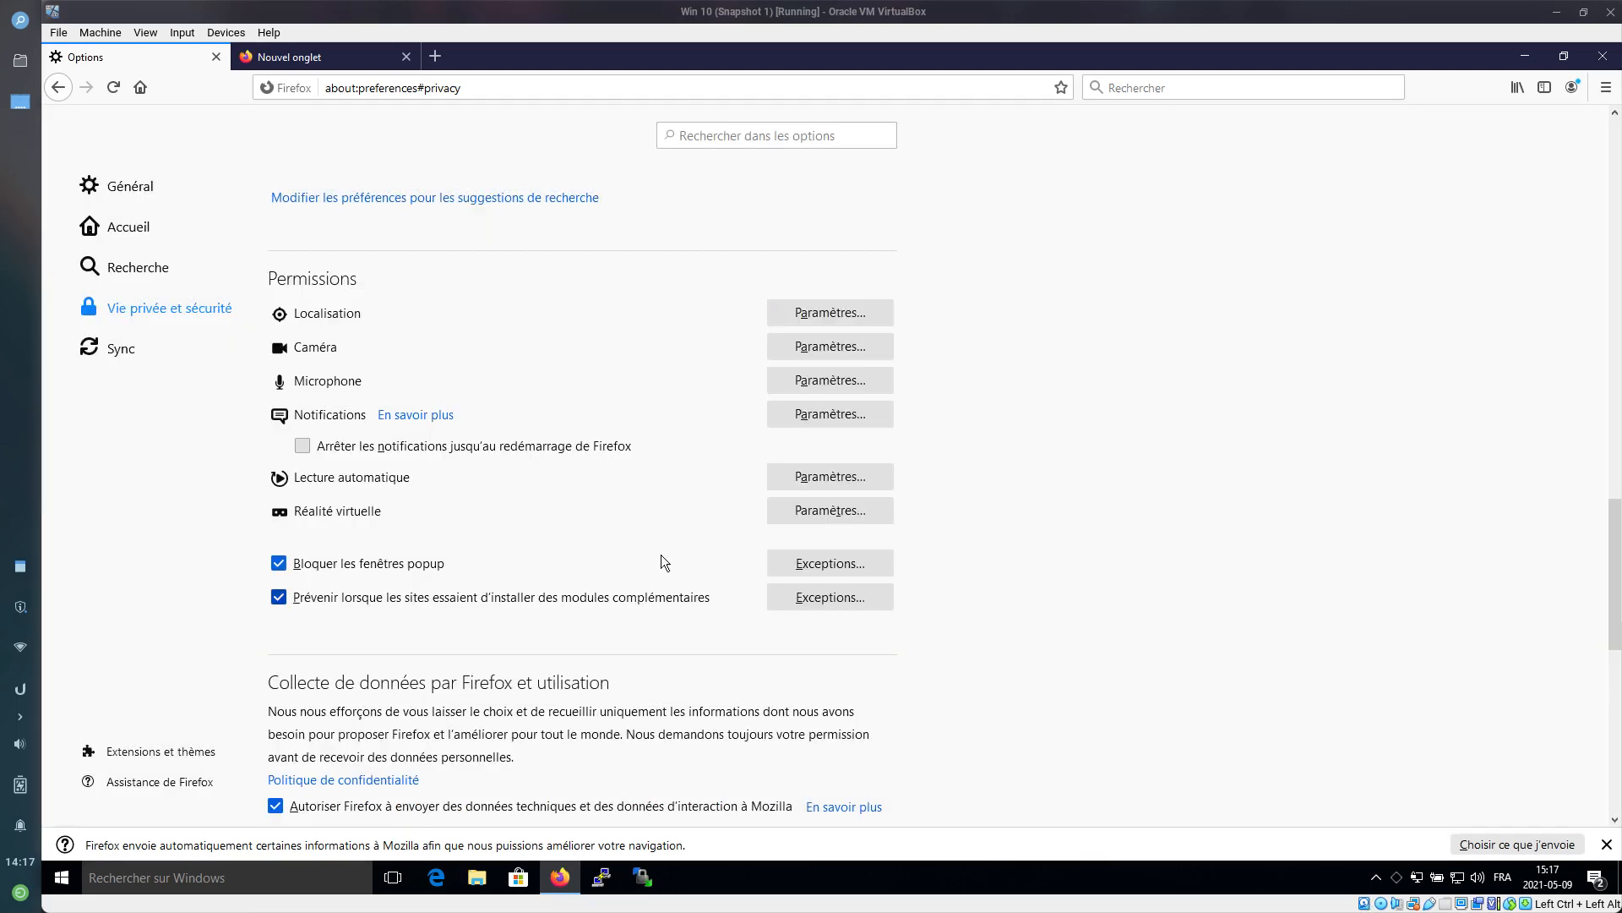
Block new requests for access to virtual reality devices and save the change
left_click(828, 515)
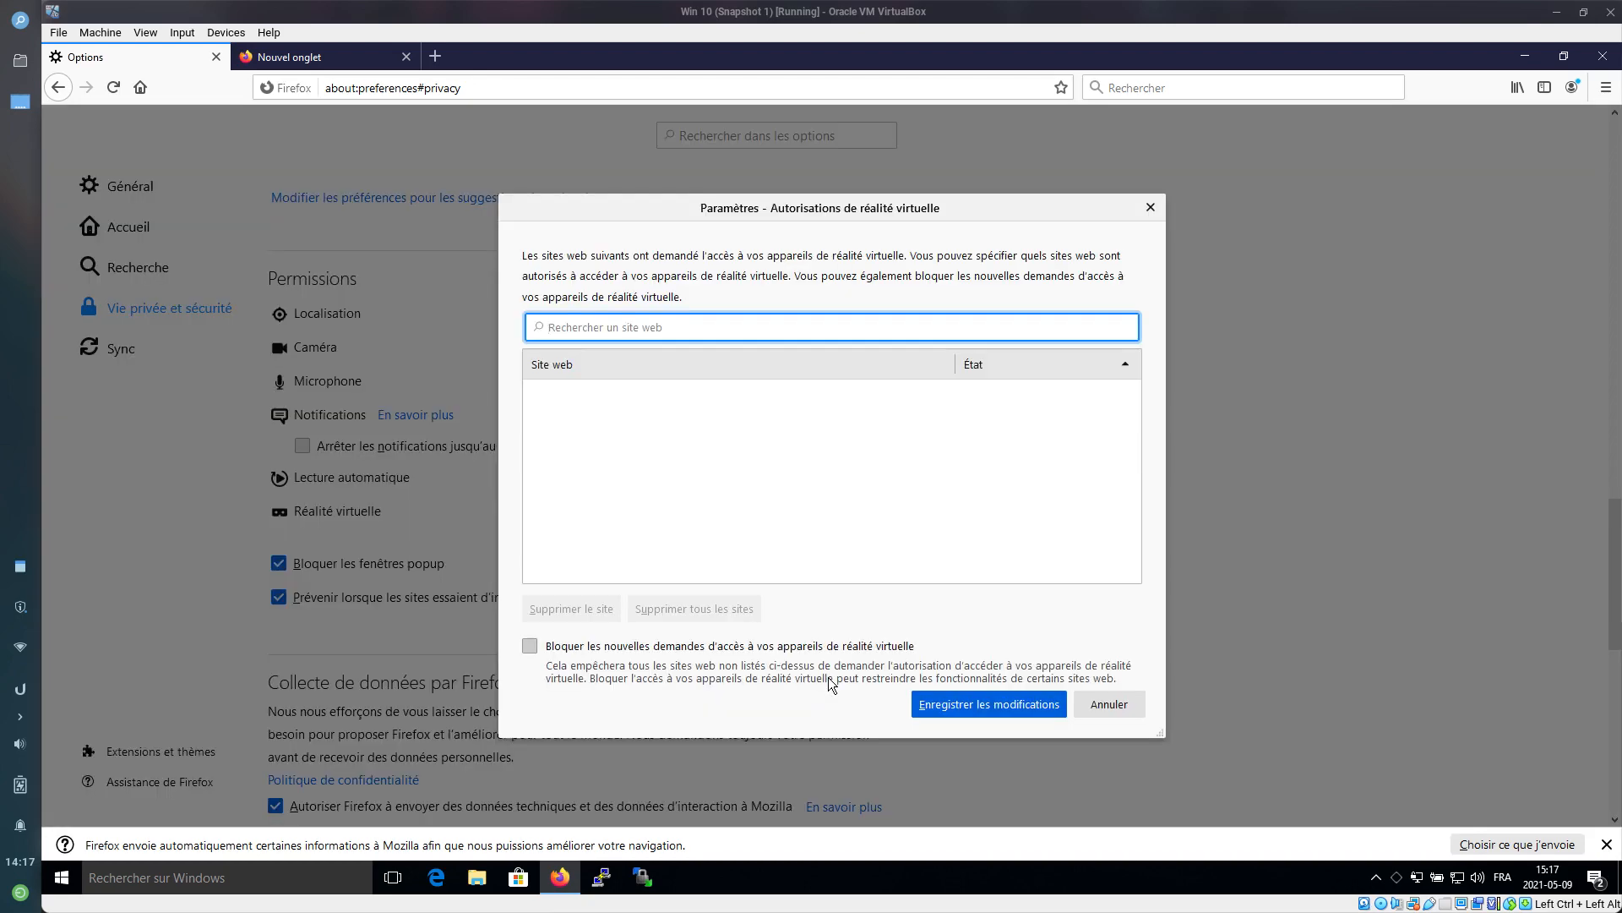
left_click(730, 648)
left_click(988, 703)
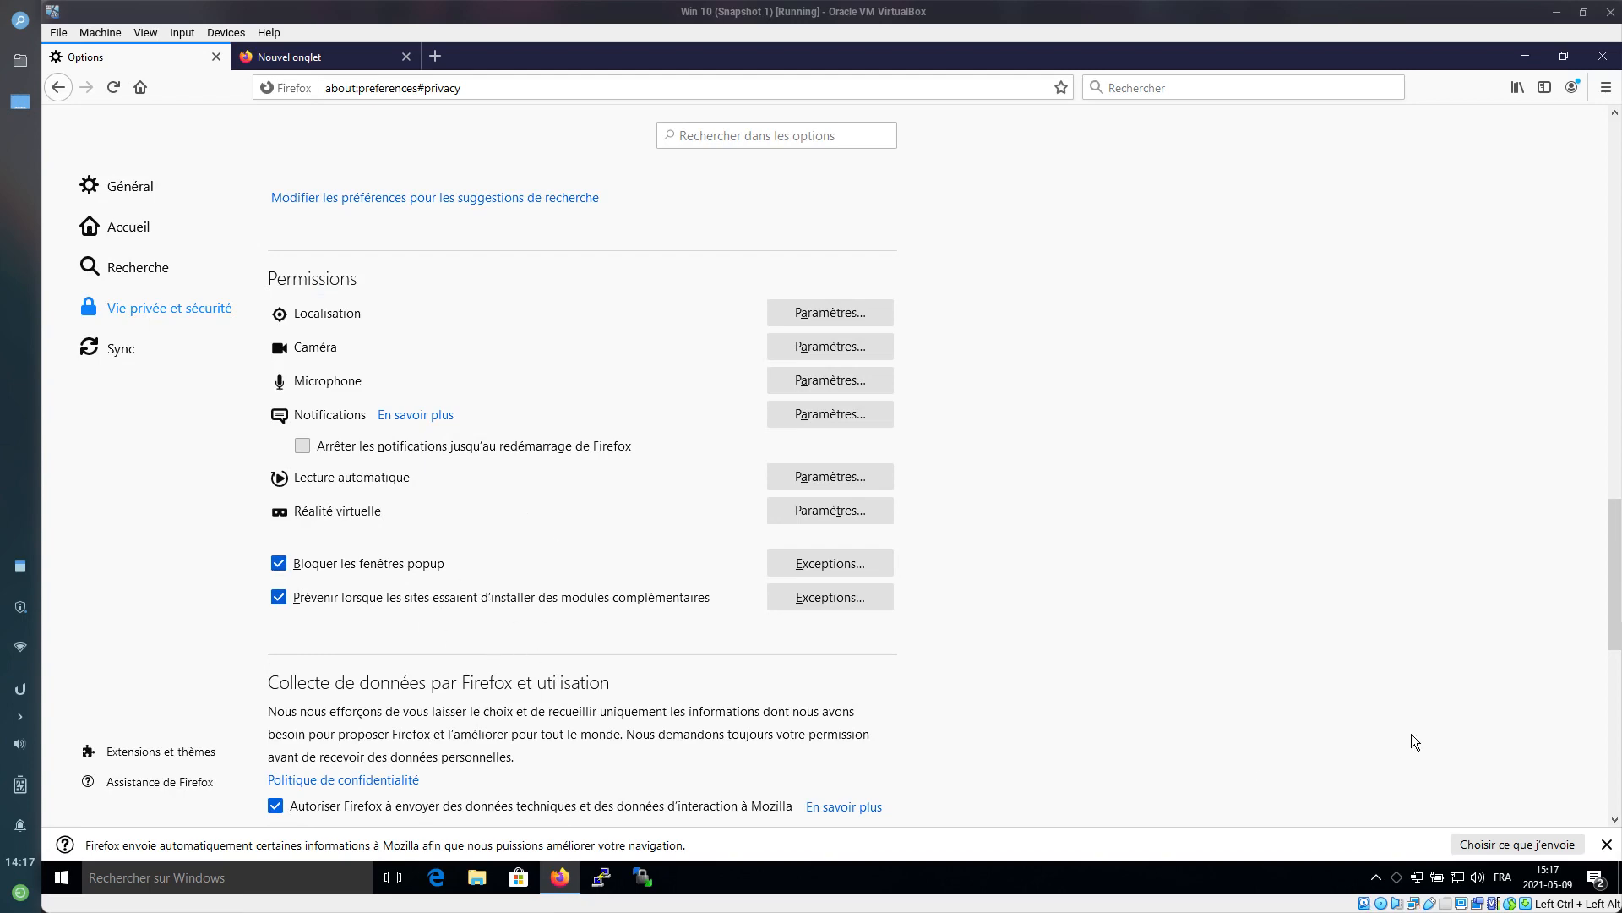
Disable sending technical and interaction data to Mozilla and disable letting Firefox install and run studies
scroll(1618, 659, "down", 5)
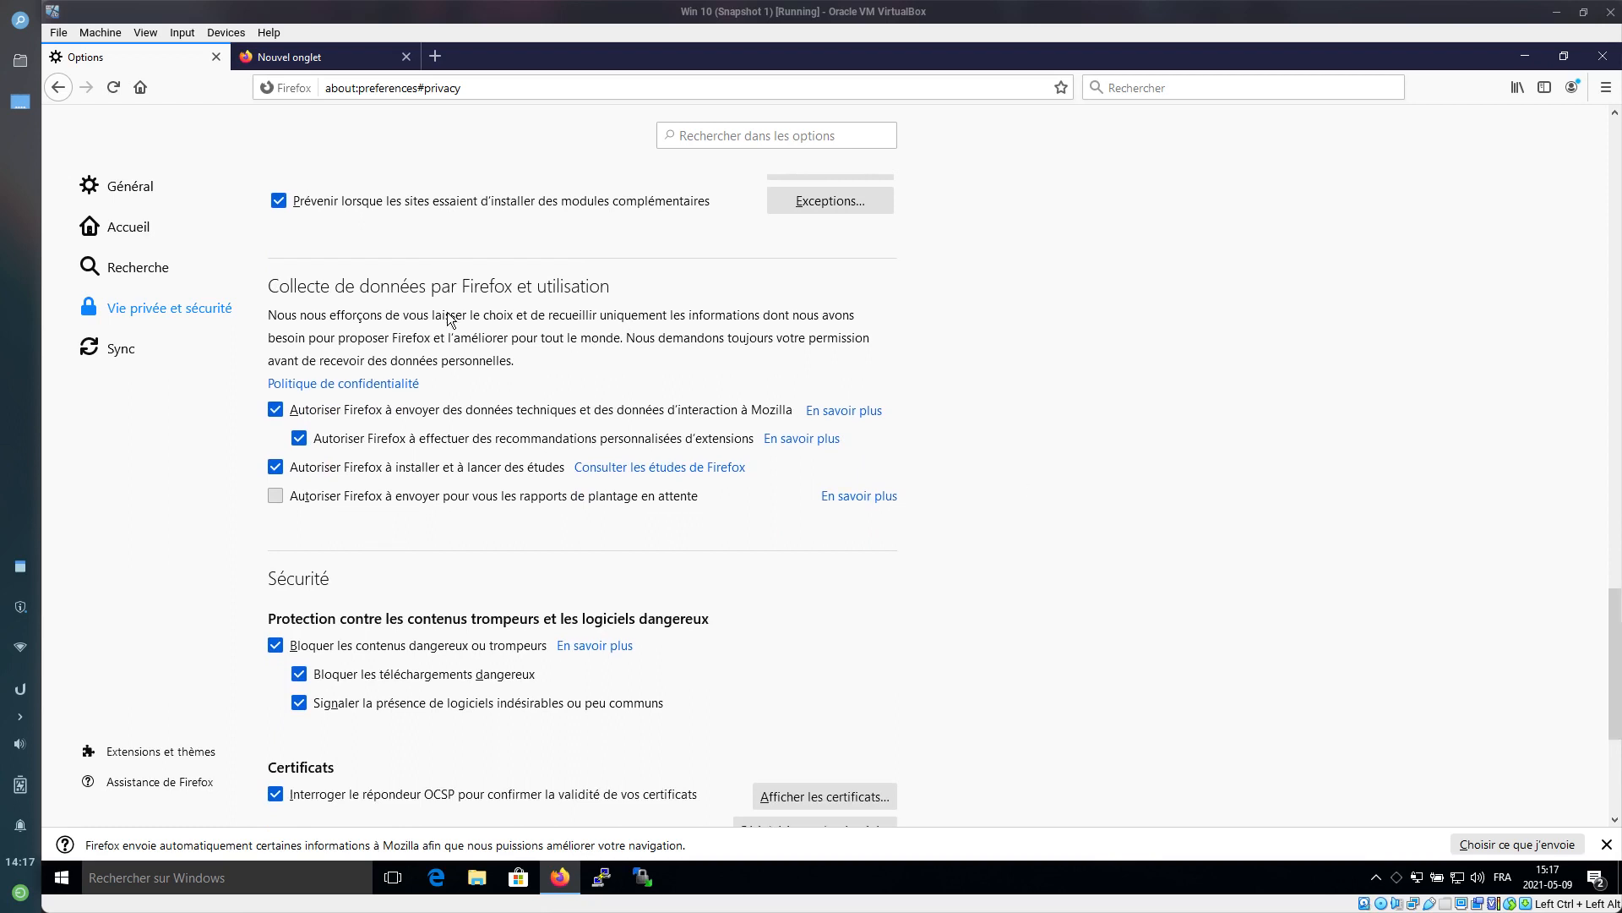
left_click(447, 415)
left_click(376, 516)
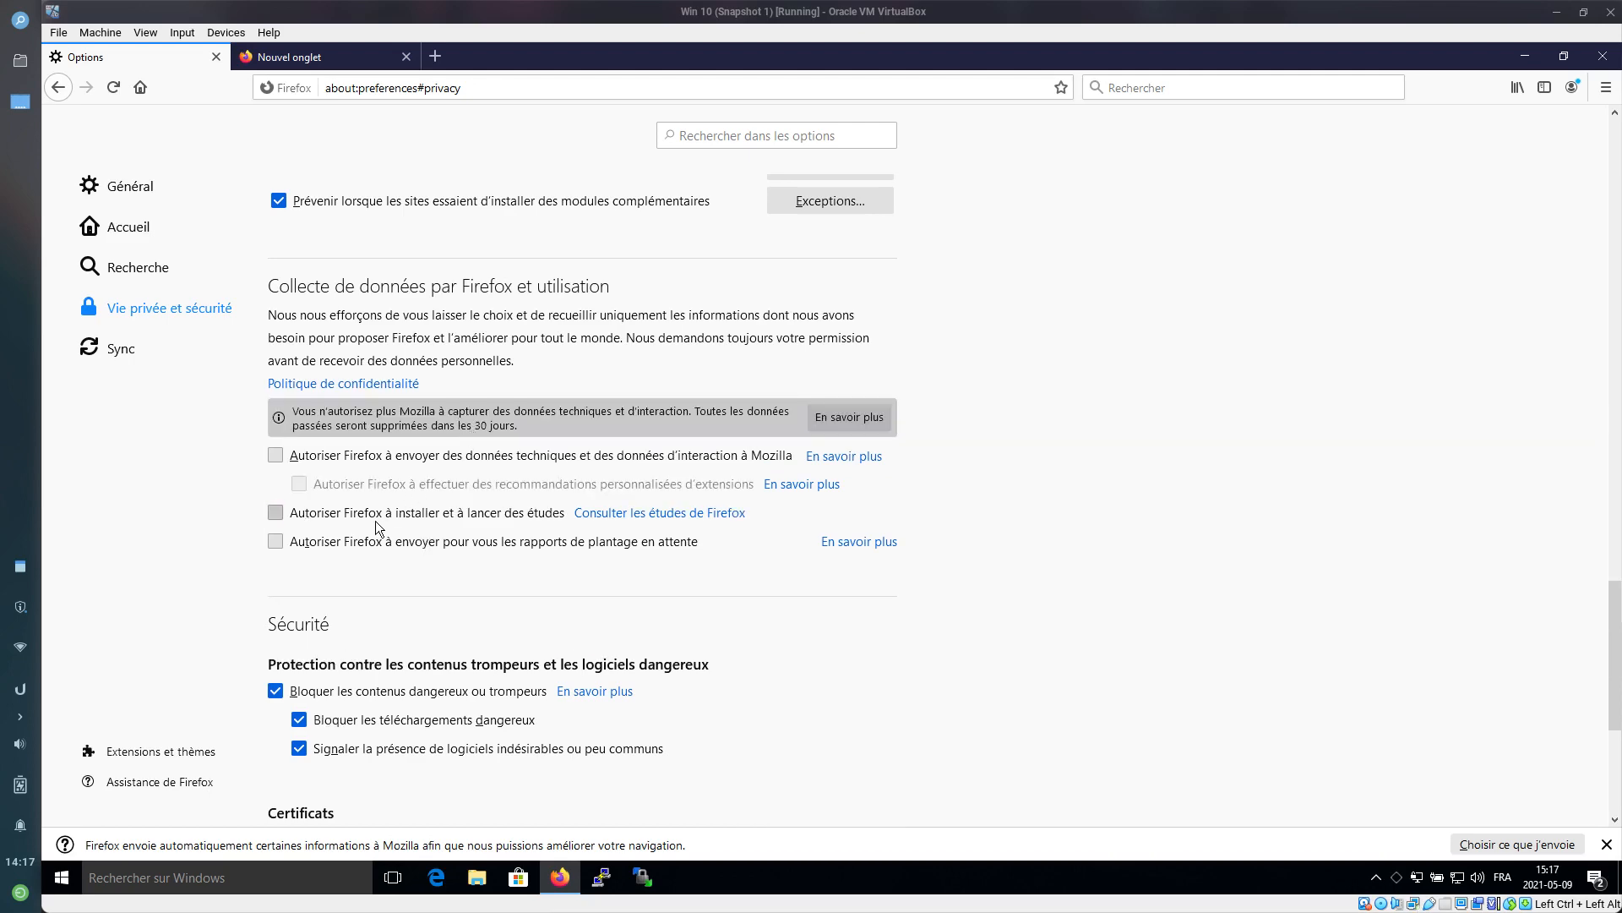
left_click_drag(1612, 598, 1605, 678)
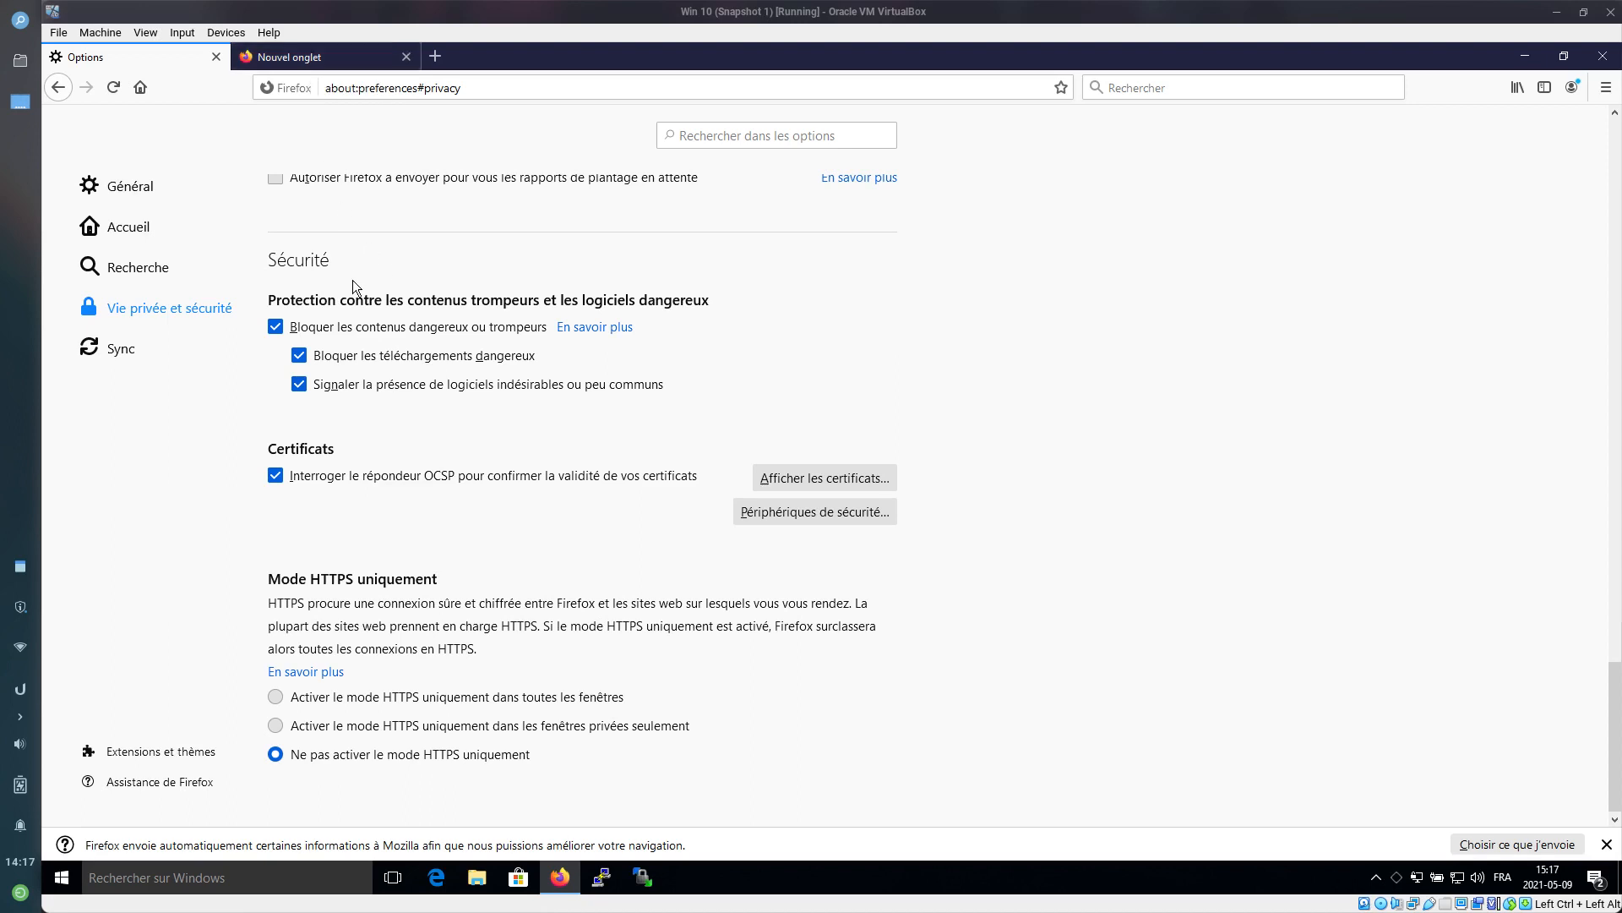
mouse_move(1006, 905)
key("alt+Tab")
key("alt+Tab")
key("alt+Tab")
key("alt+Tab")
key("alt+Tab")
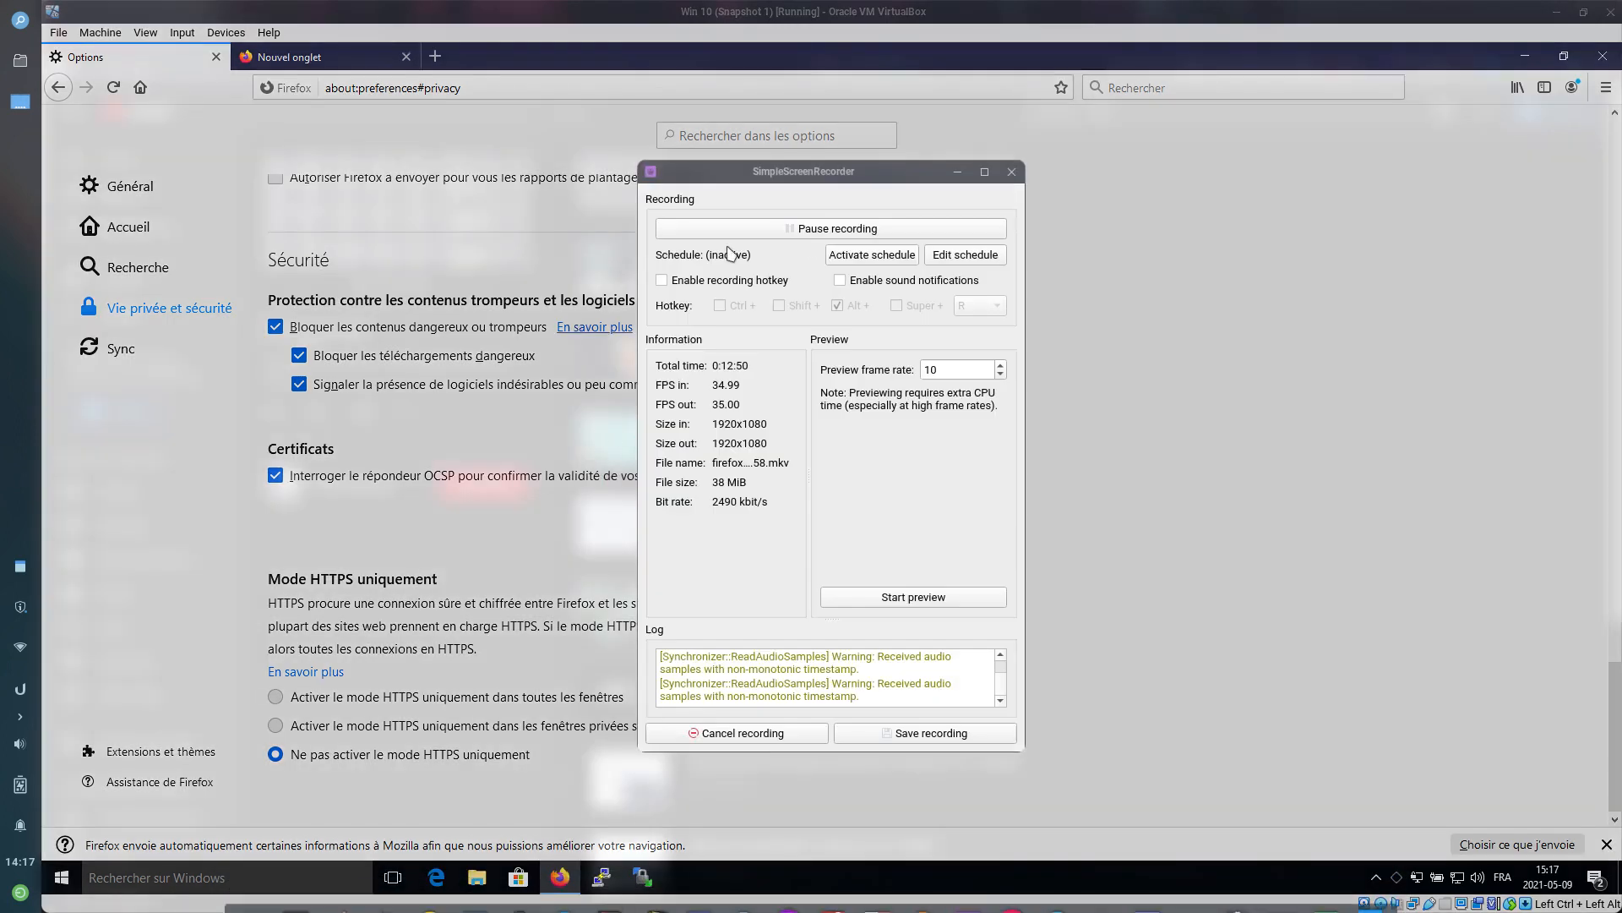
left_click(806, 235)
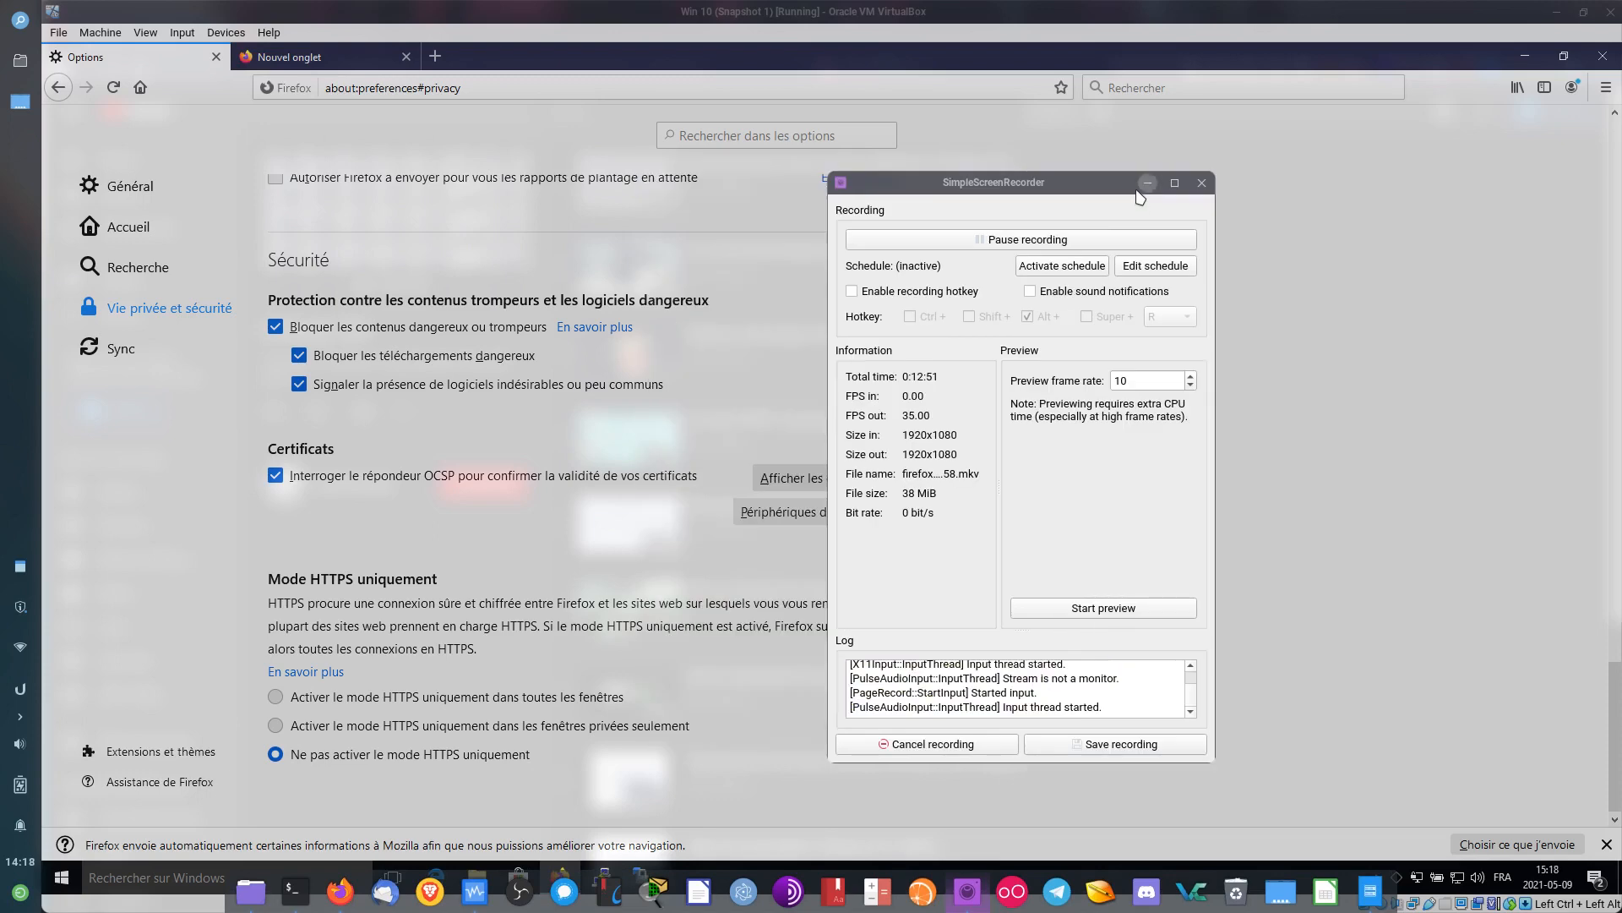
left_click(1143, 187)
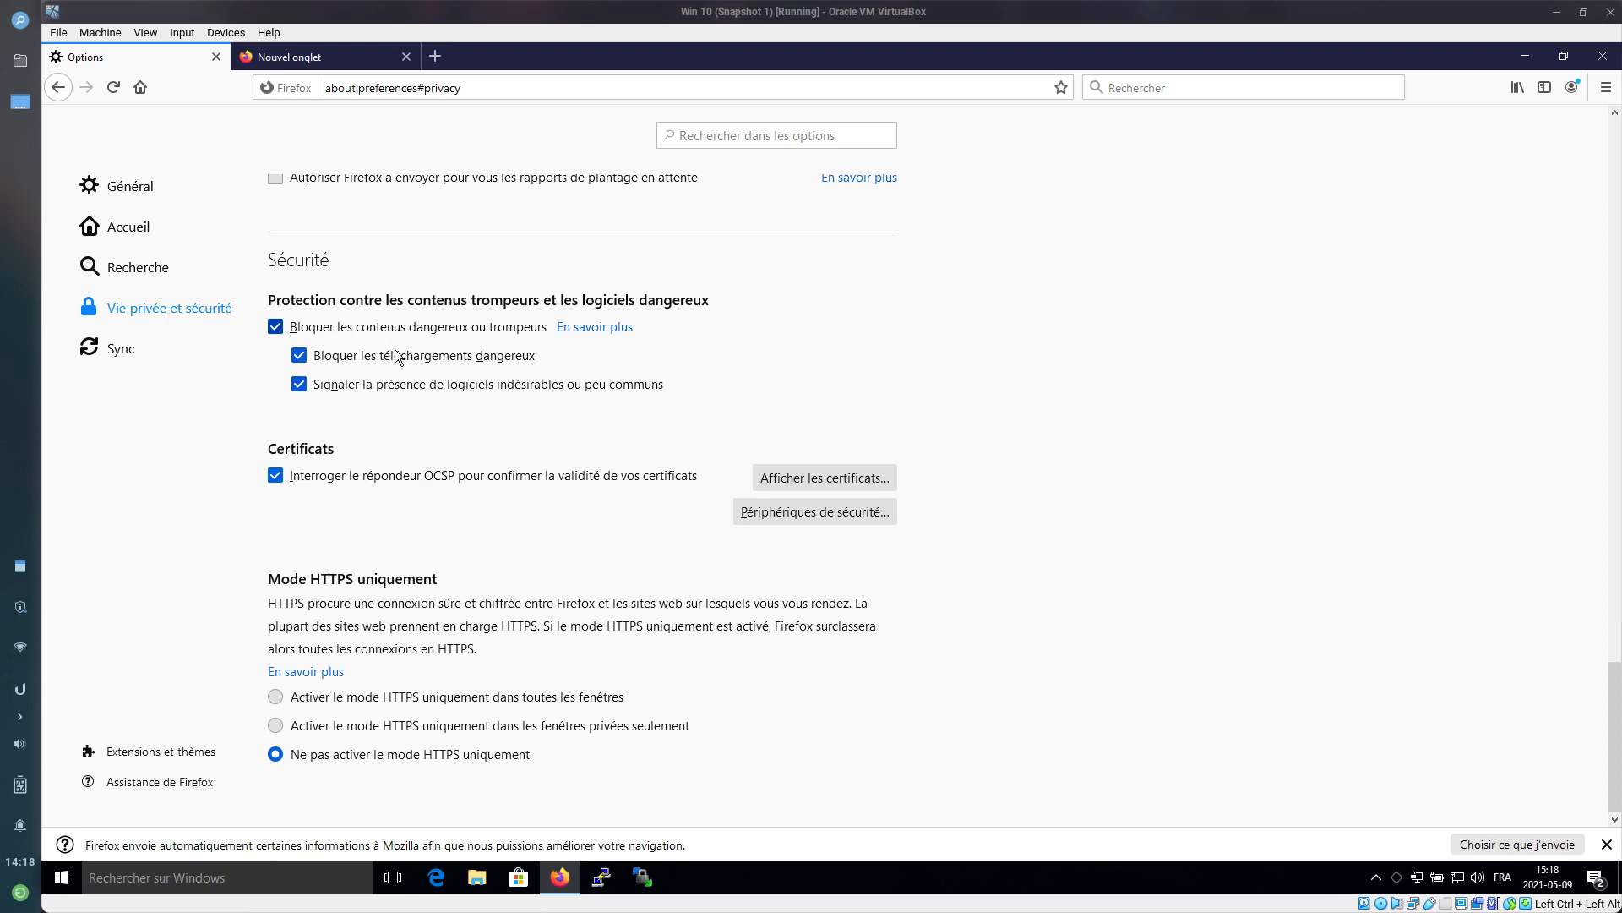
Disable Bloquer les contenus dangereux ou trompeurs and enable HTTPS-only mode in all windows
left_click(325, 329)
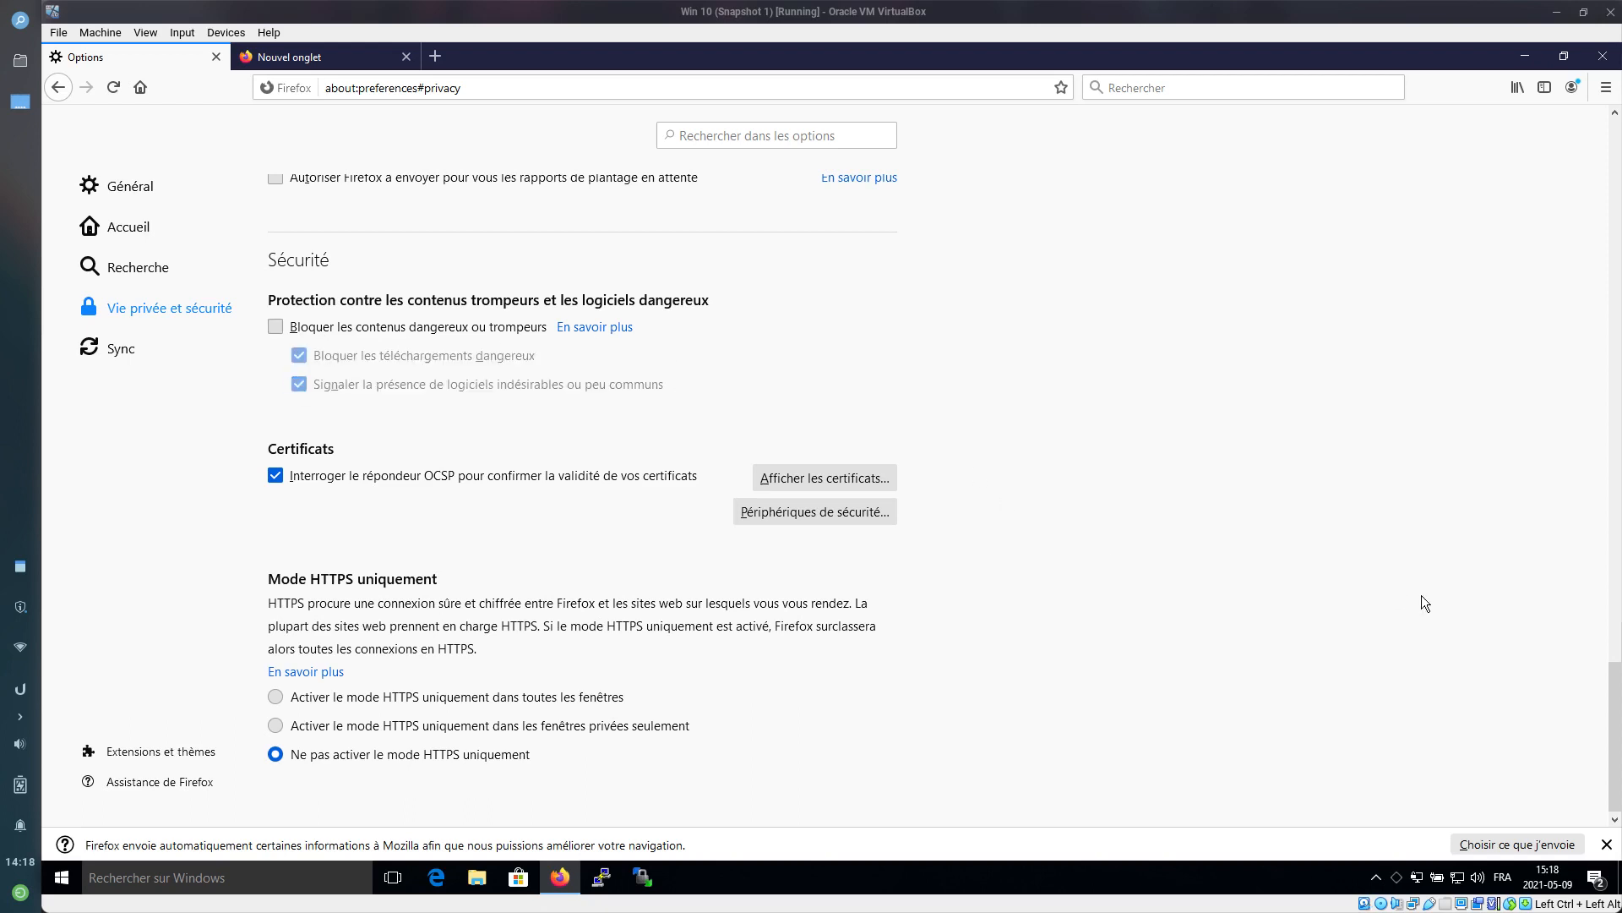
left_click_drag(1615, 675, 1614, 677)
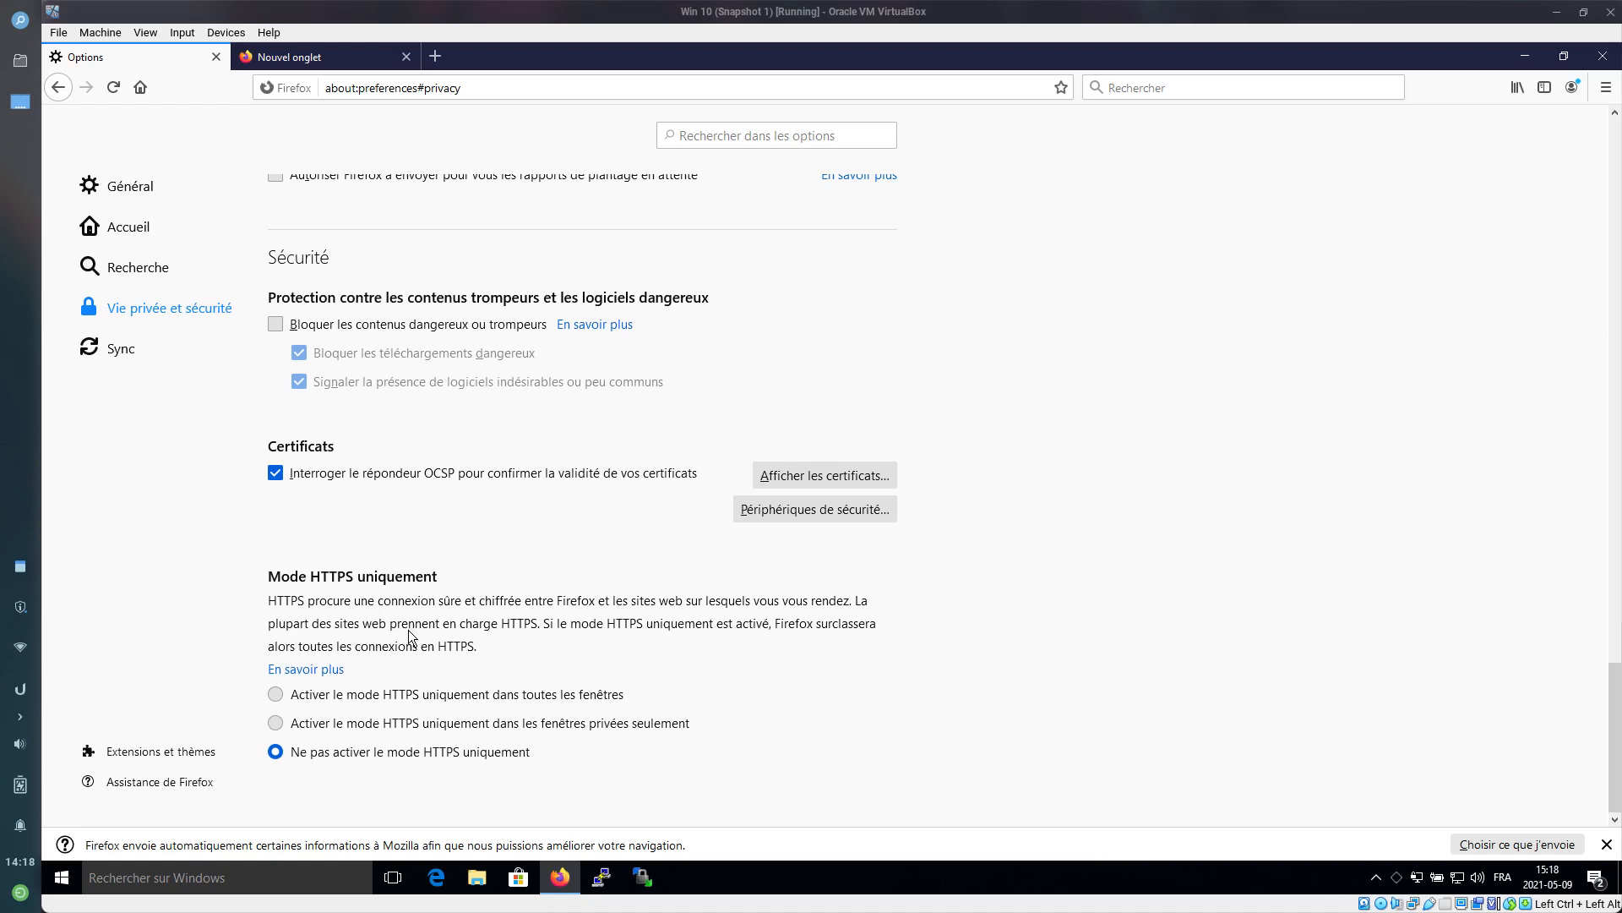
left_click(473, 697)
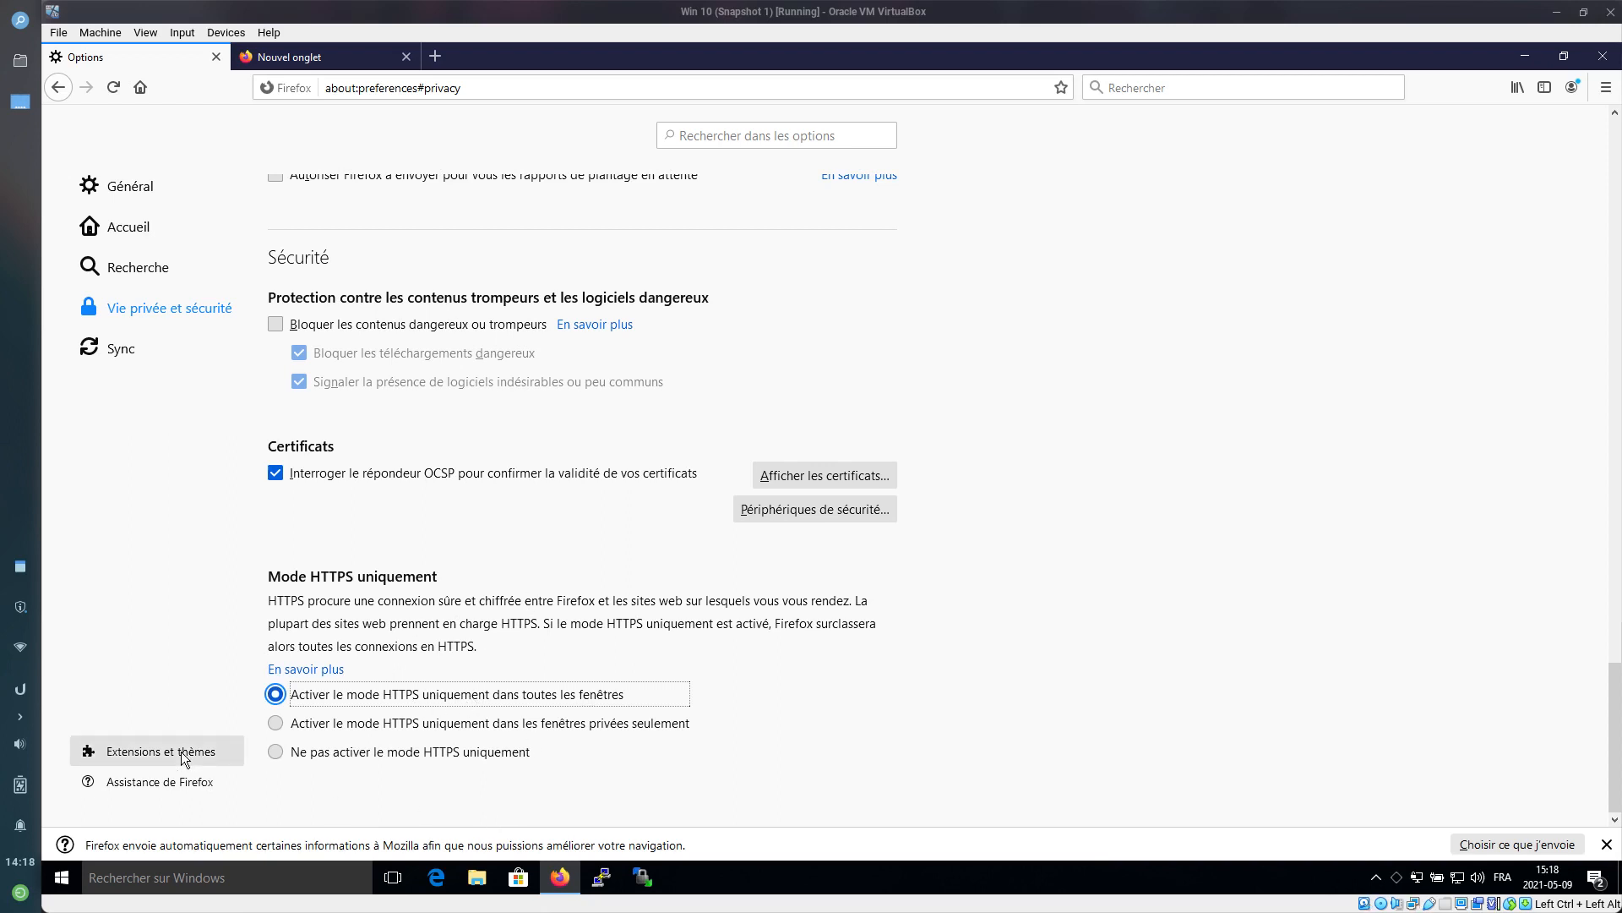
Look through the Sync, Général, Accueil and Recherche sections of the options
left_click(112, 353)
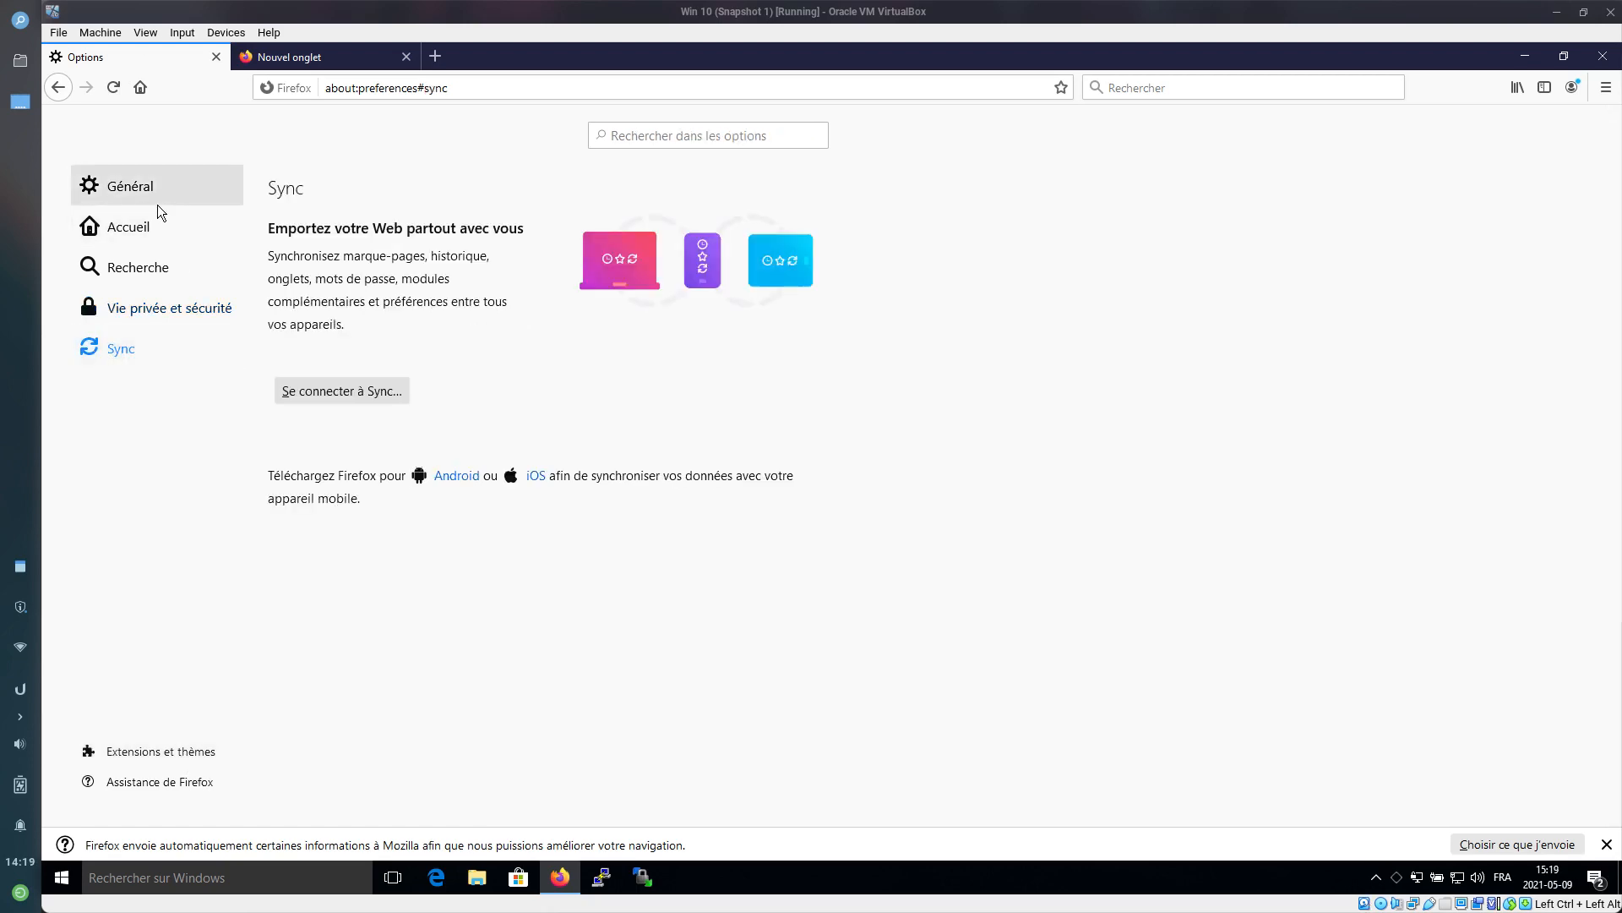
left_click(133, 200)
left_click(146, 233)
left_click(158, 265)
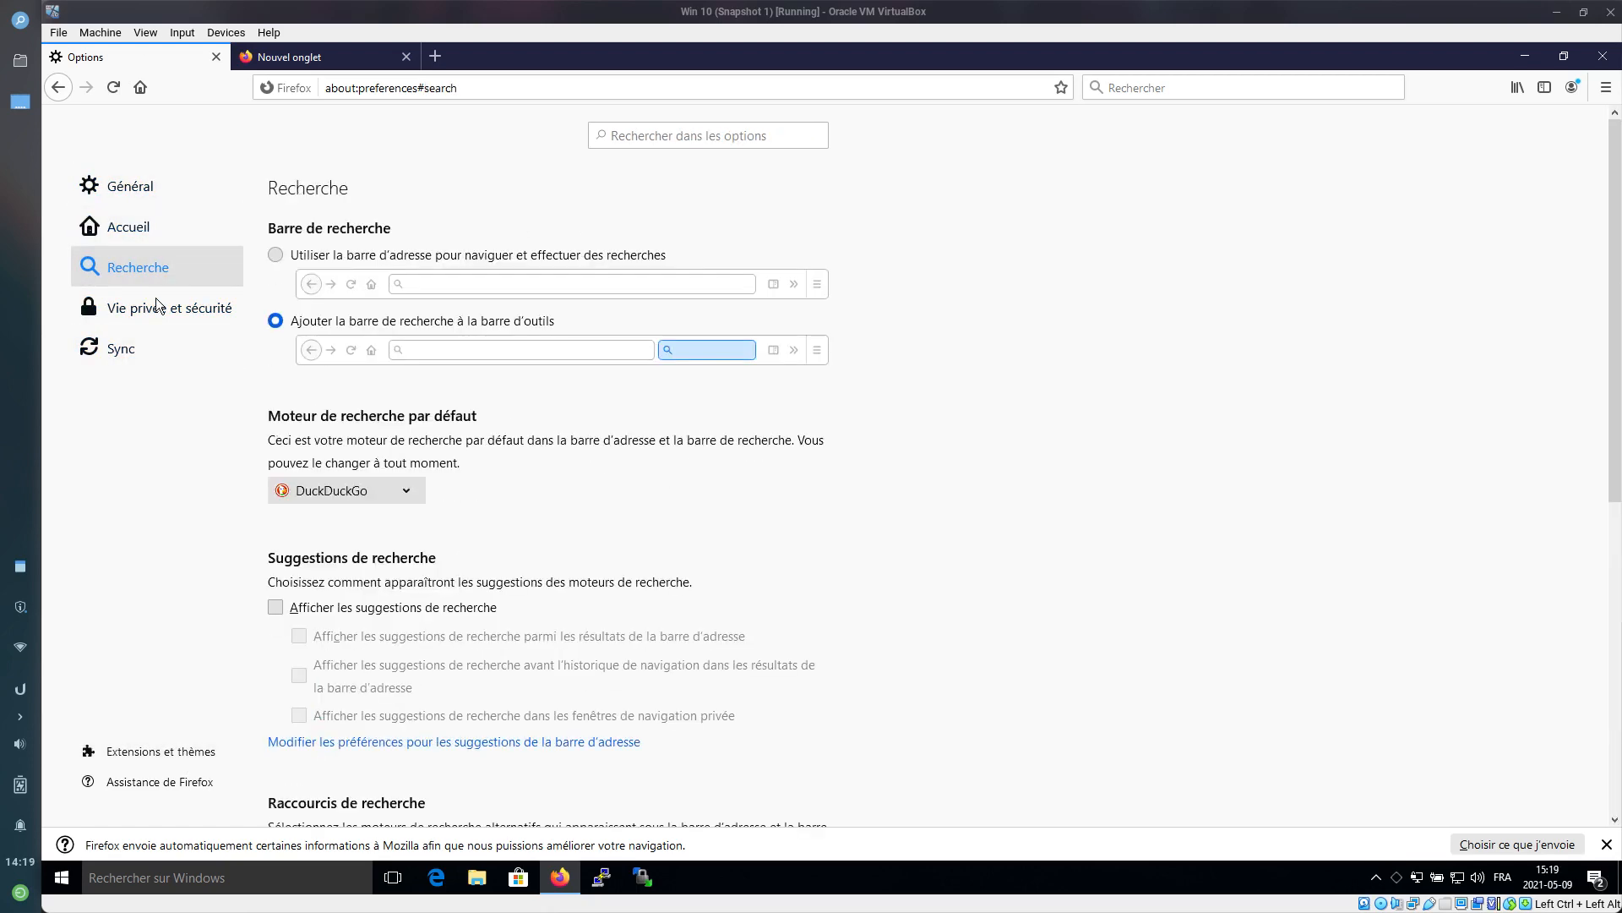
Show the Vie privée et sécurité options, then enter about:config as the address and copy it
left_click(159, 309)
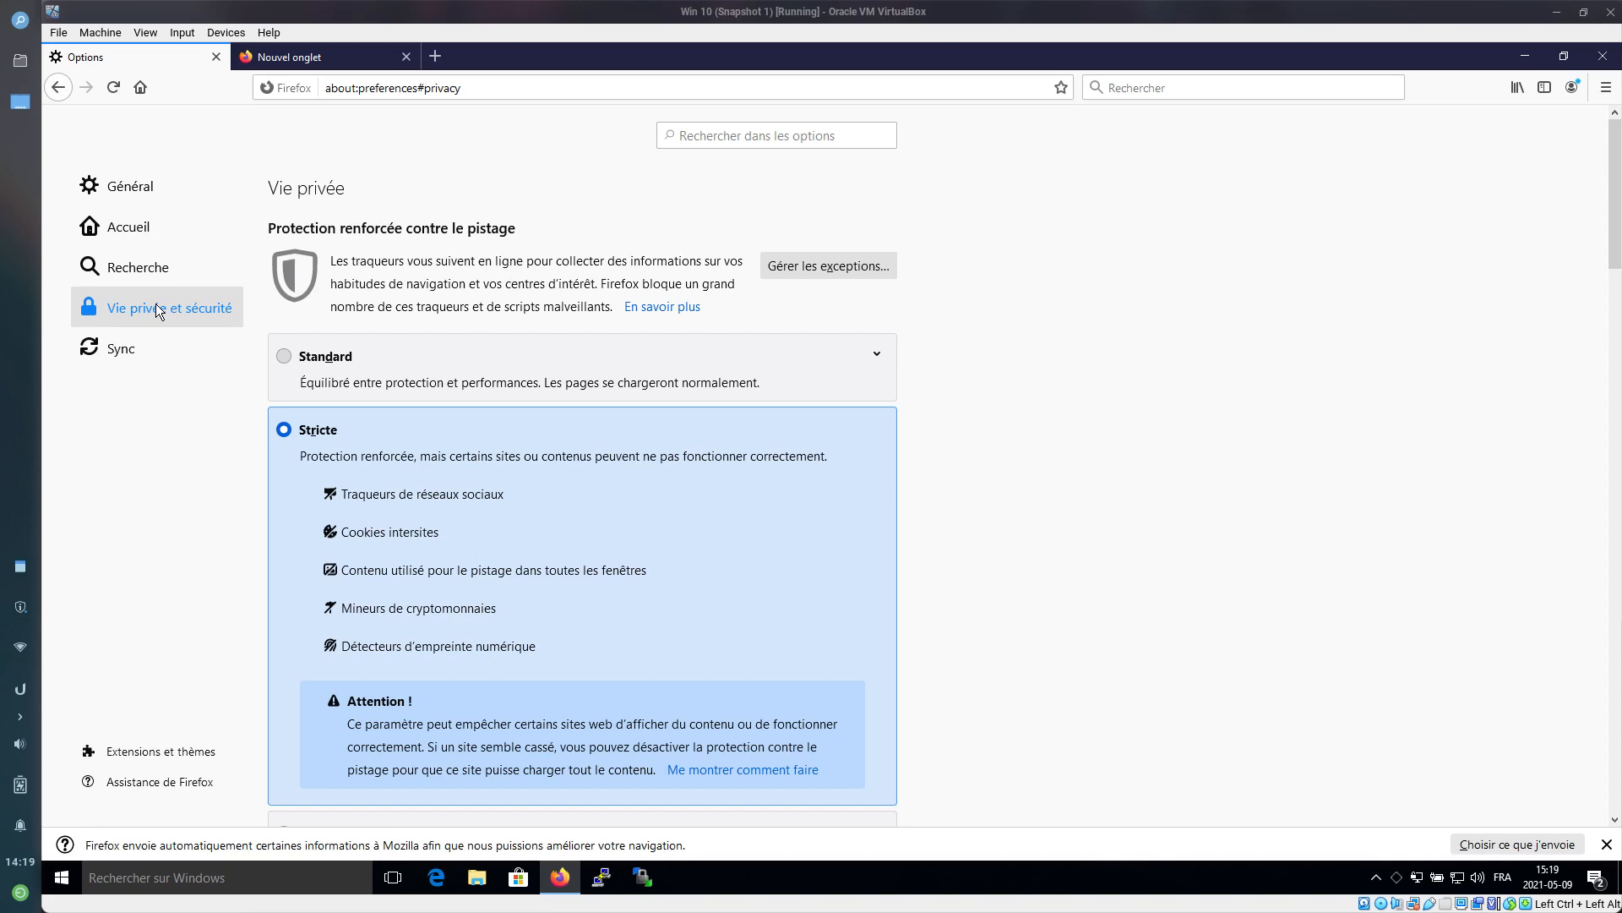
left_click(400, 82)
type("about")
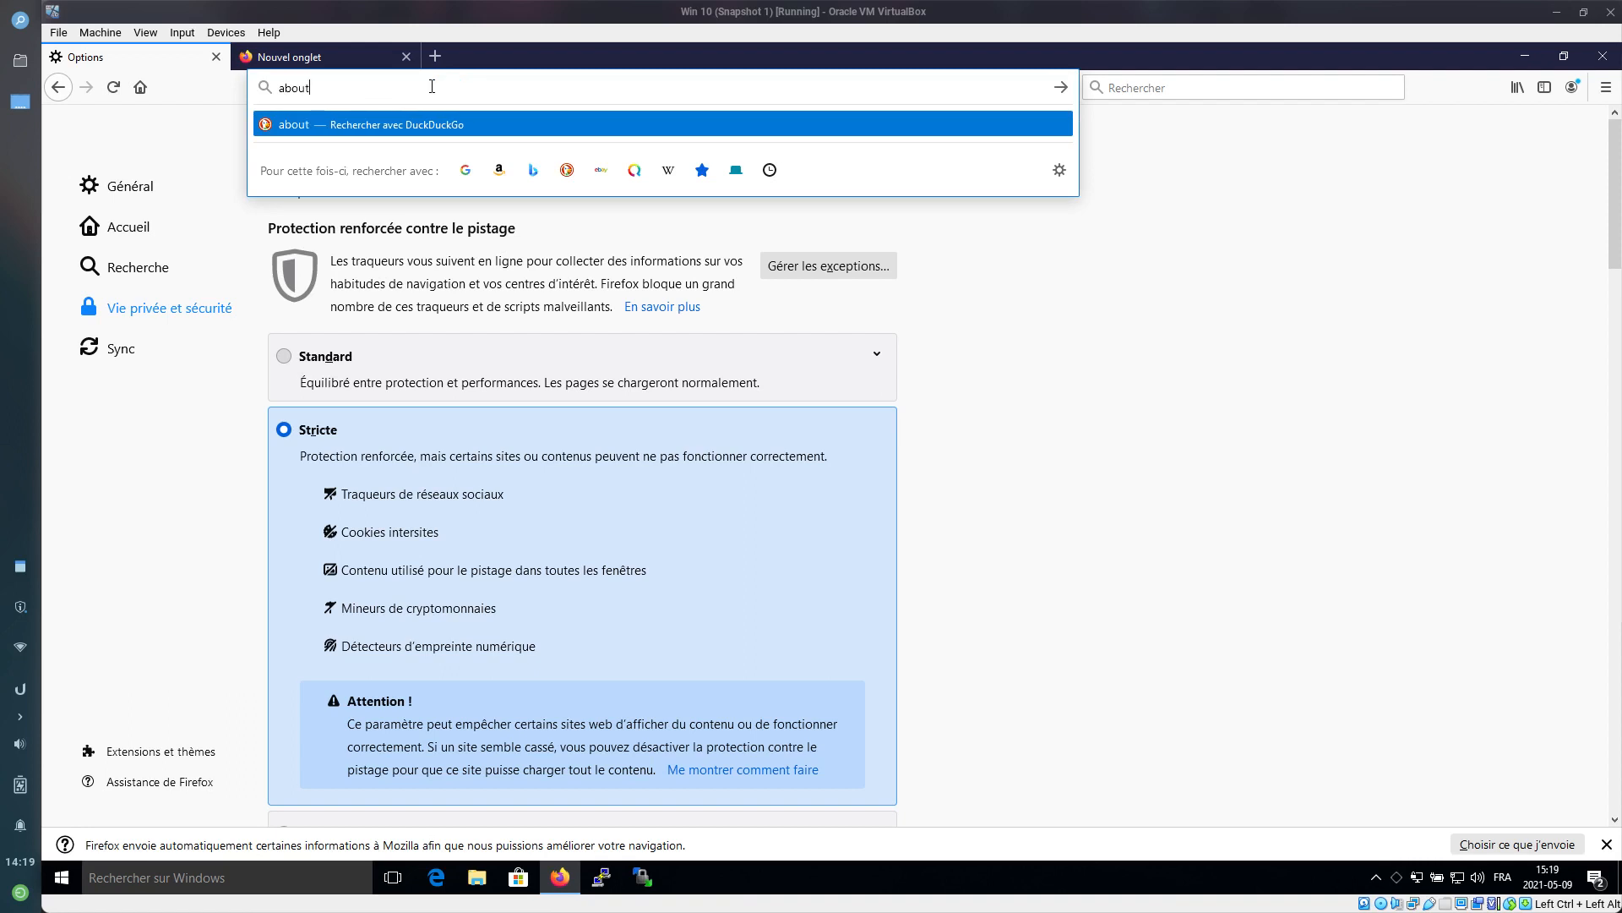
type(":config")
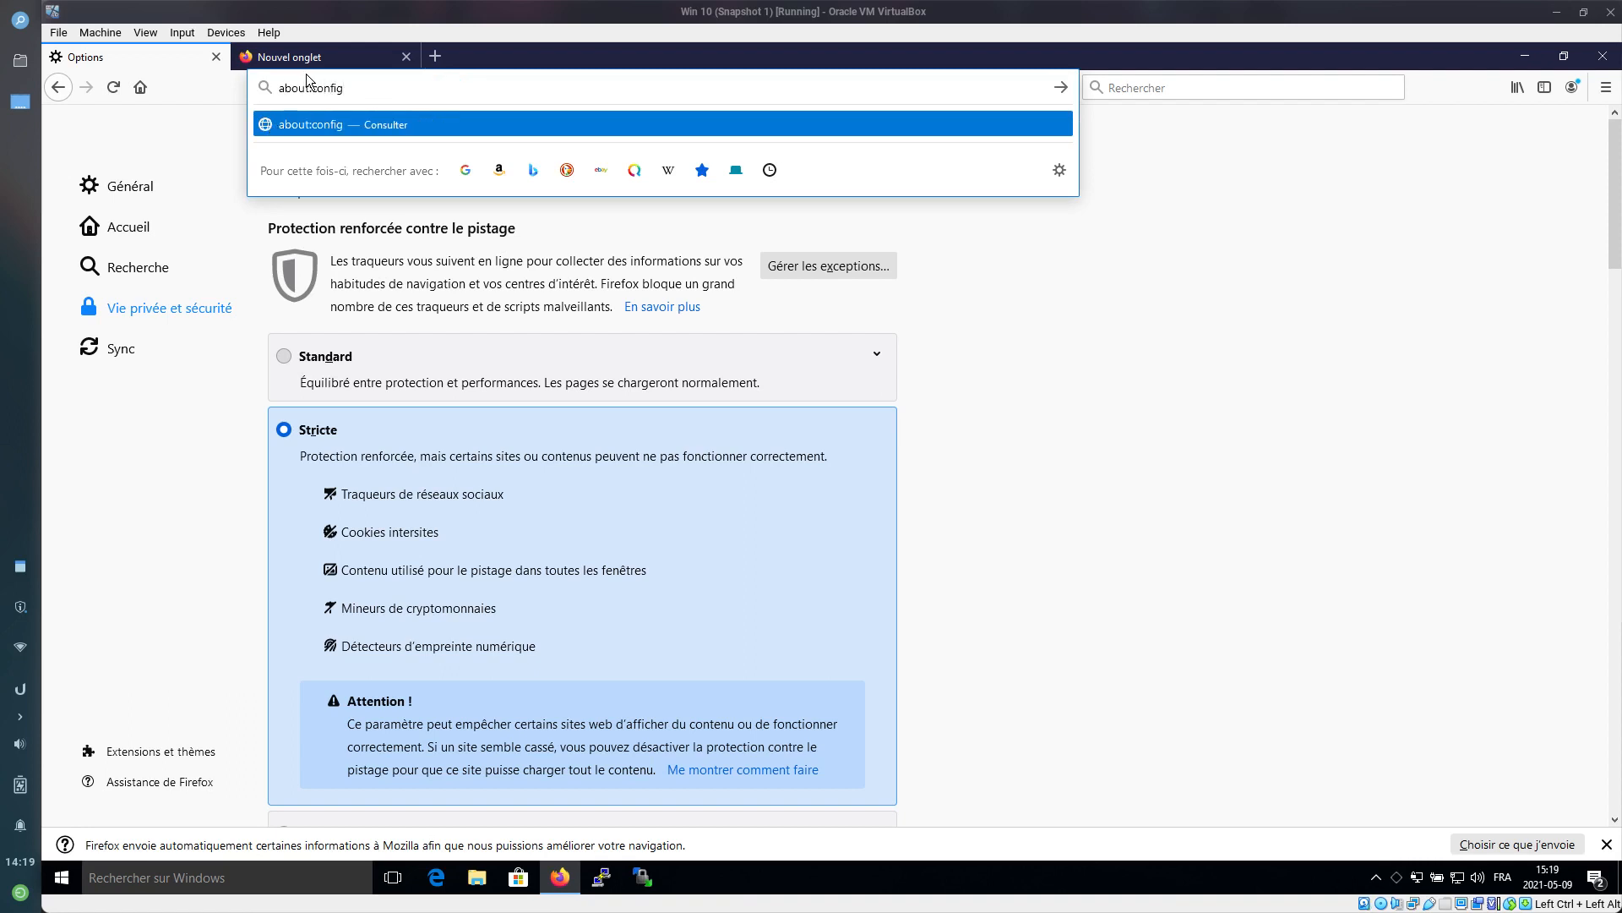
left_click_drag(278, 82, 347, 77)
key("ctrl+c")
Switch to the terminal, paste about:config at the prompt of a new session and enlarge the text
key("alt+Tab")
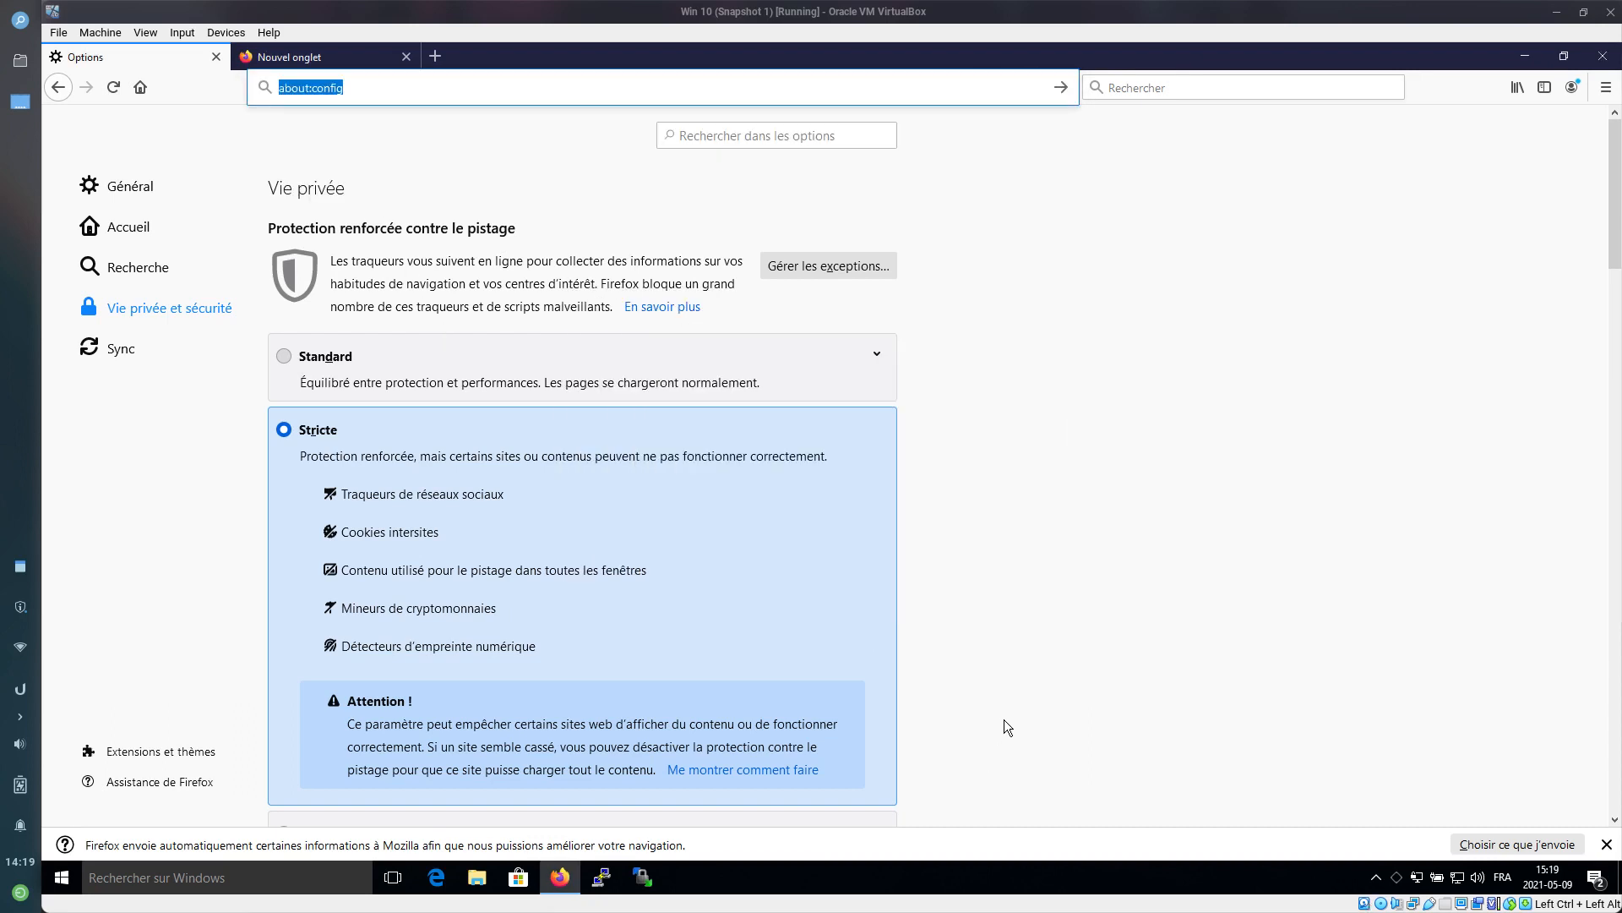
key("alt+Tab")
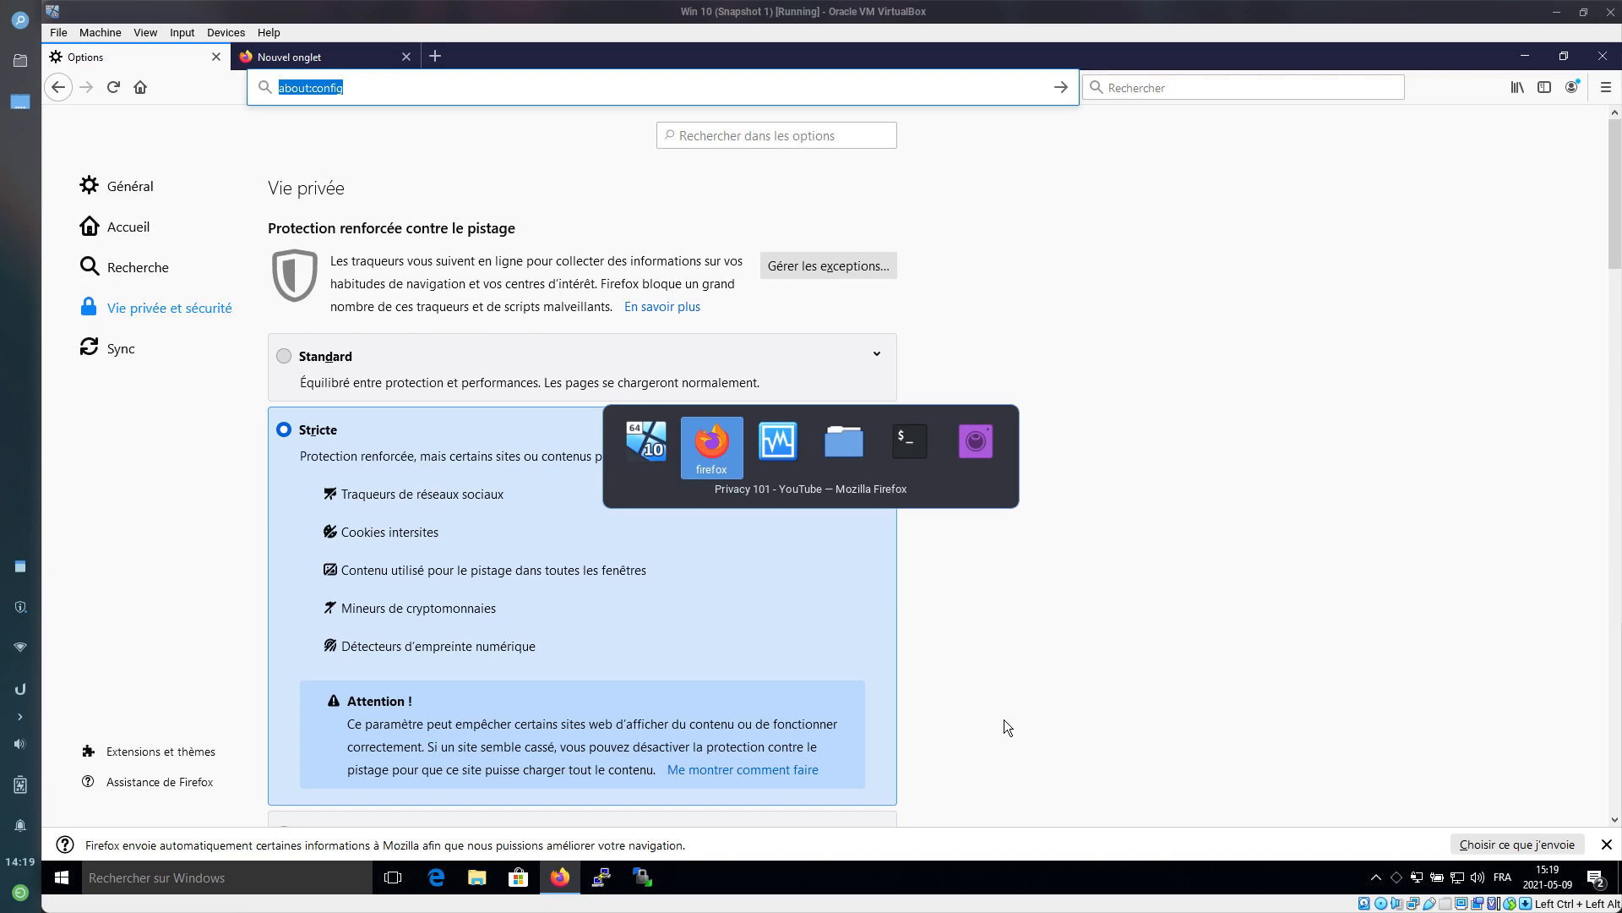
key("alt+Tab")
key("alt+Tab")
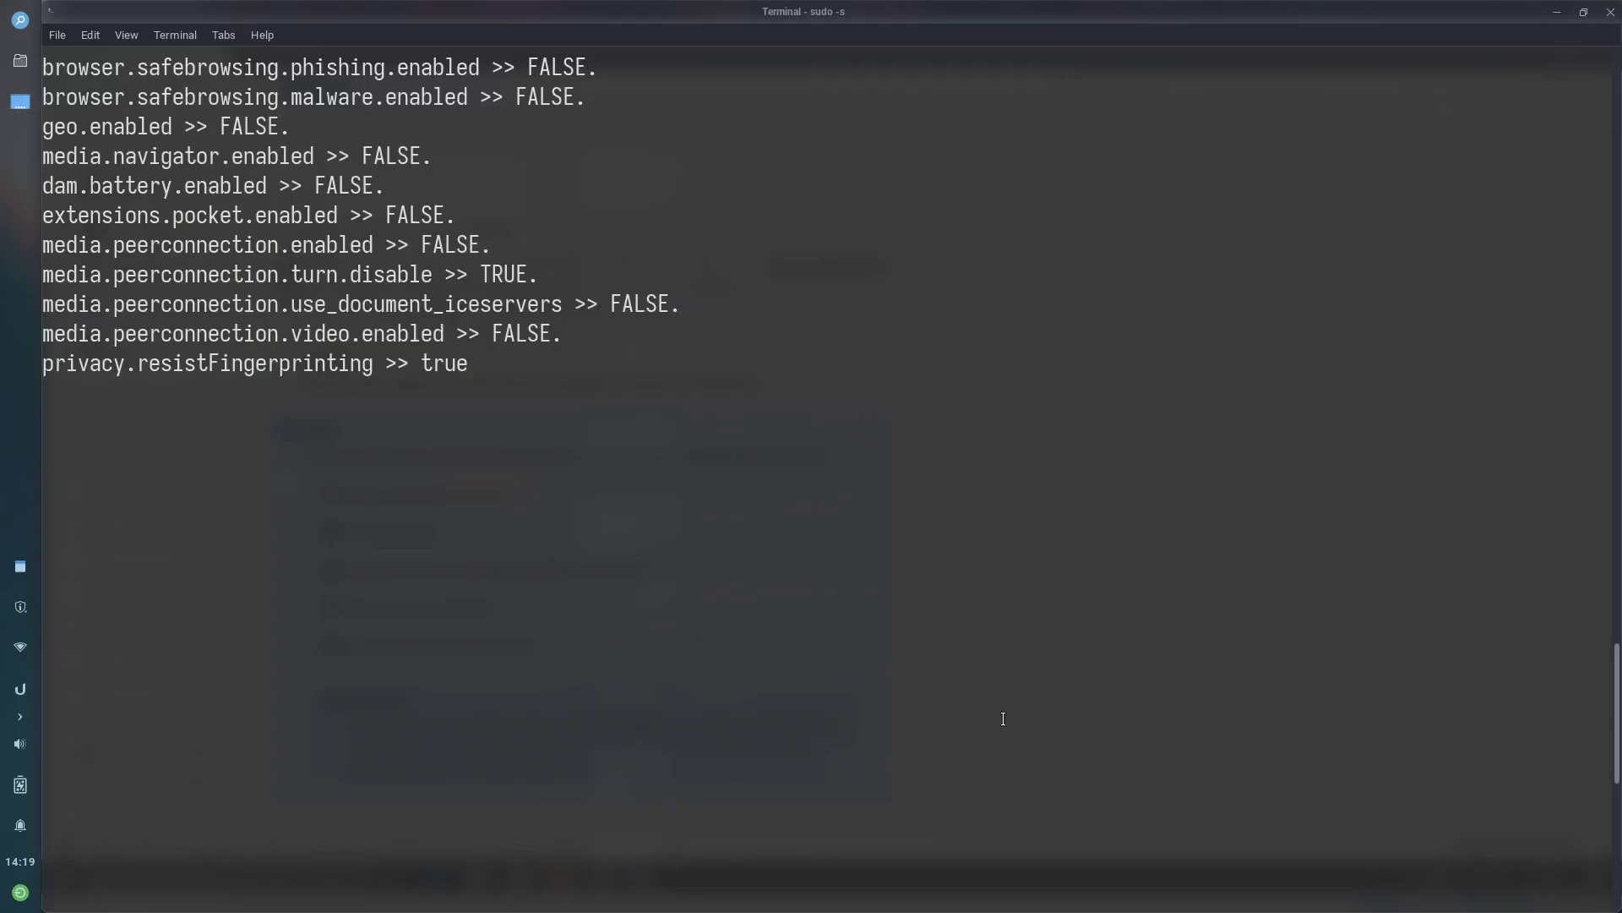
key("ctrl+shift+v")
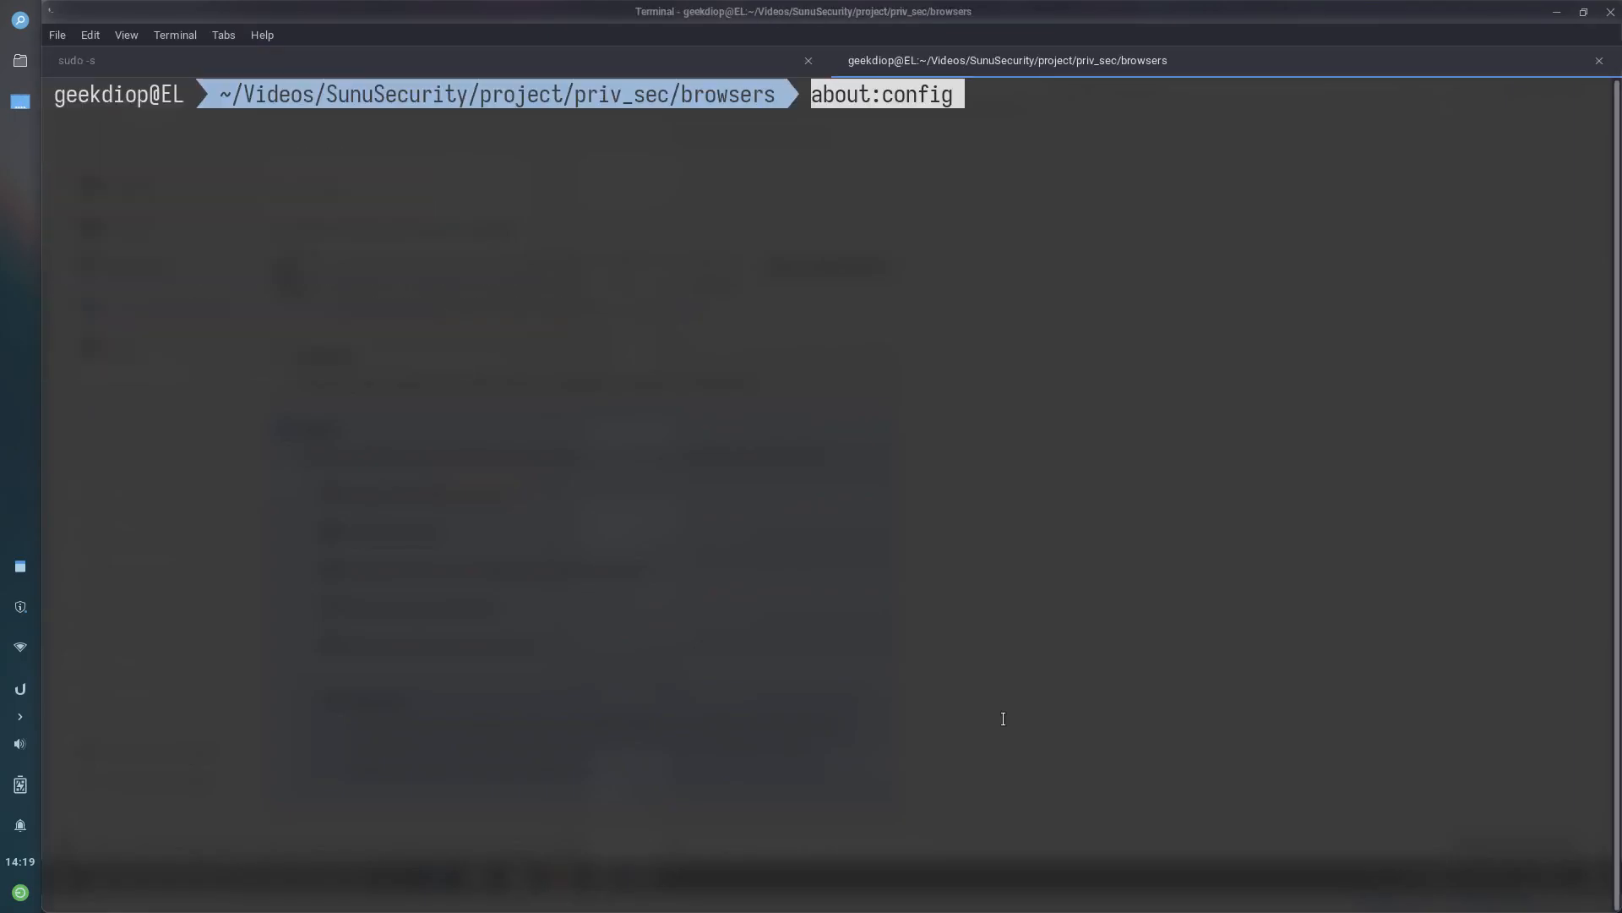
left_click(827, 80)
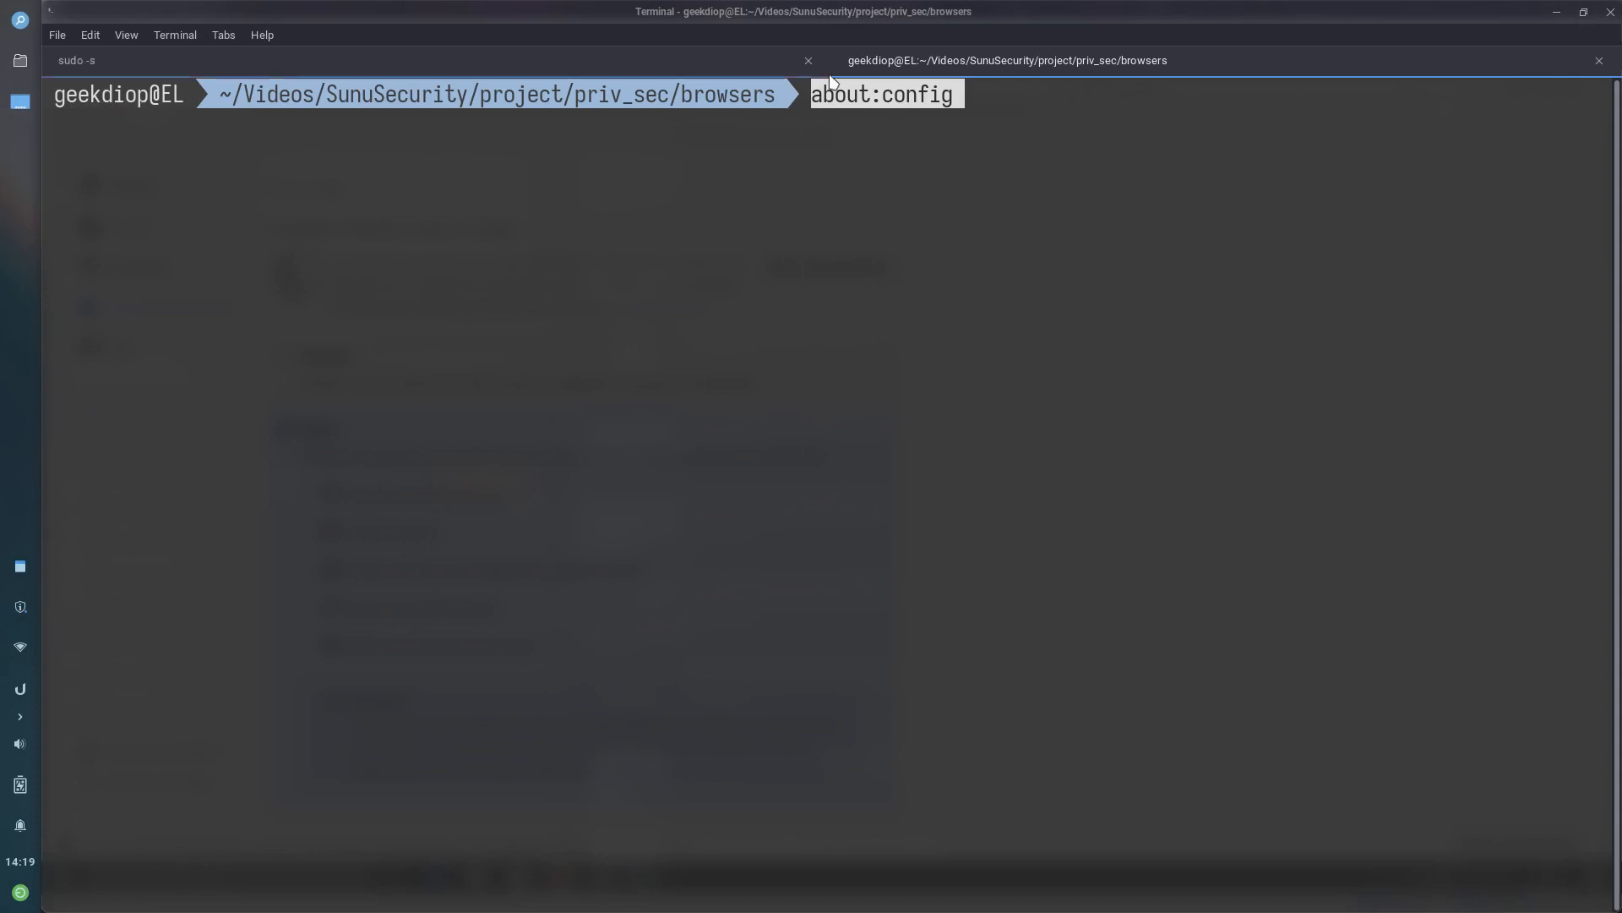
left_click(1043, 55)
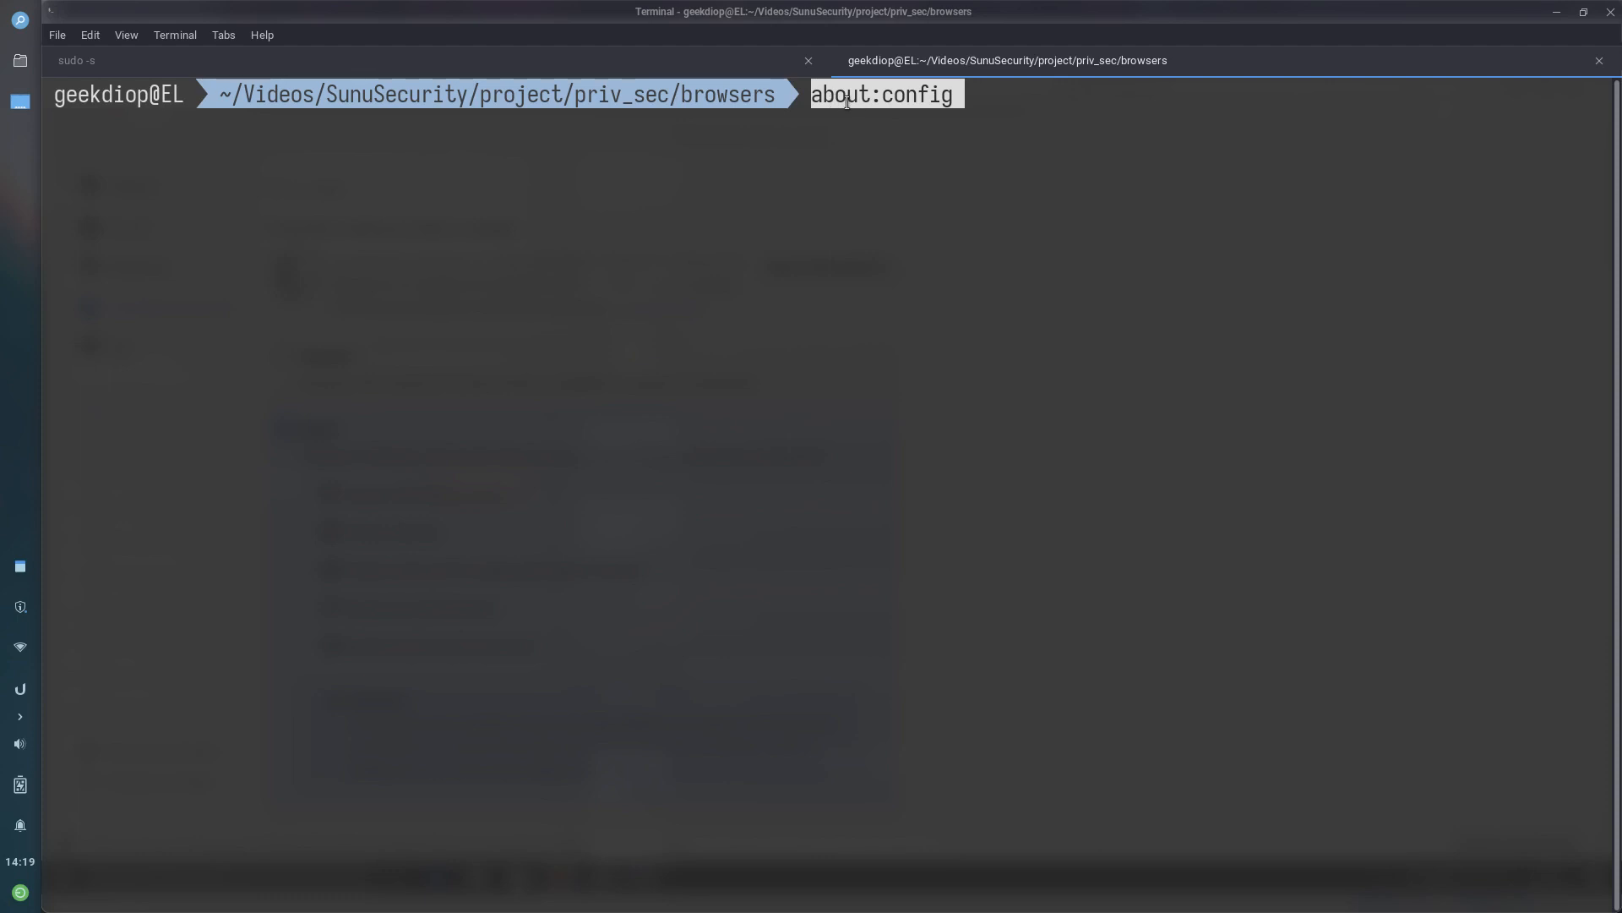
key("ctrl+plus")
key("ctrl+plus")
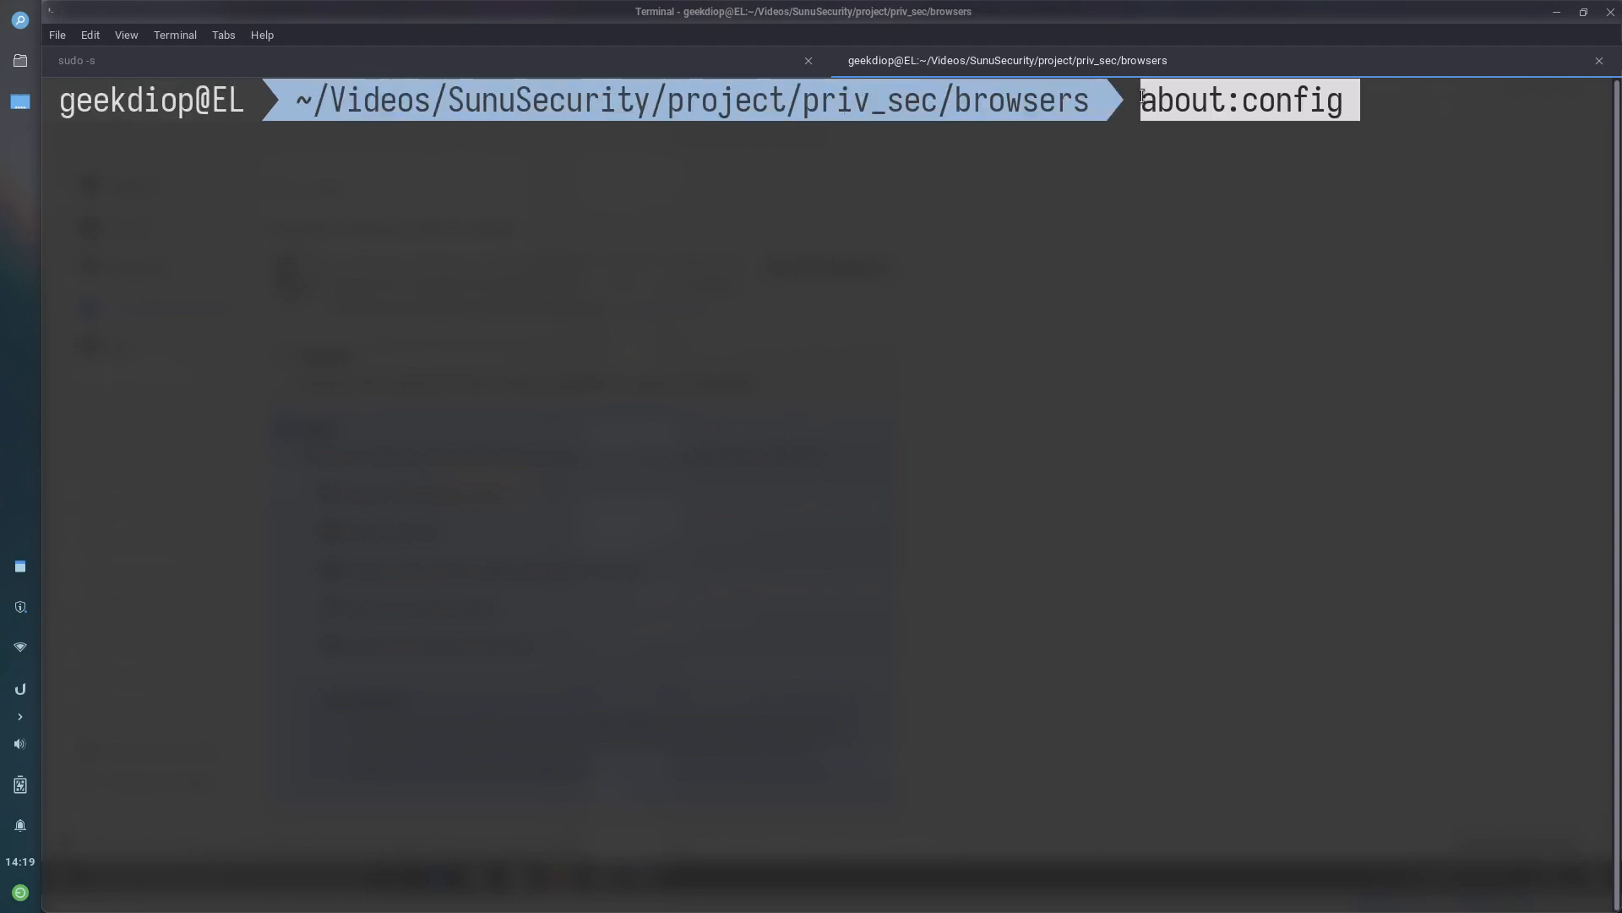
Return to Firefox in the virtual machine, load about:config and accept the risk to reach the advanced preferences
key("alt+Tab")
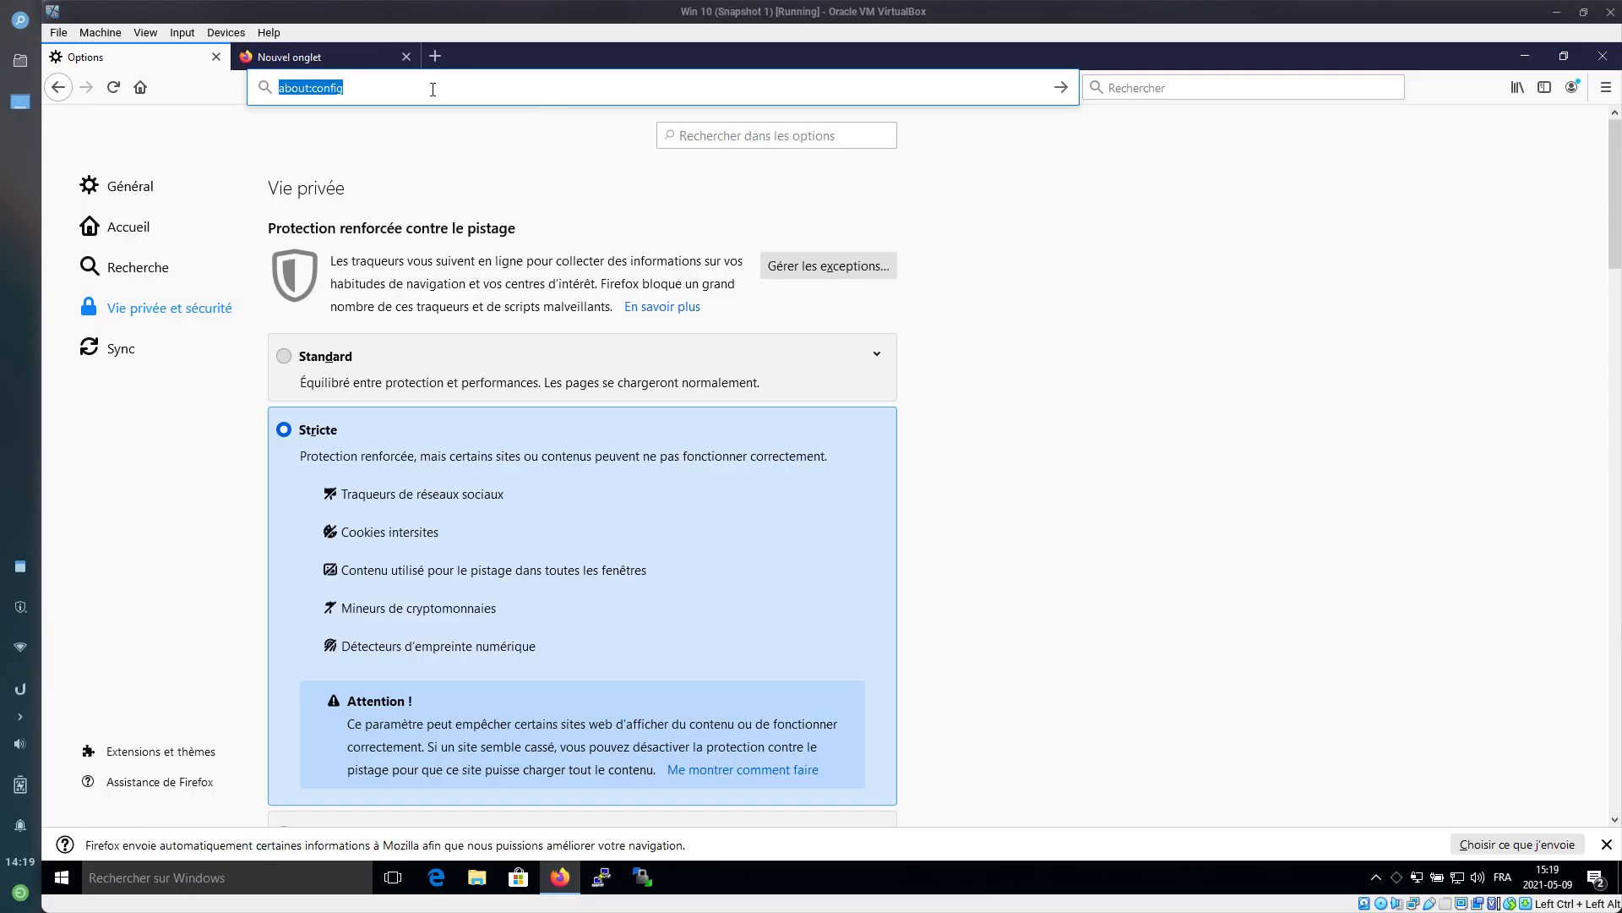
left_click(432, 89)
key("Return")
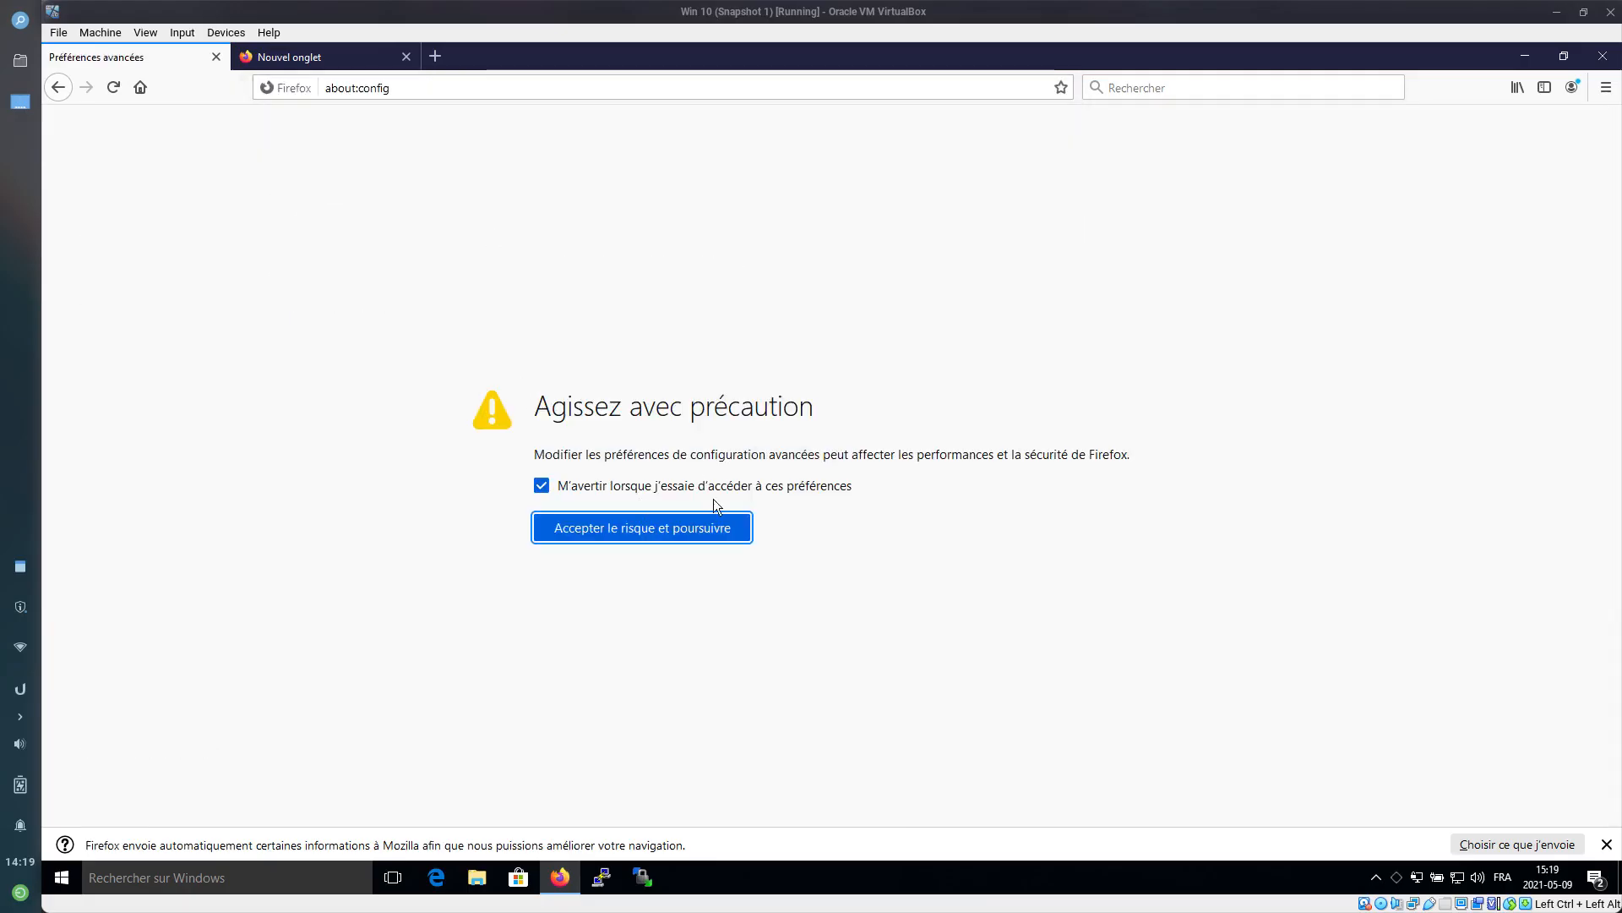
left_click(631, 529)
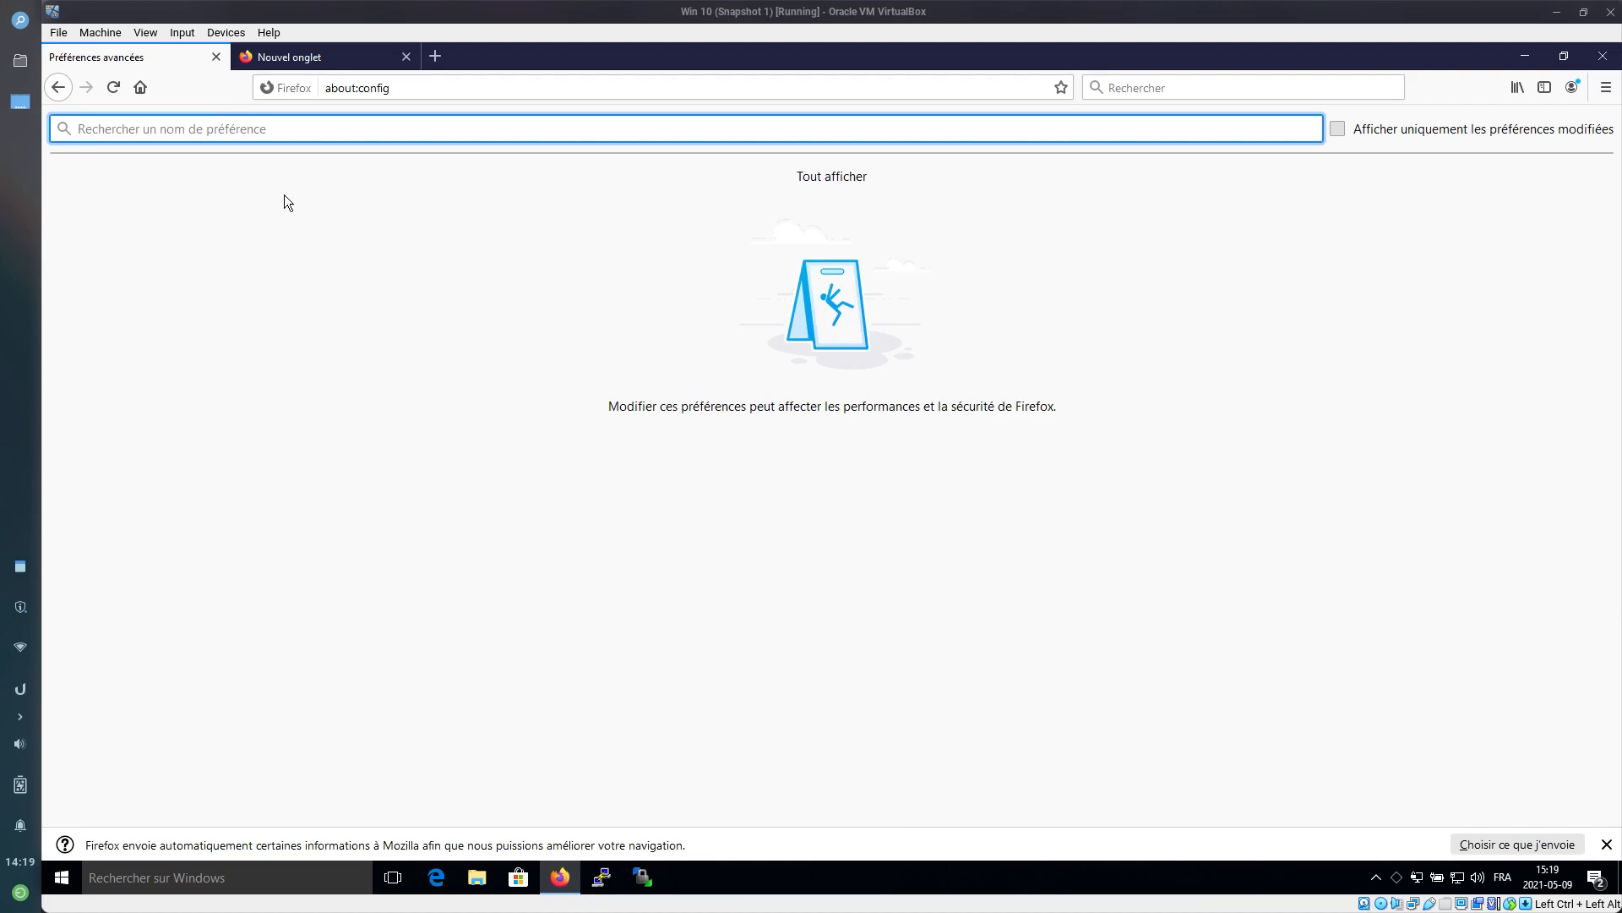
Switch to the terminal's sudo -s session and review the list of Firefox preferences printed from the firefox file
key("alt+Tab")
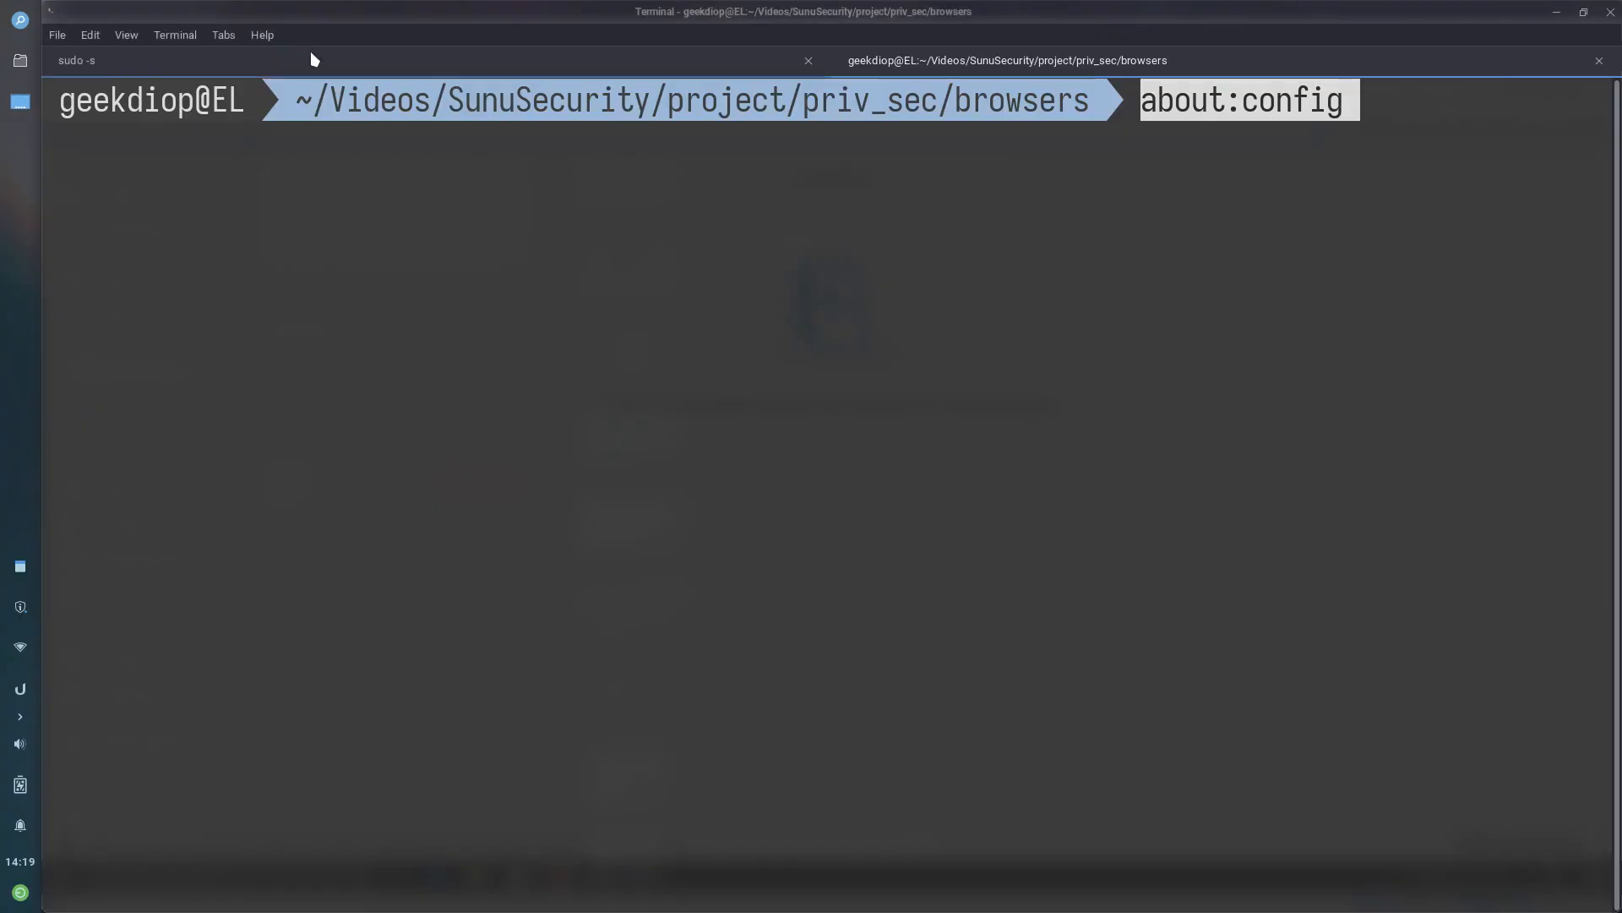
left_click(313, 59)
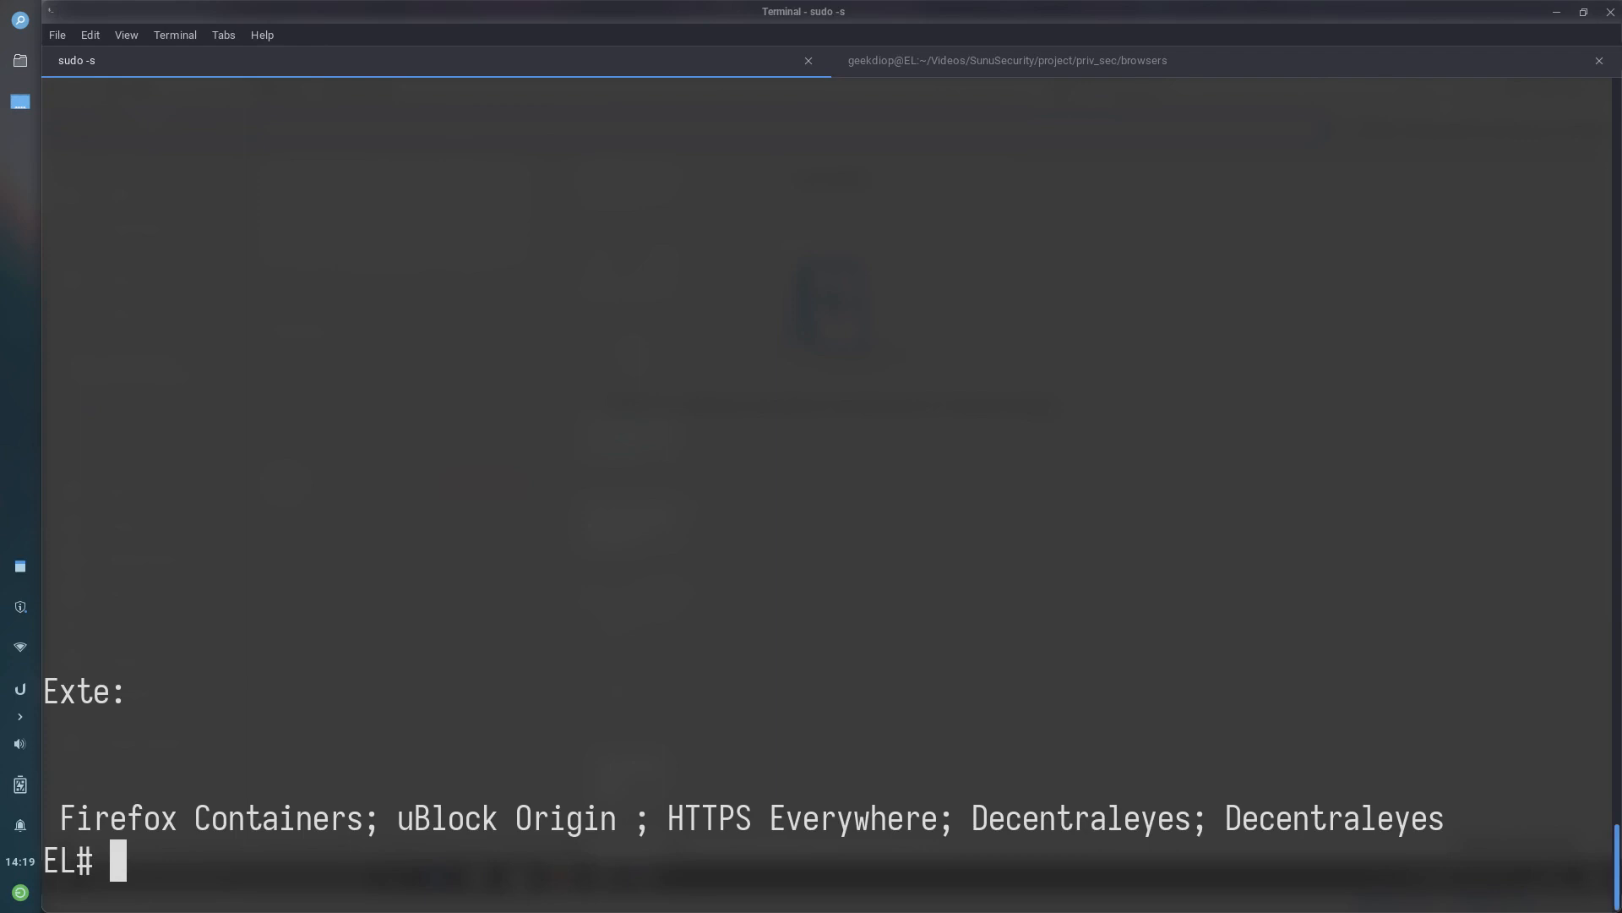
scroll(1593, 904, "up", 10)
scroll(744, 451, "up", 3)
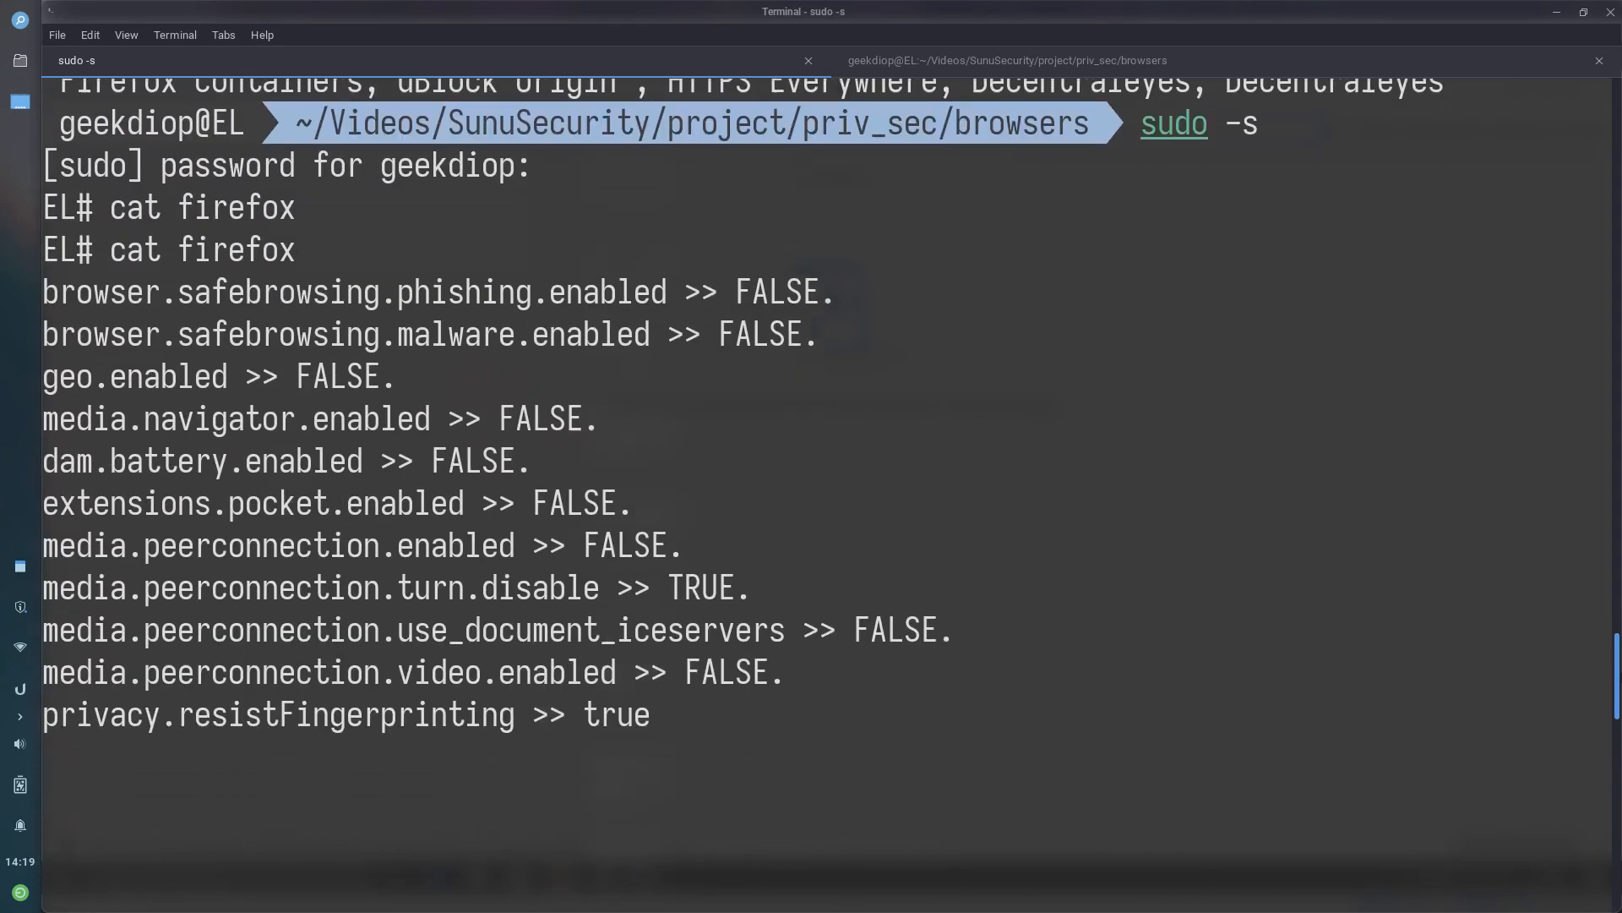
scroll(744, 451, "down", 1)
scroll(744, 451, "up", 1)
scroll(744, 452, "down", 2)
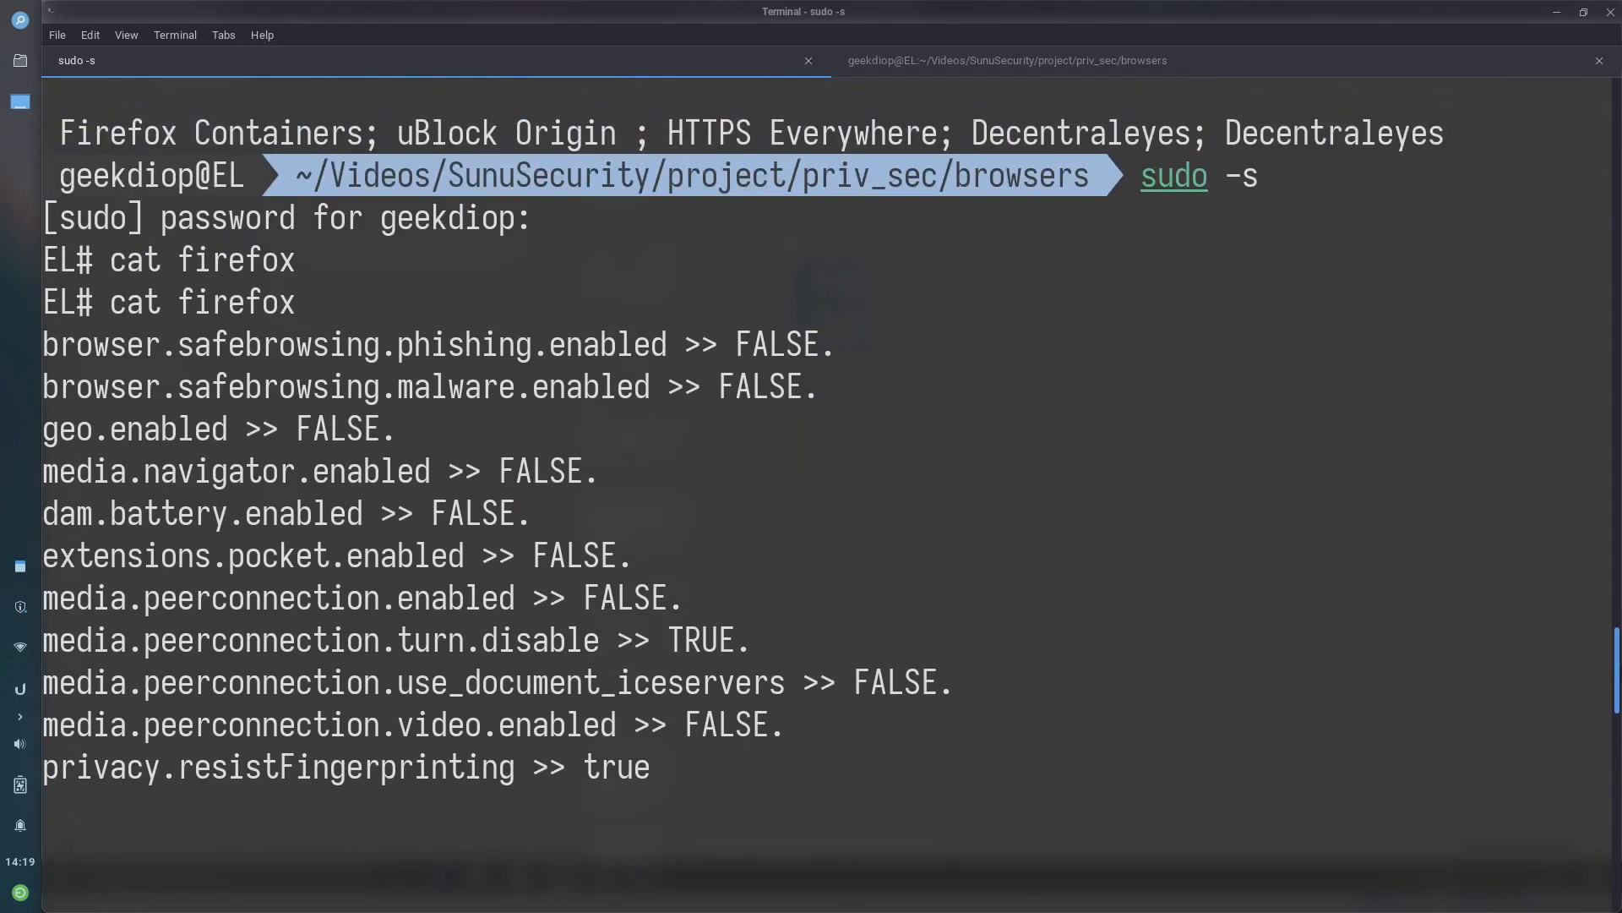
scroll(744, 452, "down", 1)
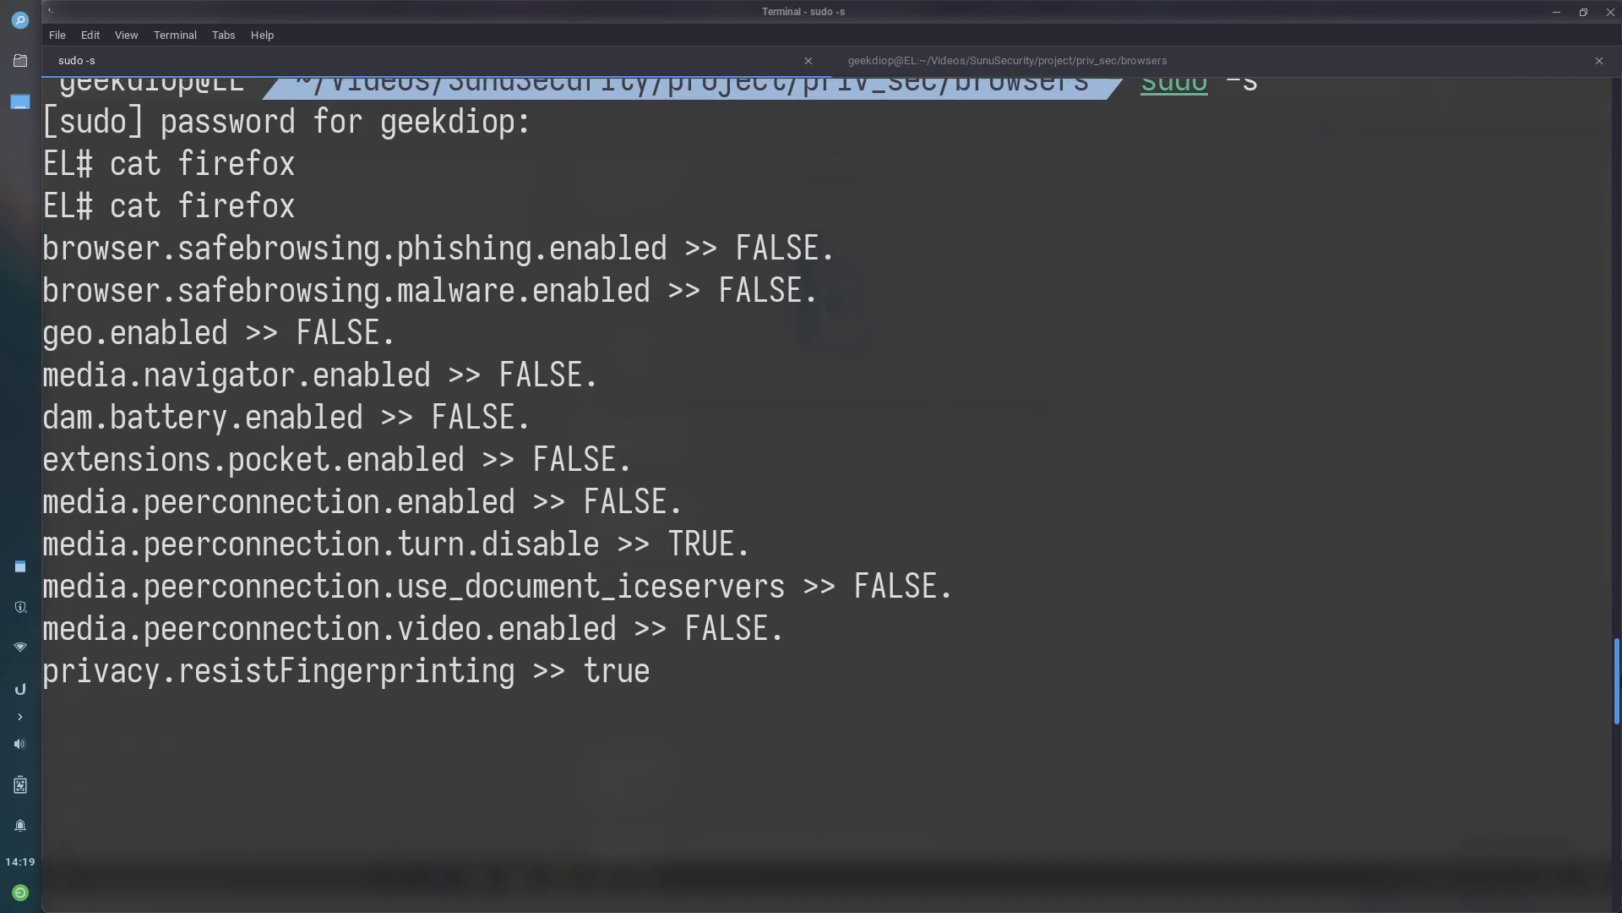
scroll(207, 257, "down", 2)
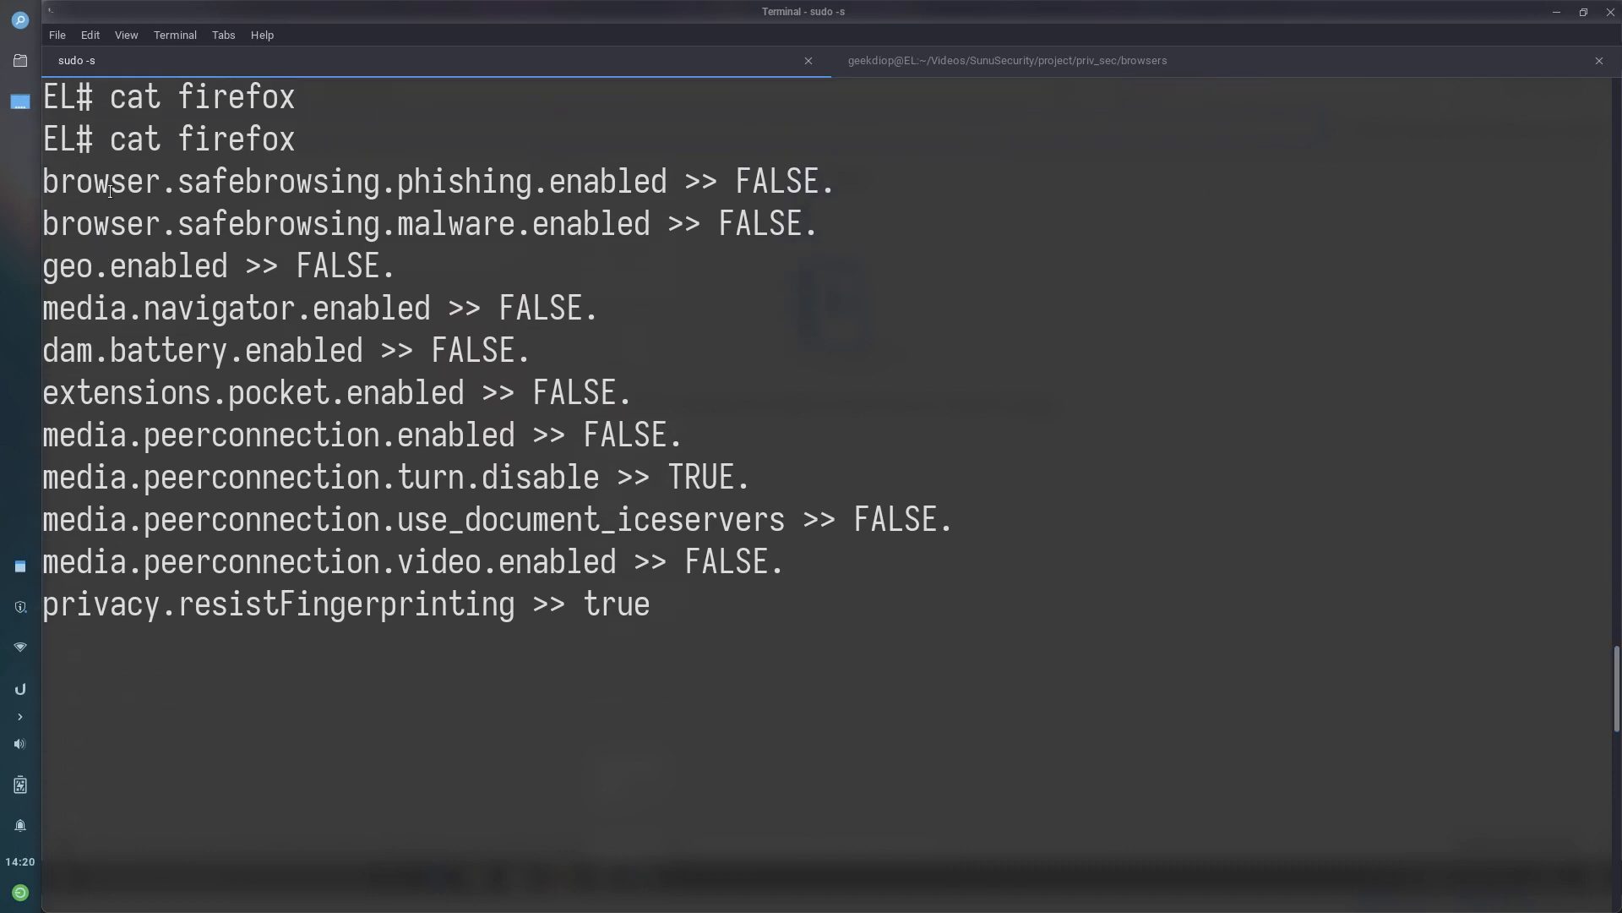
Copy browser.safebrowsing.phishing.enabled from the terminal list and search for it in Firefox's advanced preferences
left_click_drag(128, 182, 218, 591)
left_click(218, 593)
double_click(105, 187)
key("ctrl+c")
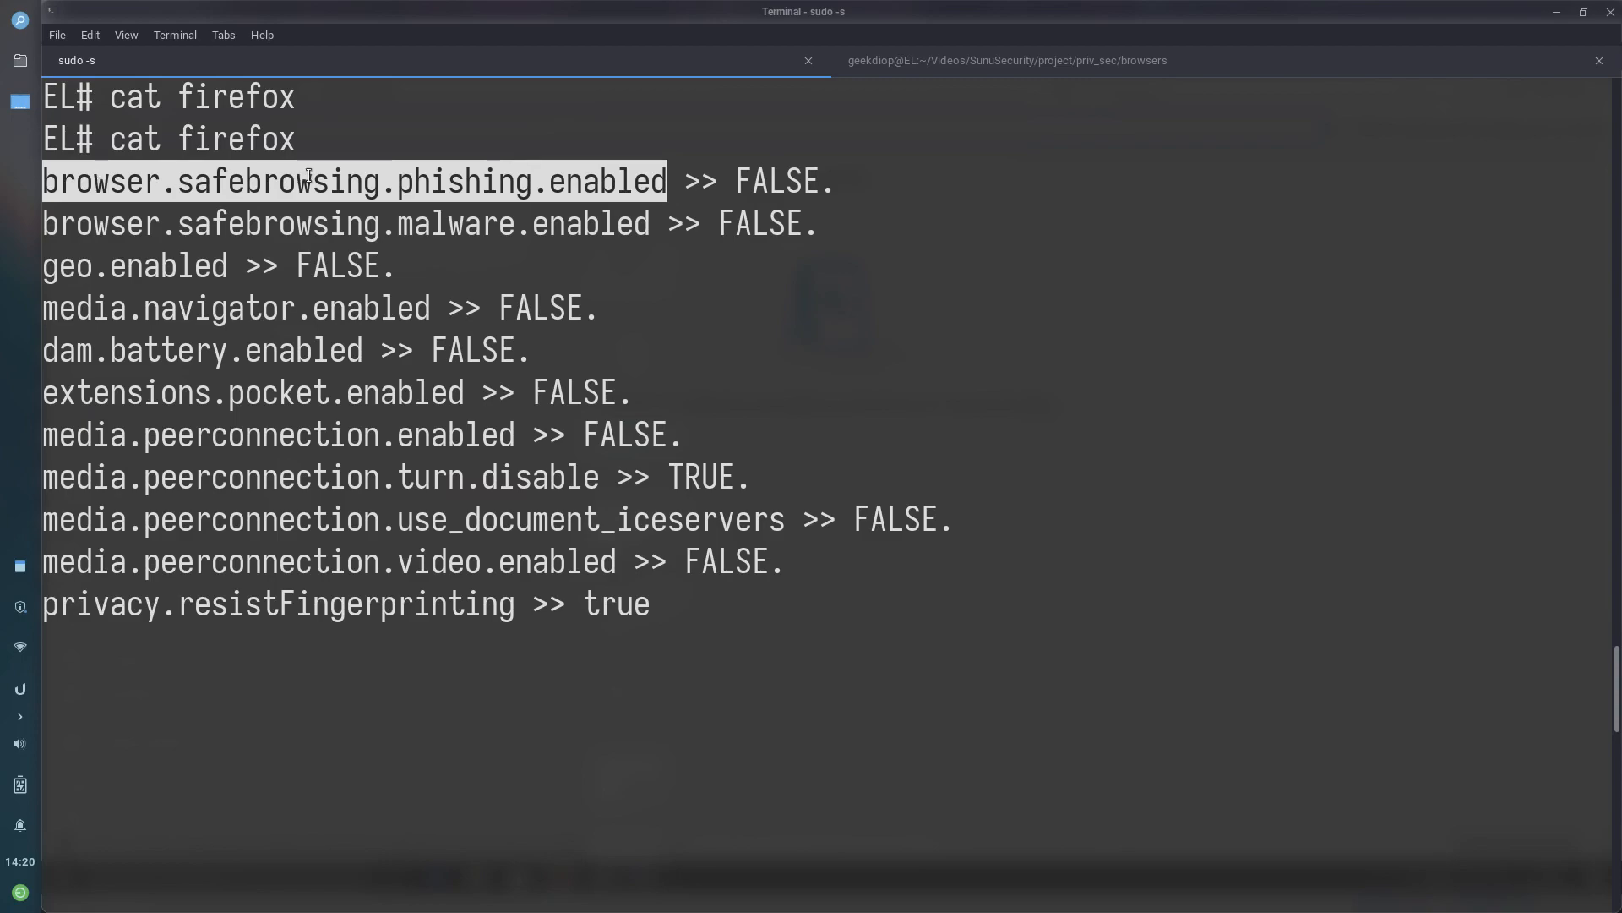
key("alt+Tab")
key("ctrl+v")
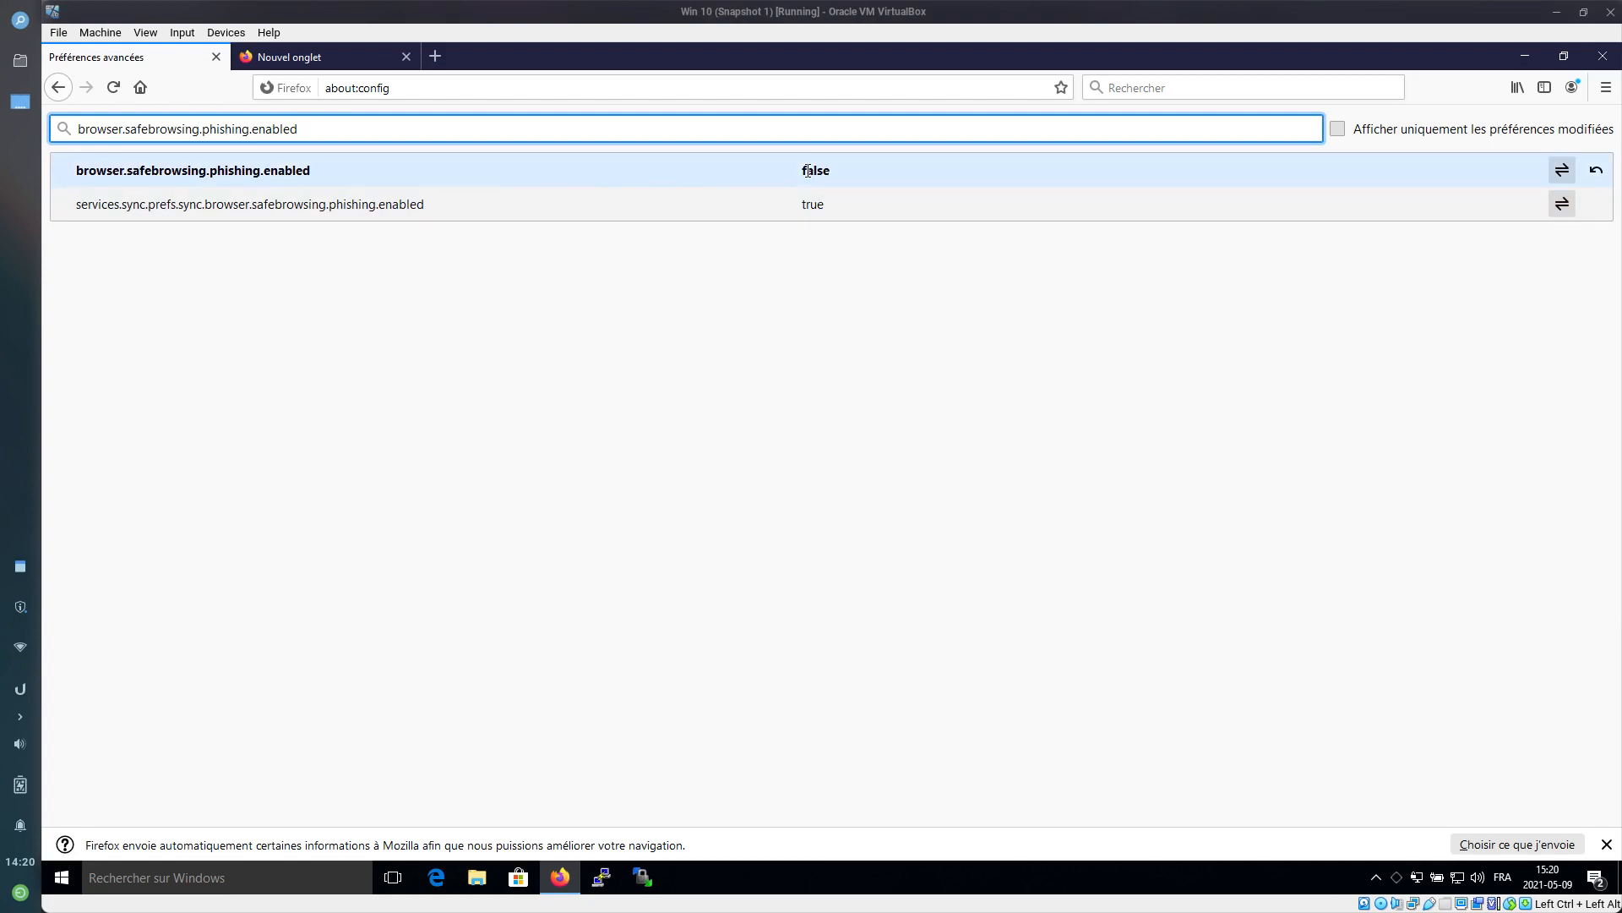
Check the target values in the terminal list for the phishing, malware and media.peerconnection.turn.disable preferences
key("alt+Tab")
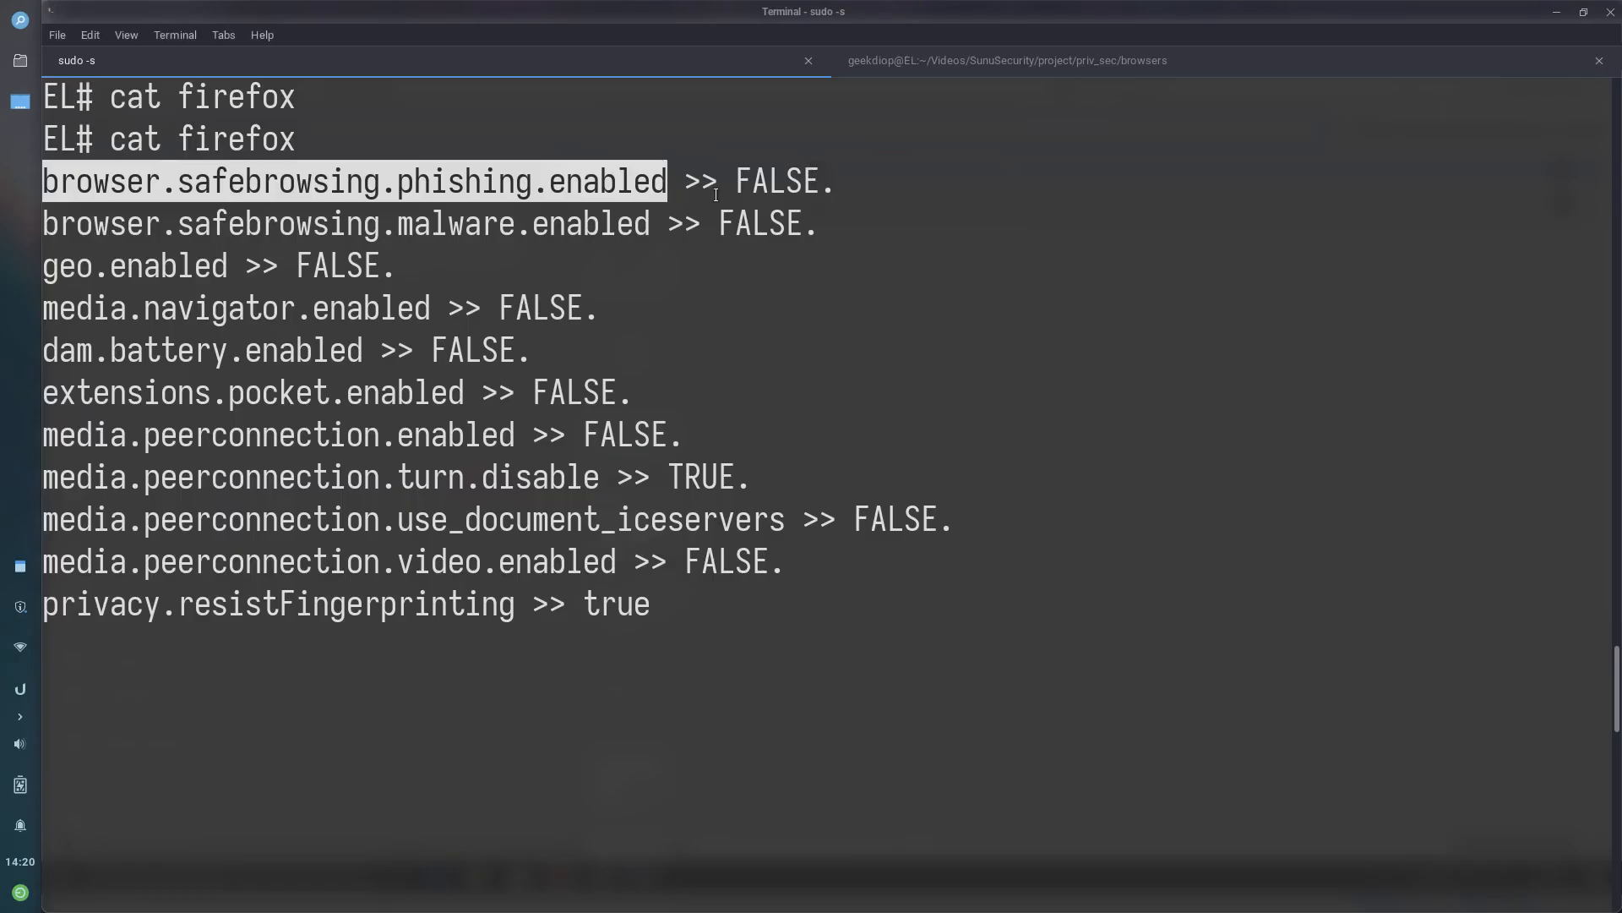
double_click(736, 189)
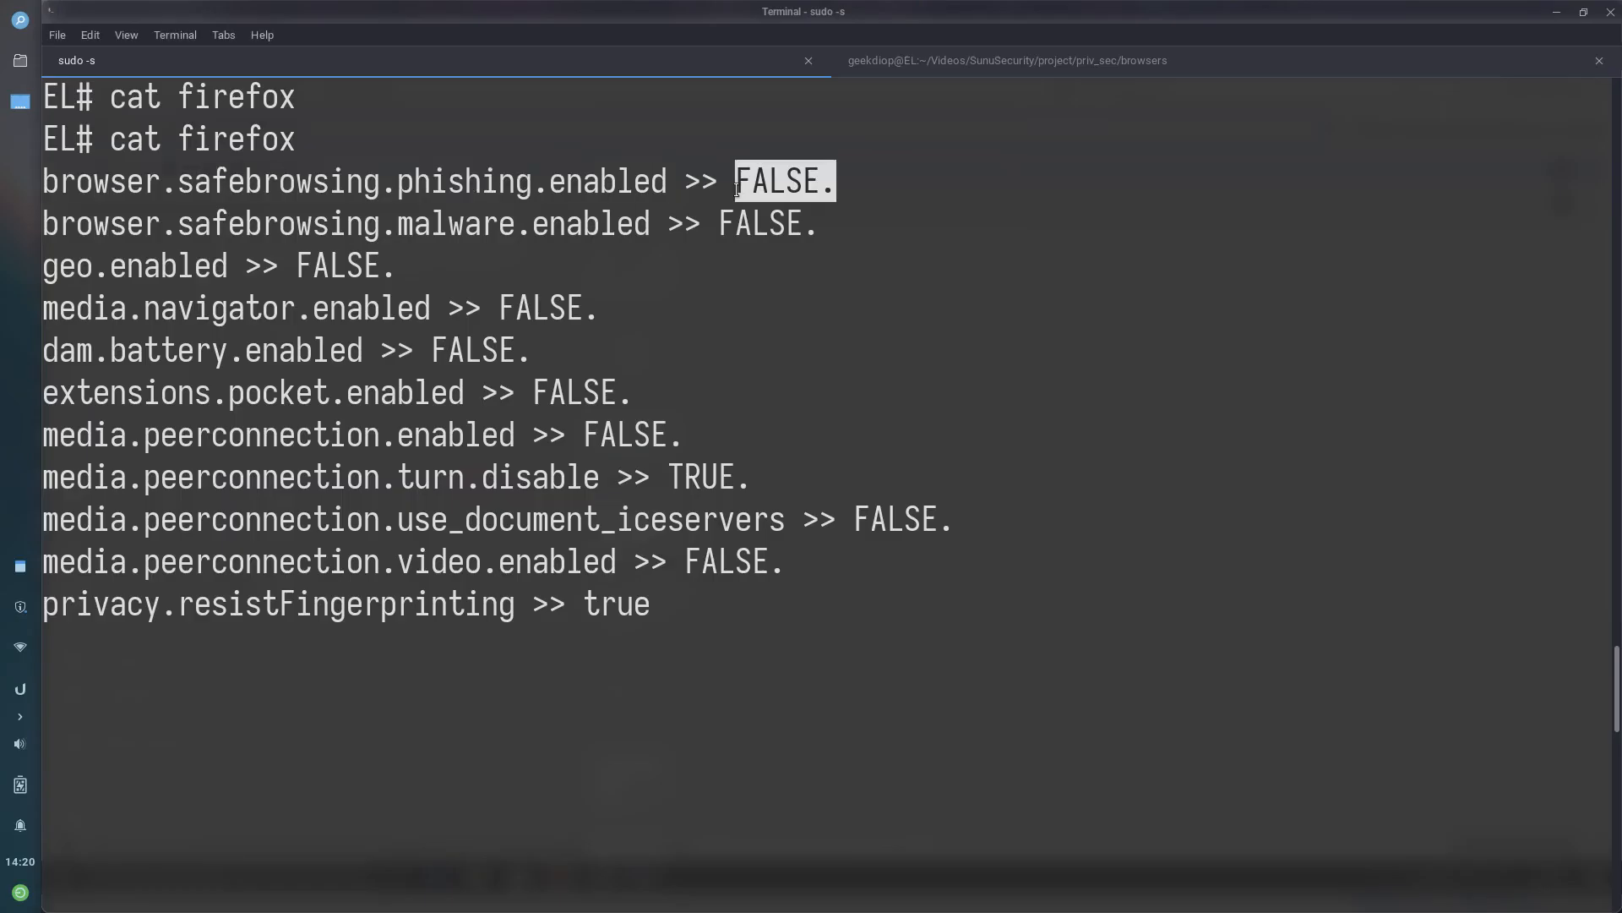
double_click(736, 217)
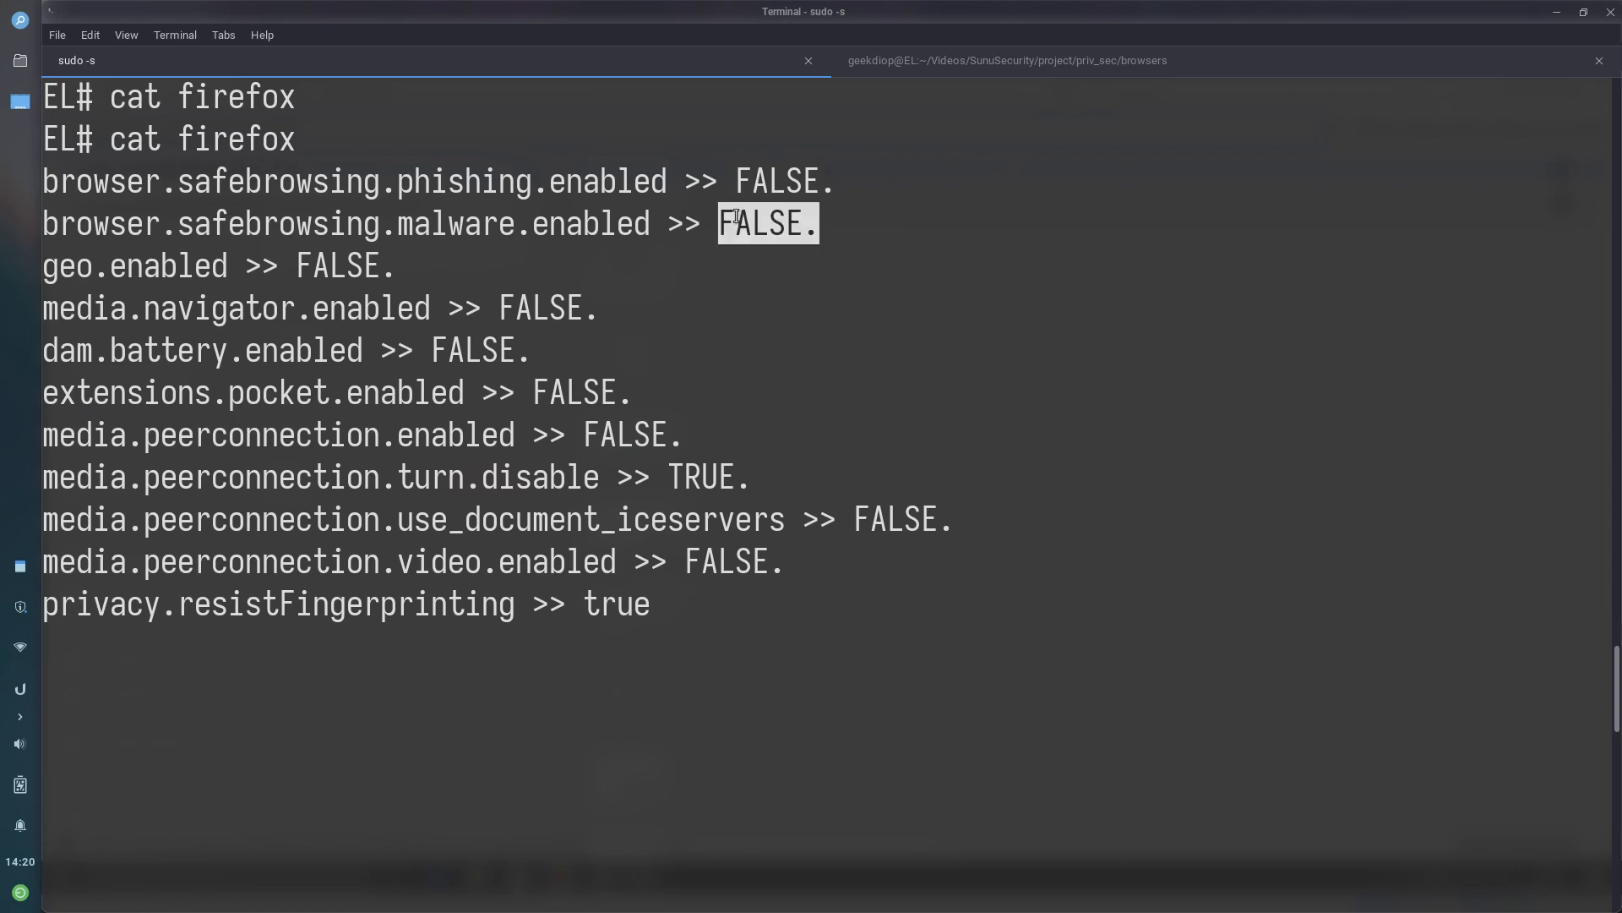
left_click(711, 447)
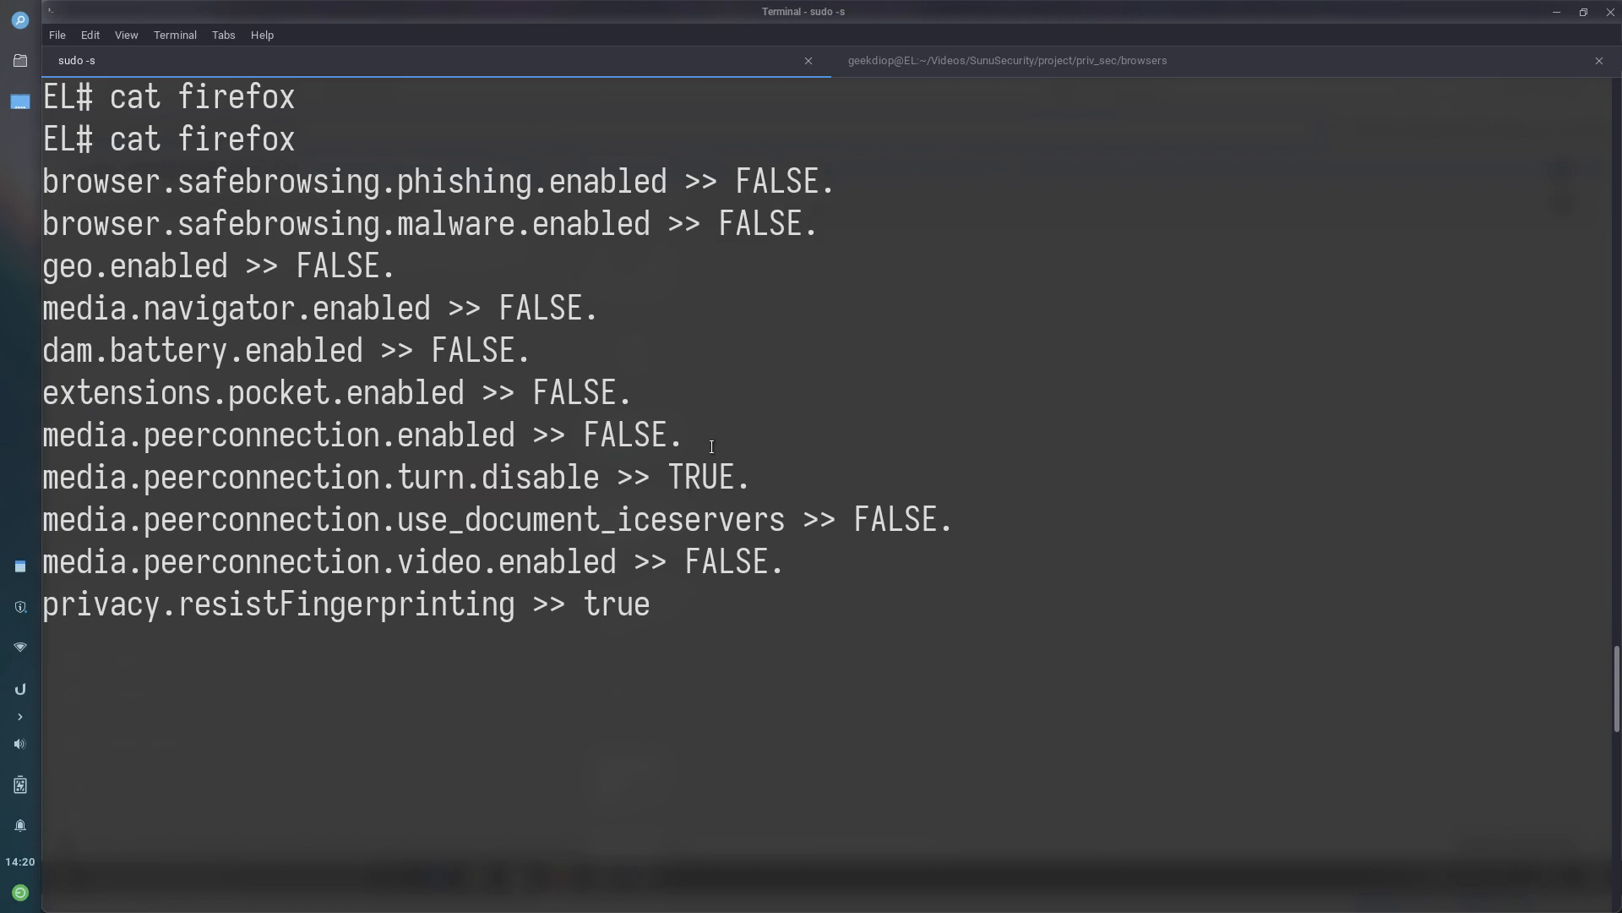
double_click(676, 488)
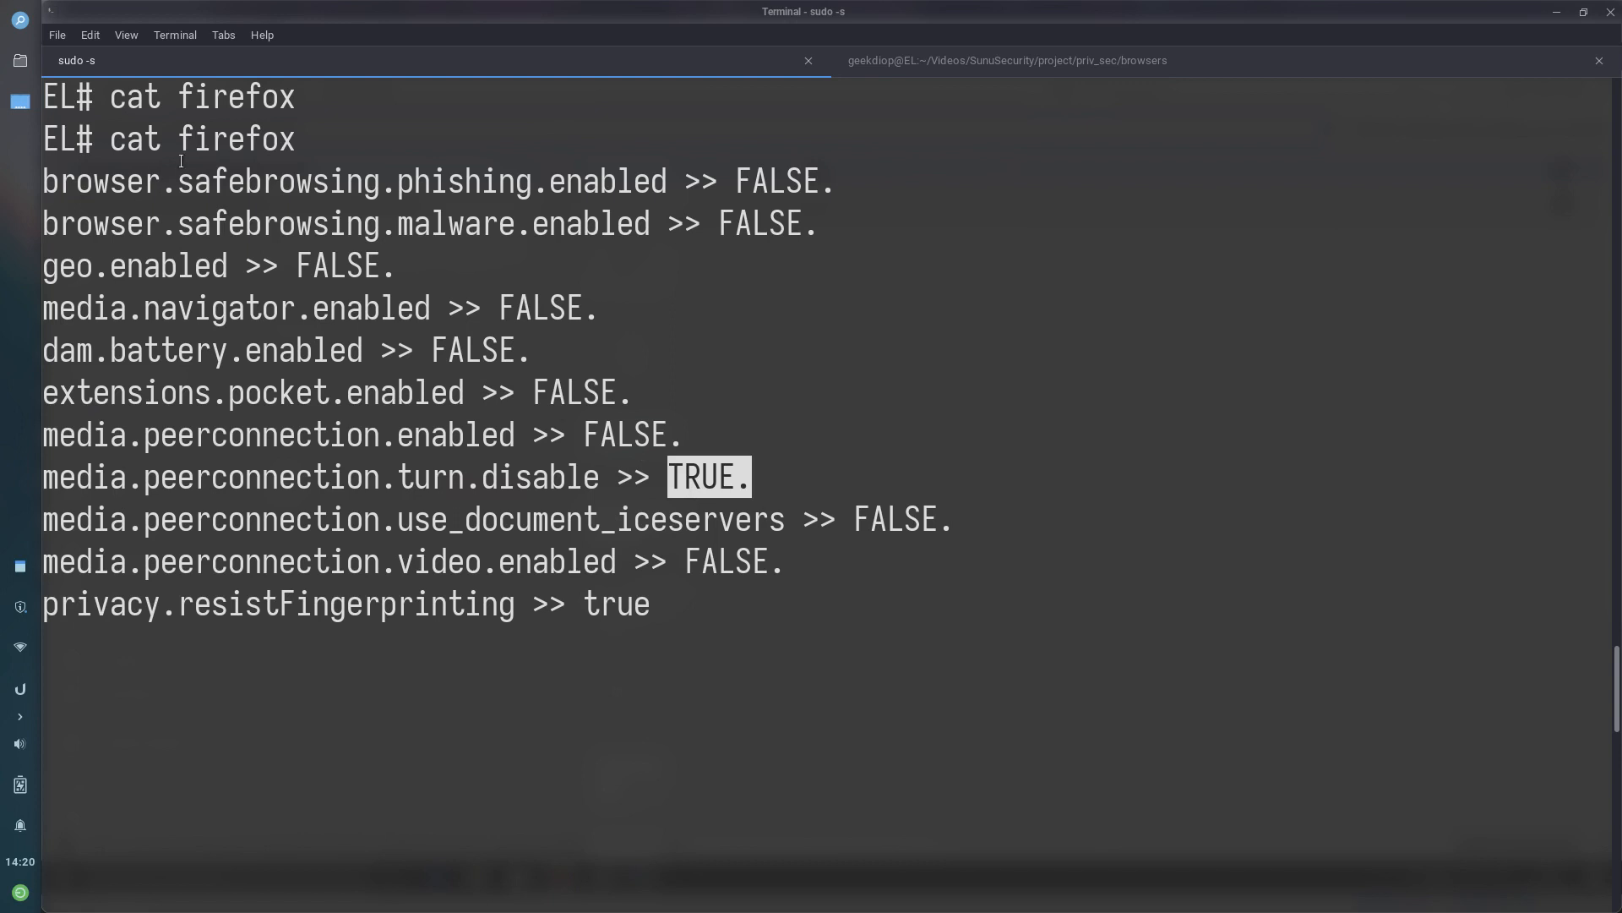
Copy the whole preference list from the terminal into a new Bloc-notes document in the virtual machine
left_click_drag(181, 161, 605, 634)
key("alt+Tab")
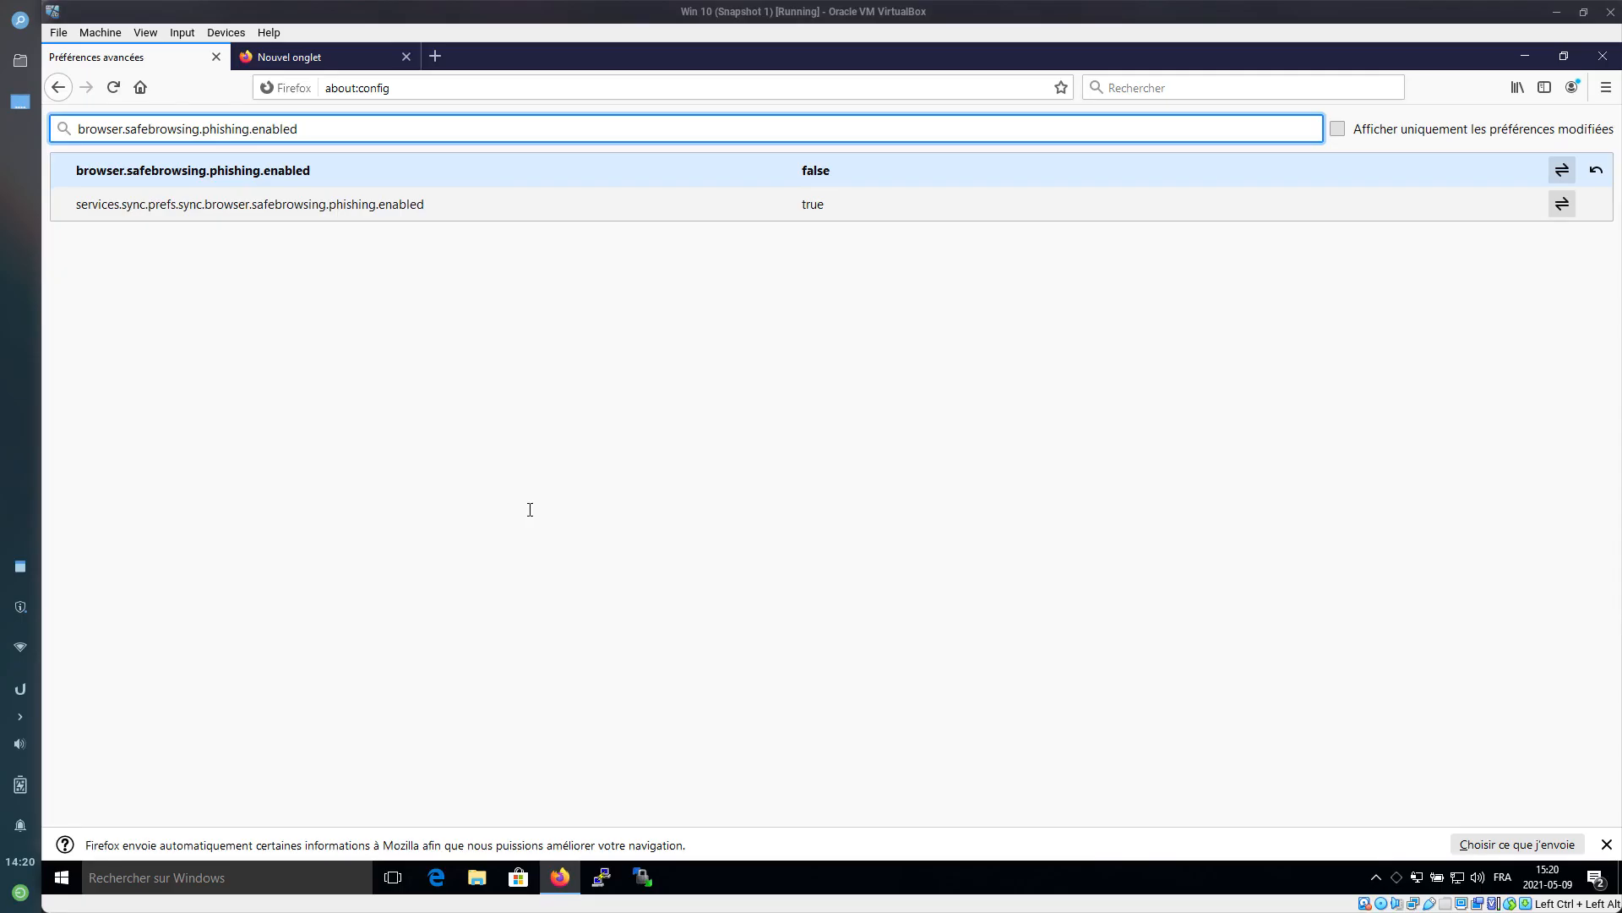
key("super")
type("not")
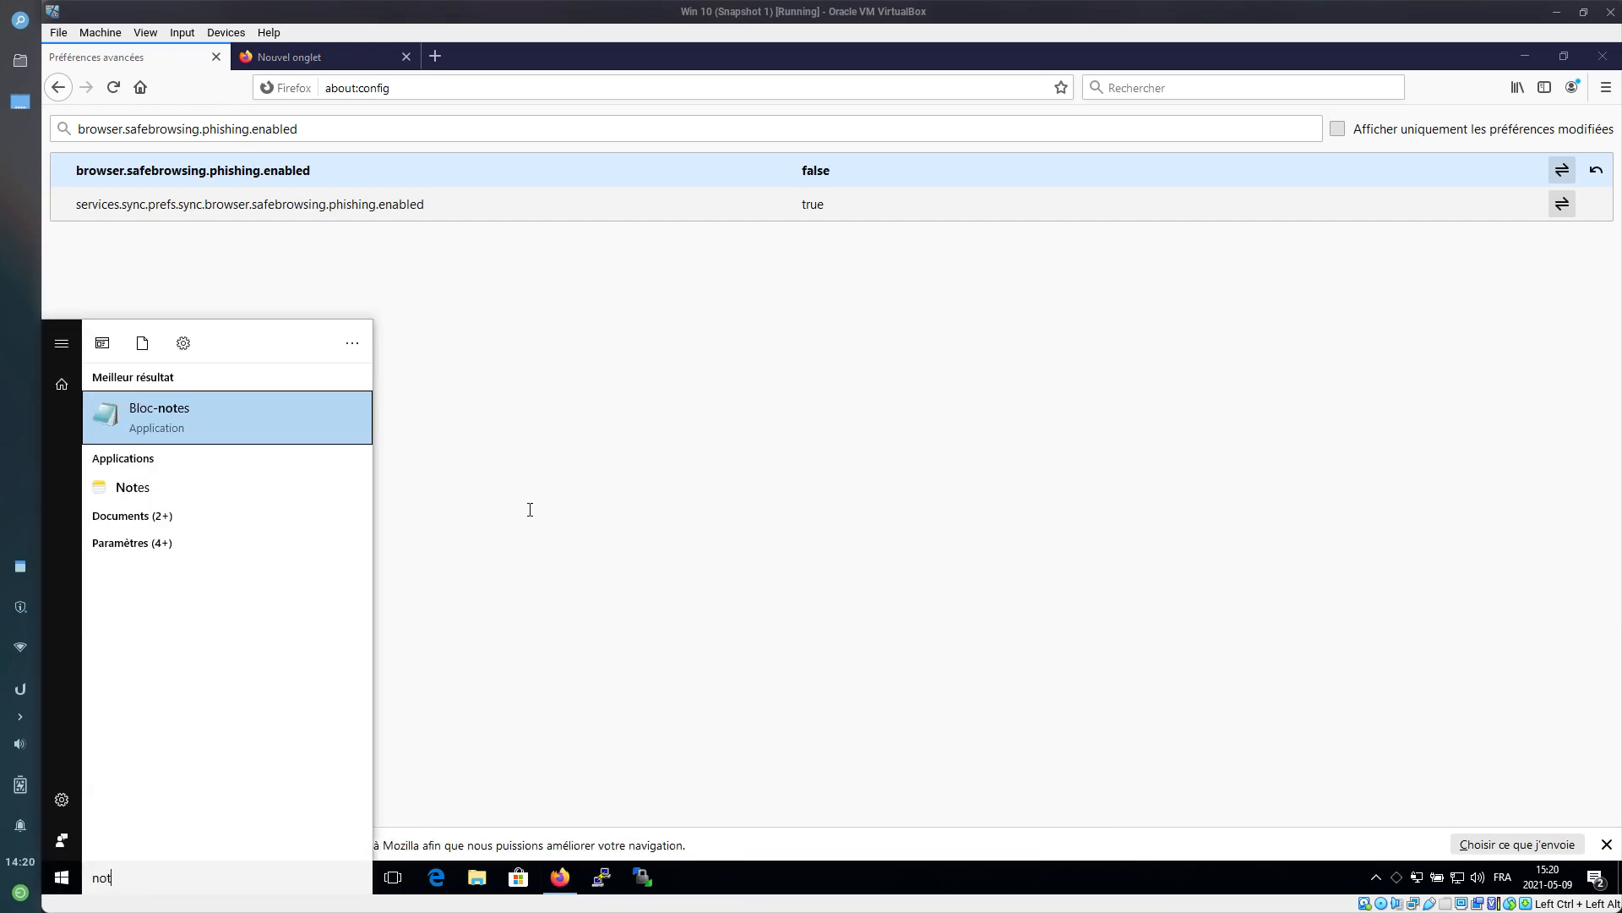
key("Return")
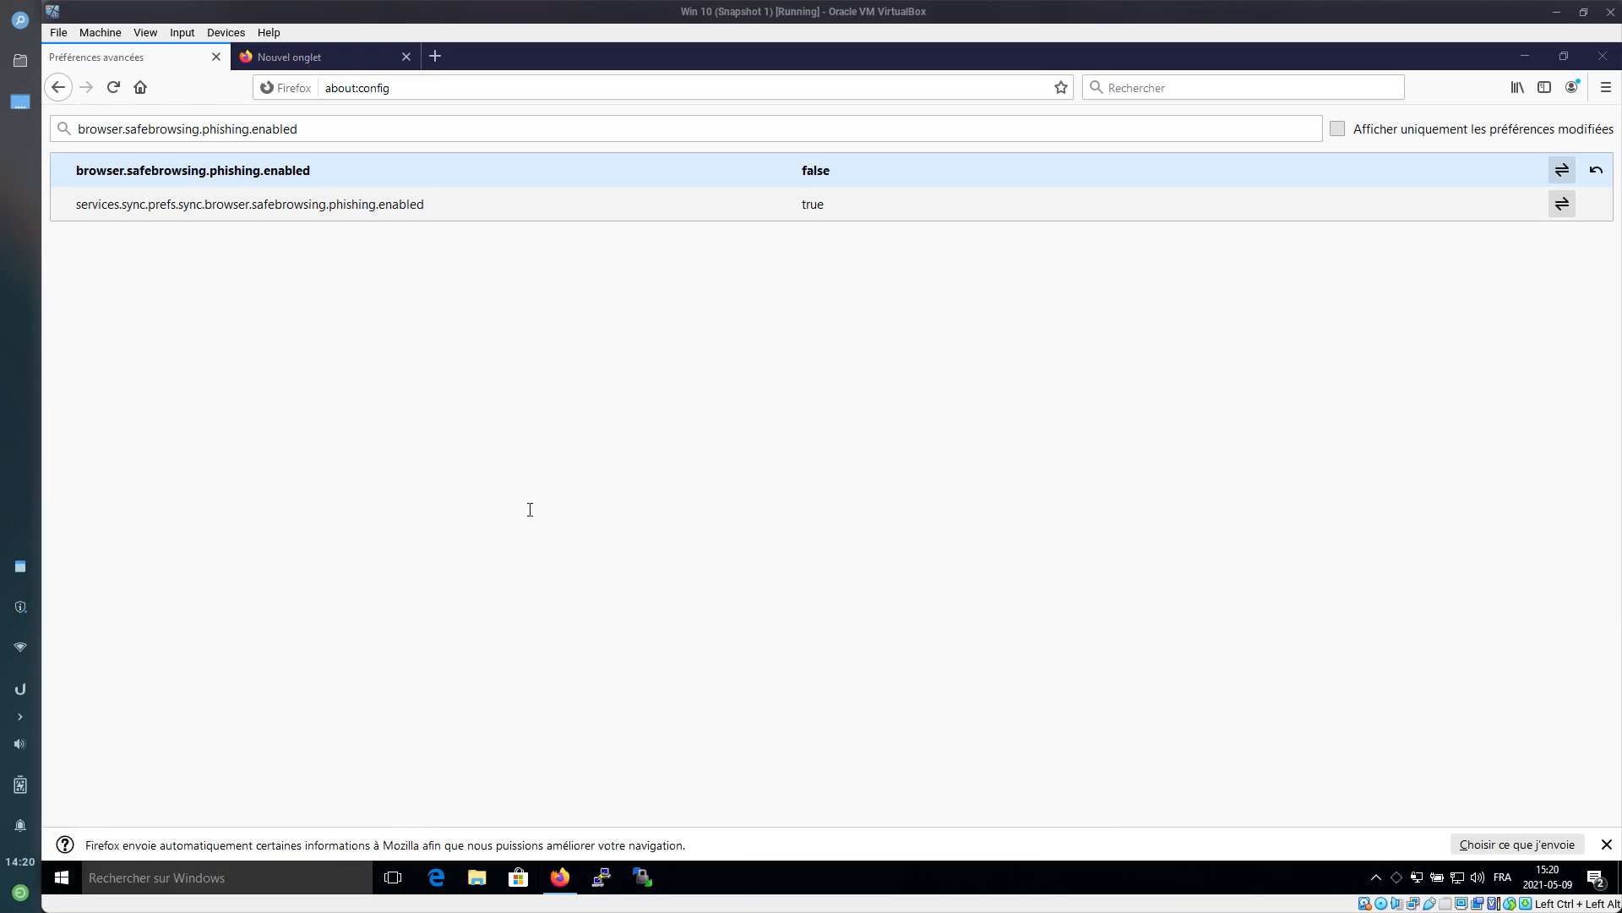
type("browser.safebrowsing.phishing.enabled >> FALSE. browser.safebrowsing.malware.enabled >> FALSE. geo.enabled >> FALSE. media.navigator.enabled >> FALSE. dom.battery.enabled >> FALSE. extensions.pocket.enabled >> FALSE. media.peerconnection.enabled >> FALSE. media.peerconnection.turn.disable >> TRUE. media.peerconnection.use_document_iceservers >> FALSE. media.peerconnection.video.enabled >> FALSE. privacy.resistFingerprinting >> true")
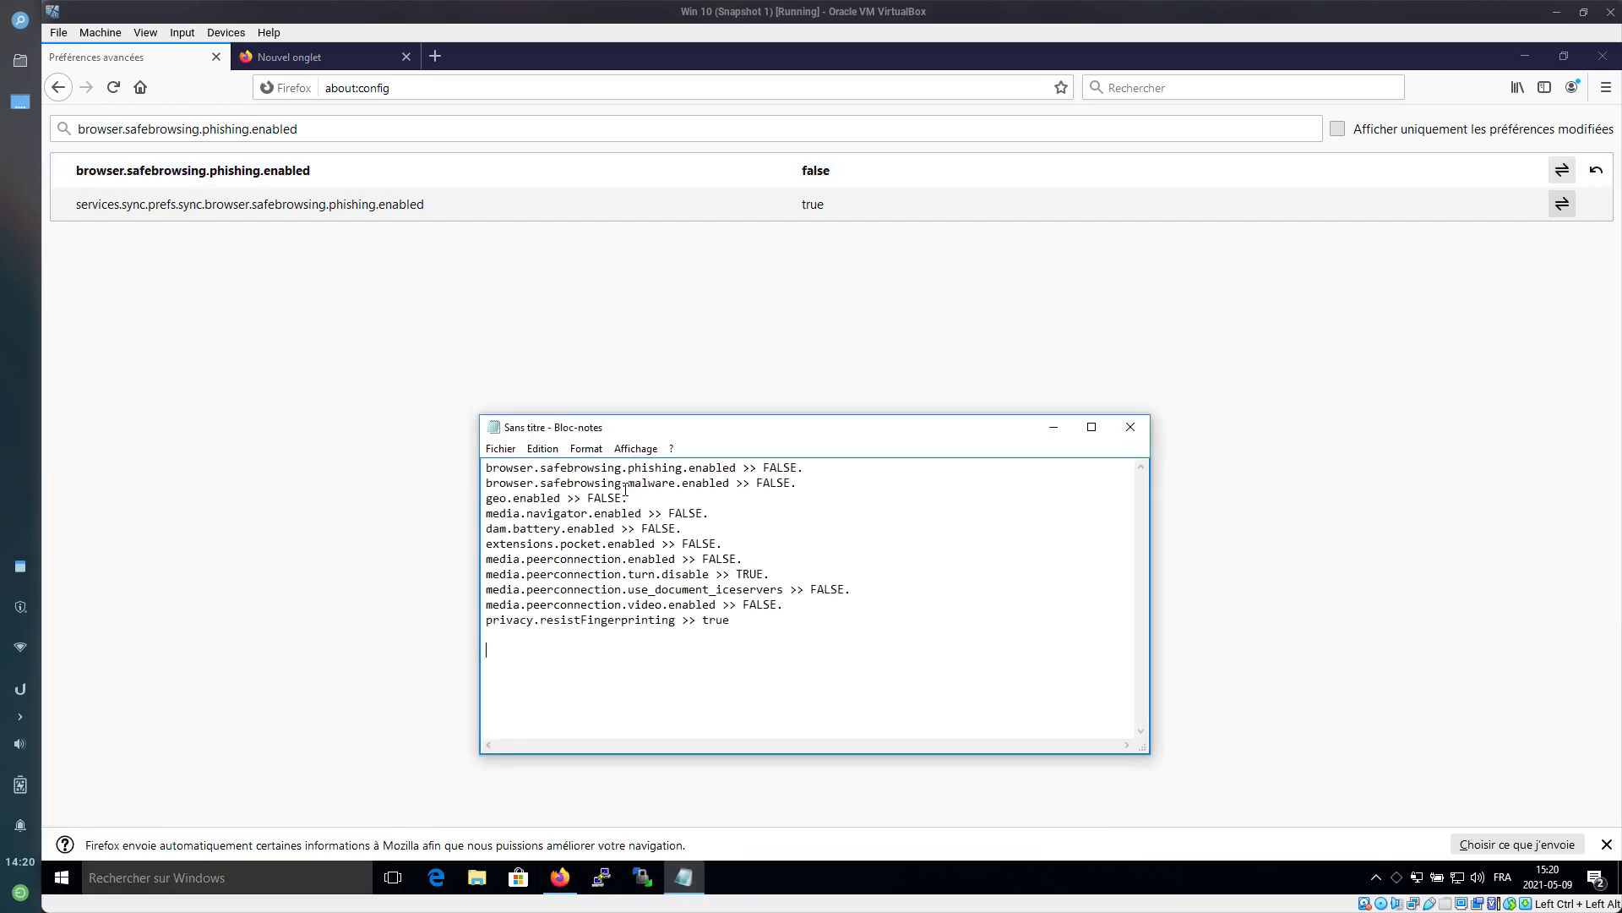
Delete the two browser.safebrowsing lines from the preference list in Bloc-notes
double_click(738, 466)
left_click(737, 467)
double_click(738, 466)
left_click(814, 478)
left_click_drag(814, 478, 476, 440)
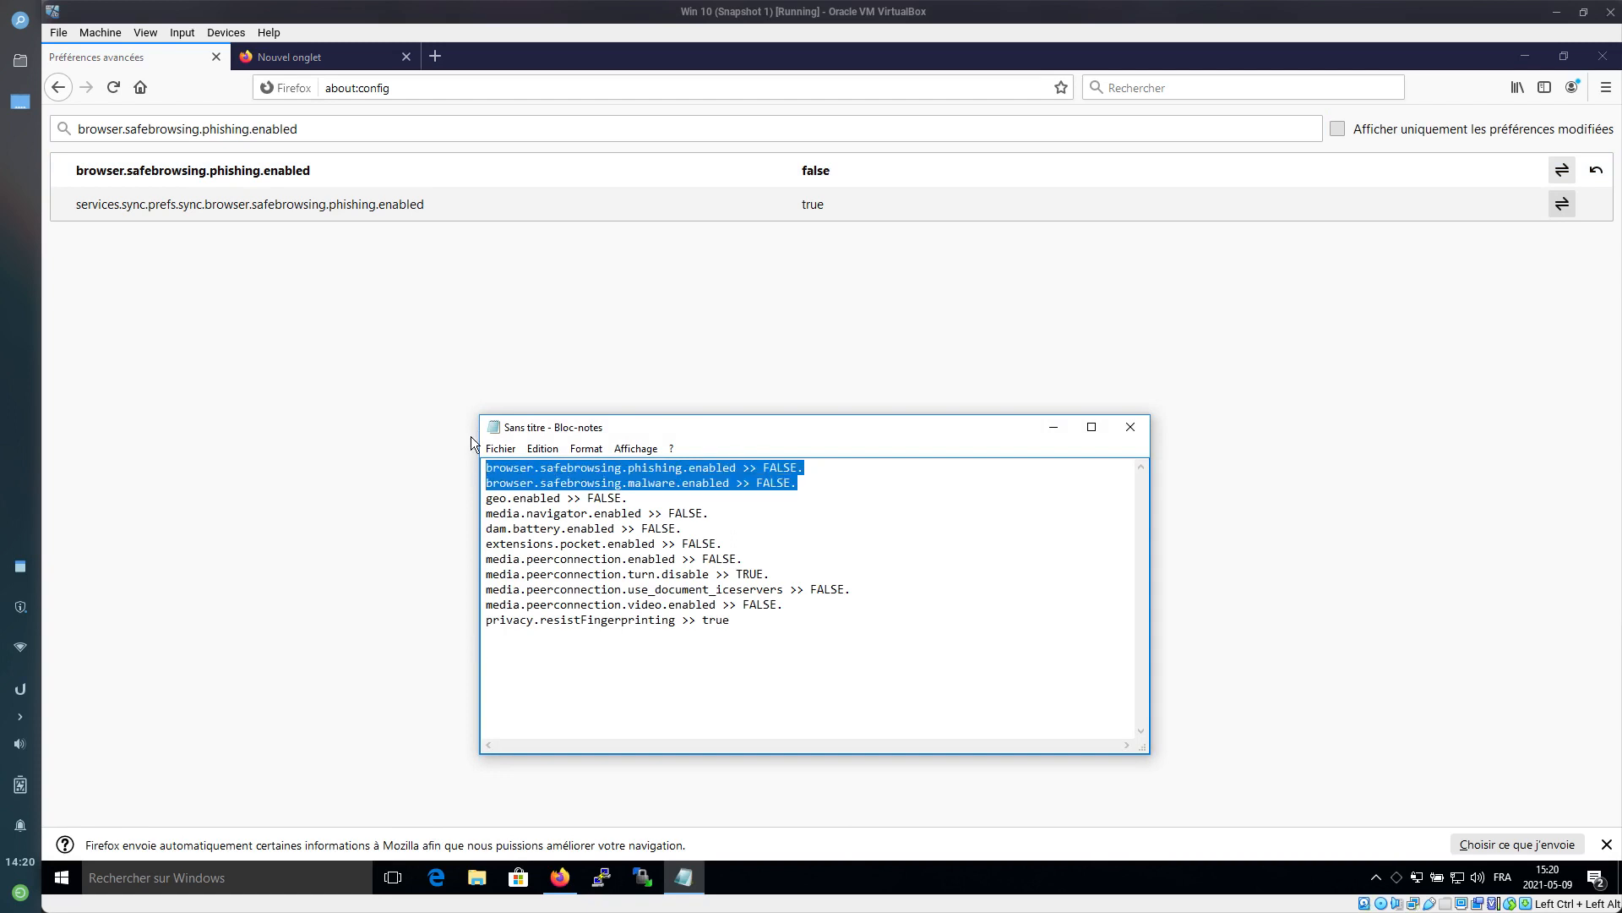
key("Delete")
Cut geo.enabled from the notes, find that preference in Firefox's about:config, set it to false and return to Bloc-notes
left_click(559, 482)
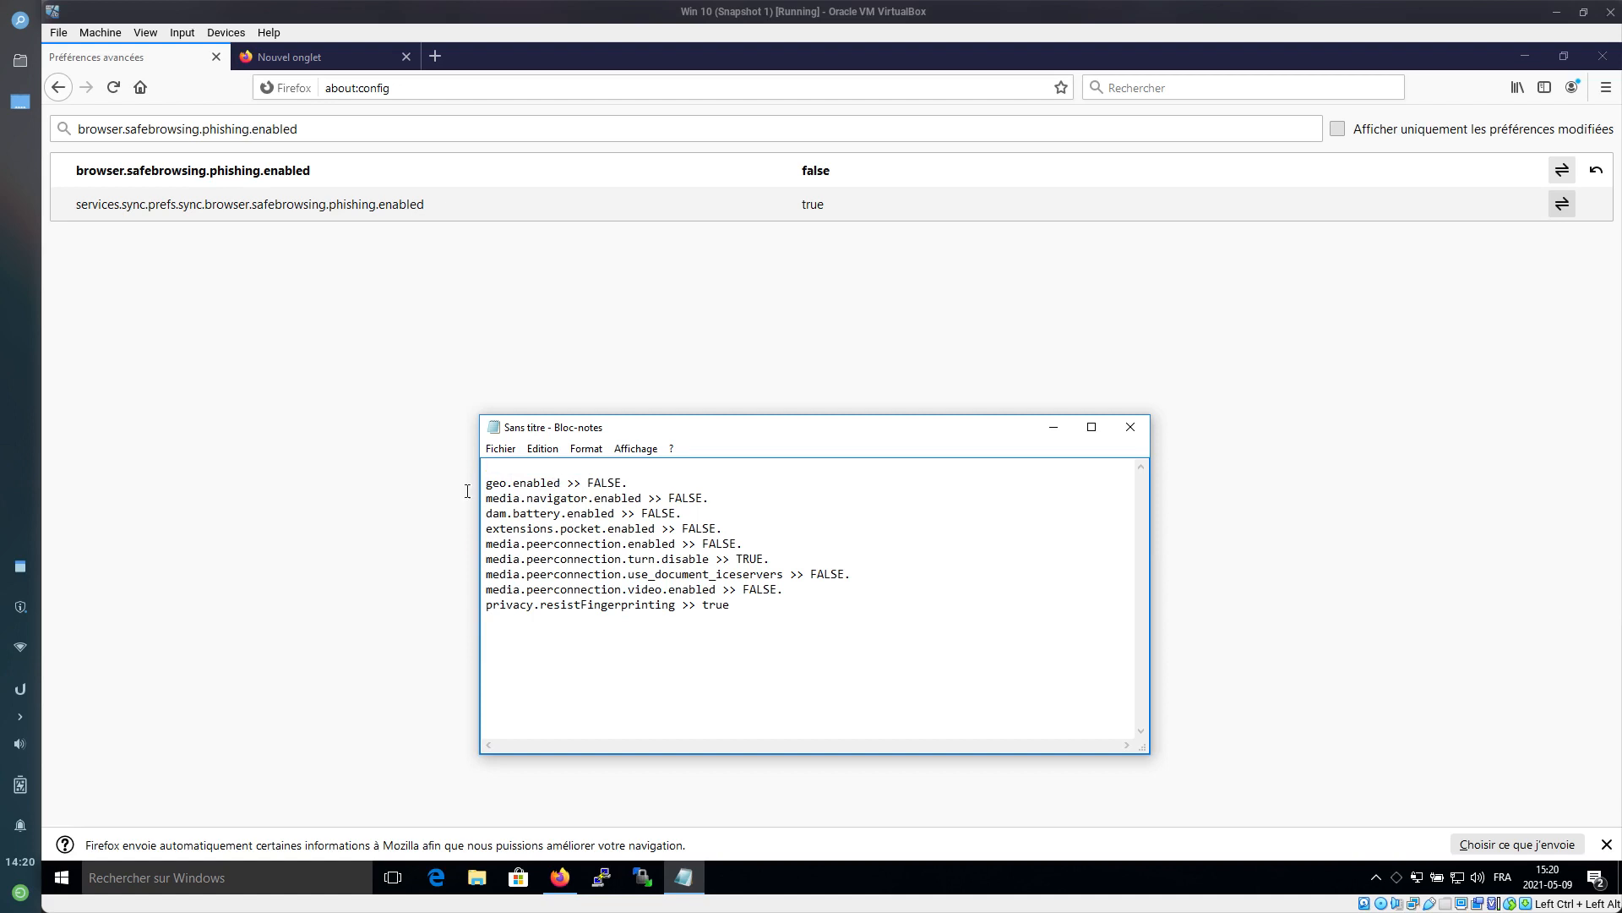
key("shift+End")
key("shift+Home")
key("ctrl+x")
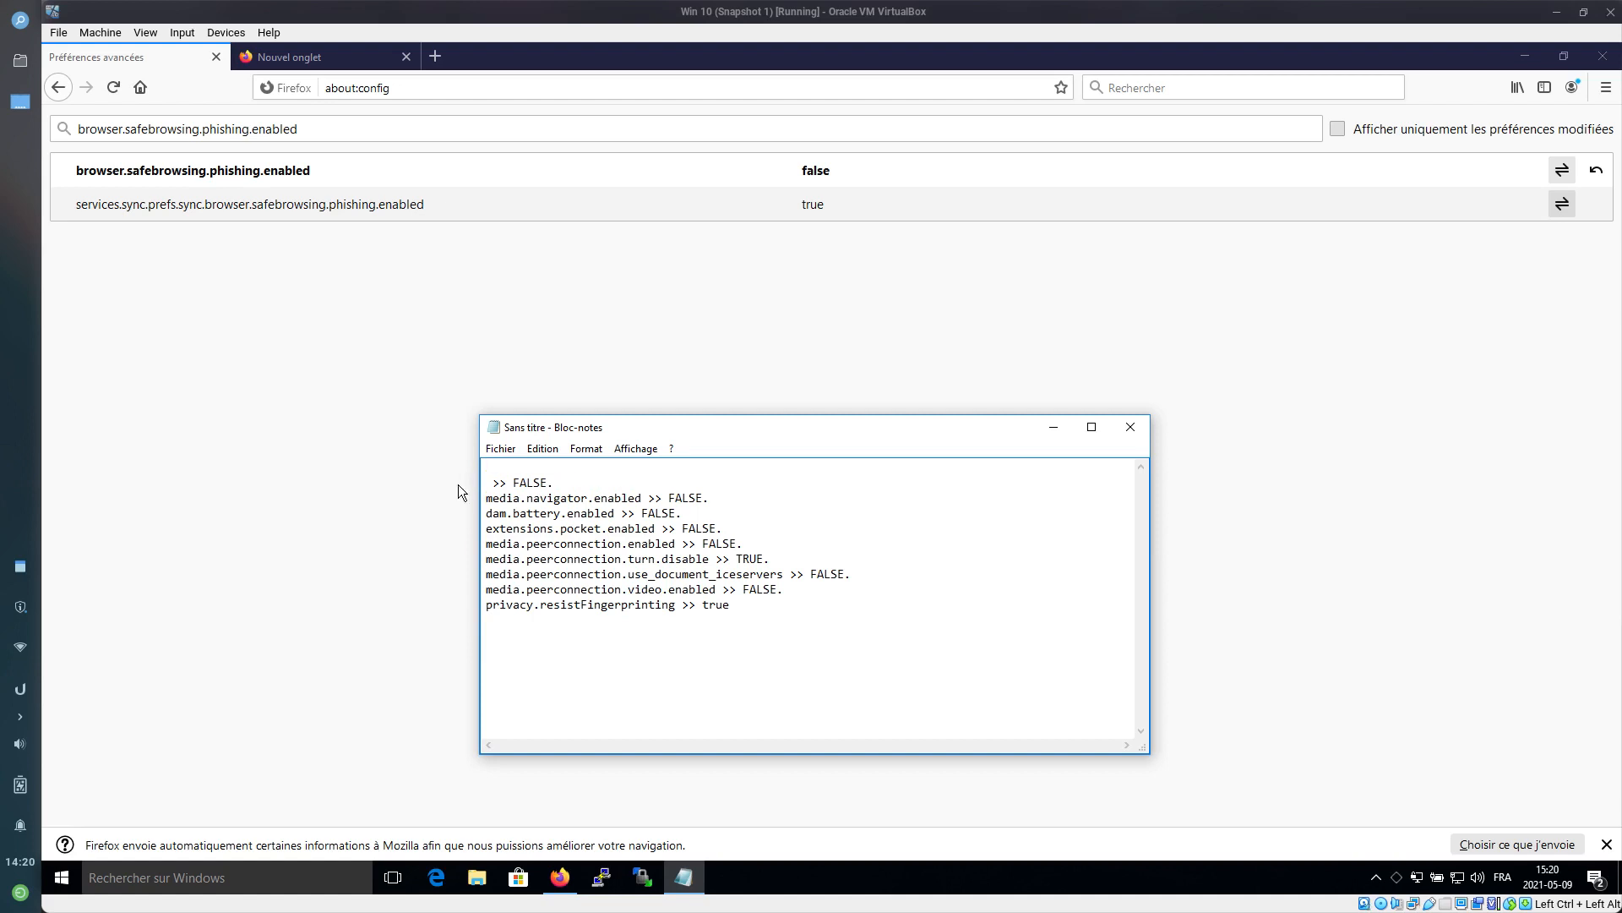
left_click(429, 123)
key("ctrl+a")
key("ctrl+v")
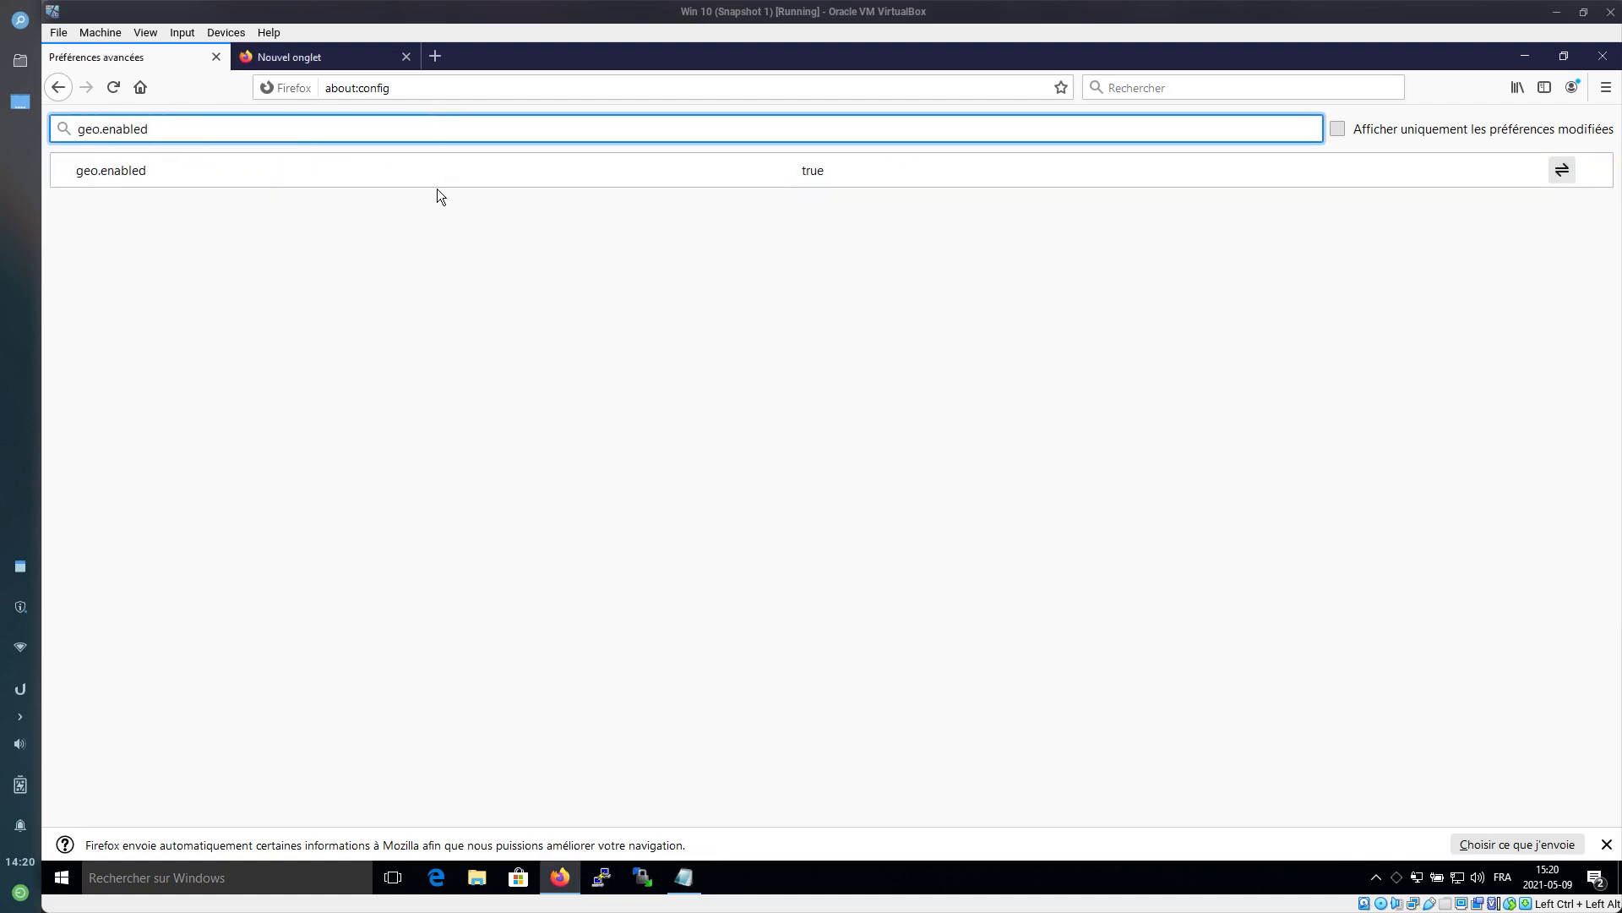
double_click(407, 164)
key("alt+Tab")
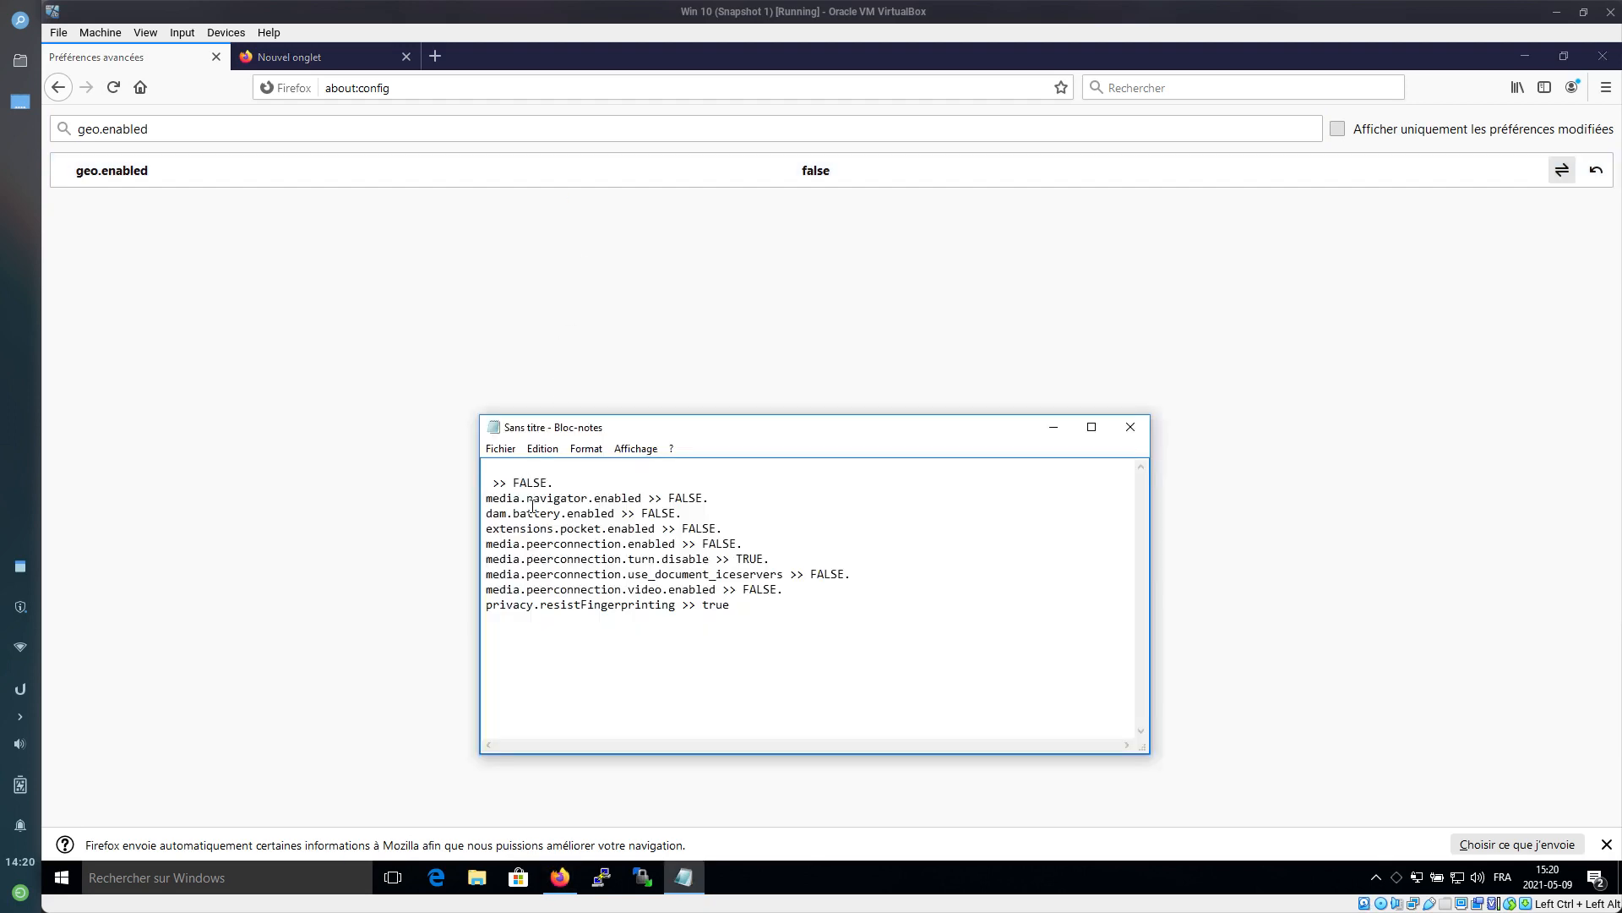
Cut media.navigator.enabled from the notes and search for that preference in Firefox's about:config
left_click_drag(642, 497, 453, 496)
key("ctrl+x")
left_click(438, 128)
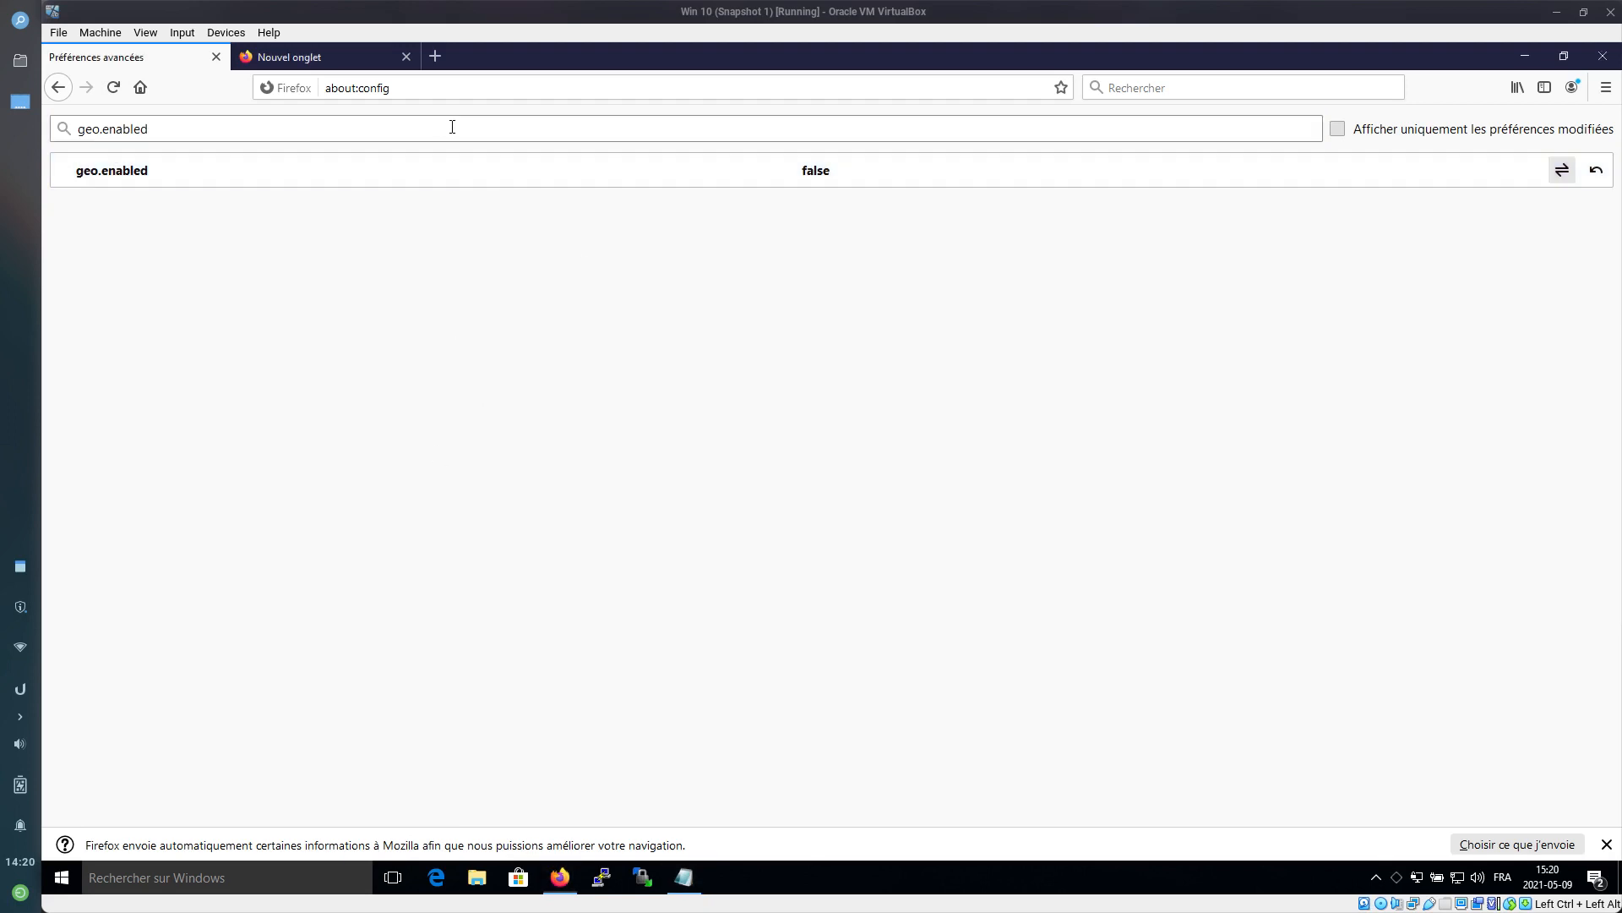
key("ctrl+a")
key("ctrl+v")
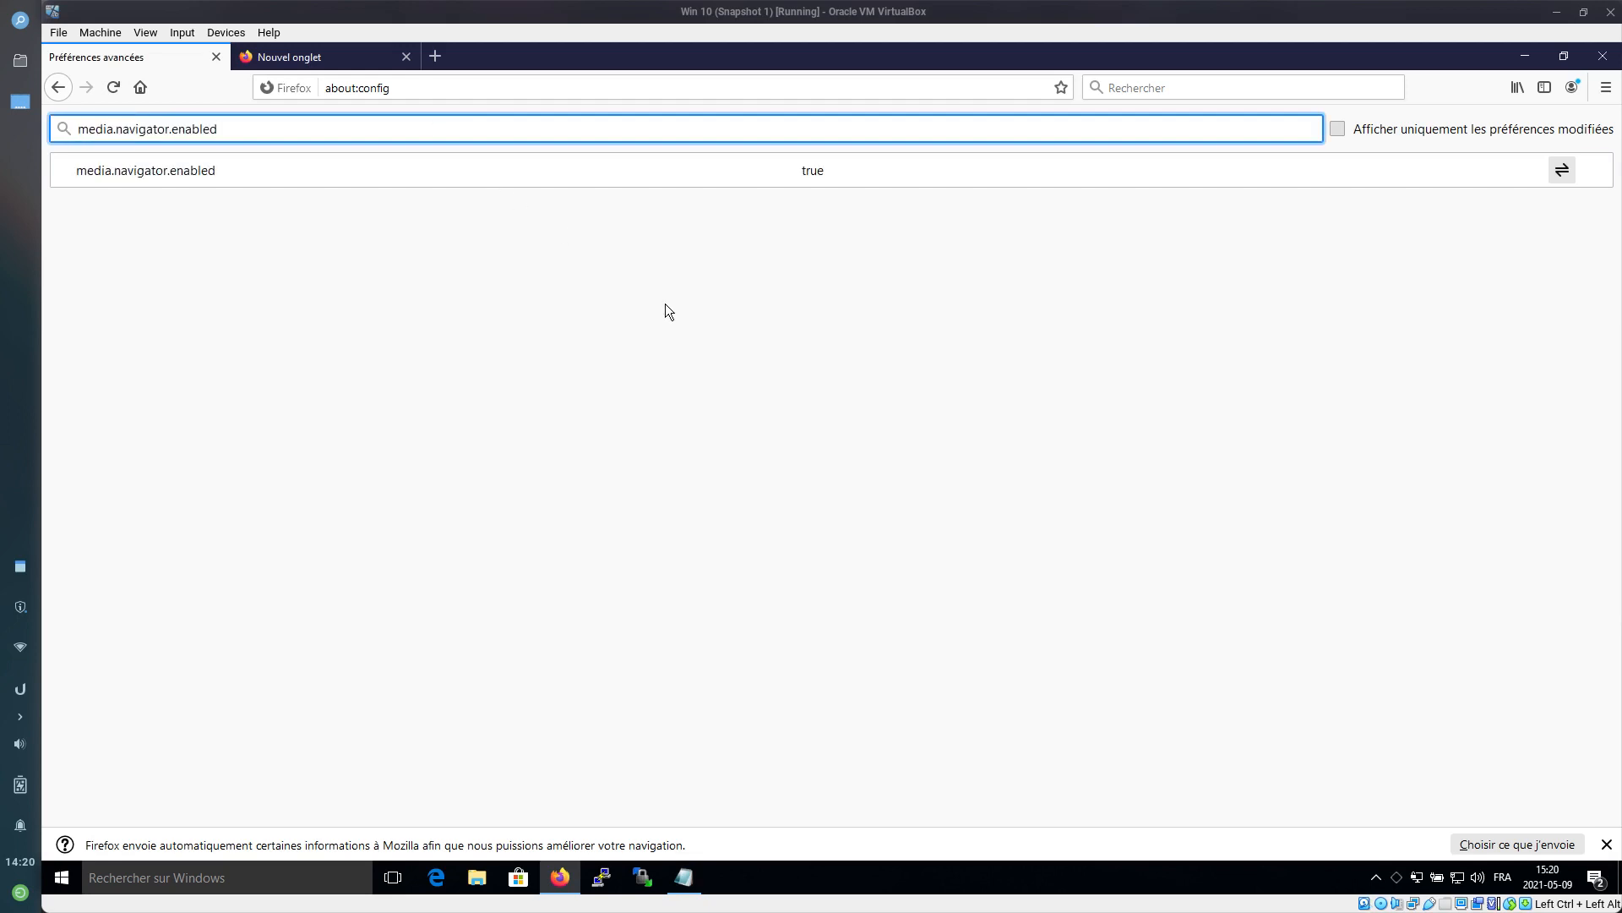
key("alt")
key("alt+Tab")
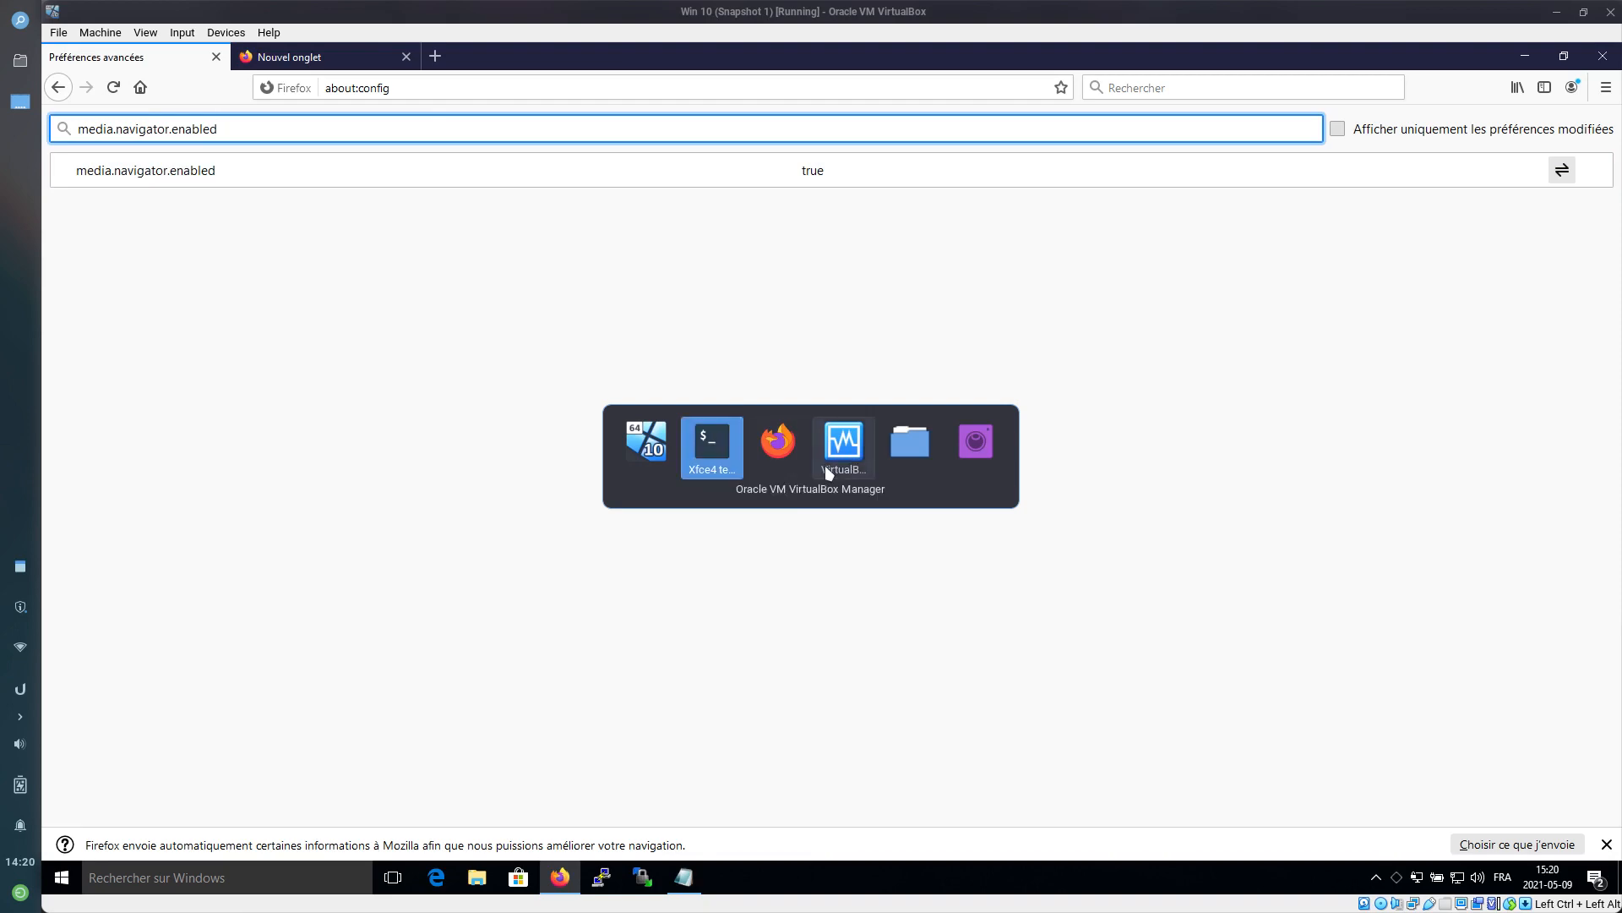
left_click(979, 440)
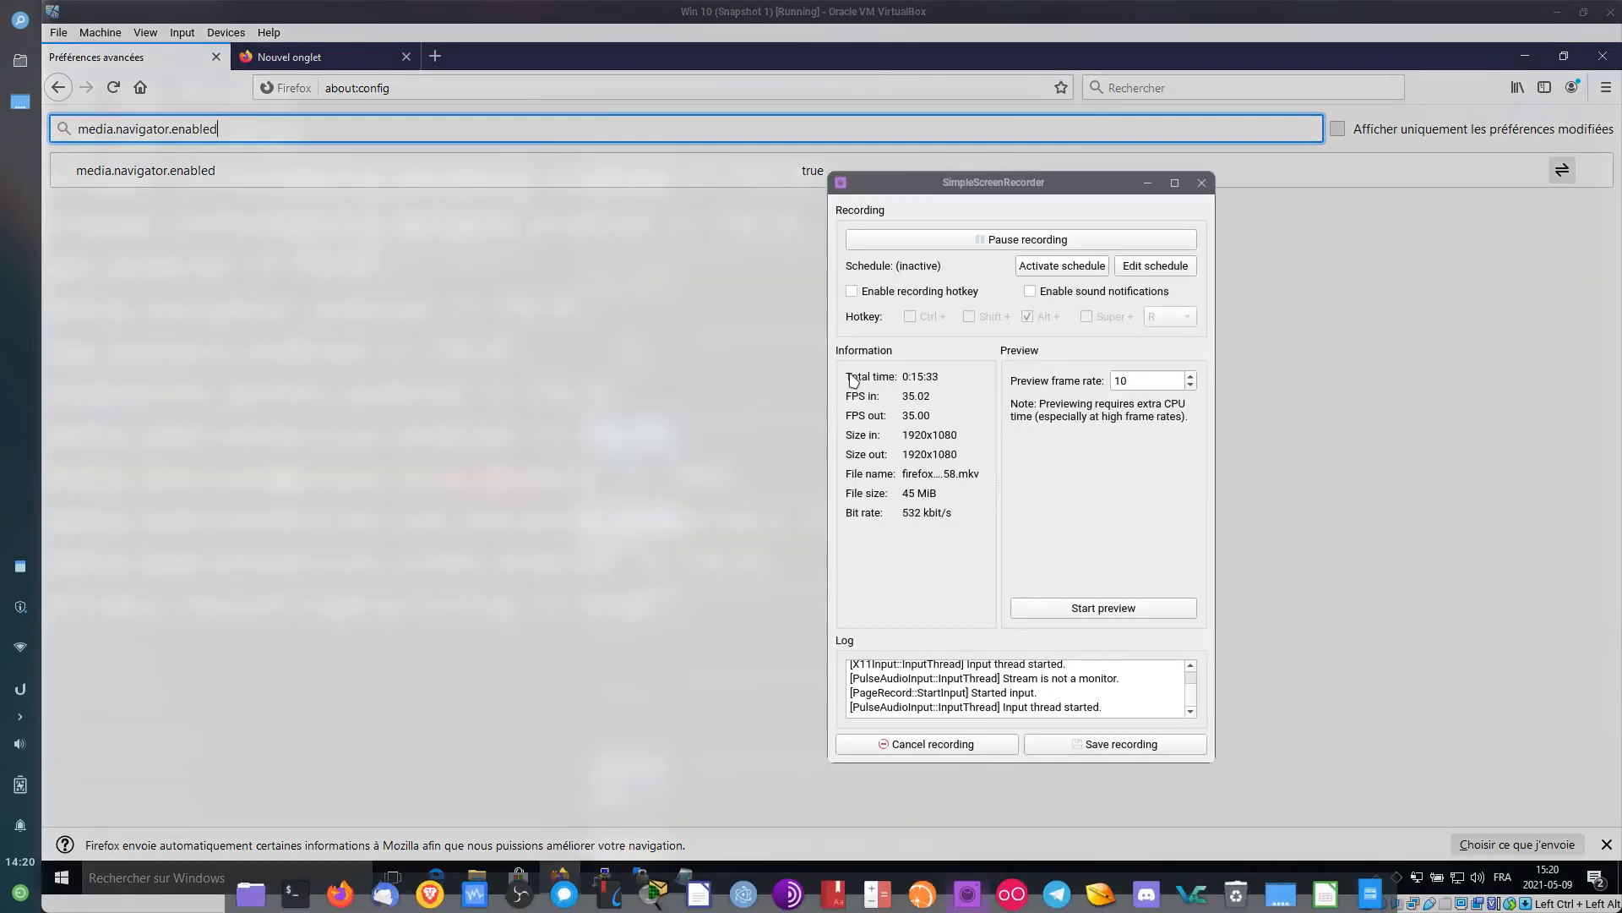
left_click(997, 241)
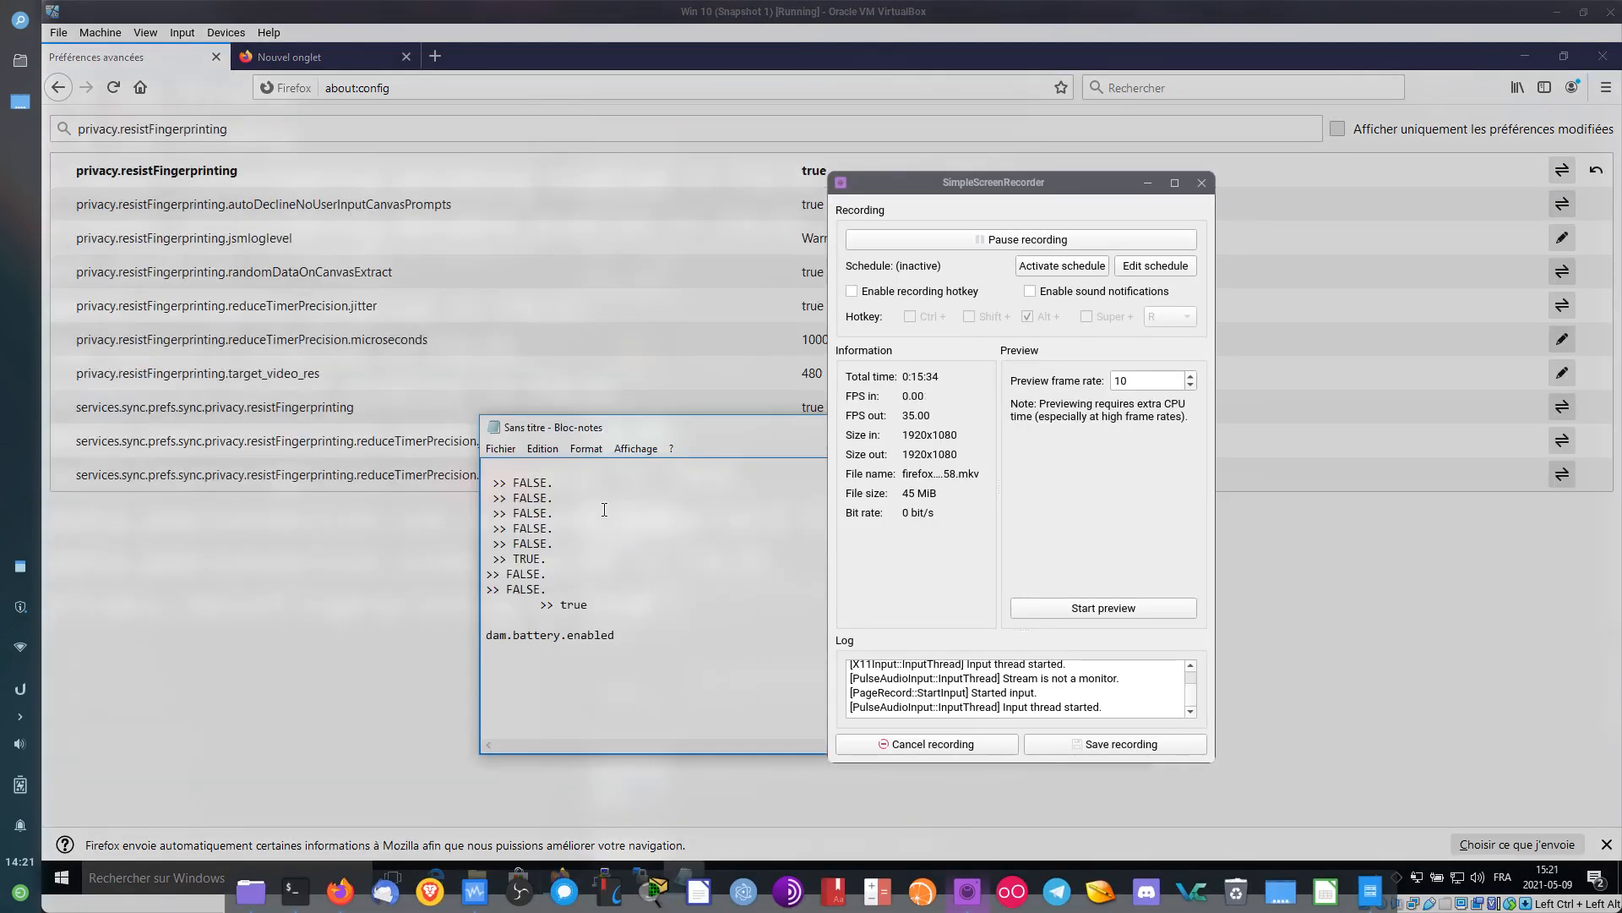
left_click(281, 661)
key("alt+Tab")
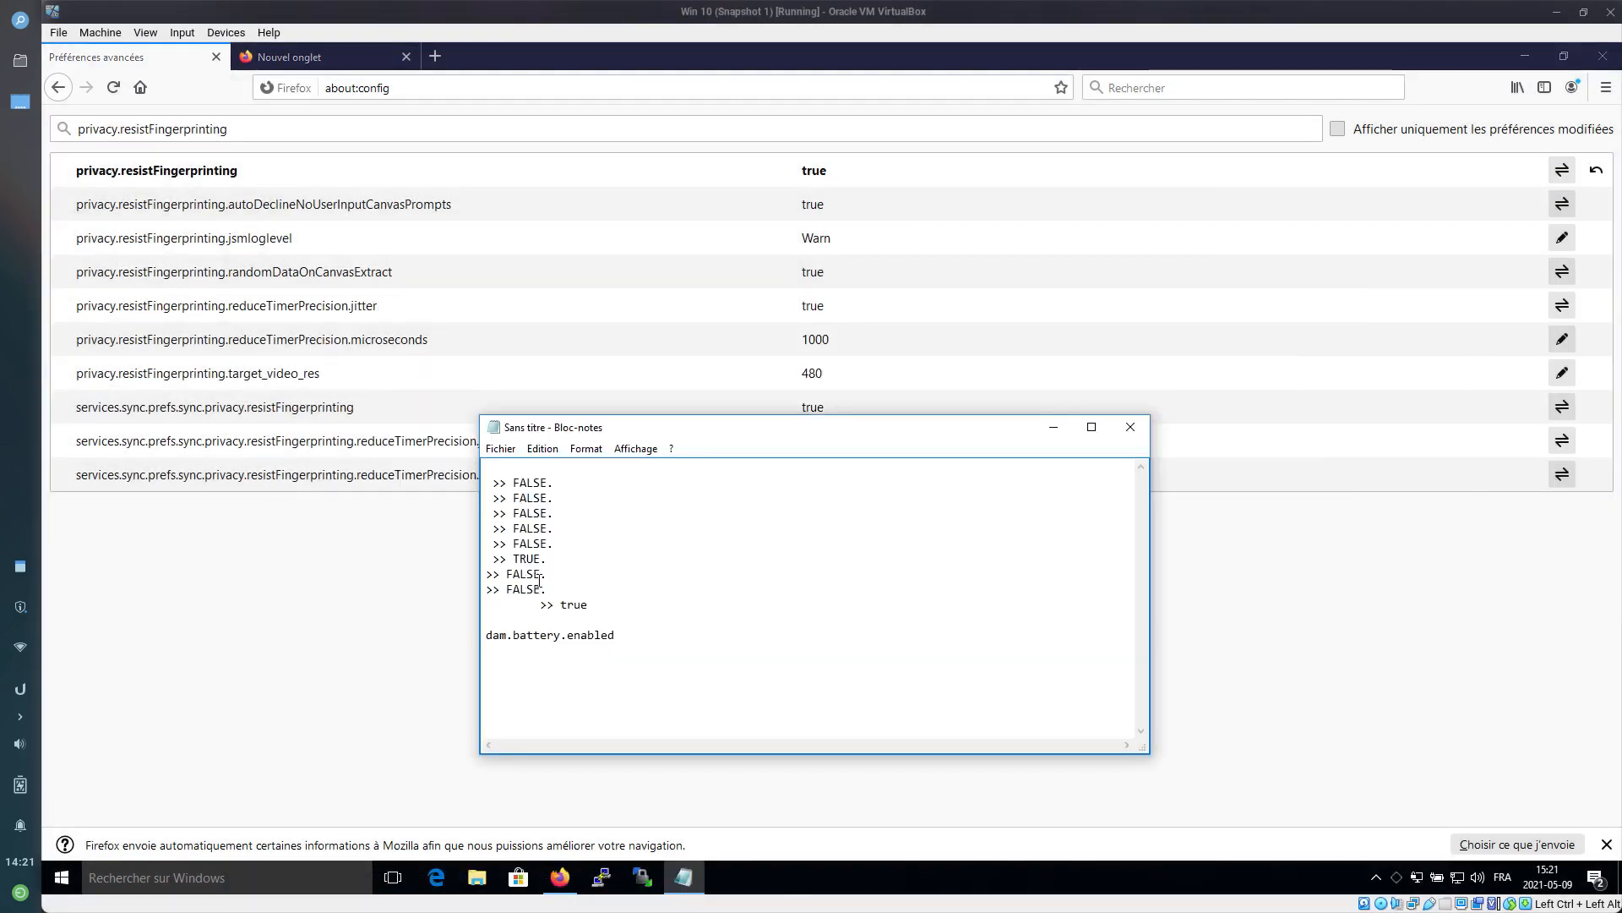
Cut dam.battery.enabled from the notes, look it up in about:config, add it as a Boolean preference and set it to false
left_click_drag(614, 634, 469, 642)
key("ctrl+x")
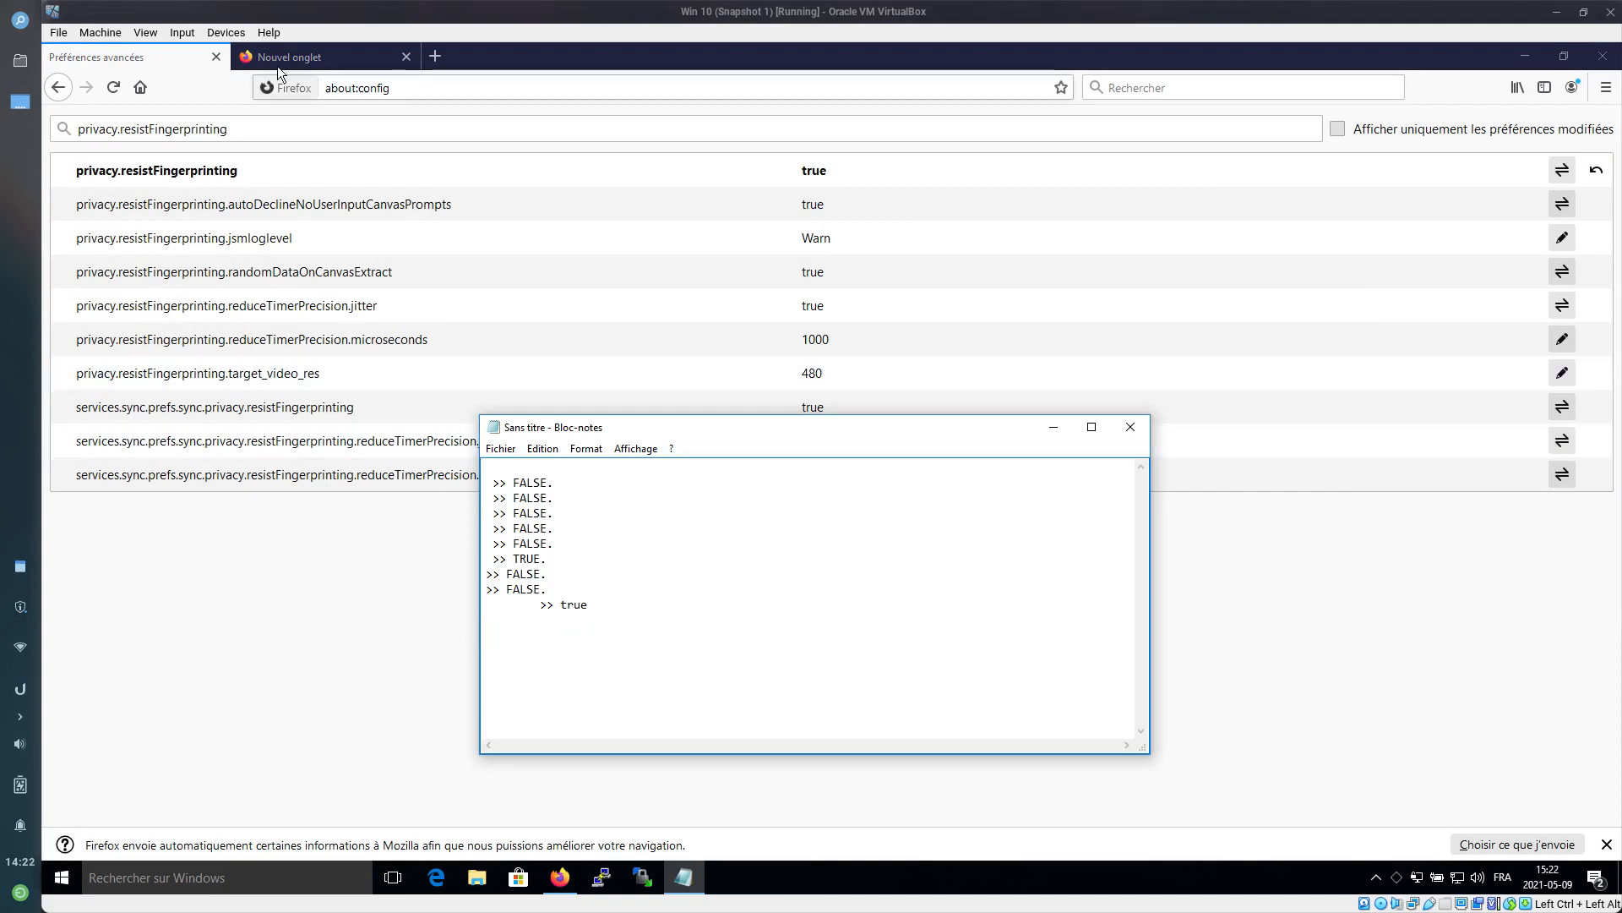
left_click(249, 129)
key("ctrl+a")
key("ctrl+v")
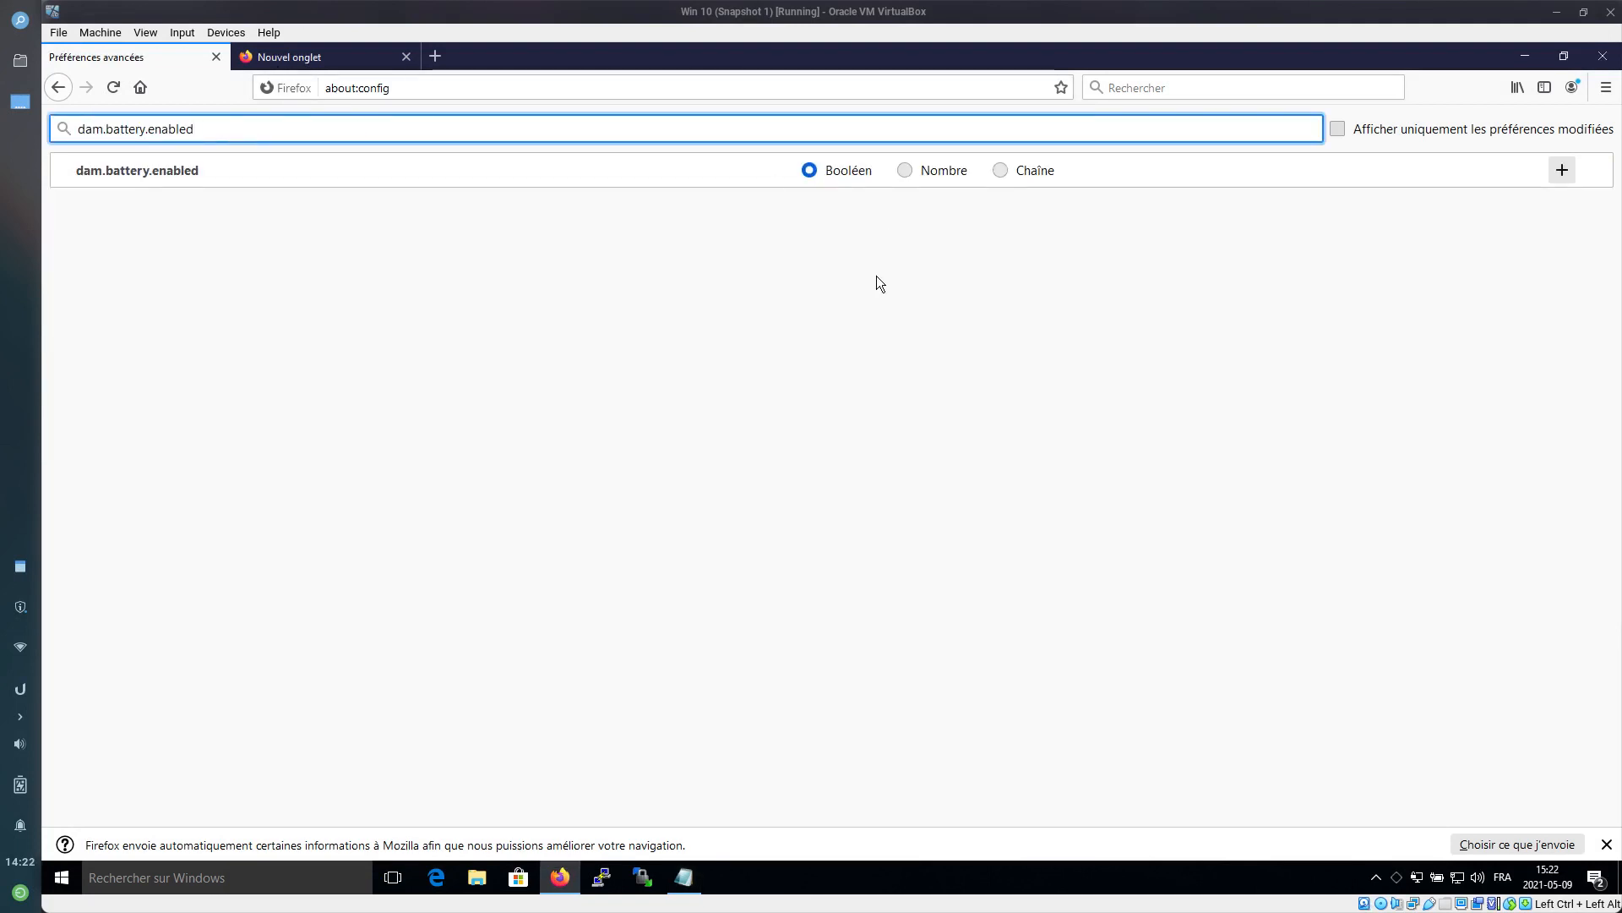
left_click(1559, 170)
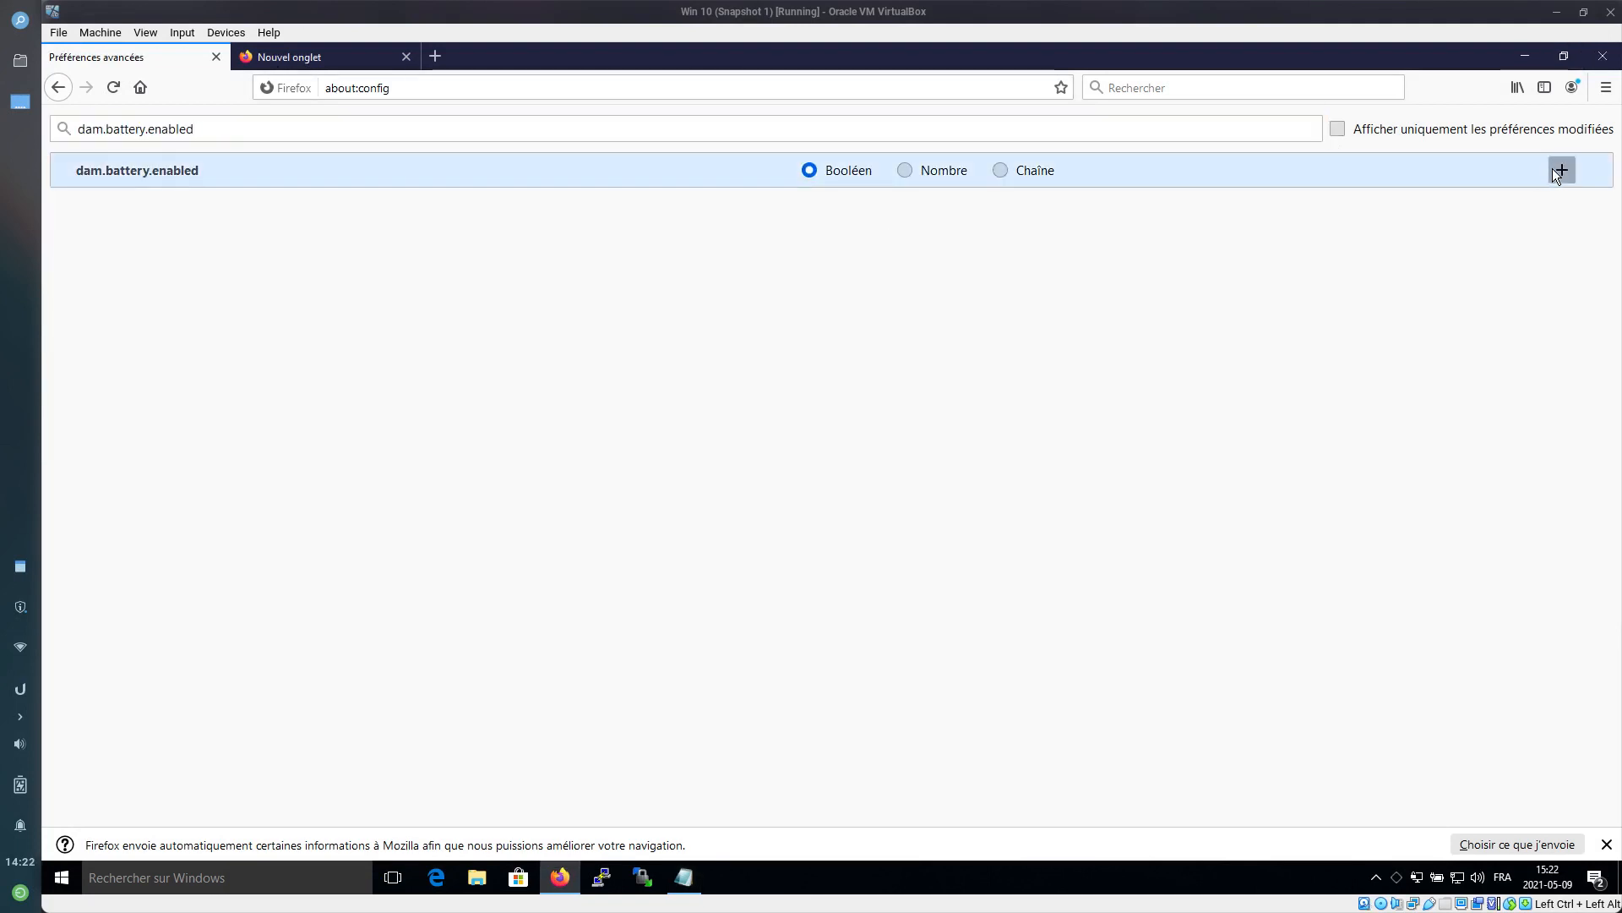
double_click(824, 161)
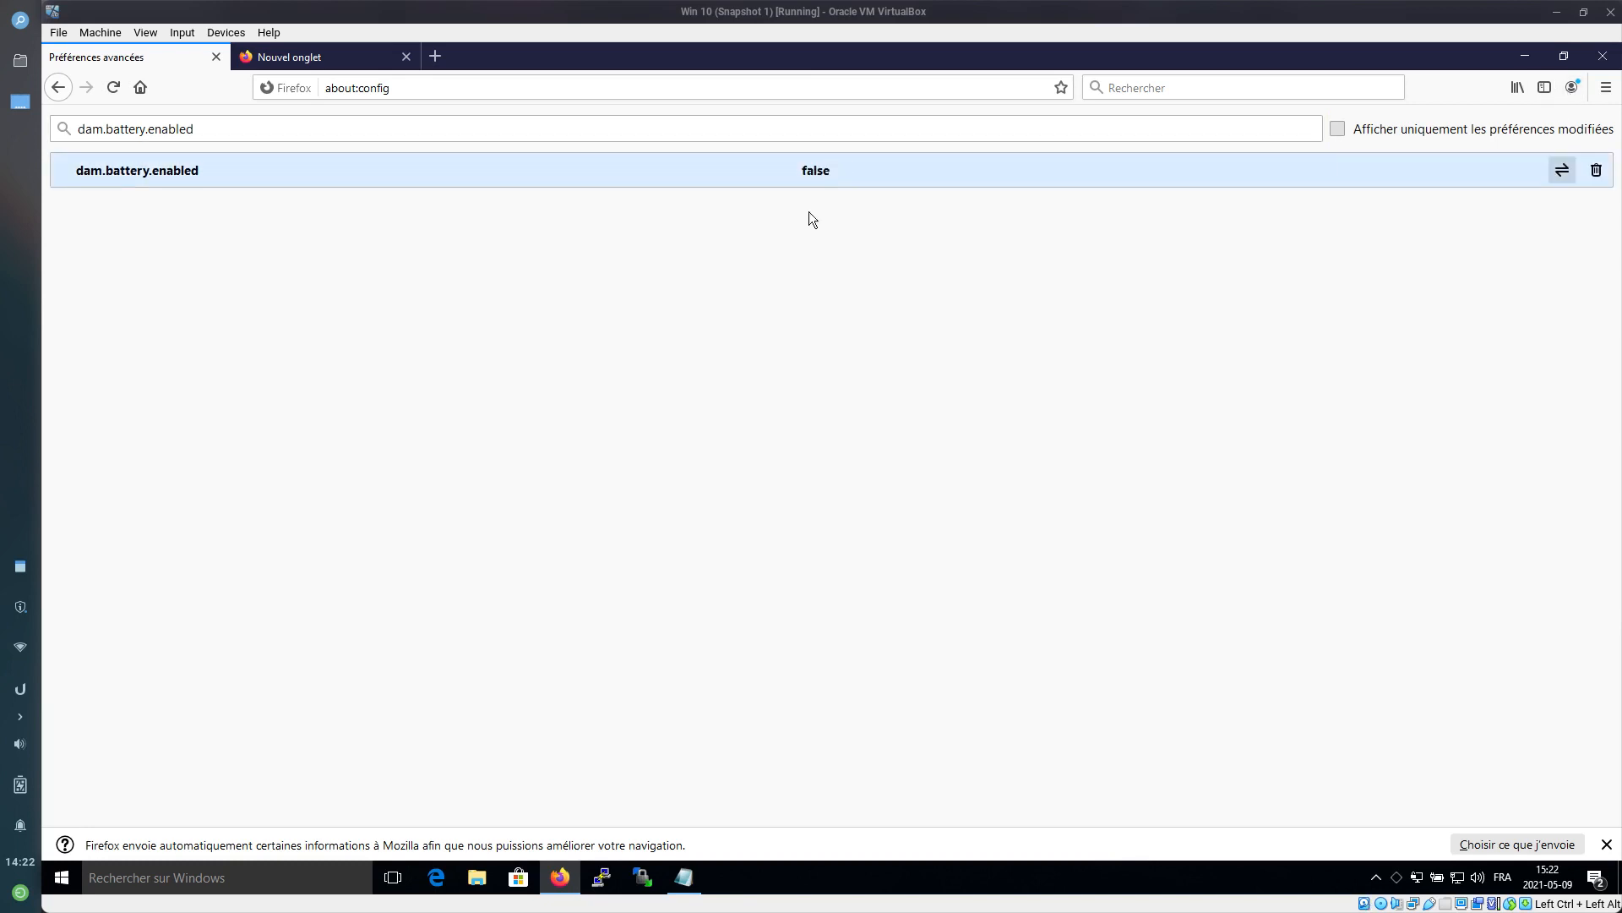
Review the preference list in the terminal, from the safebrowsing entries down to privacy.resistFingerprinting, and return to the virtual machine
mouse_move(794, 909)
key("alt+Tab")
key("alt+Tab")
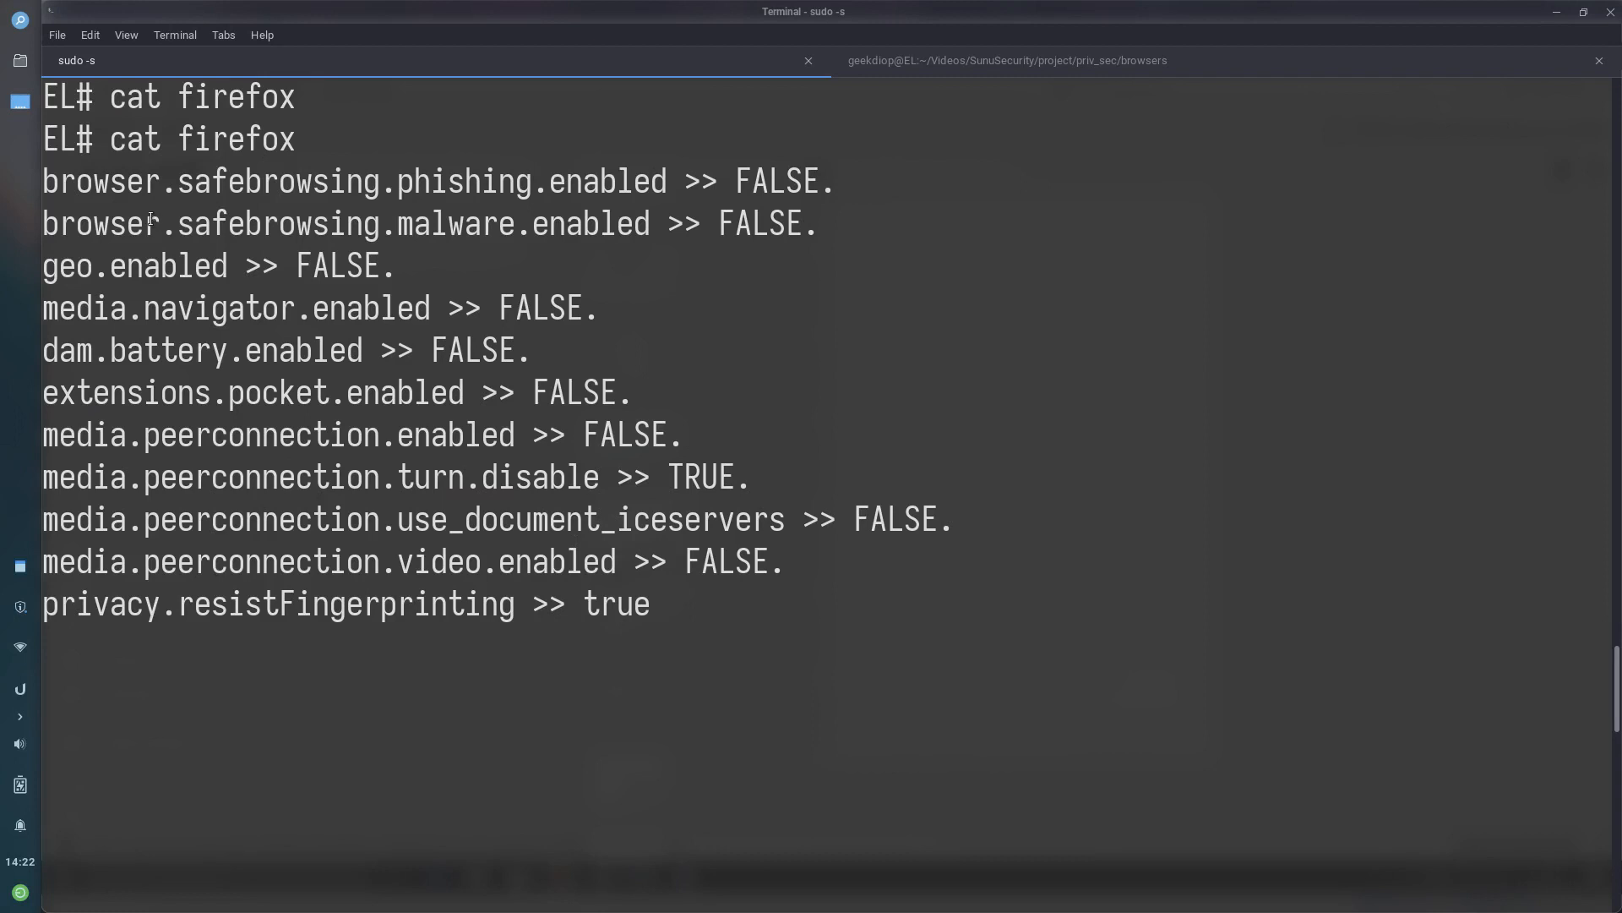
double_click(88, 193)
left_click_drag(89, 193, 733, 166)
double_click(570, 223)
double_click(733, 166)
double_click(189, 271)
left_click(189, 275)
double_click(163, 350)
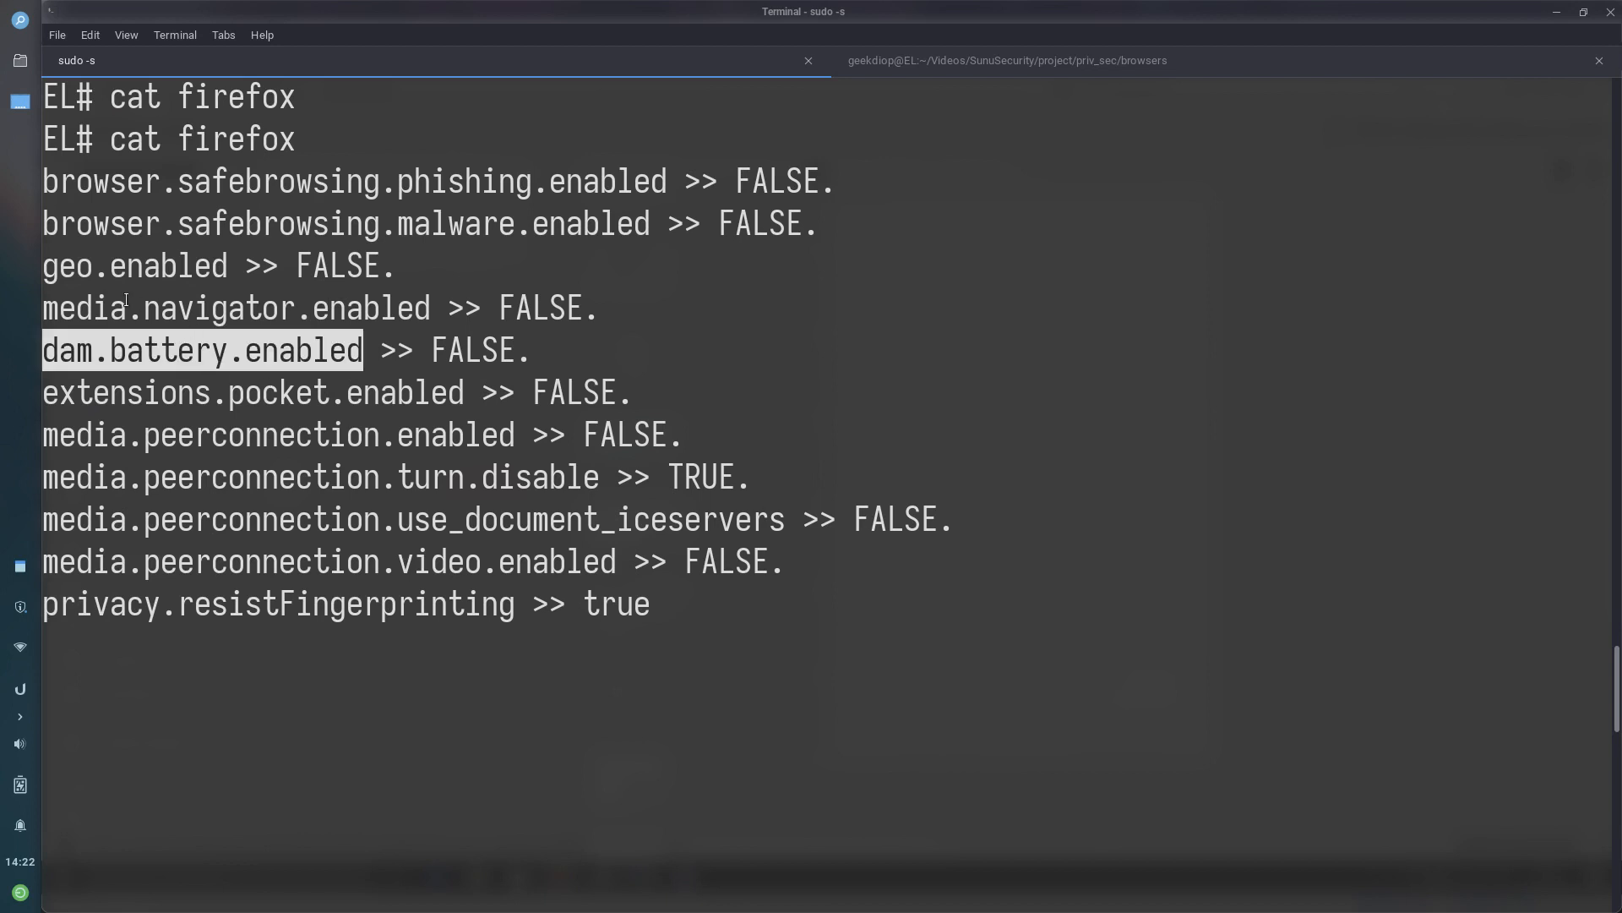
double_click(295, 459)
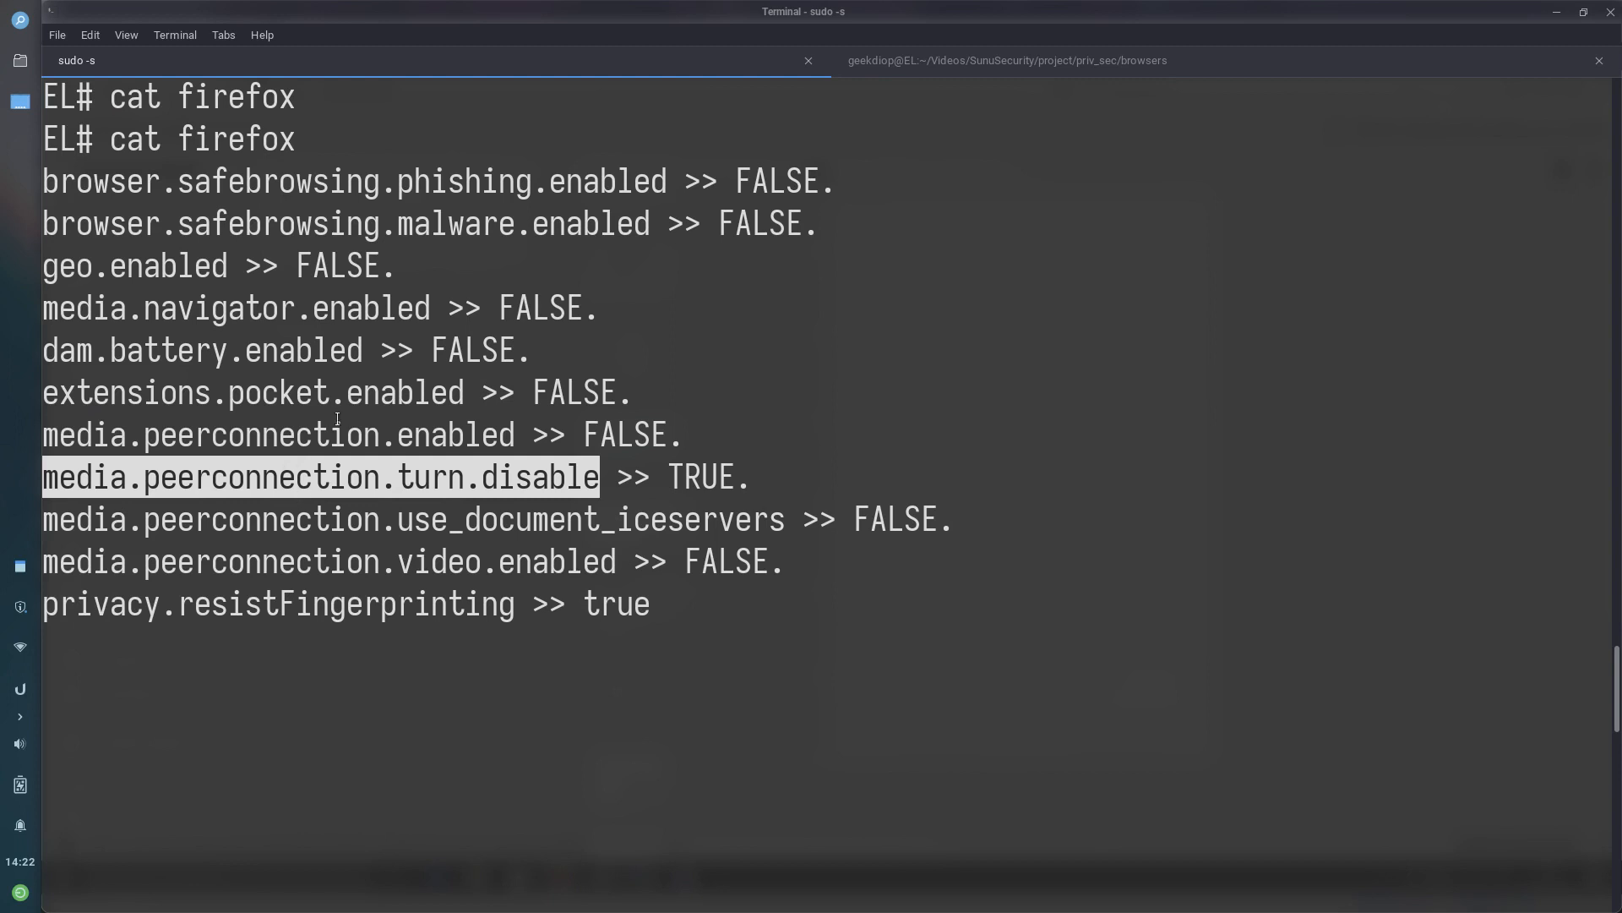
left_click(354, 644)
double_click(336, 617)
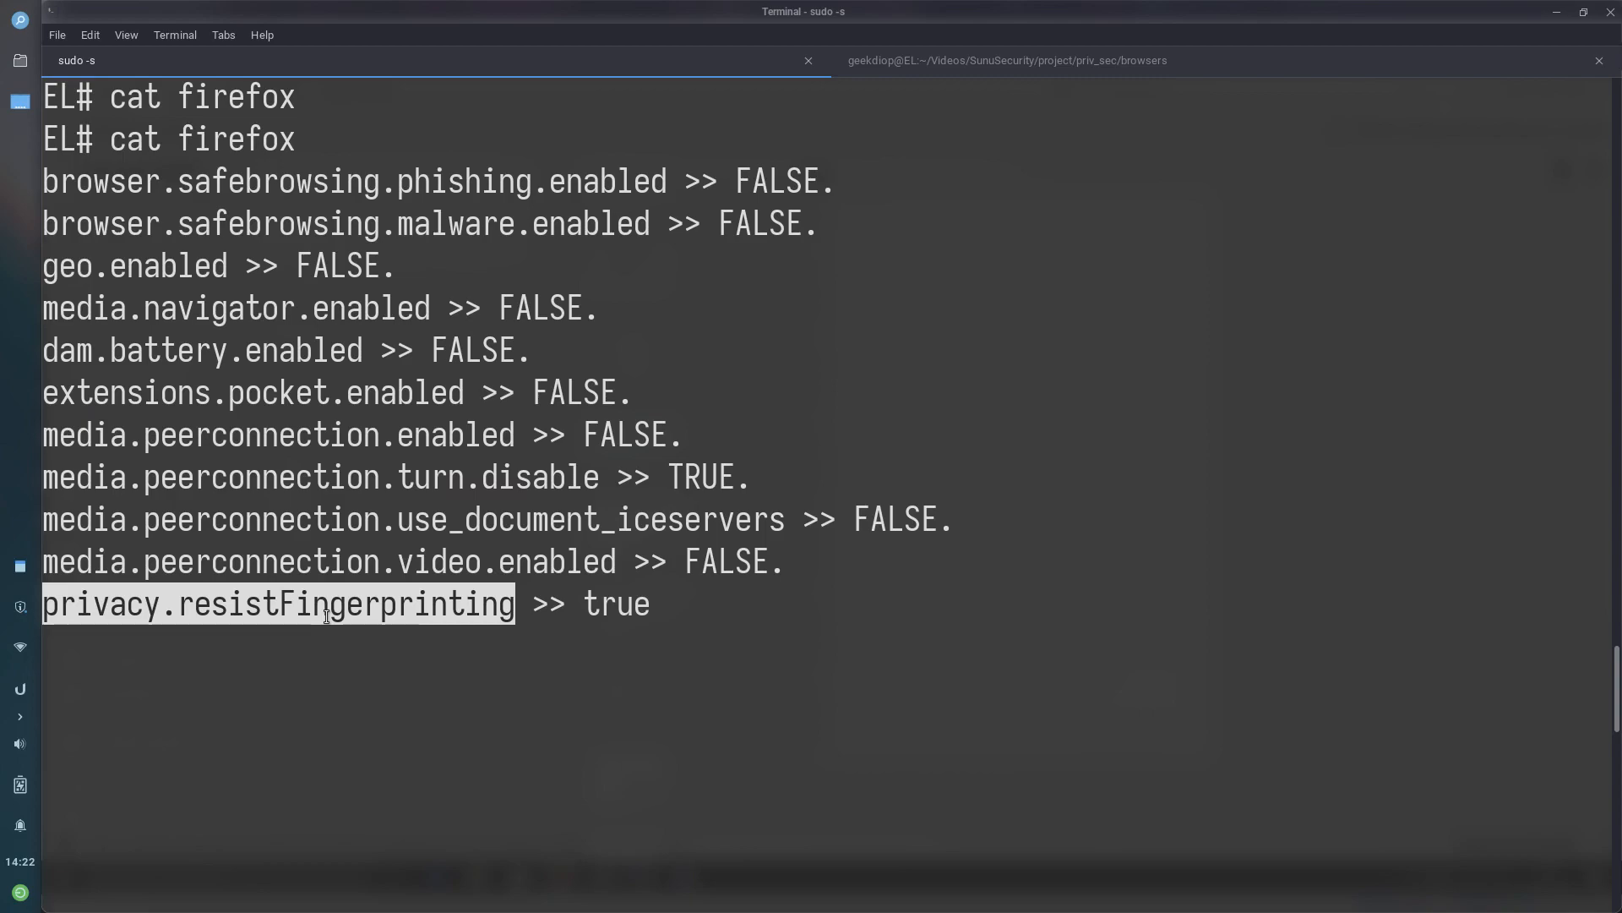
key("alt+Tab")
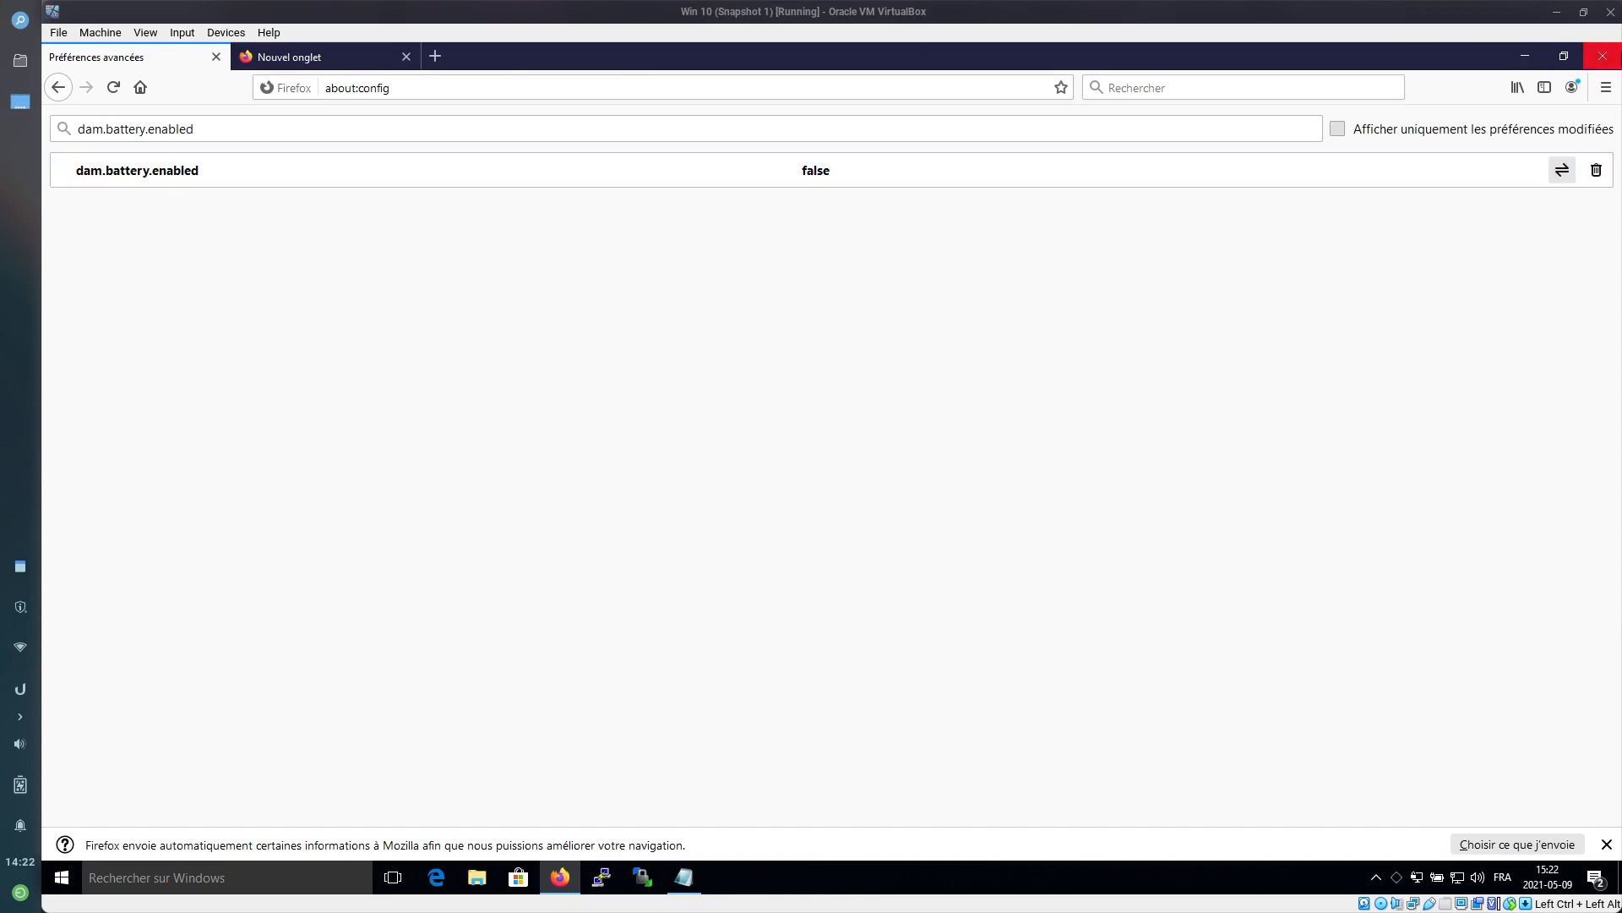
Open the extensions list of the add-ons manager from the Firefox options, declining the request for English versions of web pages
left_click(1605, 88)
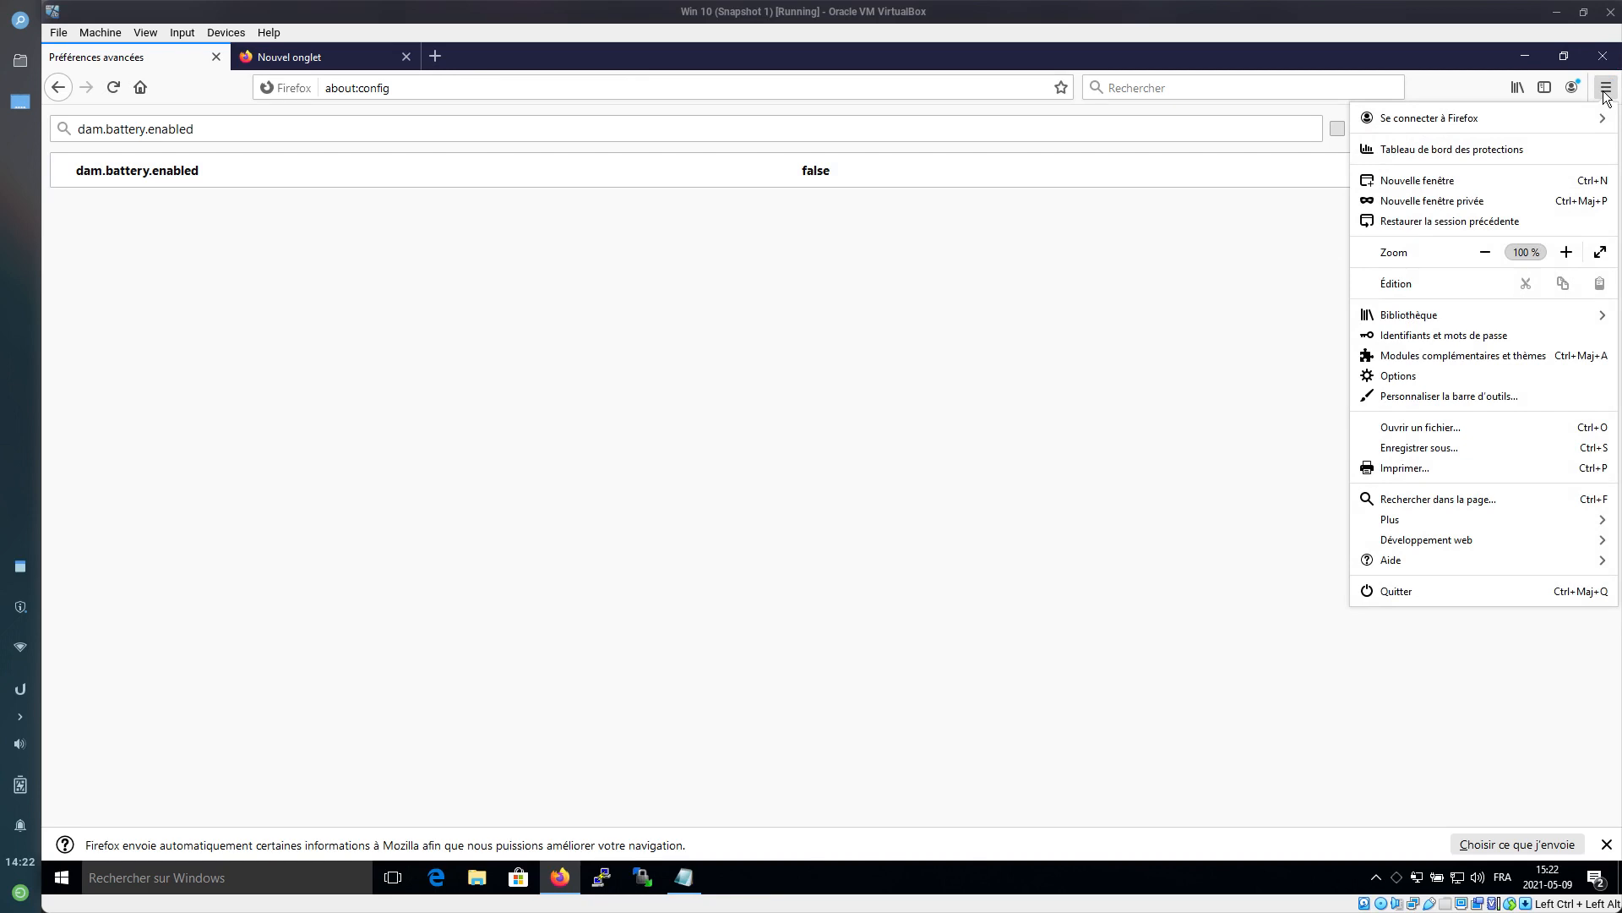
left_click(1394, 375)
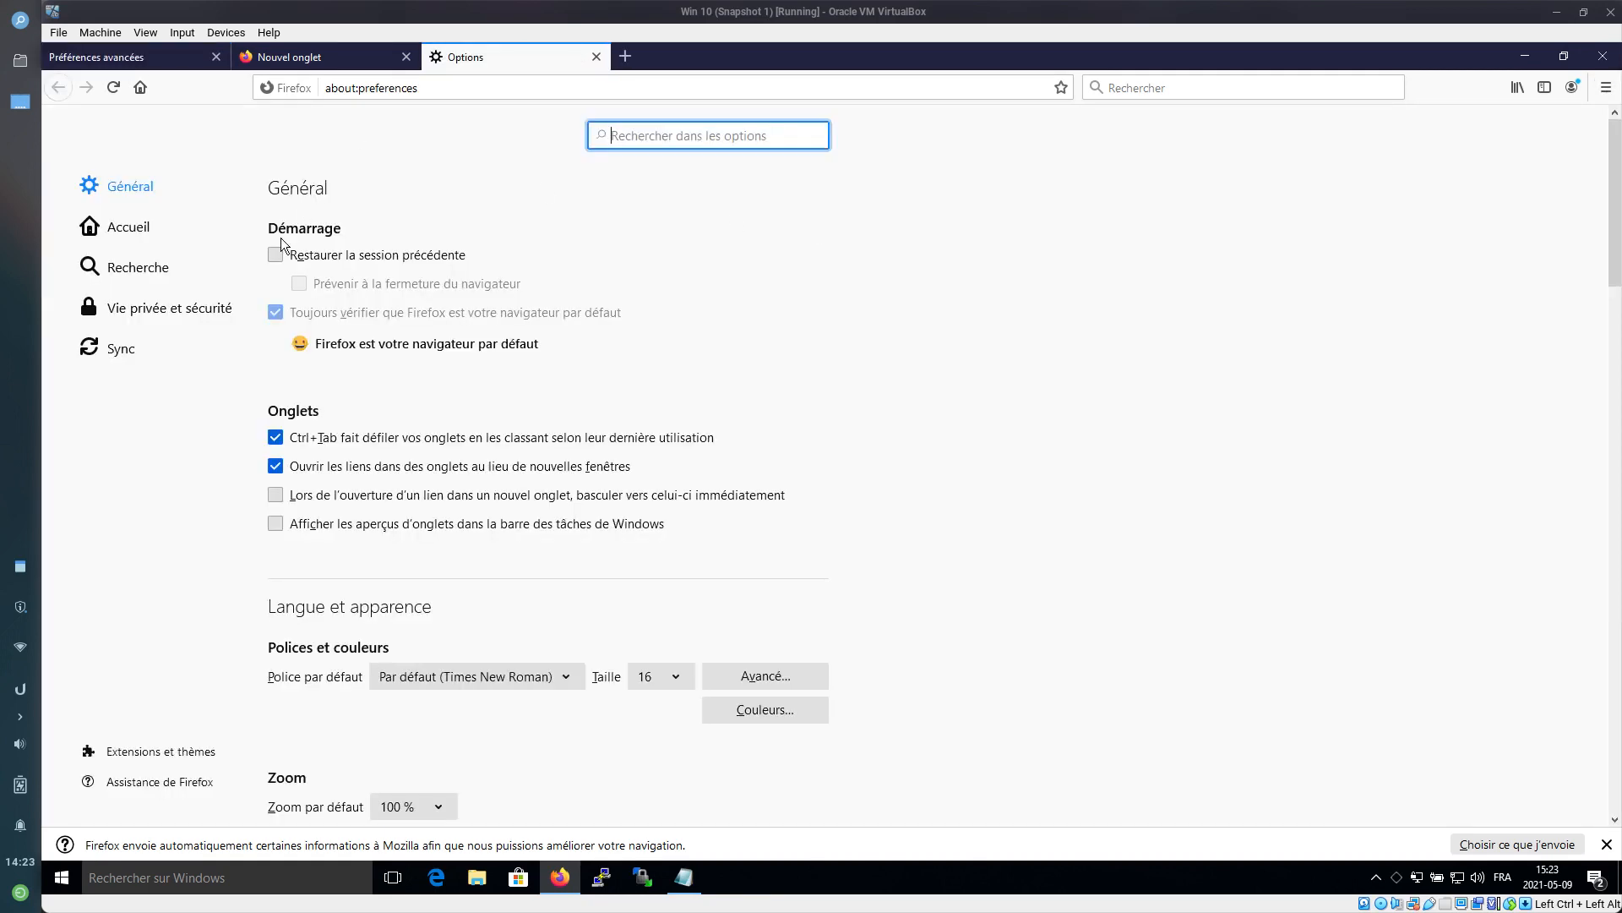
left_click(145, 753)
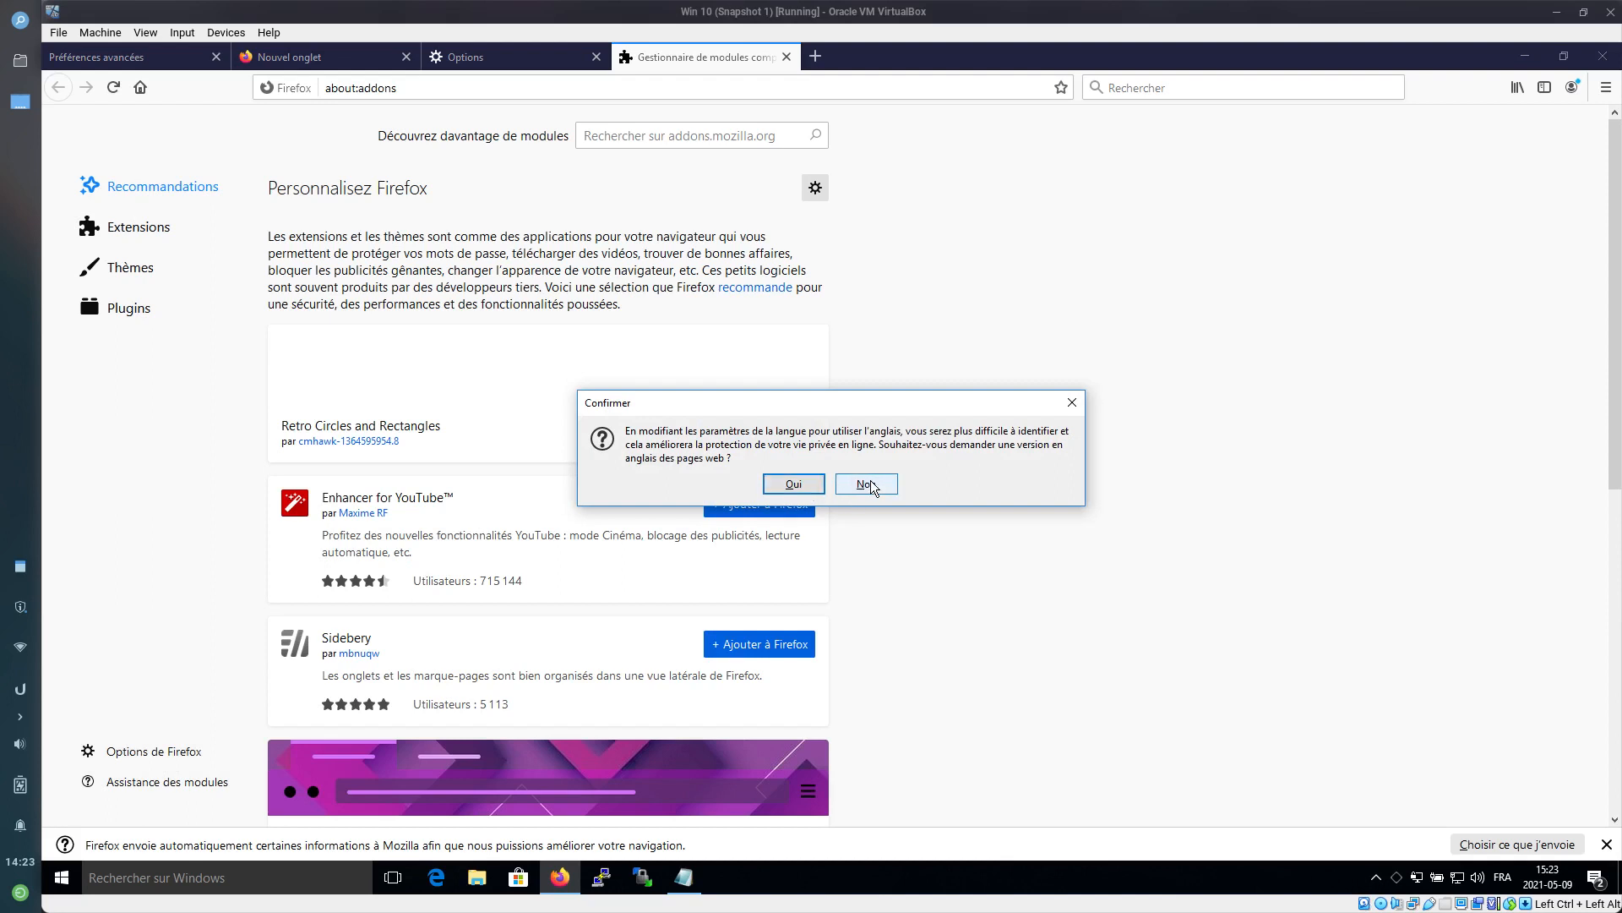
left_click(868, 485)
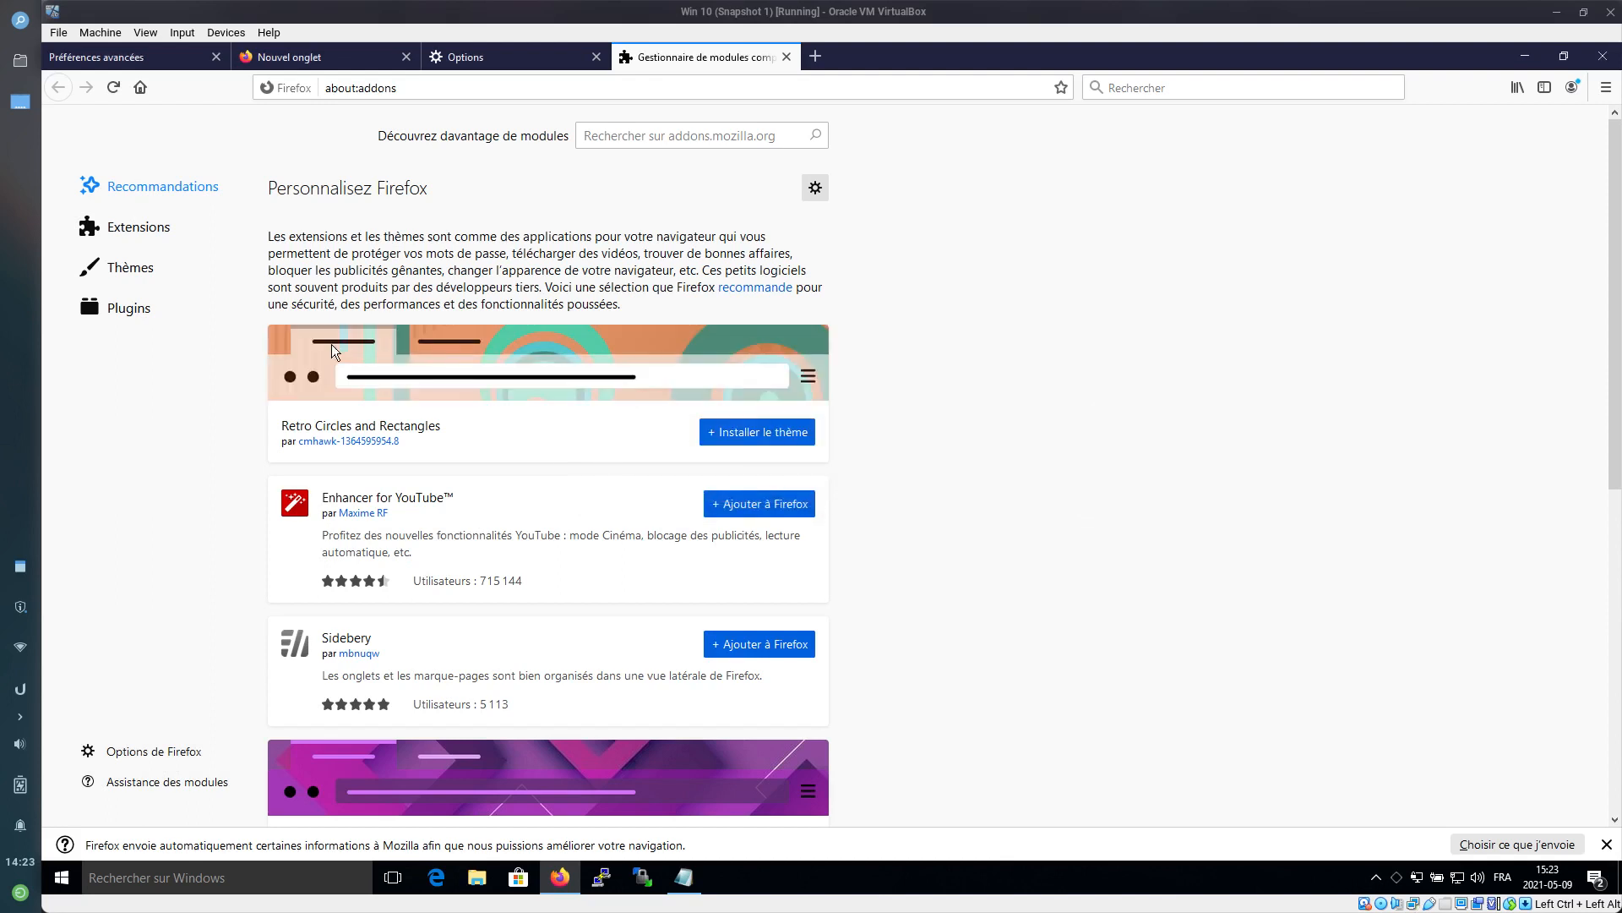
left_click(137, 231)
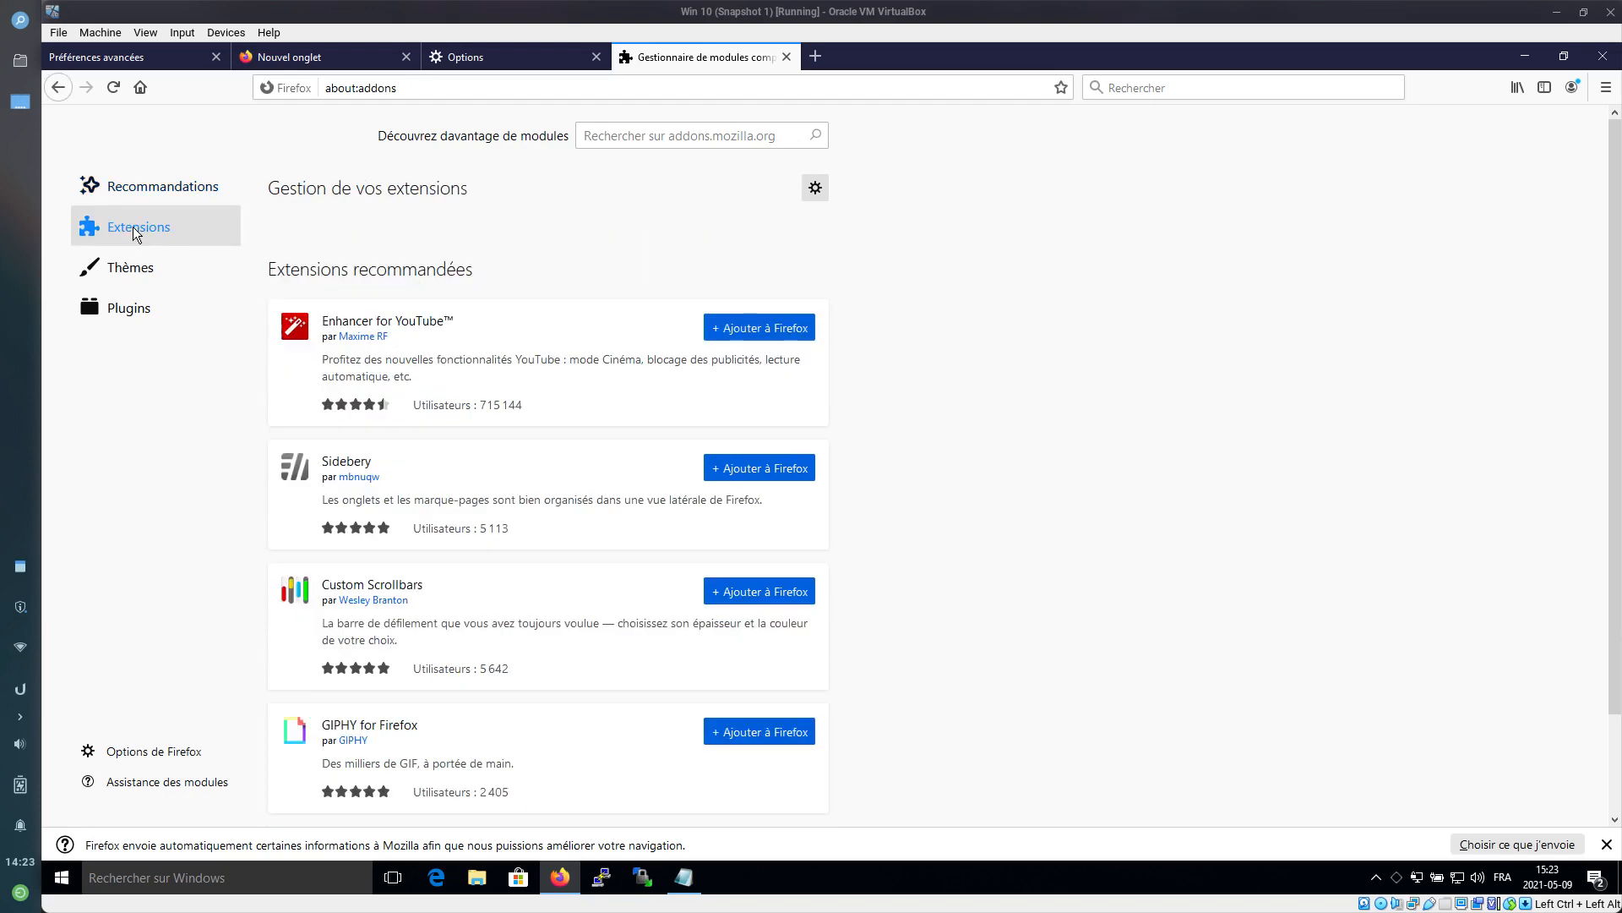
Leave the extensions list and open it again by way of the Firefox options
left_click(58, 88)
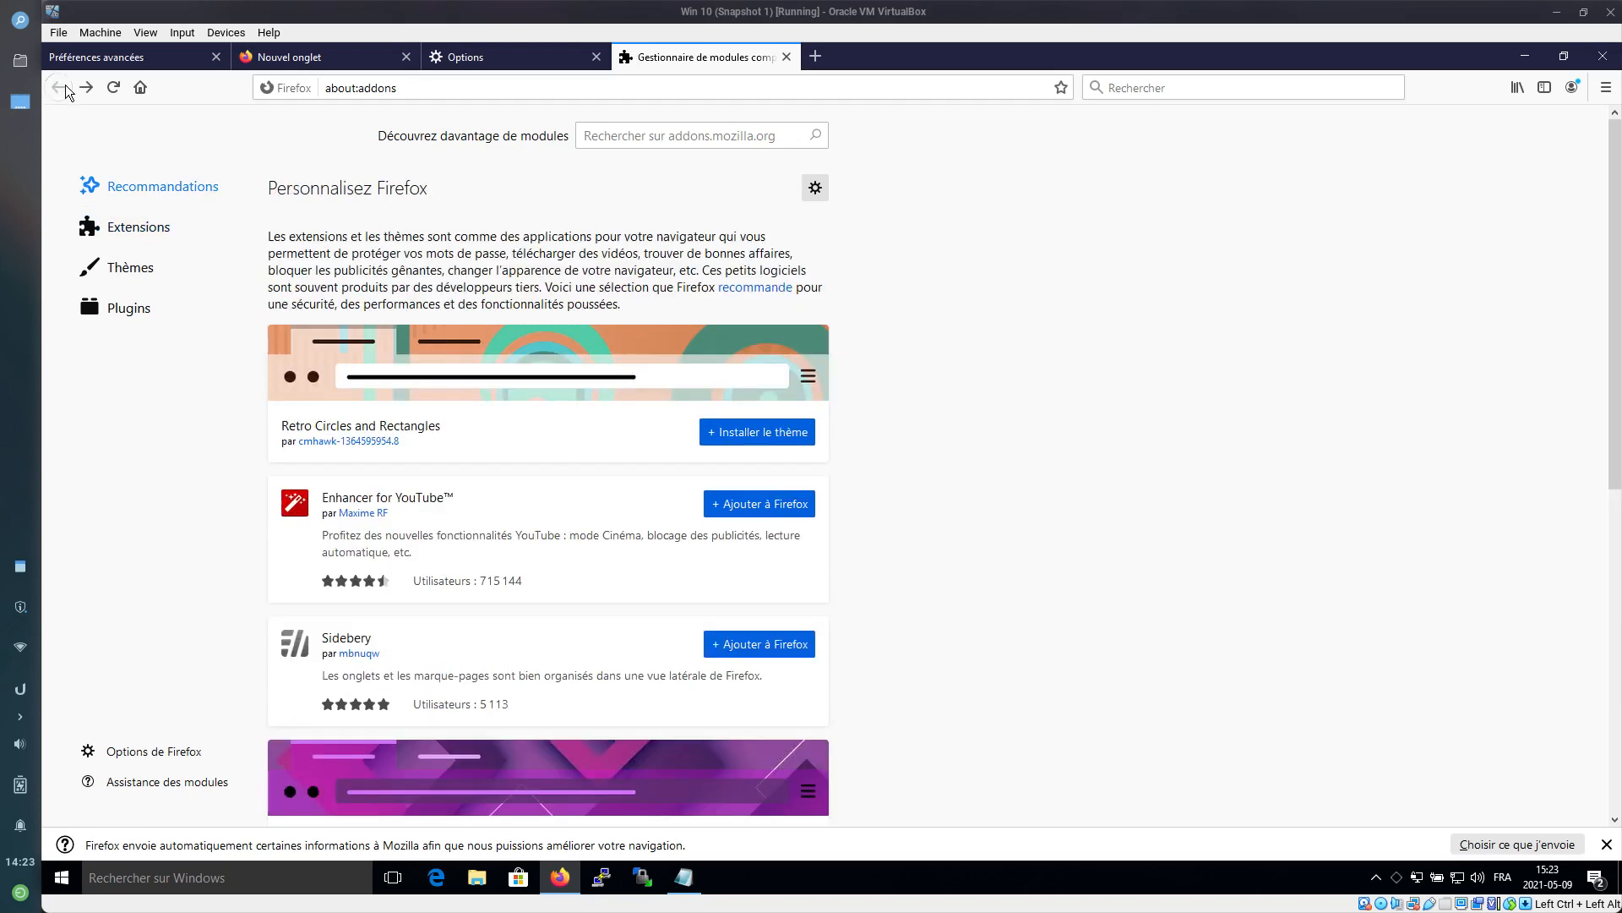
left_click(1606, 87)
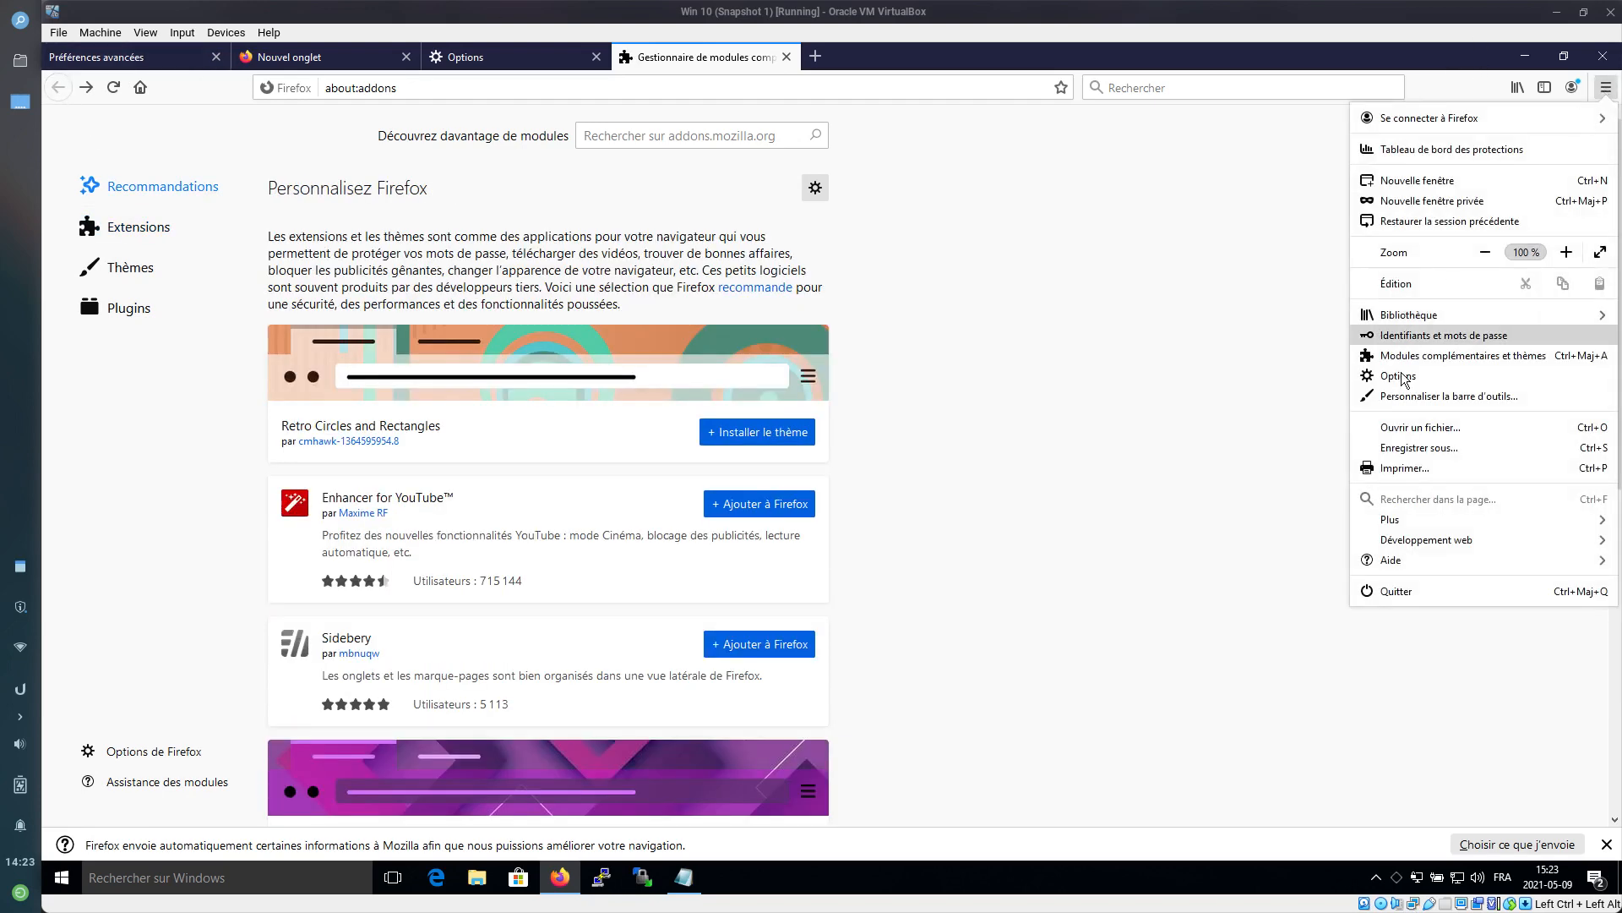
left_click(1404, 376)
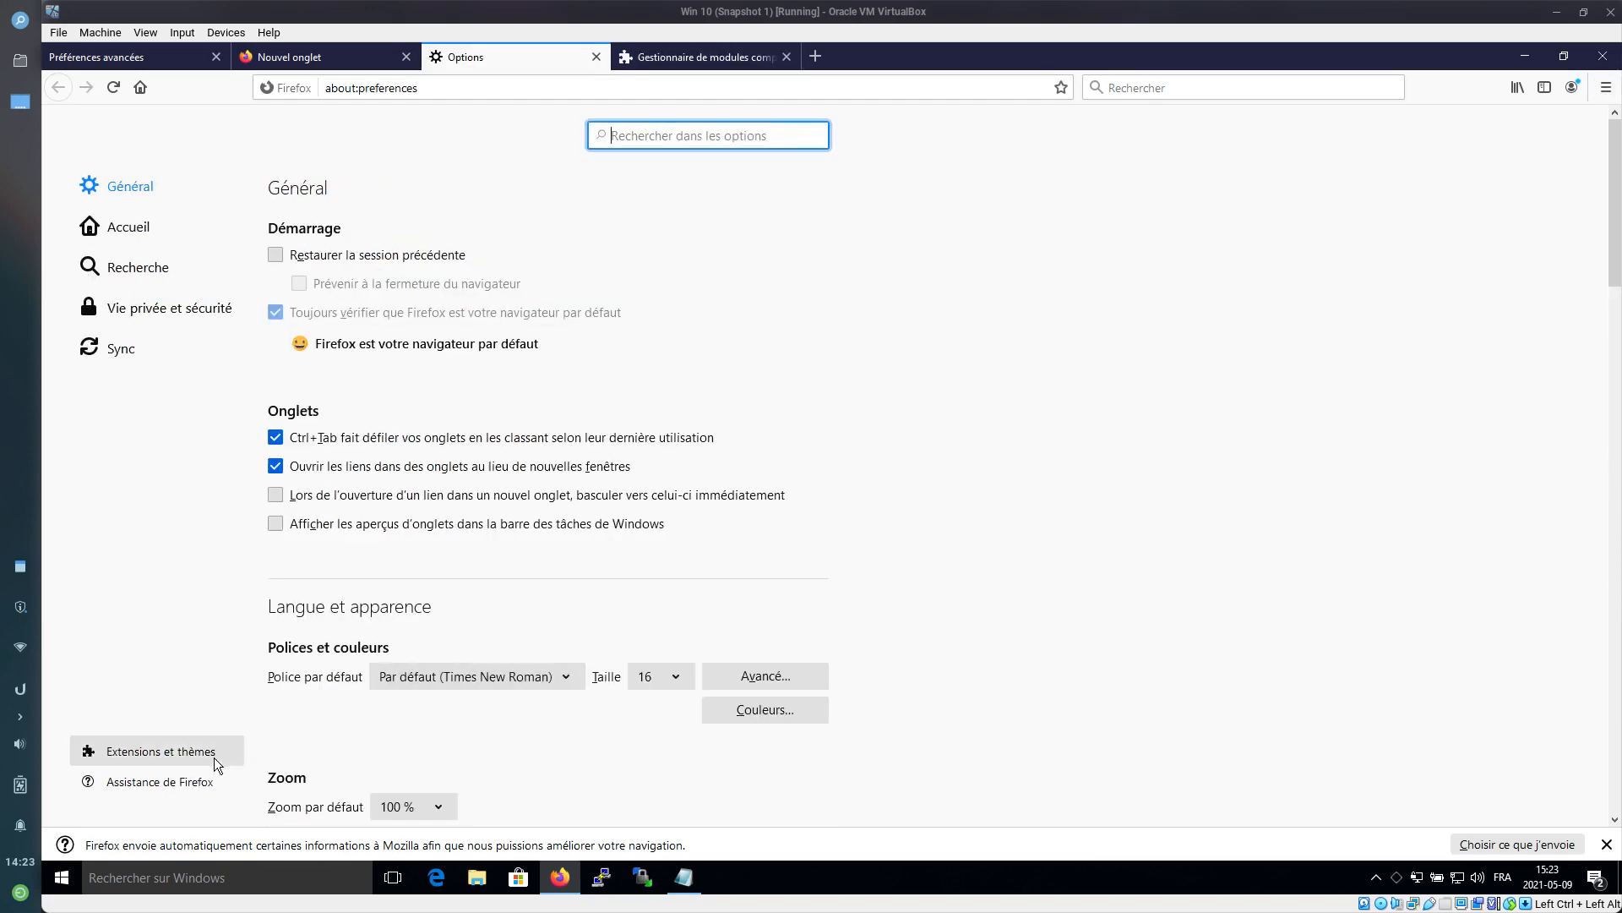
left_click(165, 761)
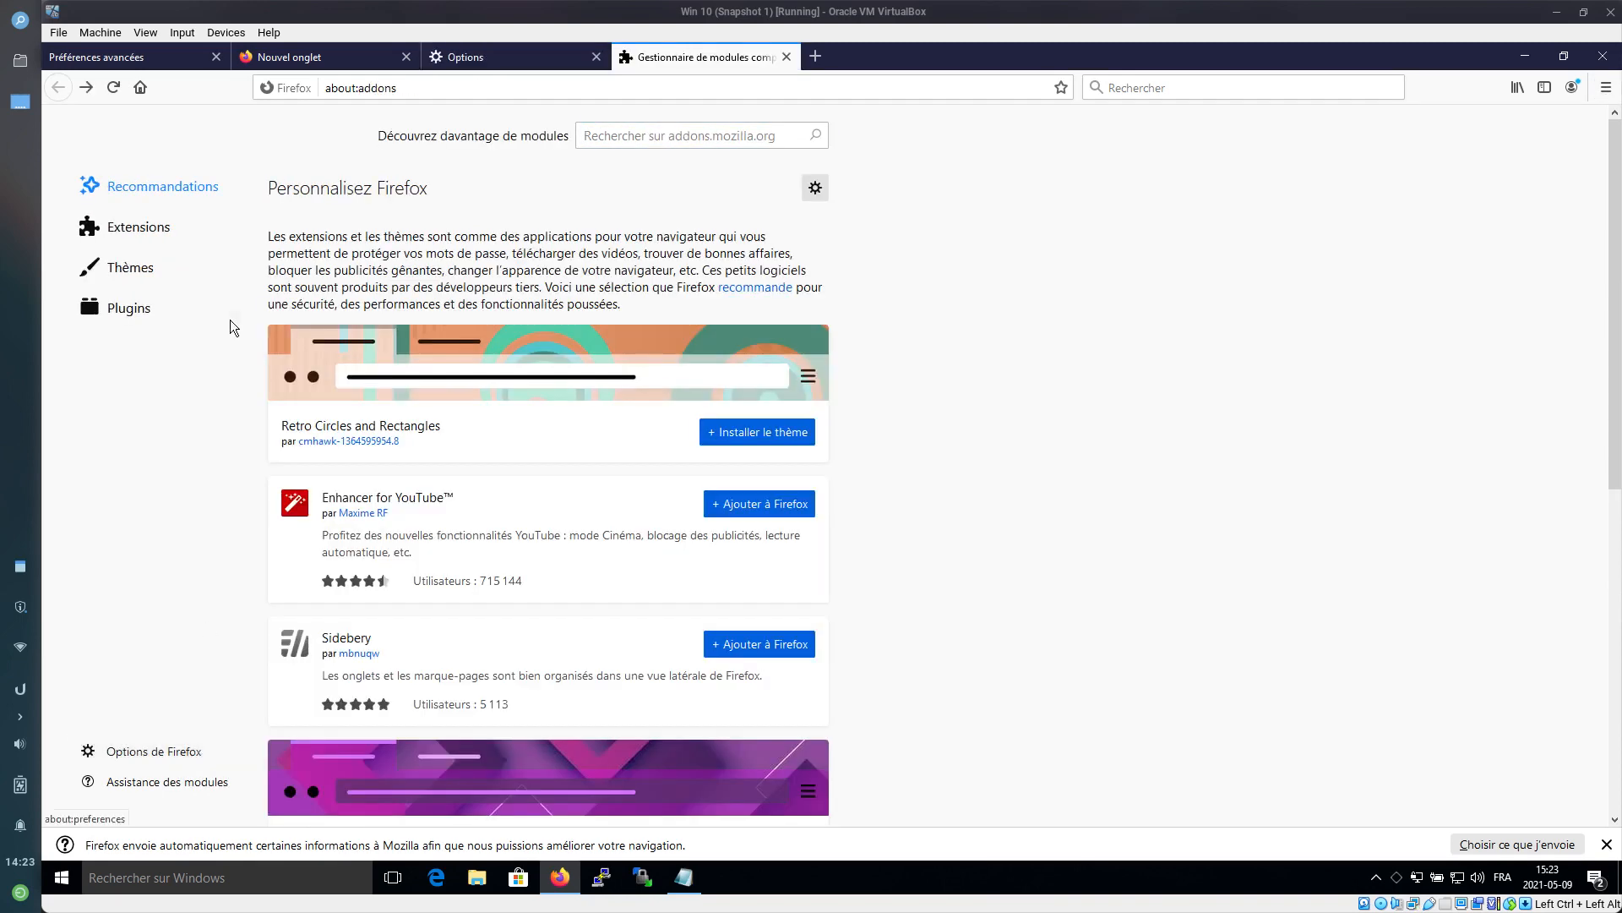
left_click(162, 241)
Replace the Bloc-notes text with the terminal's extension list: Firefox Containers, uBlock Origin, HTTPS Everywhere and Decentraleyes
key("alt+Tab")
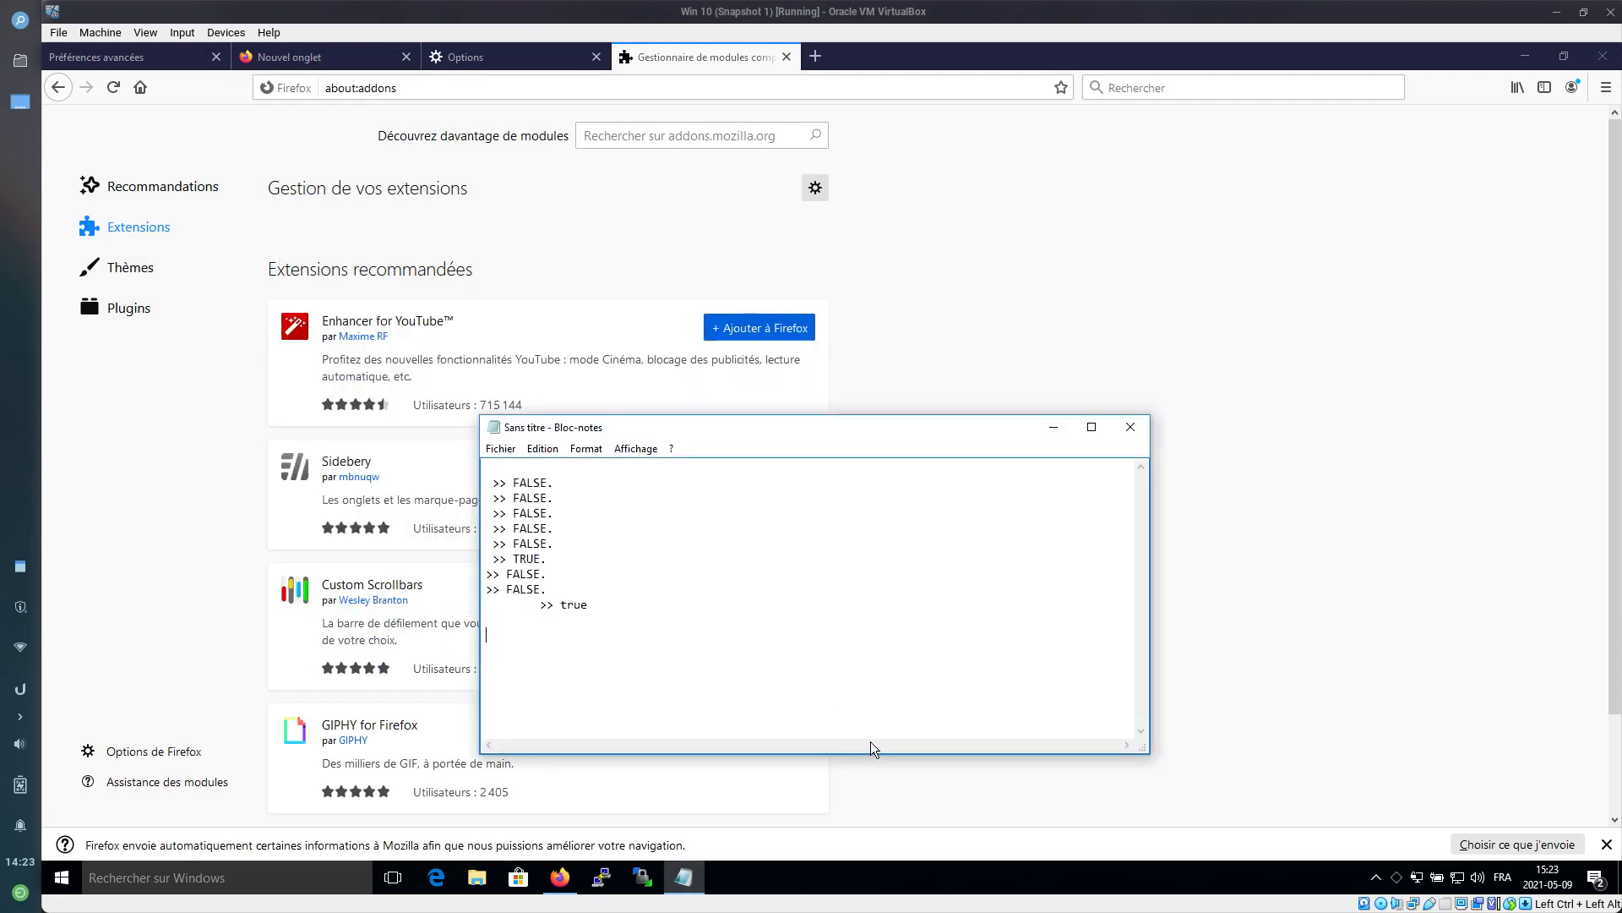
key("alt+Tab")
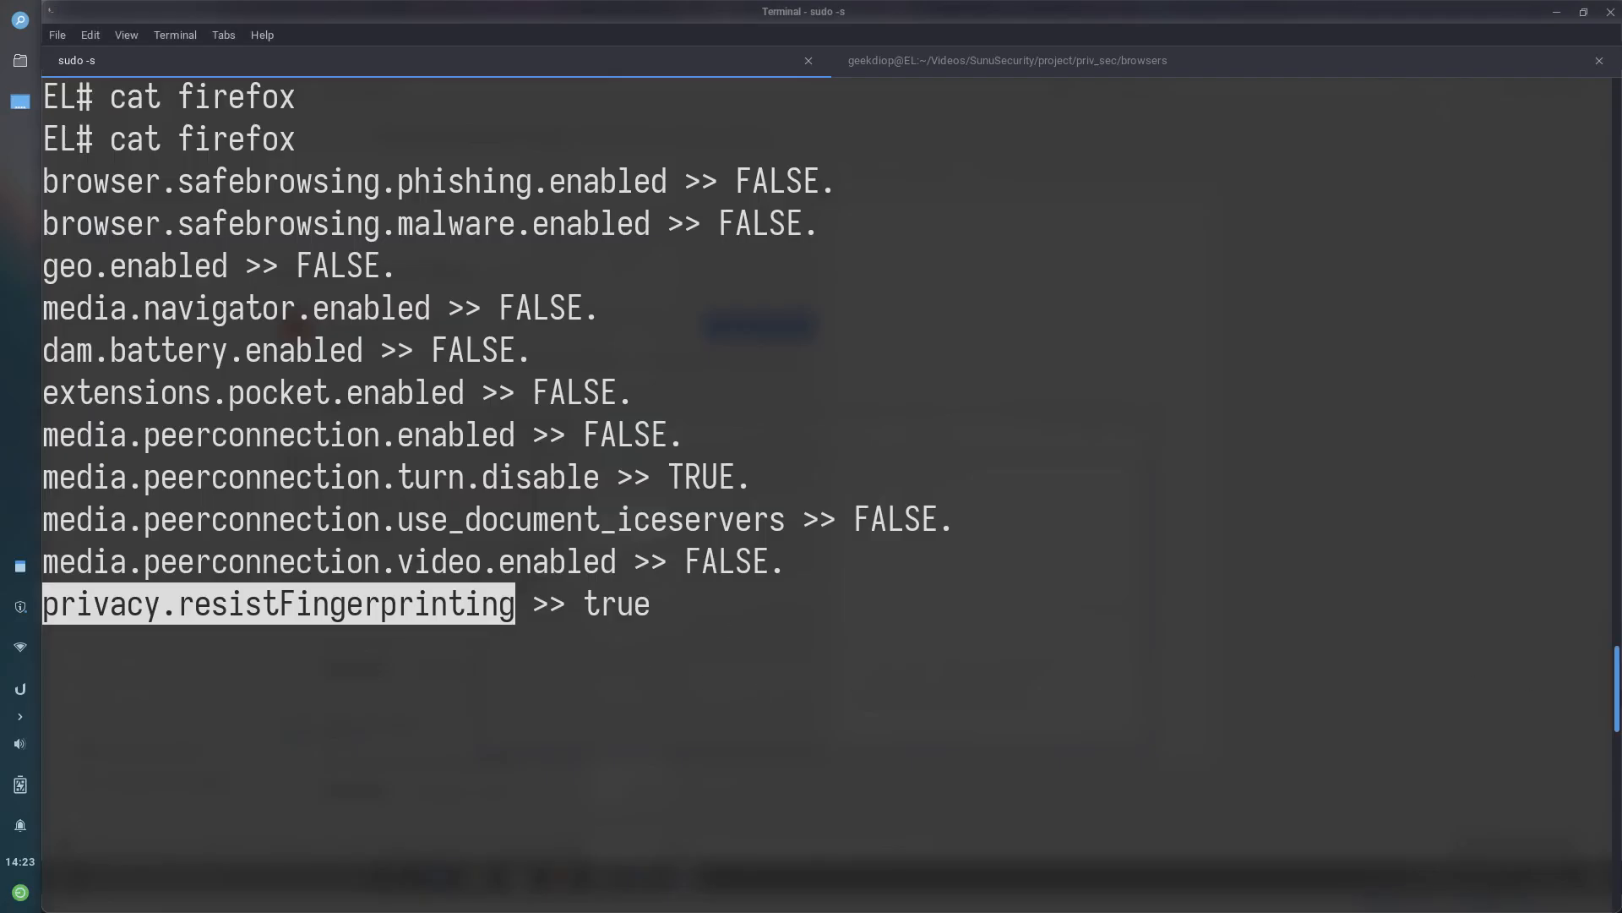
left_click_drag(1619, 698, 1618, 878)
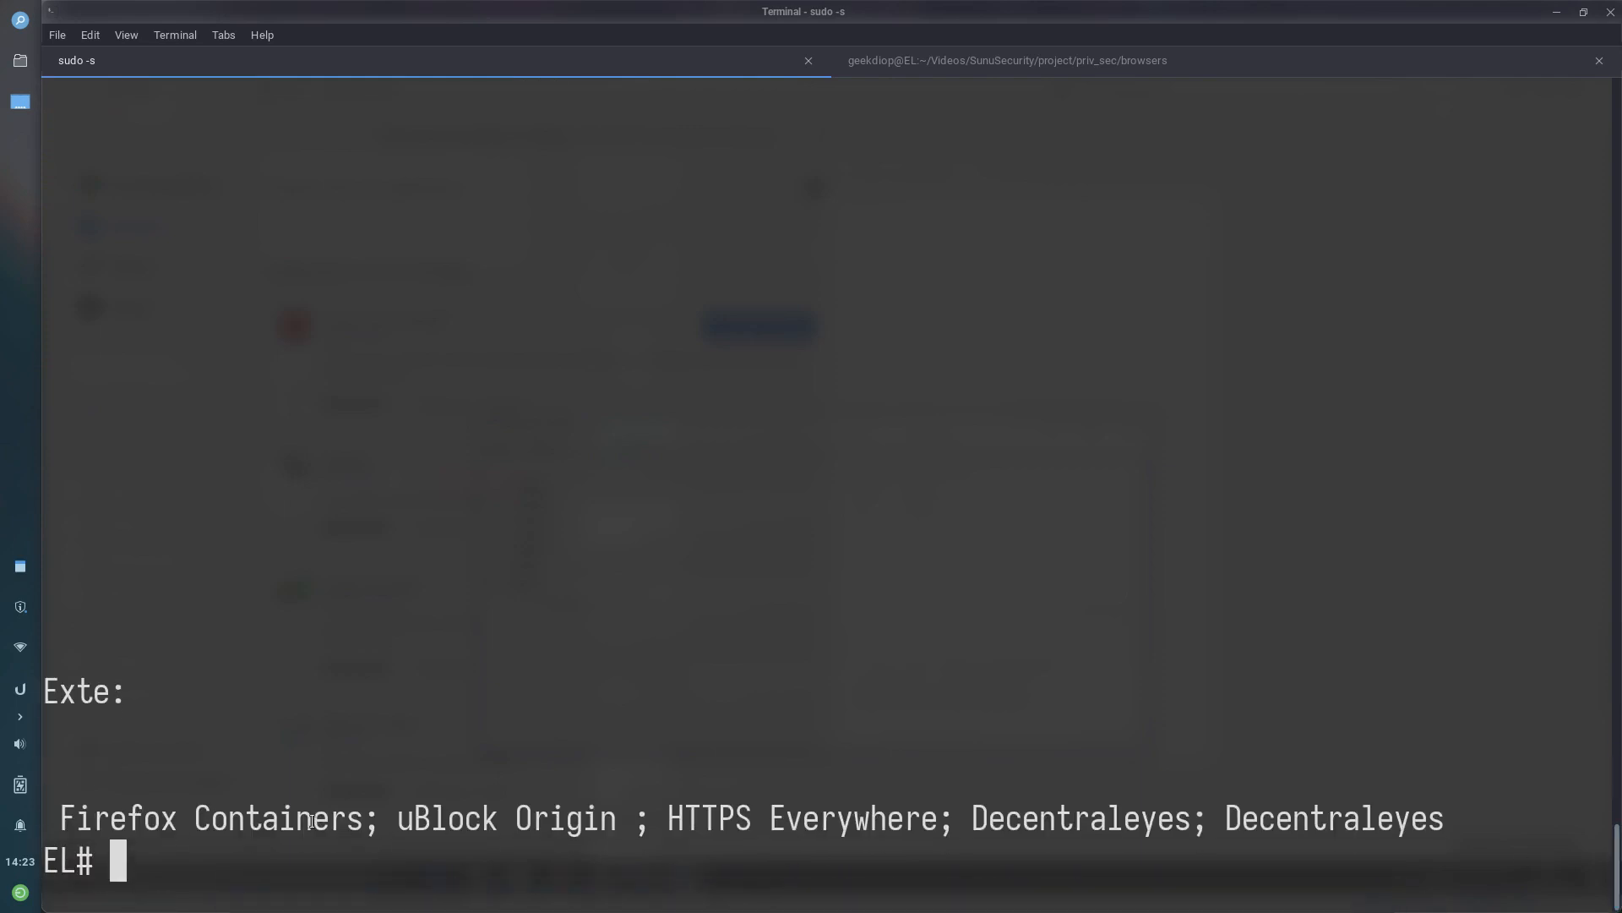
double_click(142, 811)
left_click_drag(142, 811, 1120, 811)
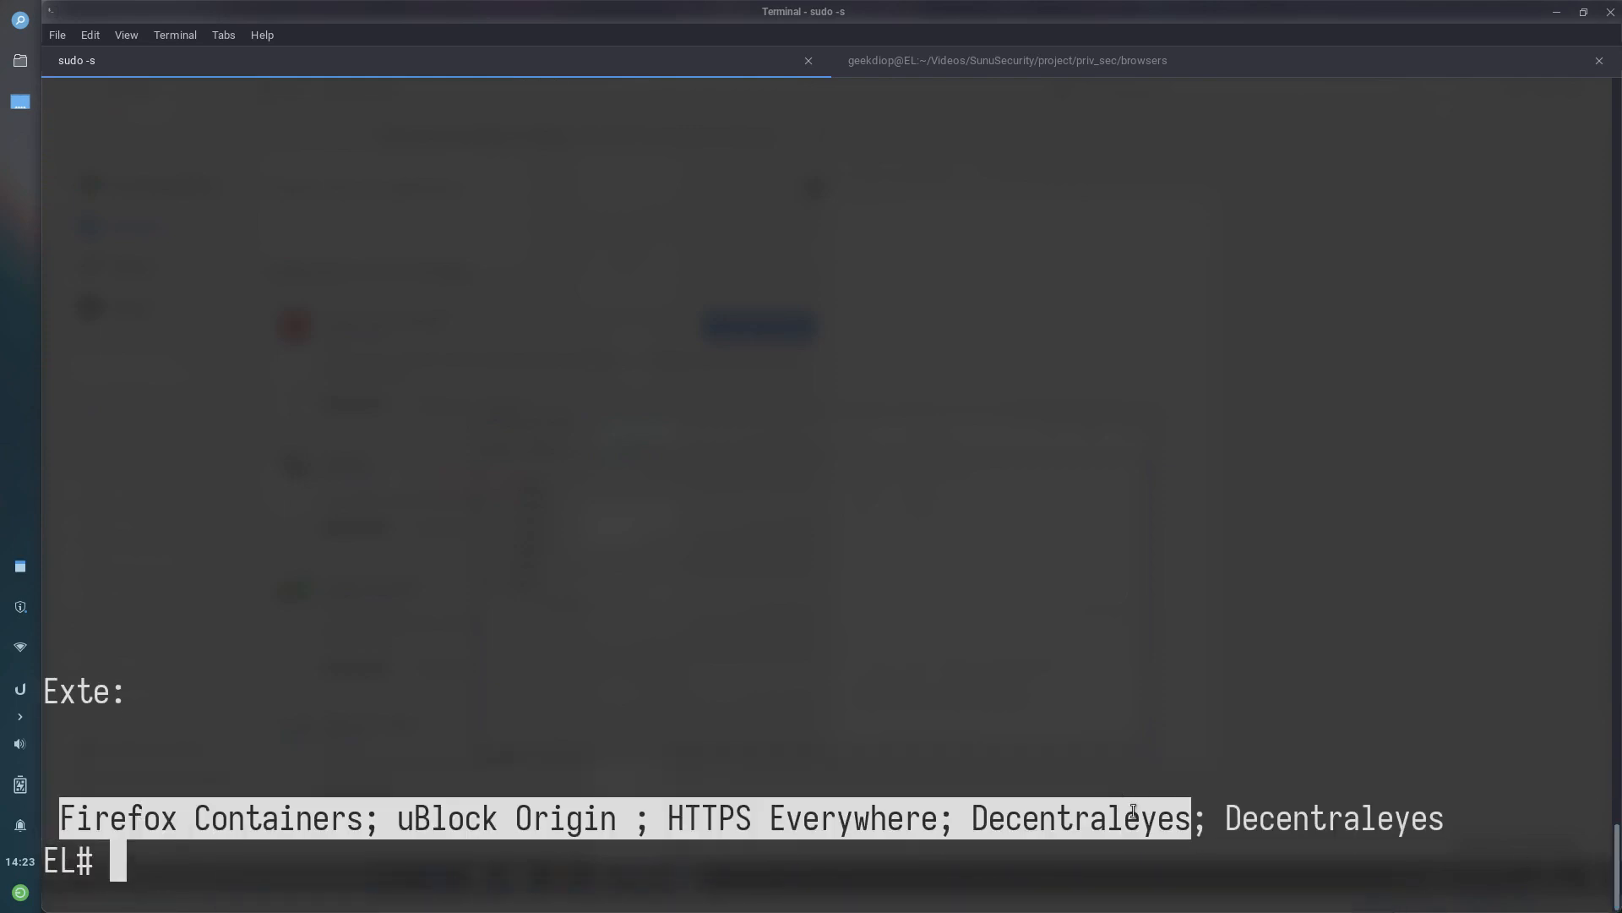
key("alt+Tab")
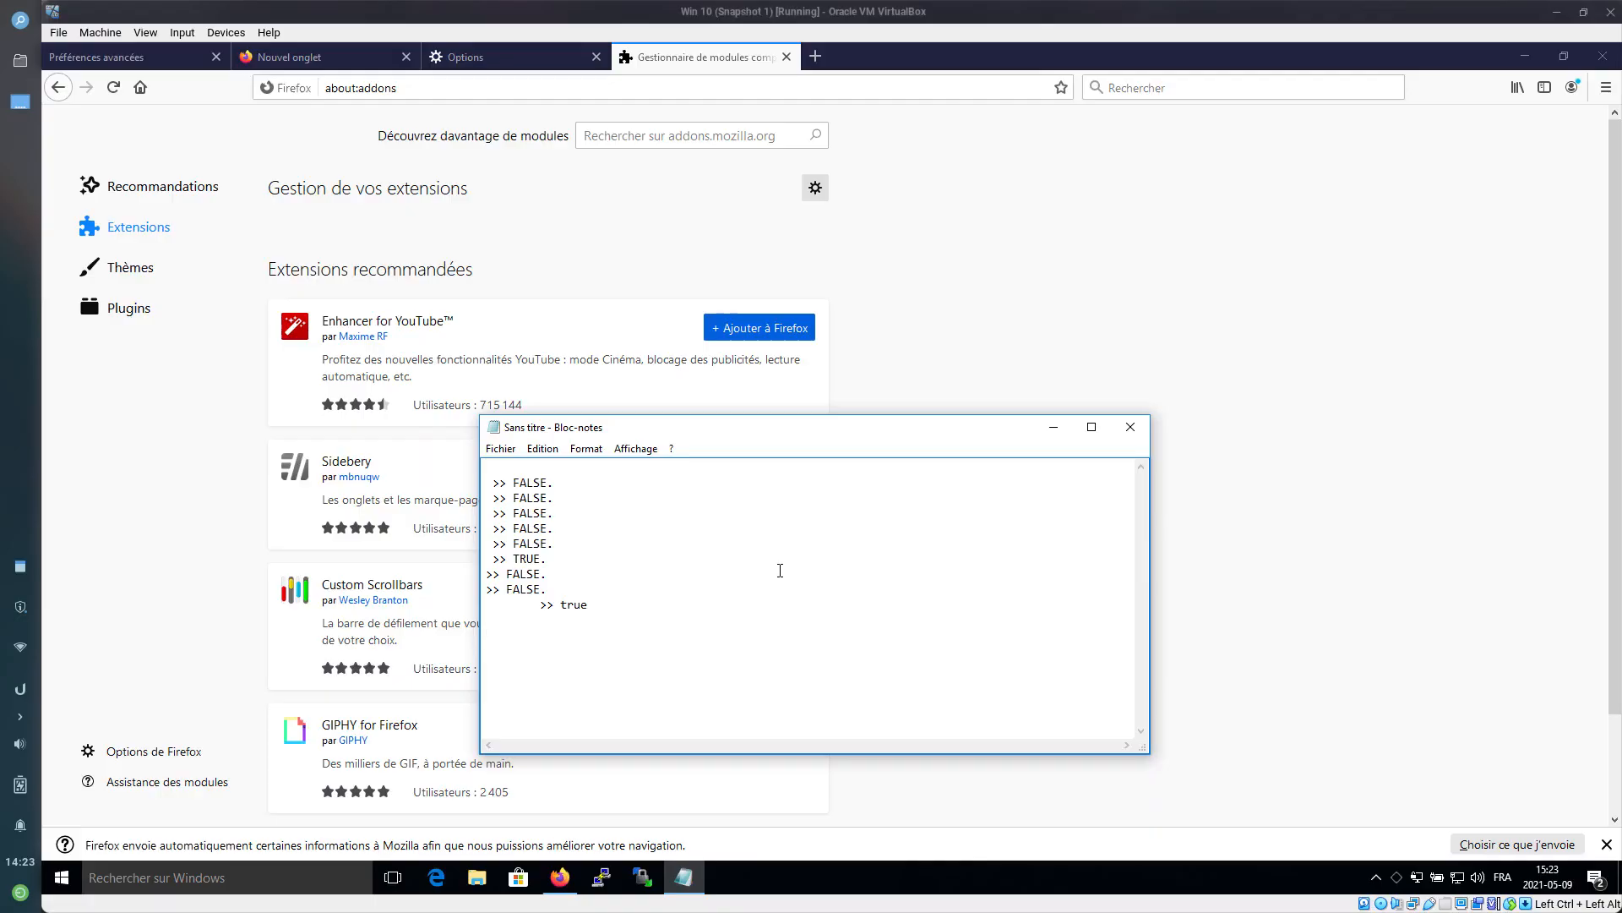
key("ctrl+a")
key("ctrl+v")
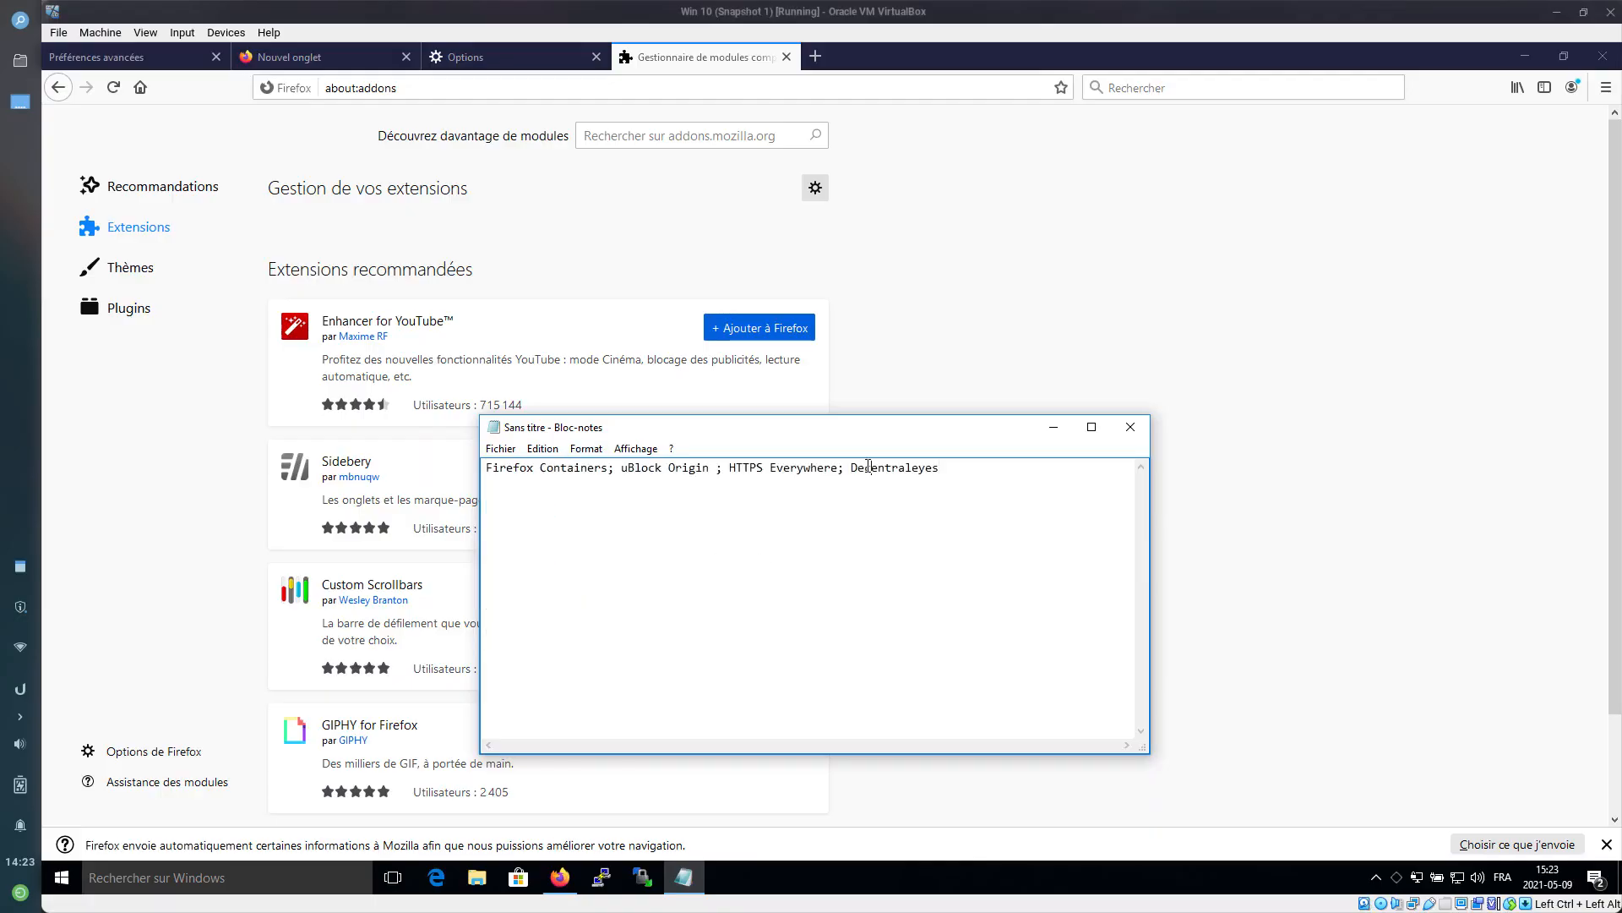
Cut Decentraleyes from the notes and search for it from Firefox's add-ons manager
double_click(869, 466)
key("ctrl+x")
left_click(642, 133)
key("ctrl+v")
key("Return")
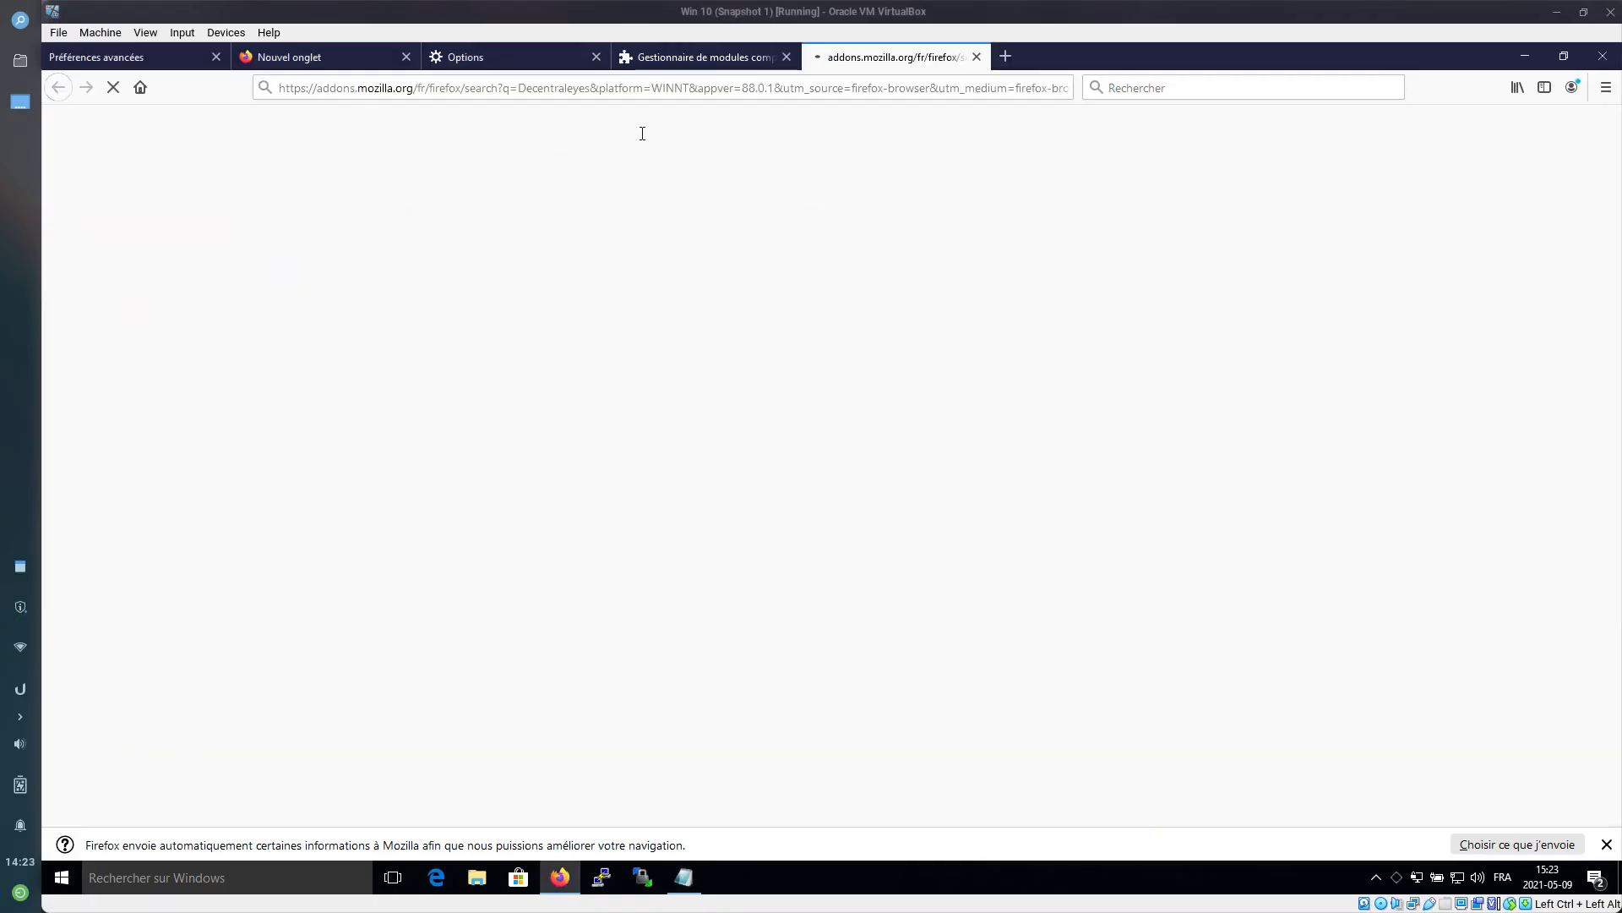
Add the Decentraleyes extension to Firefox from the search results, accept its permissions, and view its status popup
left_click(691, 55)
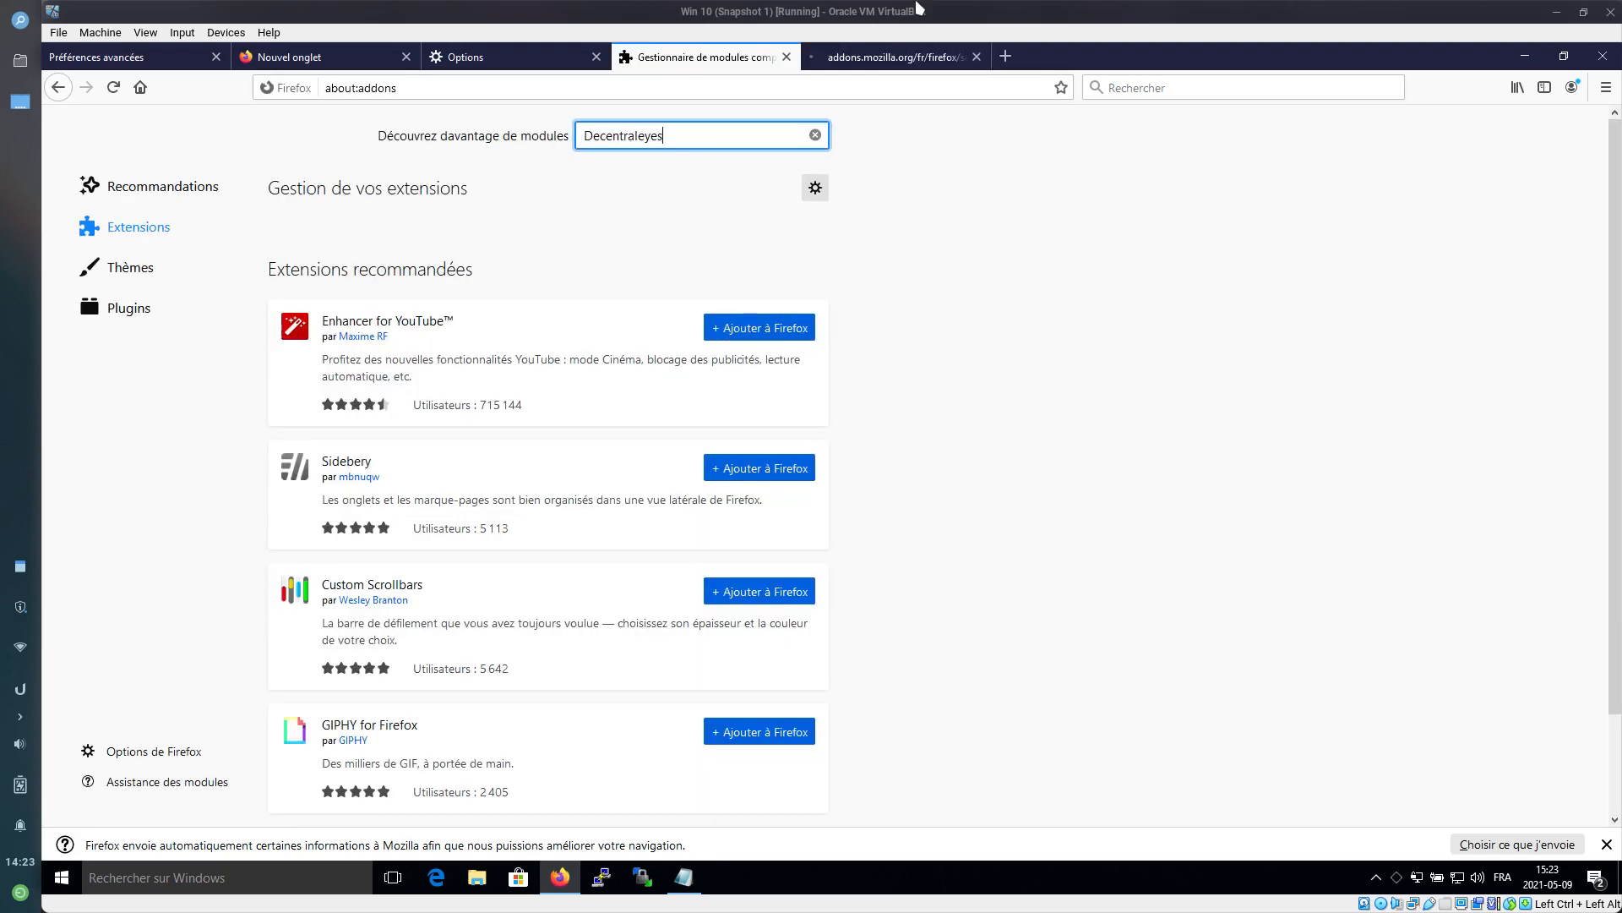
left_click(885, 56)
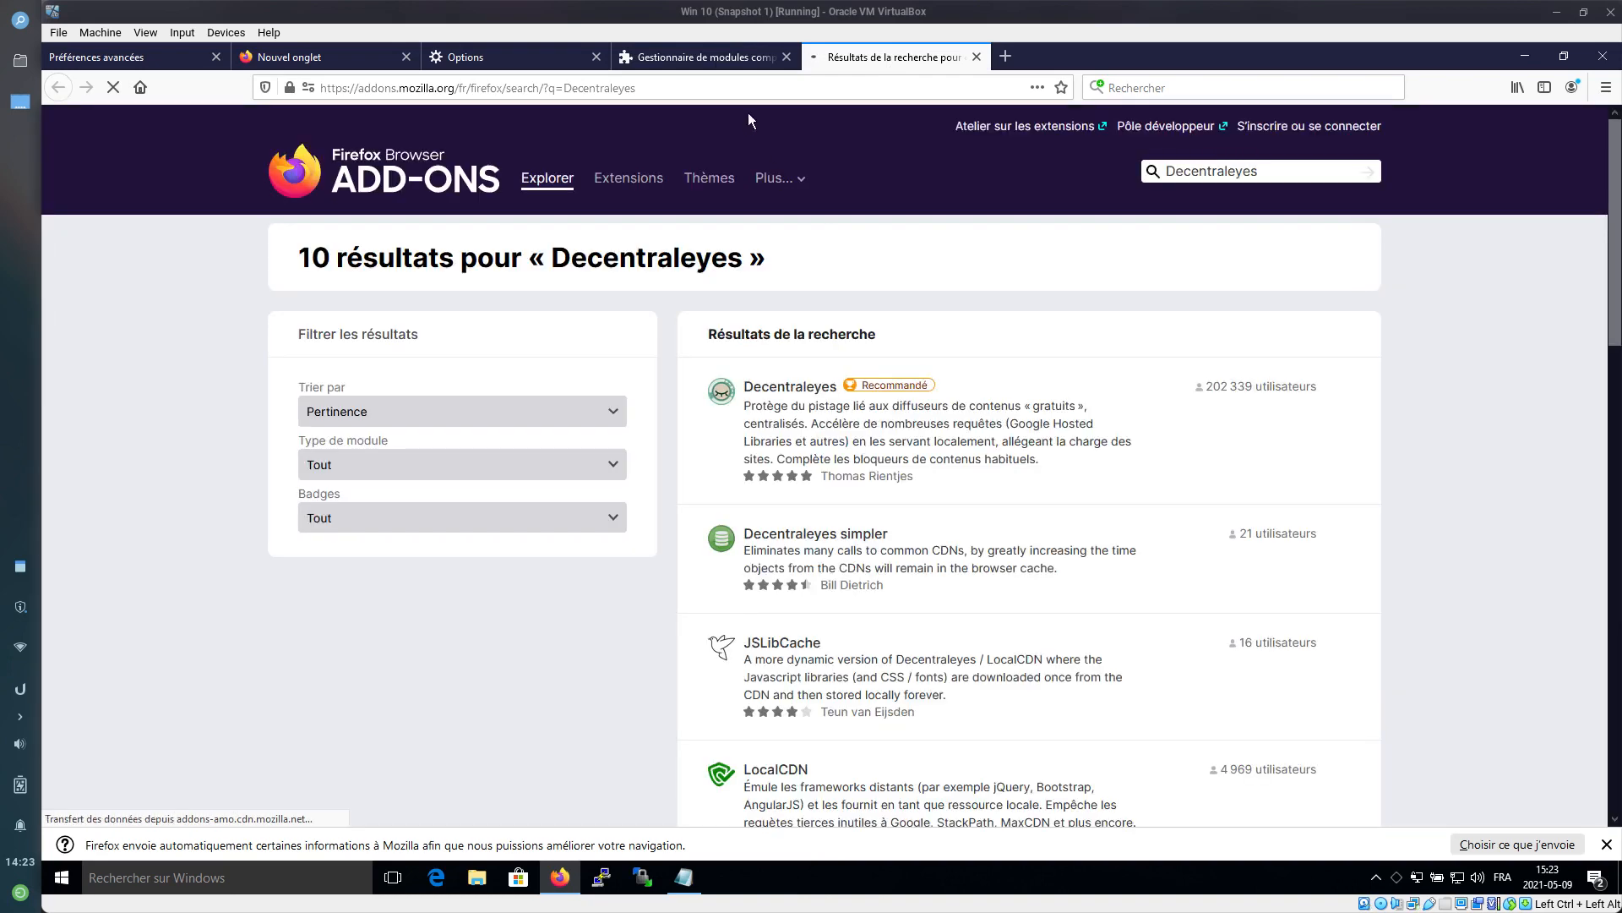
left_click(797, 394)
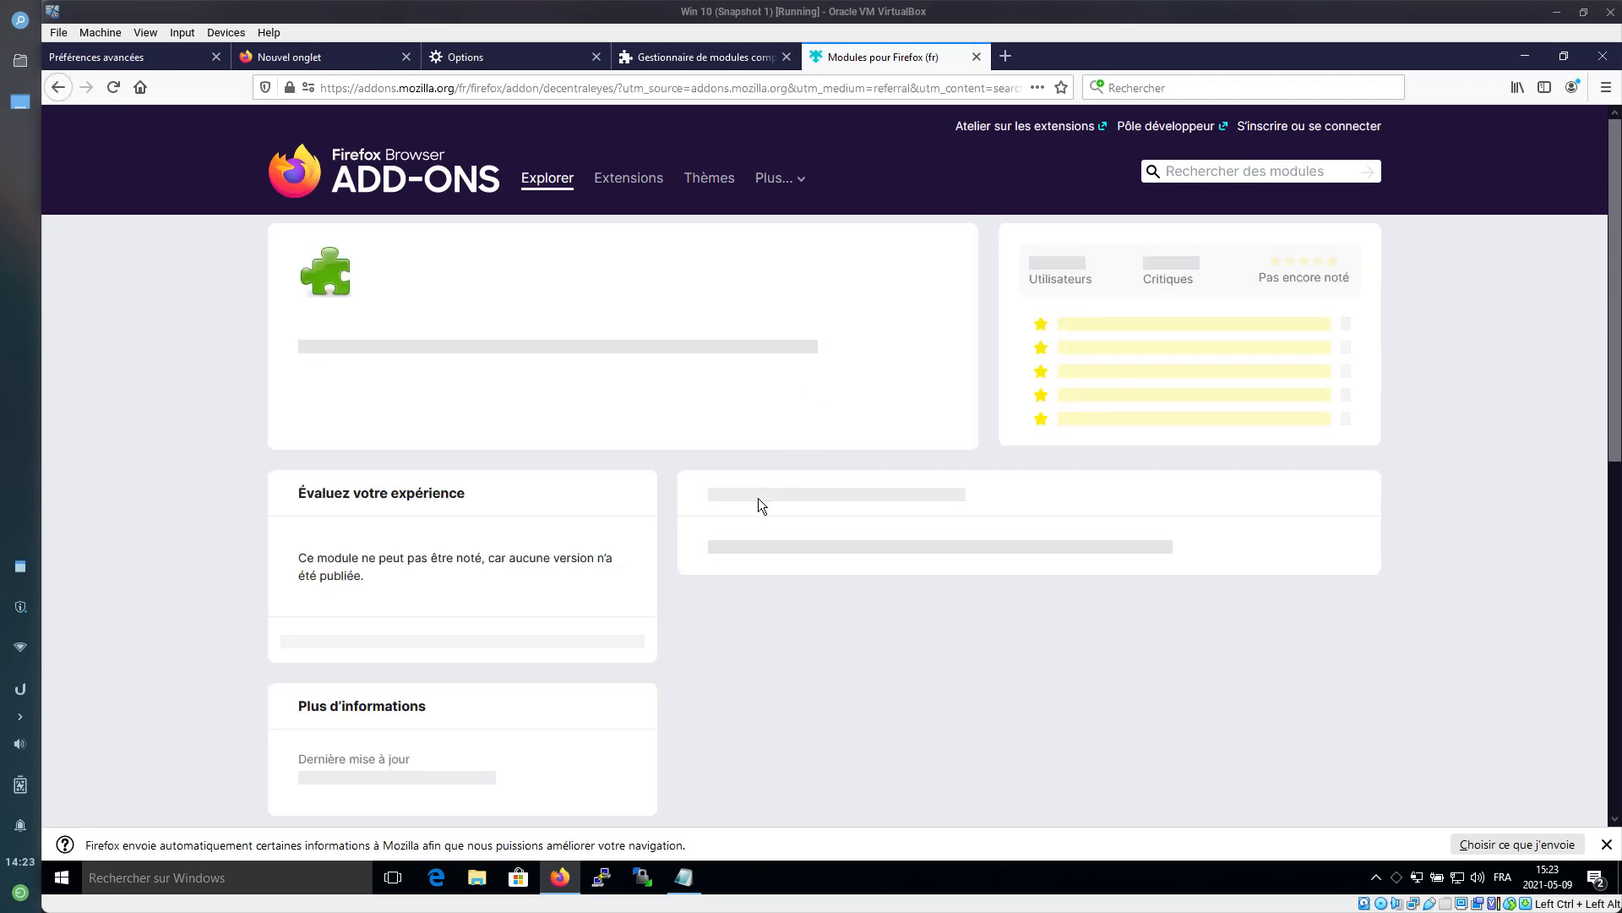
left_click(860, 479)
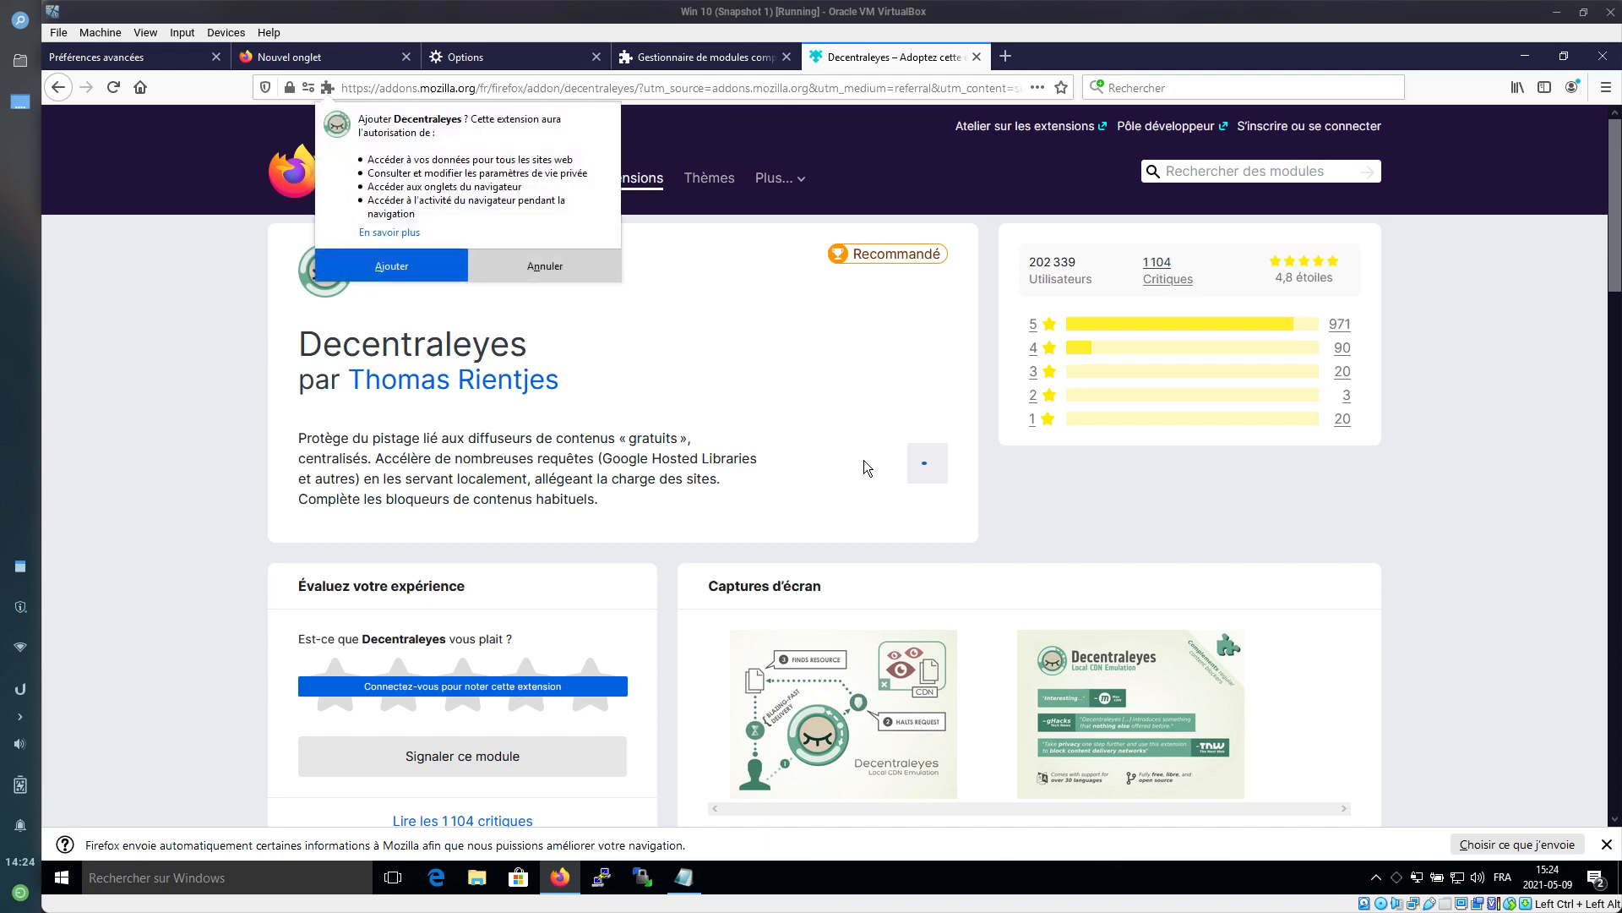
left_click(433, 269)
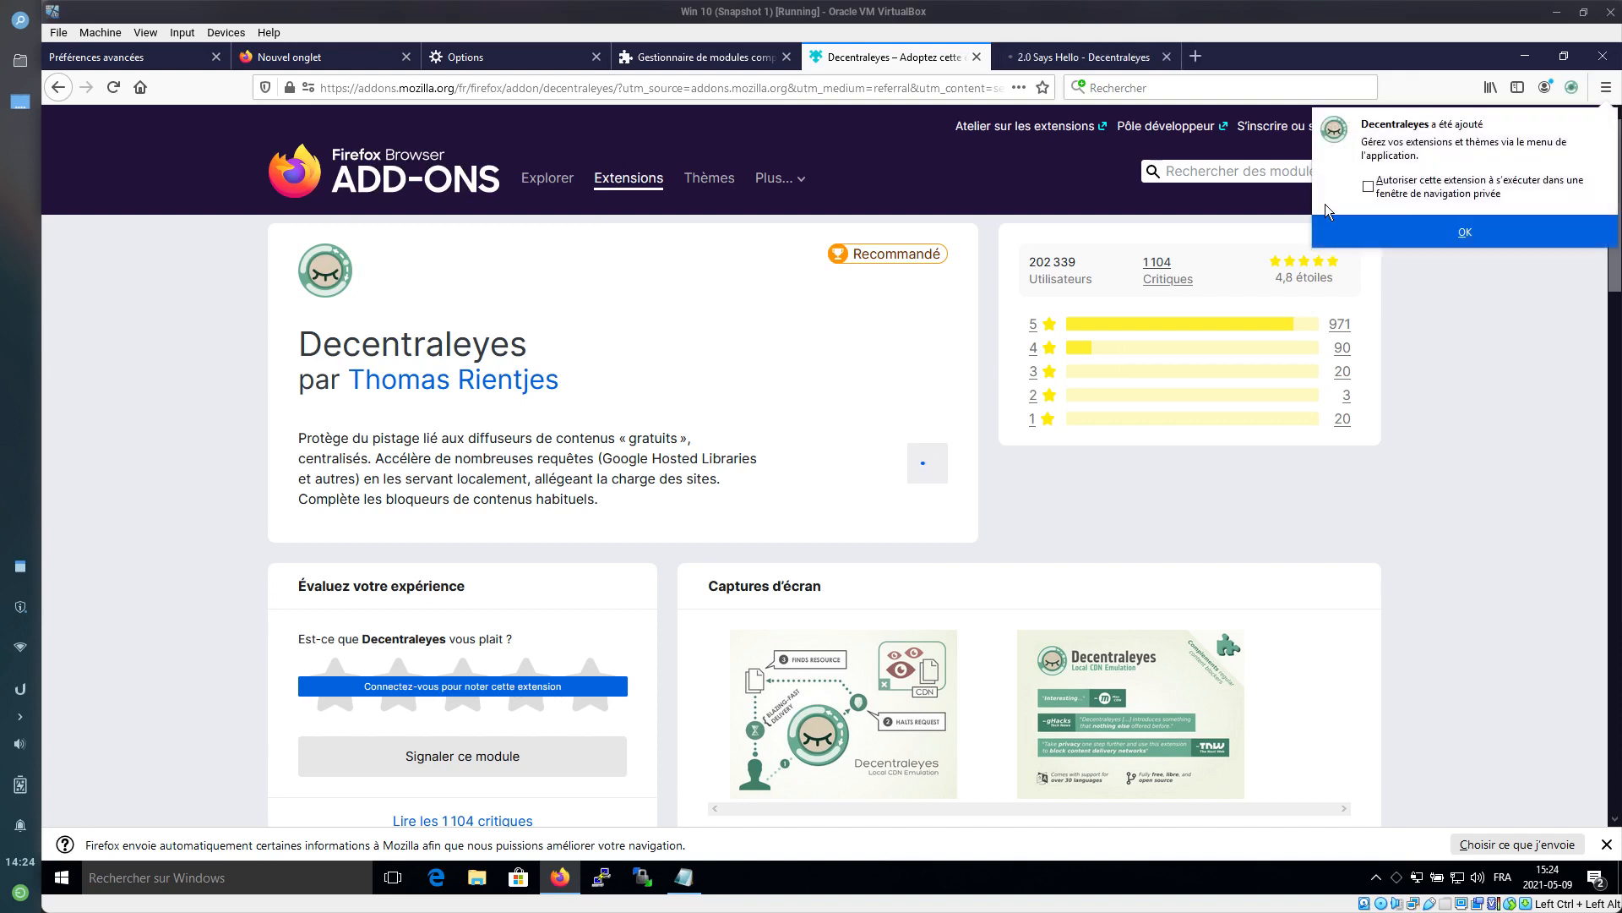
left_click(1386, 239)
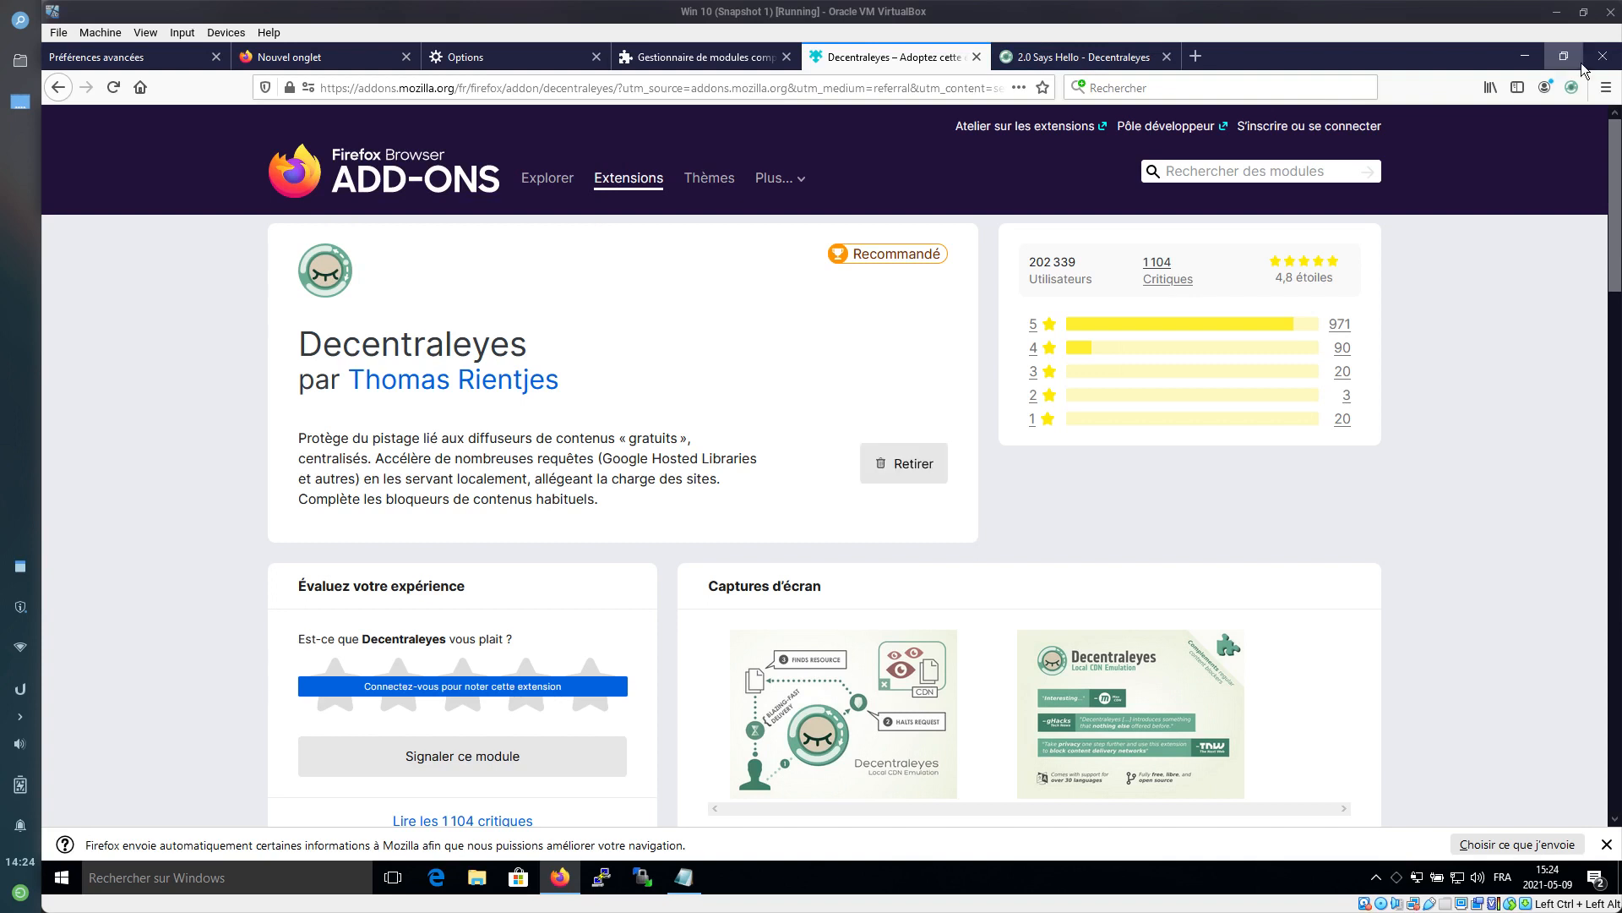
left_click(1572, 89)
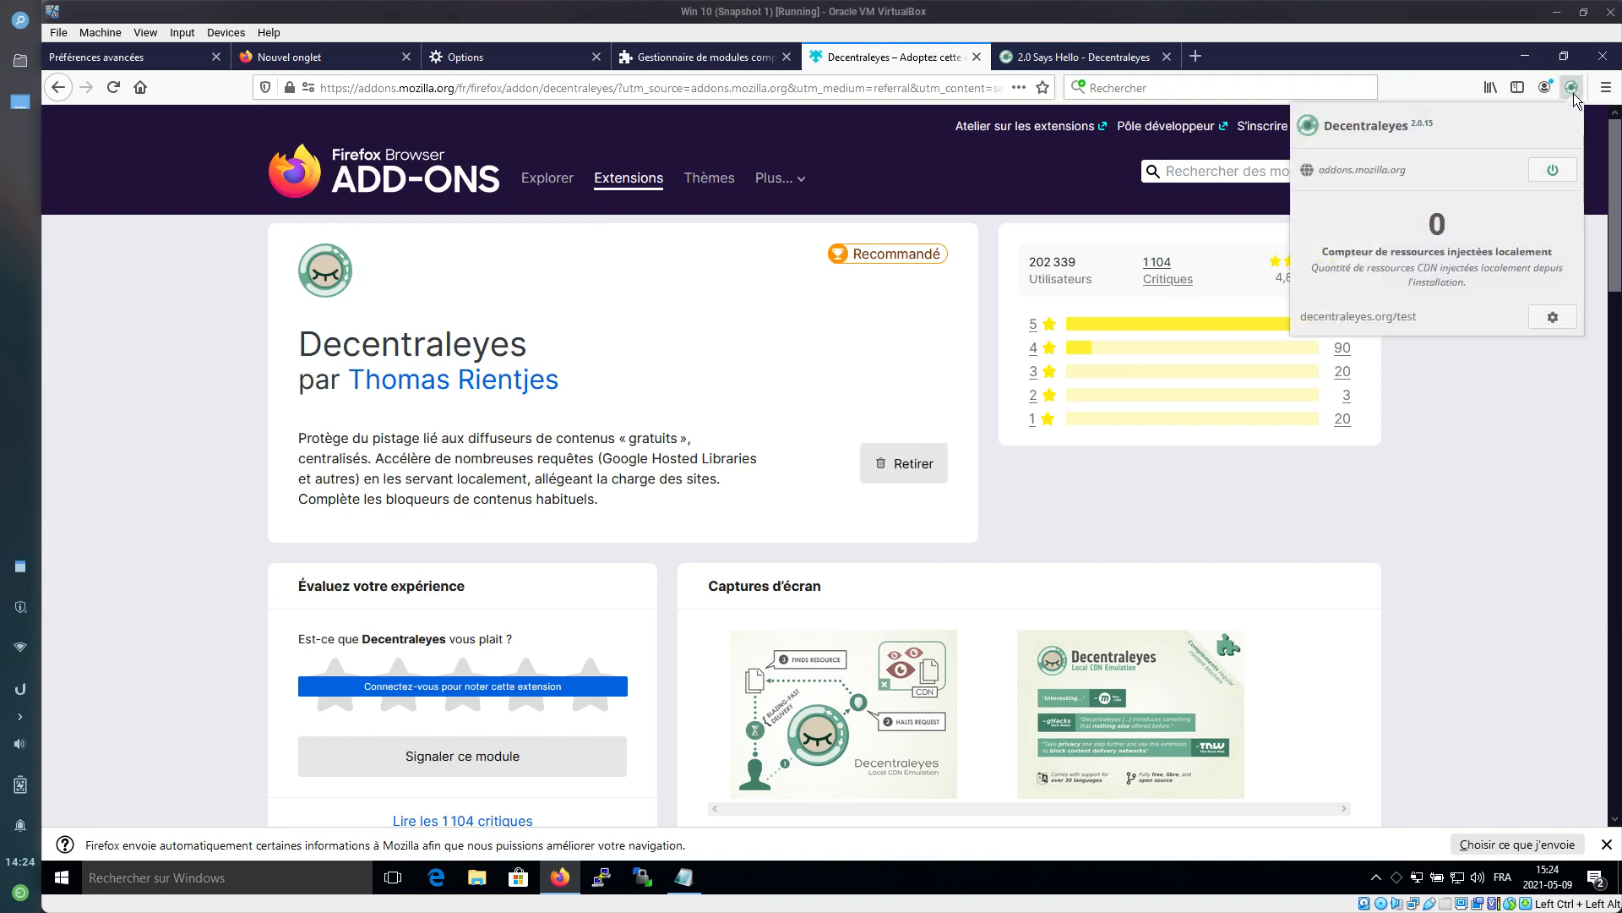
left_click(1477, 410)
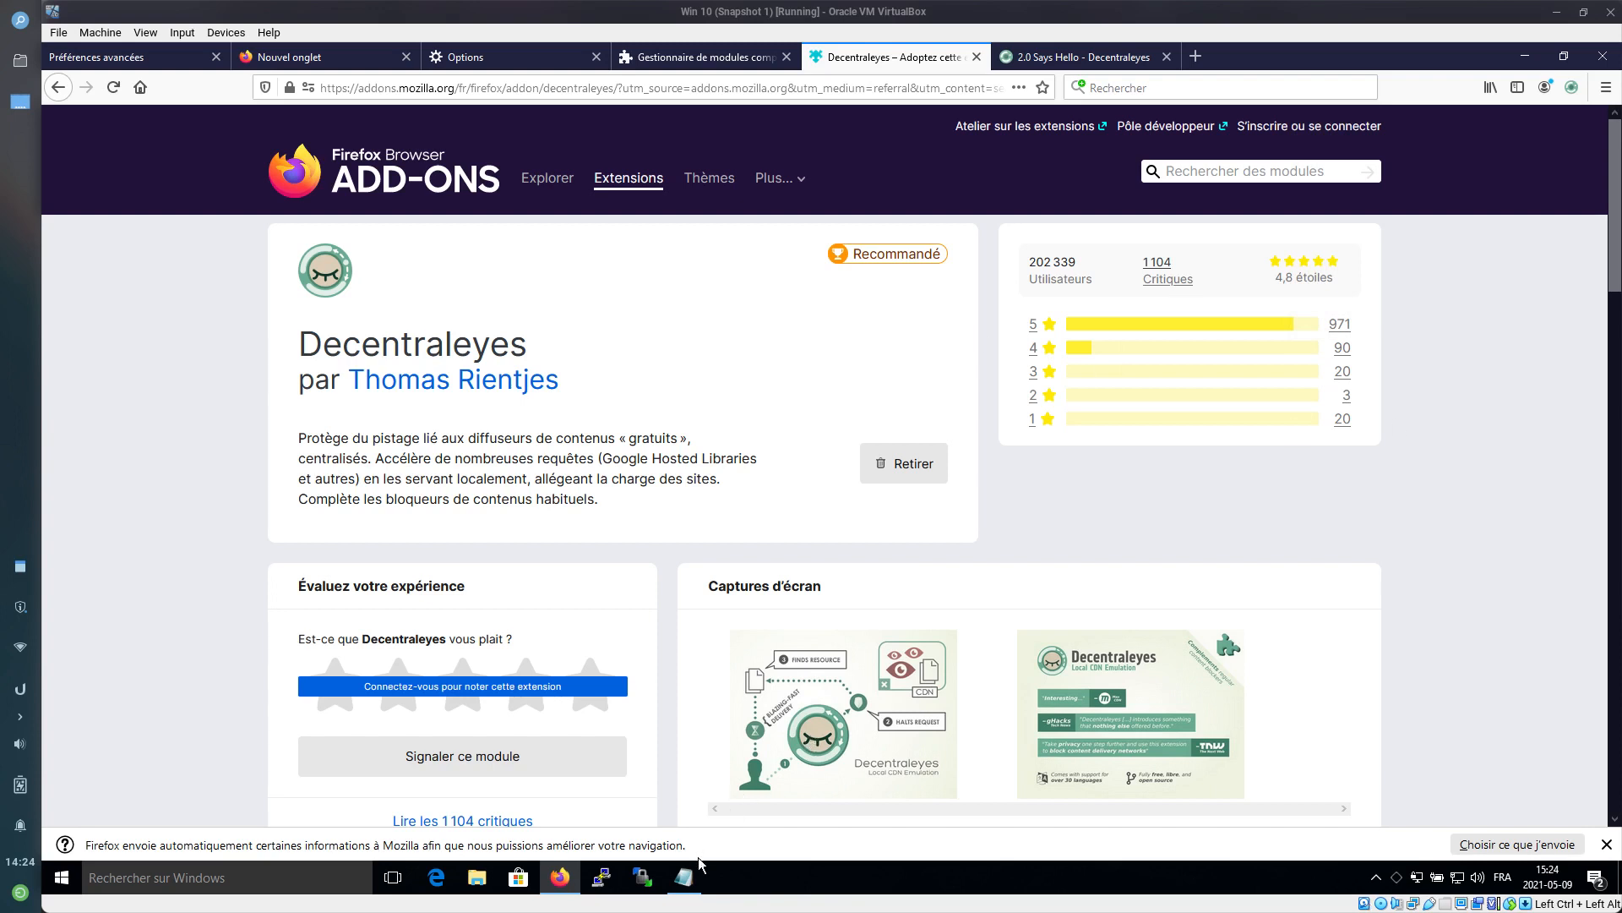
Cut HTTPS Everywhere from the Bloc-notes list and search for it on the Firefox add-ons site
left_click(698, 879)
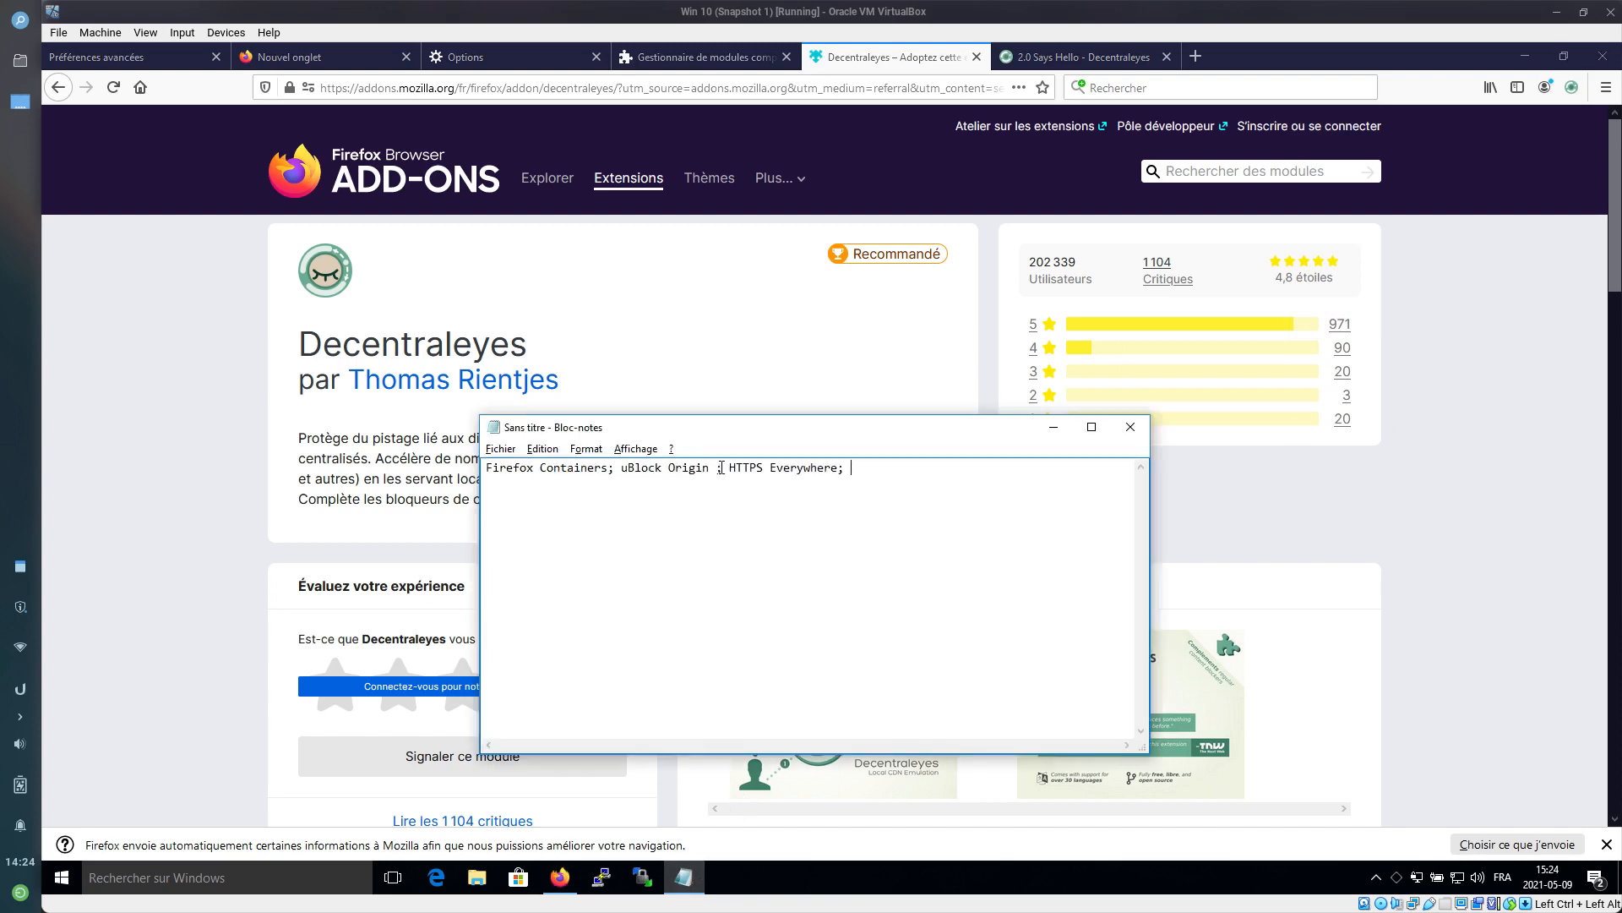
left_click_drag(724, 467, 839, 468)
key("ctrl+x")
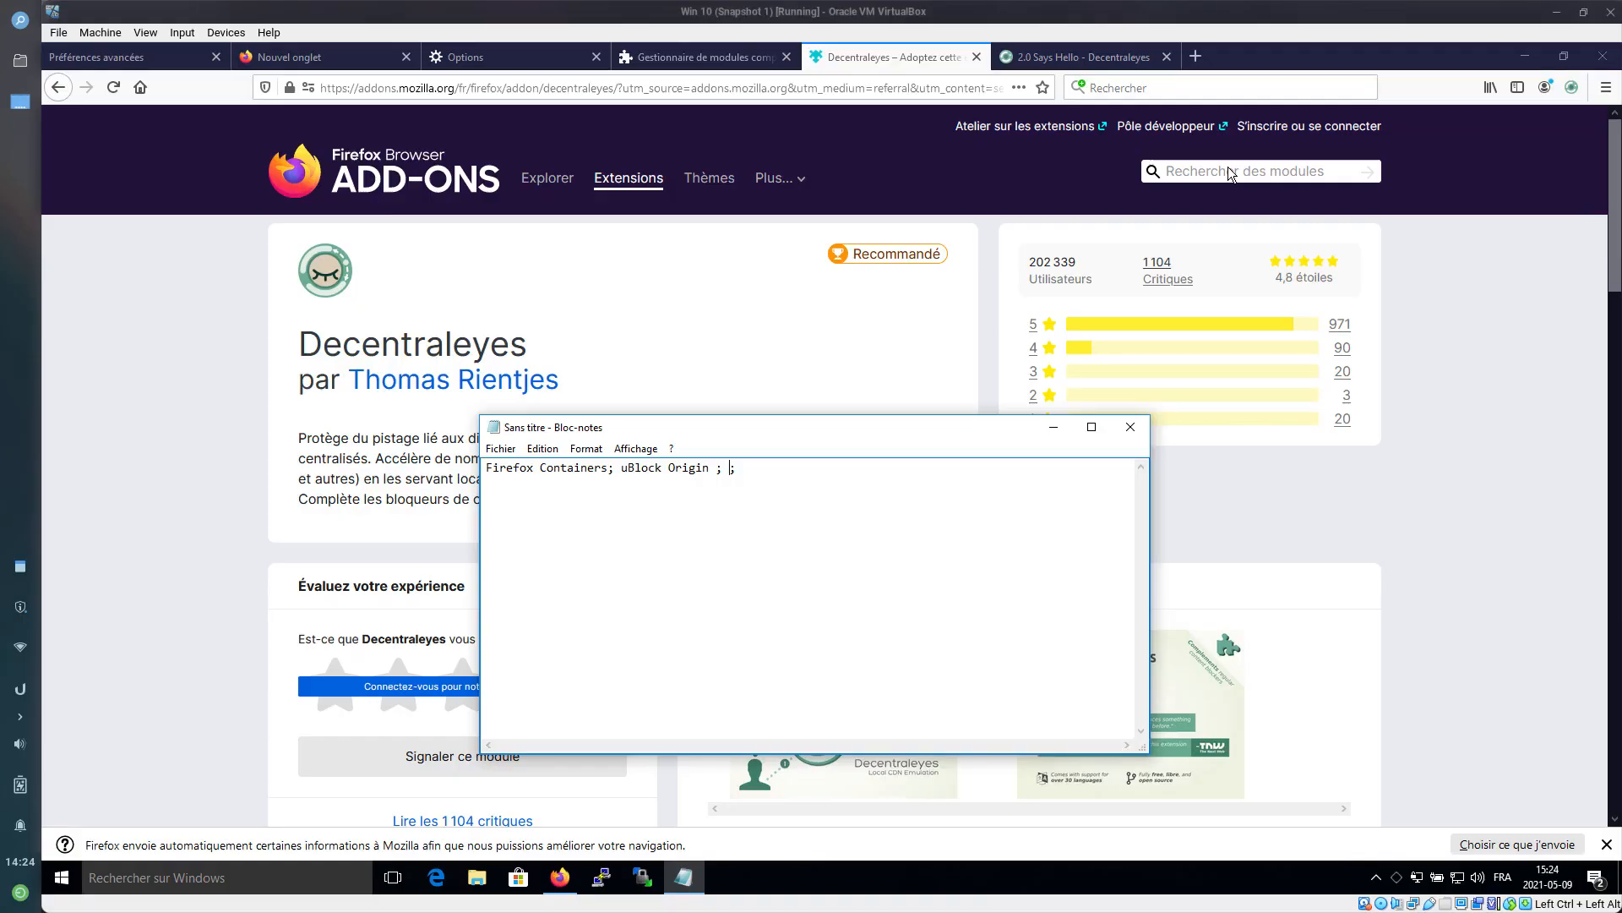
left_click(1225, 170)
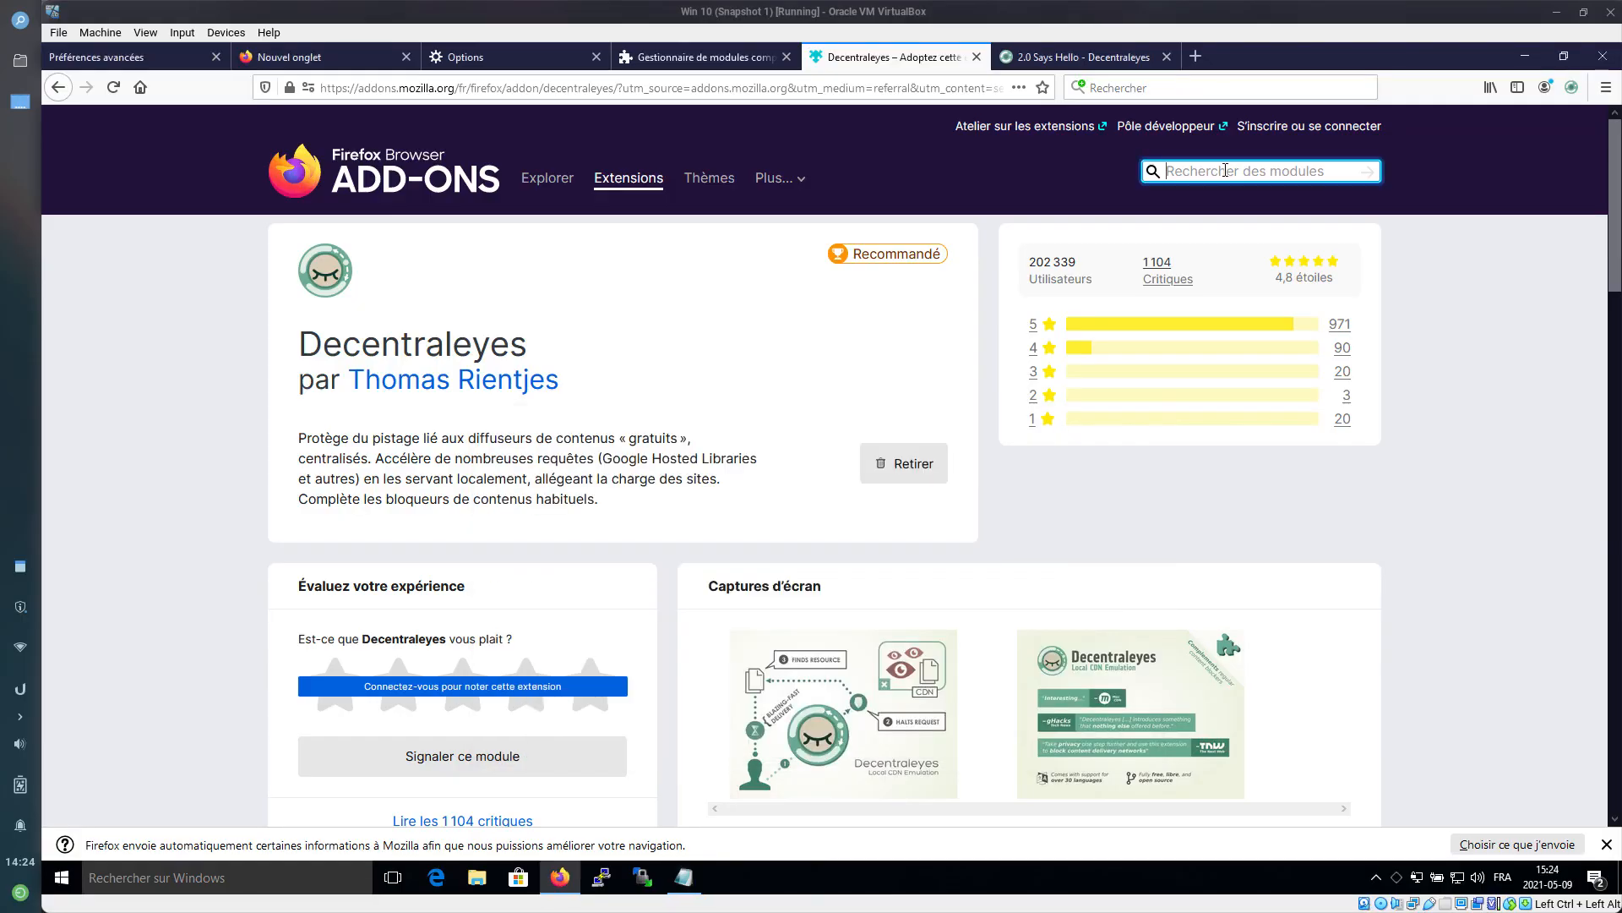
key("ctrl+v")
key("Return")
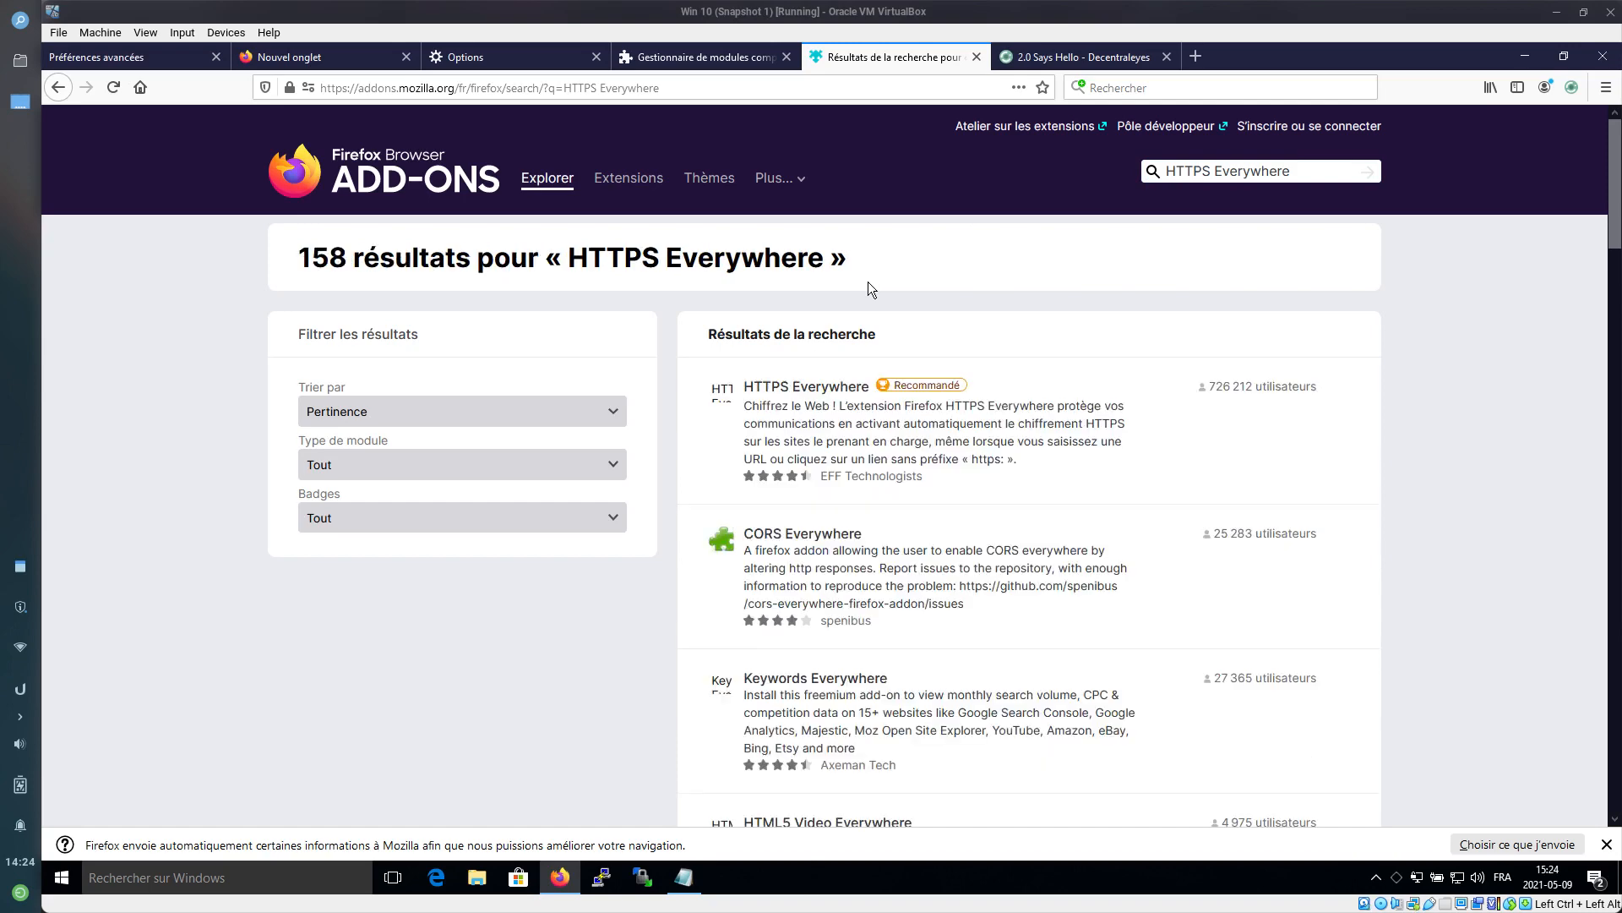
Add the HTTPS Everywhere extension by EFF Technologists to Firefox, accepting its permissions
left_click(799, 387)
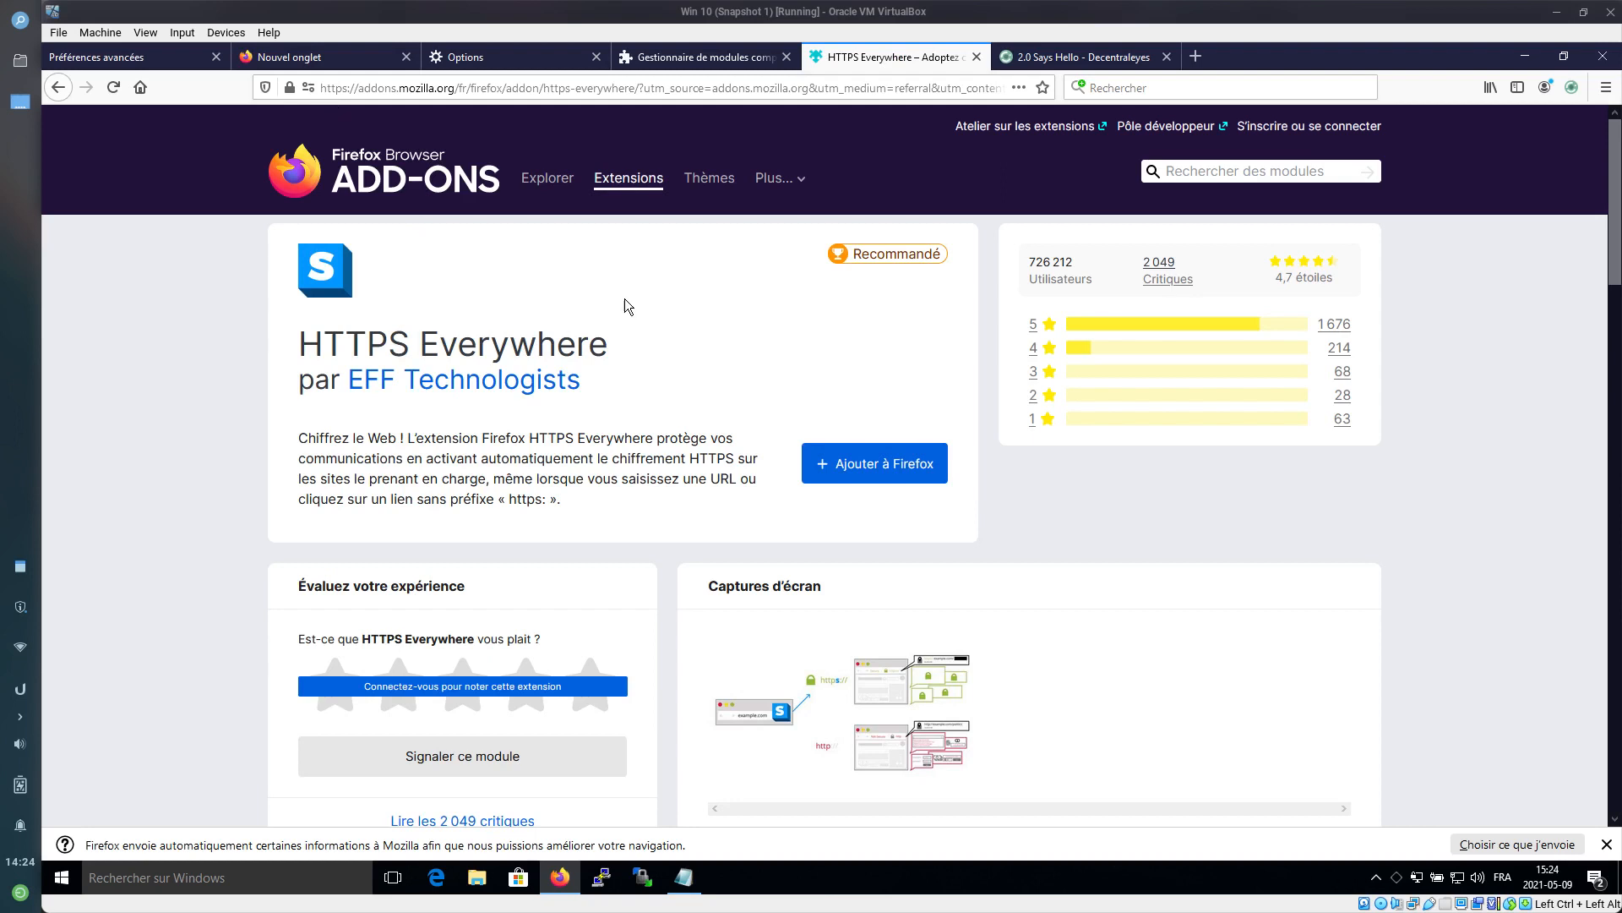
left_click(875, 463)
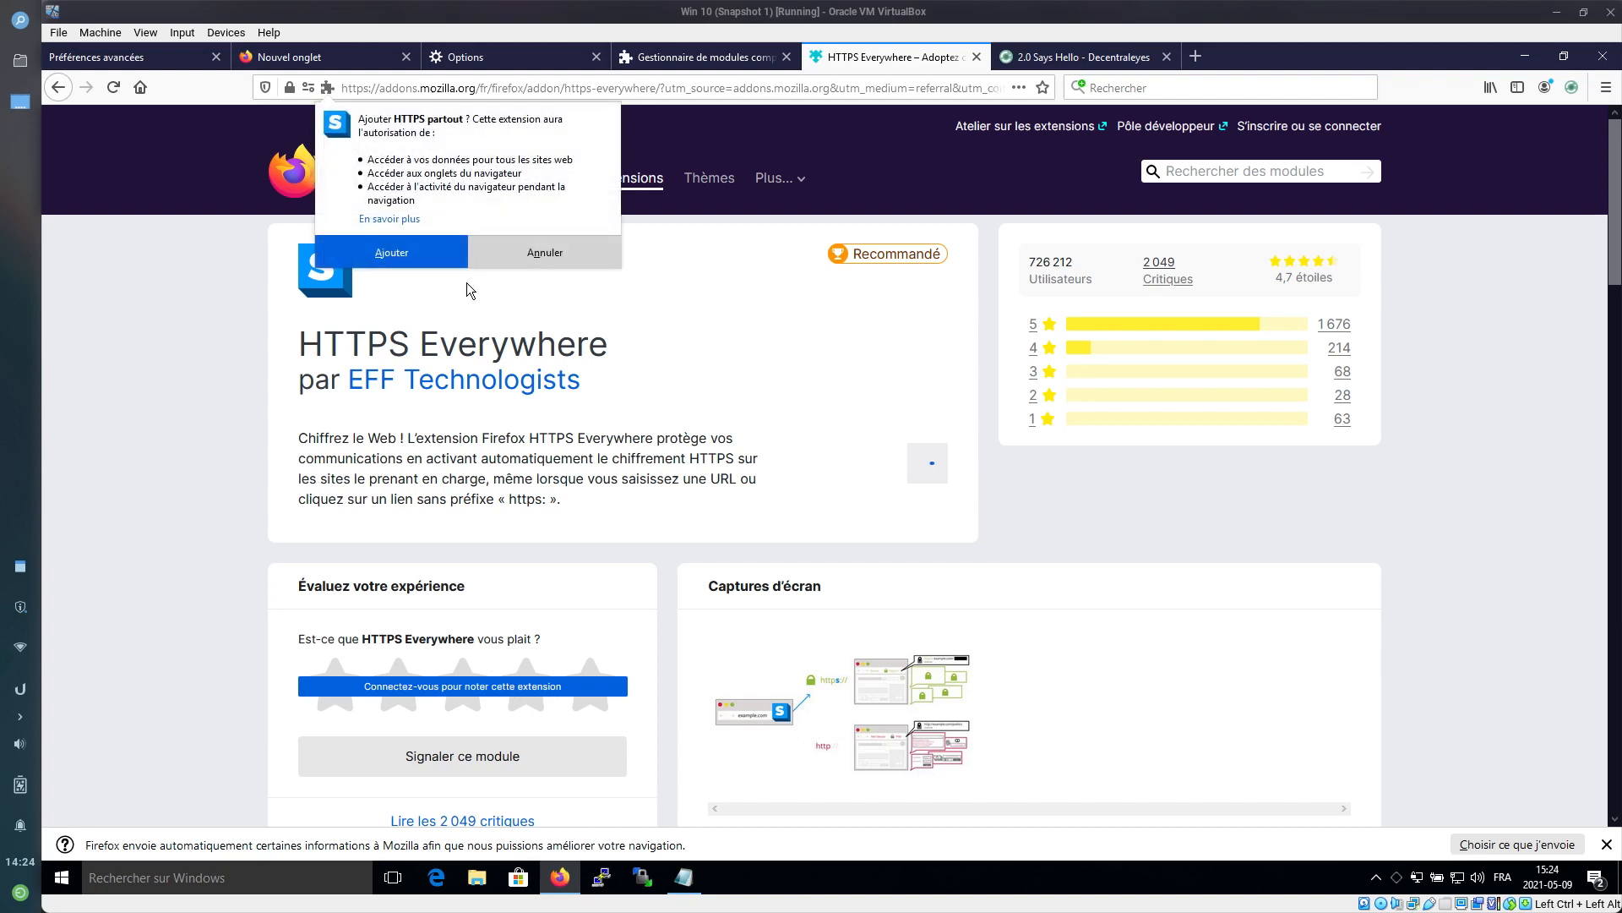
left_click(397, 254)
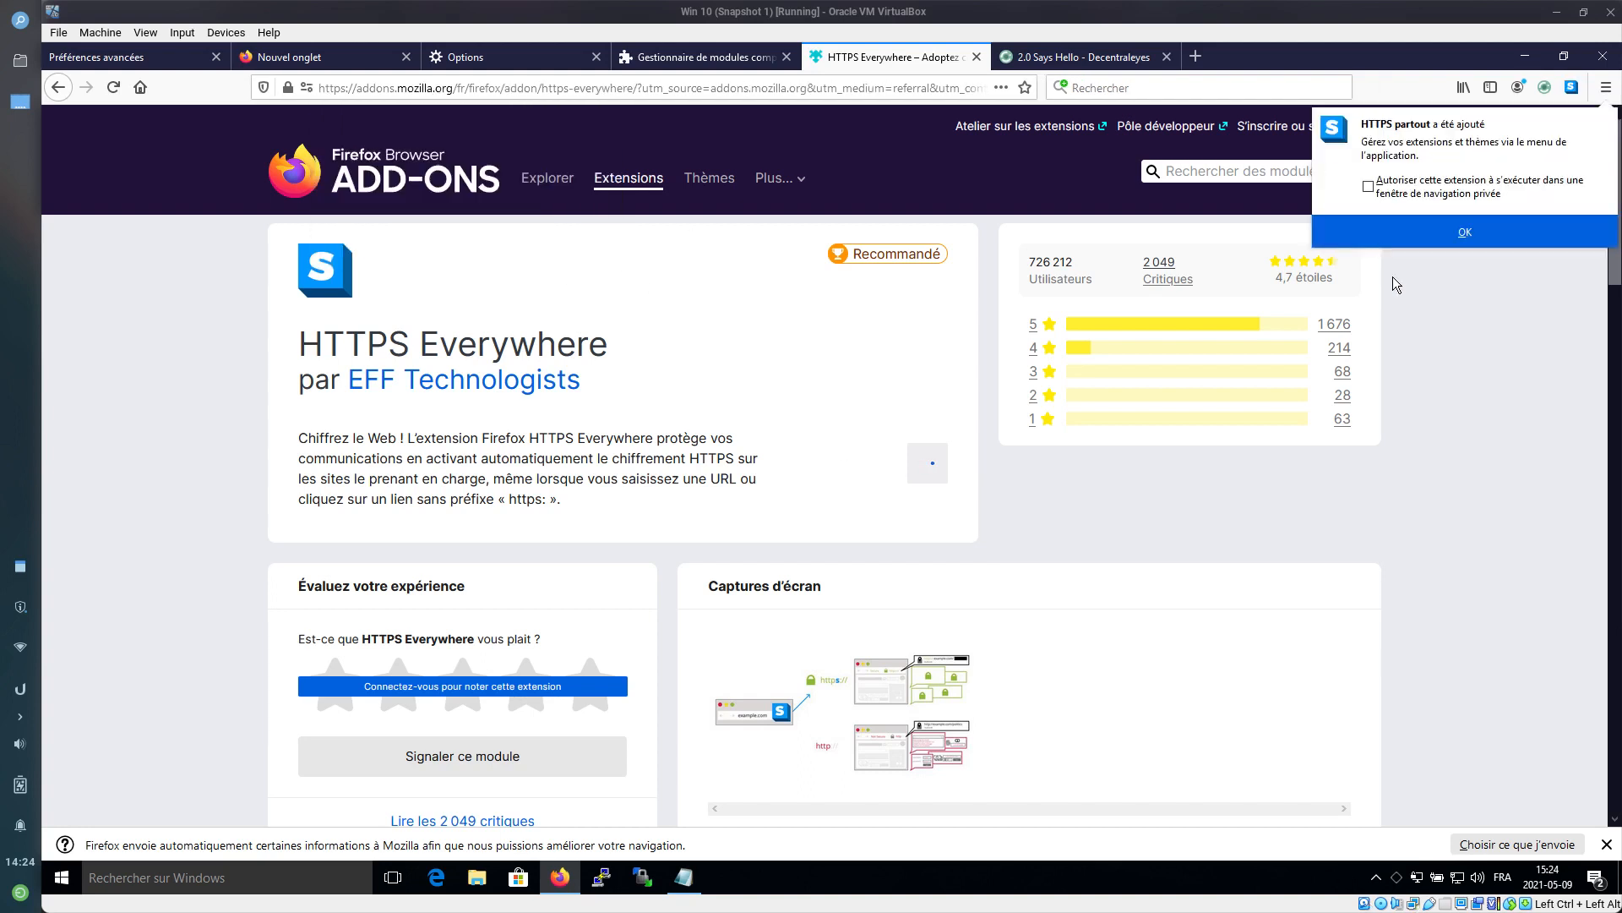
left_click(1406, 230)
Cut uBlock Origin from the Bloc-notes list and search for it on the Firefox add-ons site
key("alt+Tab")
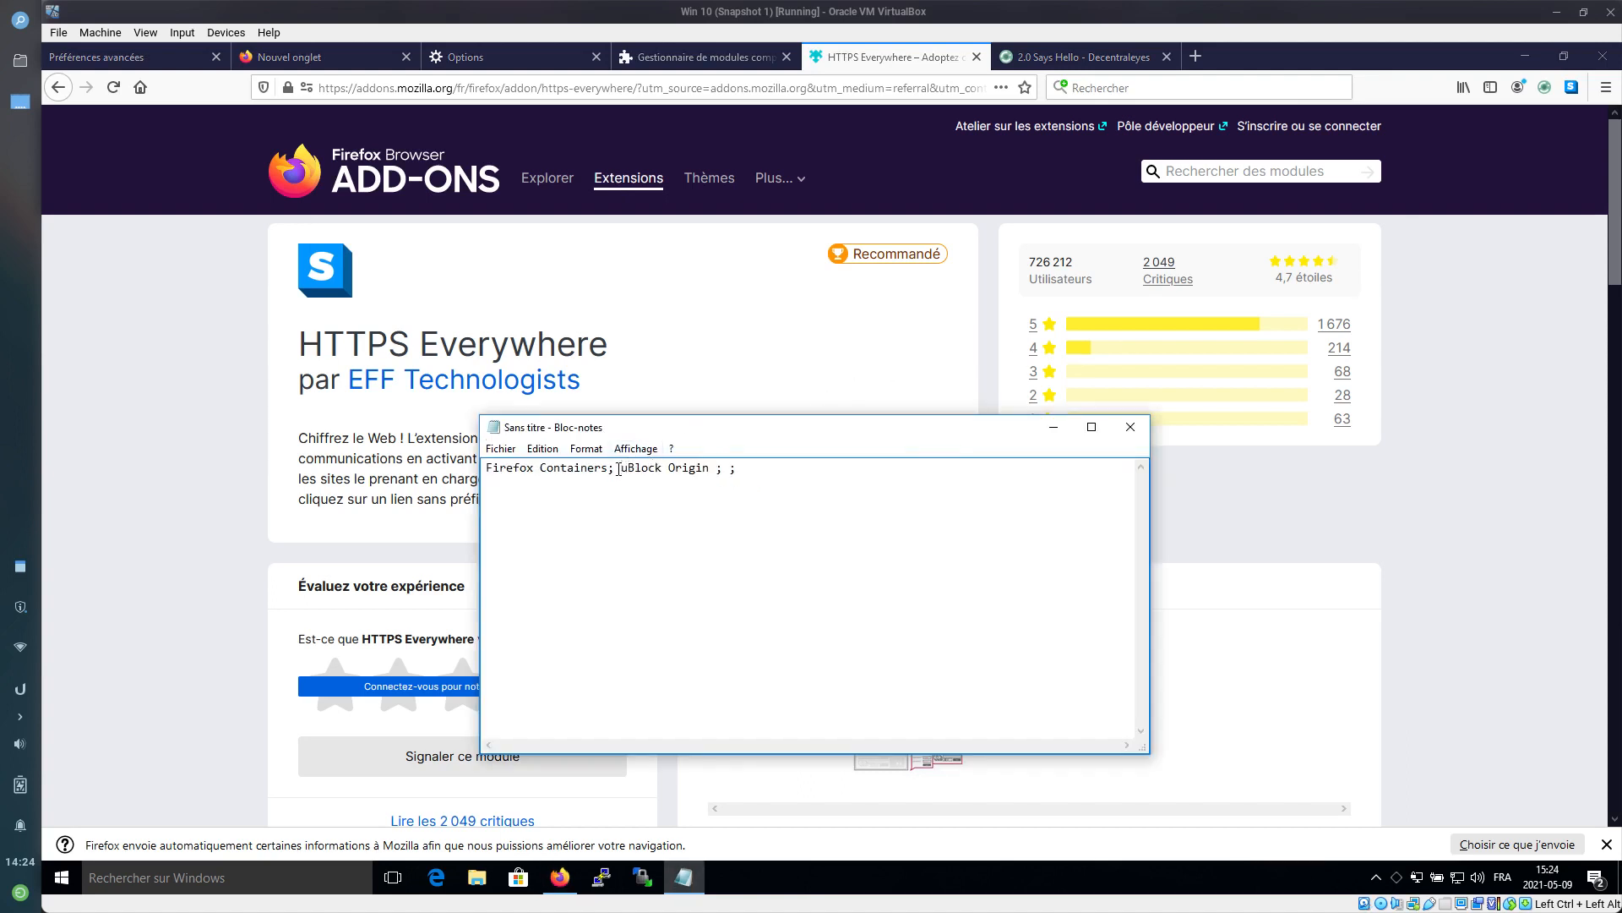
left_click_drag(619, 469, 711, 469)
key("Delete")
left_click(1219, 171)
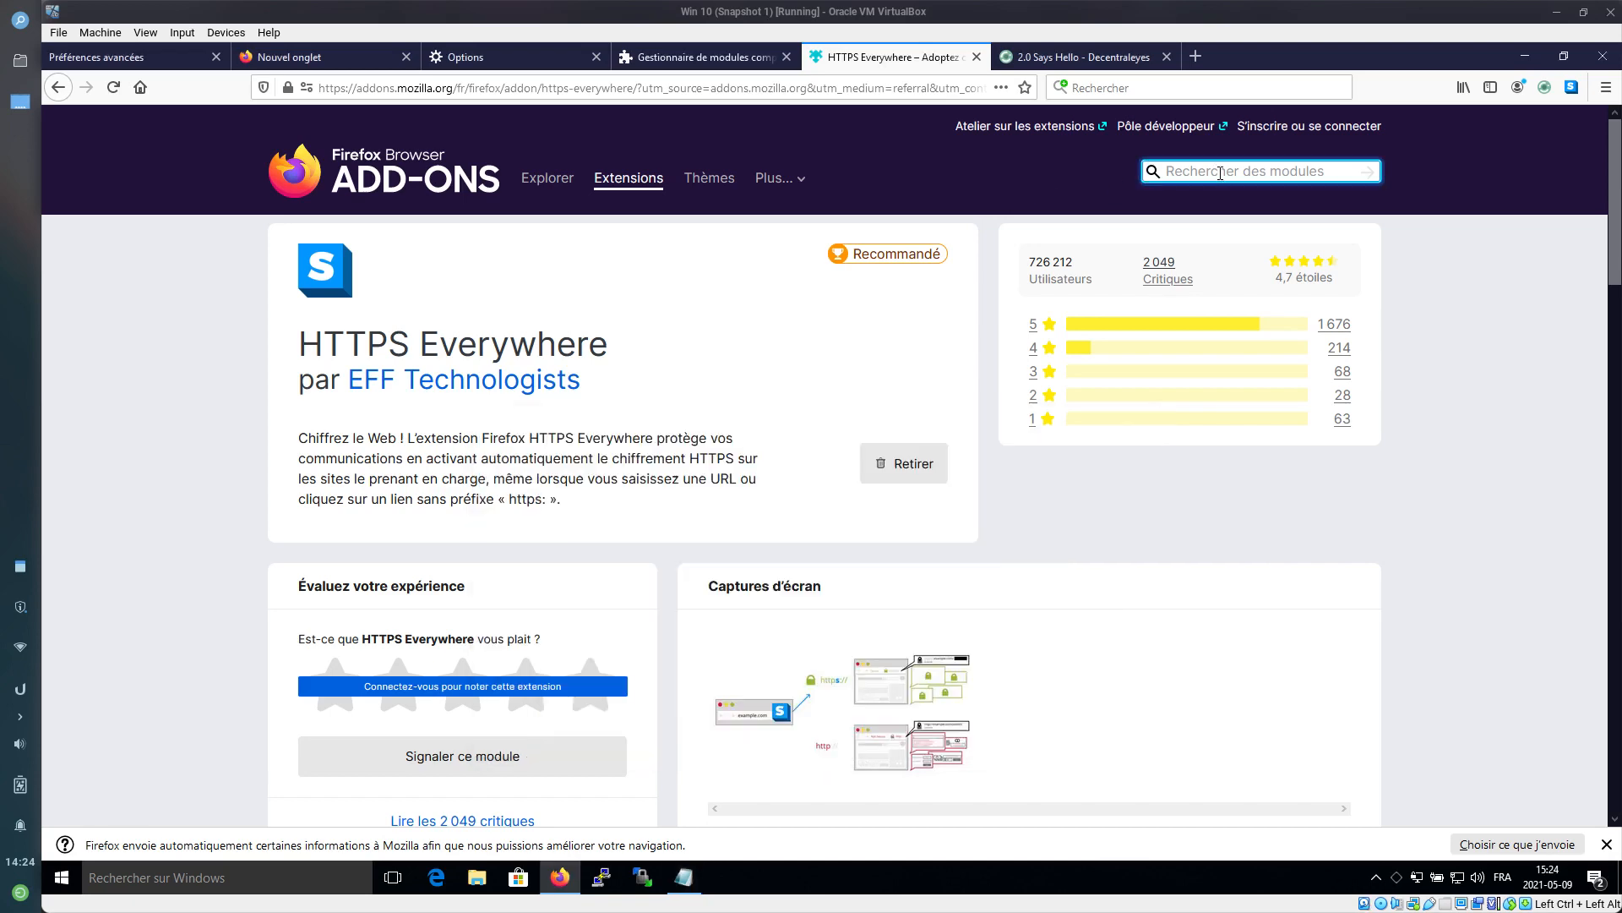
key("ctrl+v")
key("Return")
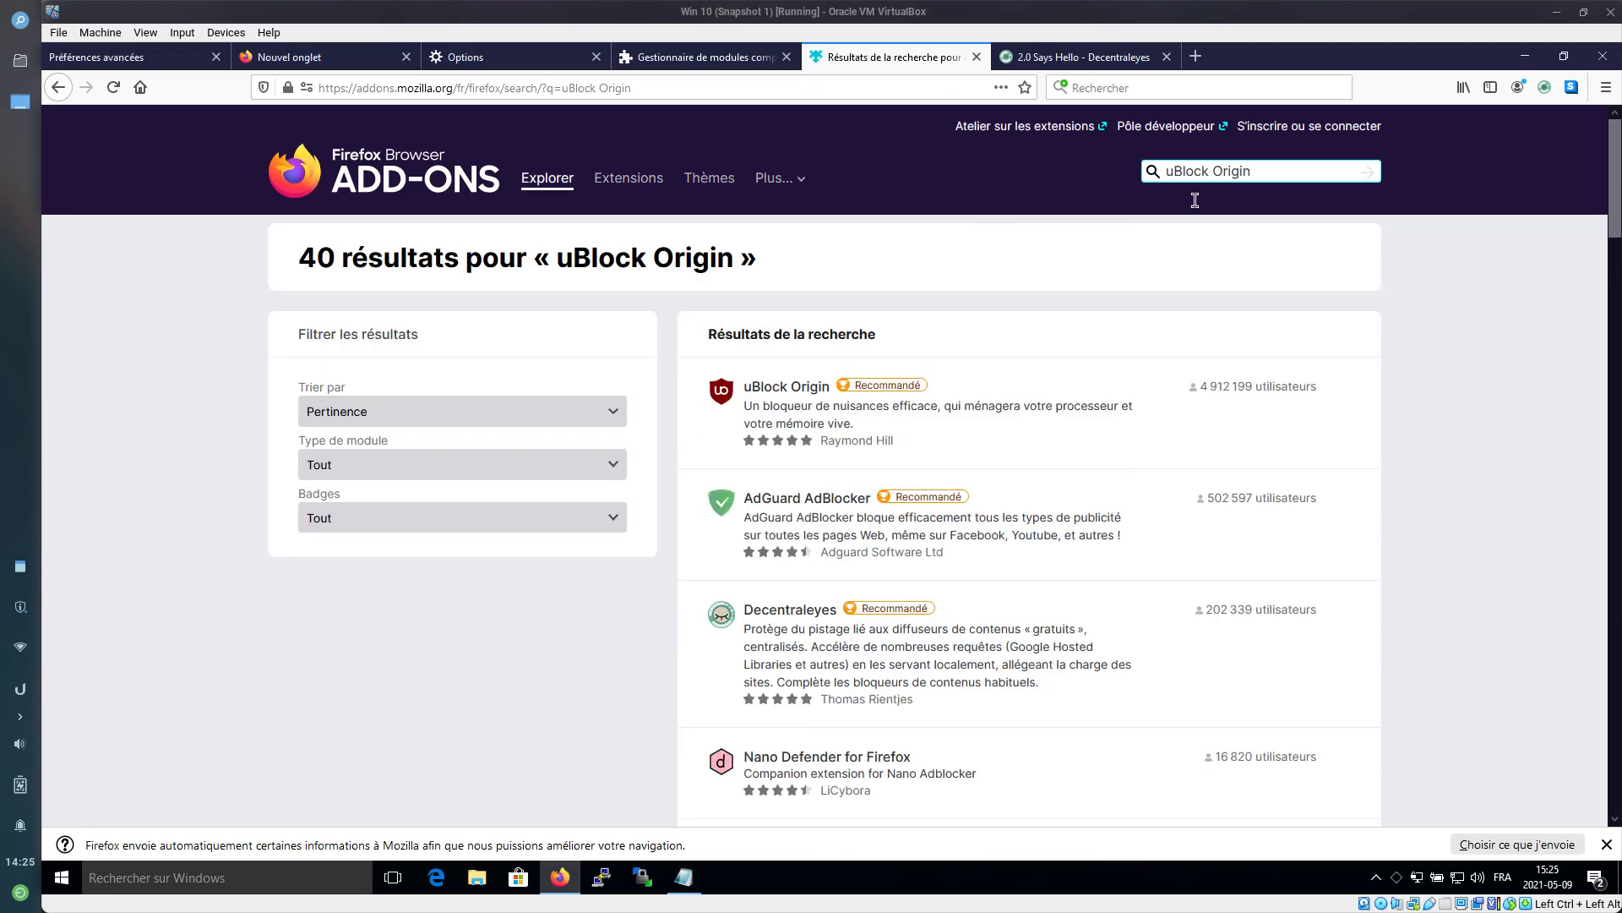
Add the recommended uBlock Origin extension to Firefox, accepting its permissions
left_click(794, 392)
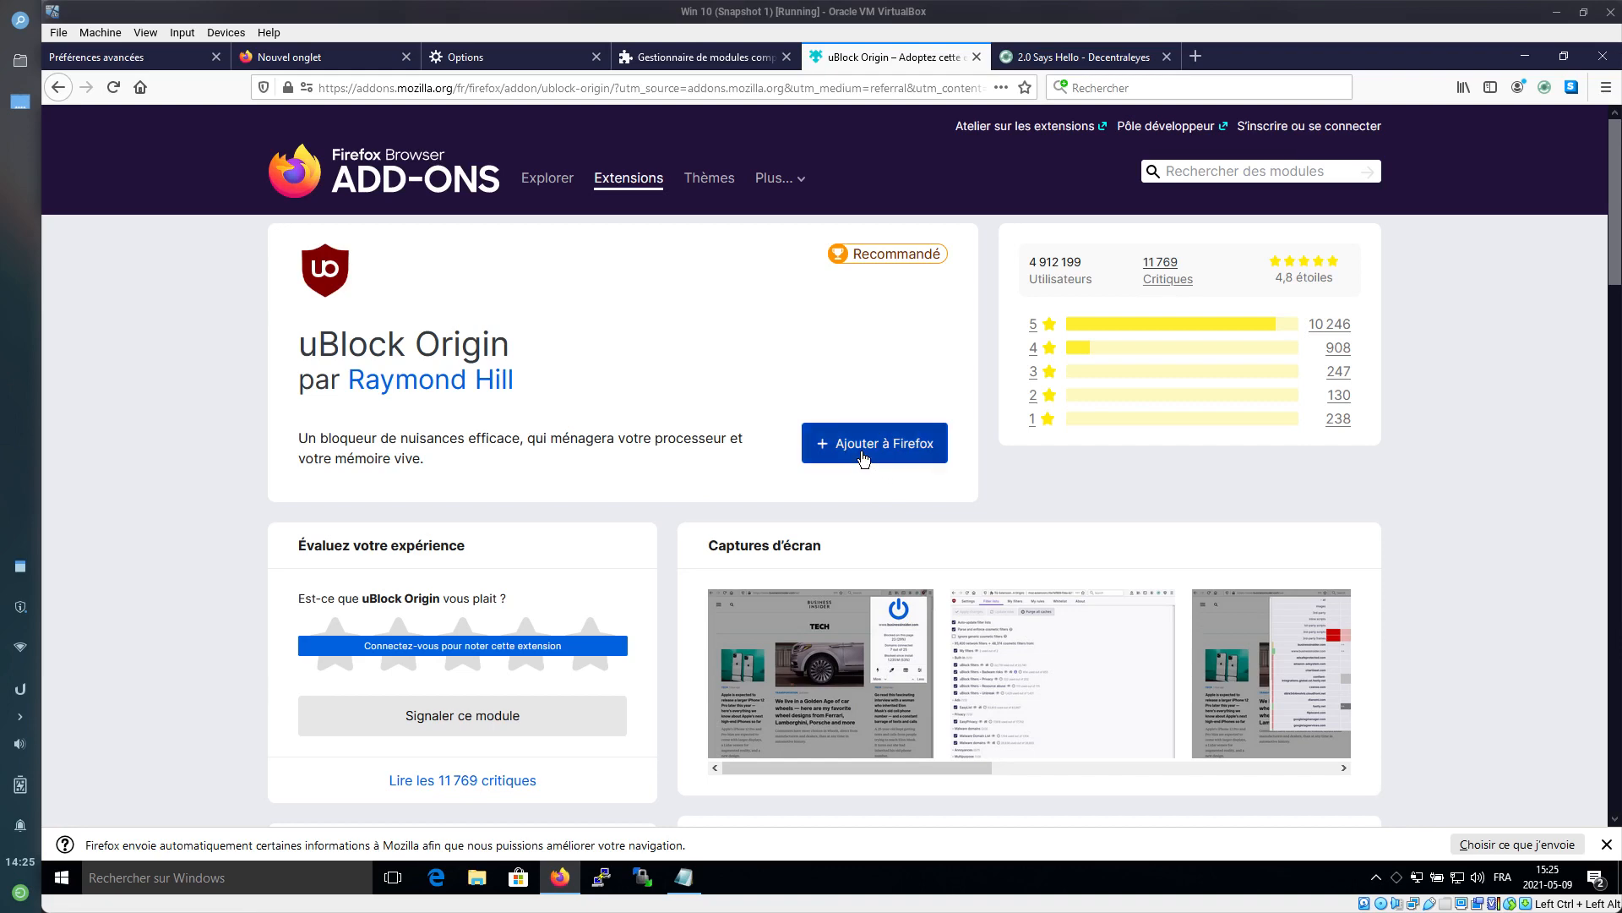
left_click(862, 454)
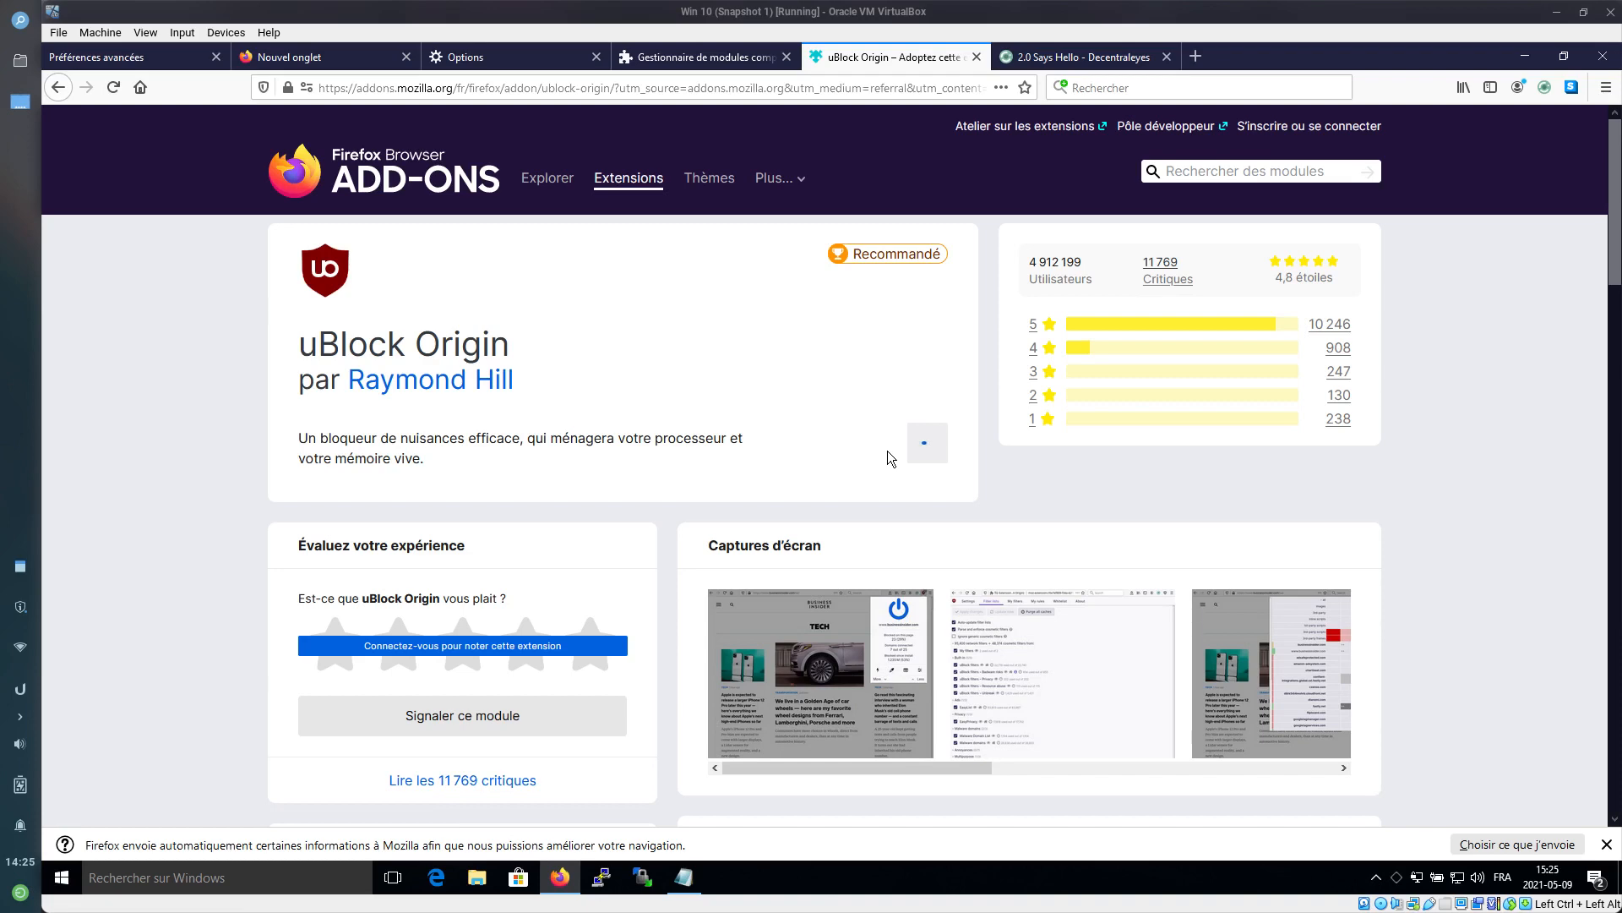
left_click(431, 273)
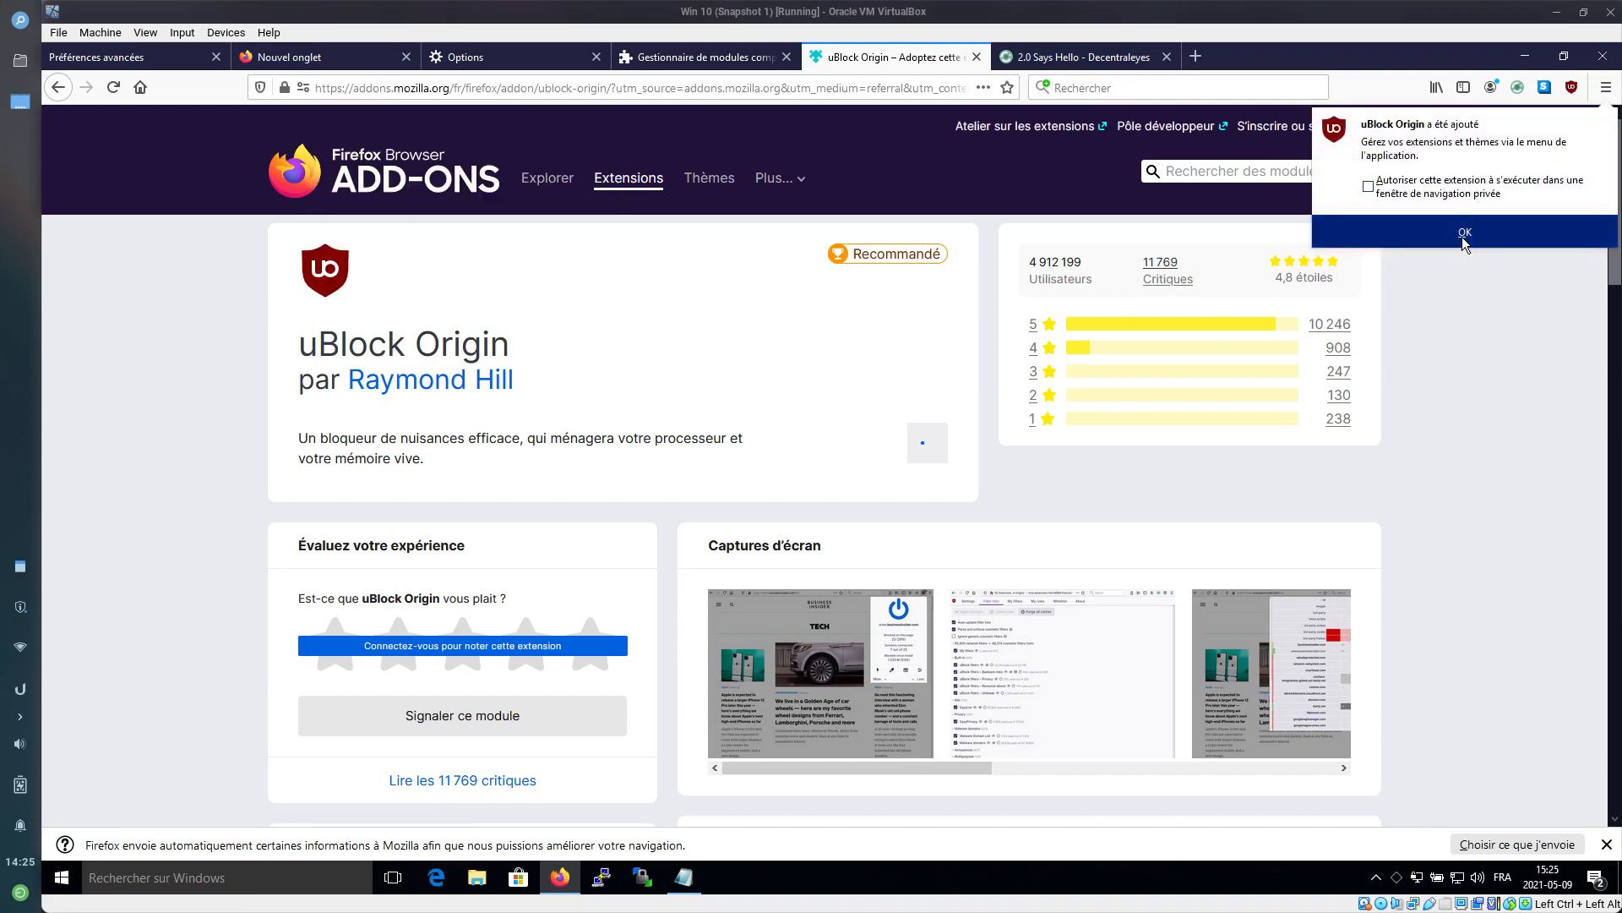
left_click(1465, 239)
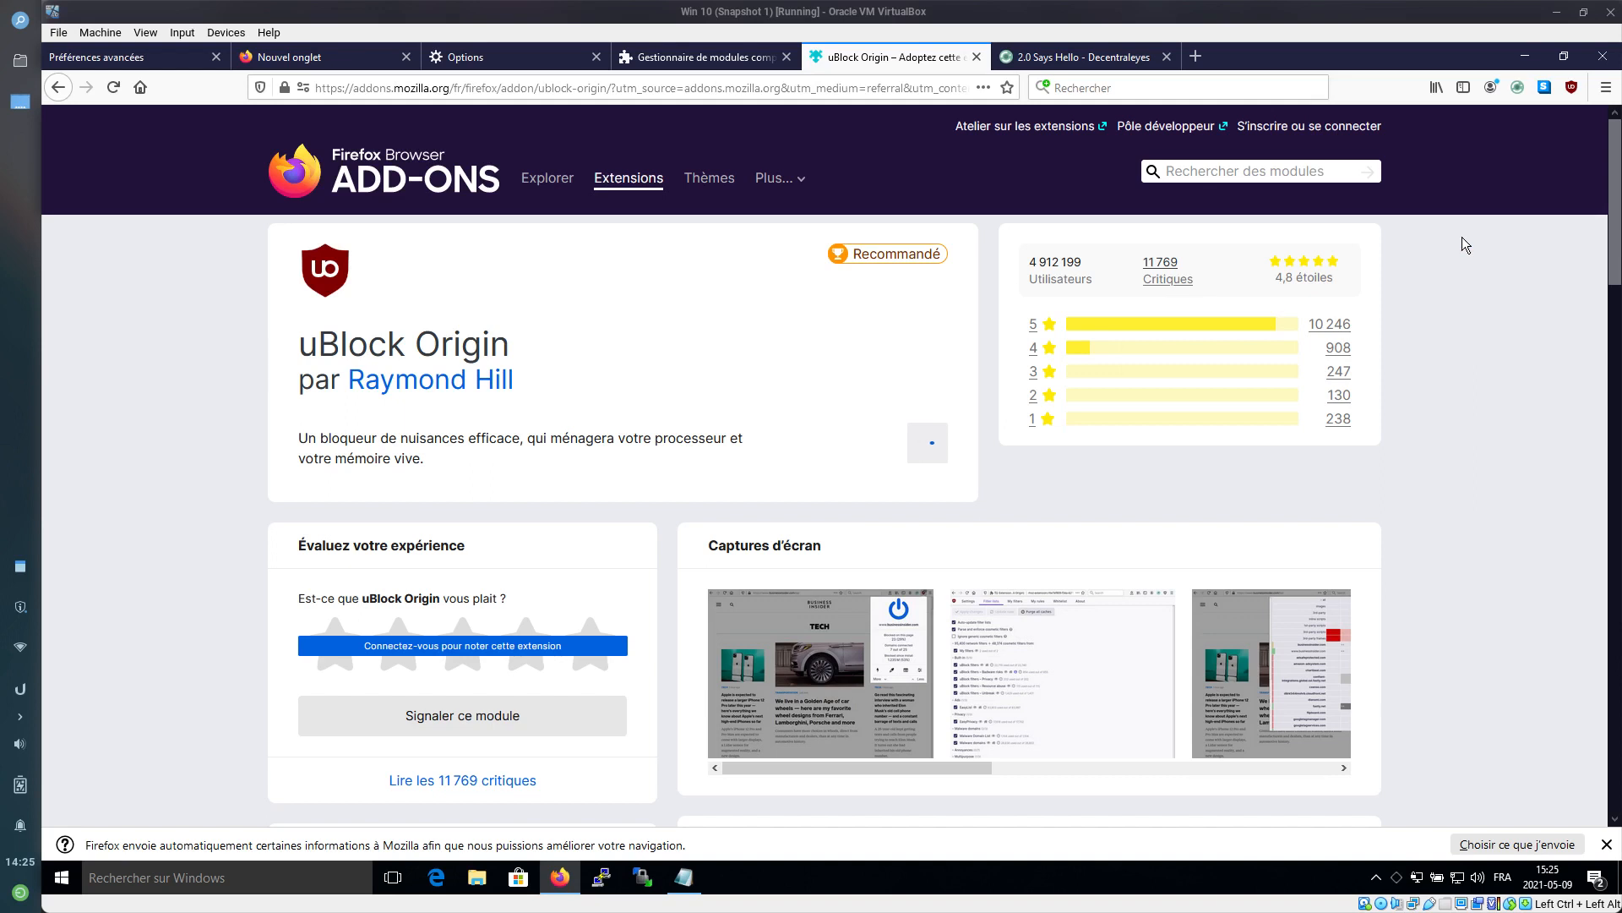
Open uBlock Origin's dashboard at its general settings
left_click(1571, 87)
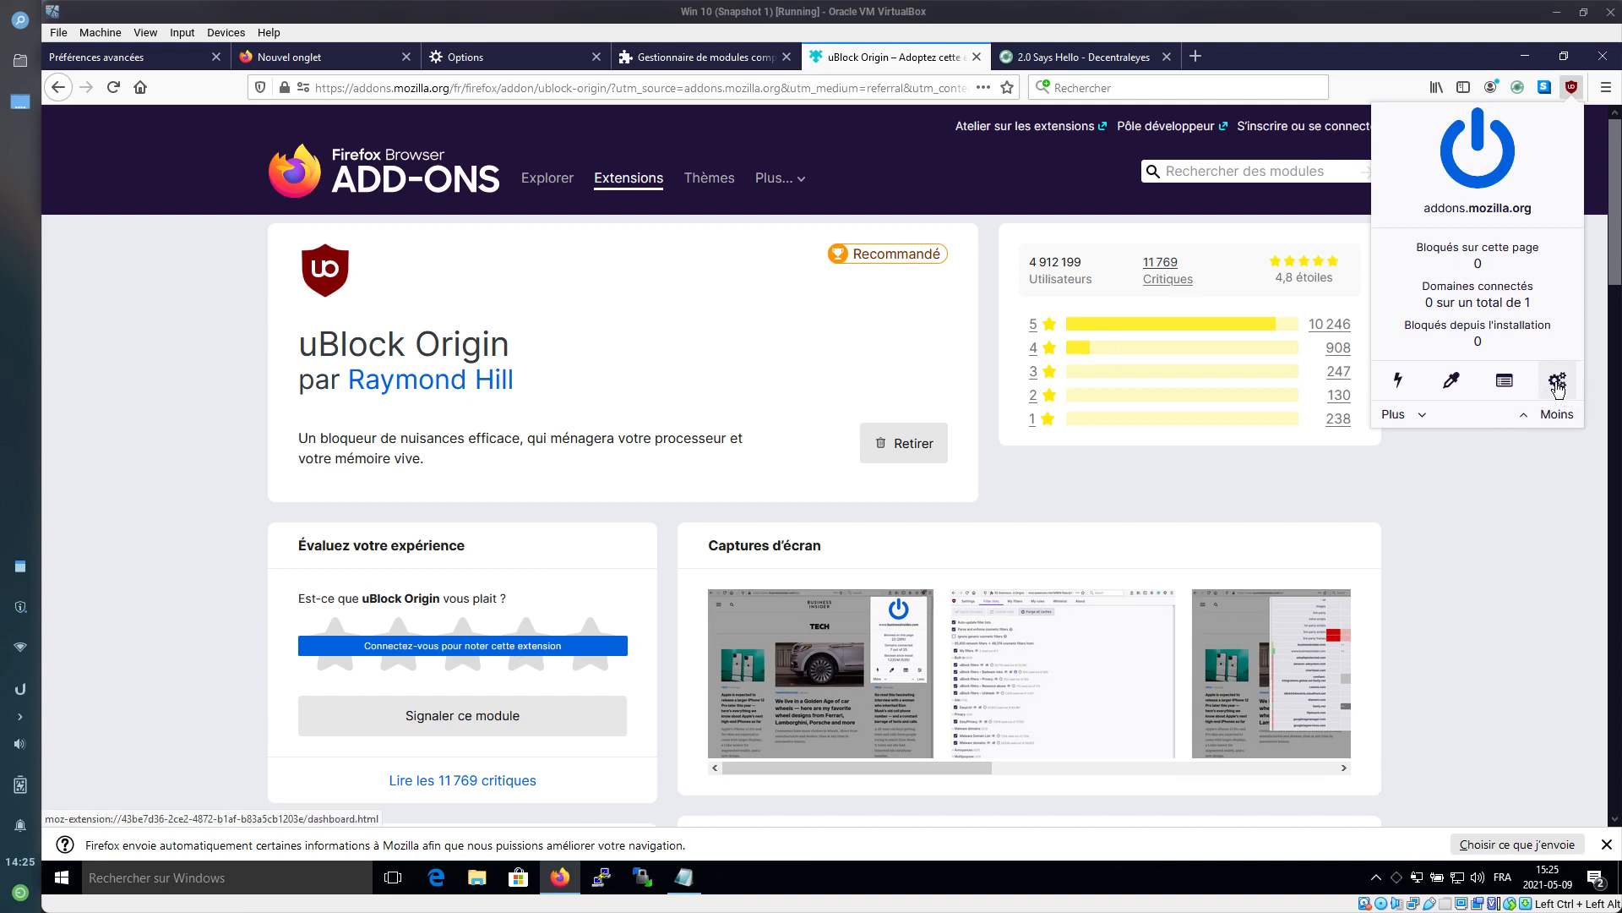
left_click(1555, 382)
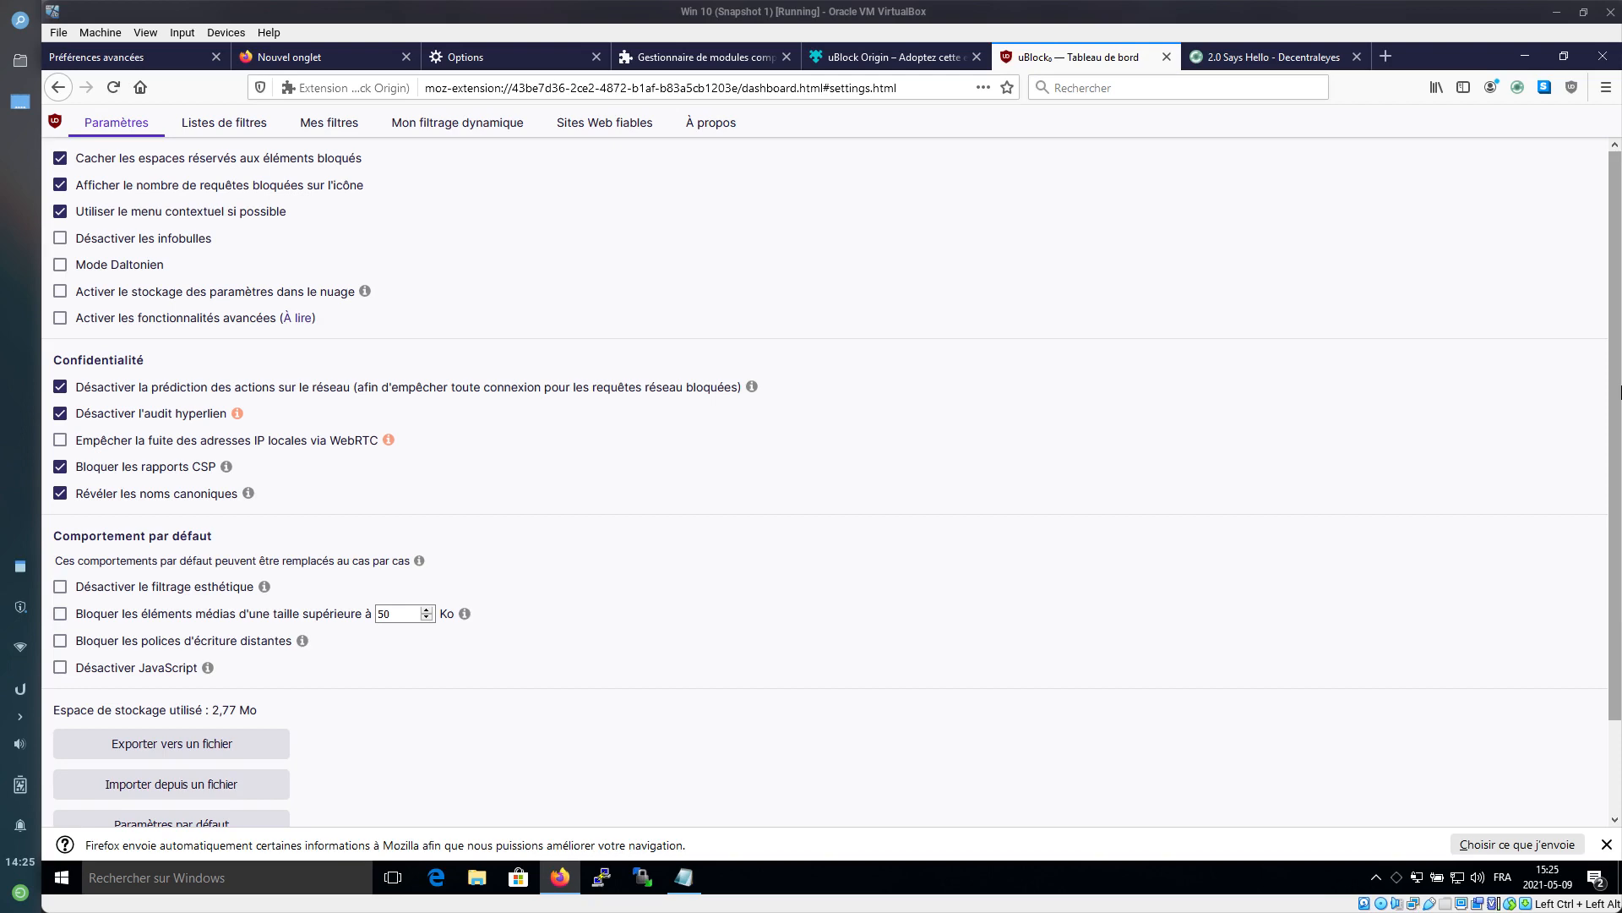
left_click_drag(1621, 392, 1618, 300)
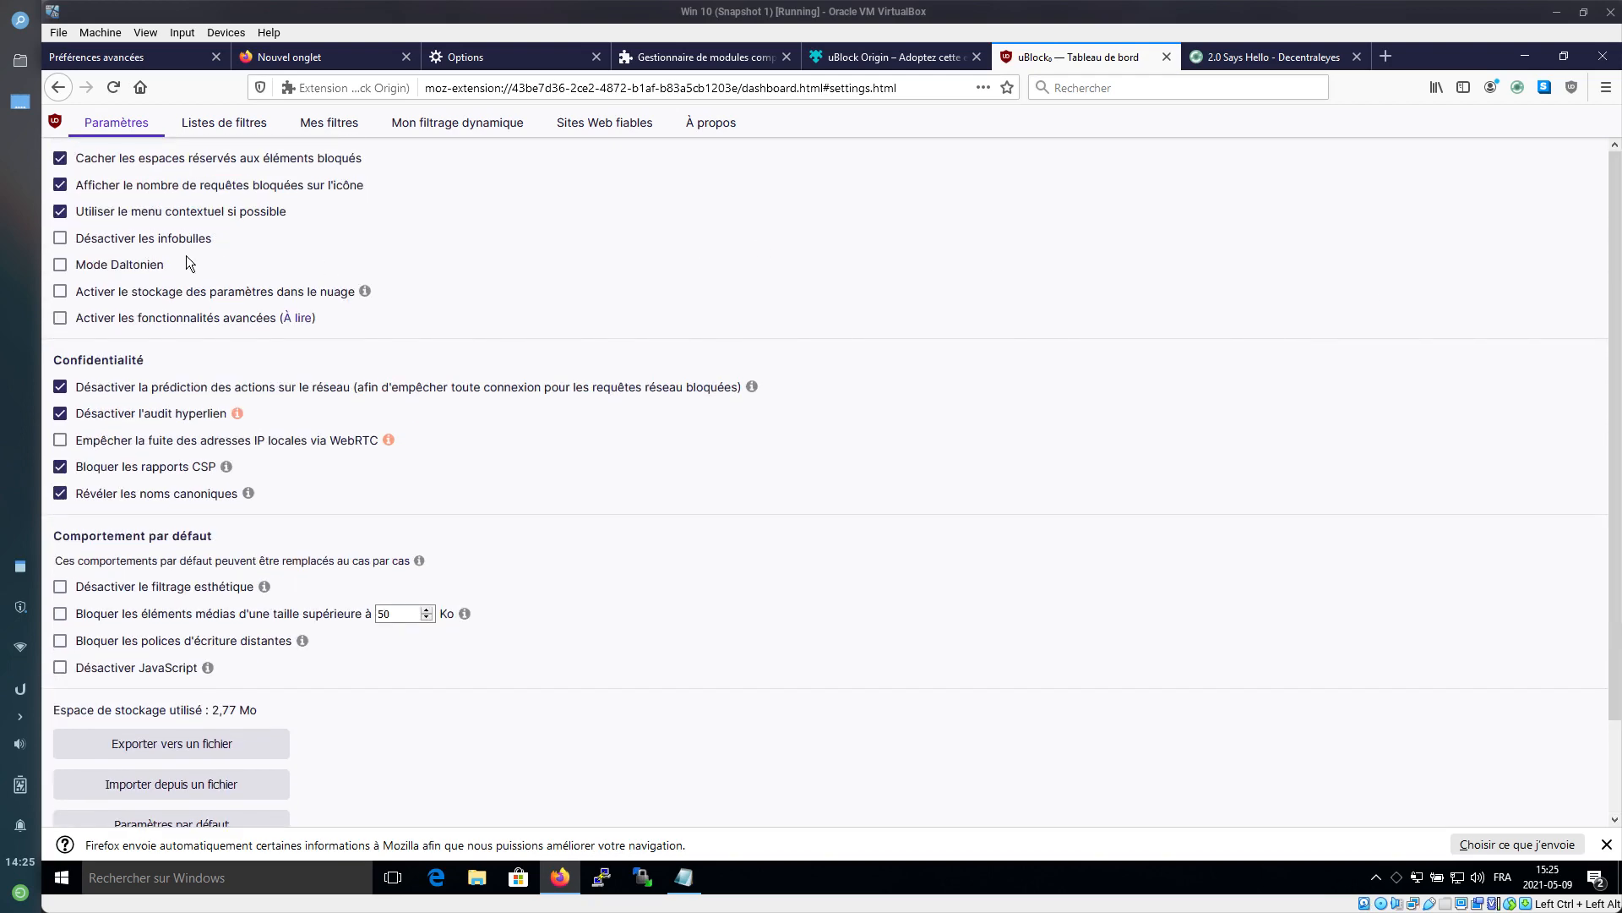
Enable uBlock Origin's advanced features and WebRTC local IP leak prevention, viewing and closing the advanced settings page, and review the remaining settings
left_click(109, 322)
left_click(327, 319)
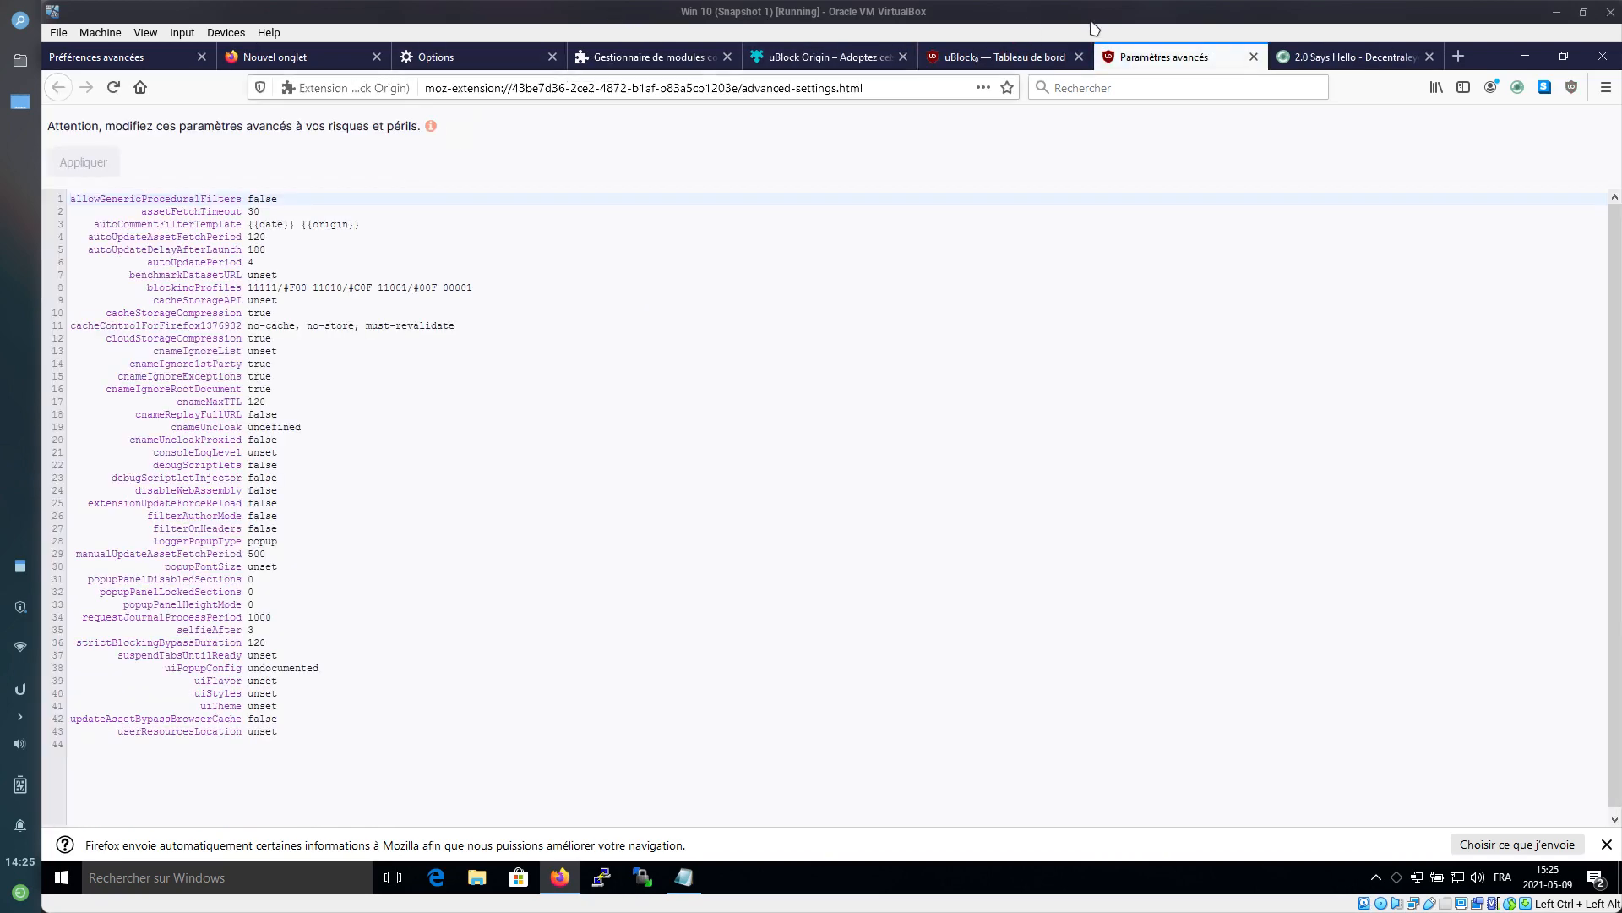
key("ctrl+w")
left_click(1052, 59)
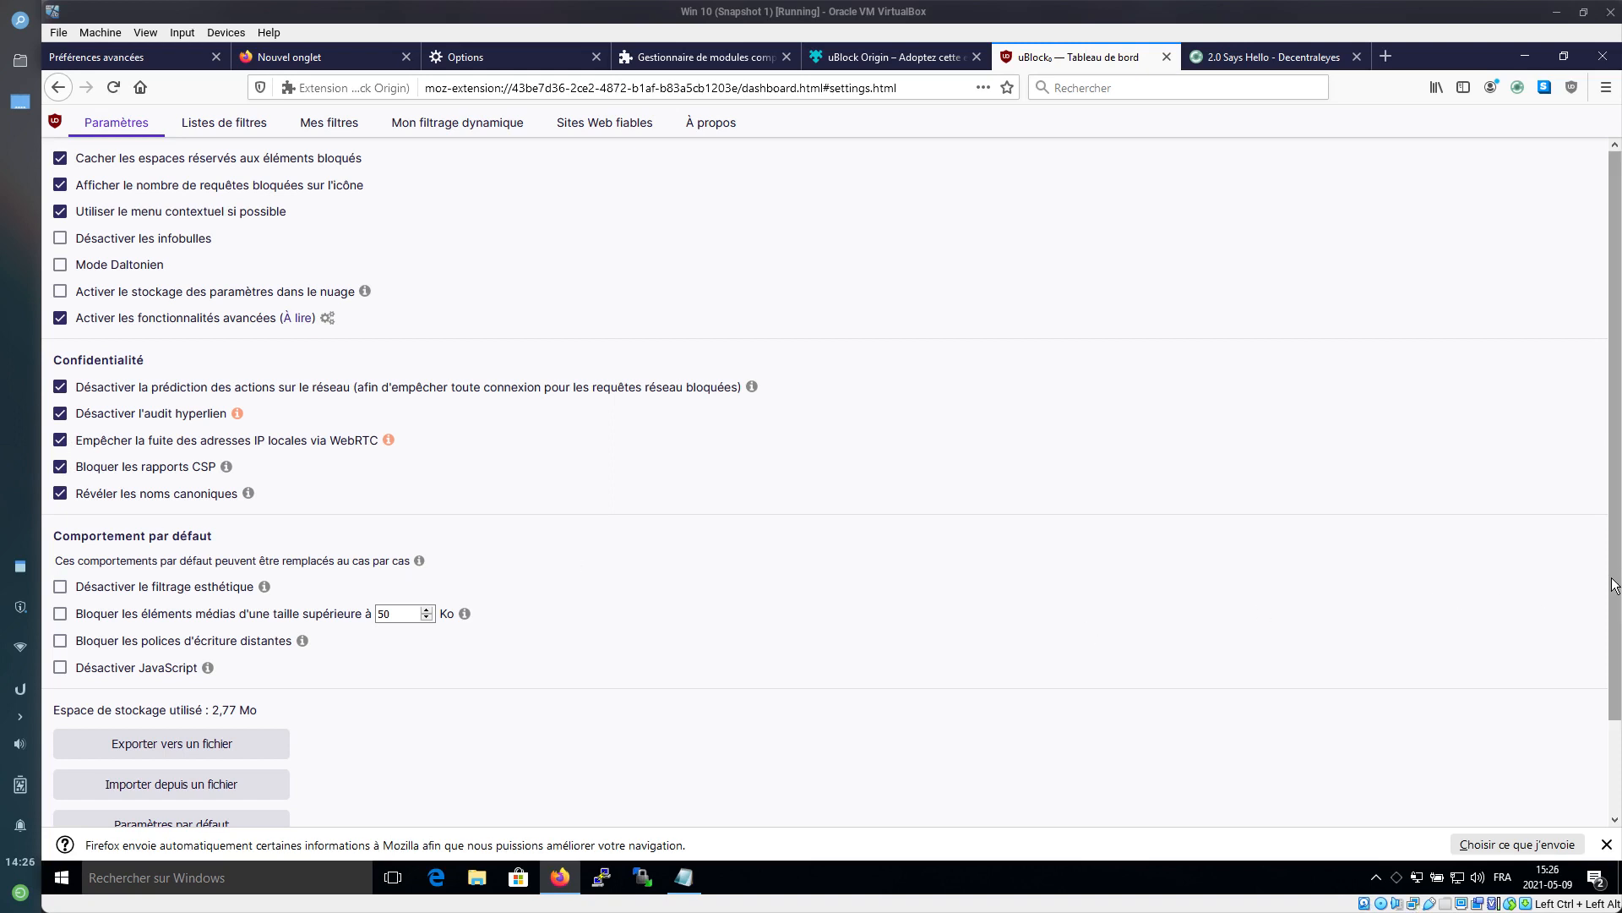
left_click_drag(1614, 585, 1619, 665)
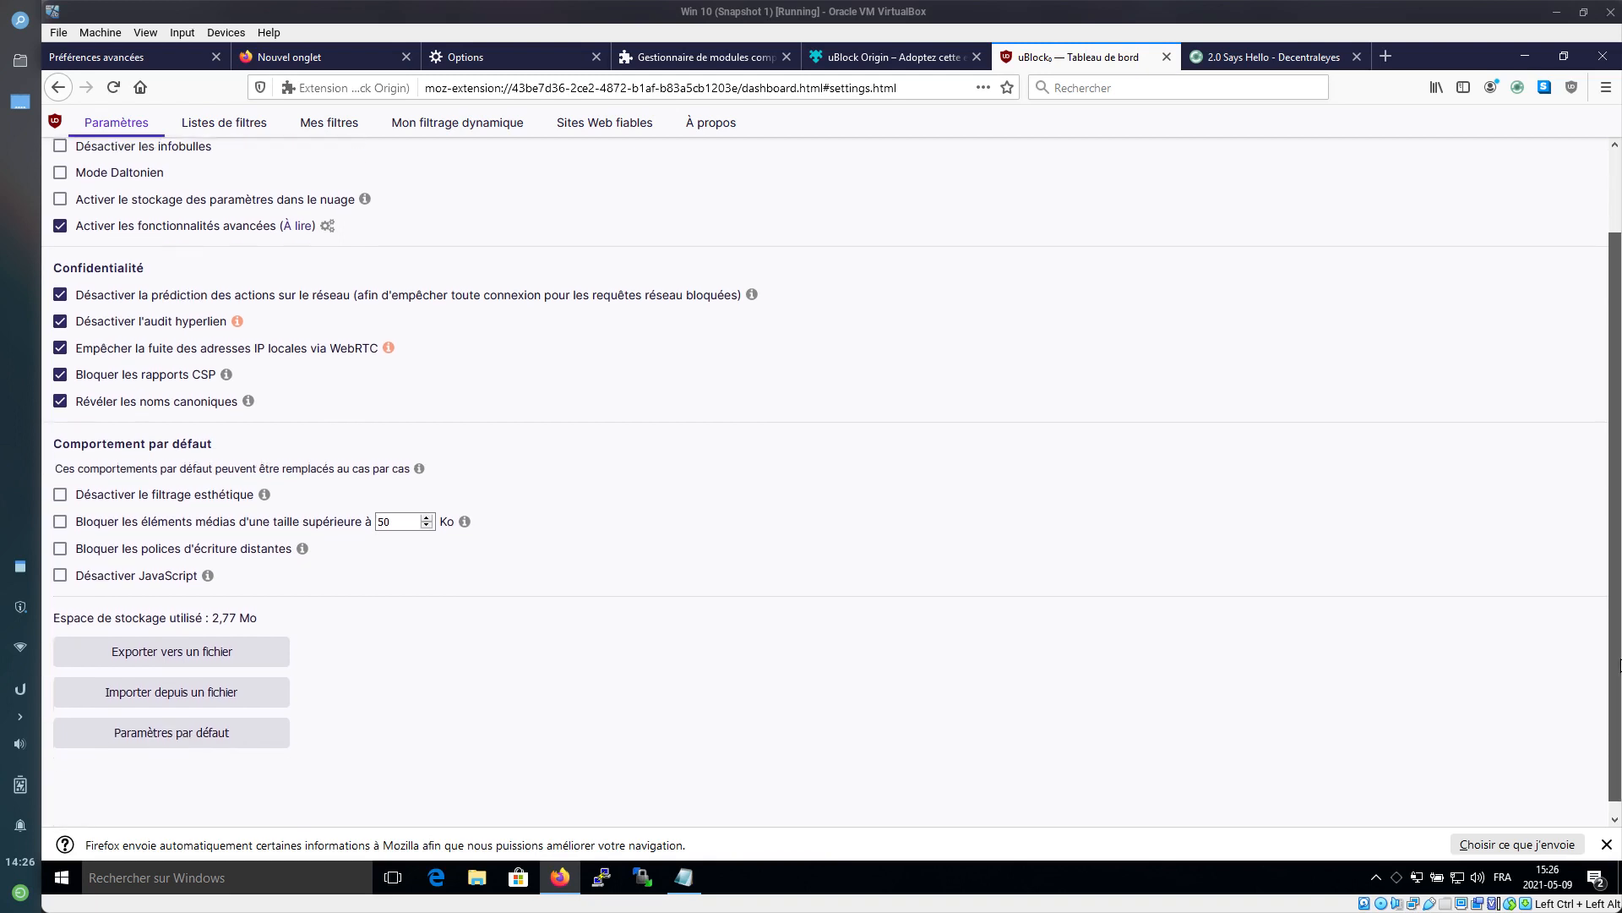
scroll(1361, 510, "up", 2)
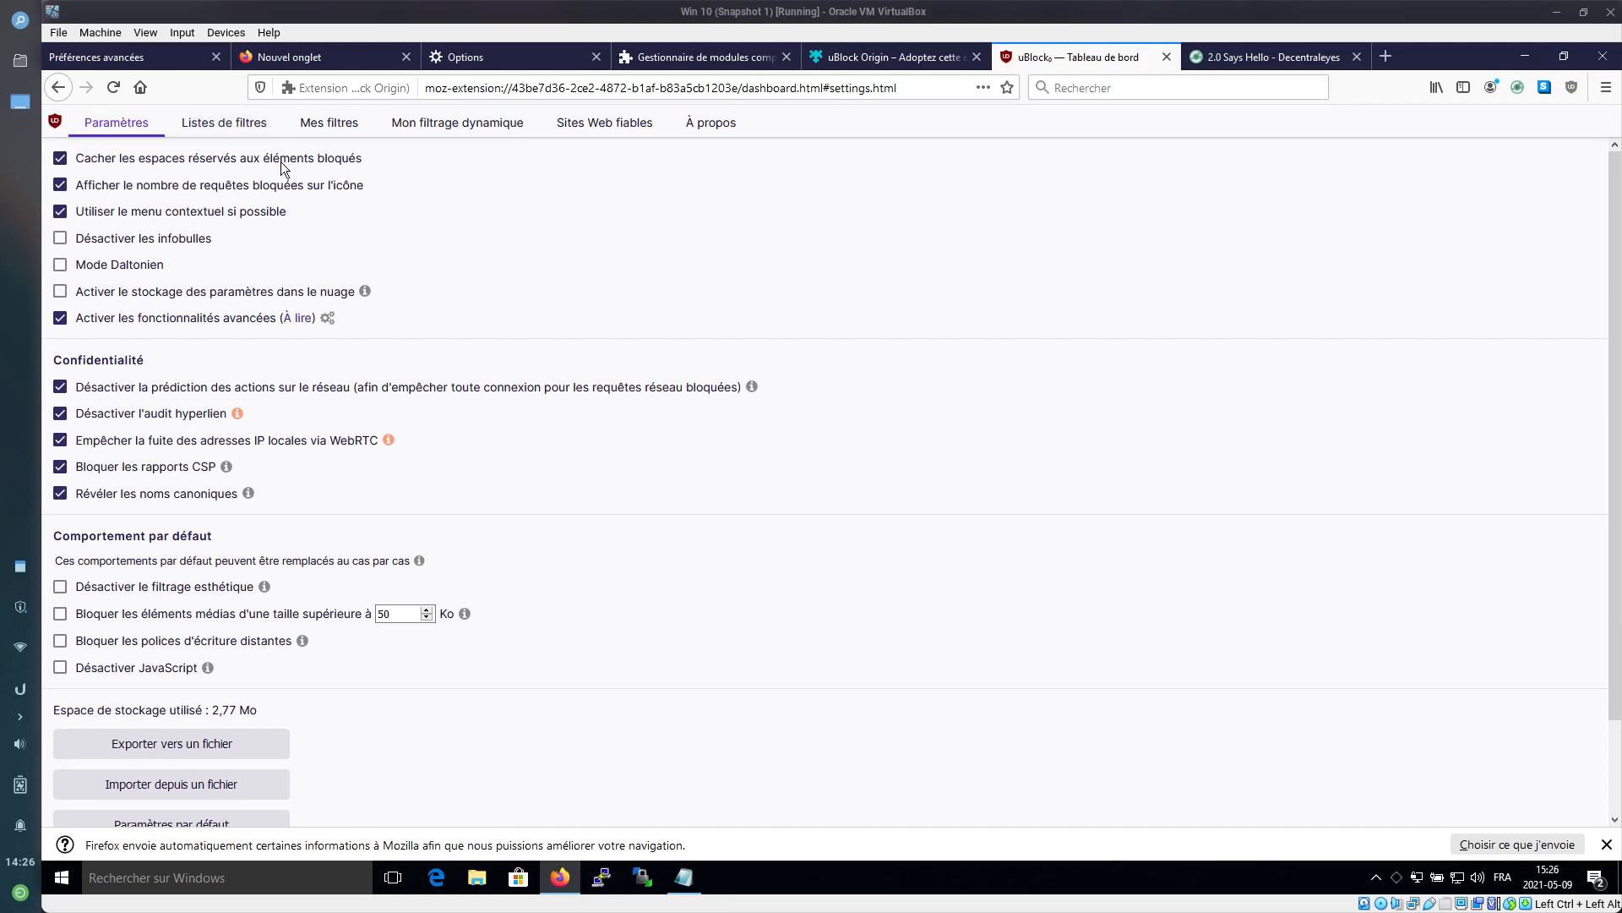
Open uBlock Origin's filter lists, look through the Régions, langues group, and deselect Peter Lowe's Ad and tracking server list
left_click(233, 122)
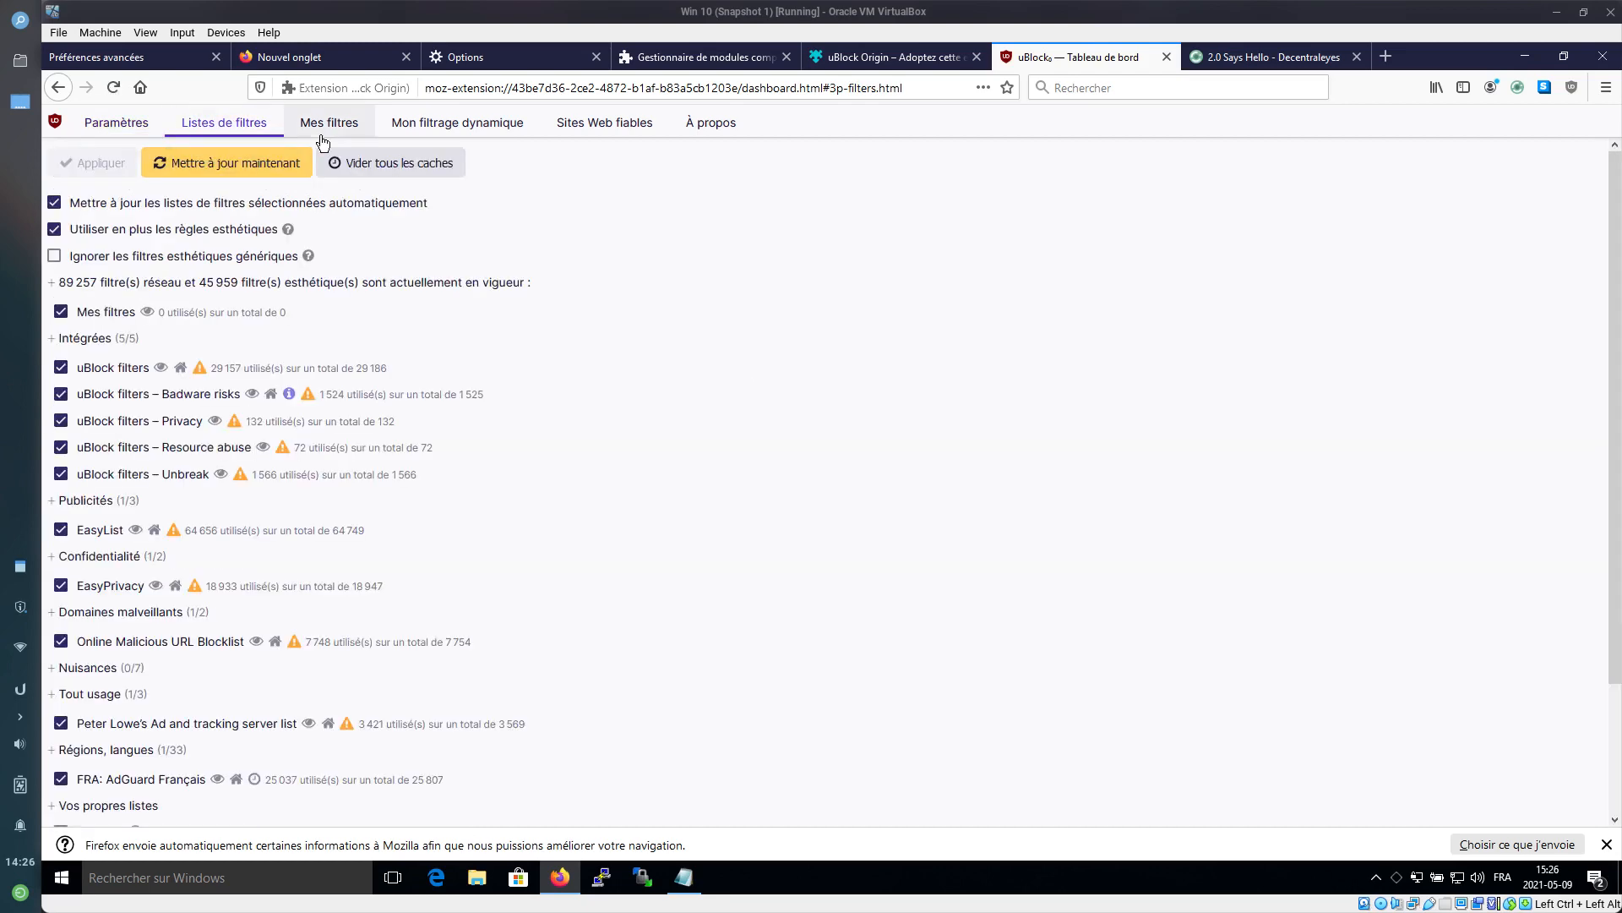
left_click(323, 138)
left_click(242, 125)
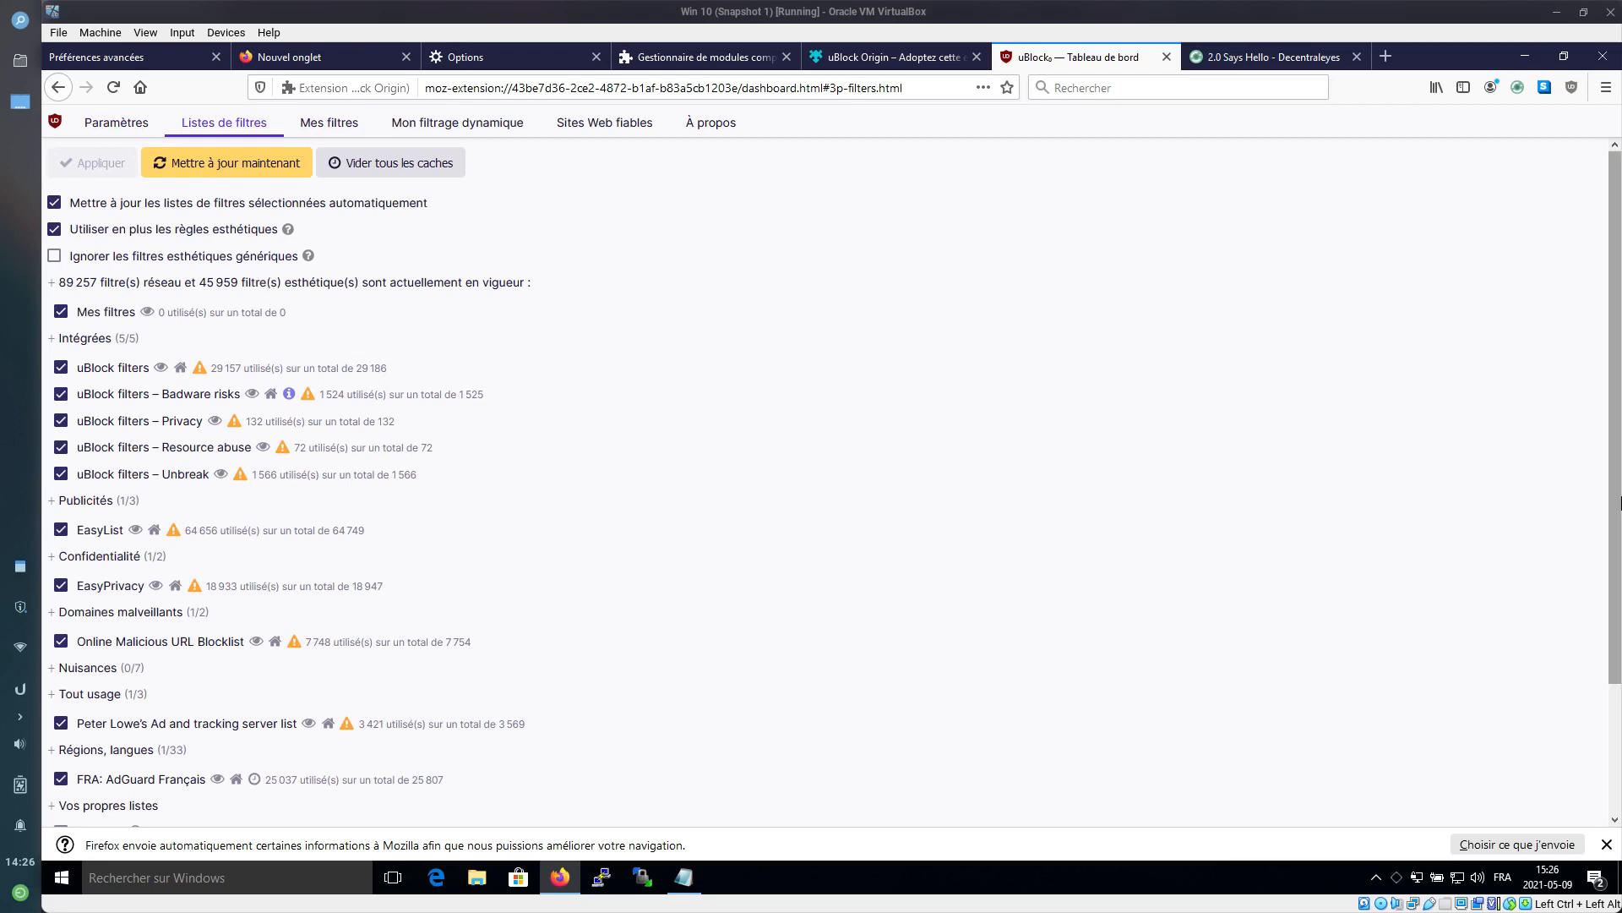
scroll(1620, 509, "down", 3)
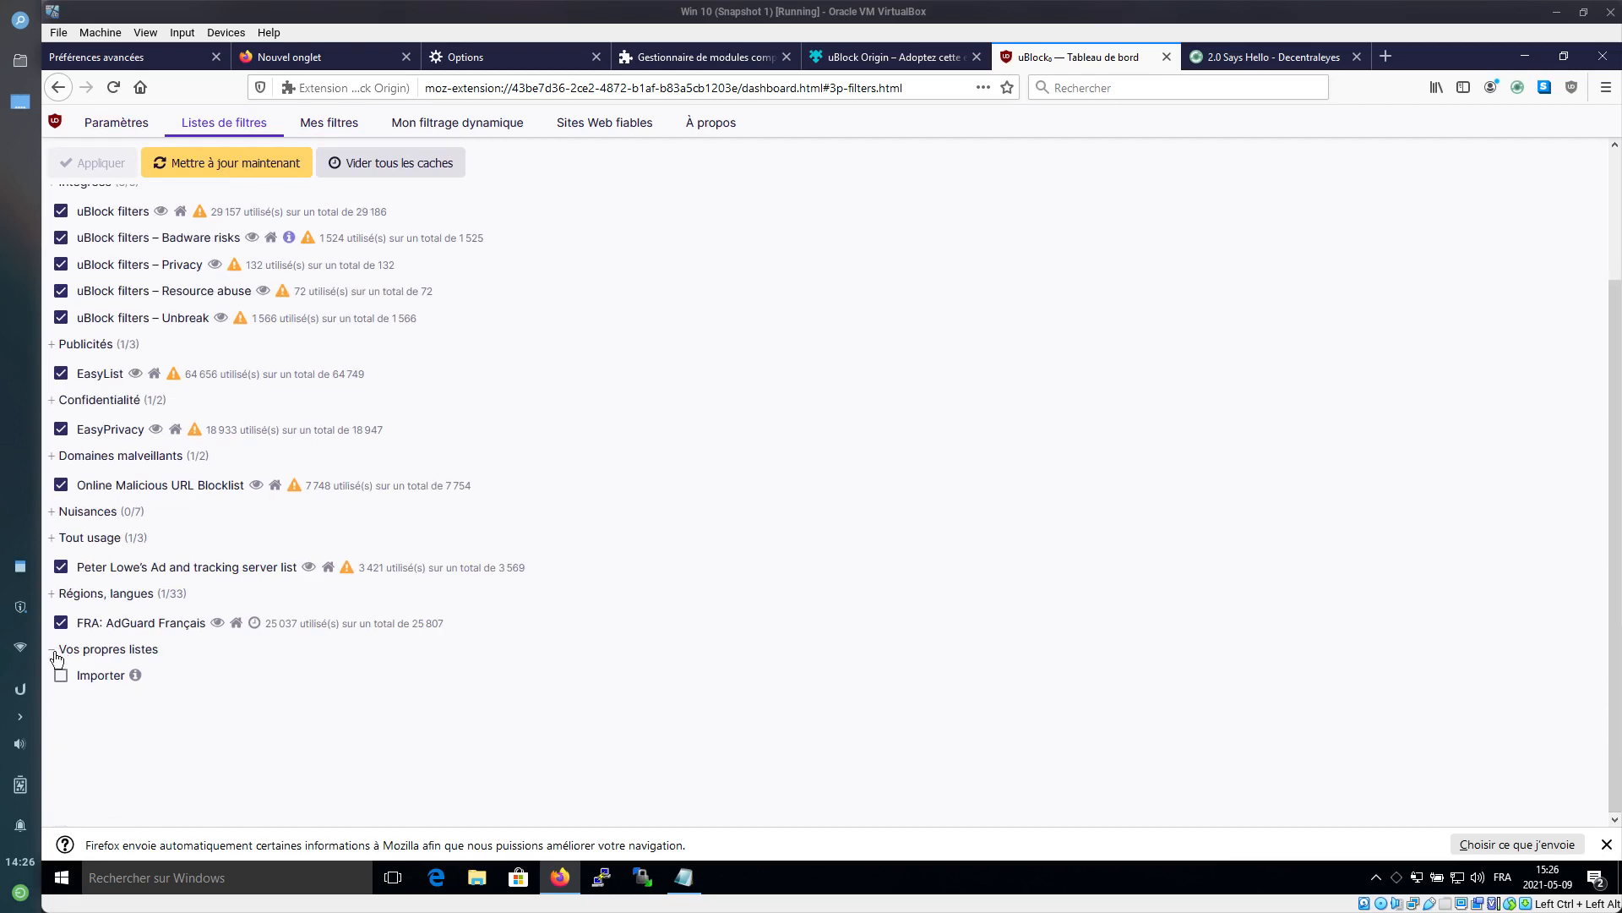
left_click(59, 595)
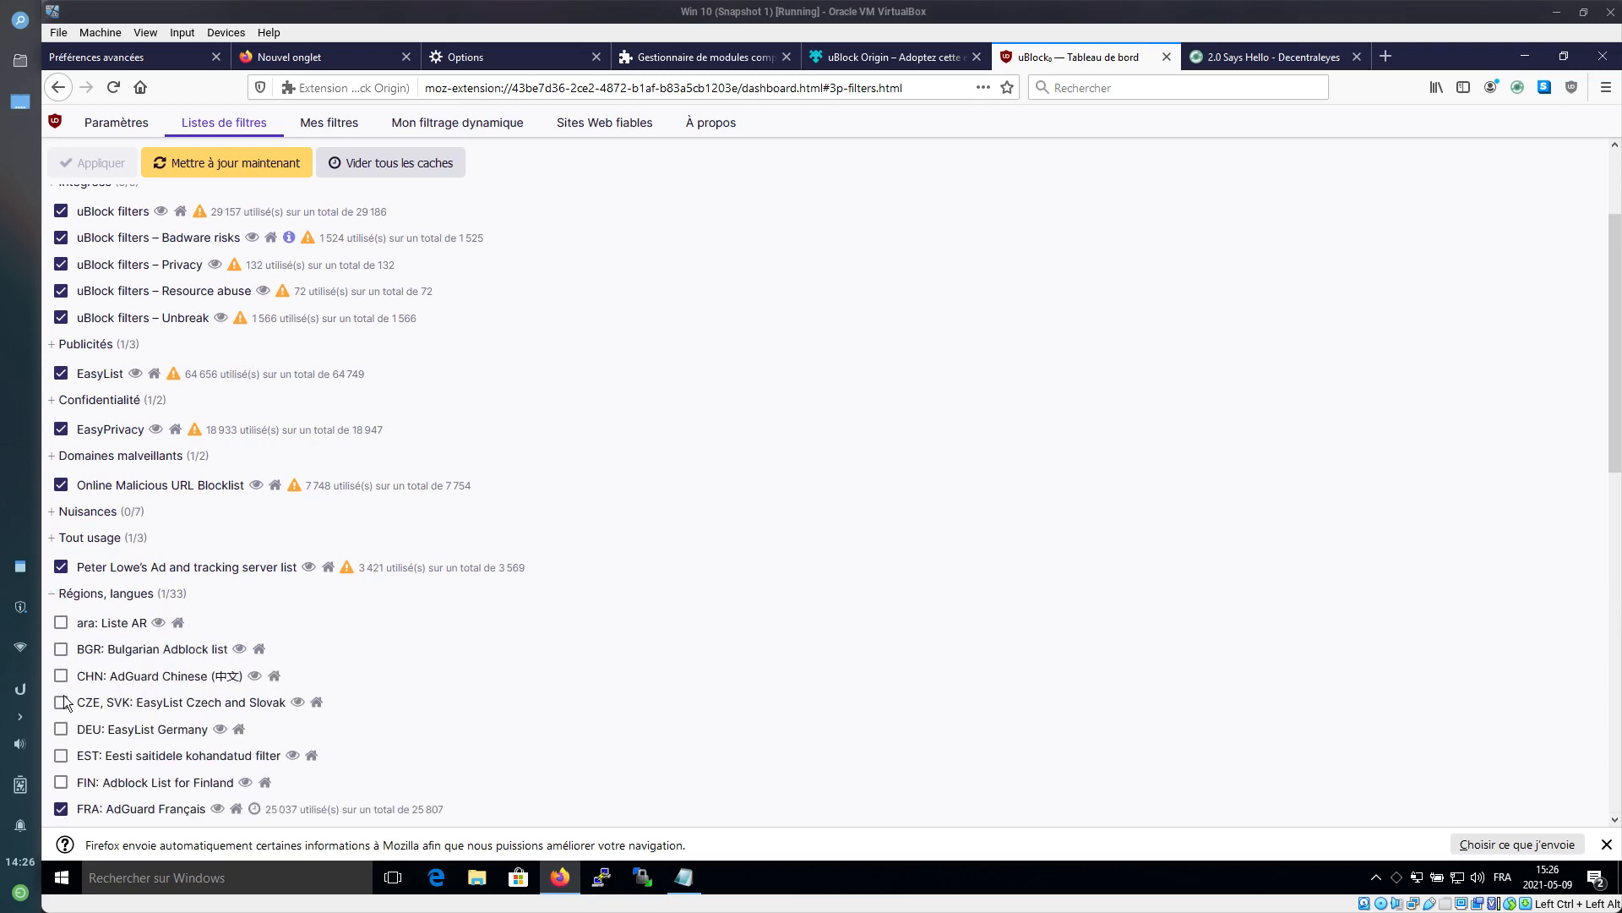
left_click(61, 568)
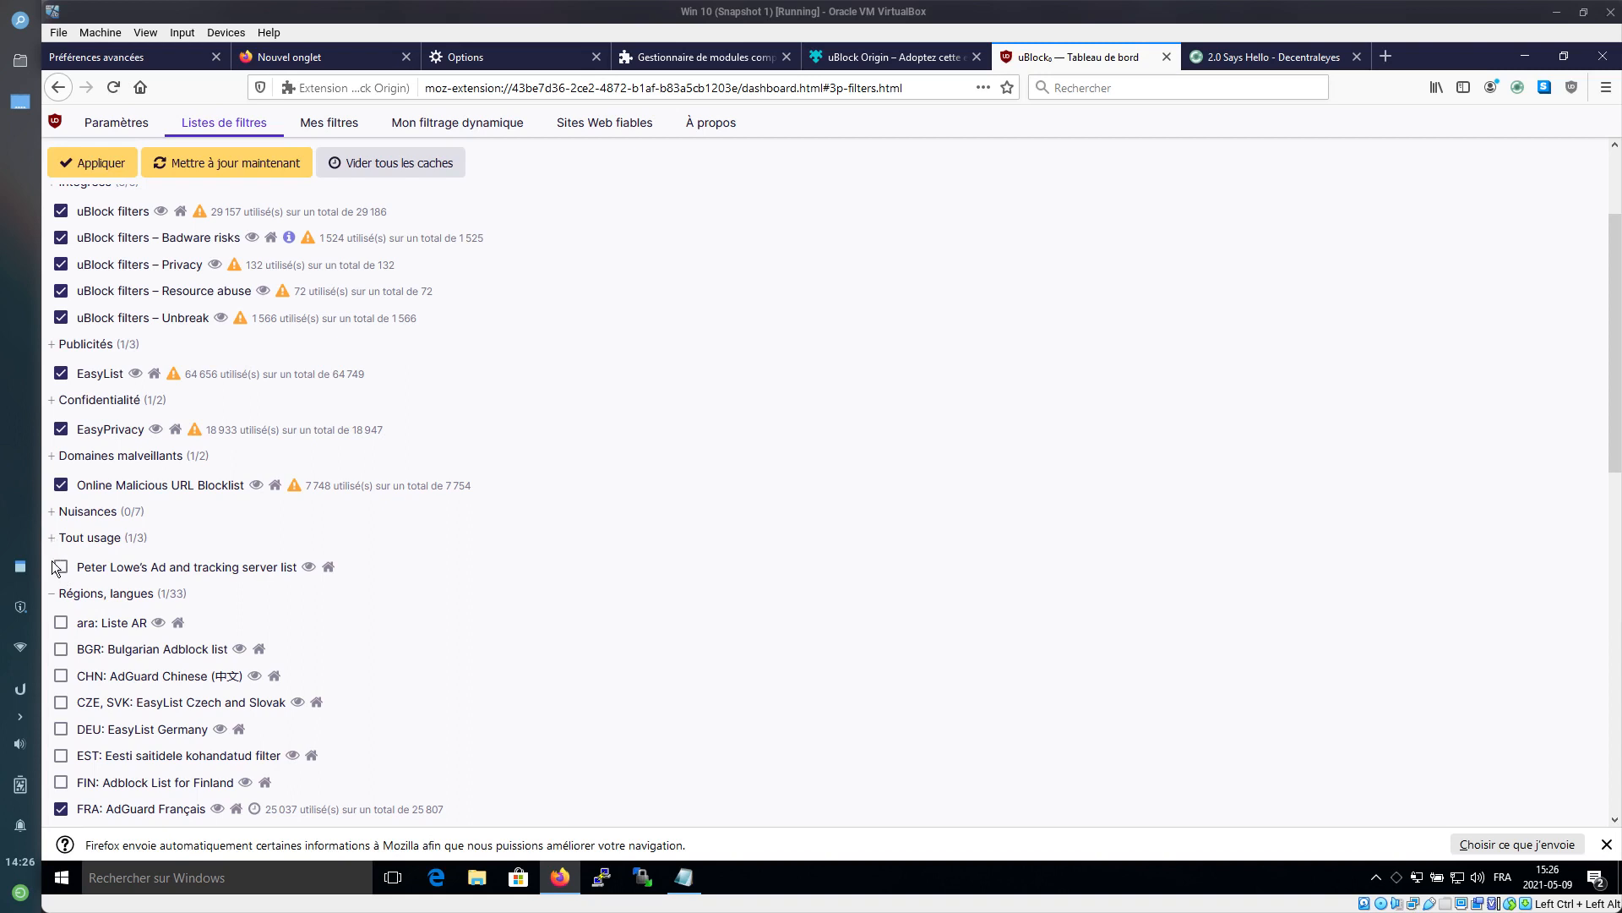
left_click(52, 594)
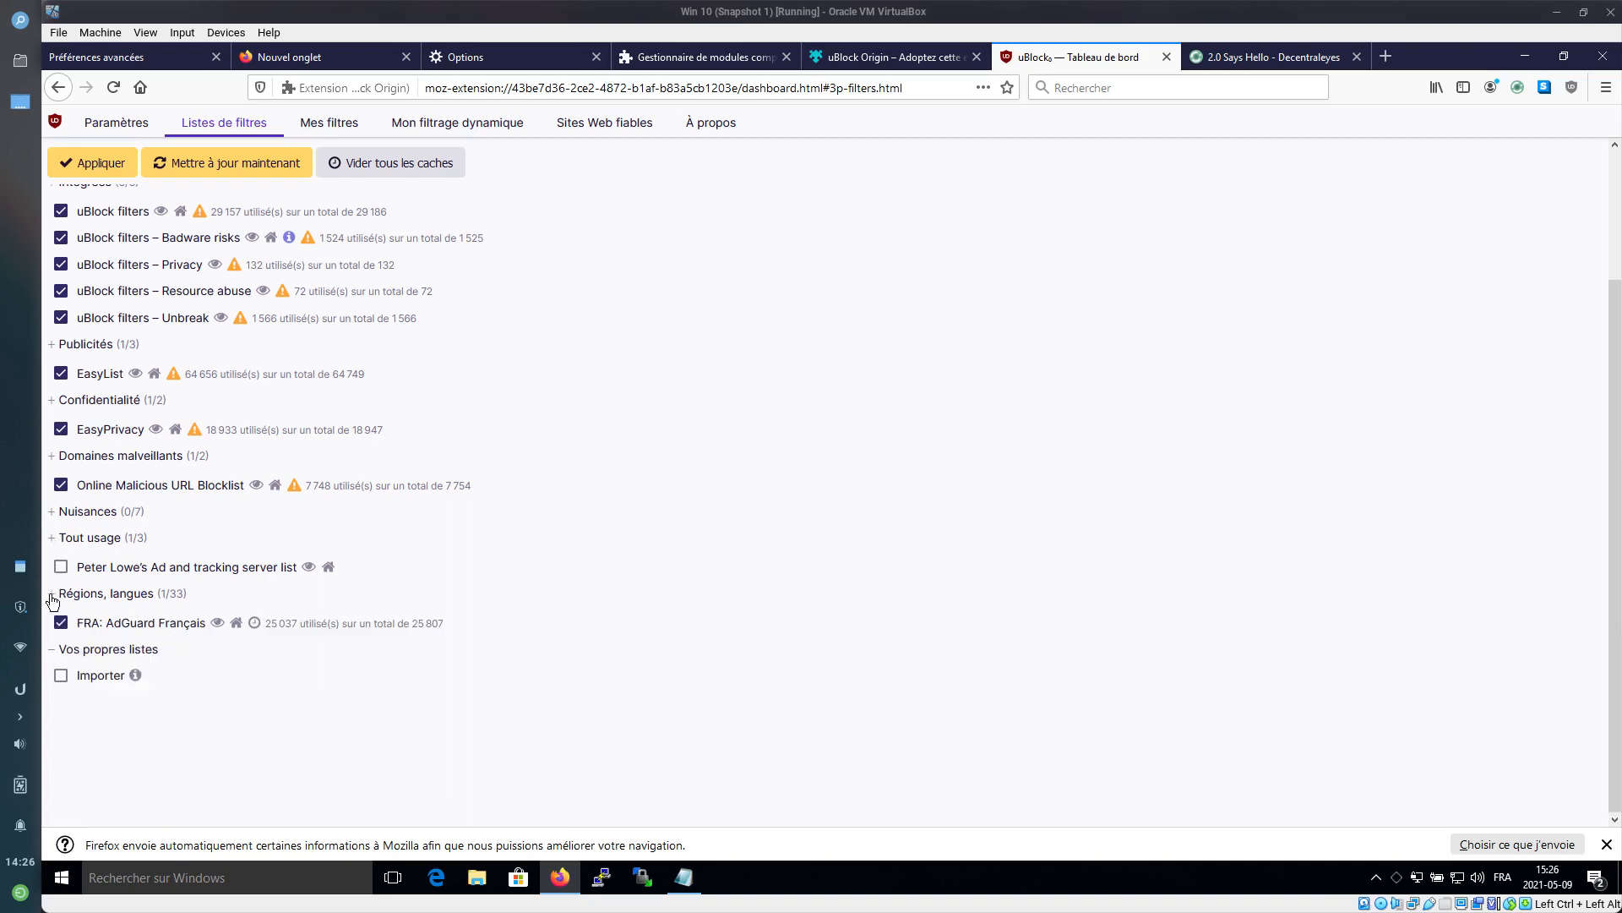
Enable the AdGuard Base, AdGuard Mobile Ads, AdGuard Tracking Protection and Spam404 filter lists
left_click(58, 346)
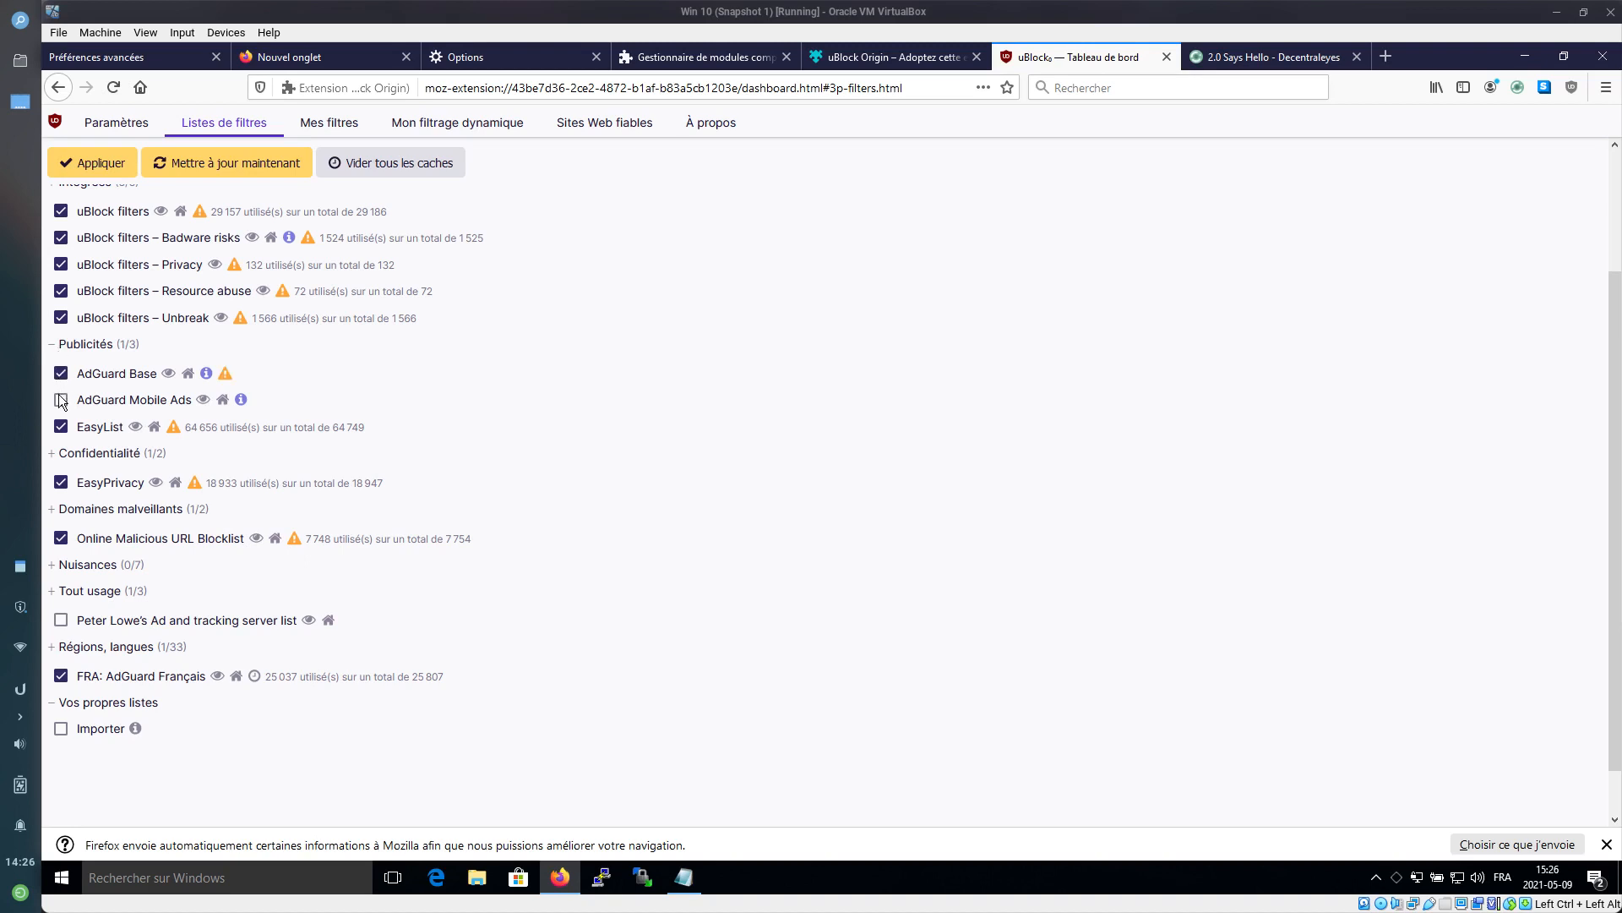
left_click(53, 344)
left_click(51, 459)
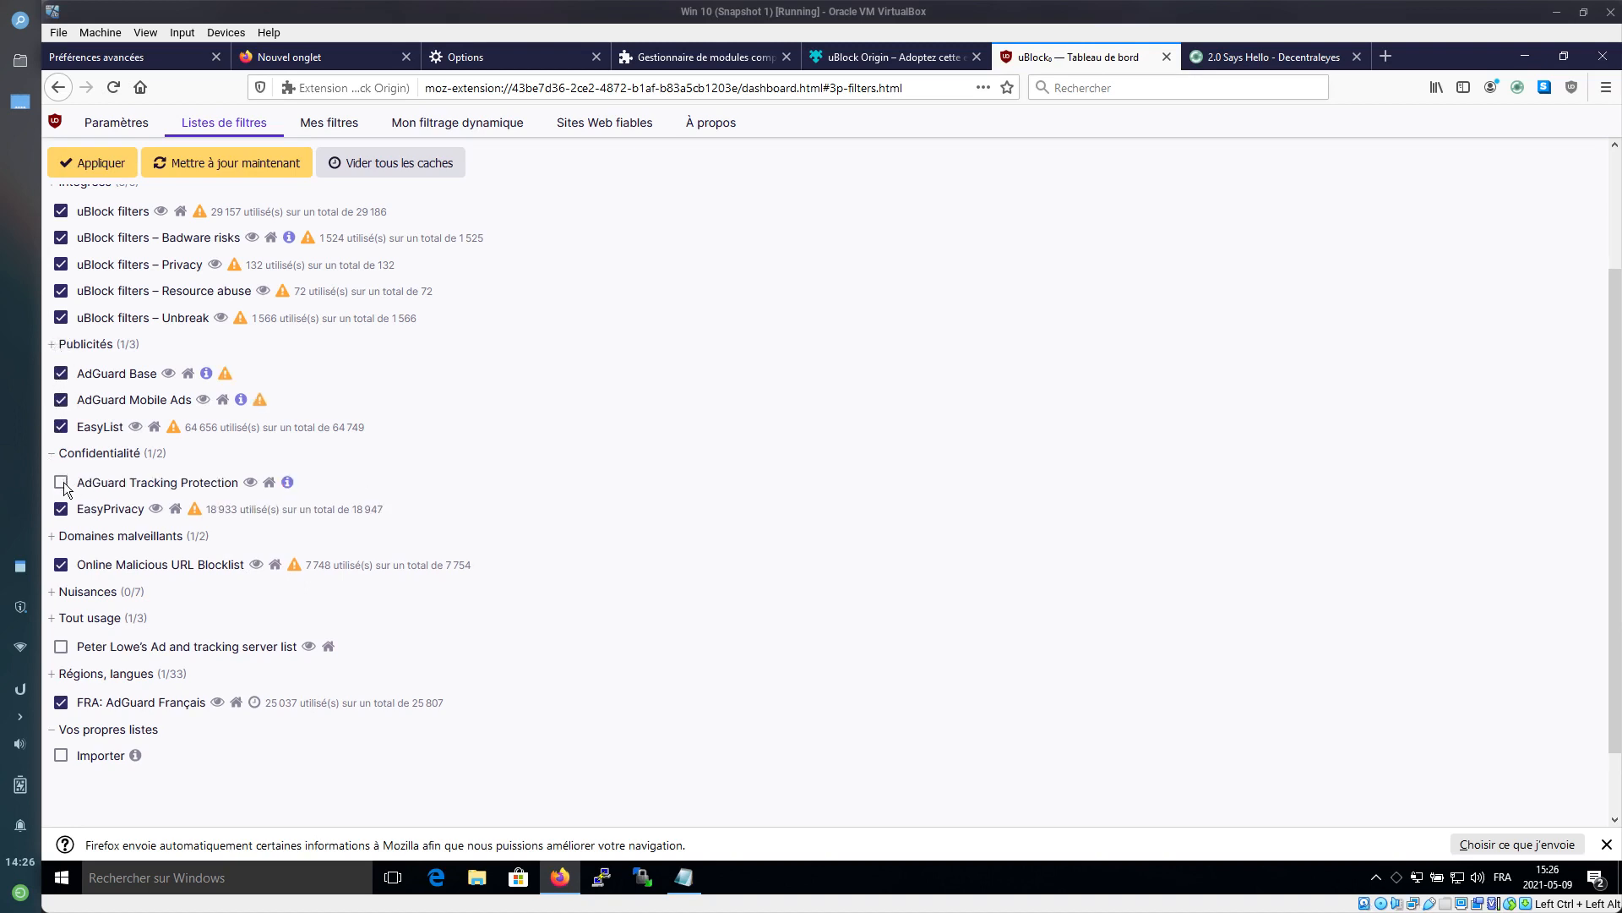
left_click(56, 539)
left_click(60, 592)
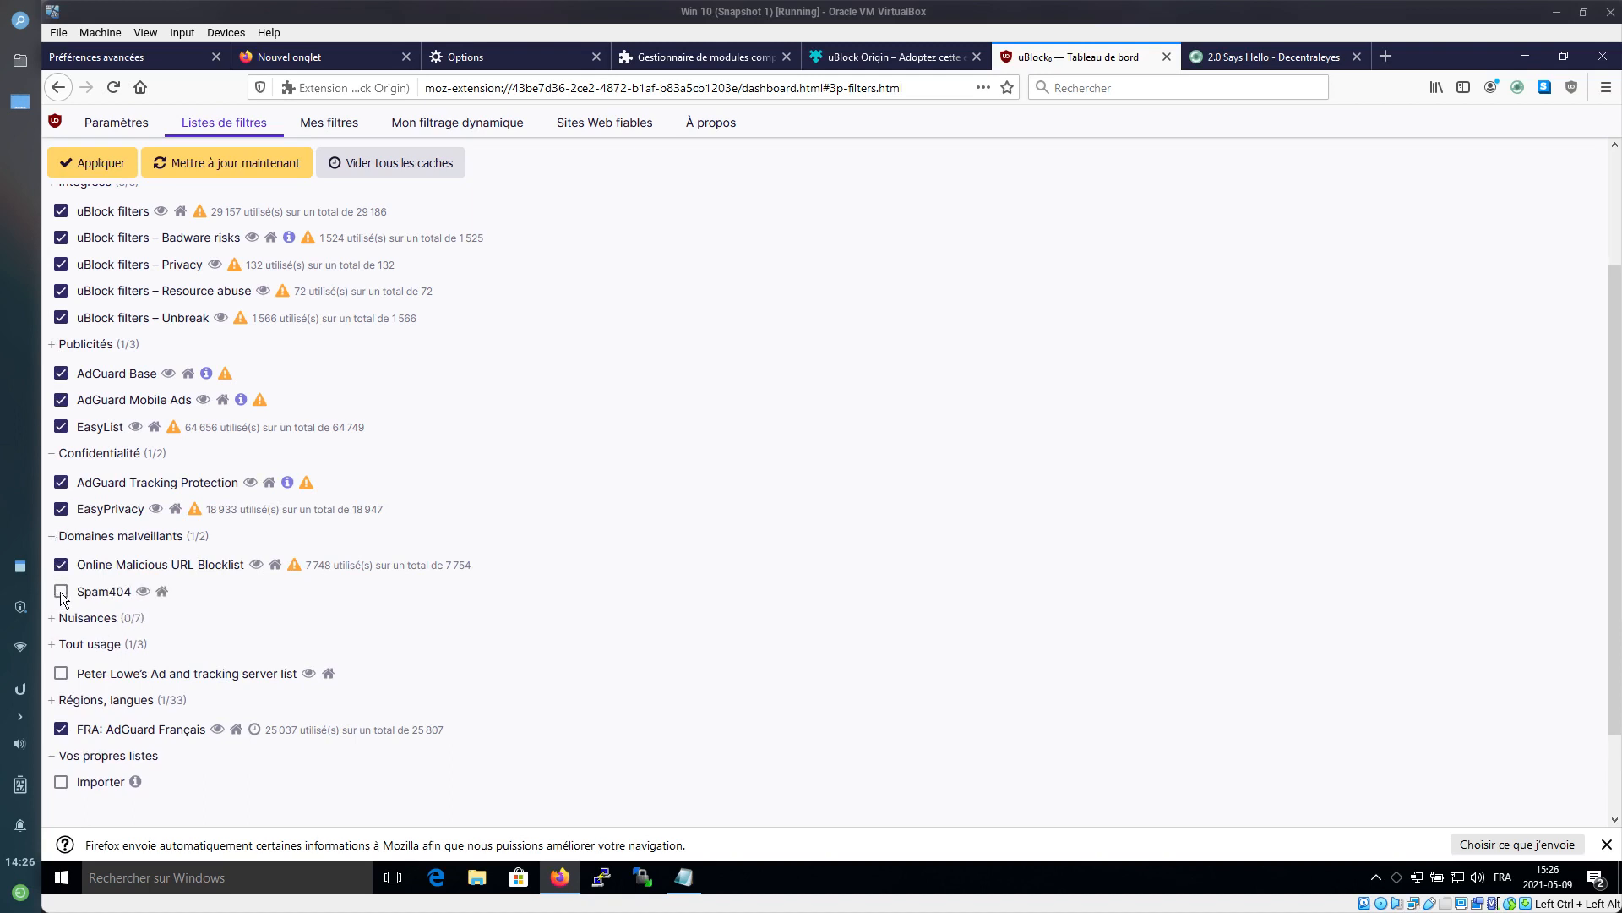
Enable all seven lists in the Nuisances group, from AdGuard Annoyances to uBlock filters – Annoyances
left_click(54, 624)
left_click(61, 647)
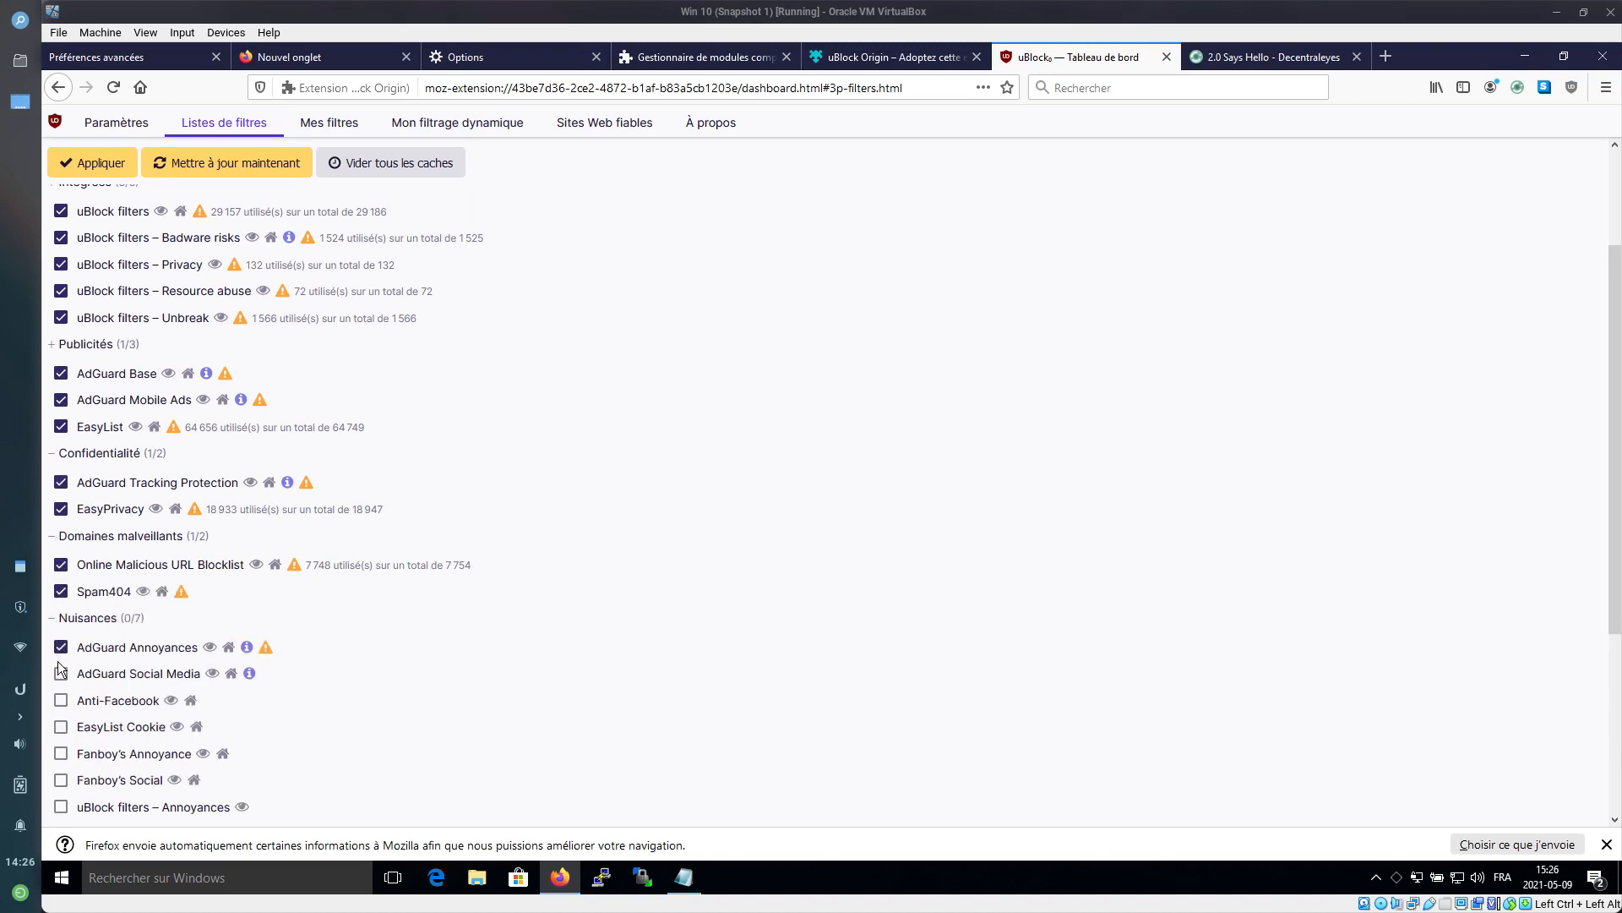
left_click(61, 673)
left_click(61, 701)
left_click(60, 727)
left_click(57, 779)
left_click(60, 798)
left_click(66, 750)
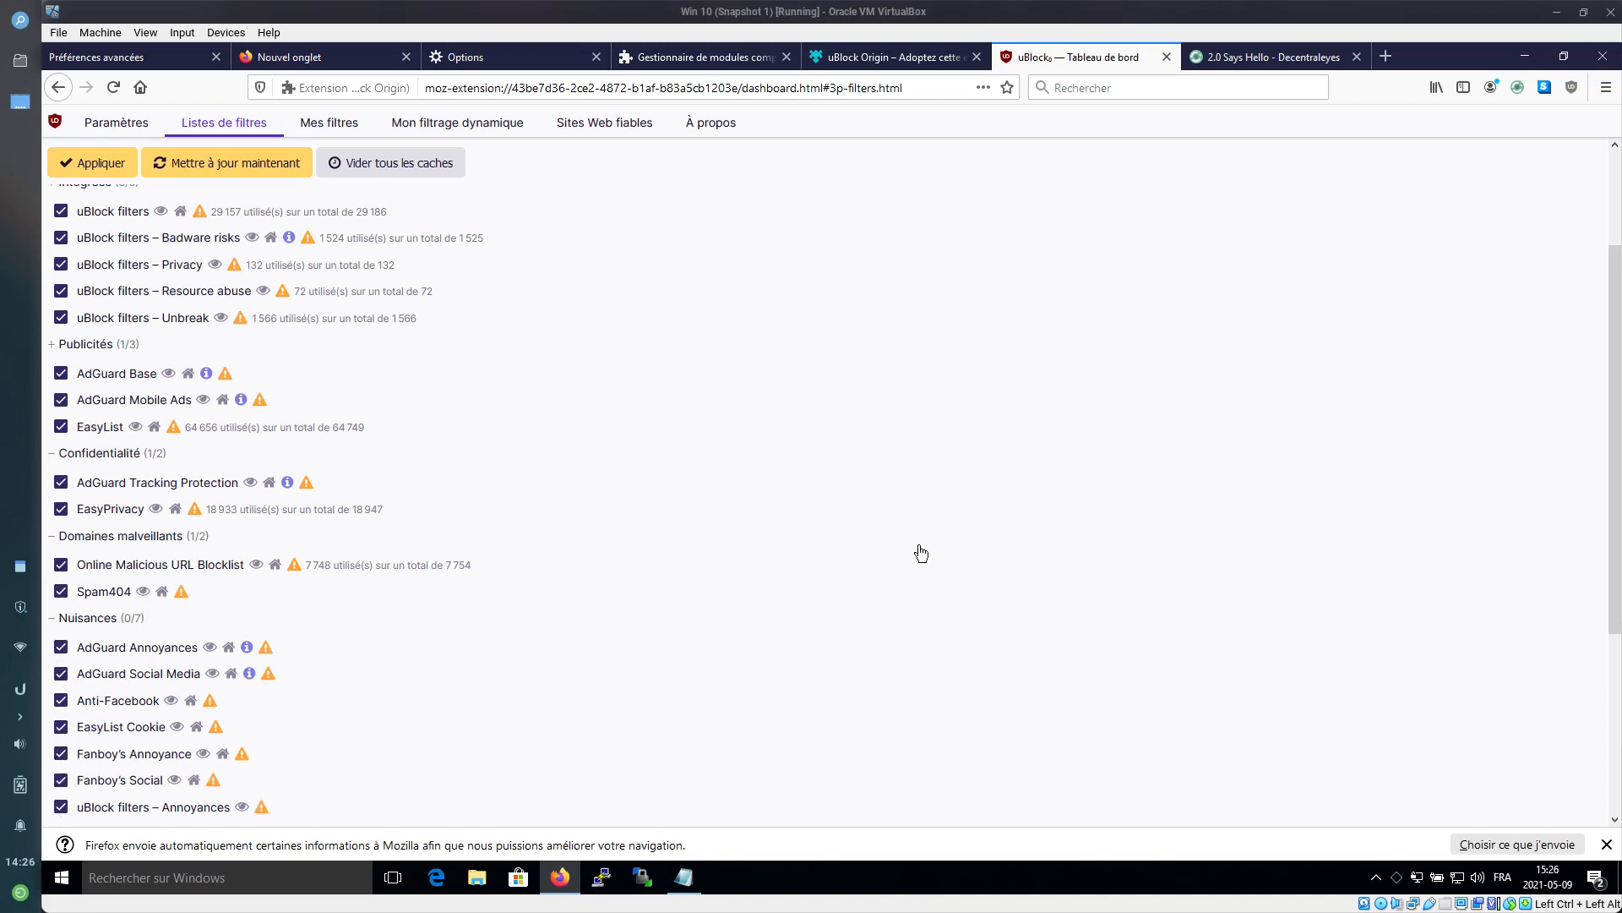
Enable Dan Pollock's hosts file, MVPS HOSTS and Peter Lowe's Ad and tracking server list in the Tout usage group
scroll(507, 541, "down", 3)
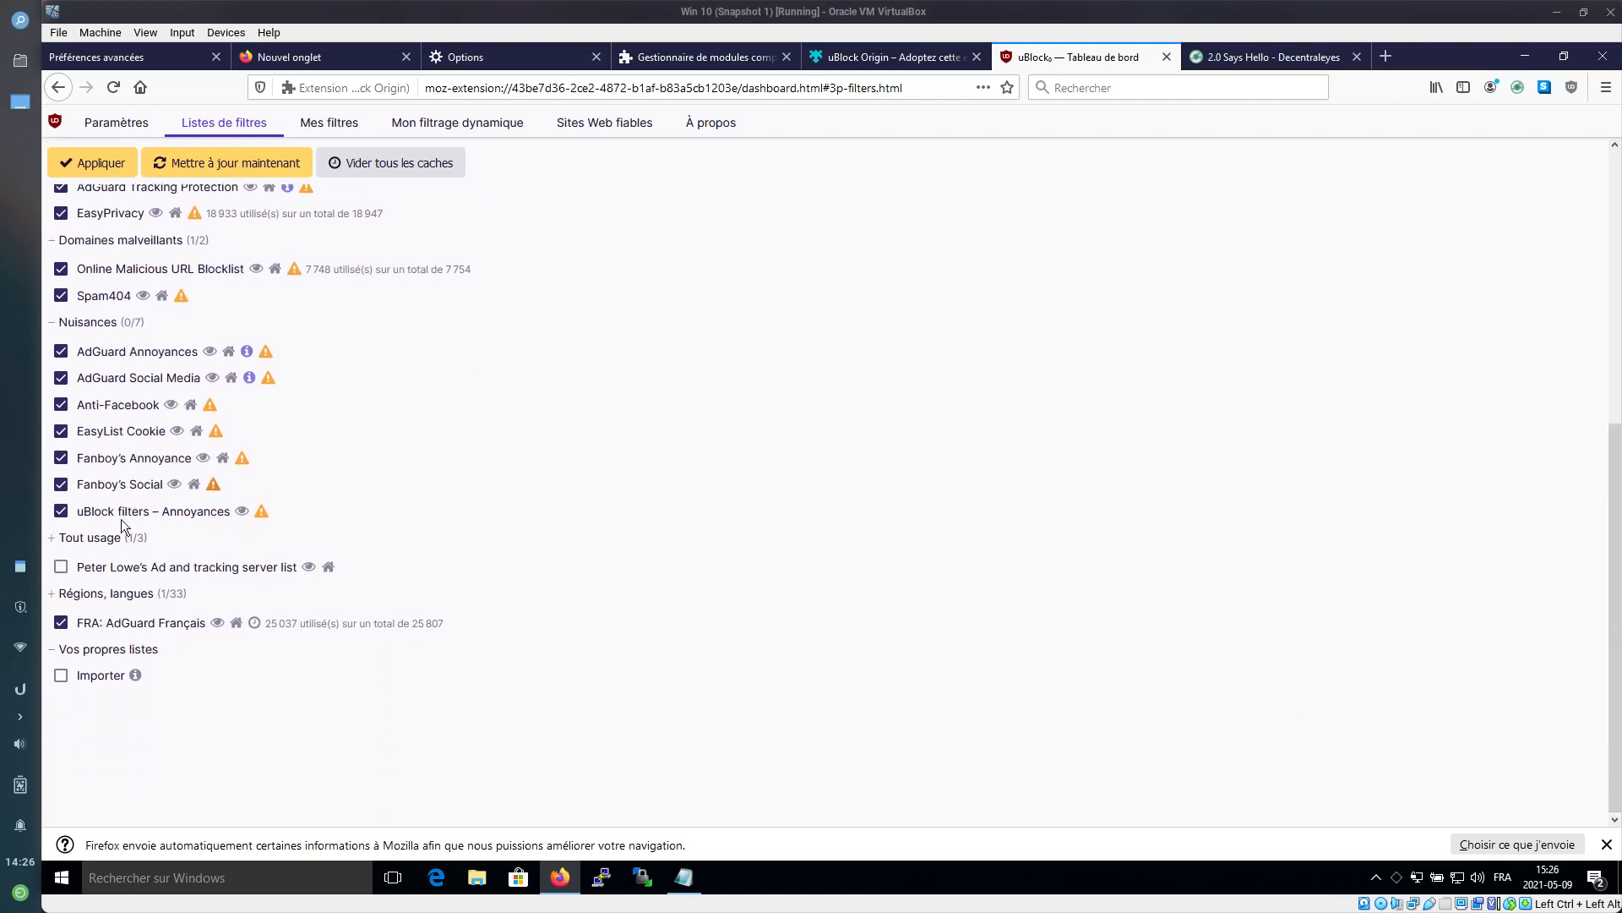
left_click(62, 541)
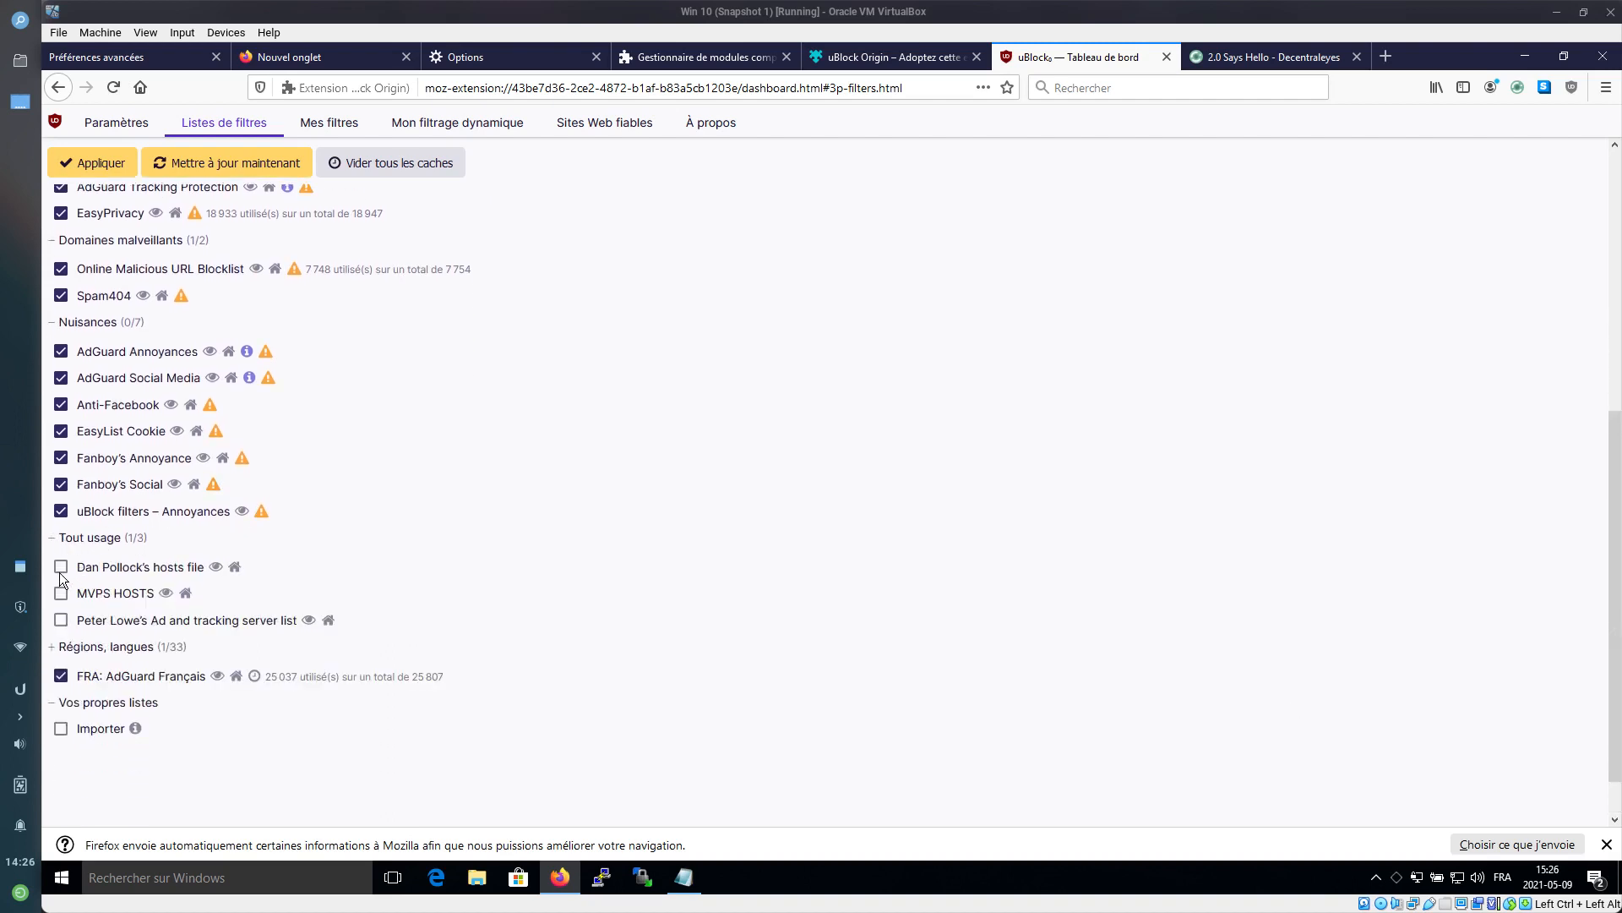
left_click(60, 568)
left_click(61, 594)
left_click(62, 621)
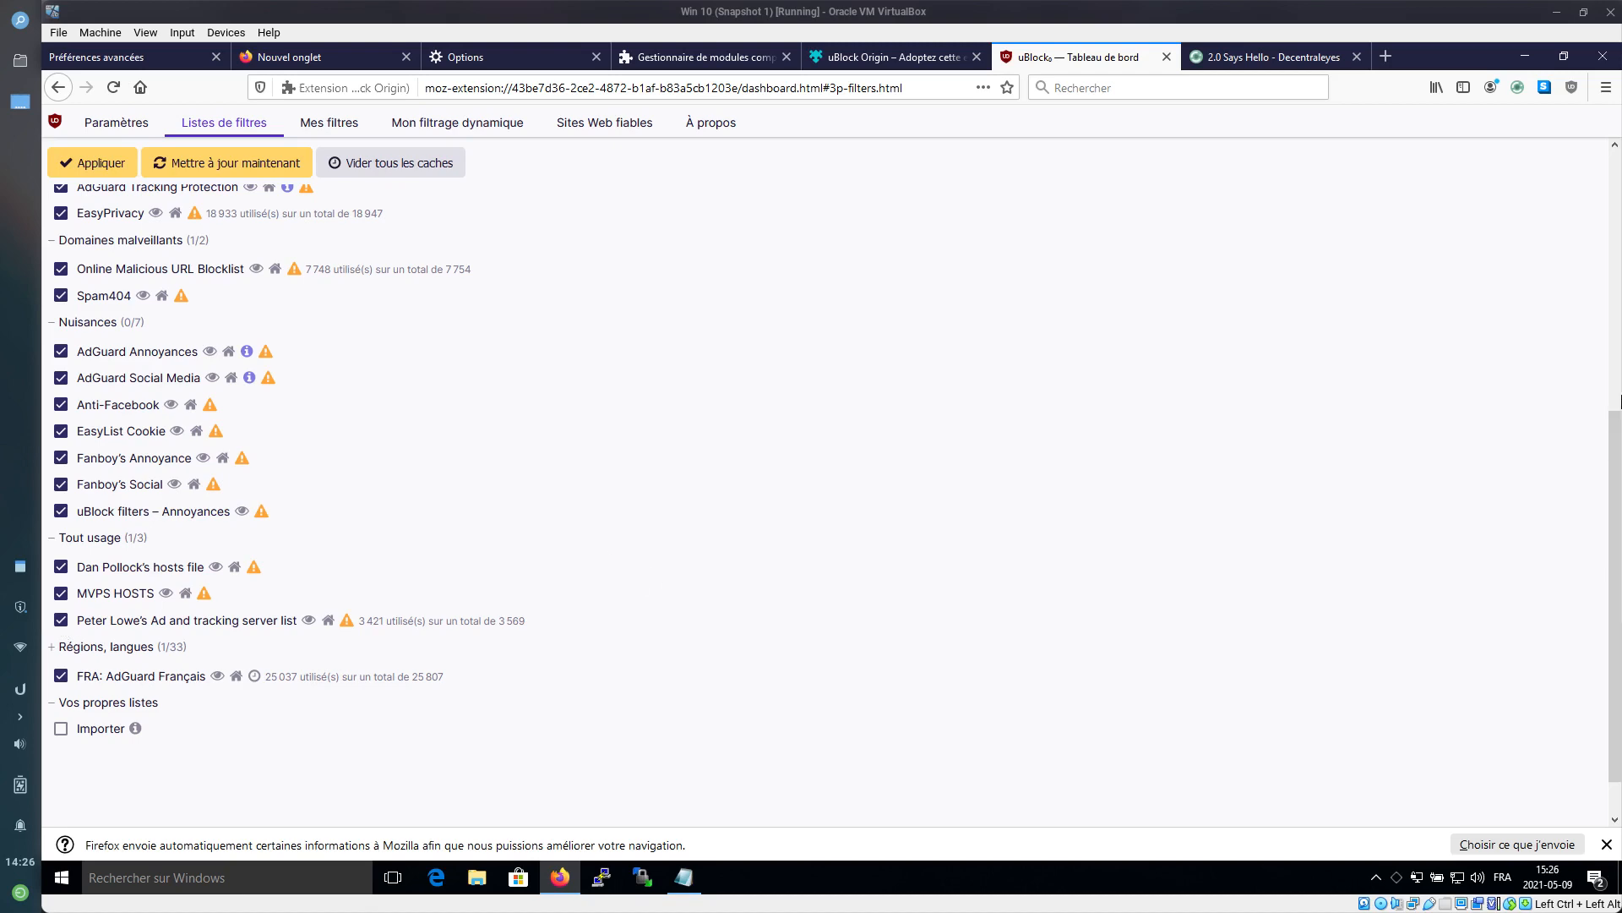
Review the selected filter lists, apply the selection and update the lists immediately
left_click(1620, 401)
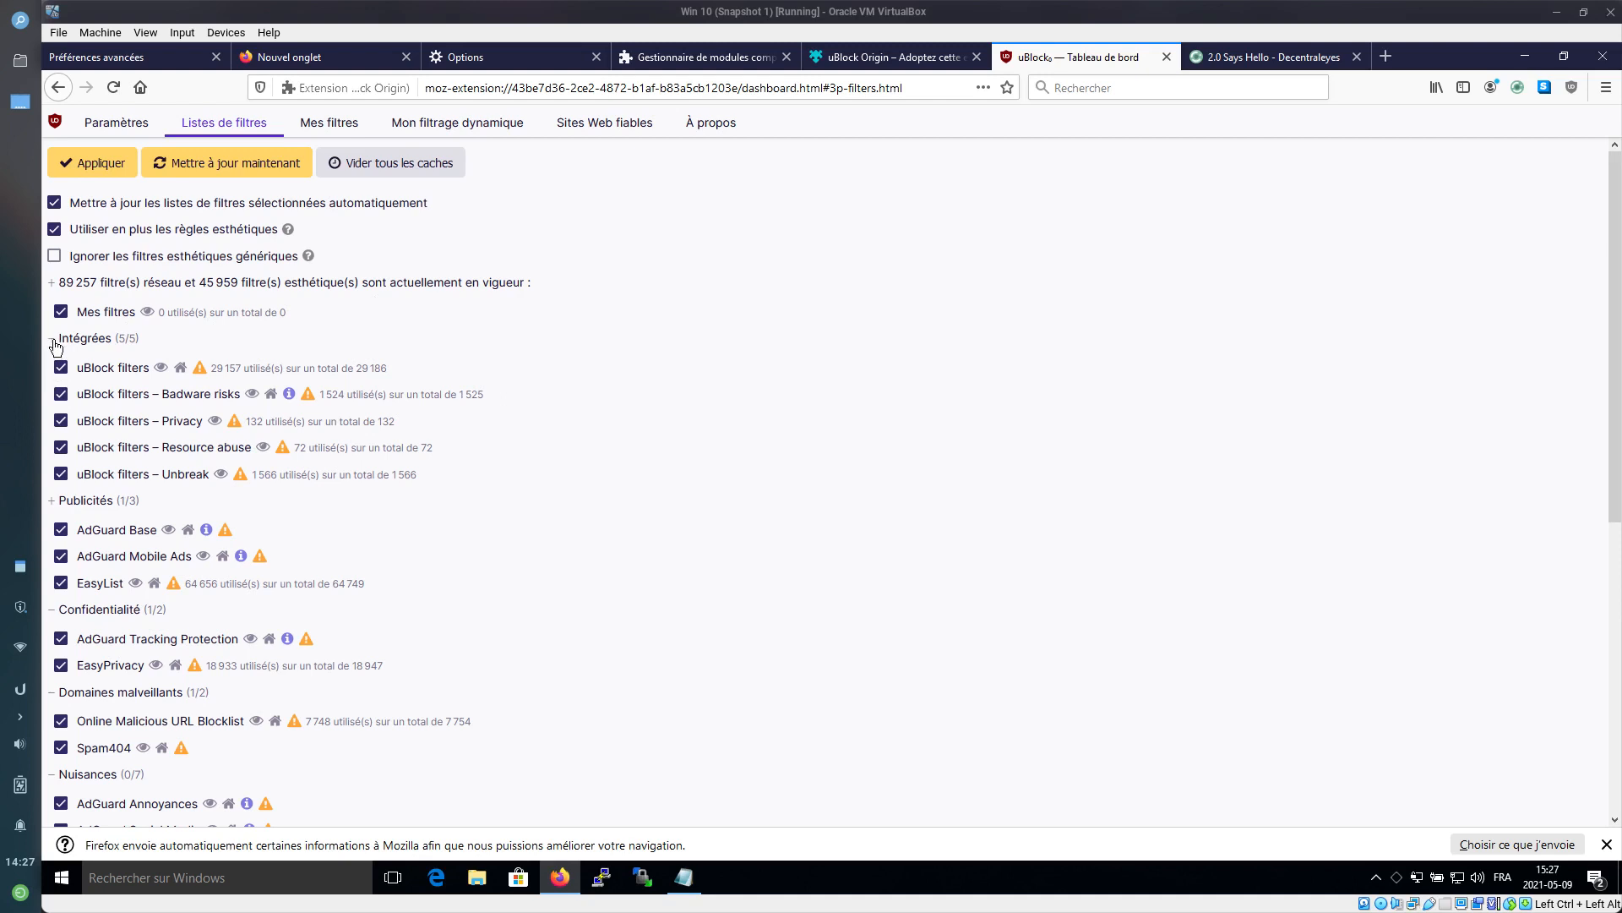
left_click(55, 505)
left_click_drag(1620, 445, 1600, 719)
scroll(1598, 729, "down", 1)
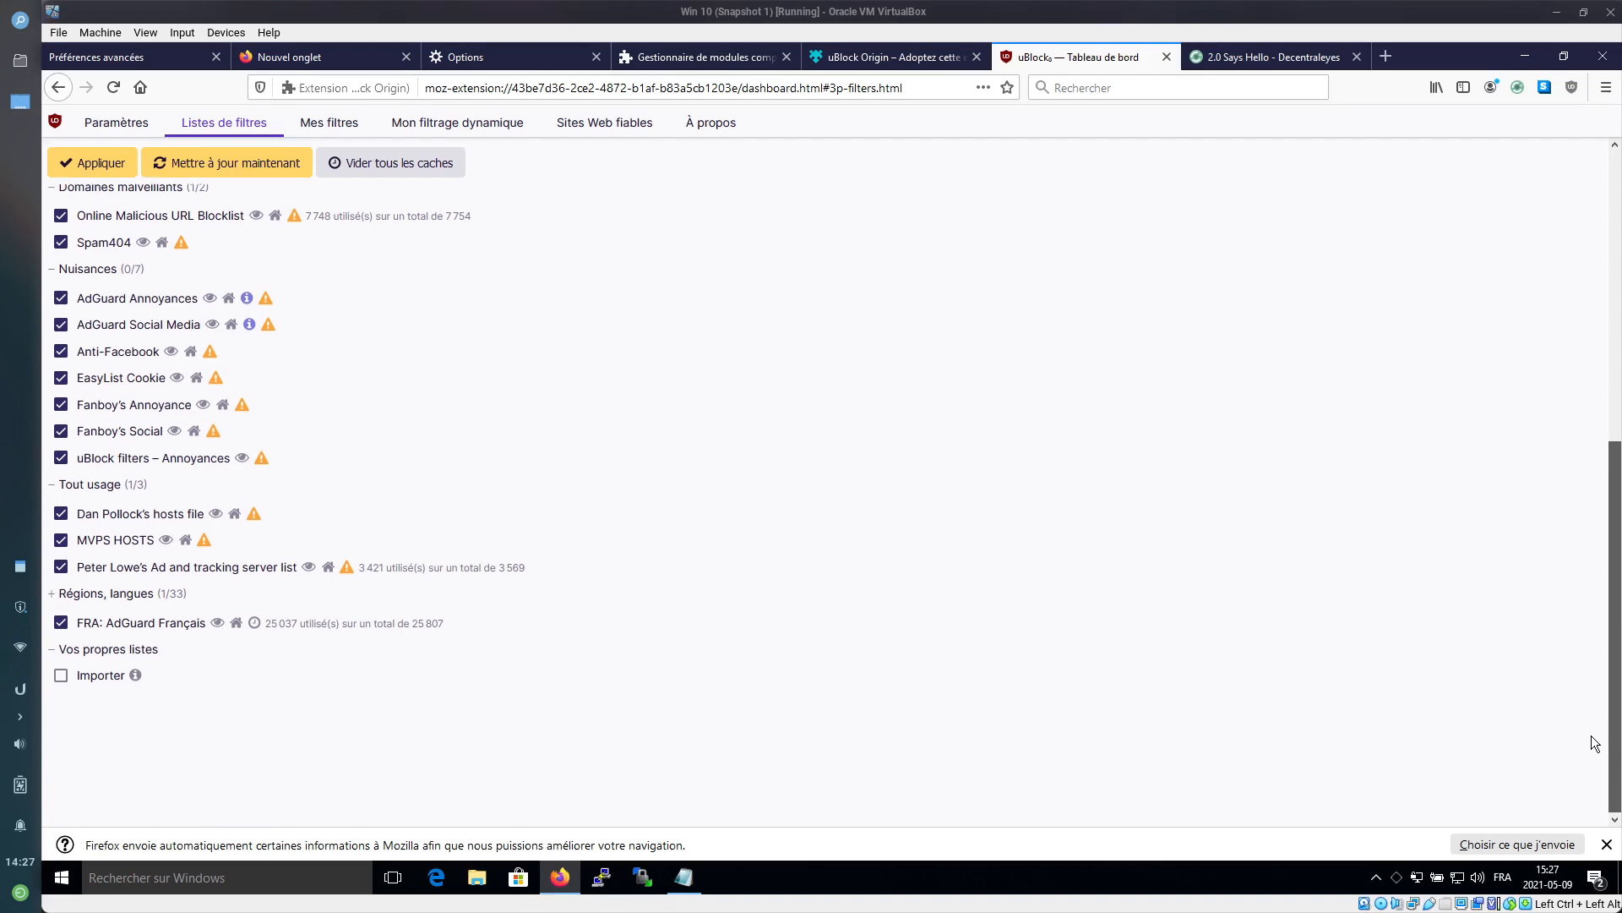
scroll(1594, 742, "up", 5)
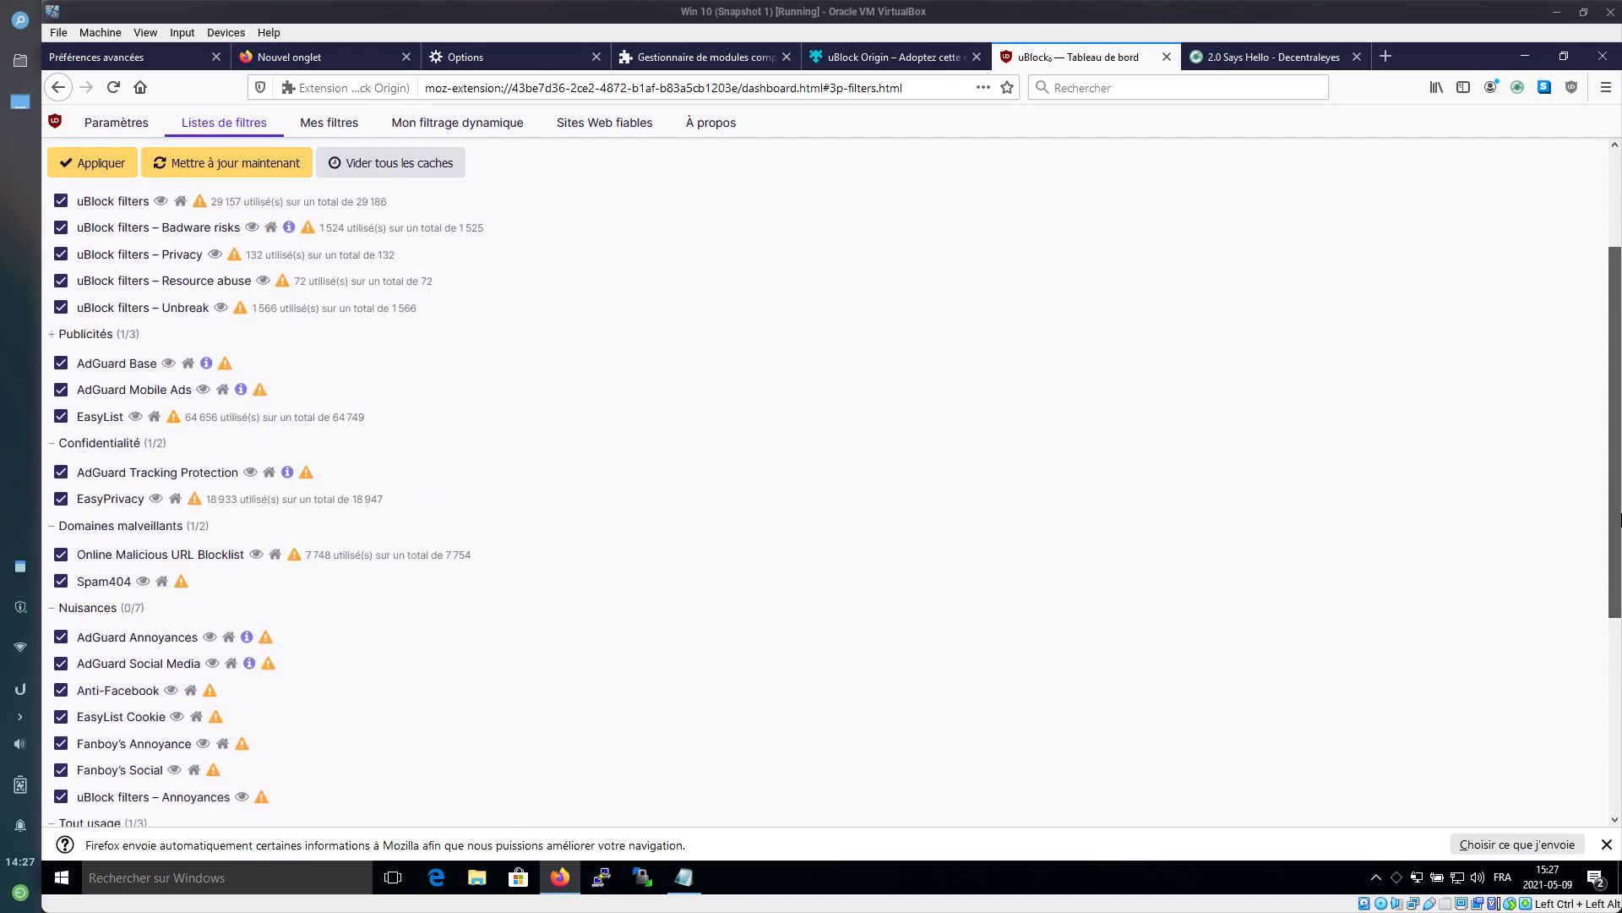
left_click_drag(1619, 520, 1612, 365)
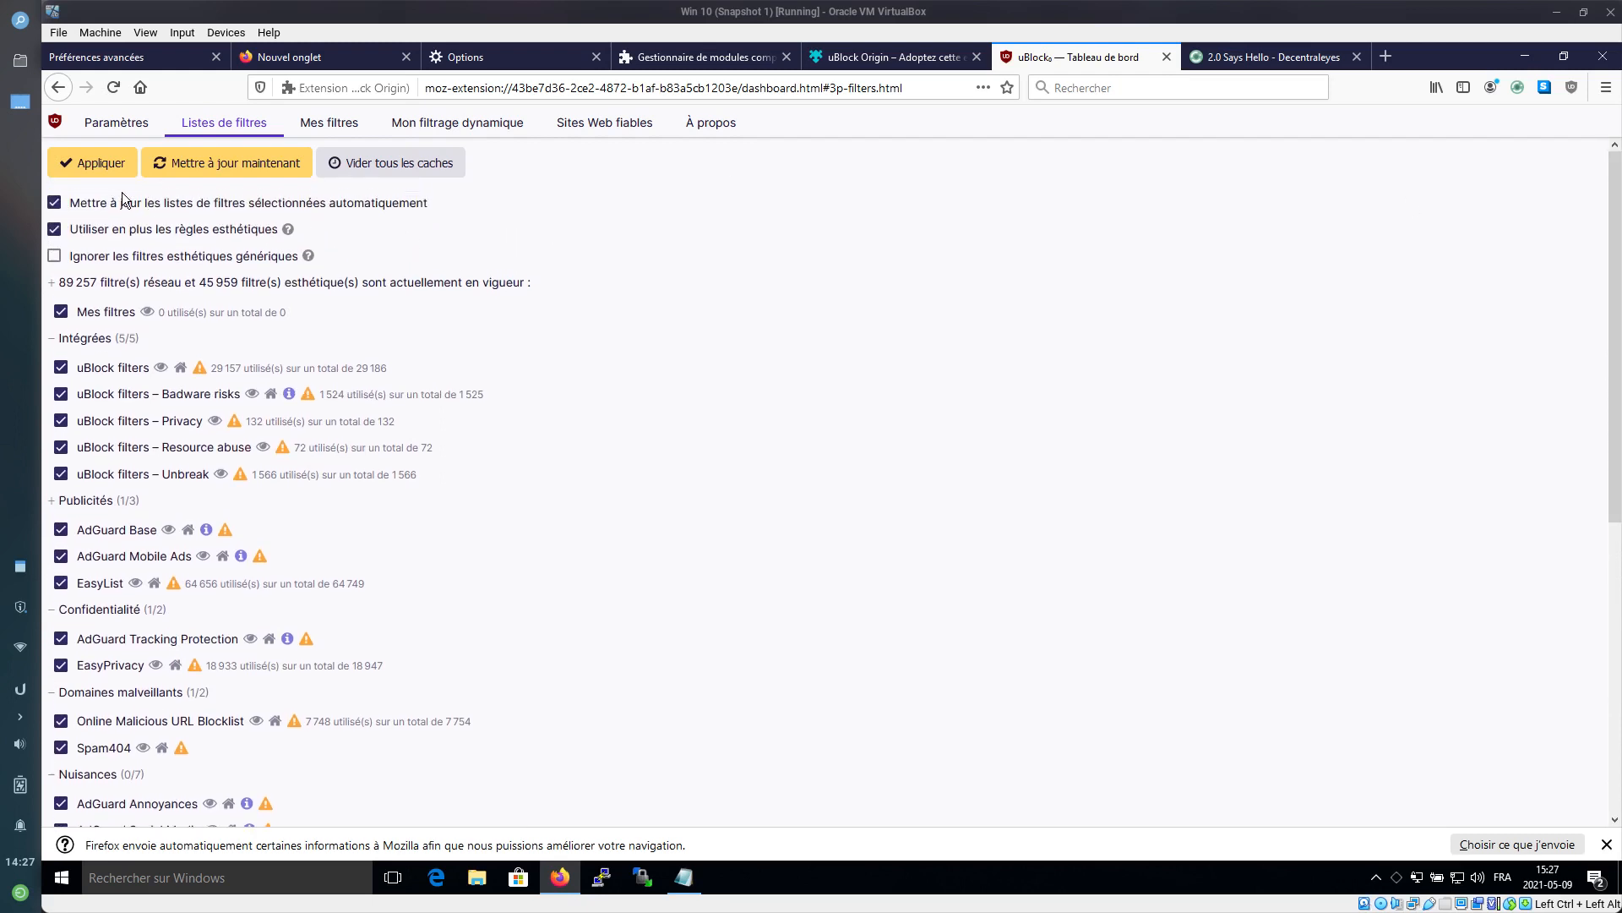
left_click(73, 171)
left_click(238, 172)
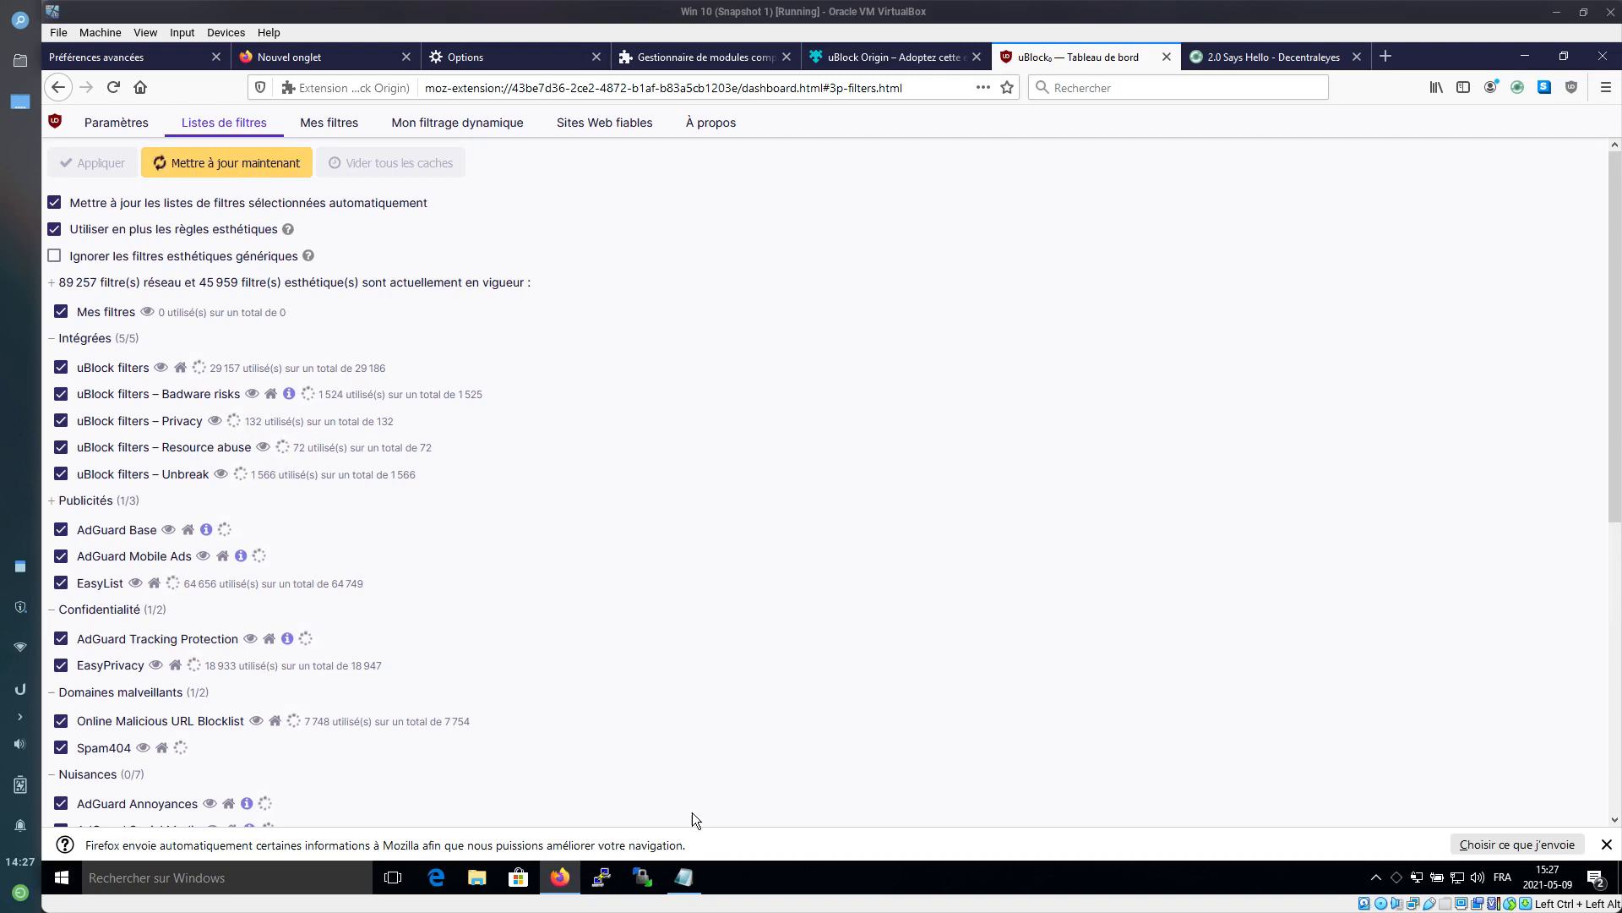
Cut "Firefox Containers" from the Notepad note and search for it on the Firefox add-ons site
left_click(684, 877)
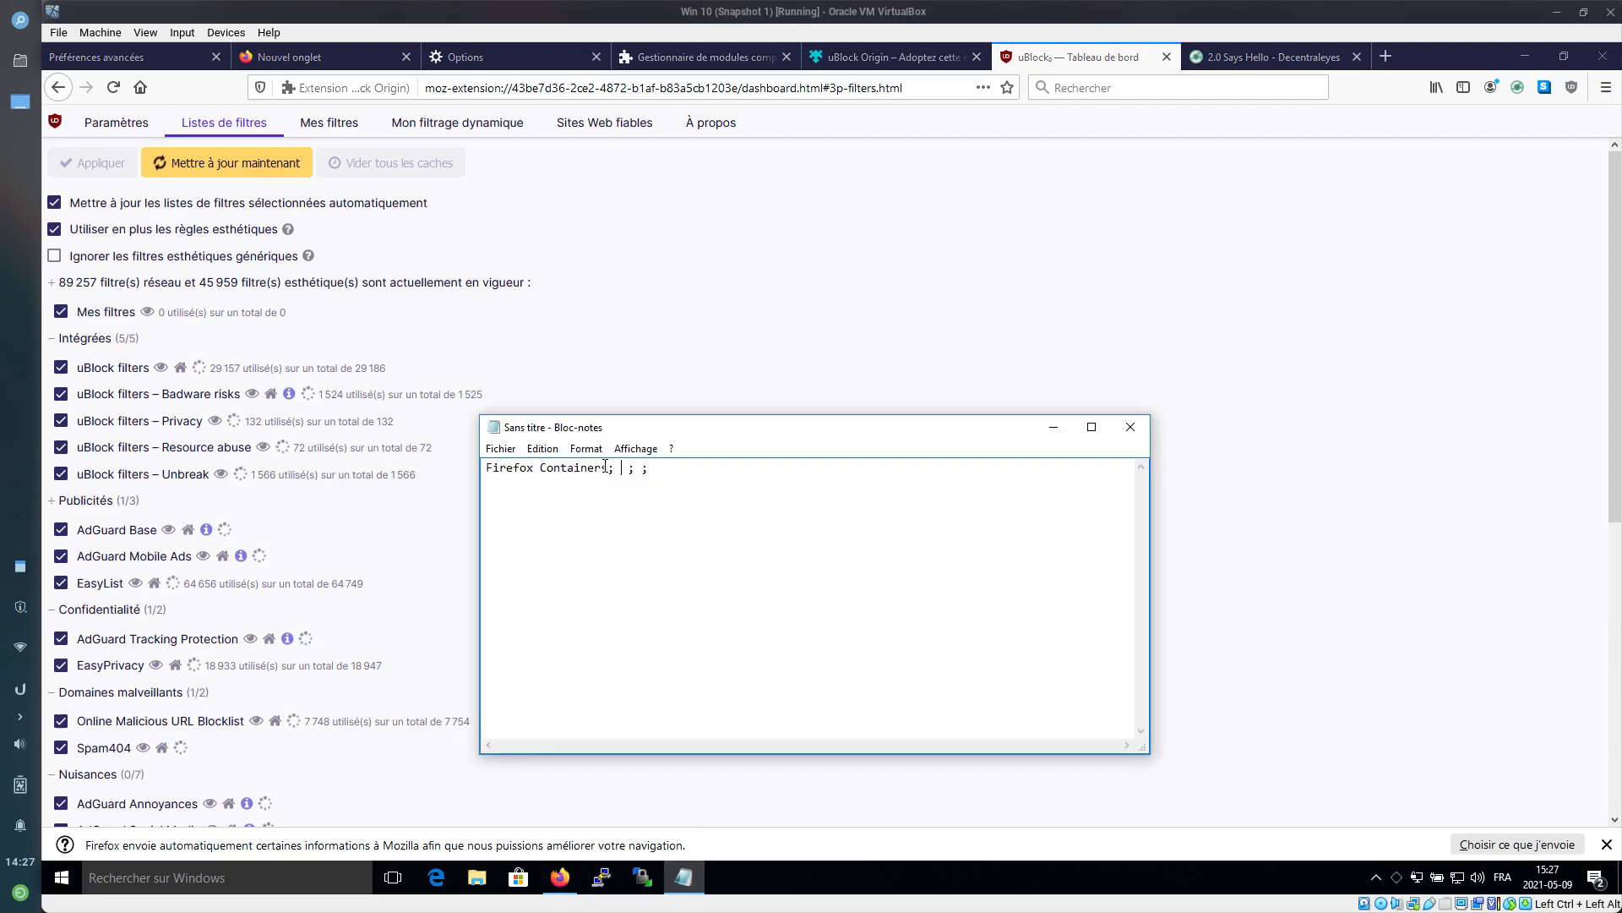
left_click_drag(604, 467, 467, 469)
key("ctrl+x")
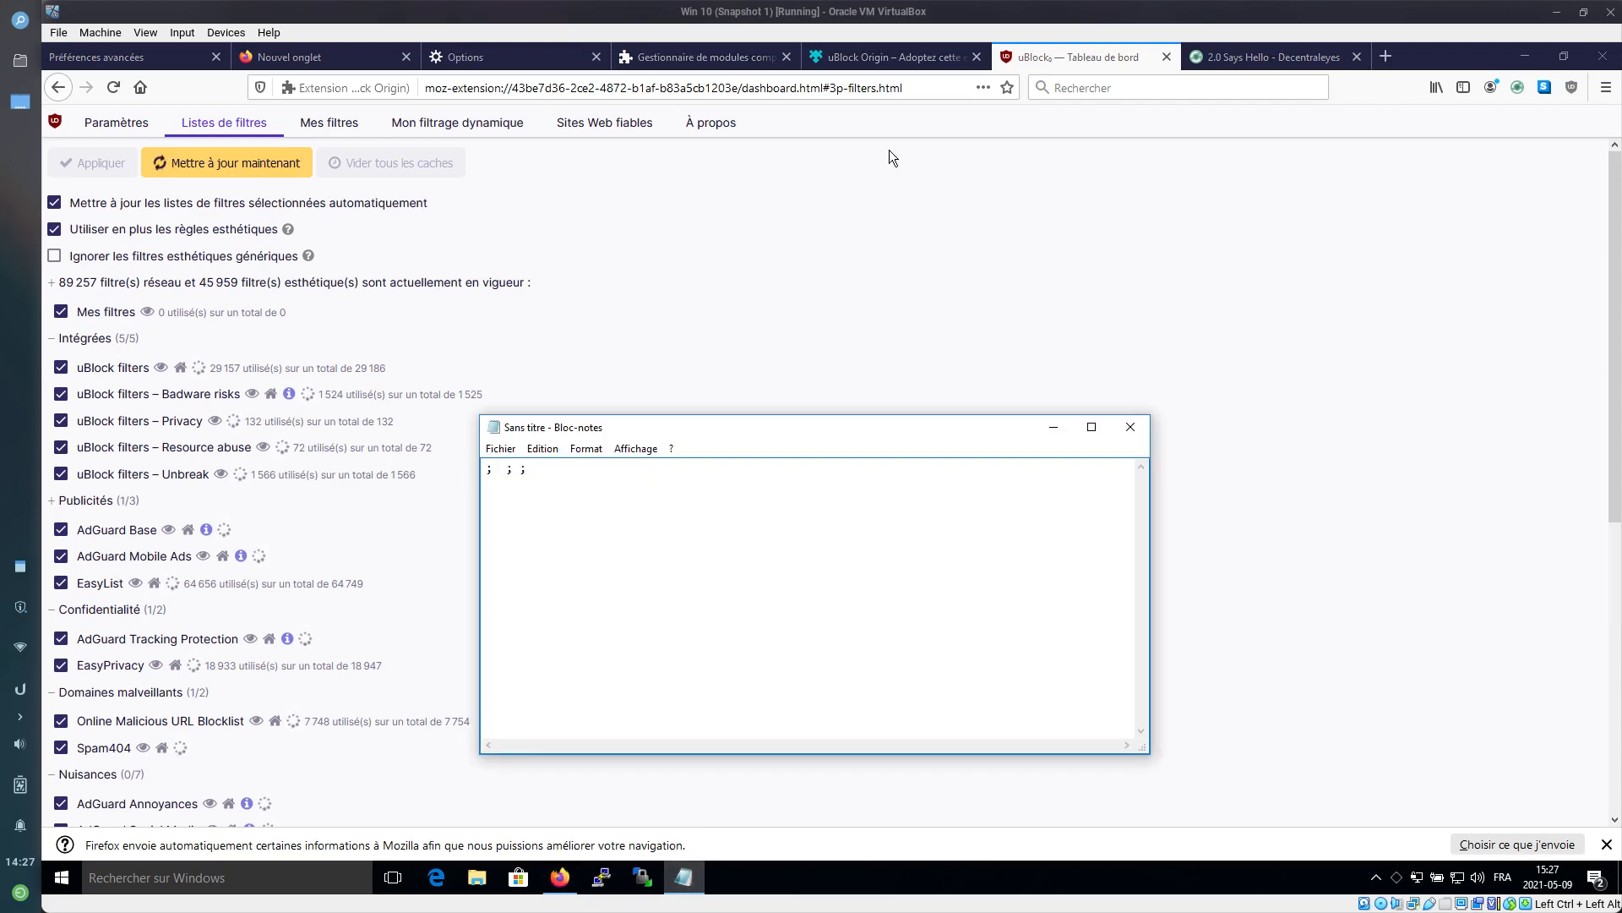
left_click(891, 52)
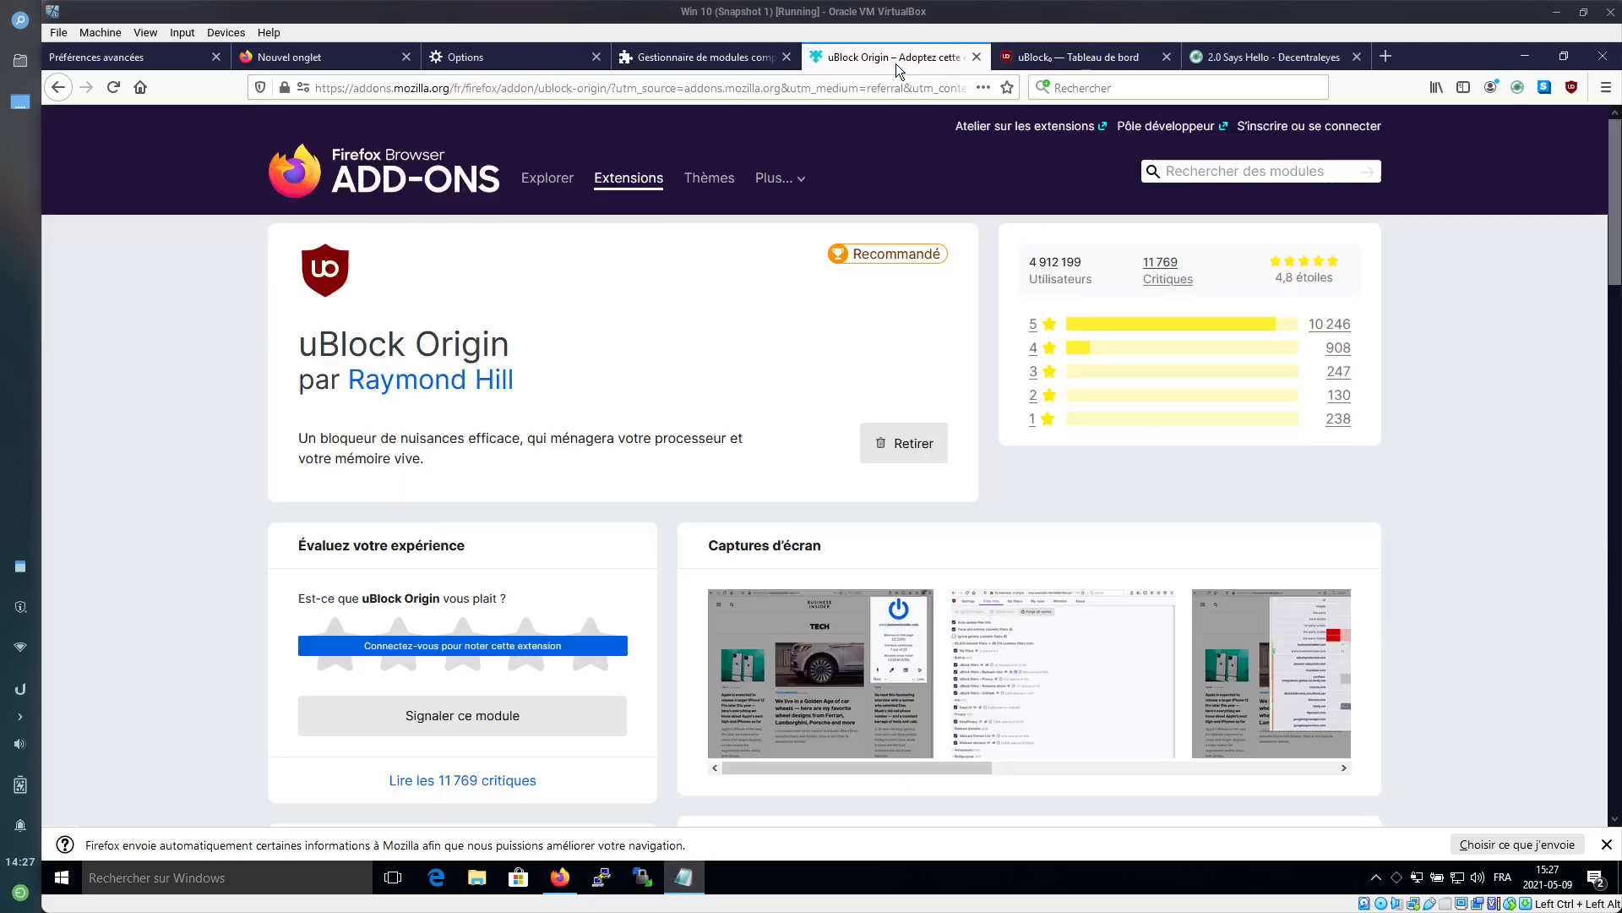
left_click(1209, 174)
key("ctrl+v")
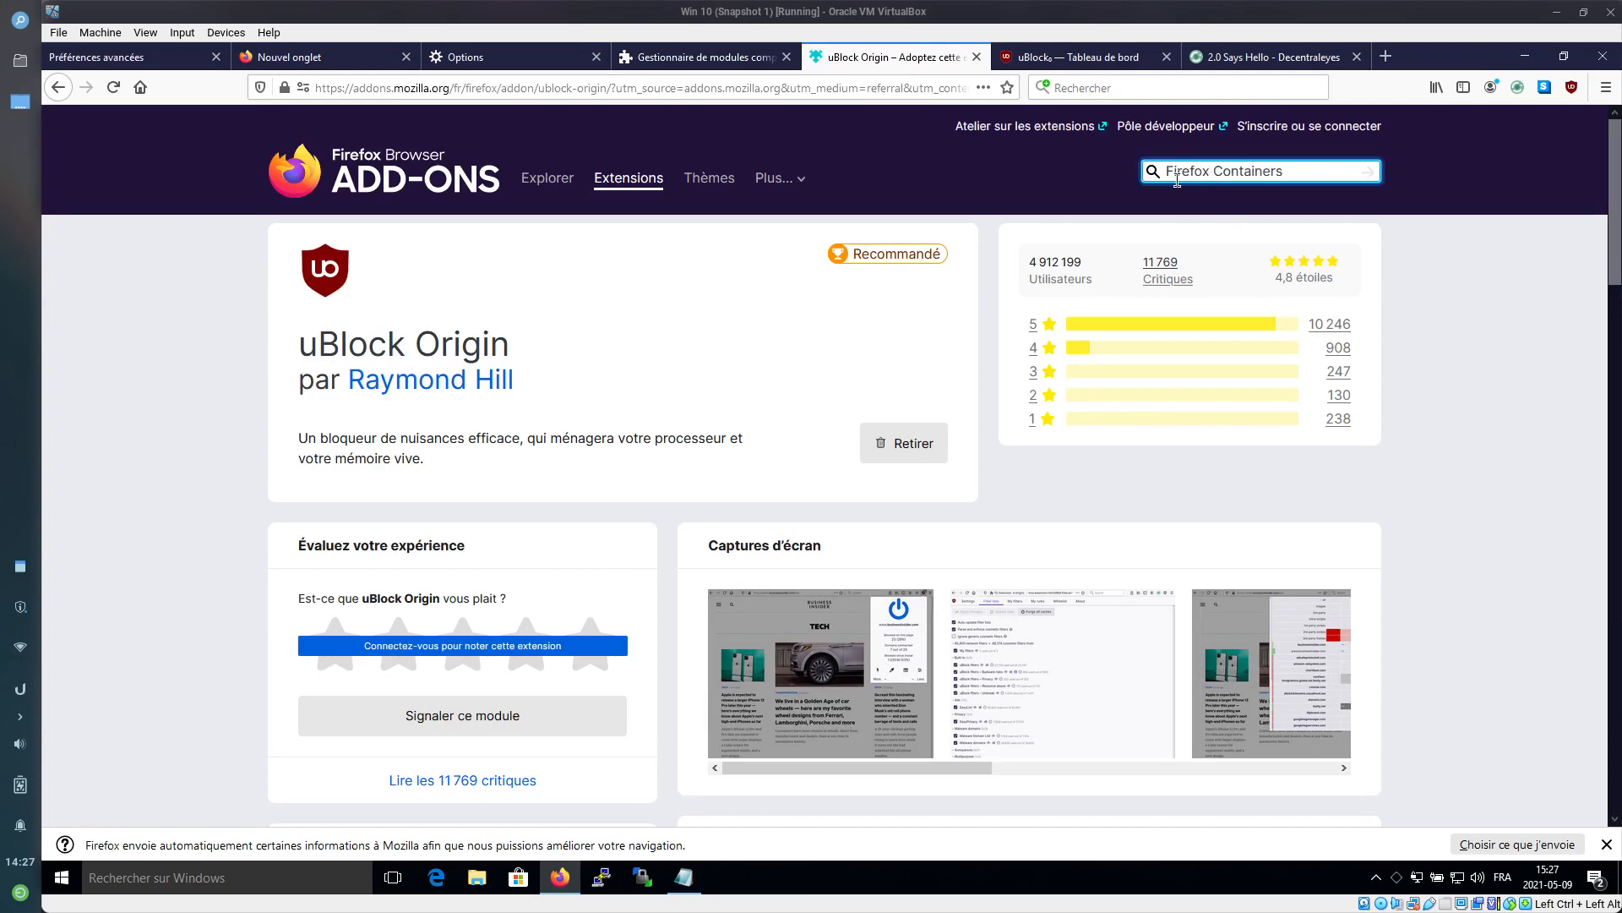
key("Return")
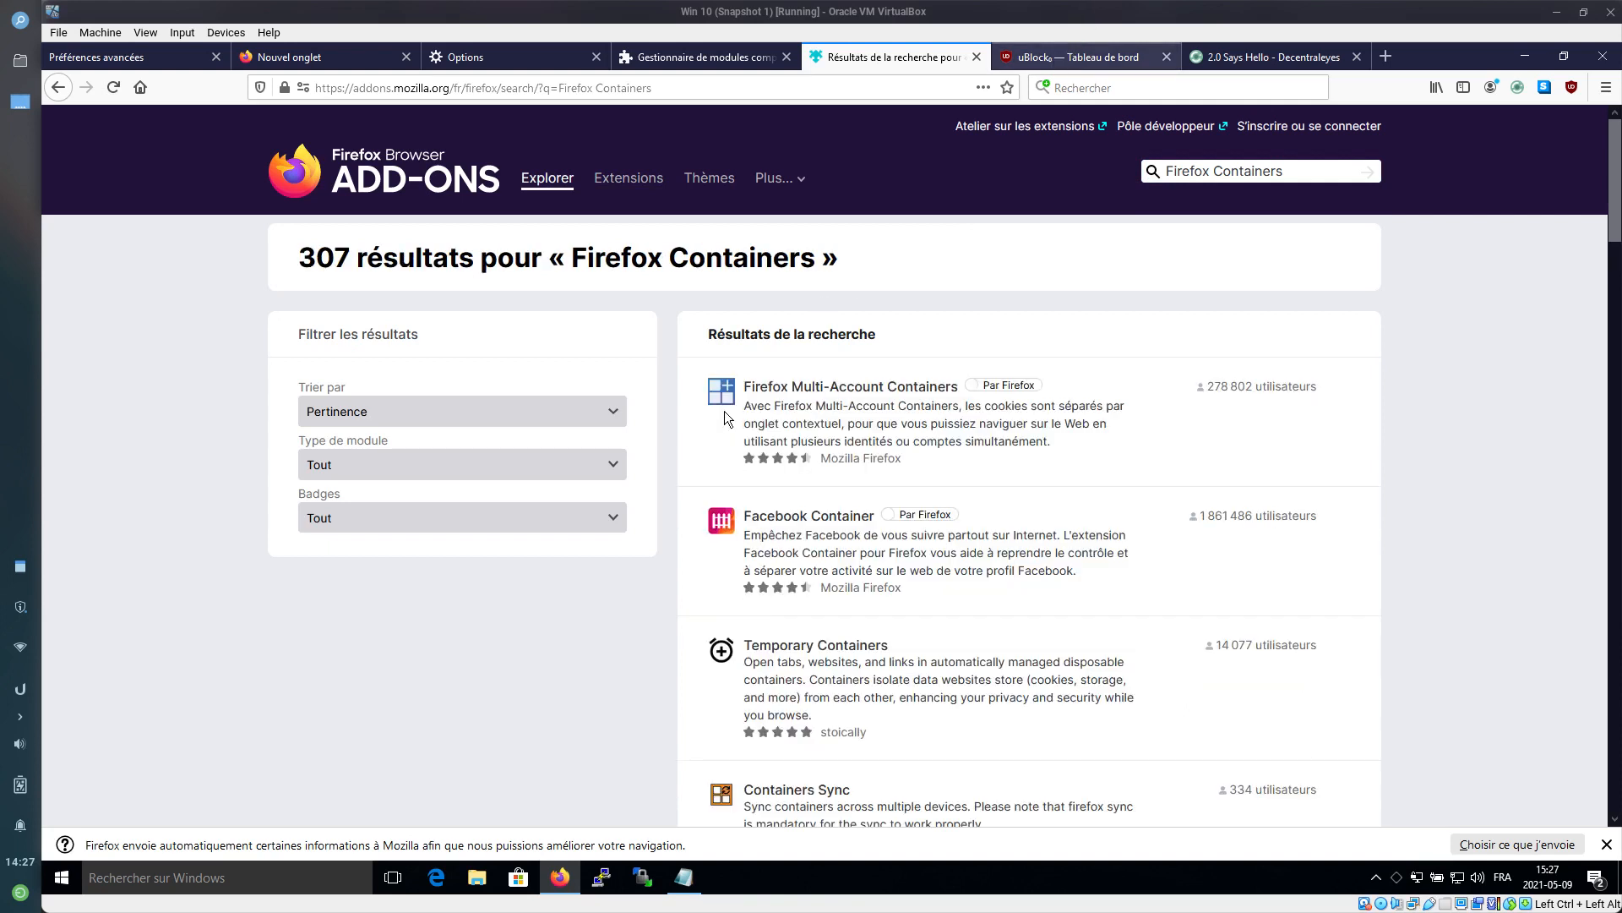
Add the Firefox Multi-Account Containers extension, accepting its permissions and dismissing the confirmation
left_click(723, 399)
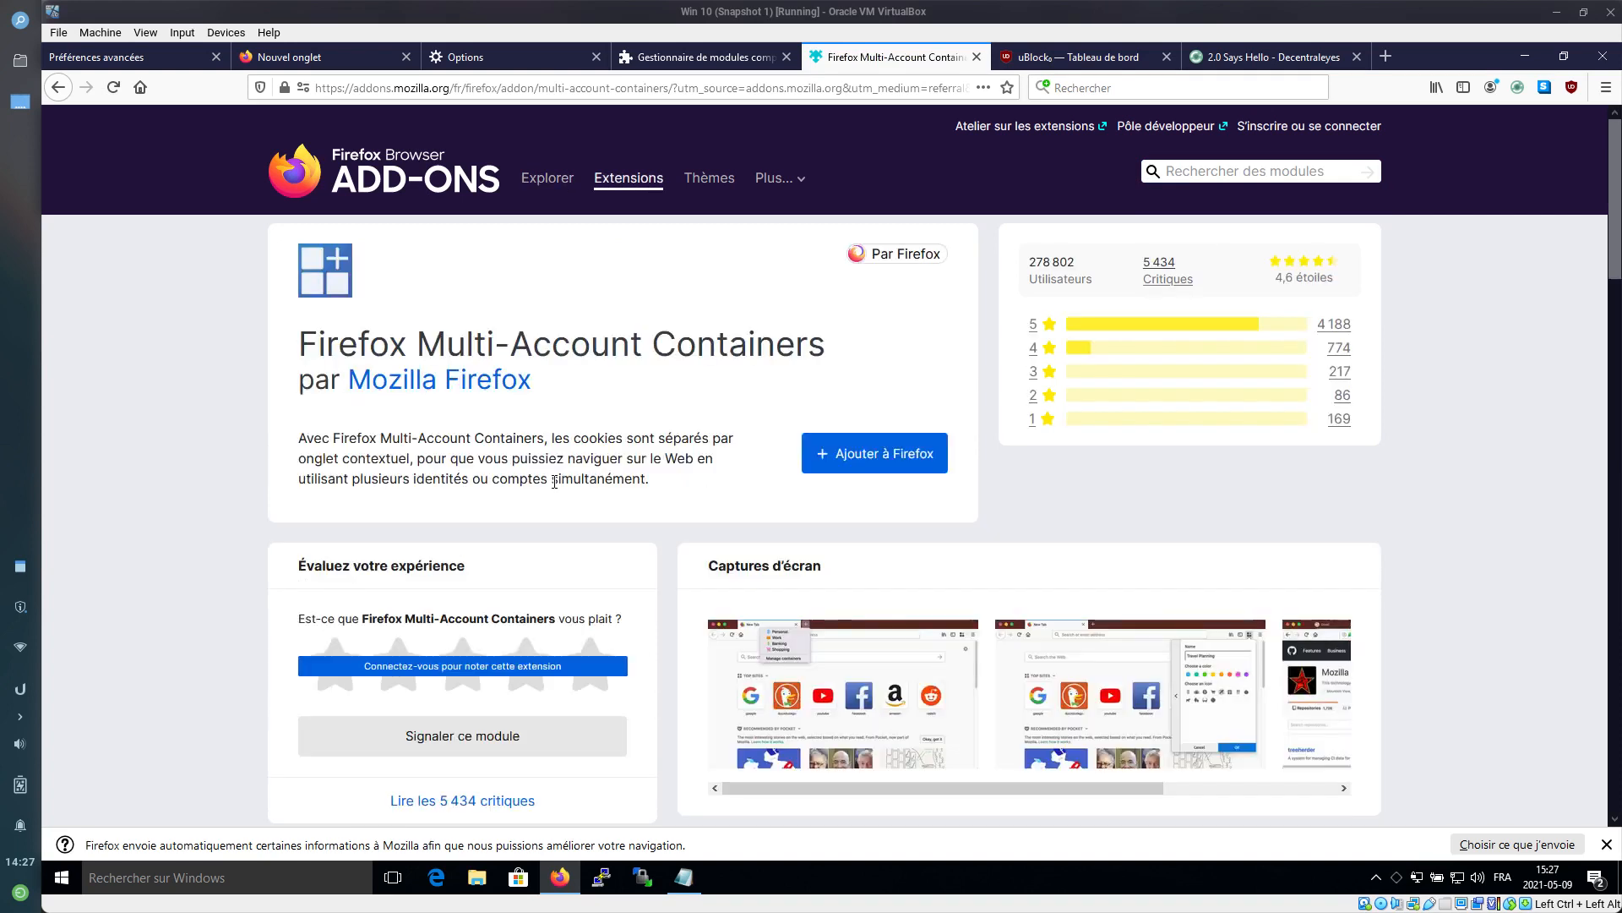
left_click(854, 456)
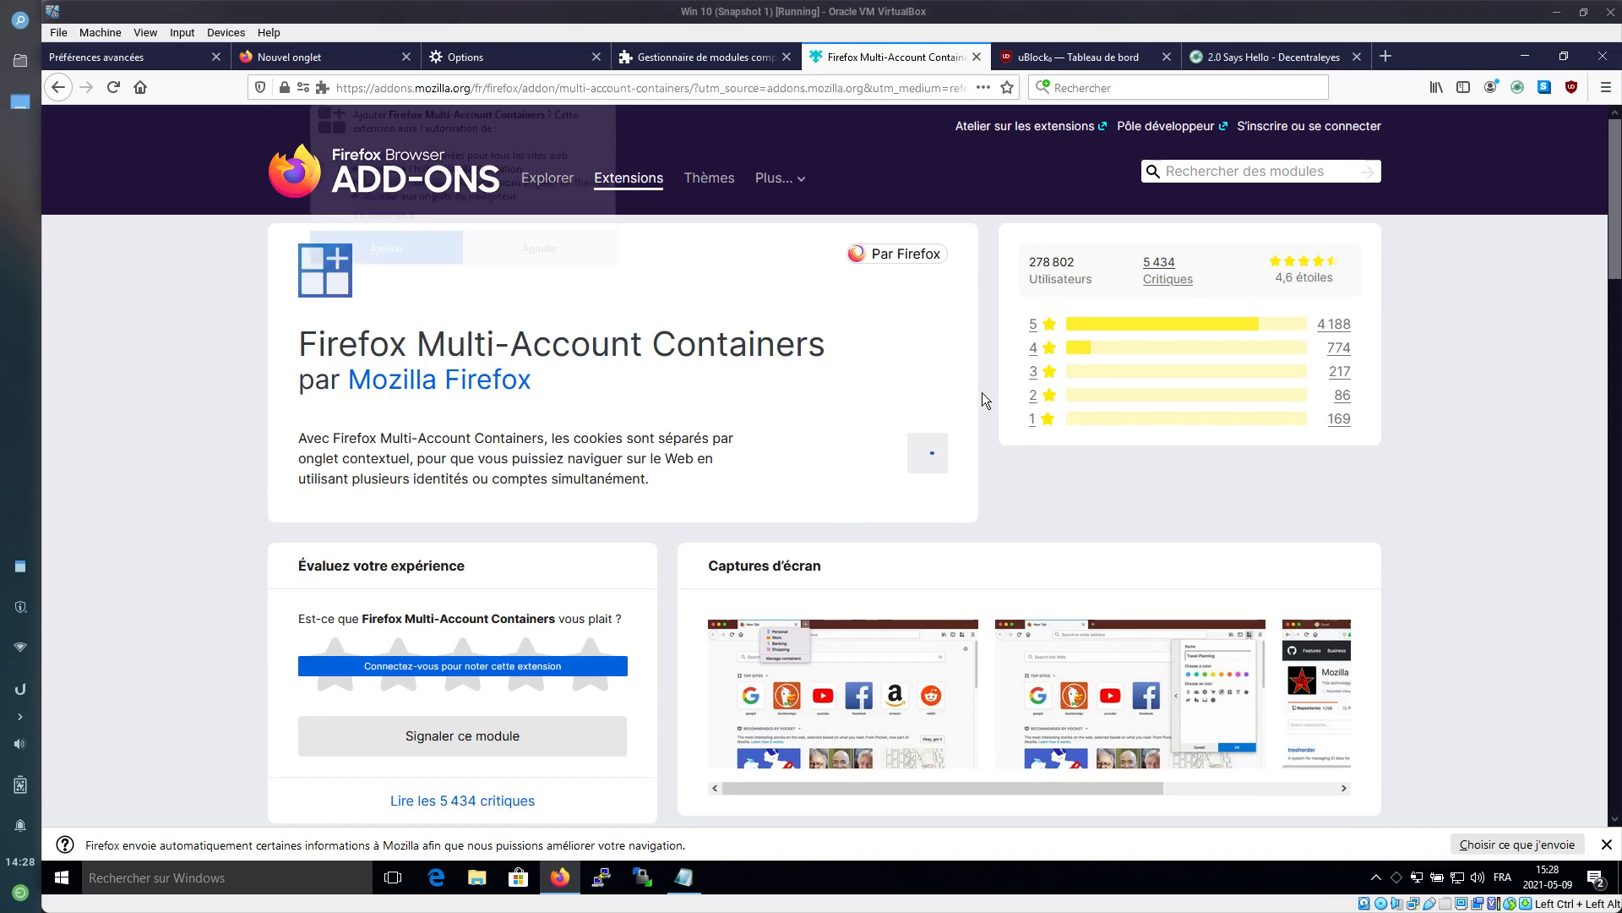
left_click(387, 253)
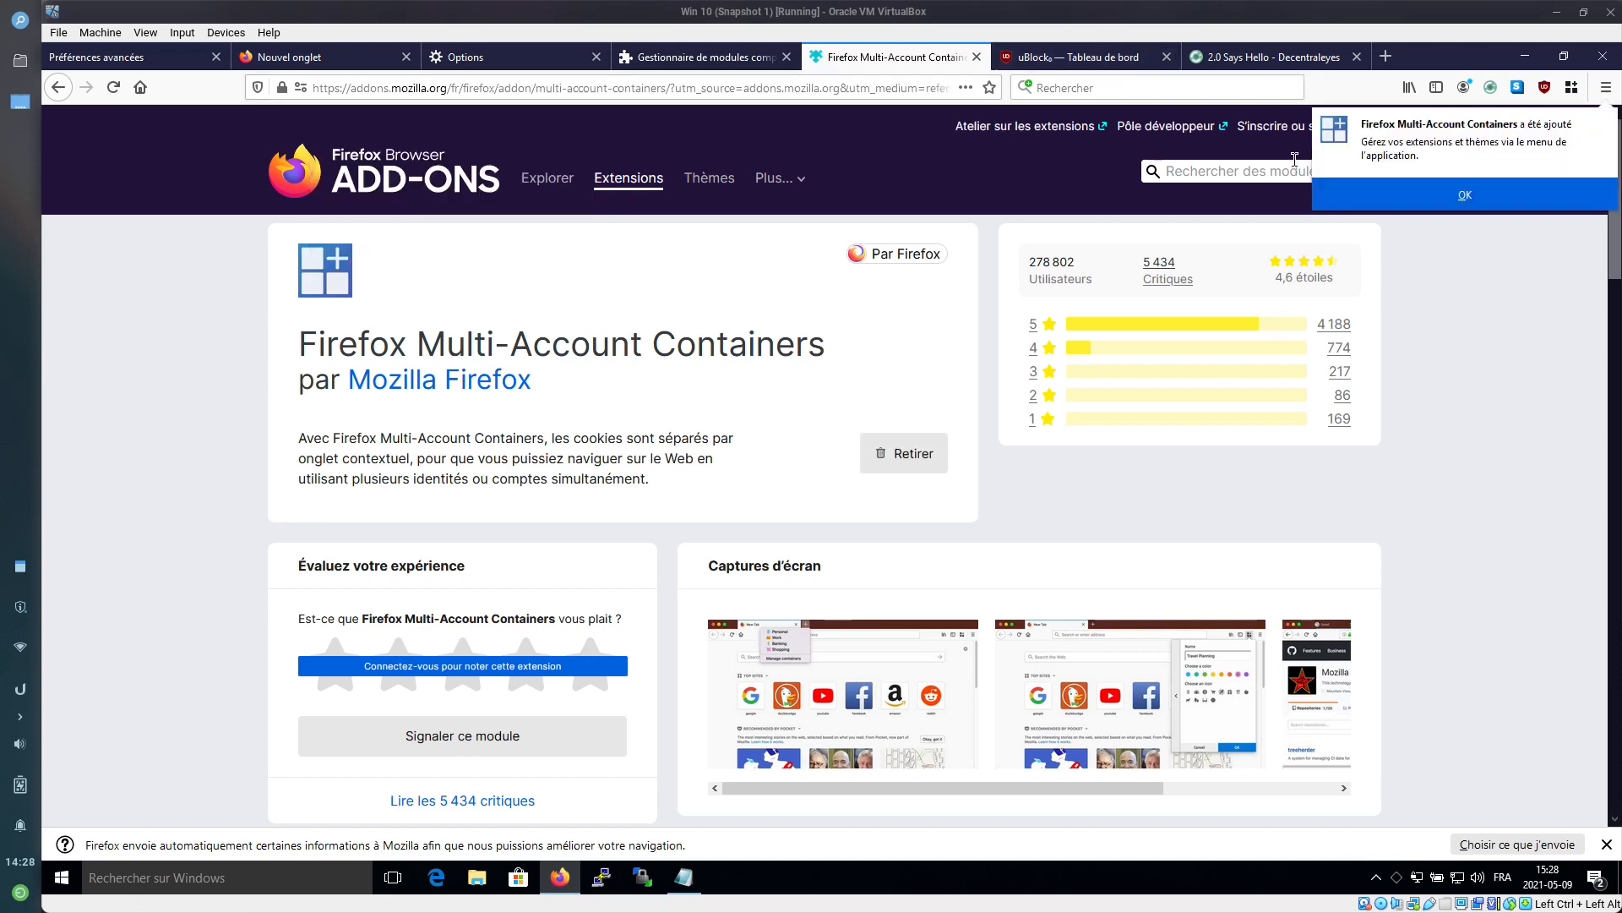
left_click(1437, 200)
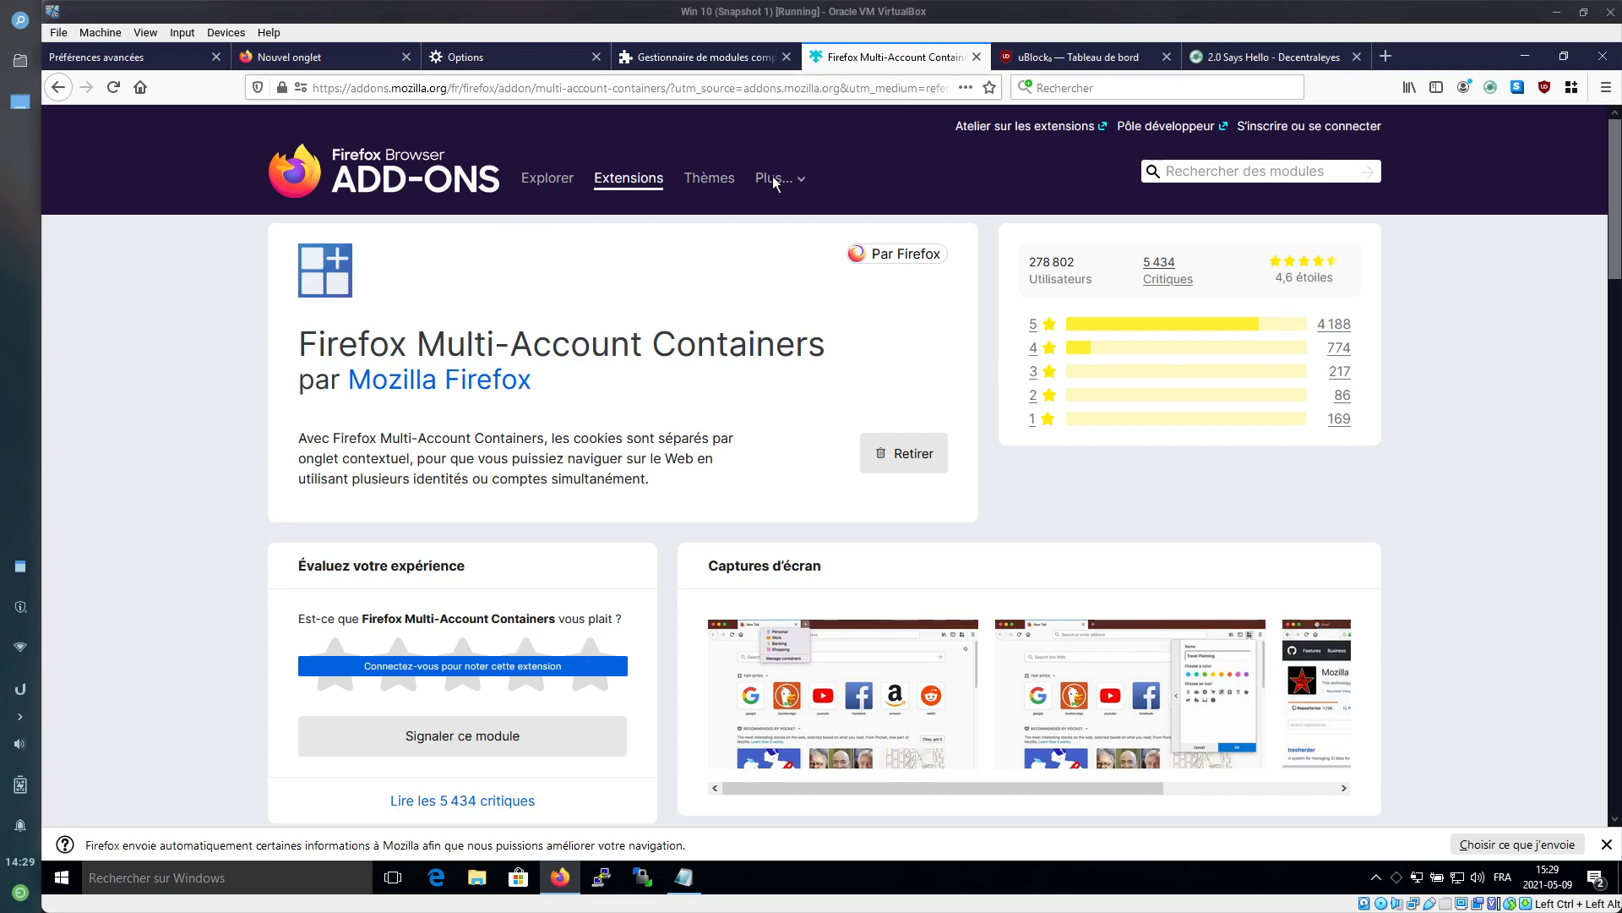
Close the uBlock Origin dashboard, Decentraleyes, add-ons manager, Multi-Account Containers and blank tabs
mouse_move(773, 185)
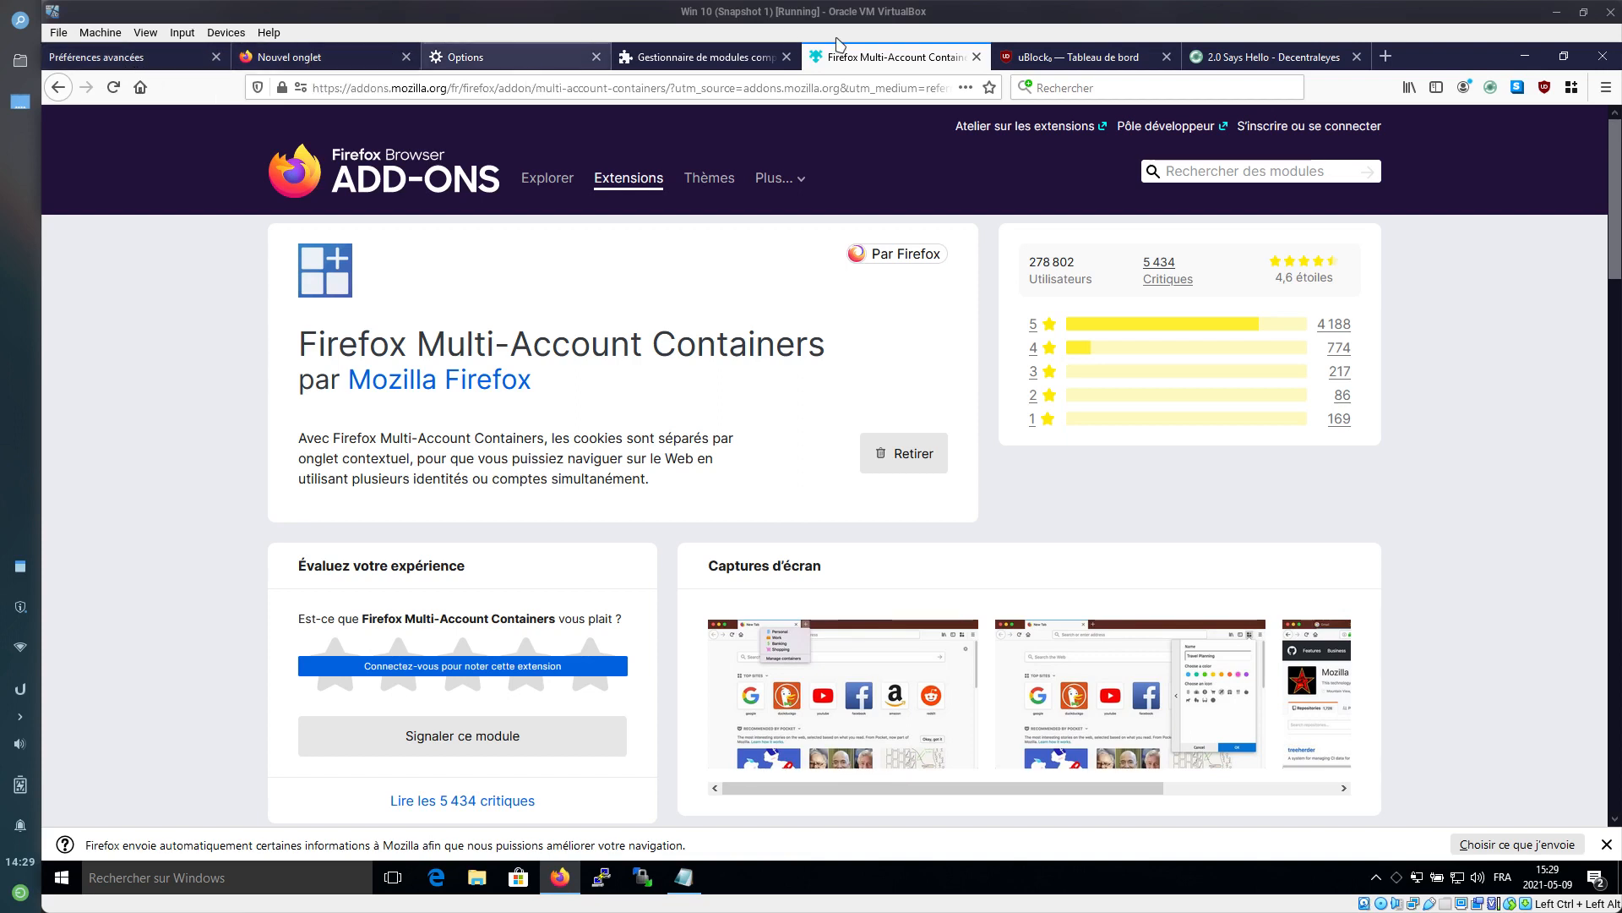
left_click(1038, 57)
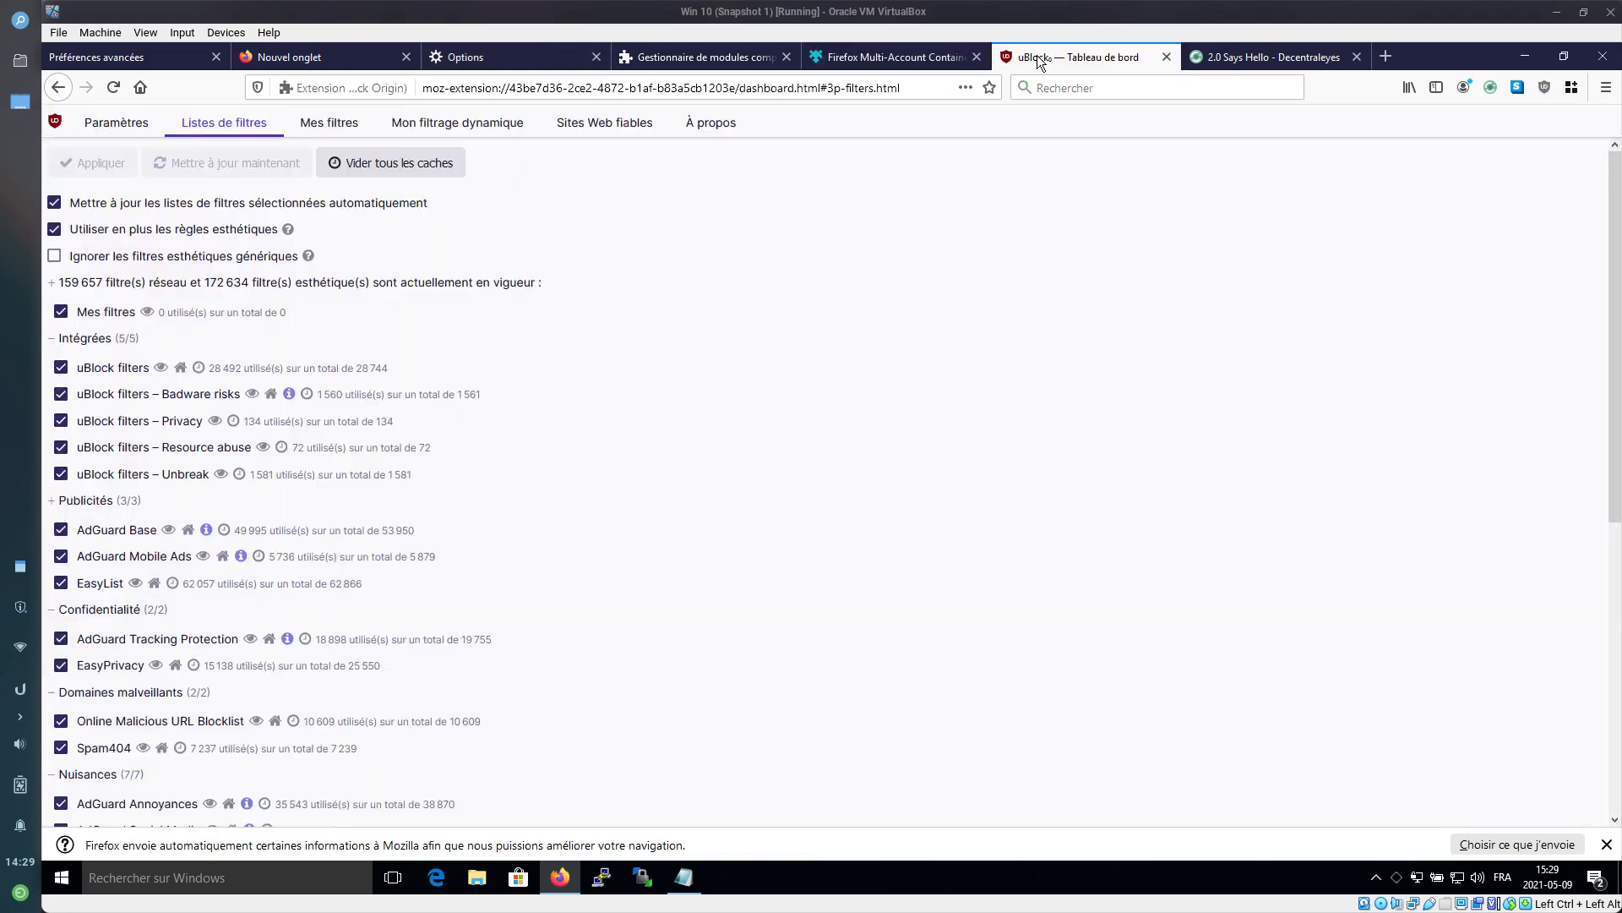
left_click(1173, 58)
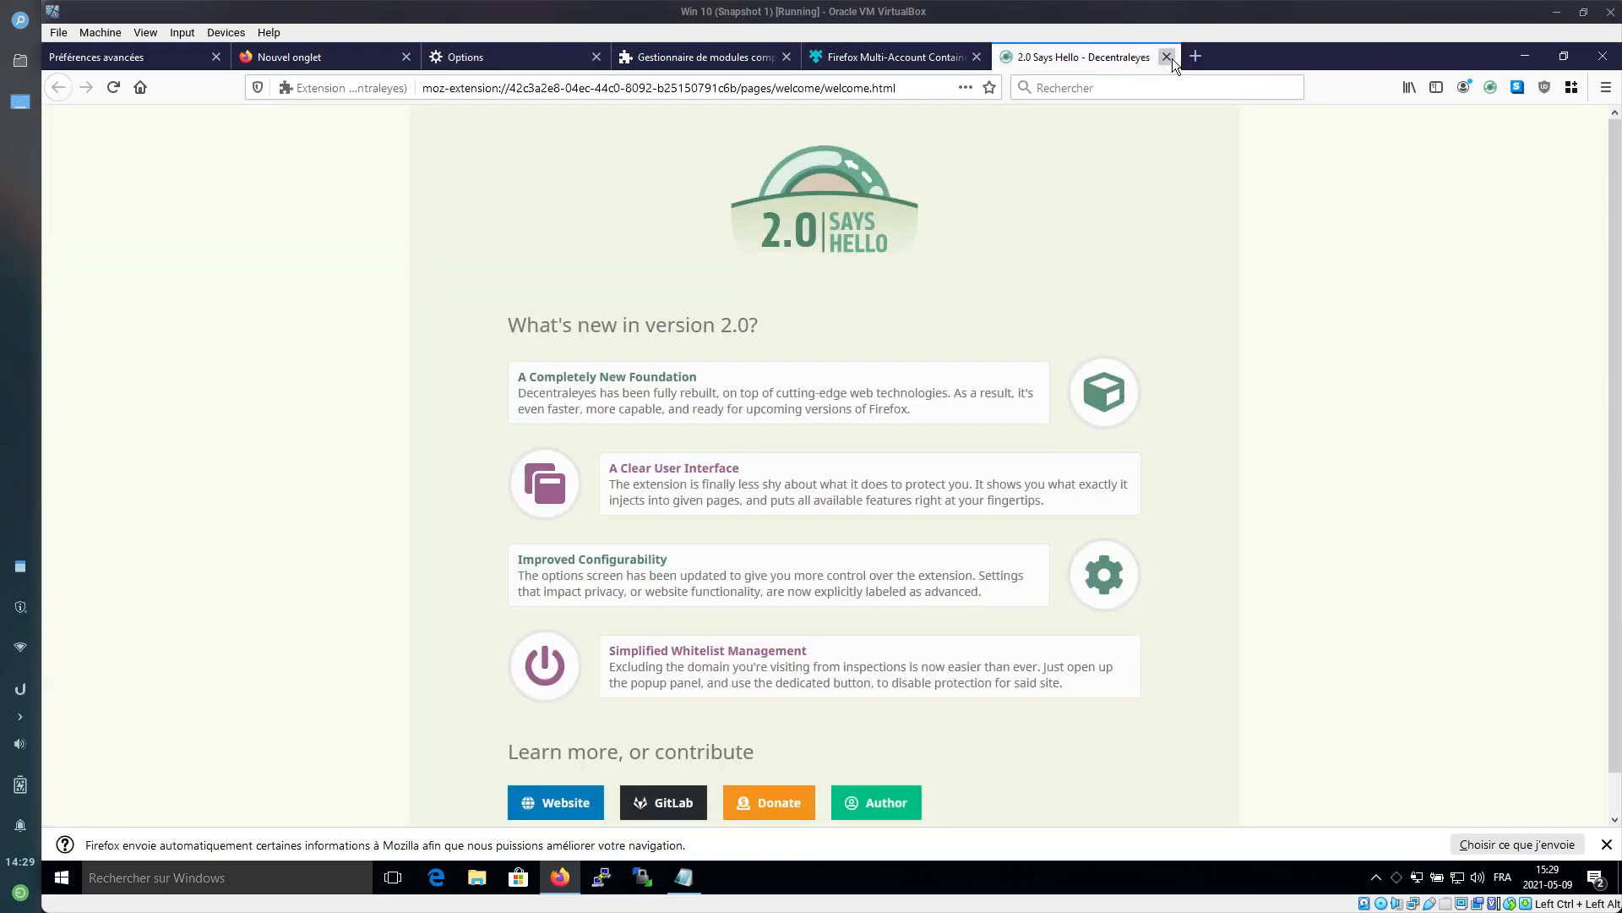
left_click(1173, 58)
left_click(783, 59)
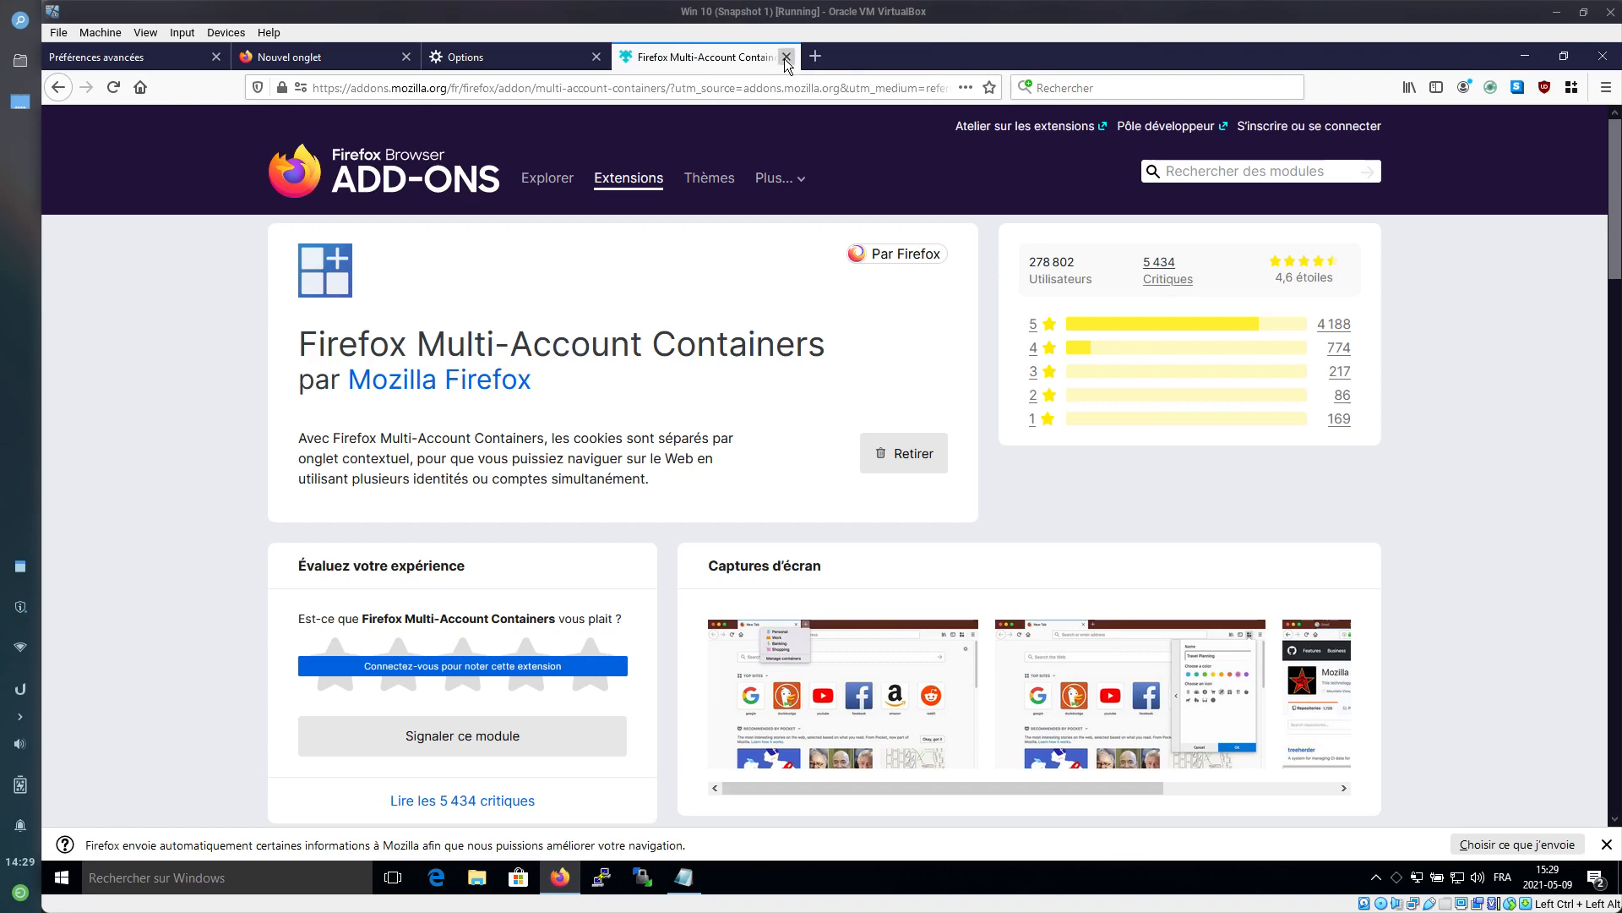
left_click(783, 59)
left_click(406, 56)
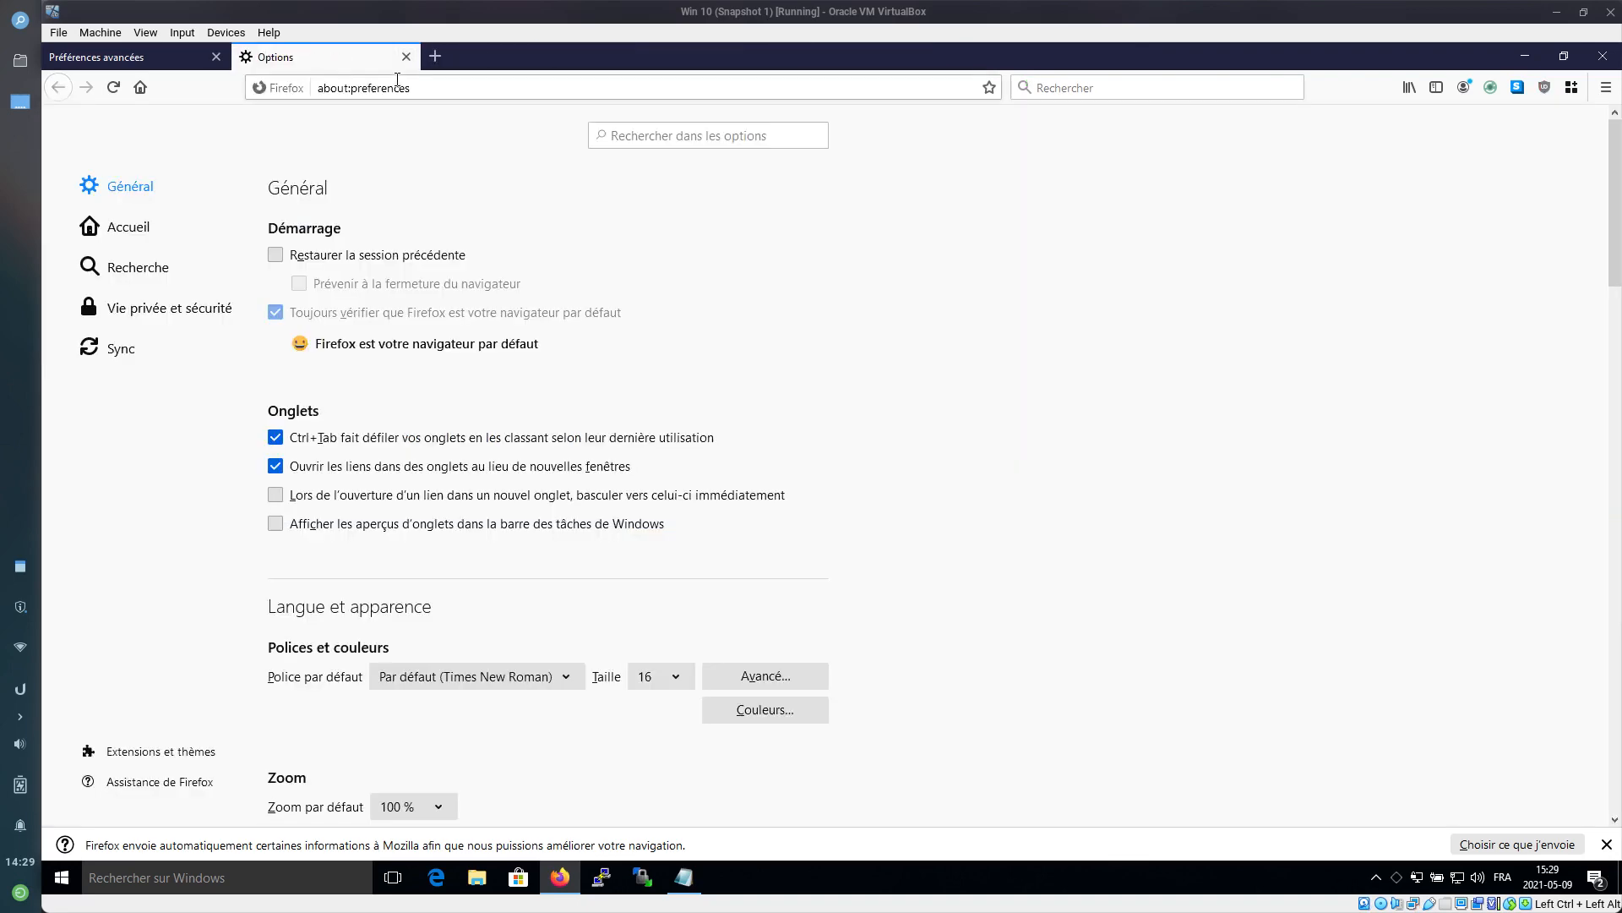
Load seneweb.com in the Options tab
left_click(397, 82)
type("sene")
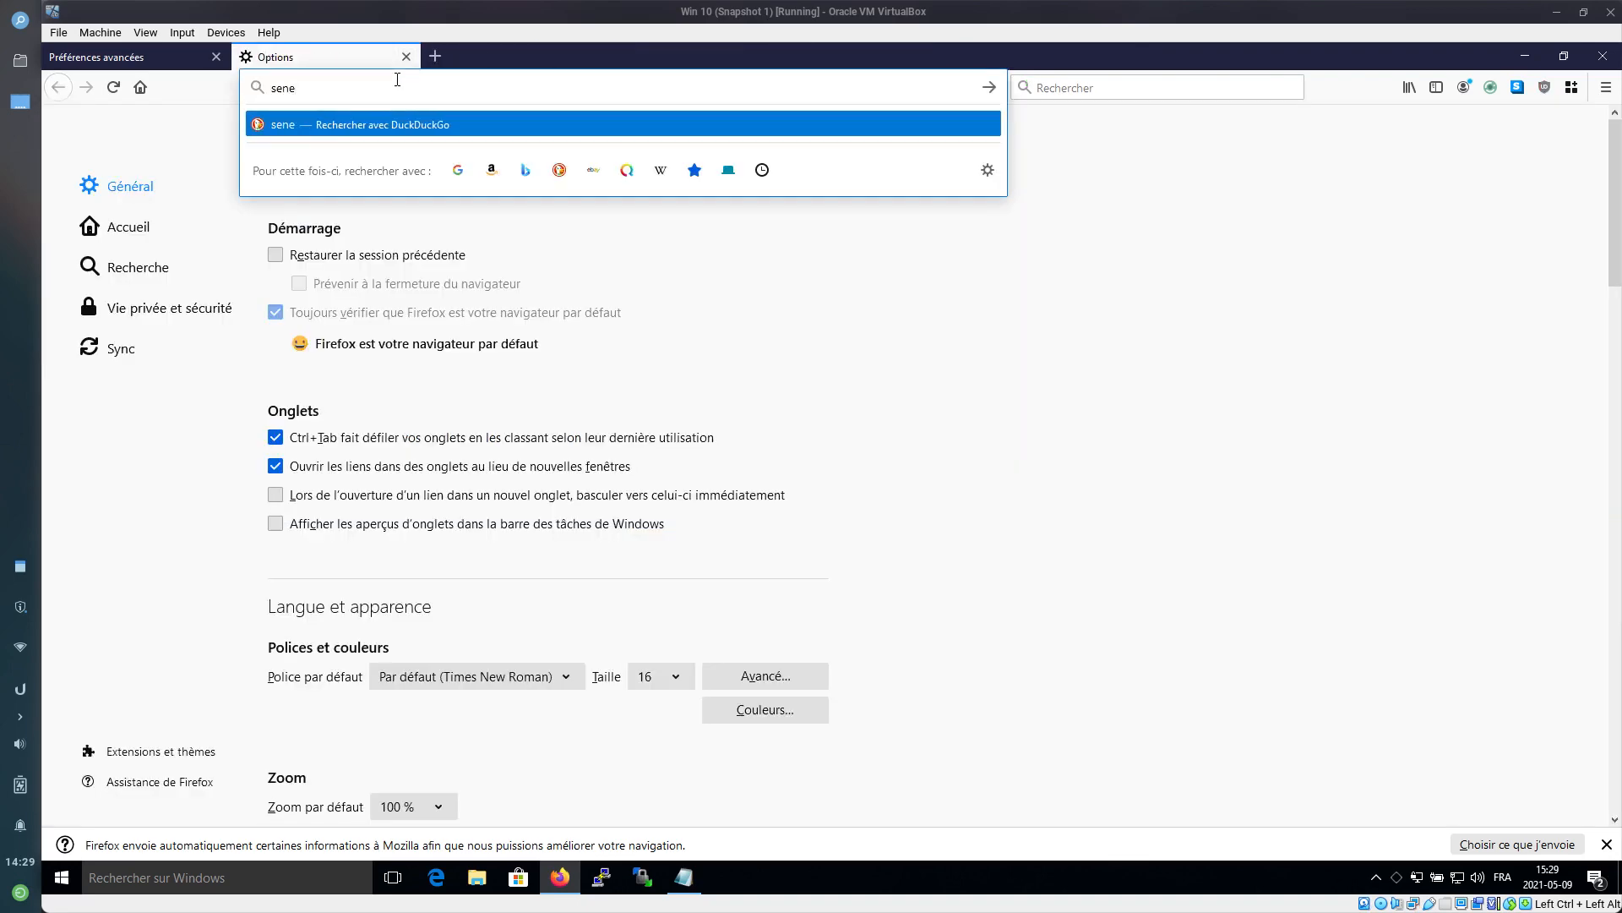
type("web.com")
key("Return")
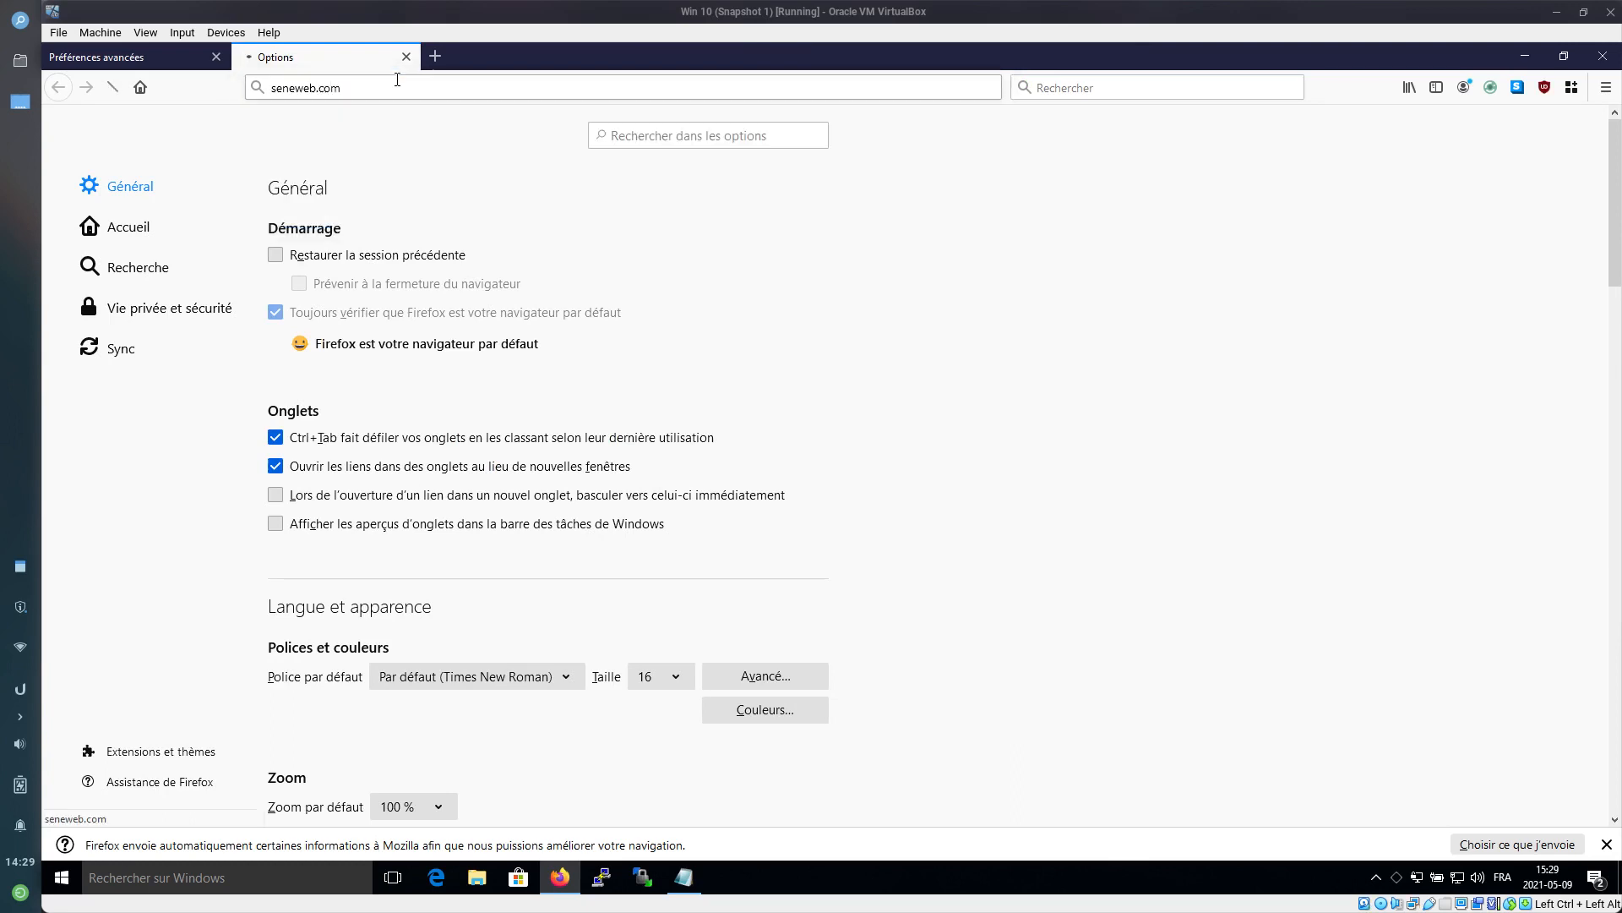
Close the remaining tabs to quit Firefox, reopen the browser and maximize its window
left_click(217, 56)
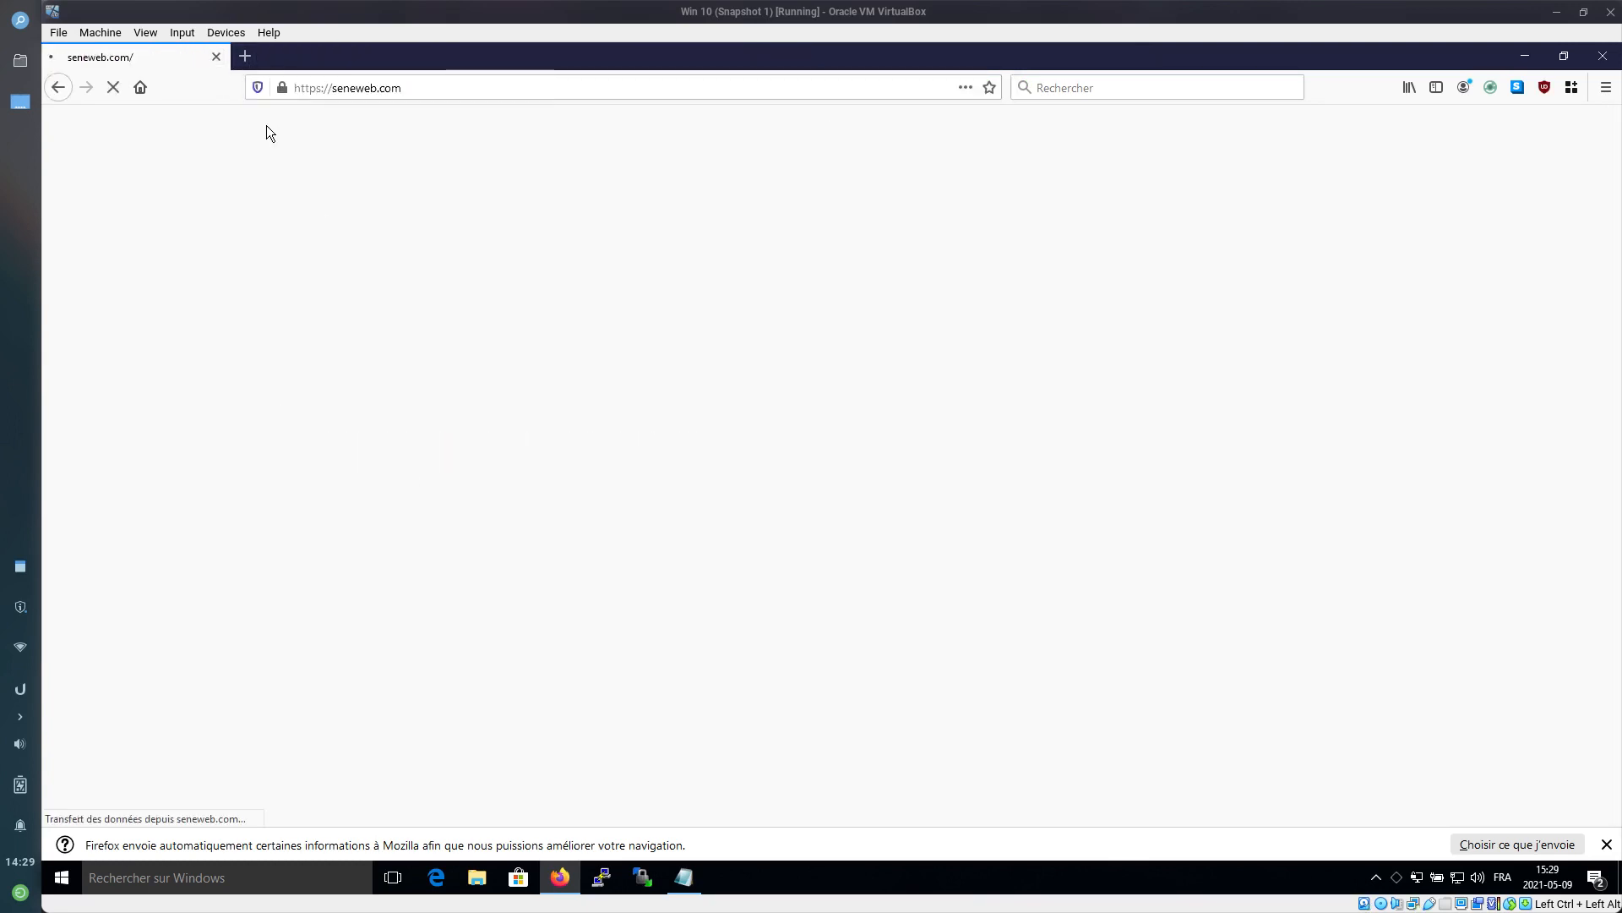
middle_click(164, 53)
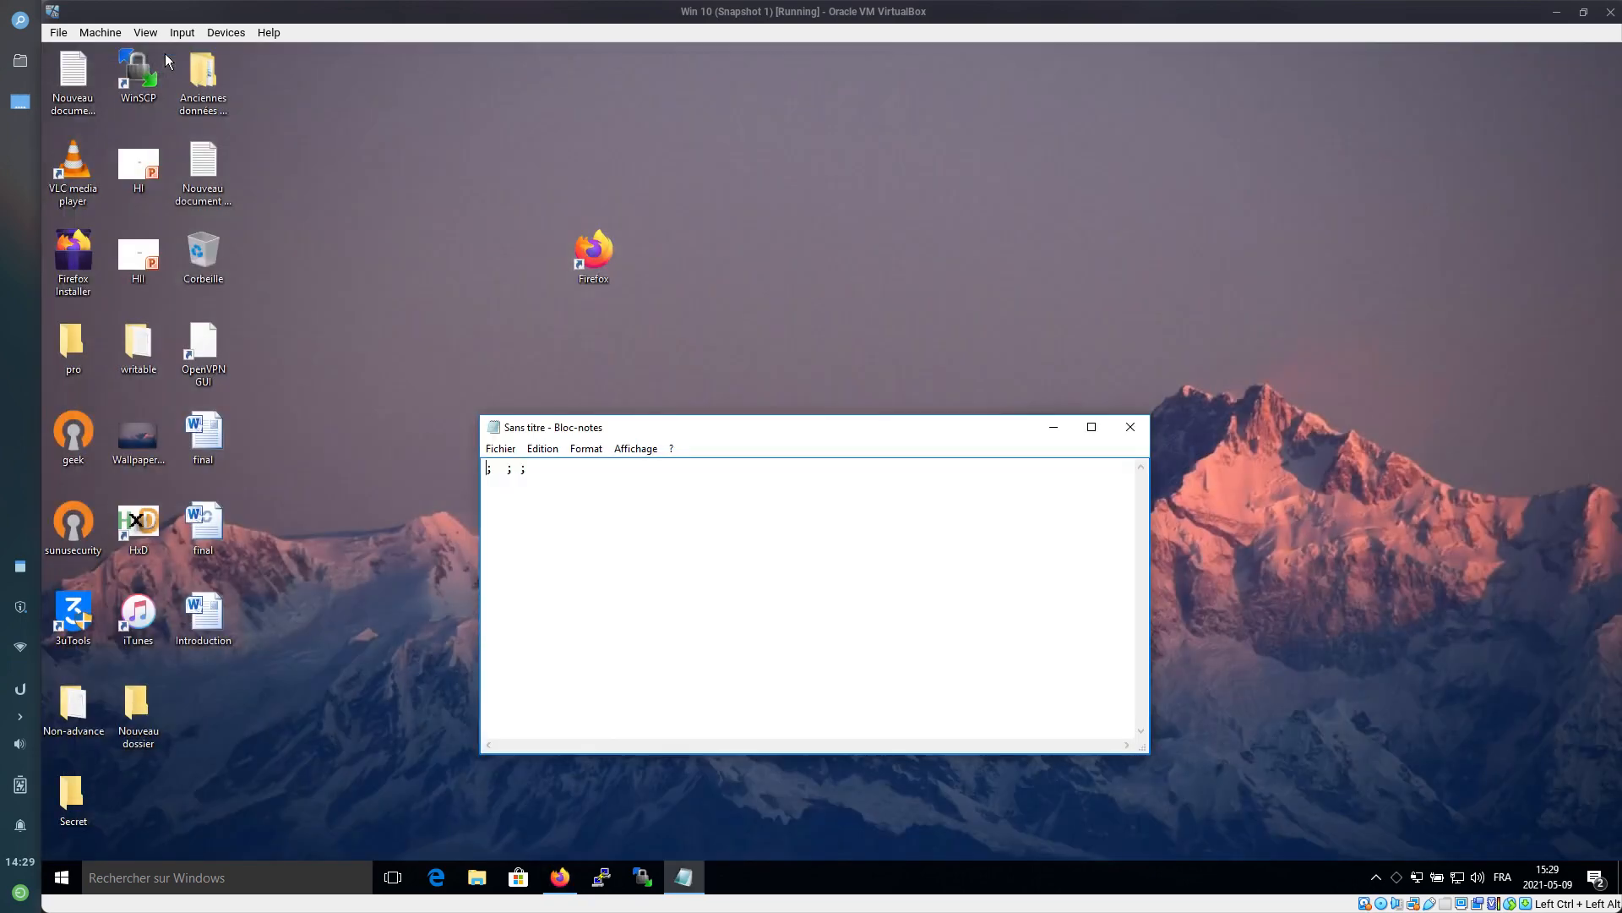
left_click(559, 873)
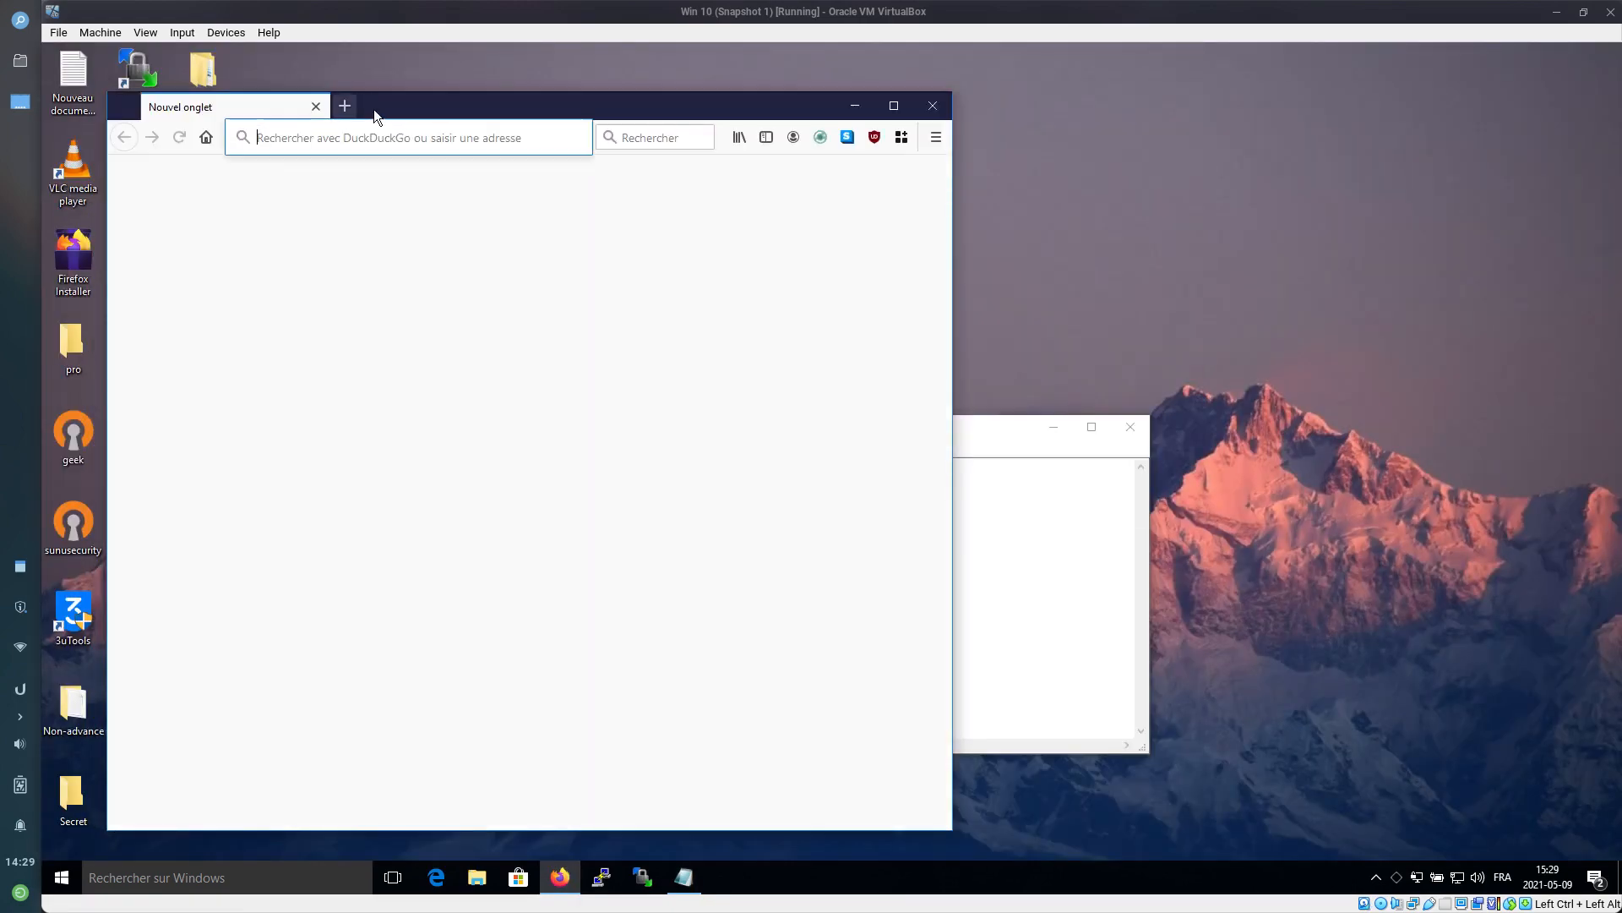
right_click(365, 129)
left_click(397, 109)
double_click(397, 109)
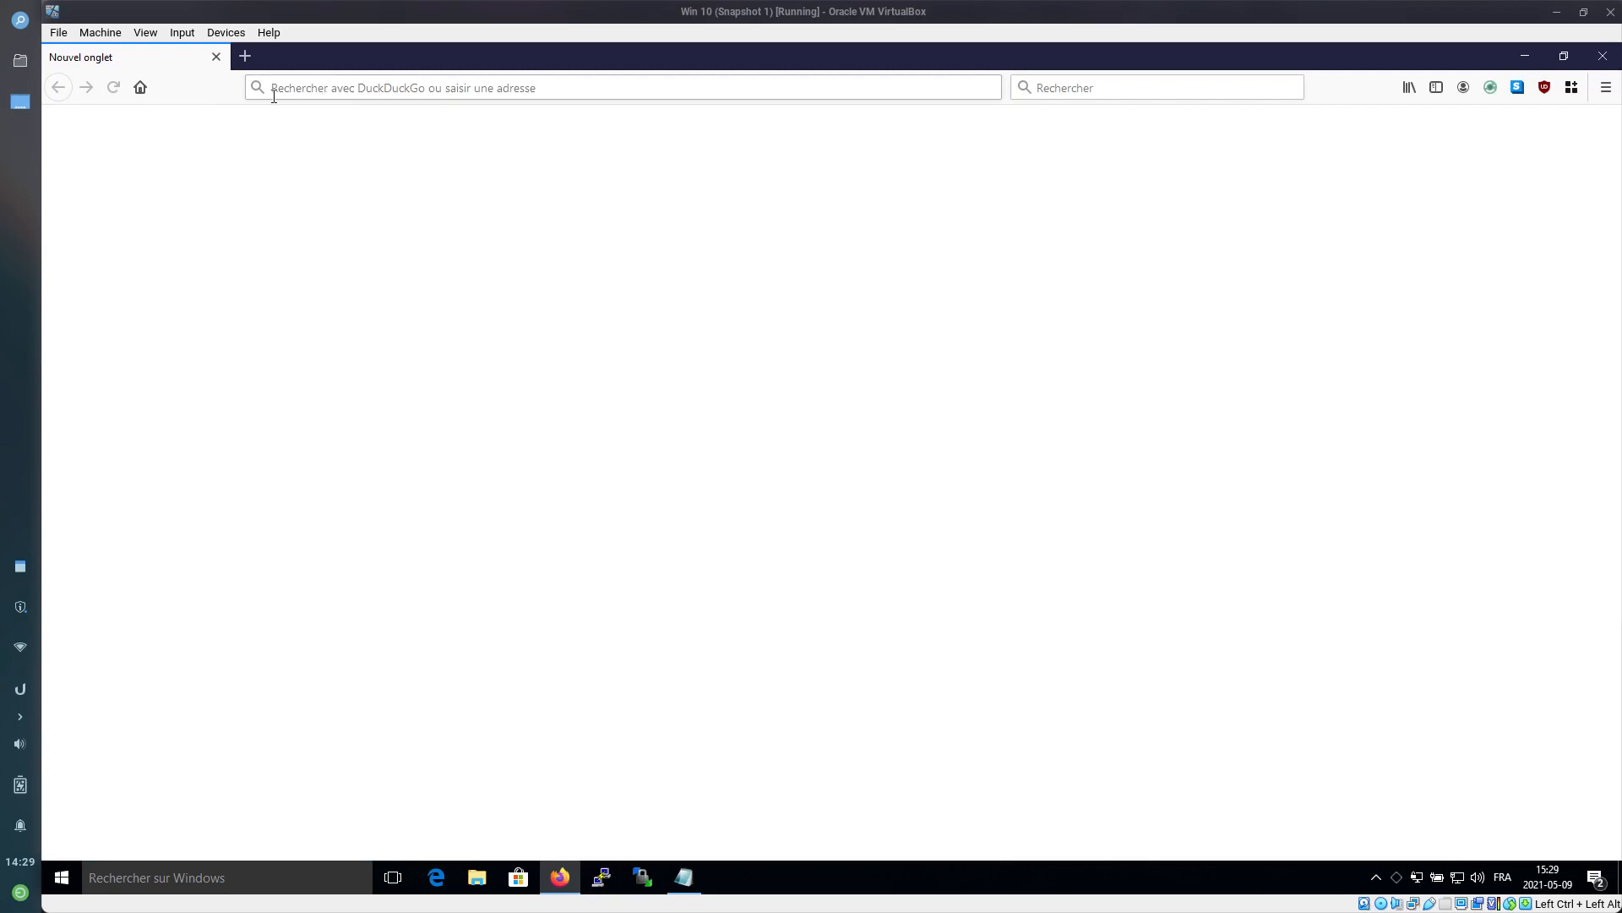
Load seneweb.com in the restarted browser
left_click(344, 87)
type("sene")
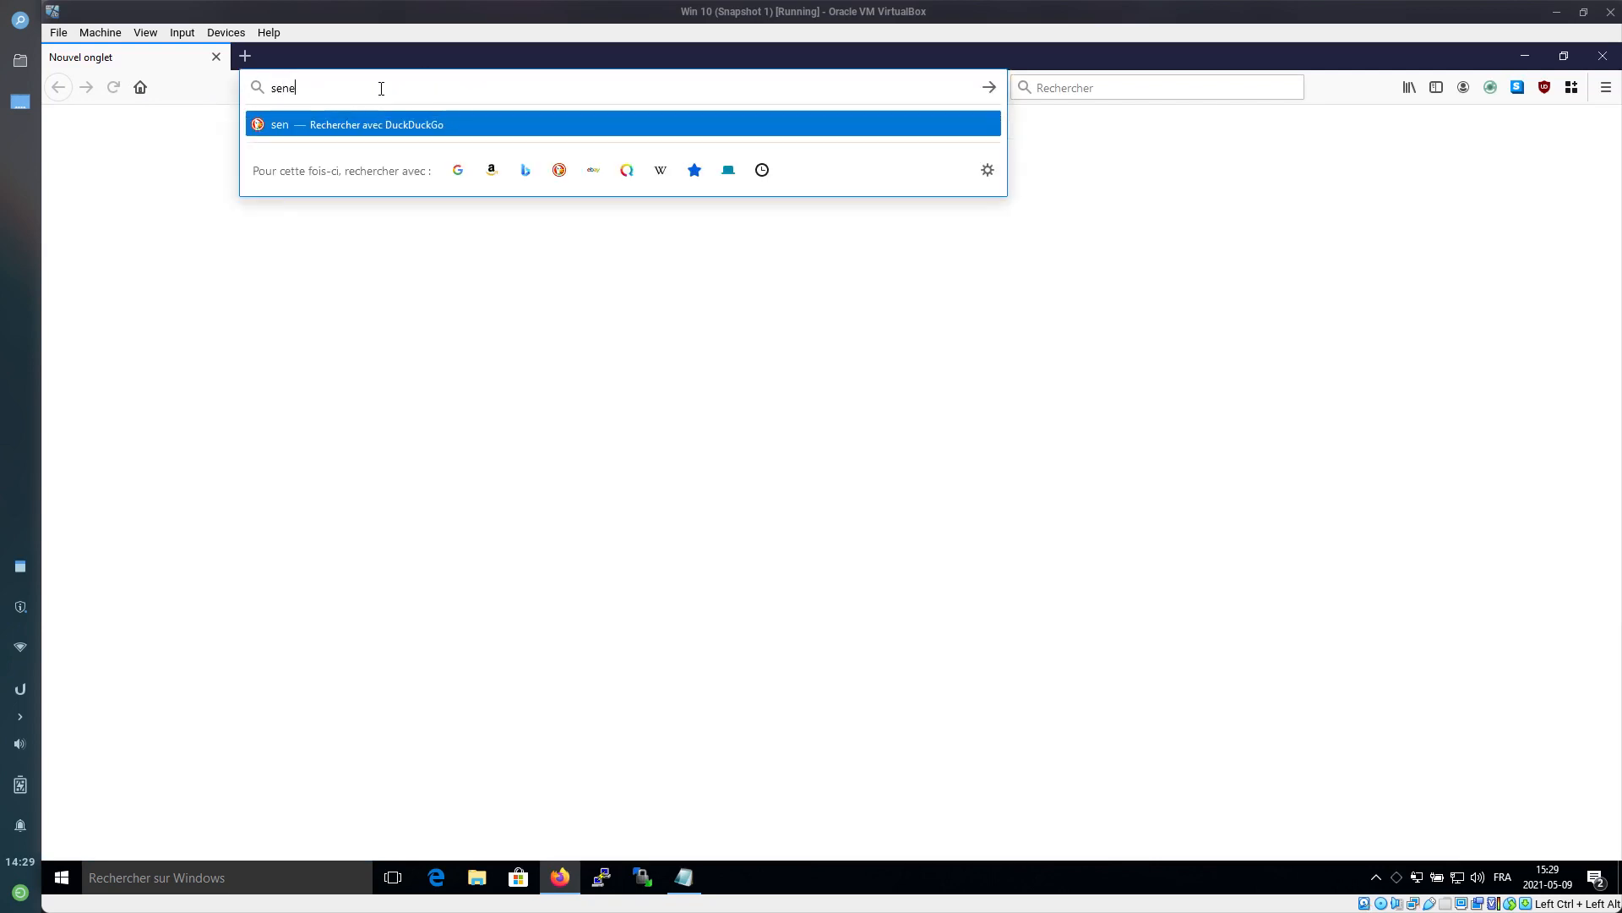
type("web.com")
key("Return")
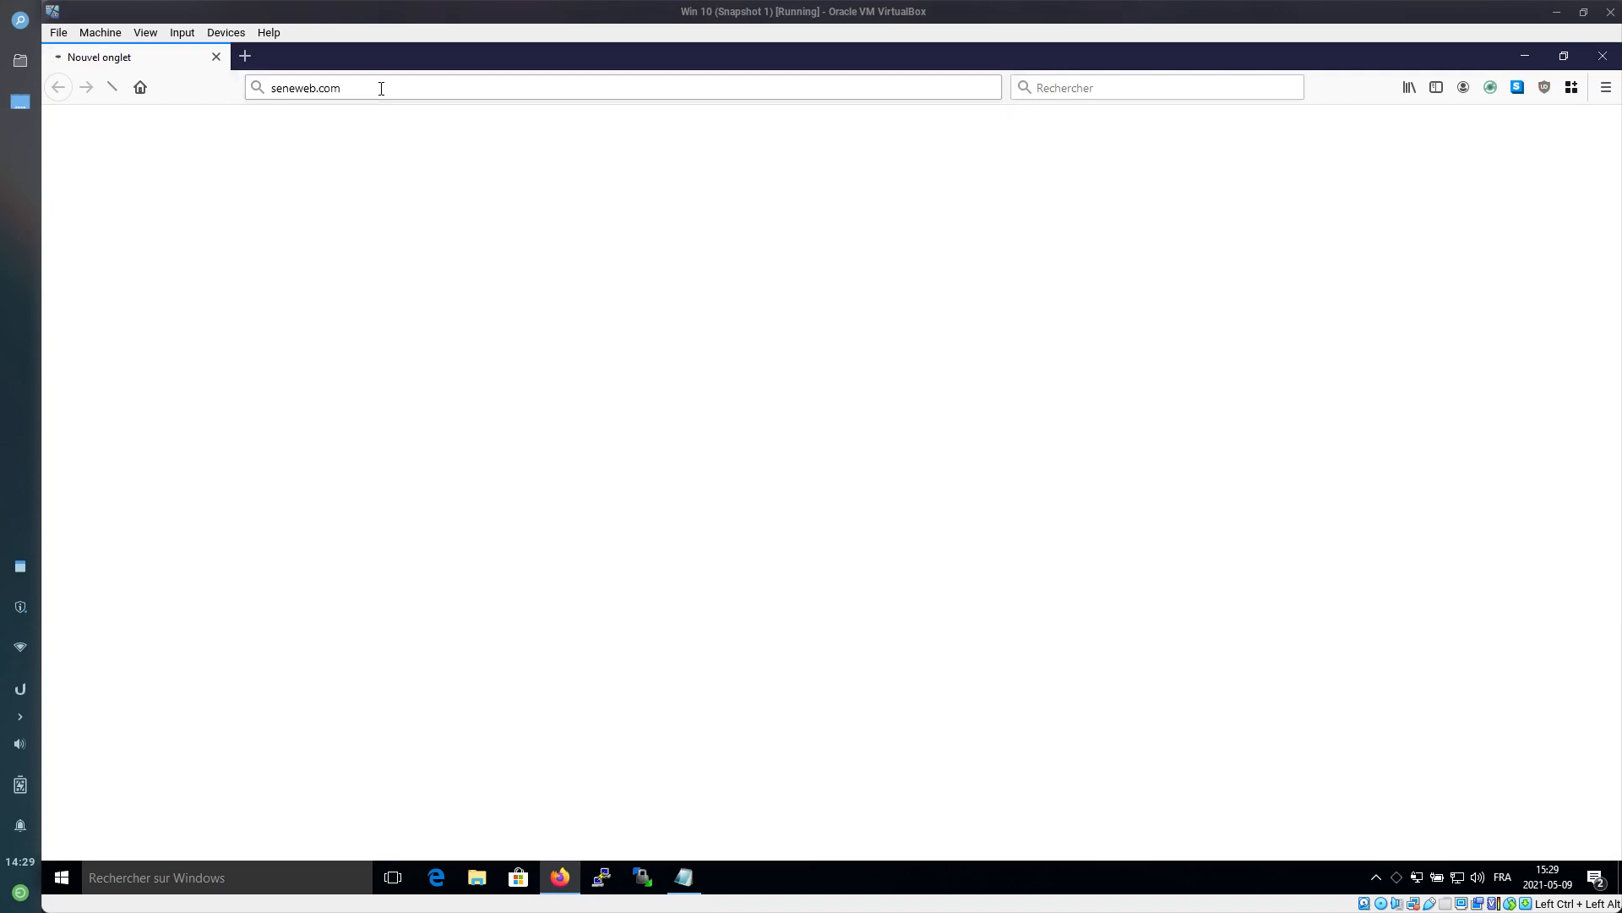
Check which containers are offered for reopening the Seneweb tab
right_click(166, 58)
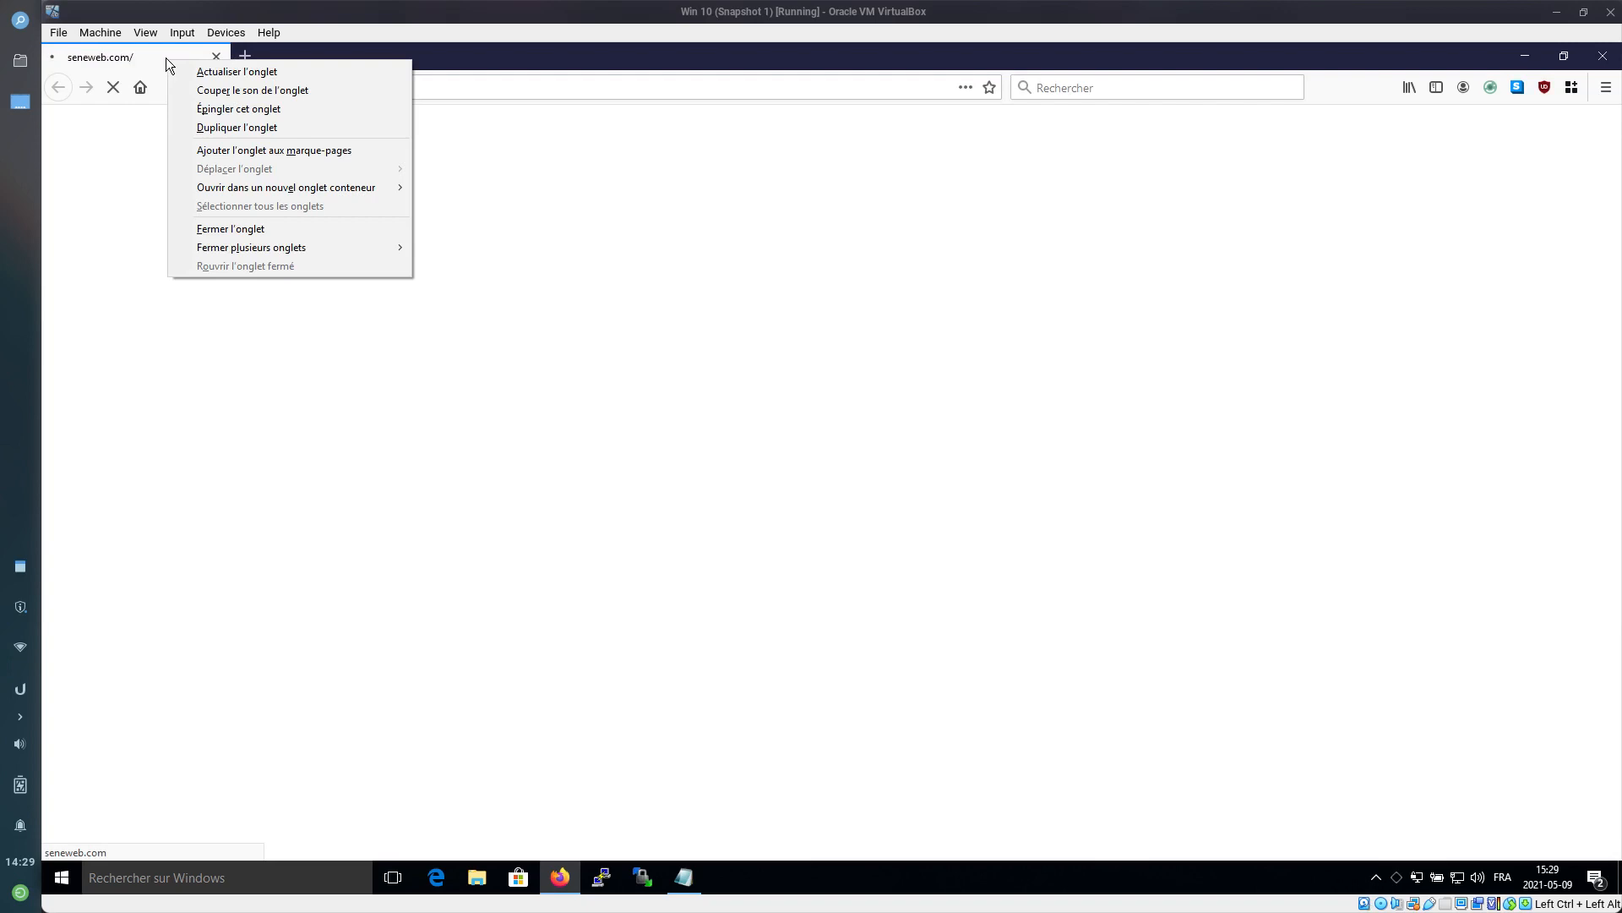
left_click(154, 57)
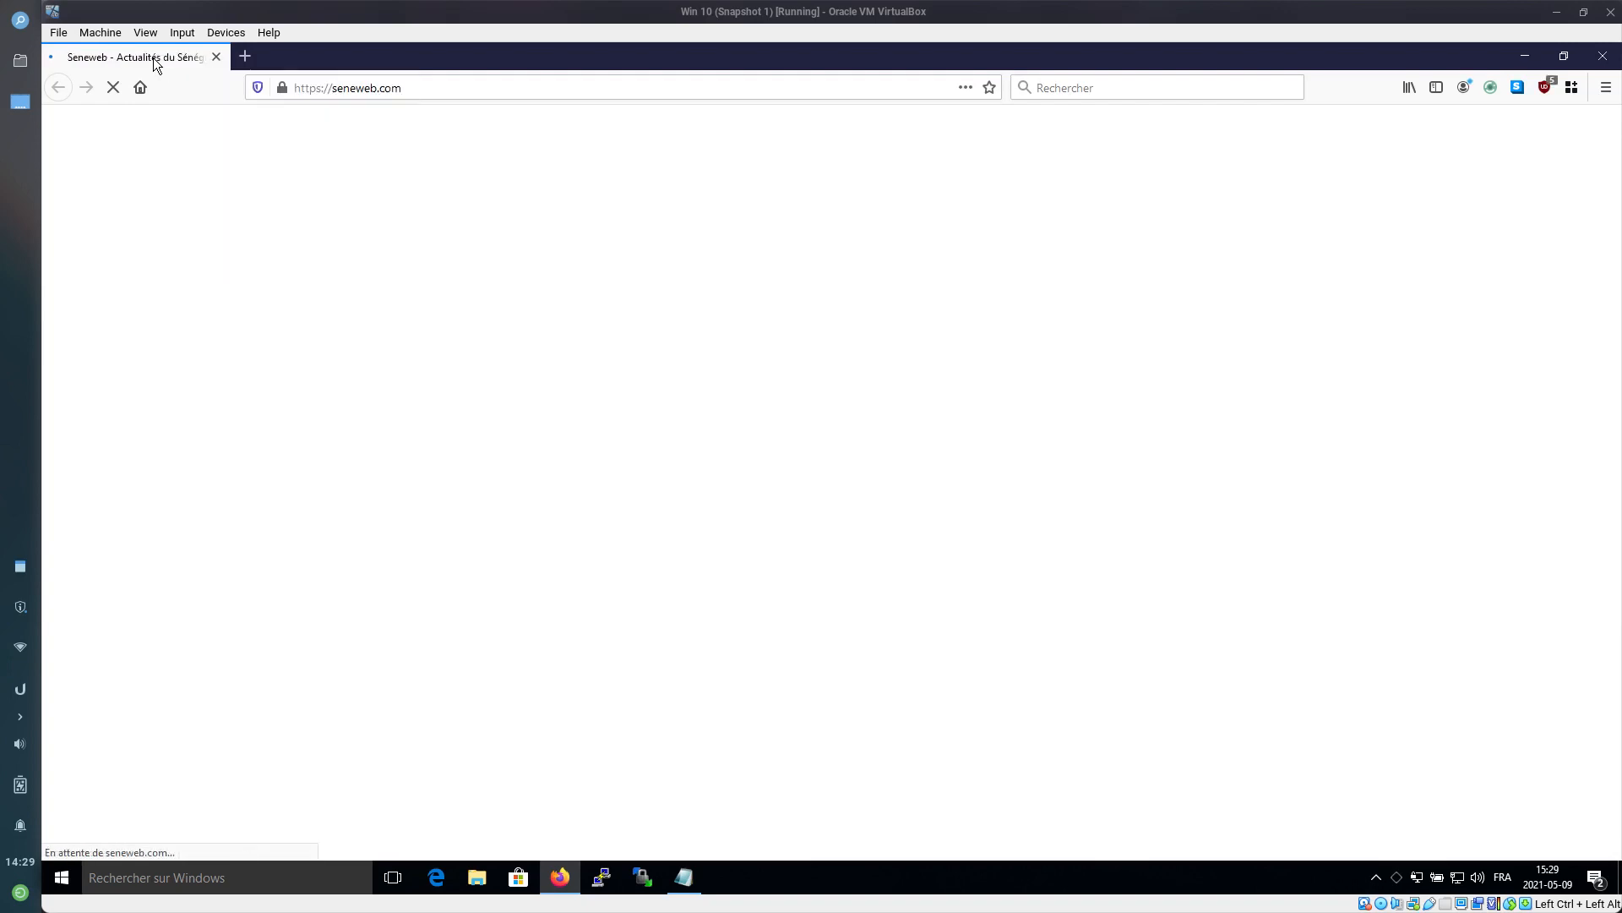
right_click(154, 58)
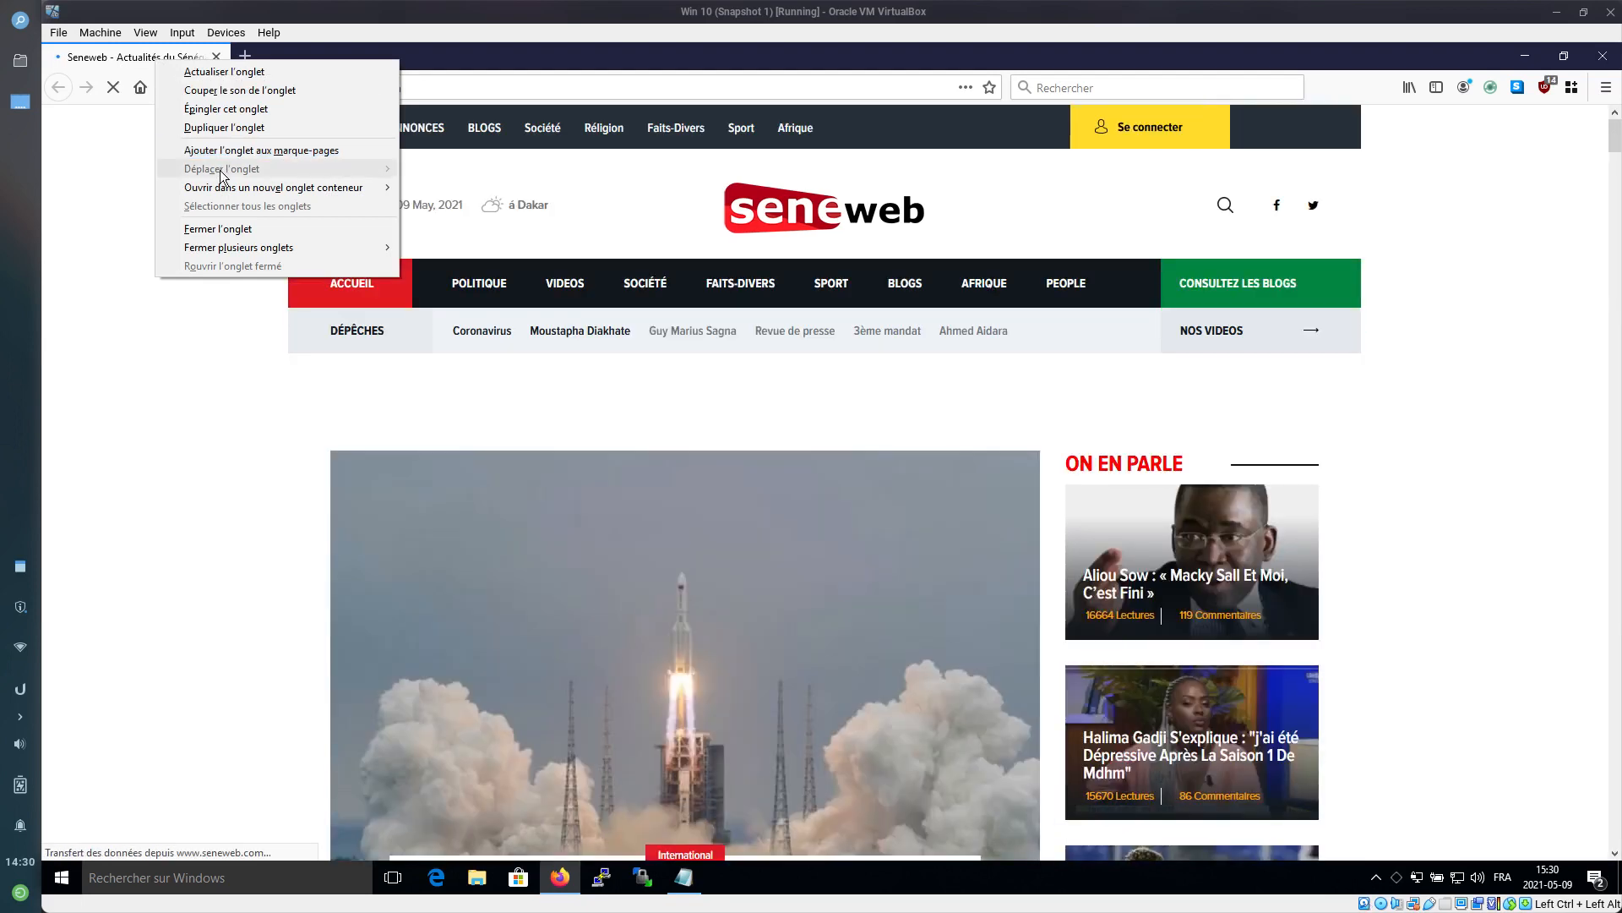
mouse_move(223, 188)
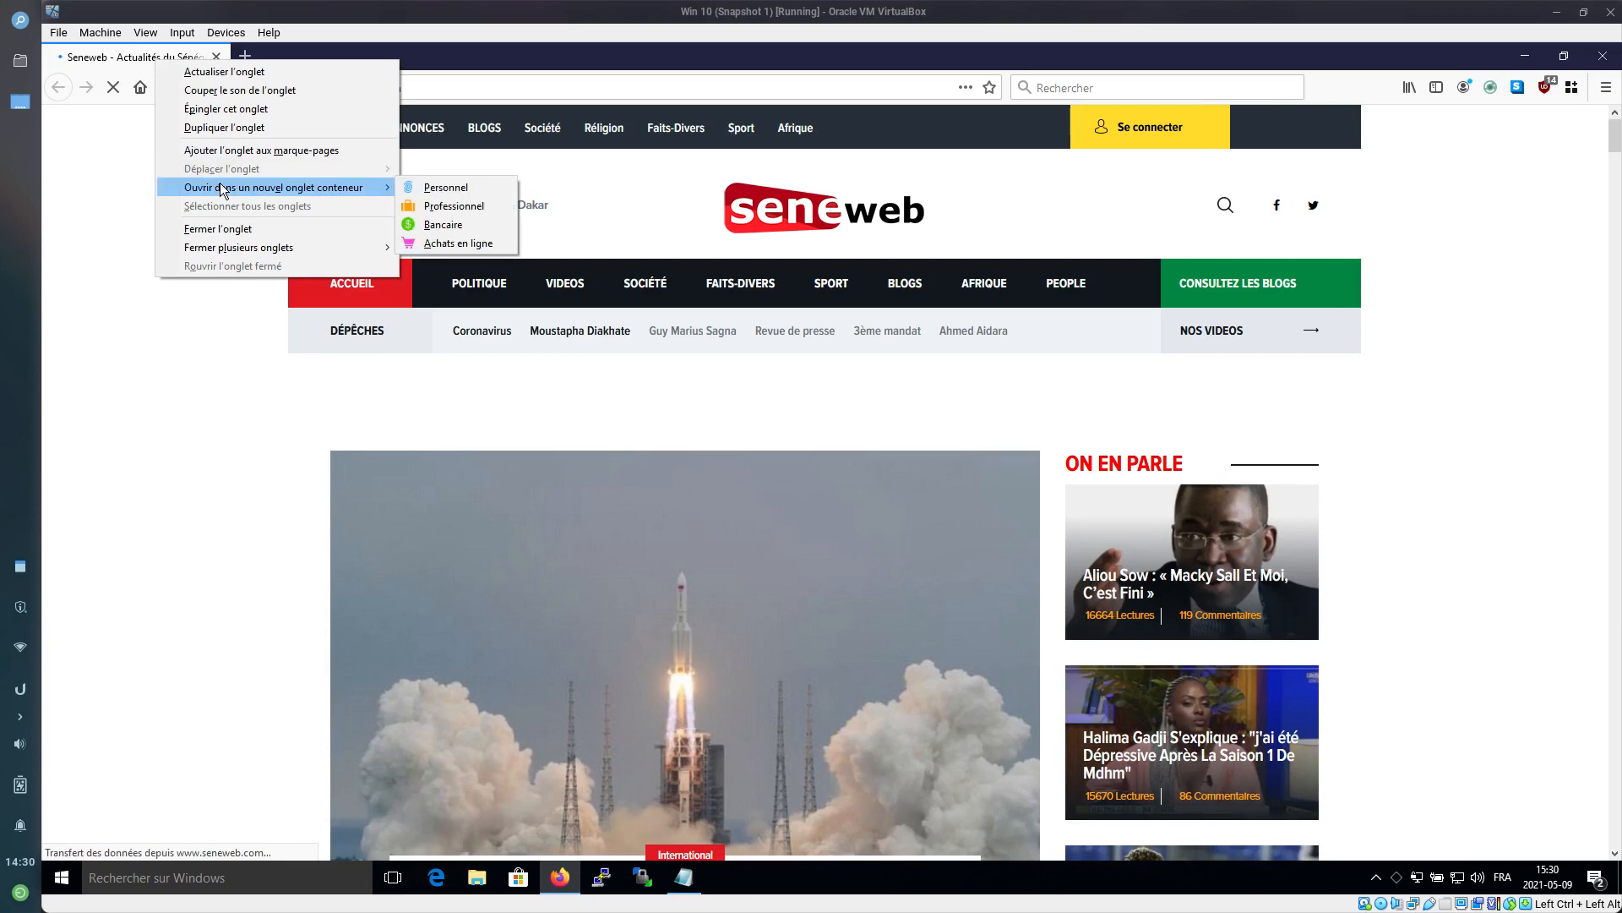
left_click(122, 212)
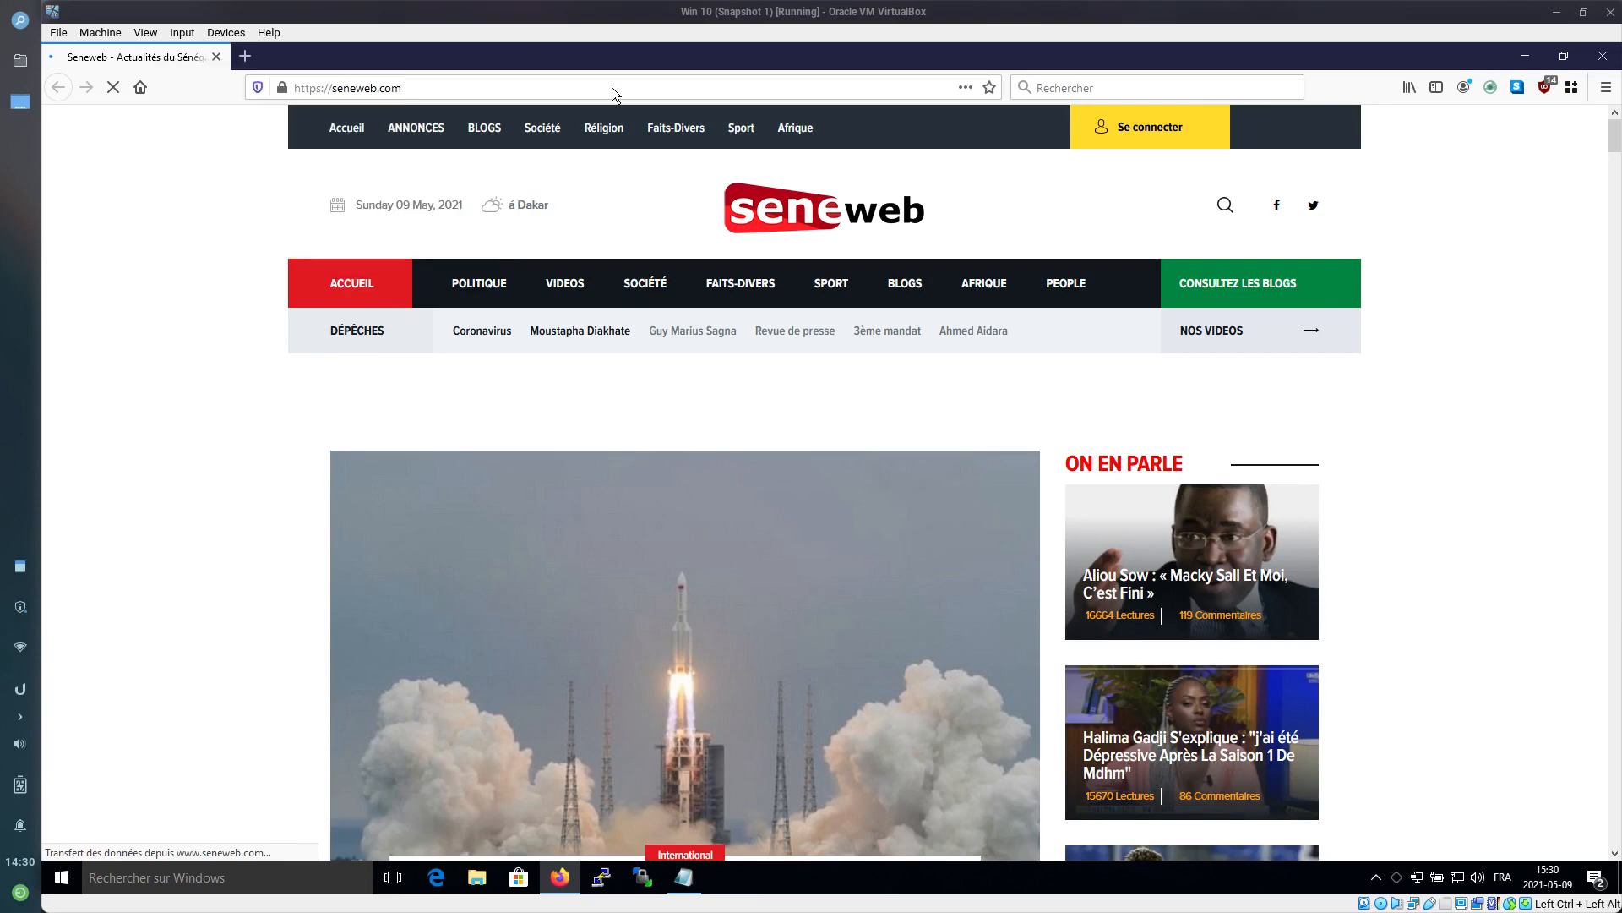
Go through the Multi-Account Containers introduction and decline container syncing for now
left_click(1570, 89)
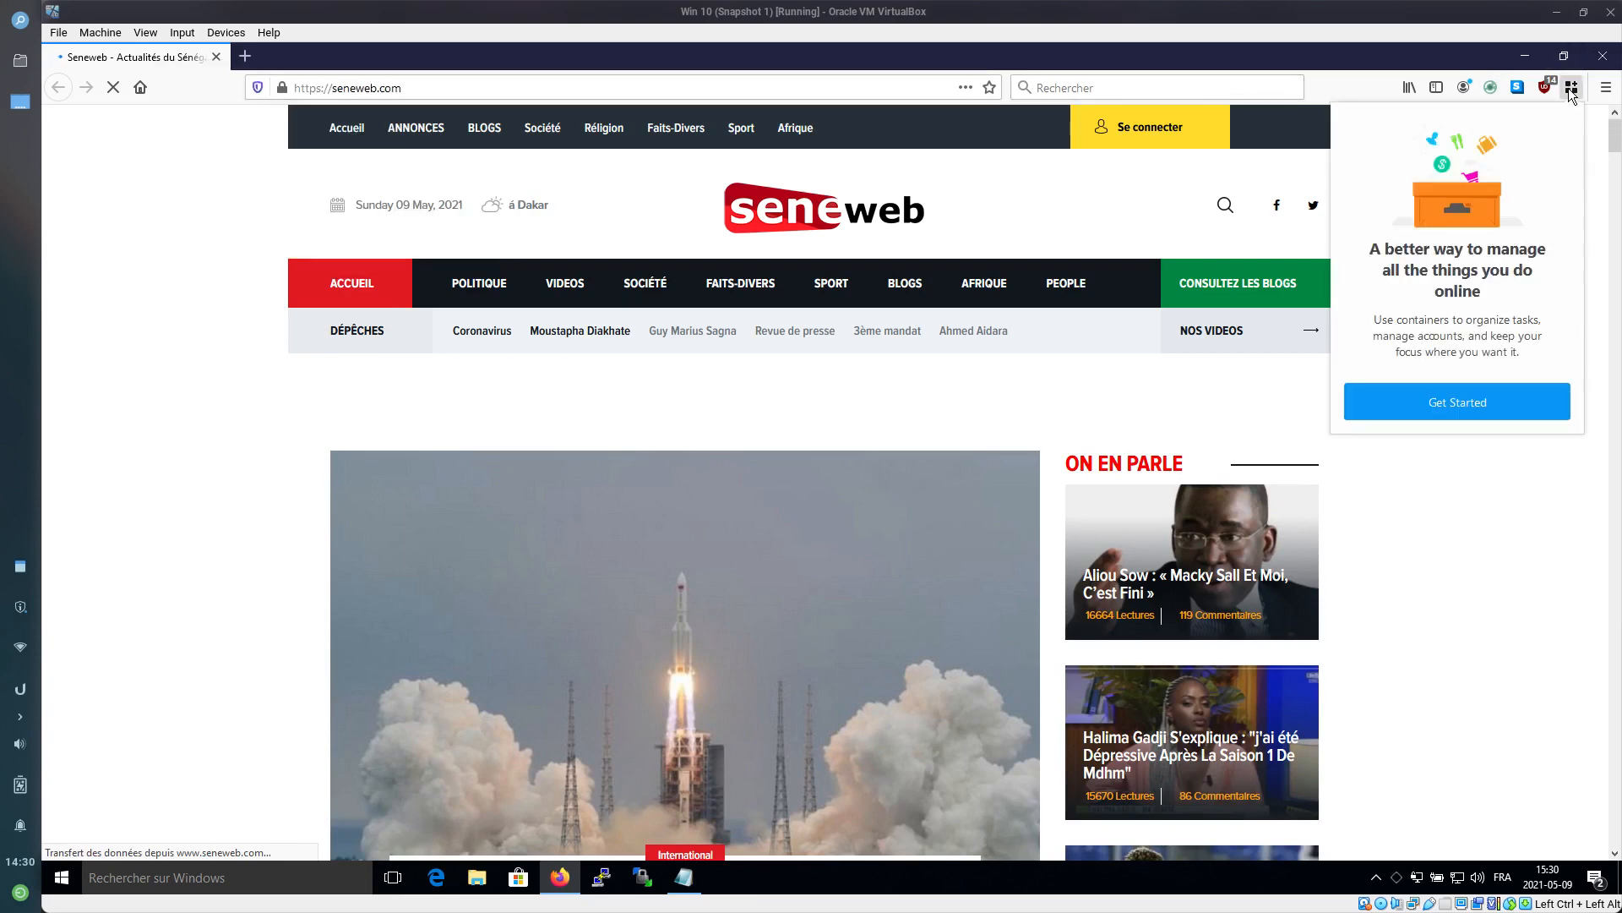
left_click(1474, 414)
left_click(1459, 413)
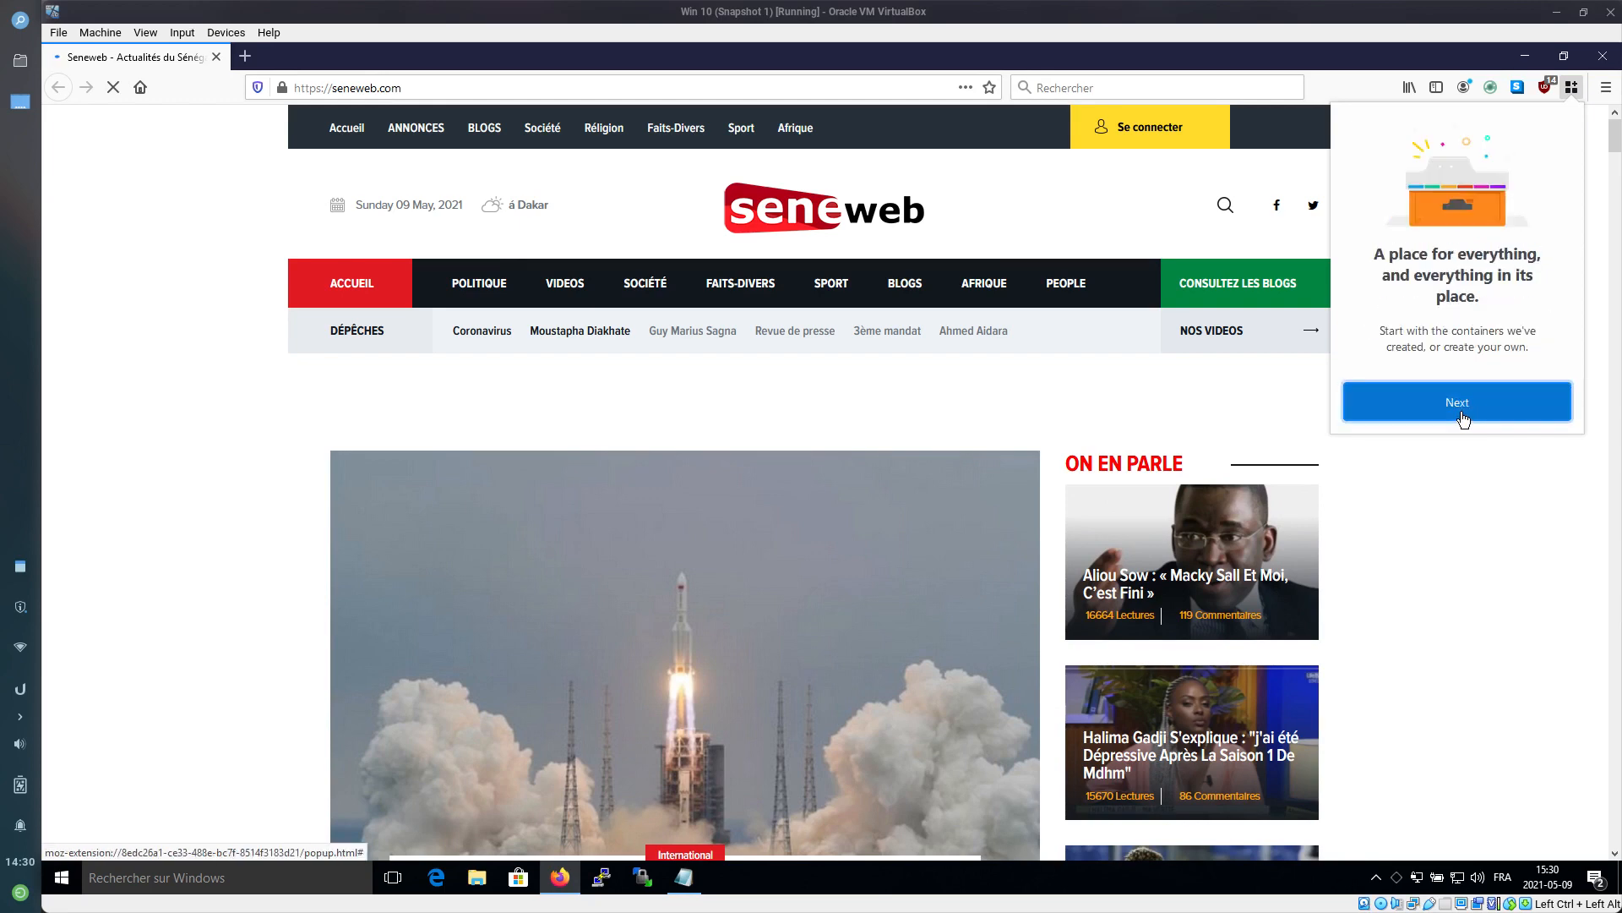
left_click(1460, 414)
left_click(1463, 417)
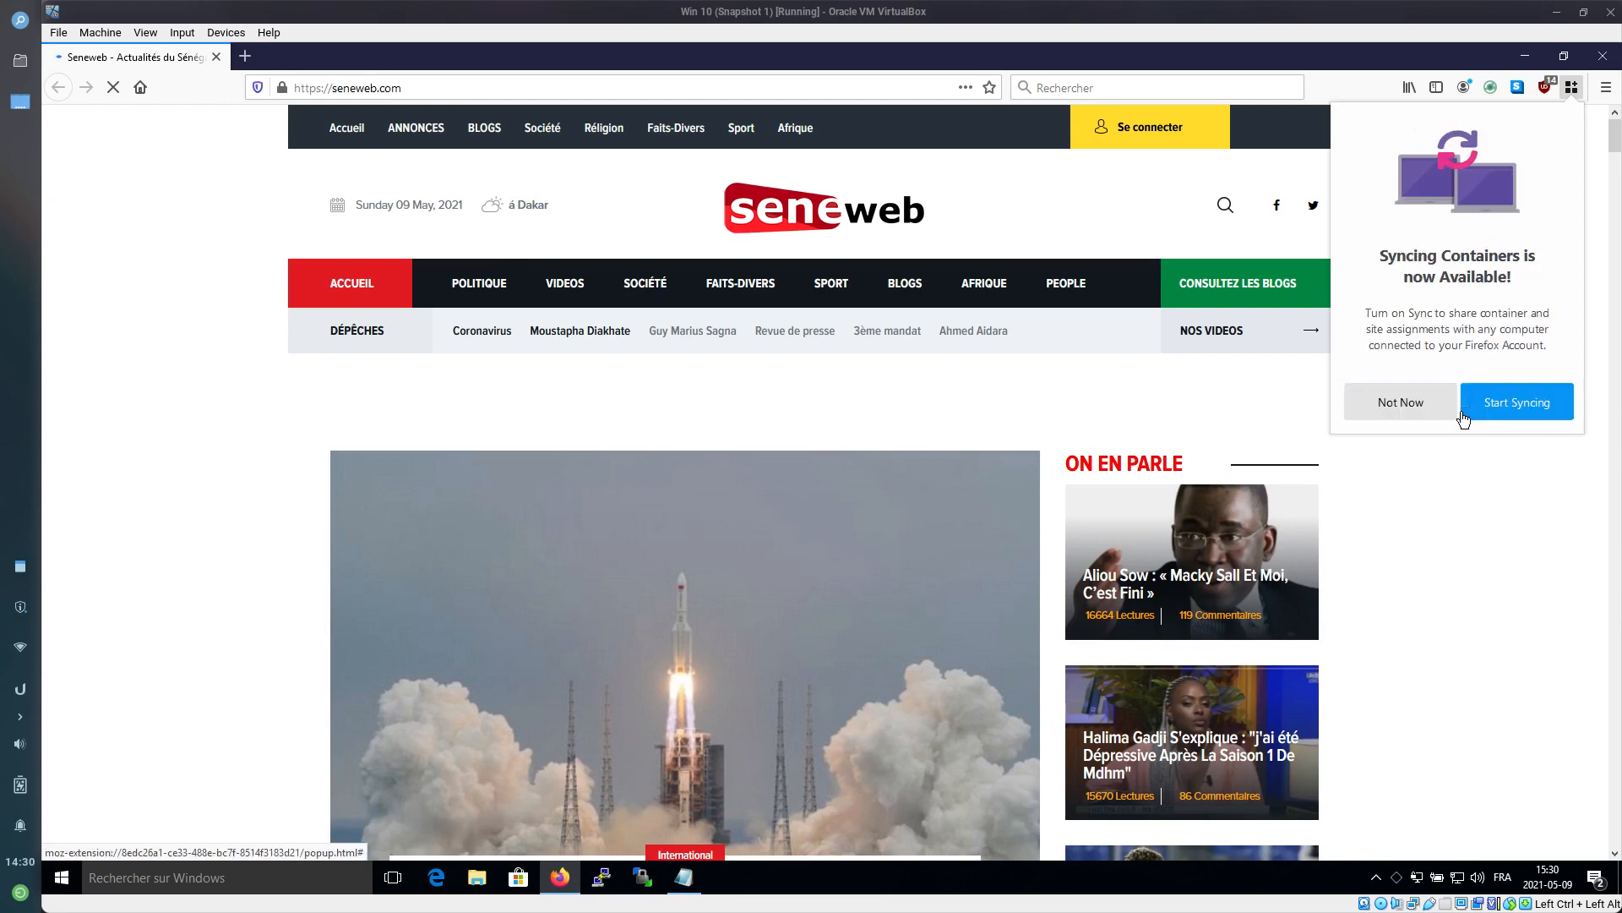
left_click(1397, 405)
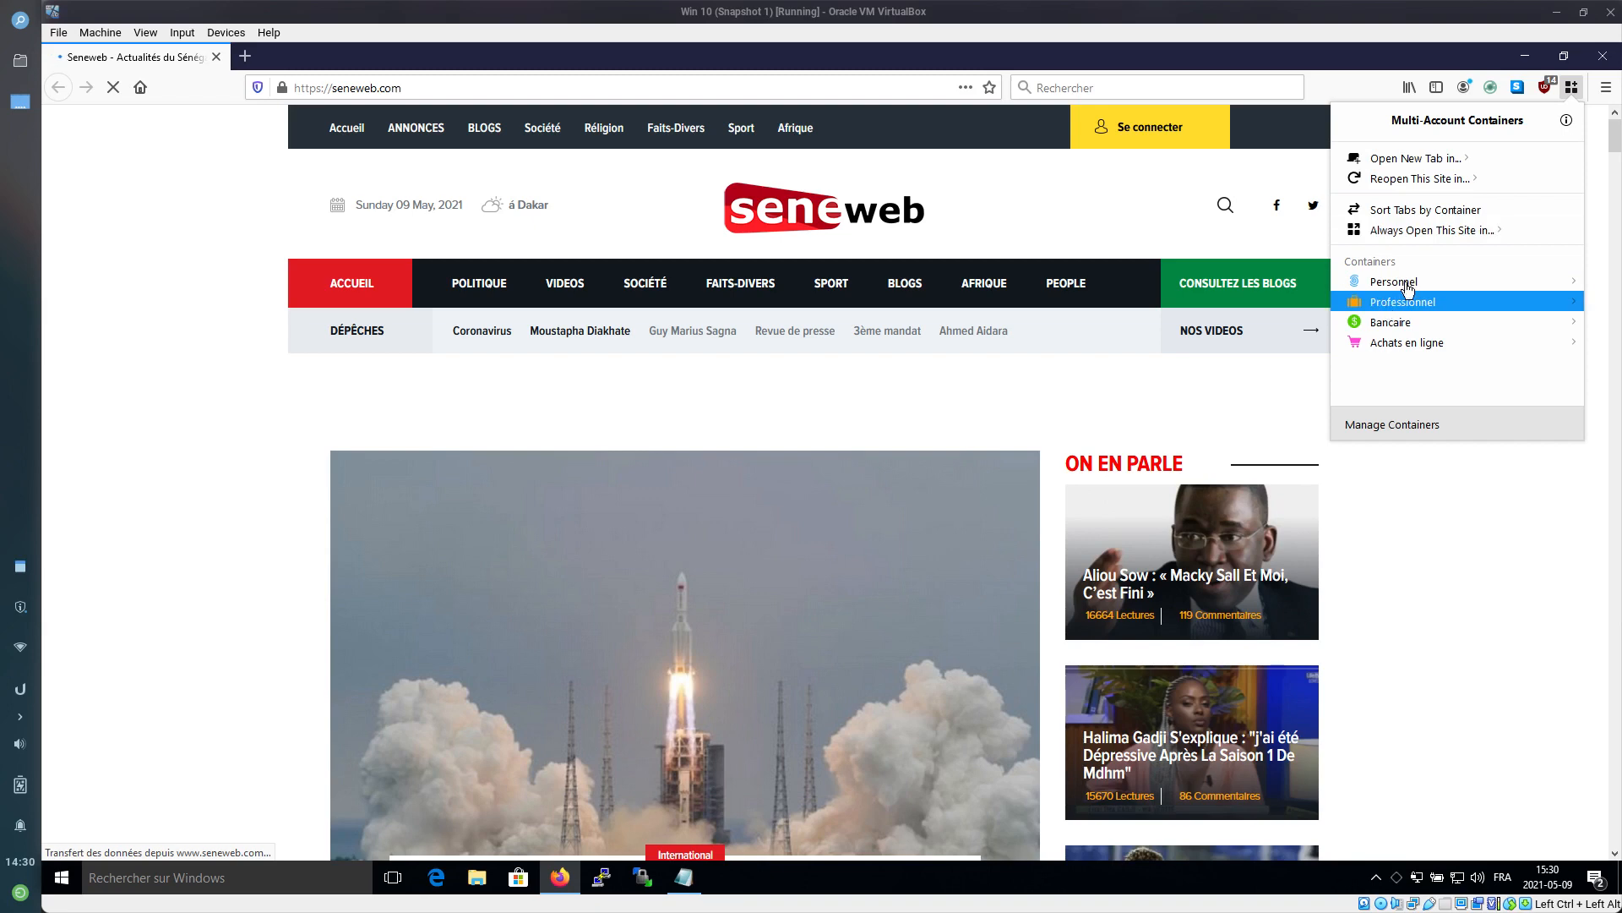
Create a new container named SunuSecurity with the turquoise color and the fence icon
left_click(1416, 430)
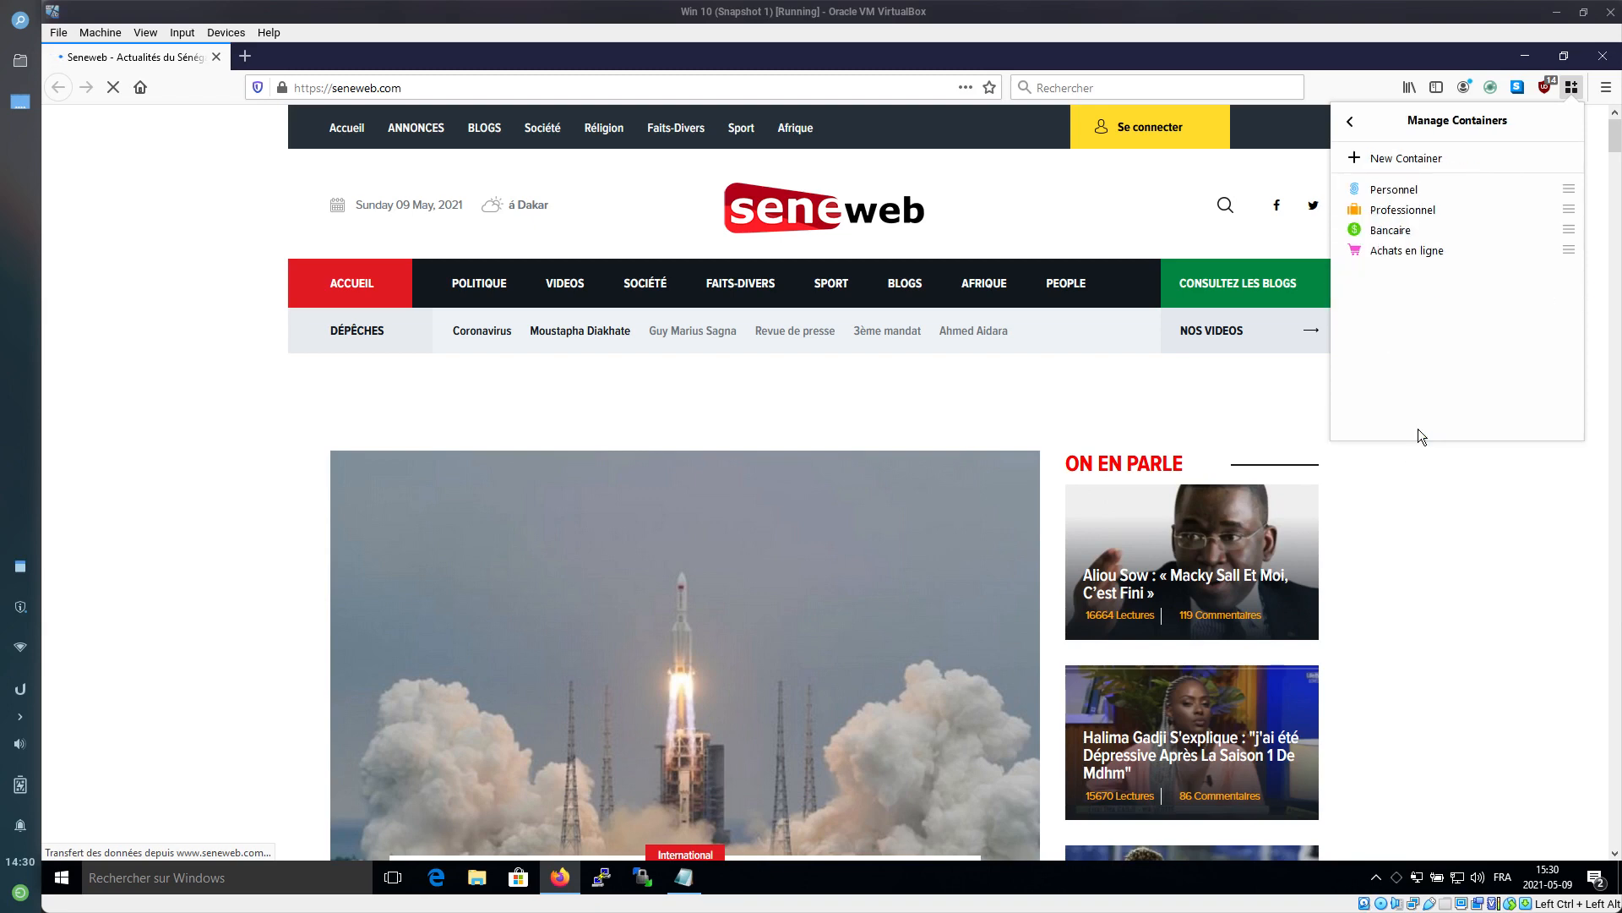
left_click(1445, 165)
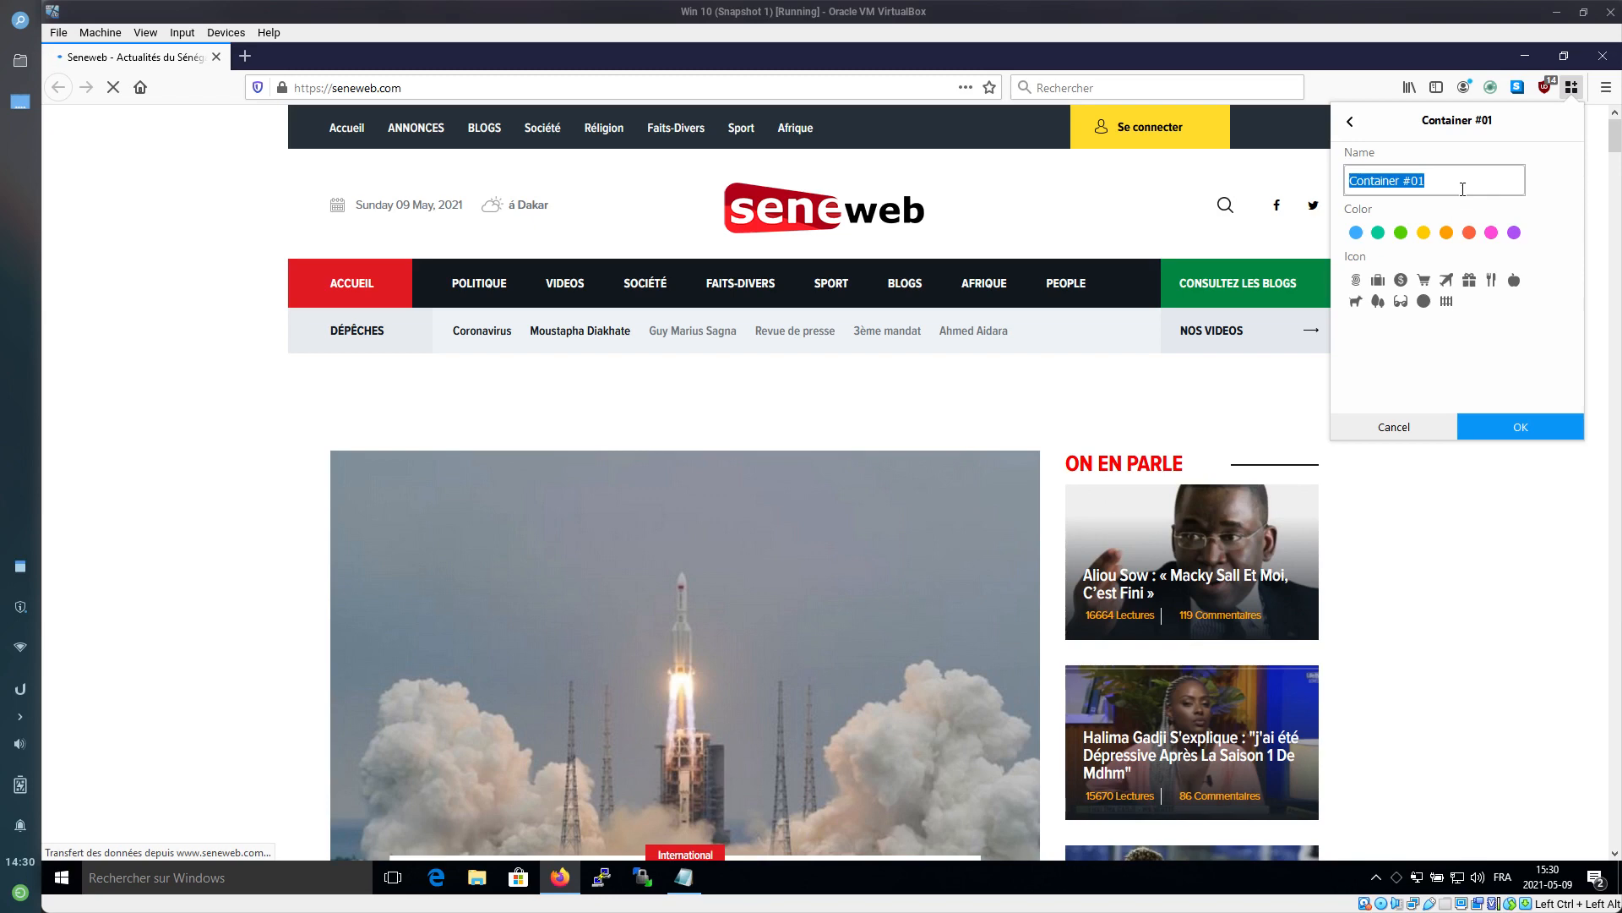
key("BackSpace")
left_click(1424, 301)
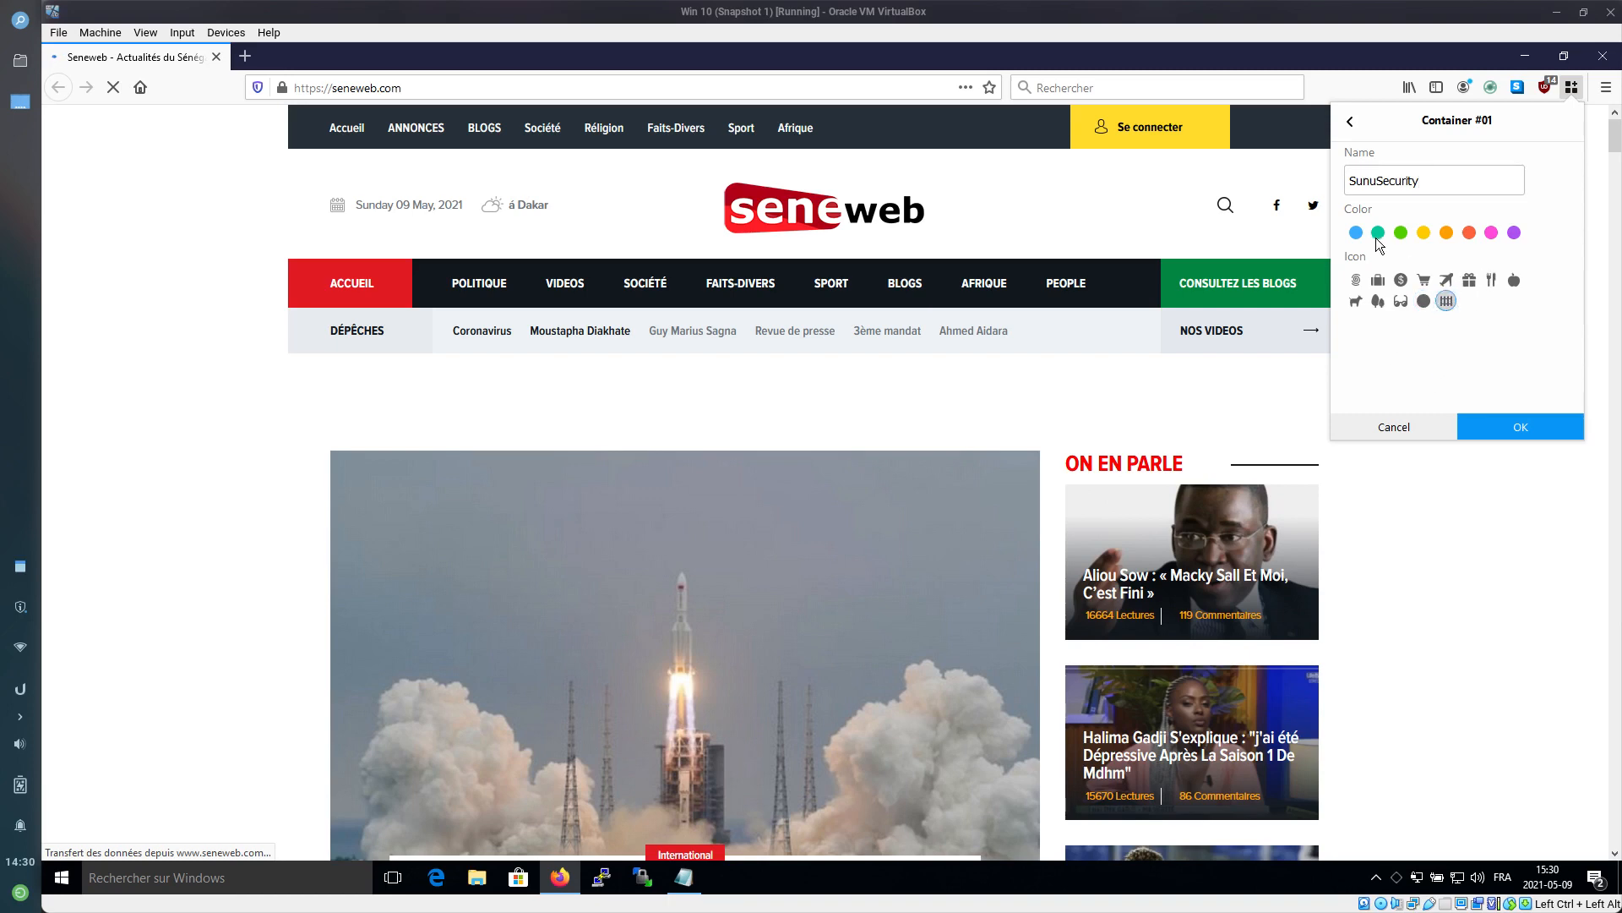
left_click(1521, 427)
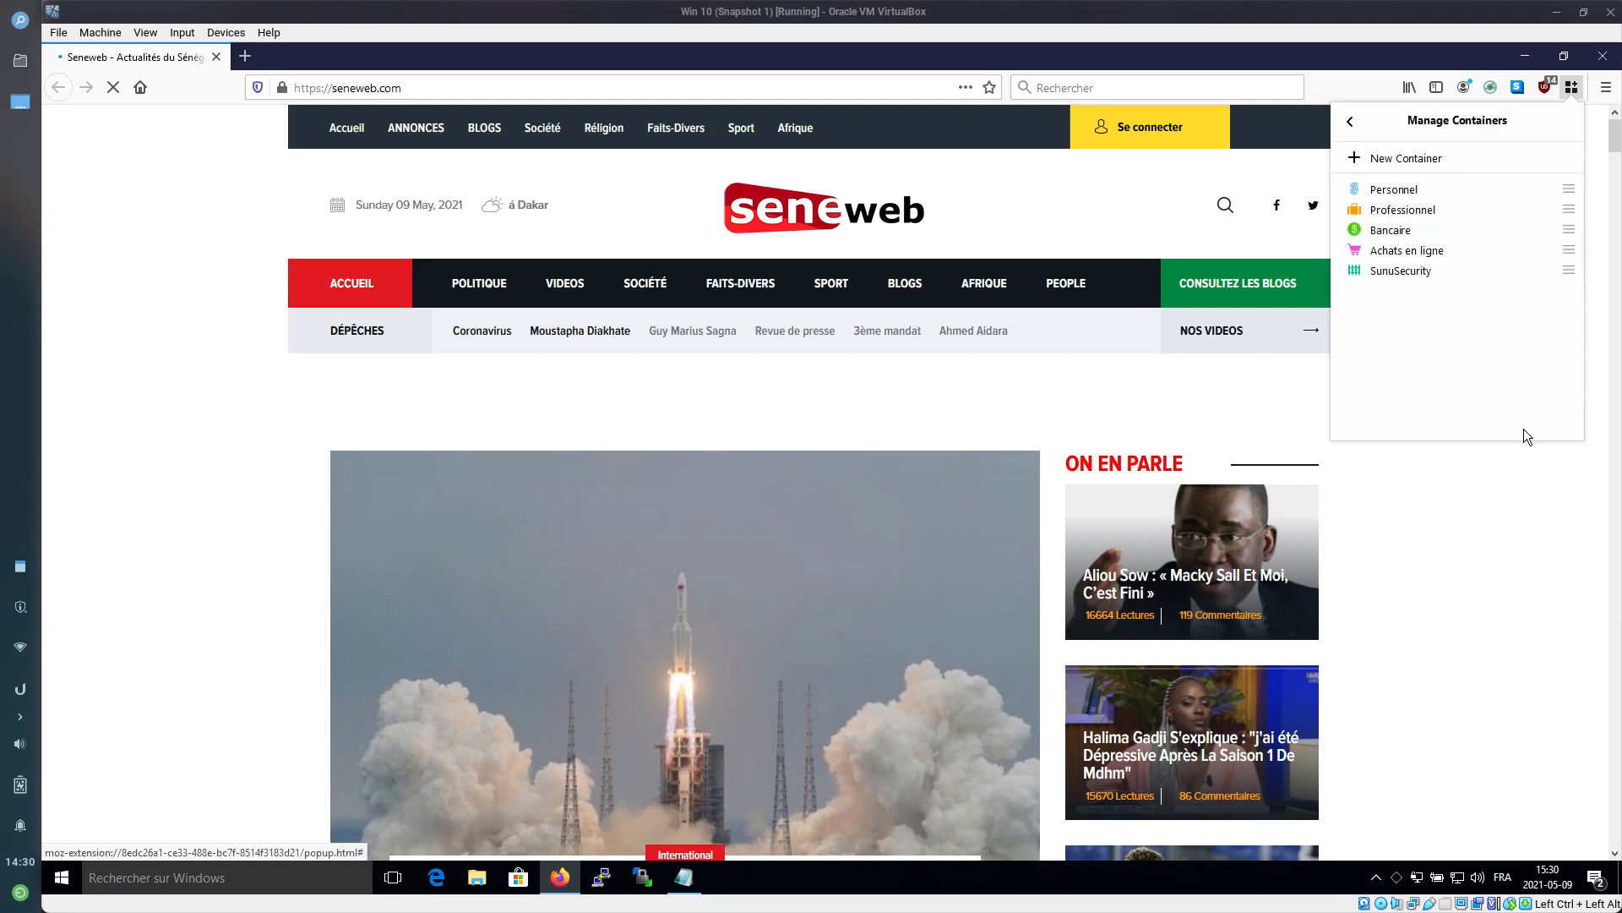
left_click(1420, 445)
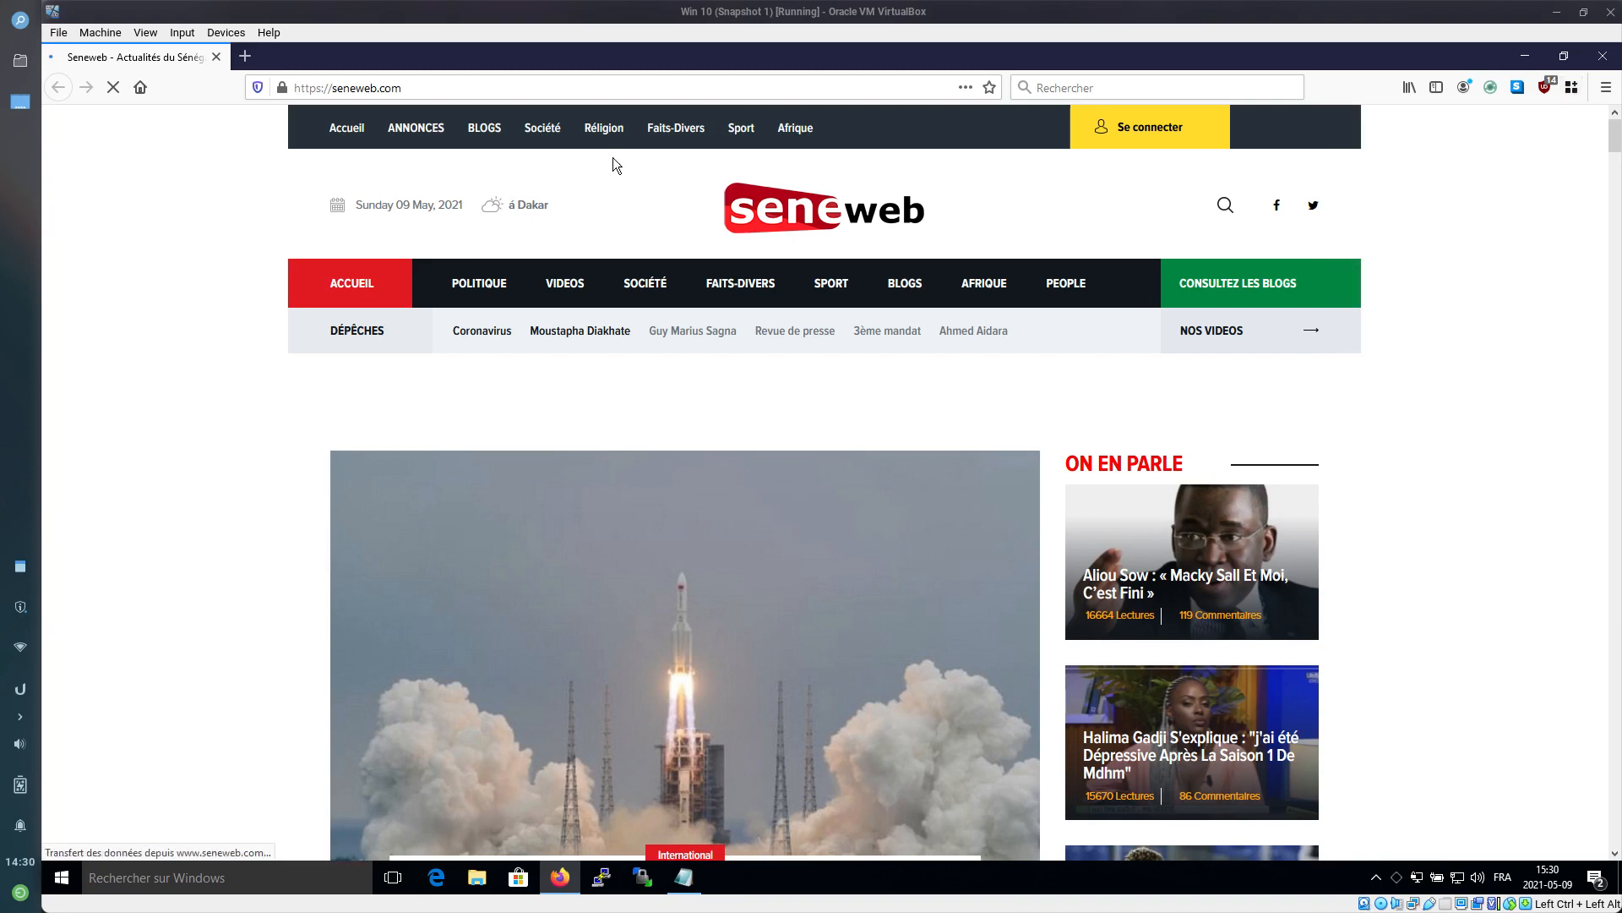
Reopen the Seneweb page in a SunuSecurity container tab and close the original tab
right_click(151, 56)
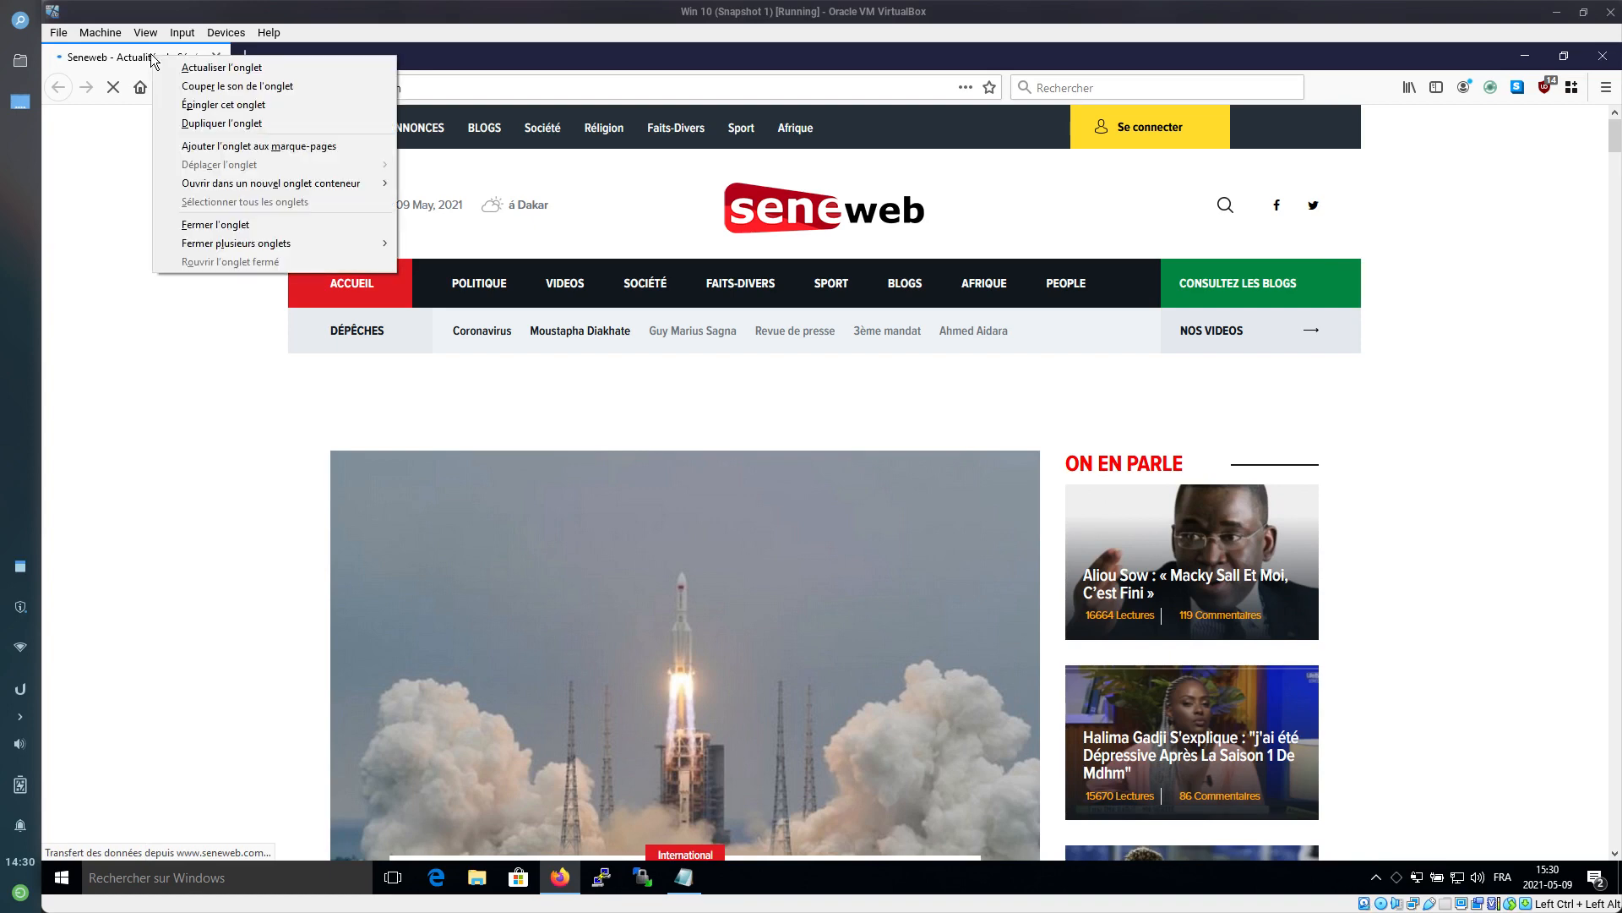
mouse_move(348, 185)
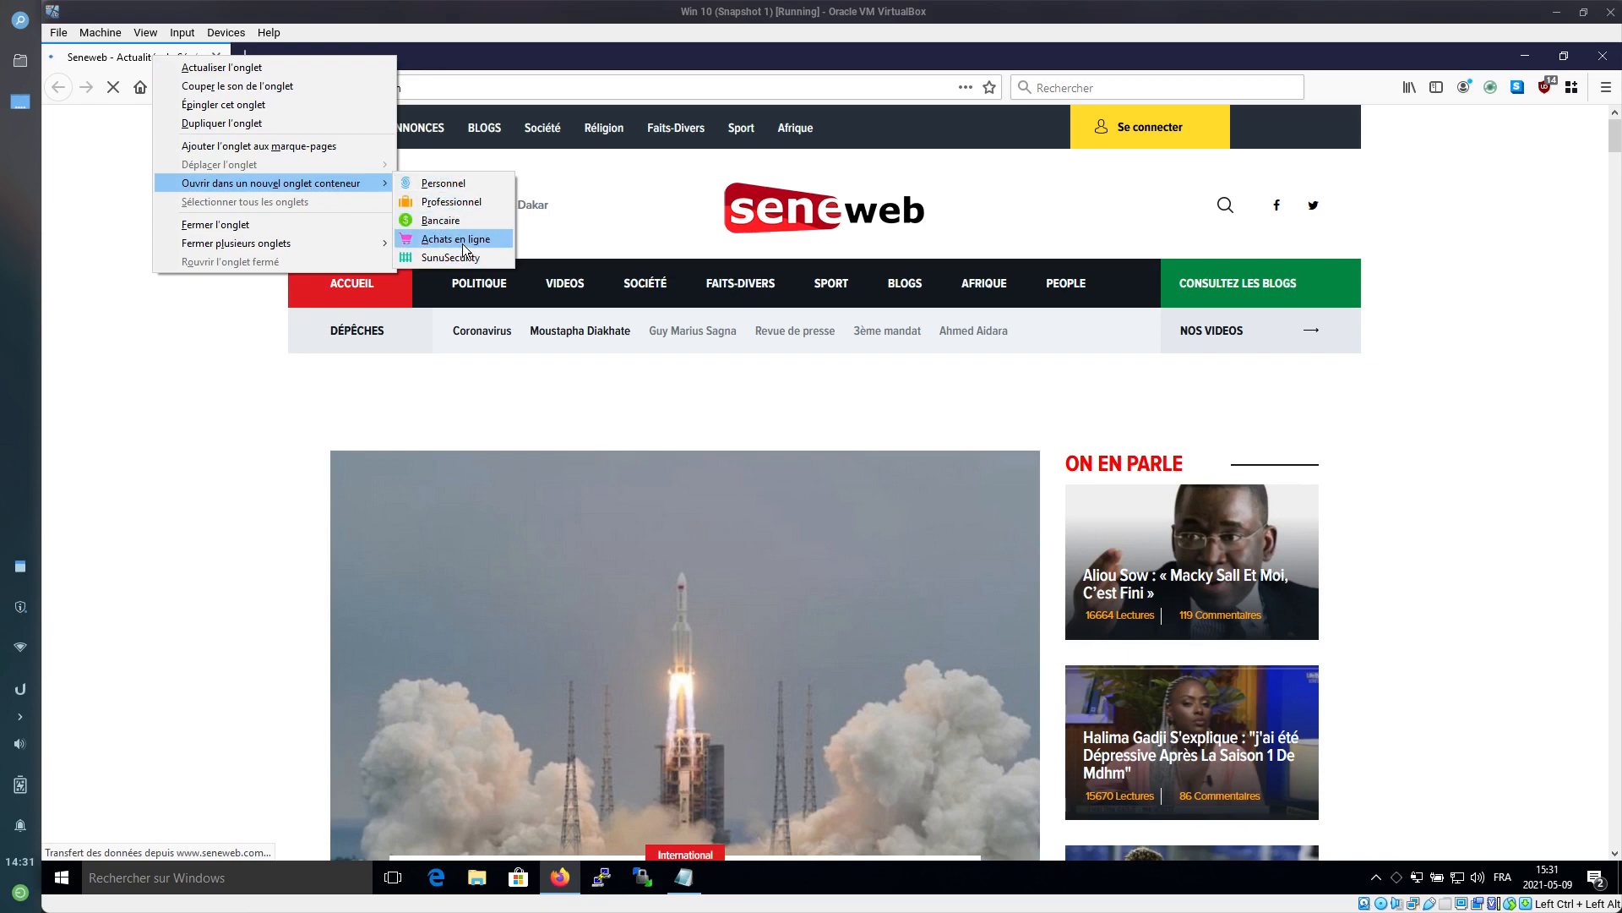
left_click(433, 261)
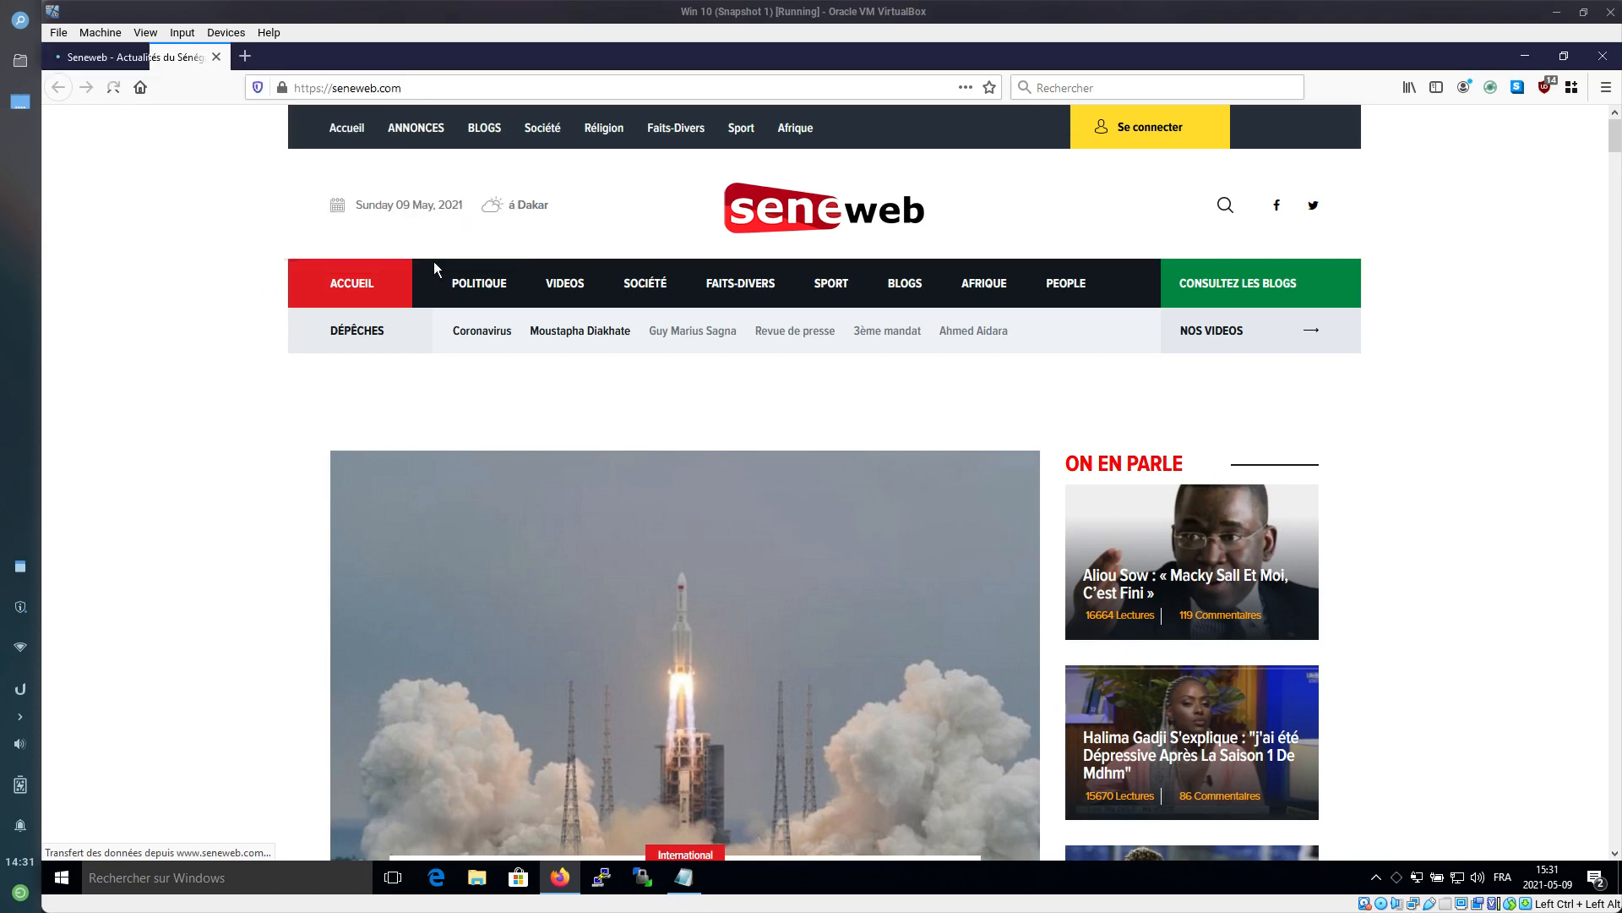
left_click(218, 58)
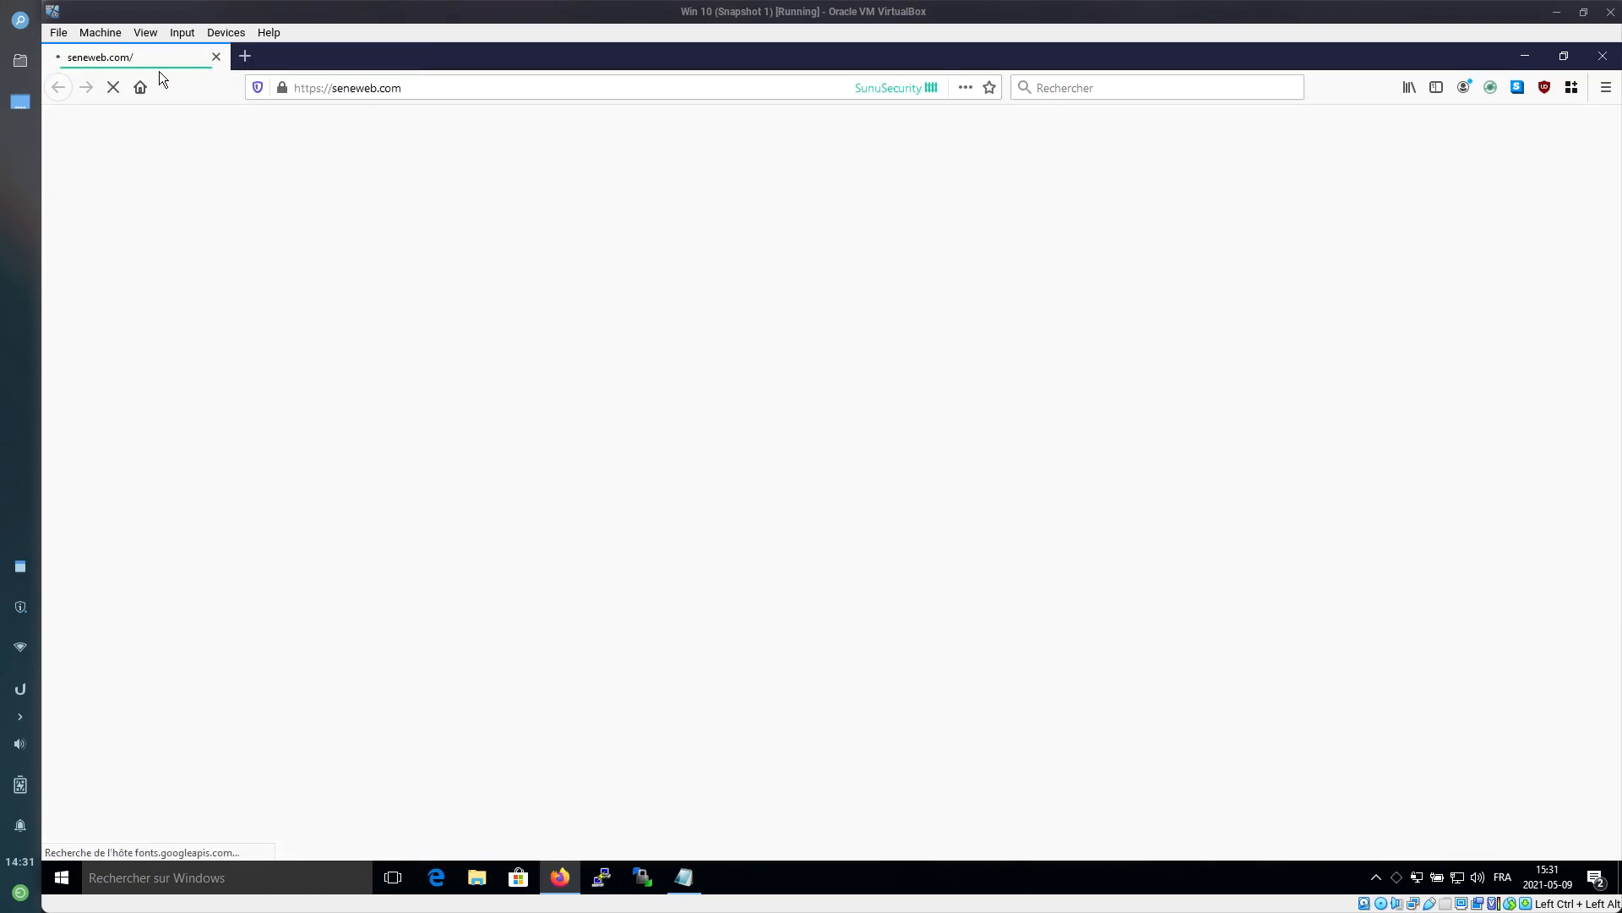
Load senego.com in a new tab without a container
left_click(245, 56)
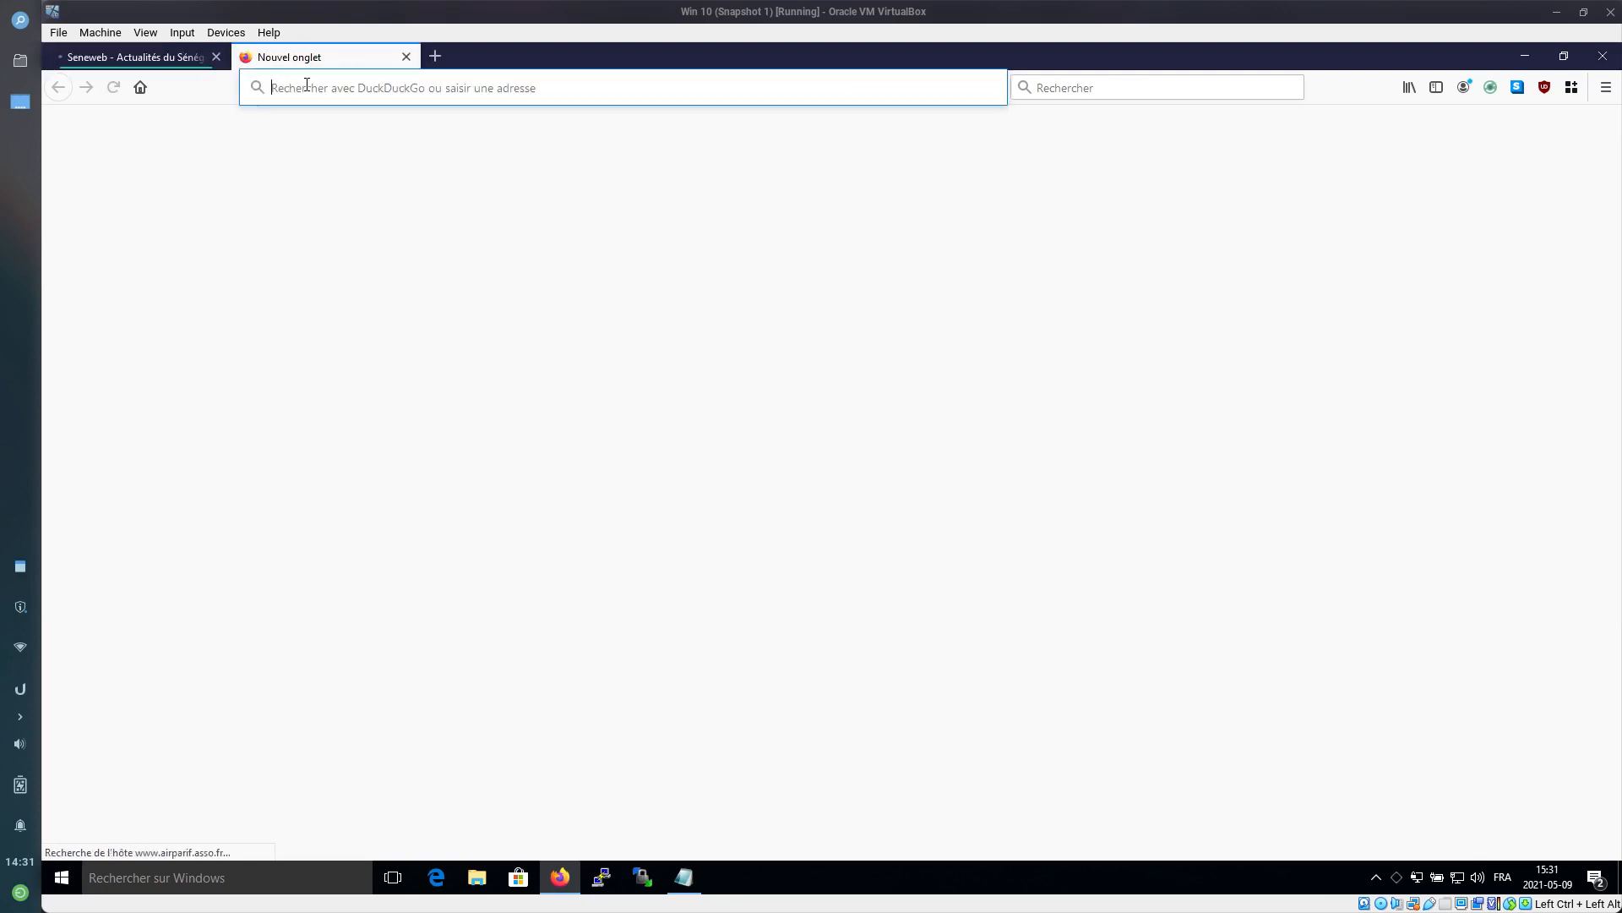
type("seneg")
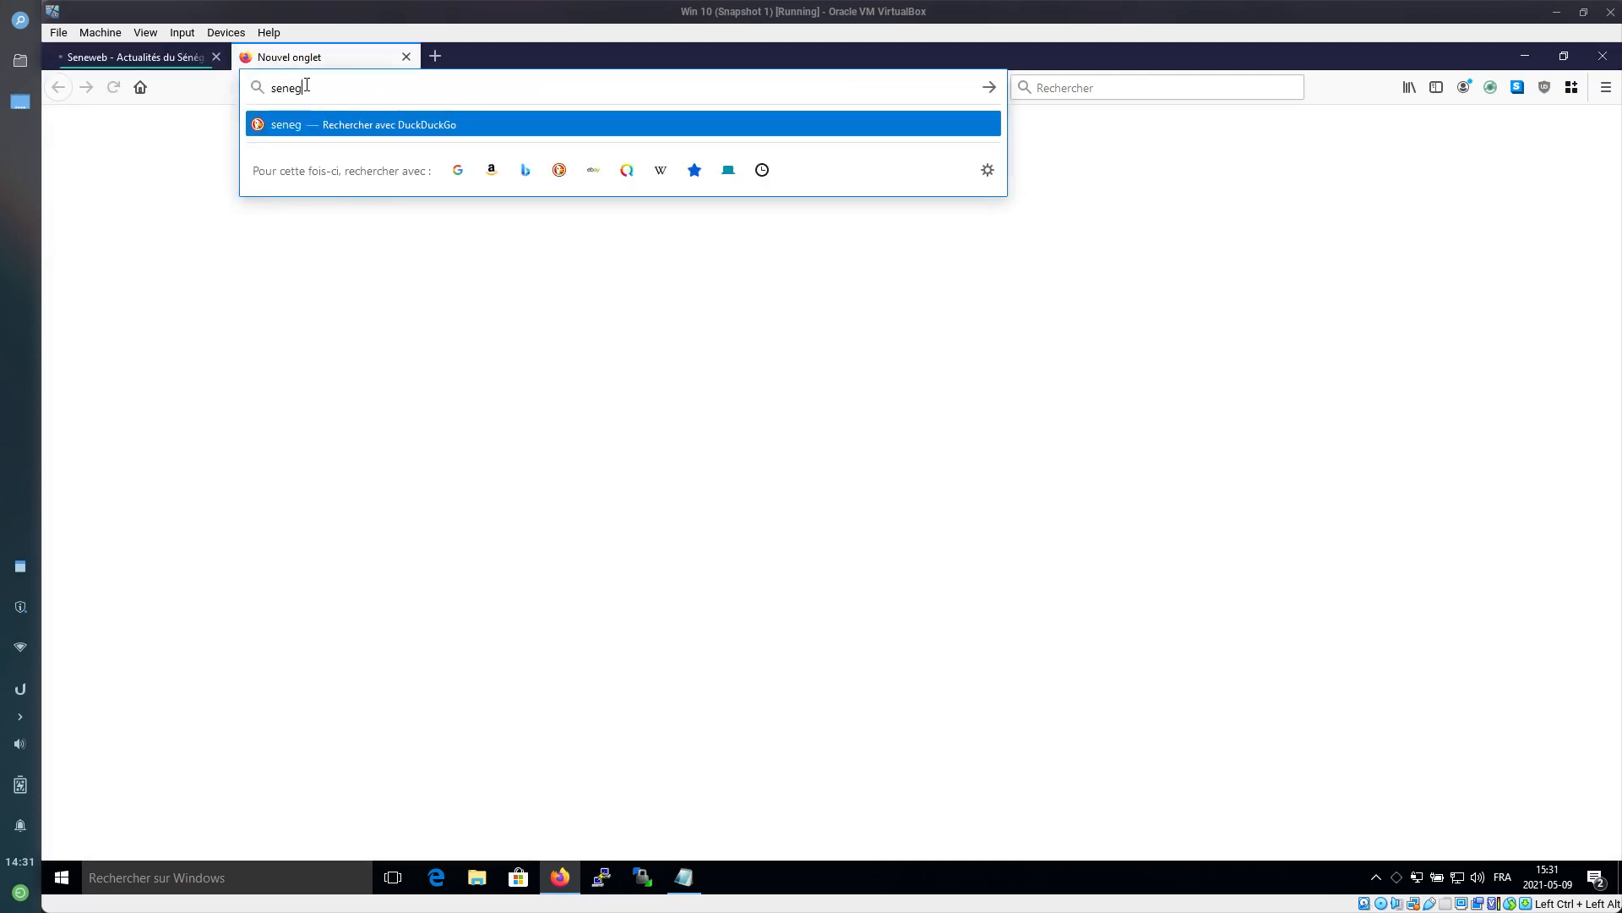
type("o.com")
key("Return")
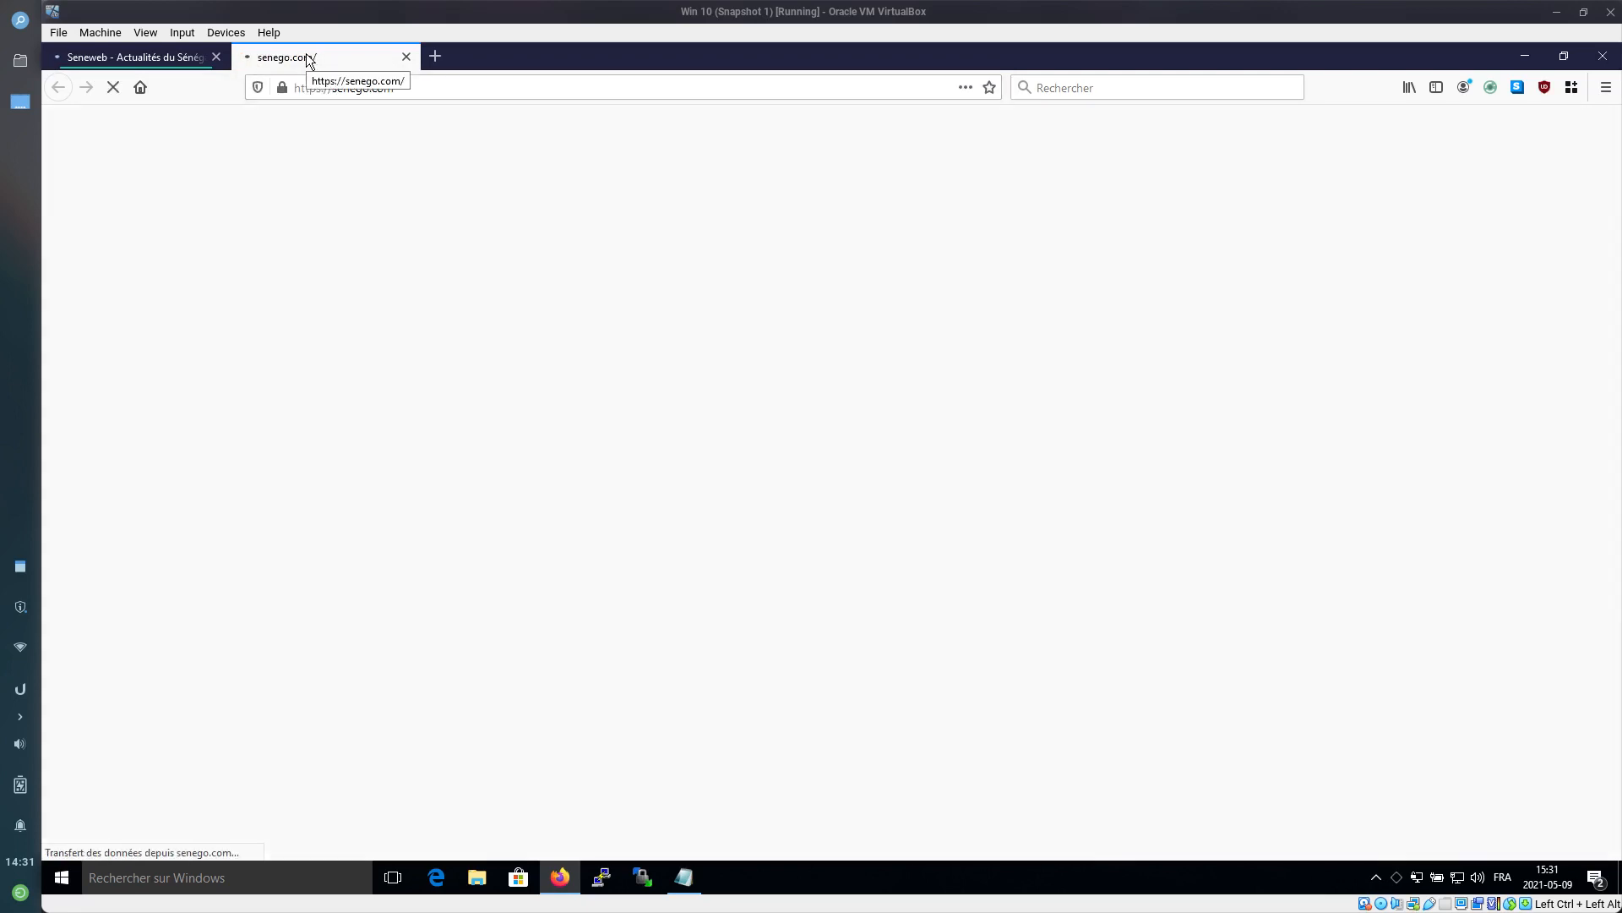
Reopen the senego.com page in a SunuSecurity container tab and close the original tab
right_click(307, 56)
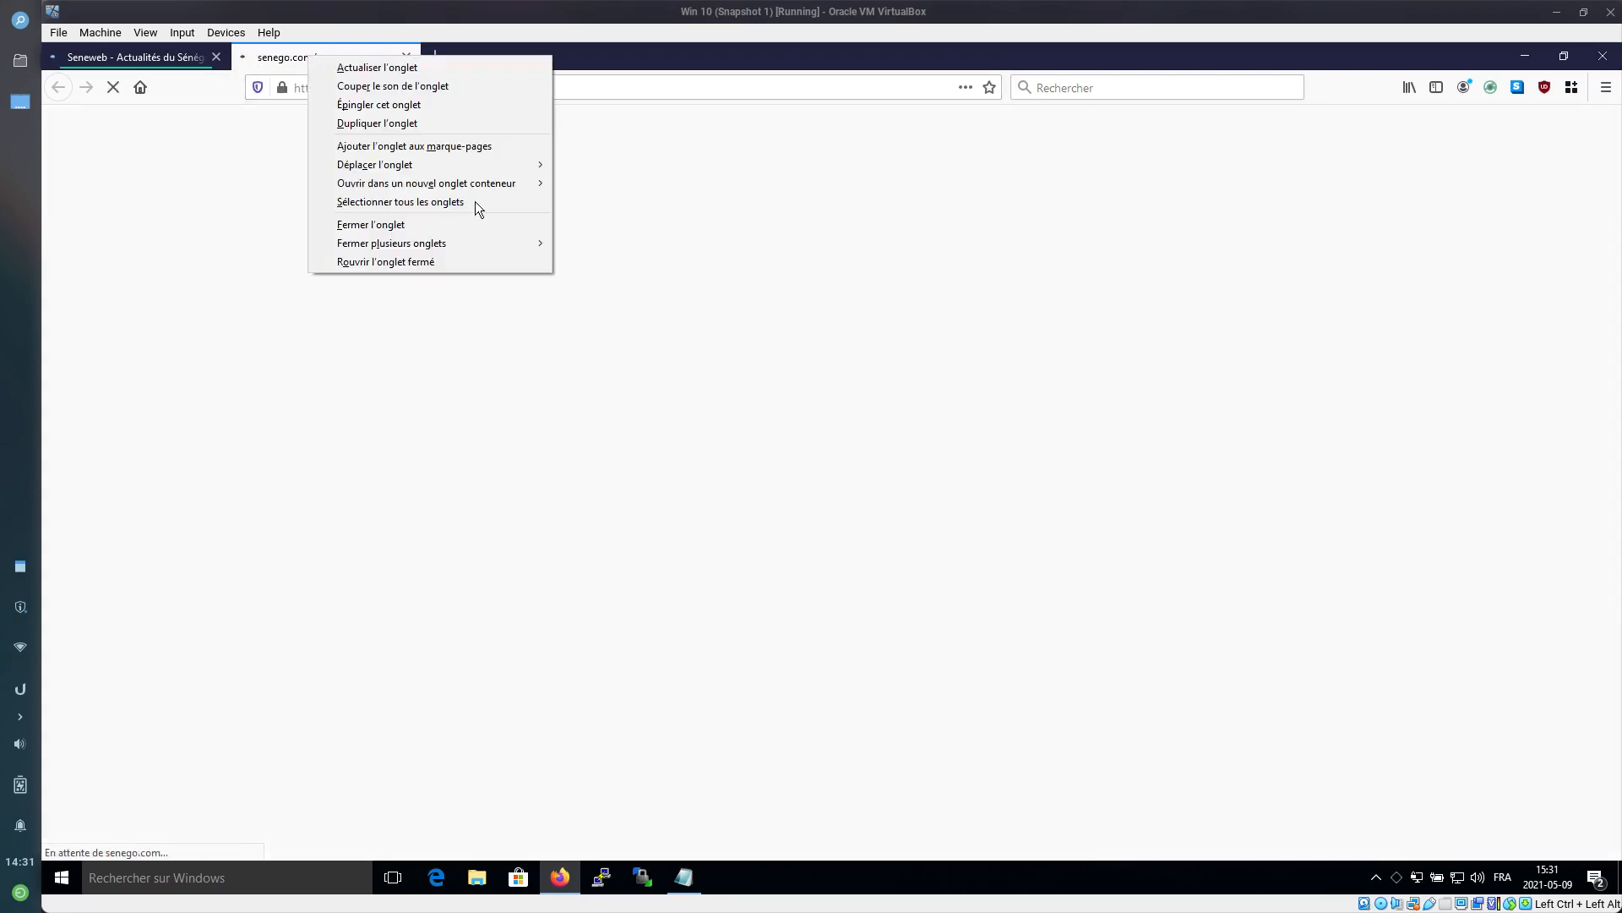
mouse_move(494, 180)
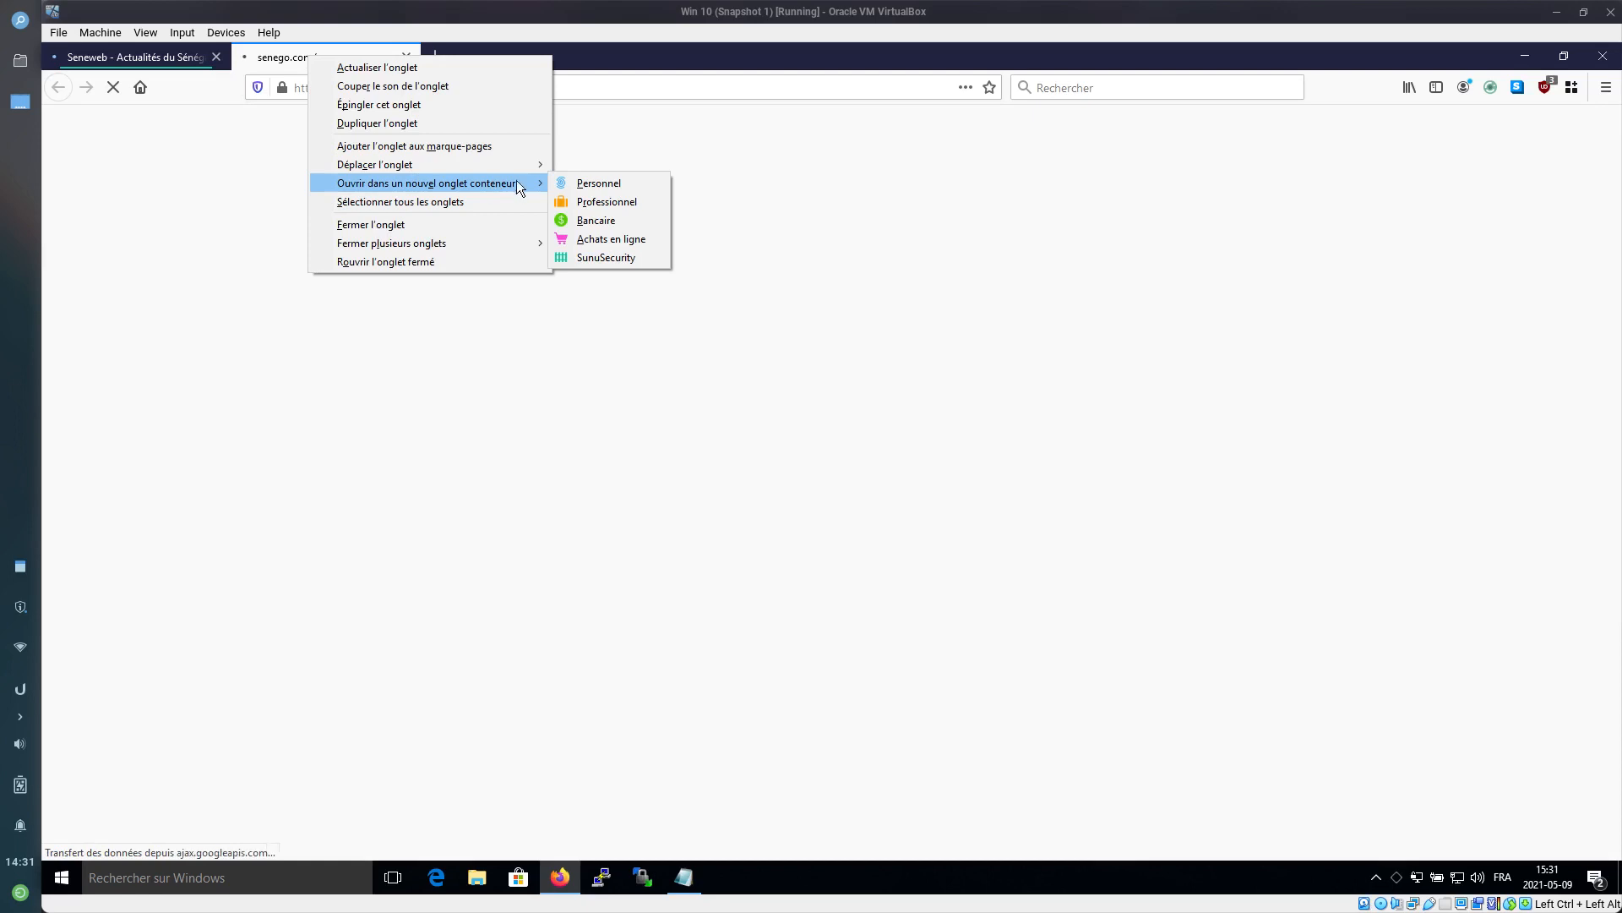
left_click(606, 259)
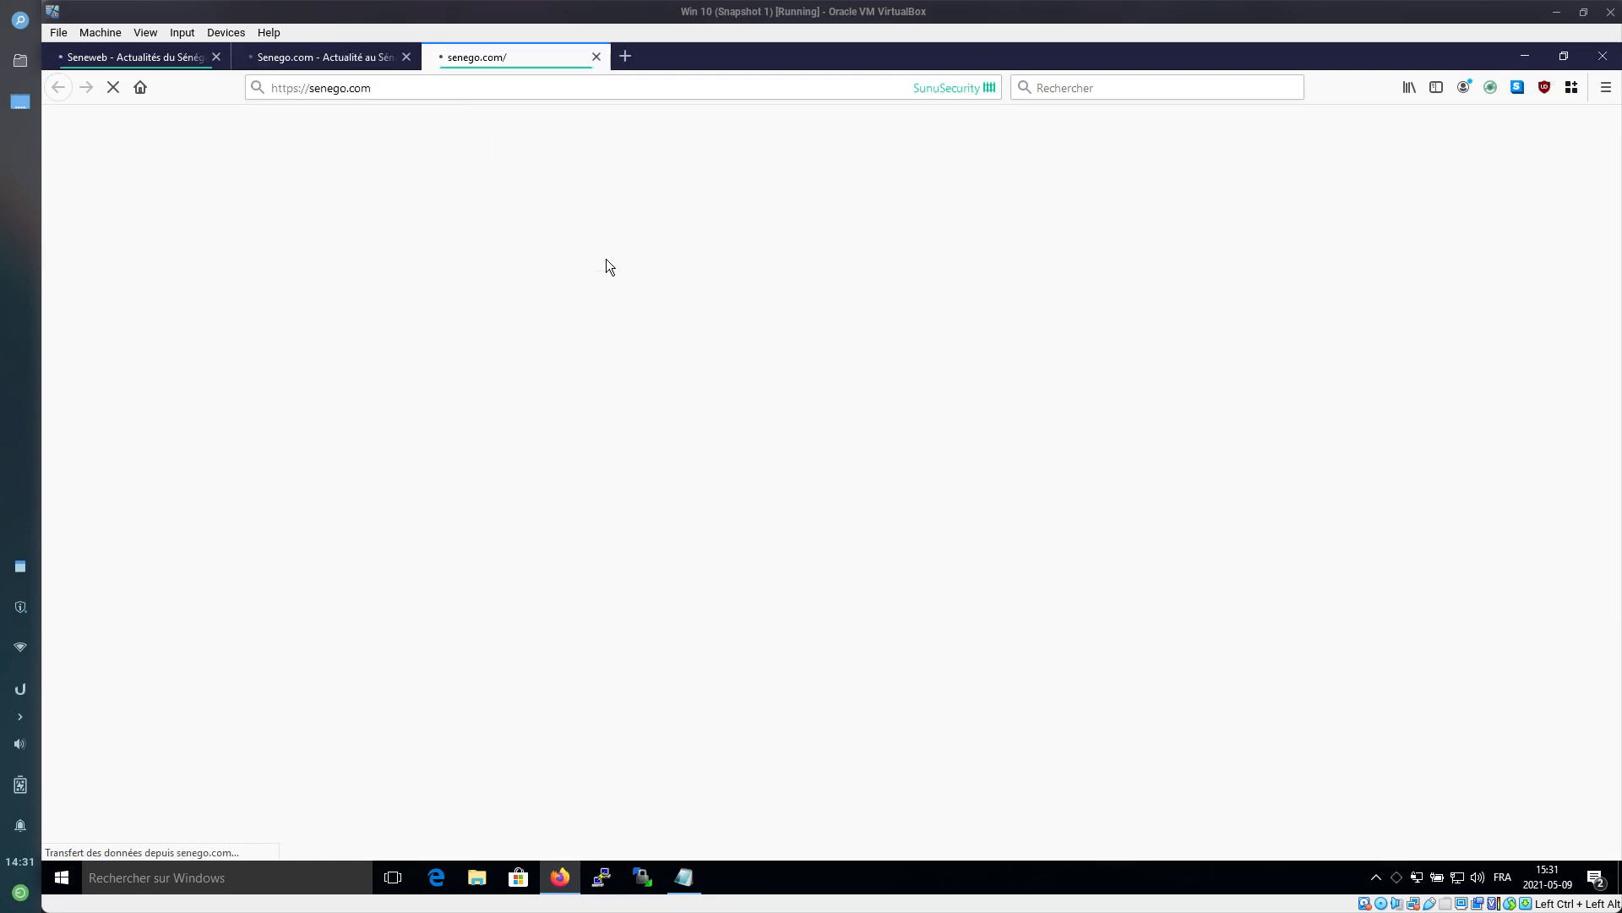
left_click(407, 57)
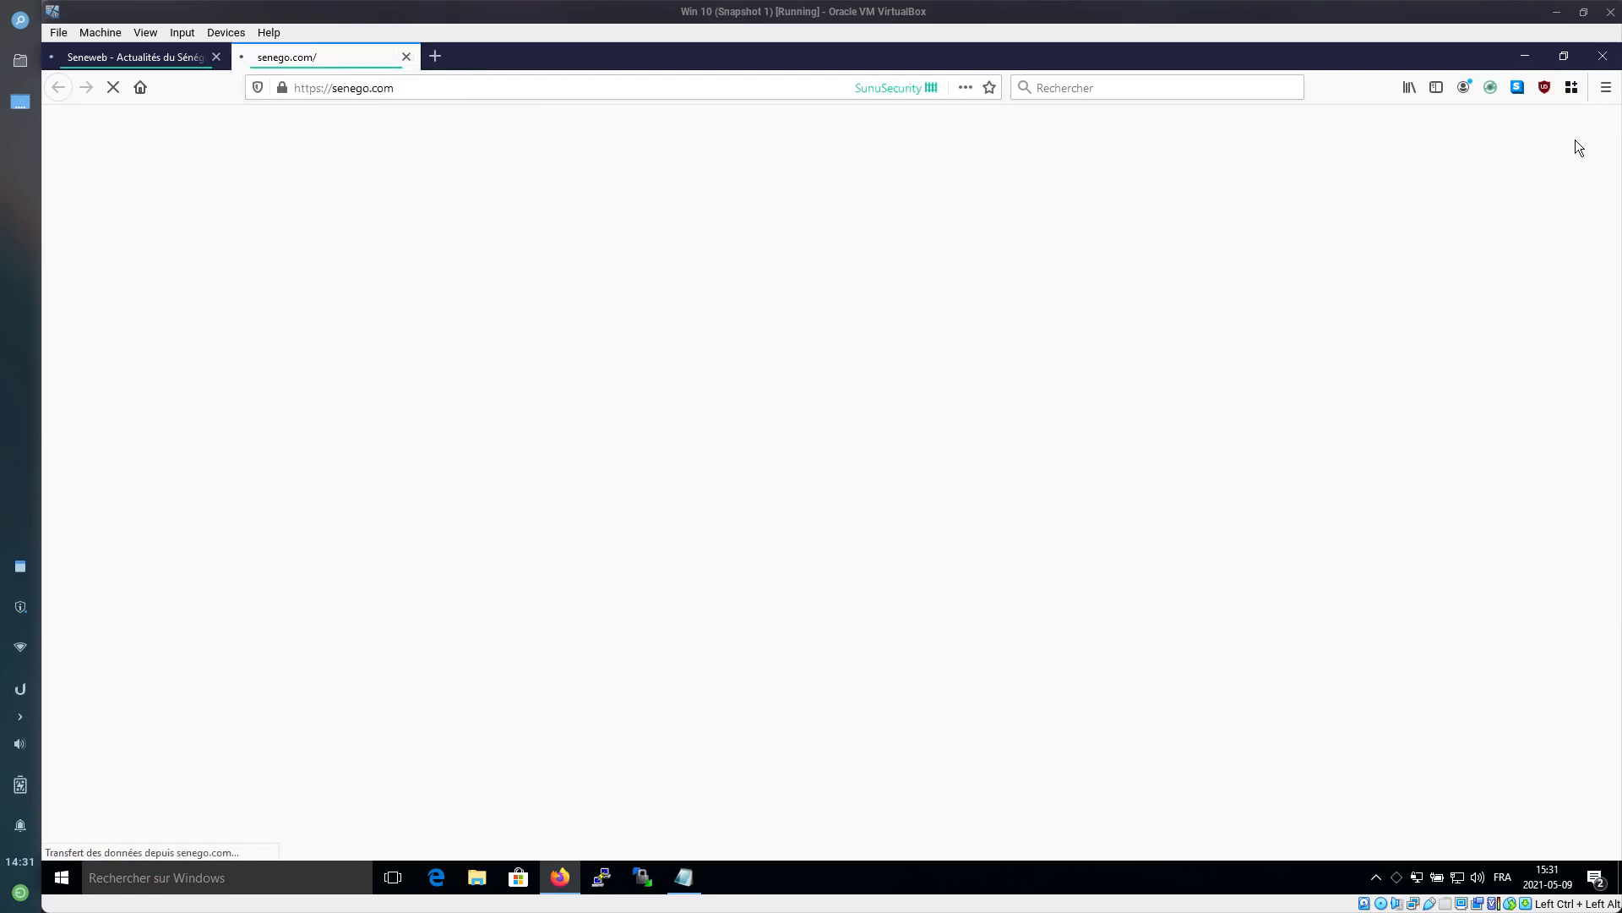
Open a new tab in the Personnel container and load youtube.com/sunusecurity/videos in it
left_click(1573, 93)
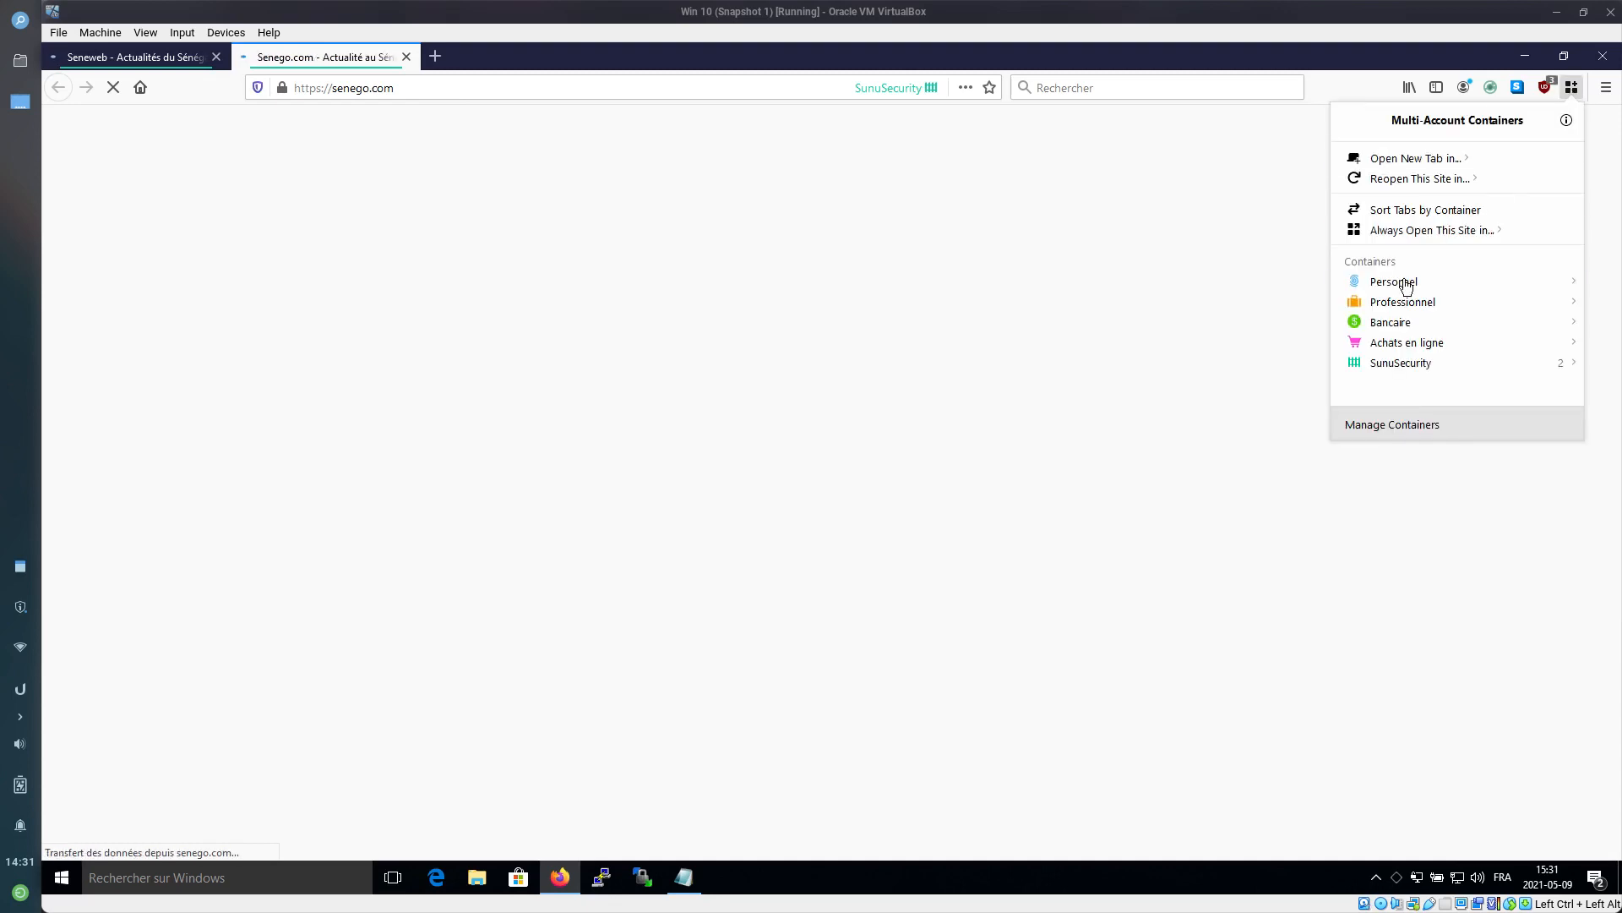
left_click(1406, 282)
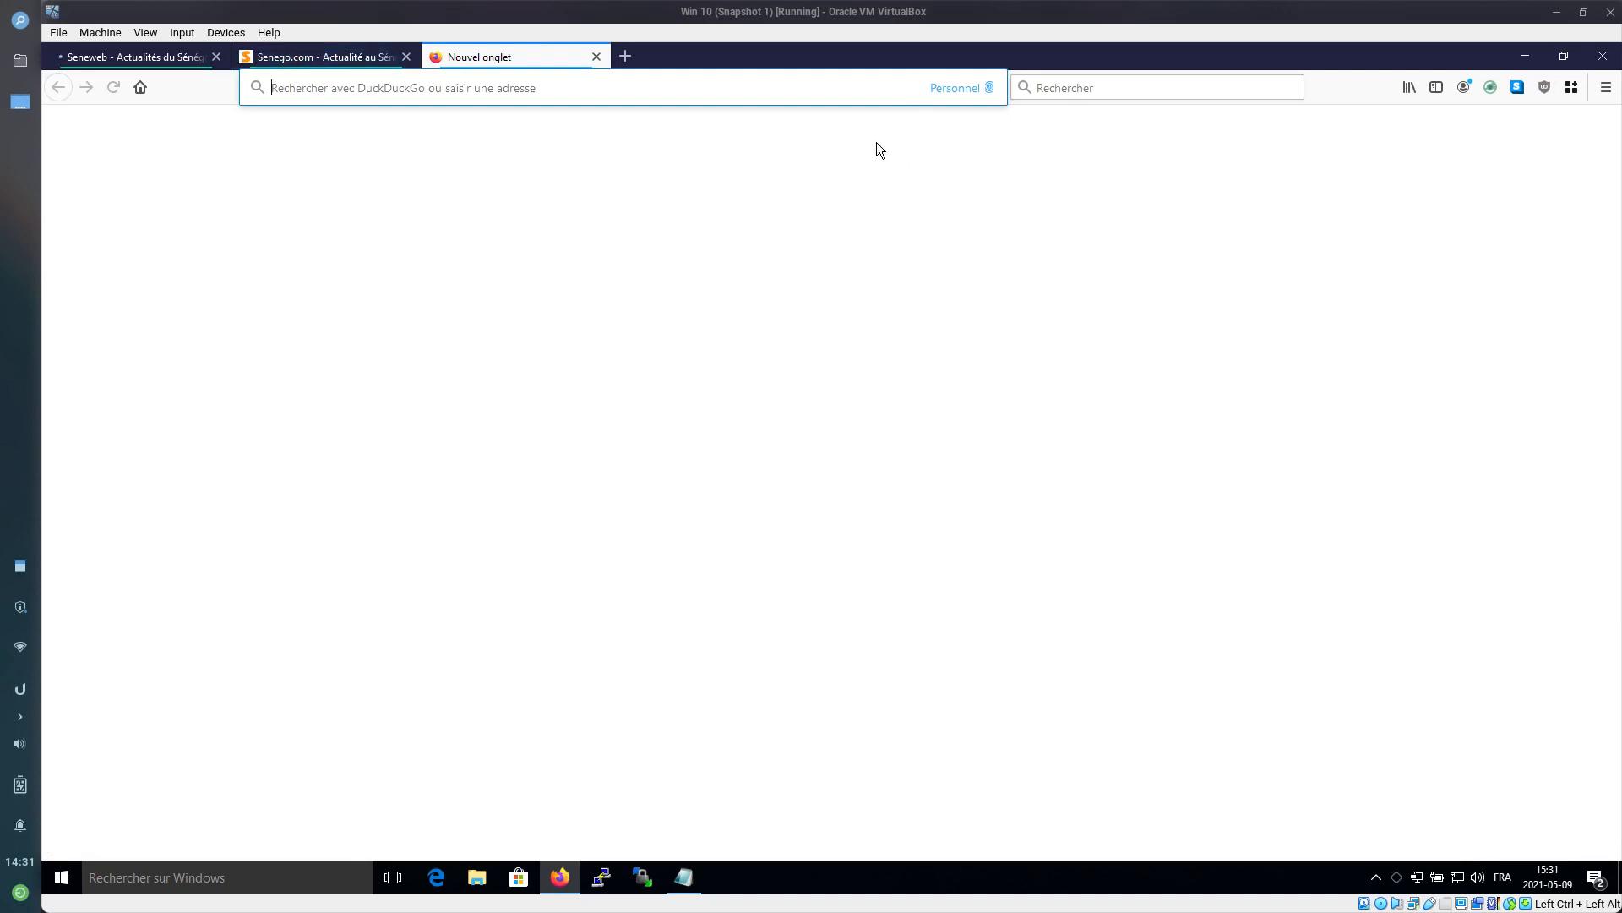
type("youtu")
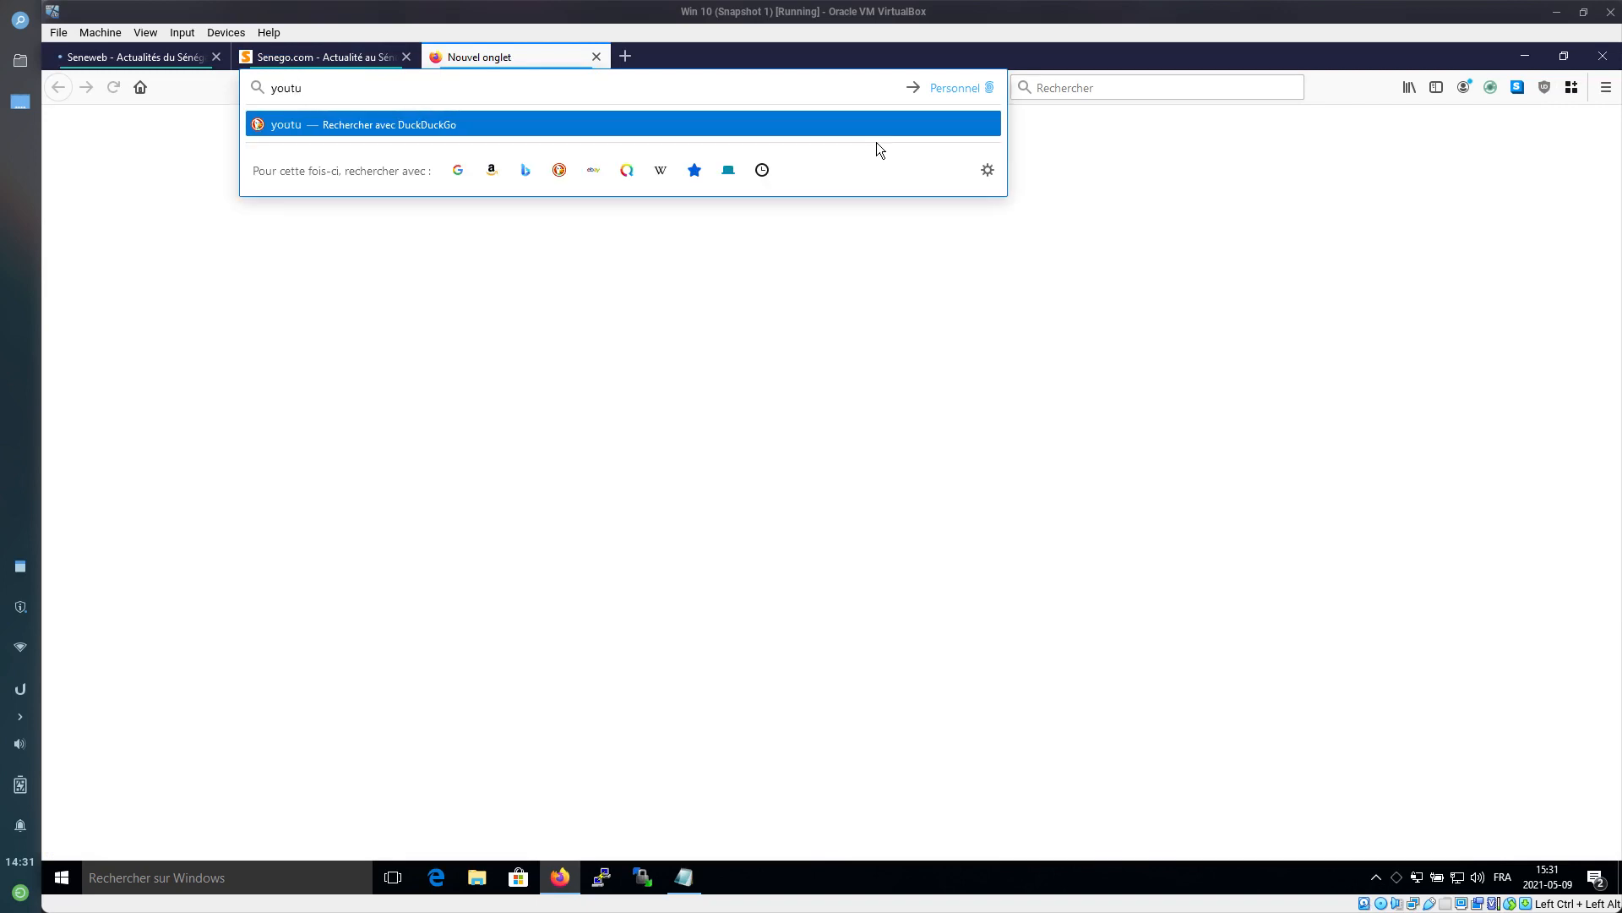
type("be.com/su")
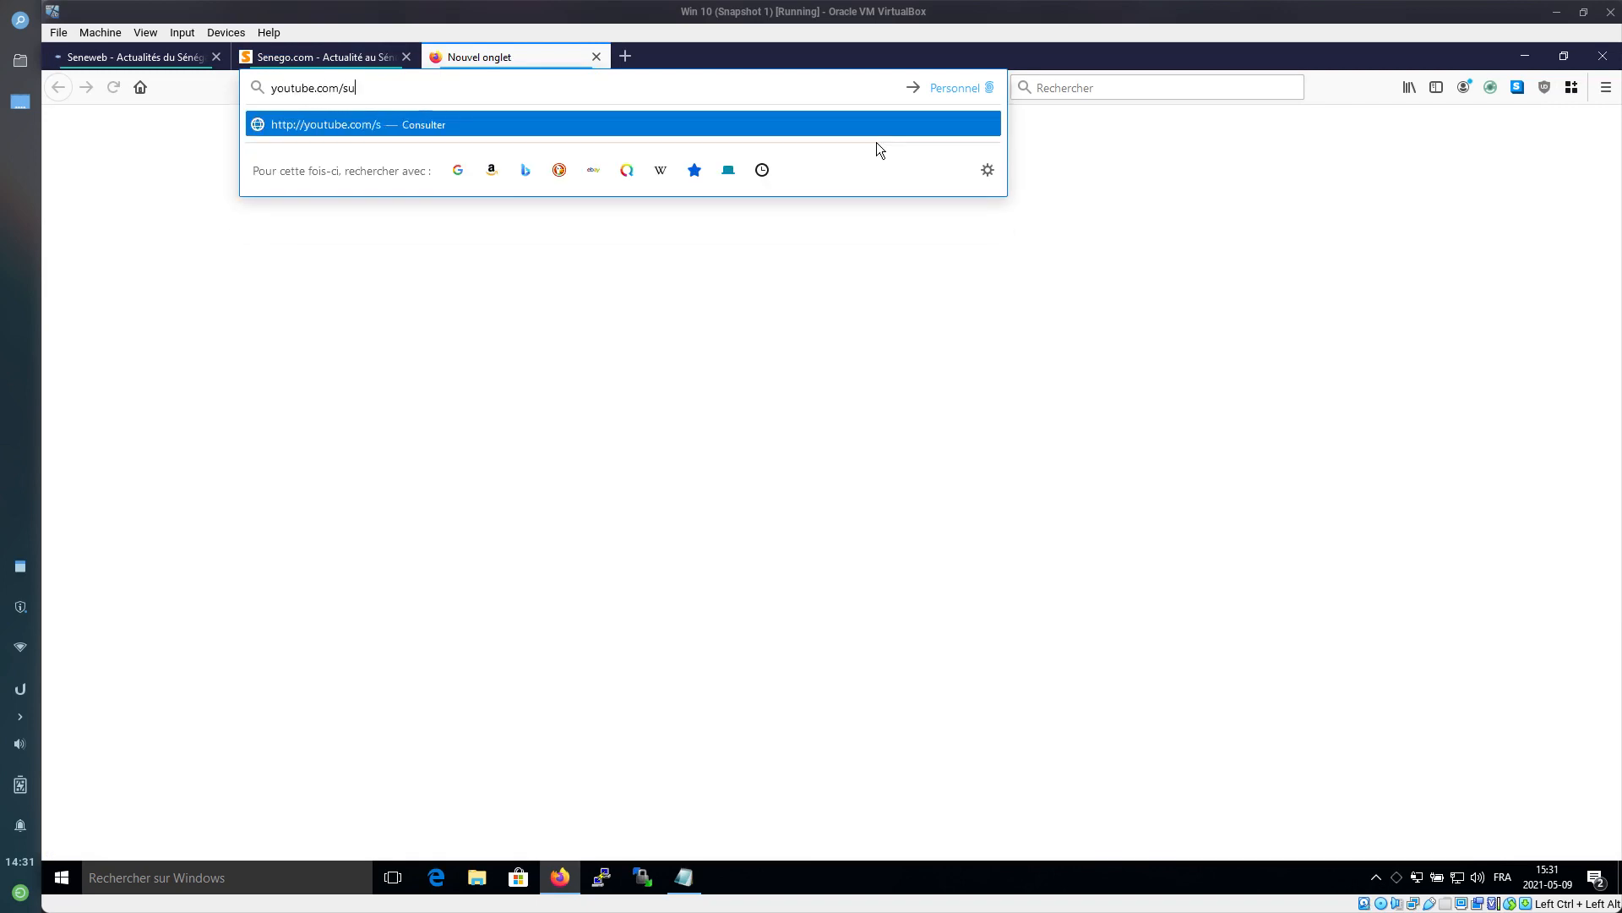
type("nusecurity/videos")
key("Return")
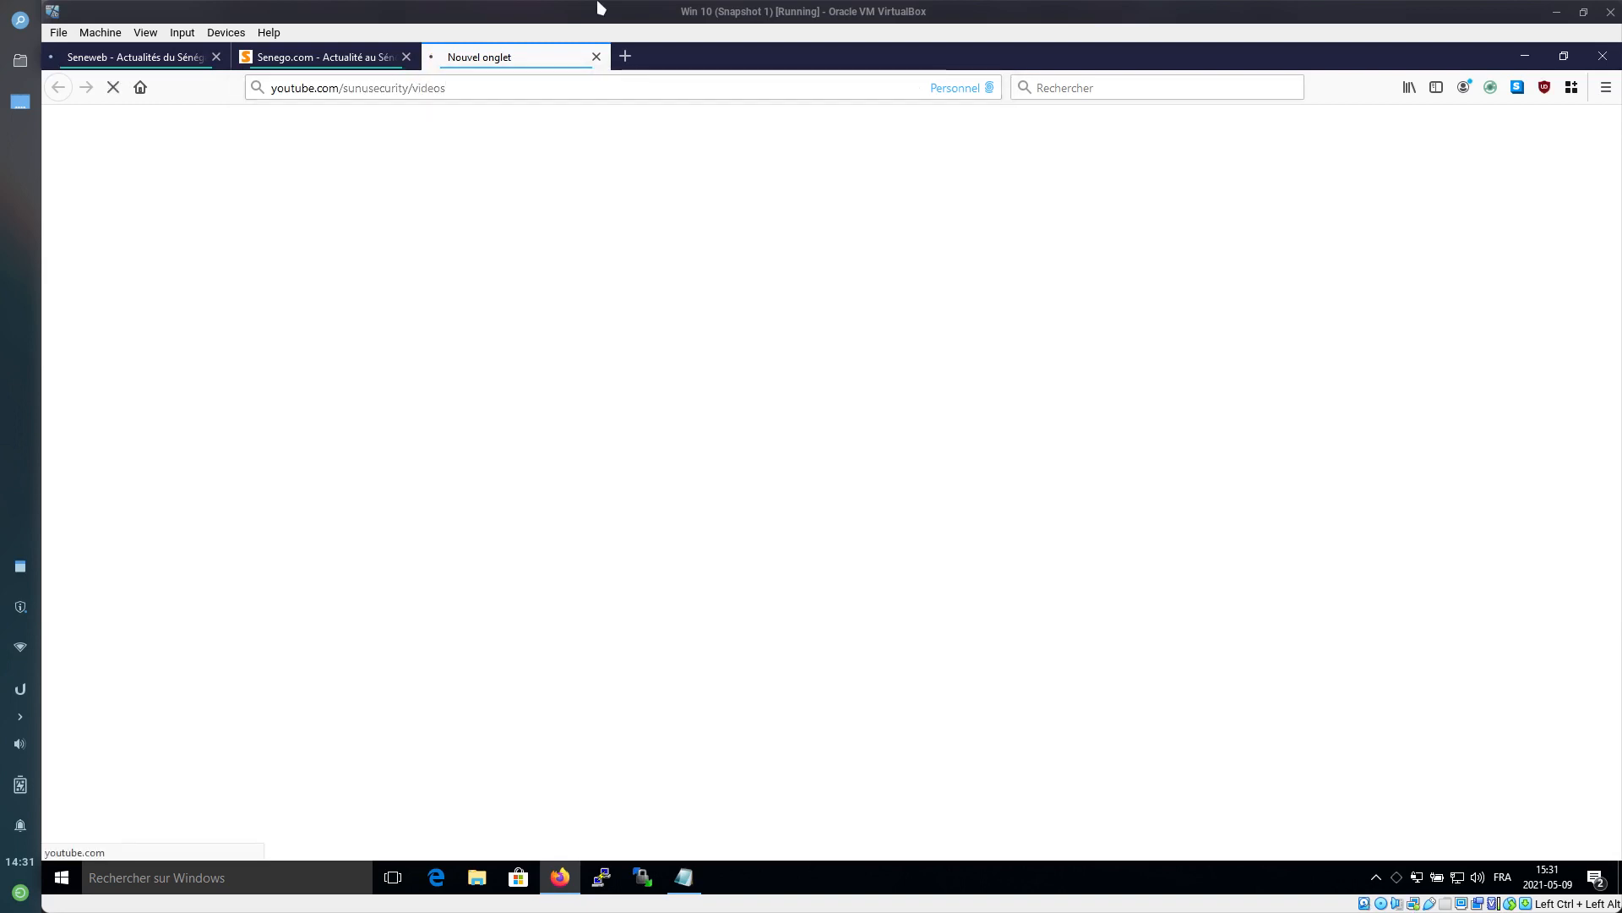
Open another new tab in the Personnel container and load twitter.com/sunusecurity in it
left_click(626, 55)
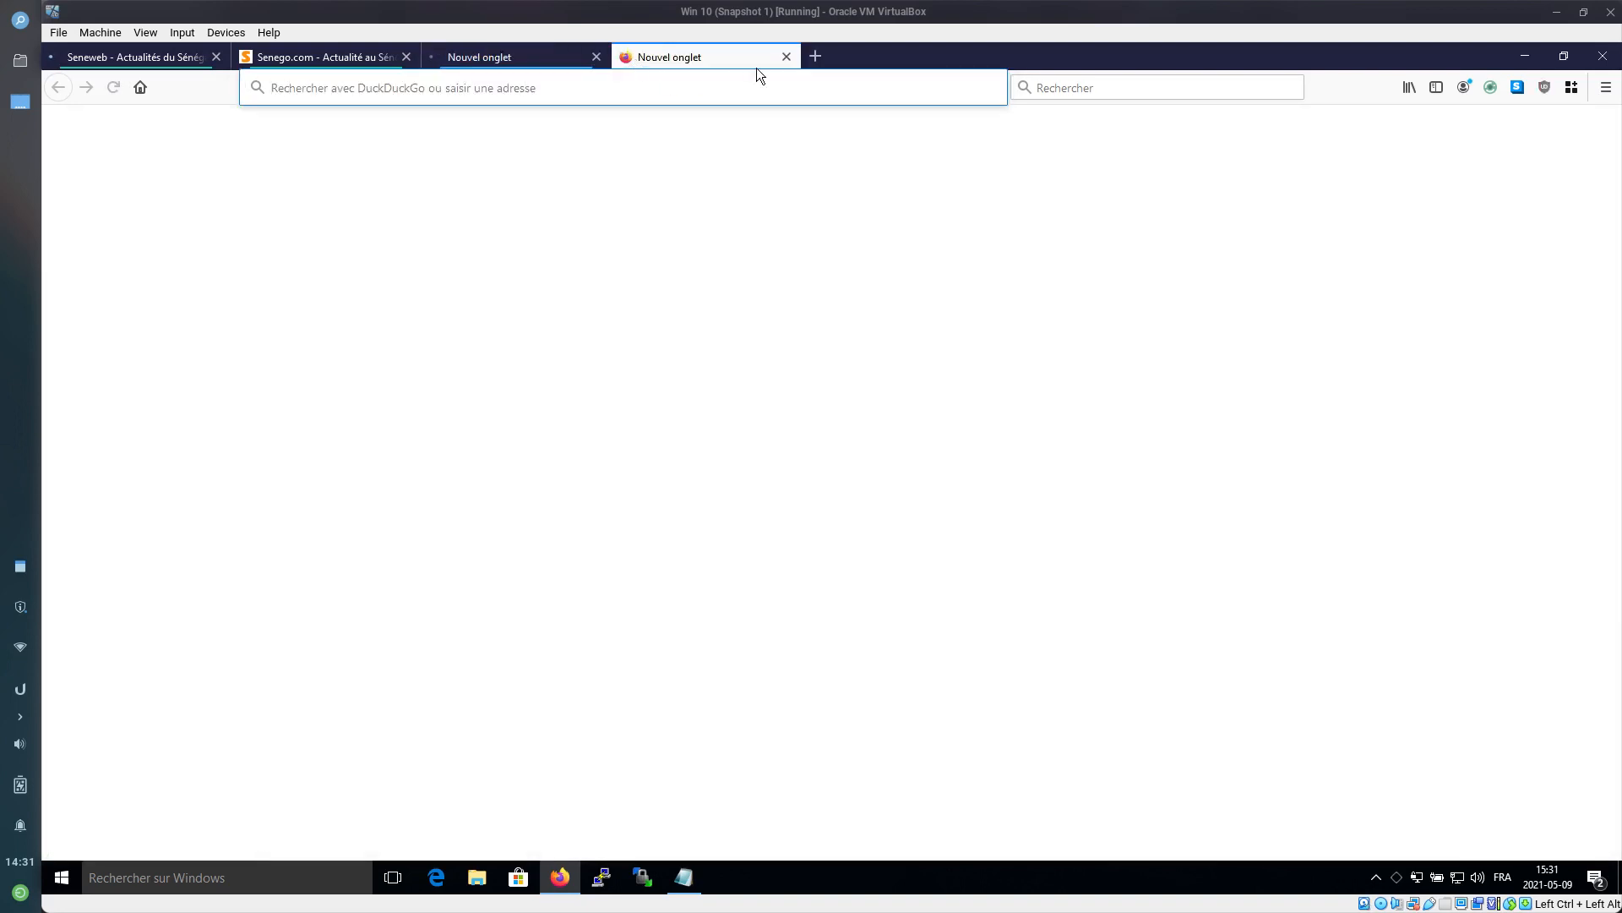
left_click(791, 58)
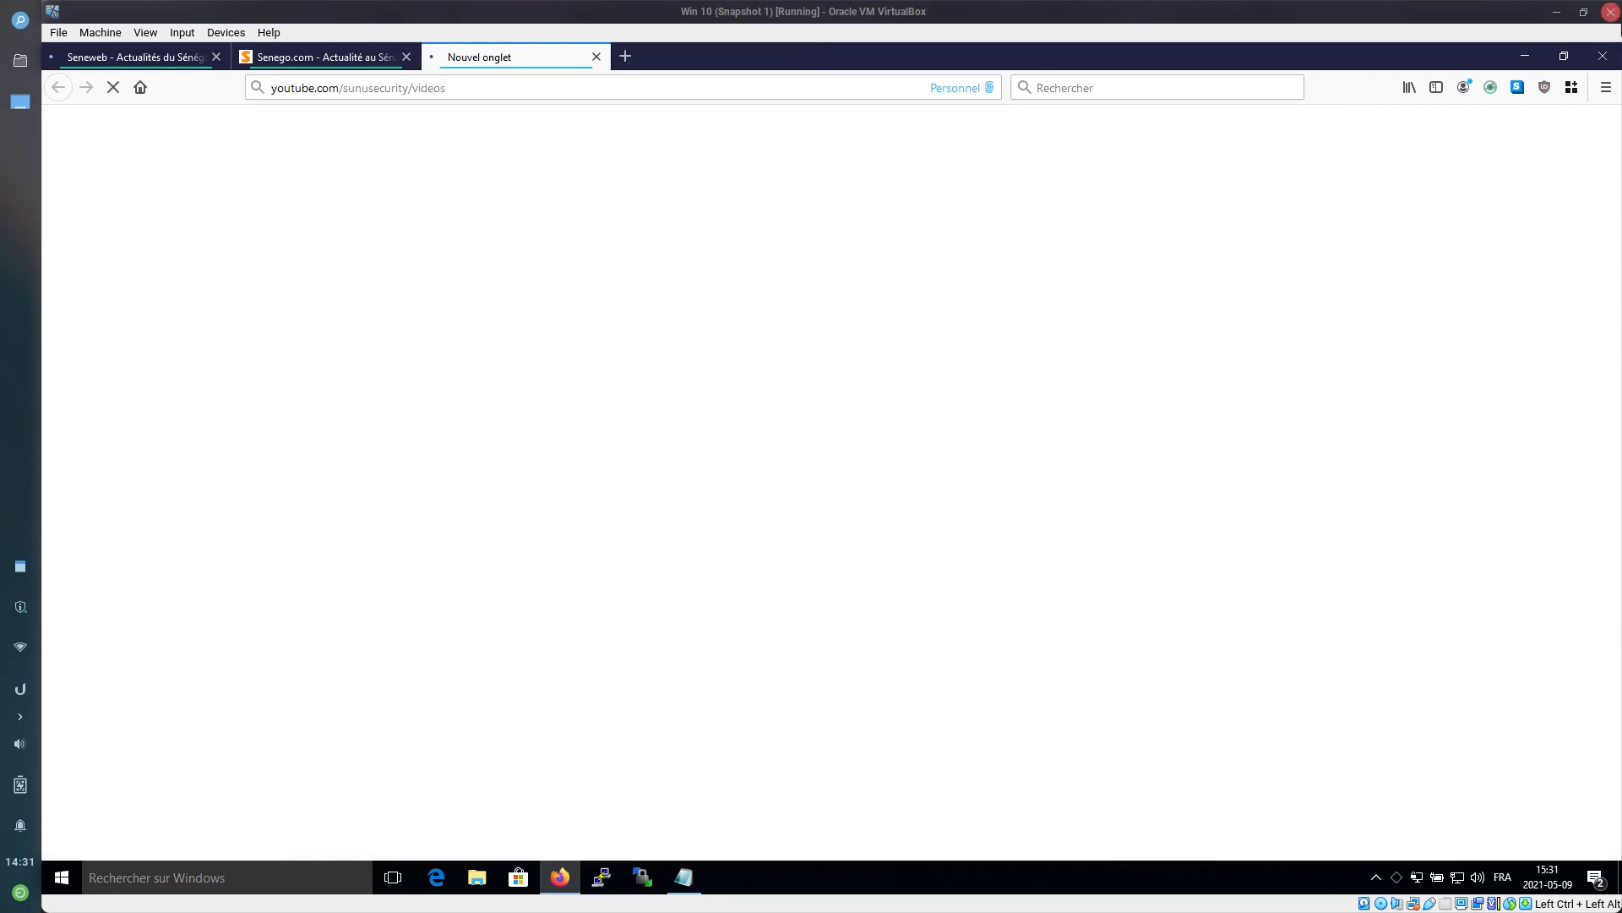
left_click(1568, 88)
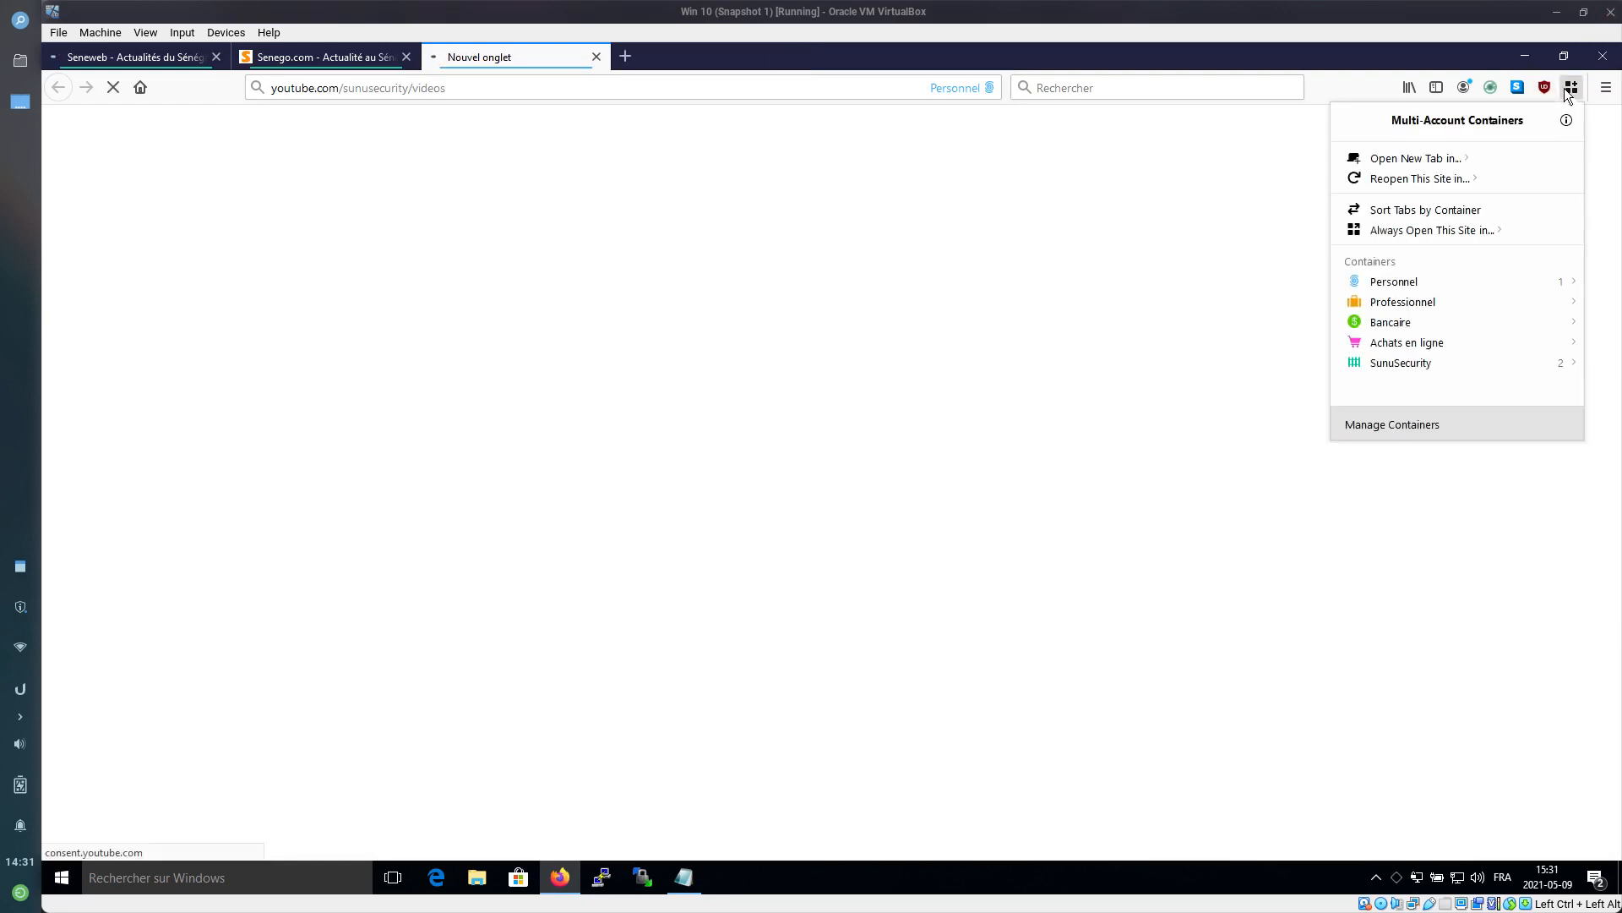
left_click(1407, 281)
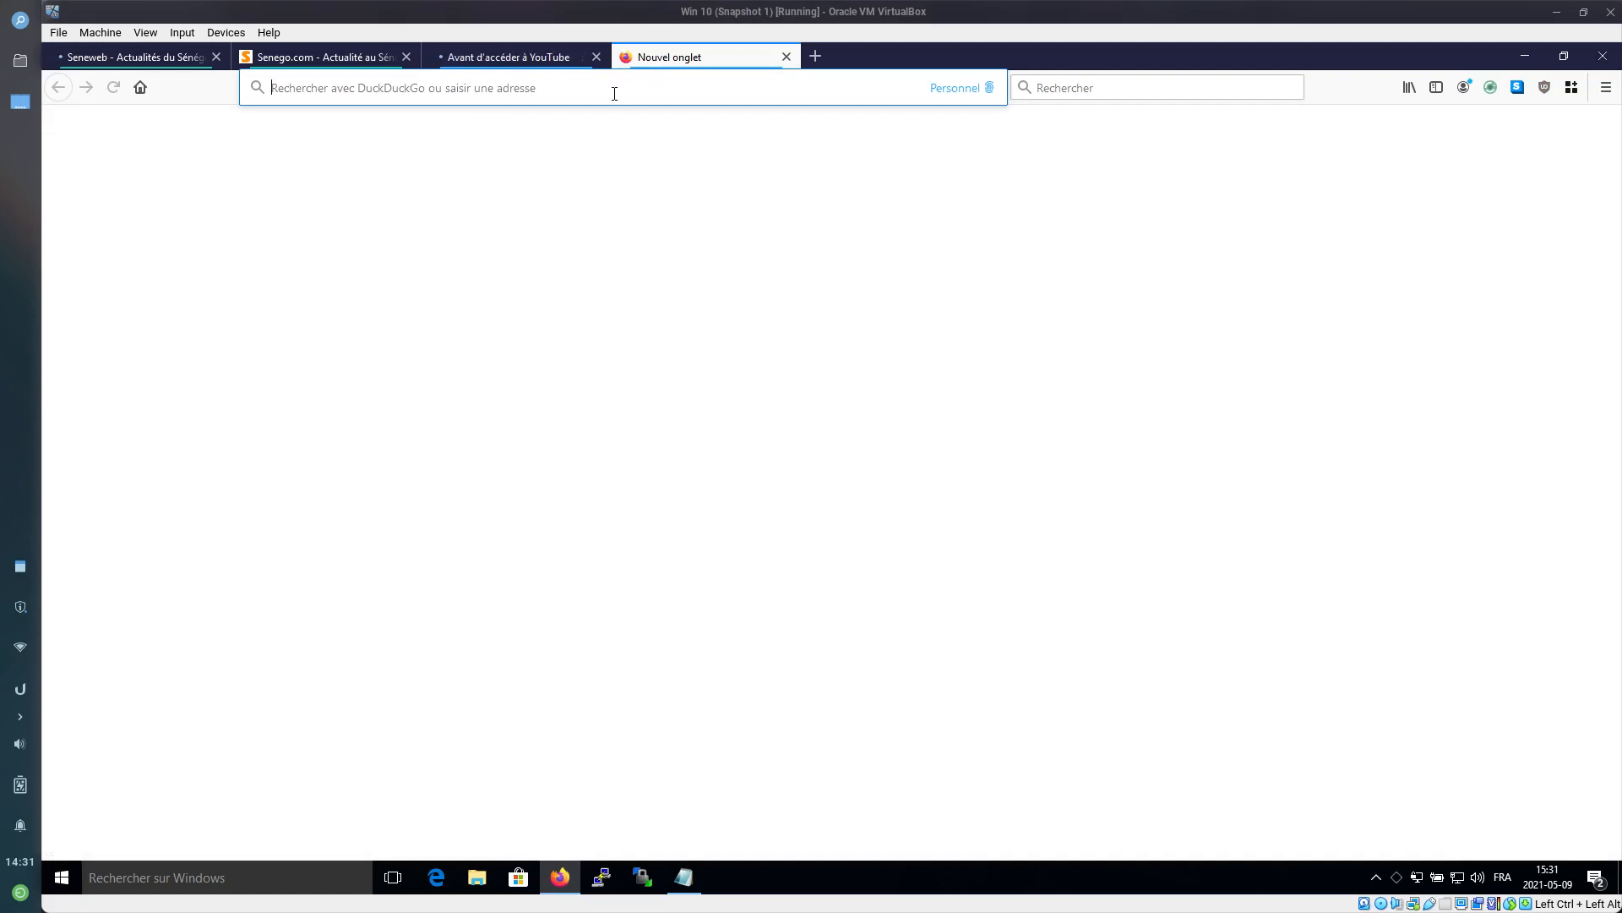
type("t")
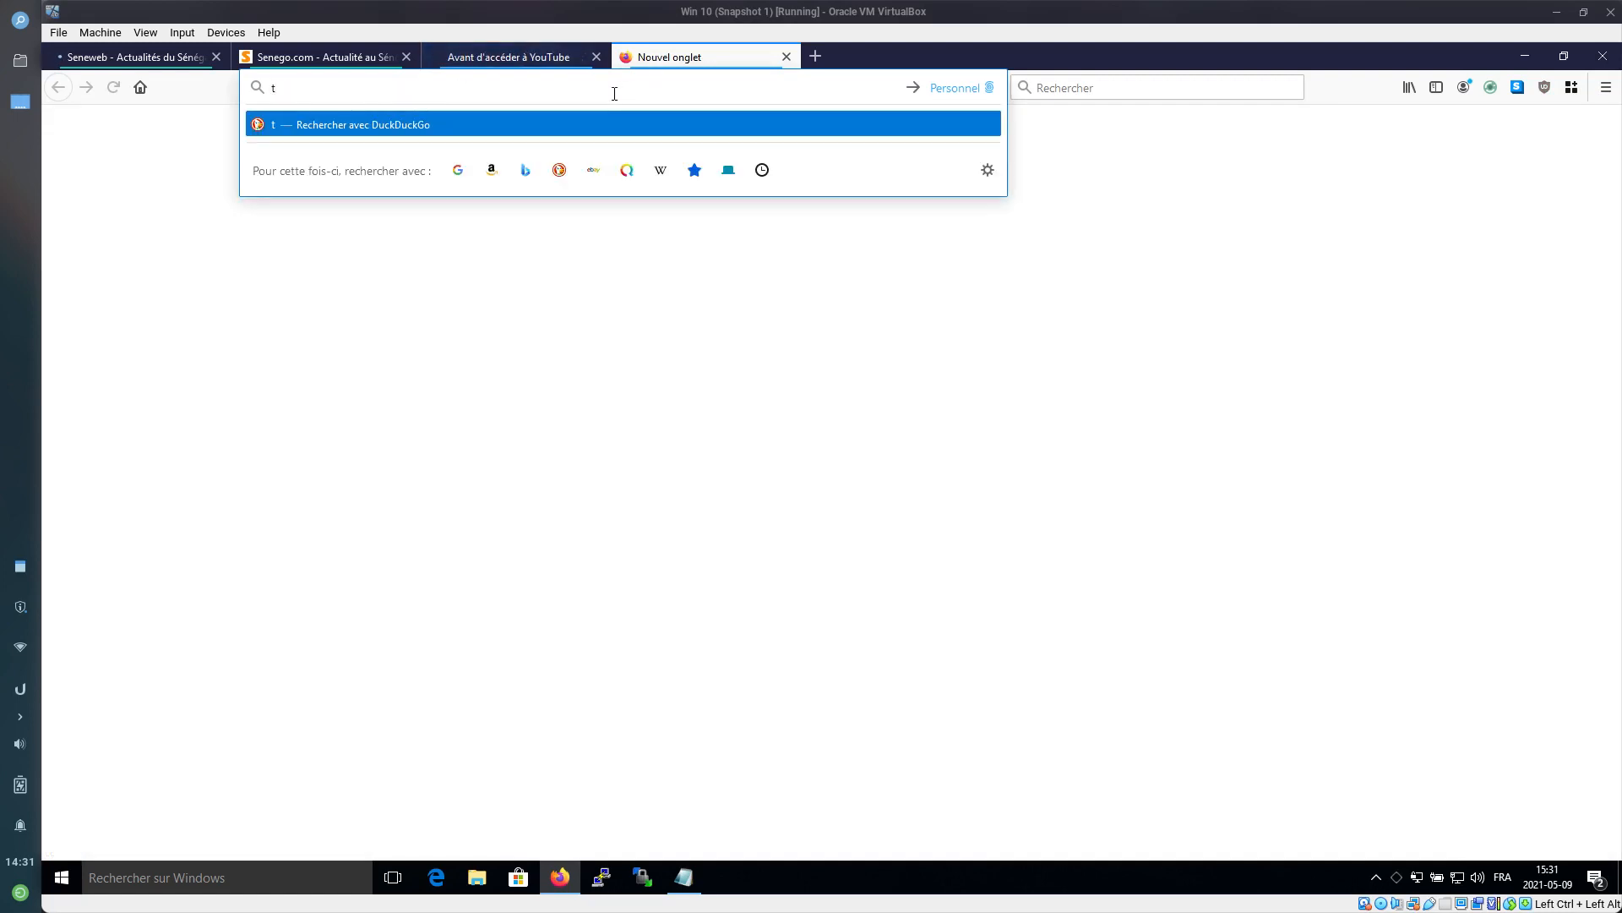
type("witter.")
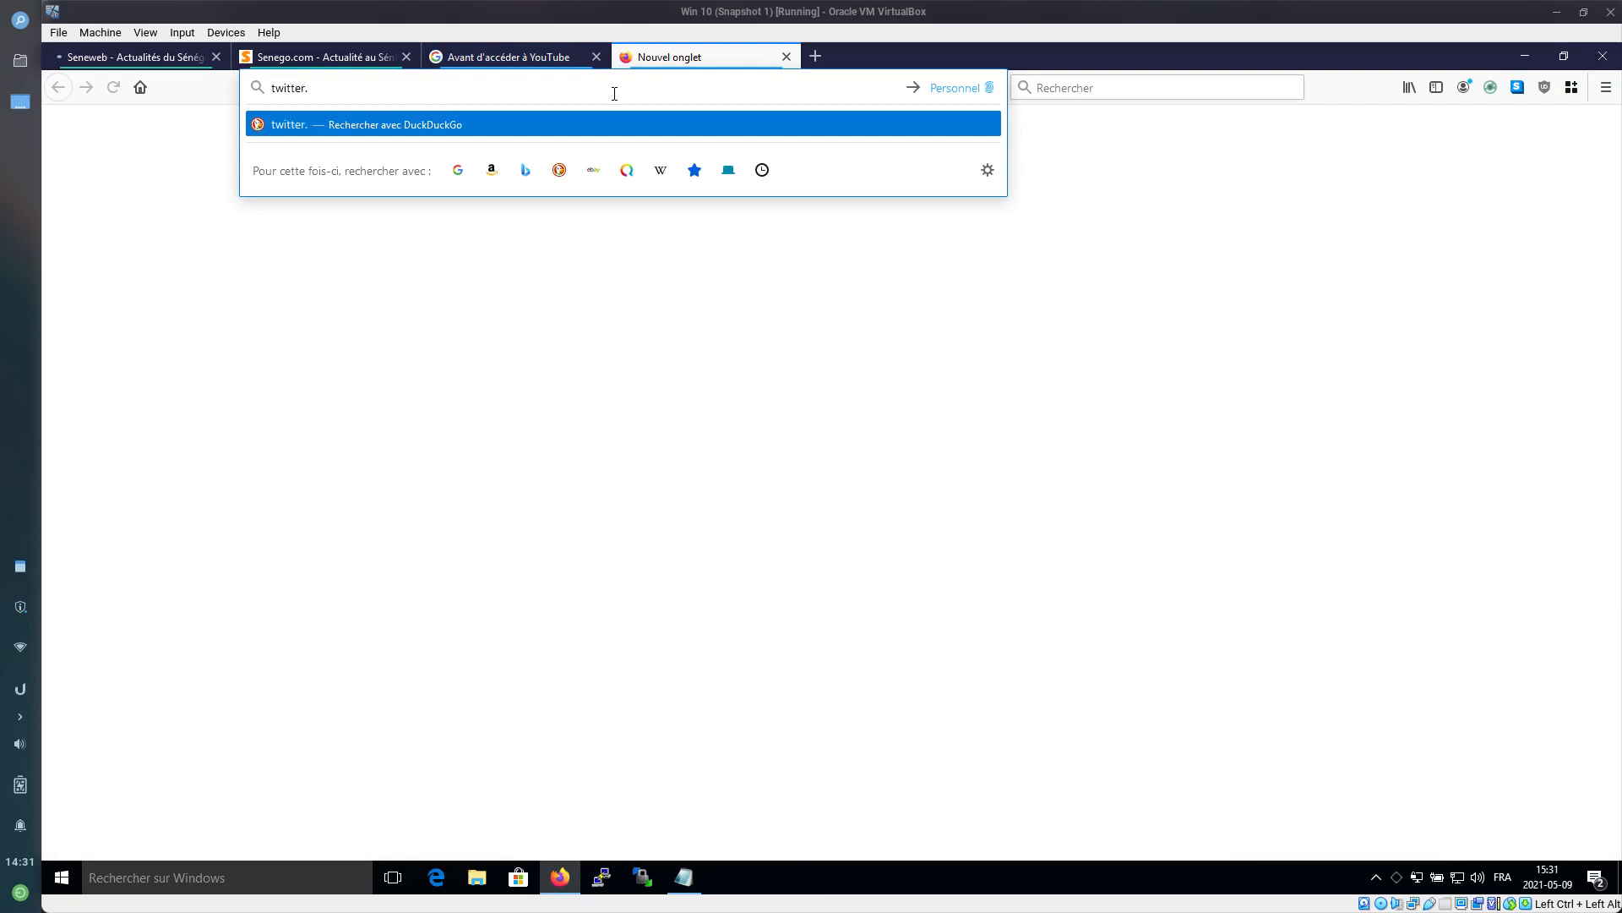
type("com/sunusecurity")
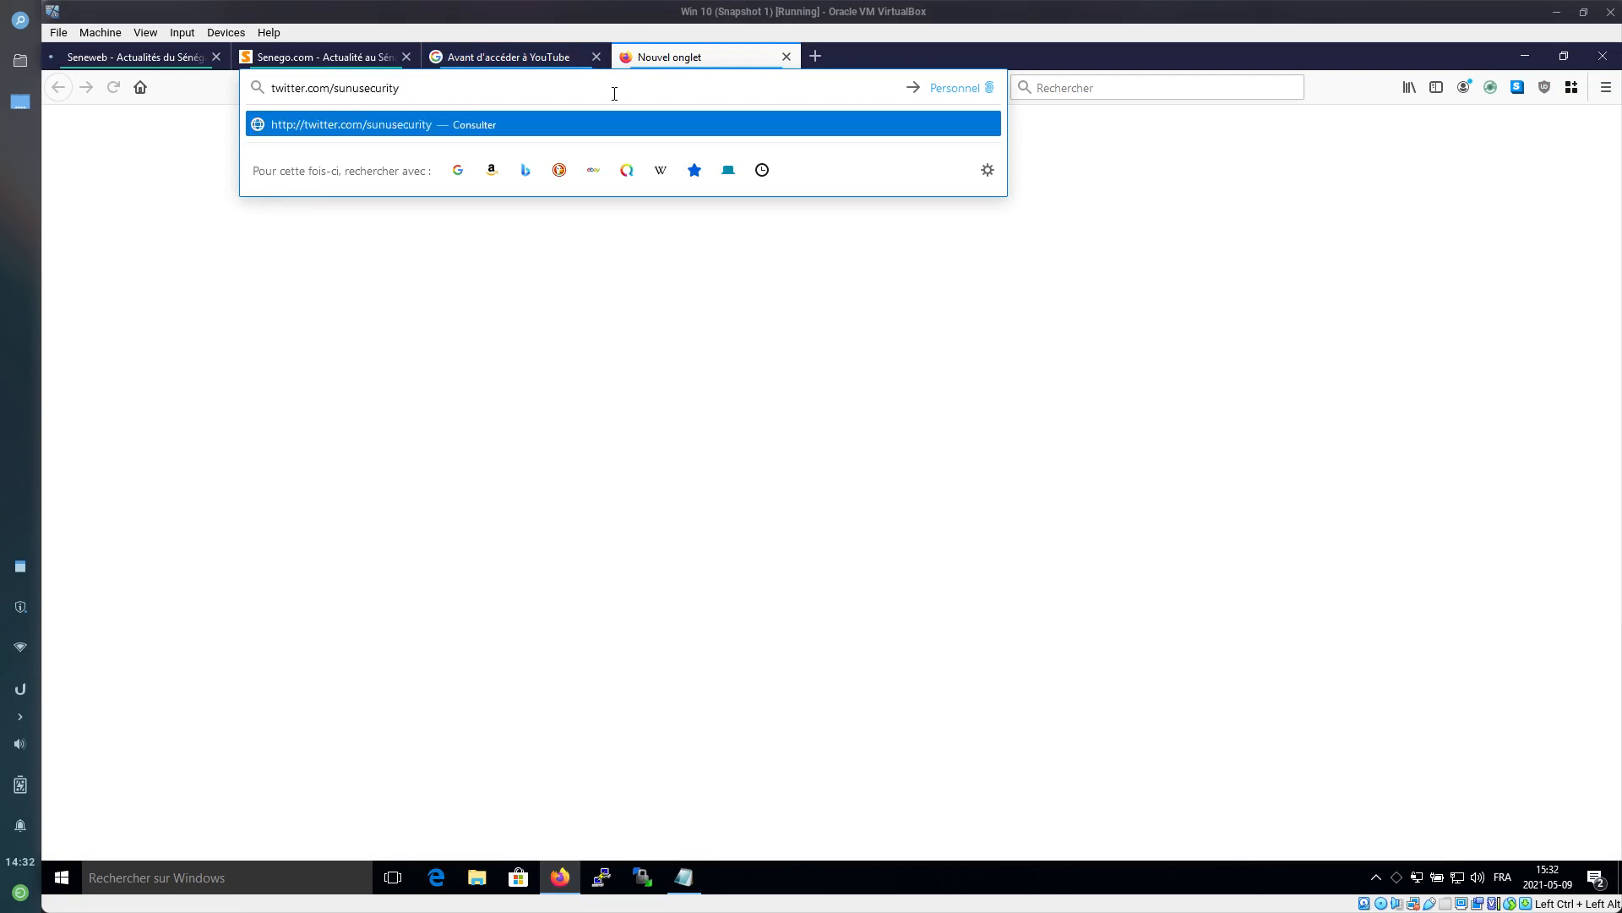
key("Return")
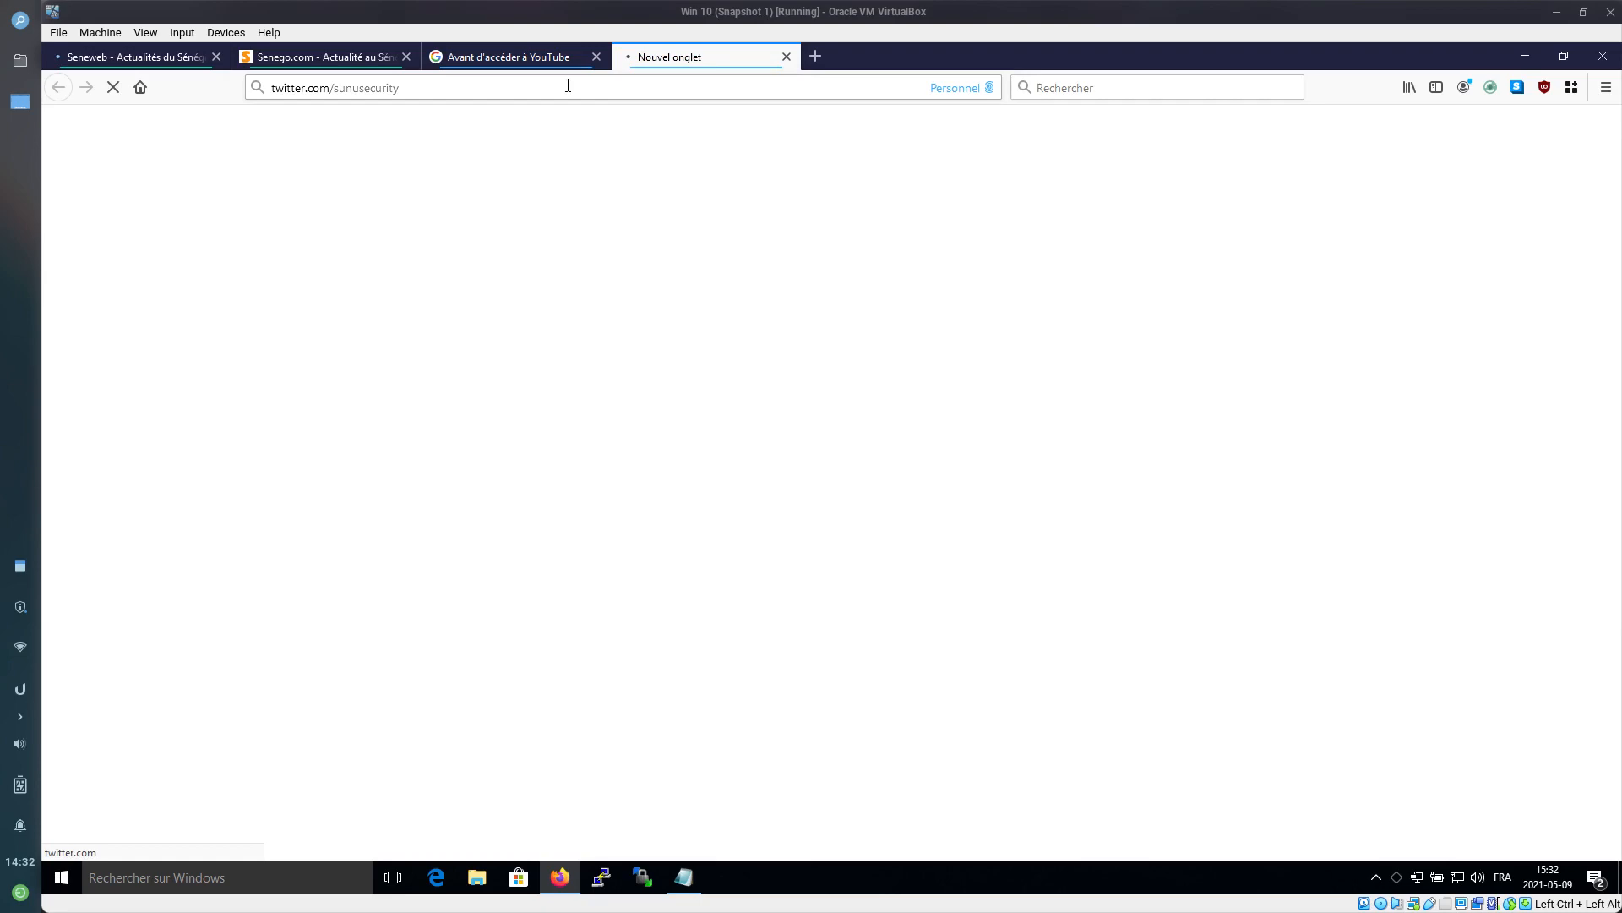
Accept the cookie consent on the YouTube page in the Personnel container tab
left_click(505, 64)
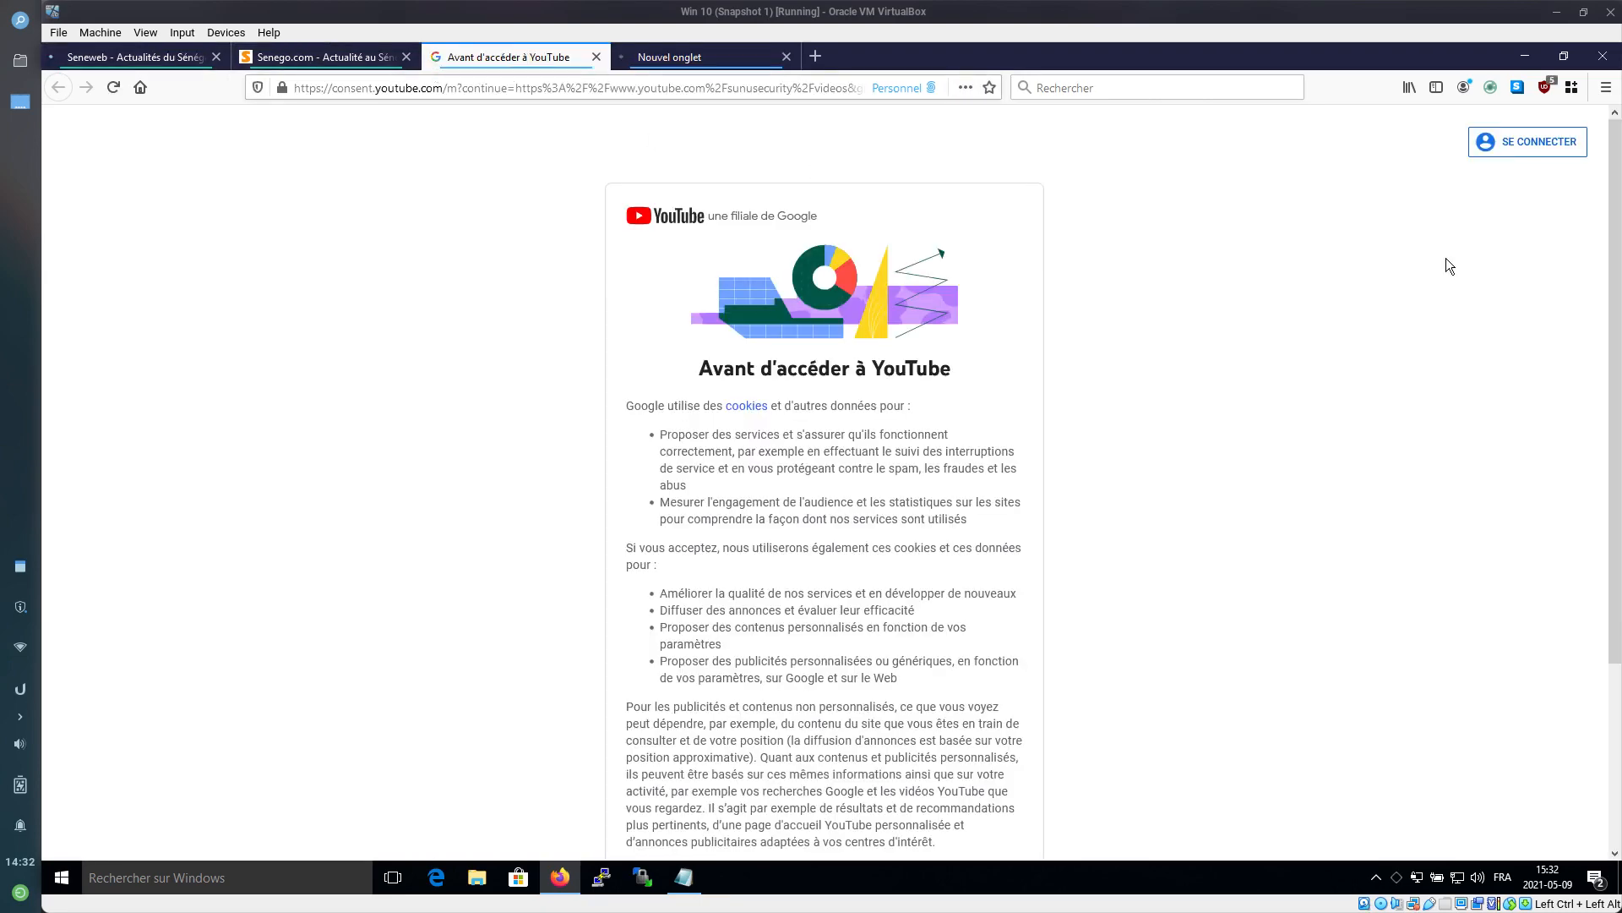
scroll(1619, 643, "down", 3)
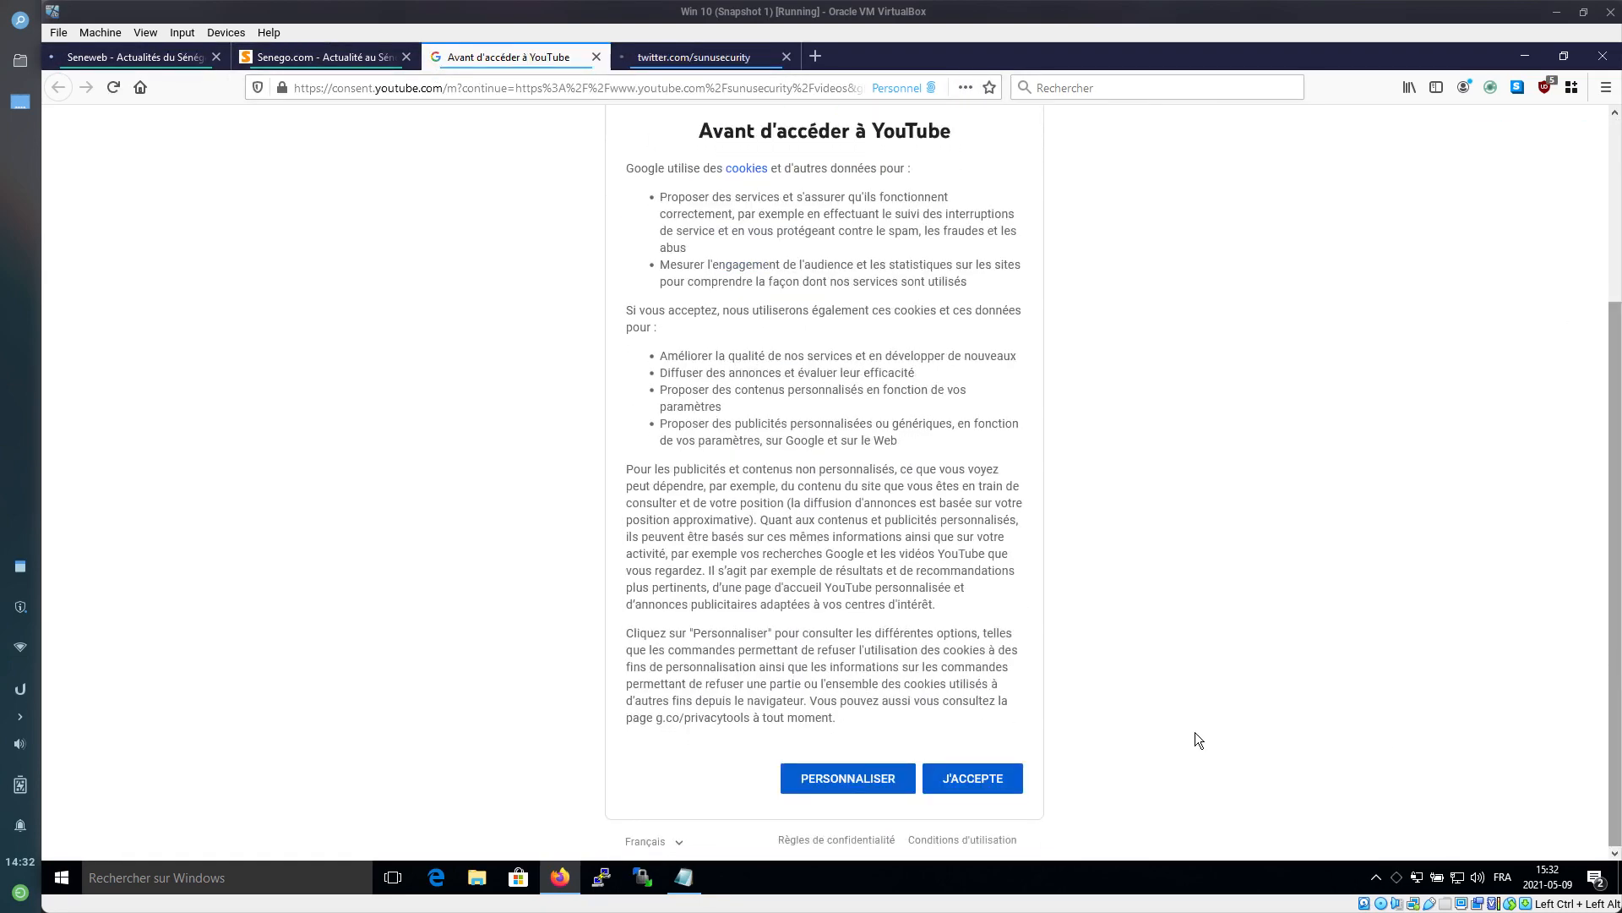
left_click(980, 786)
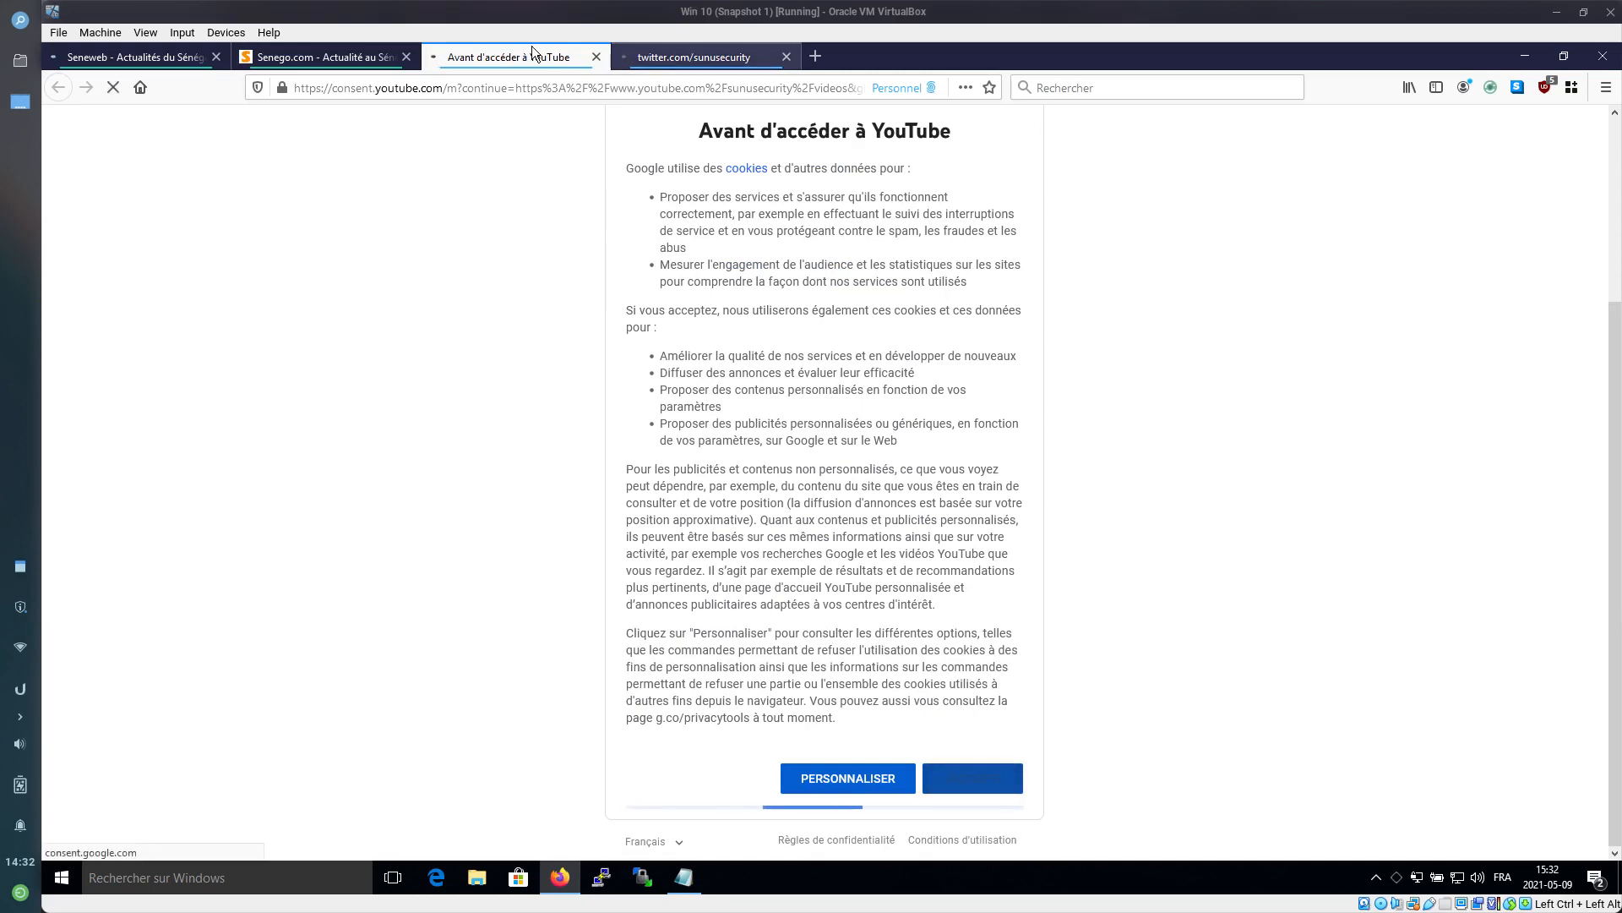
Compare the container labels of the Seneweb, YouTube and Twitter tabs with the container list and a new tab outside any container
left_click(145, 56)
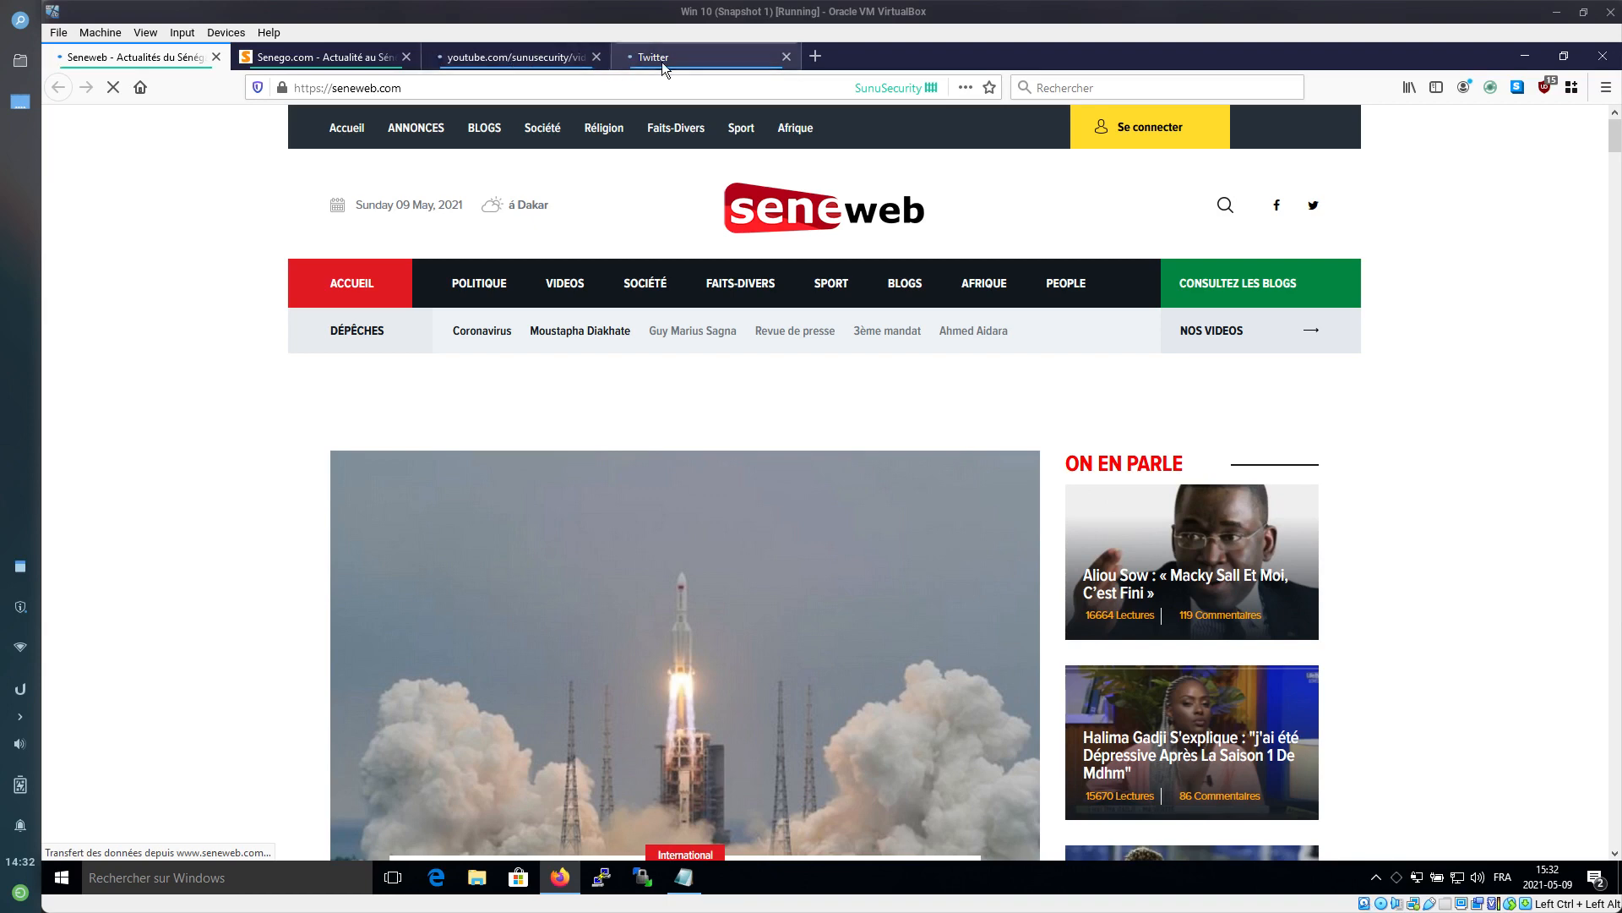
left_click(704, 49)
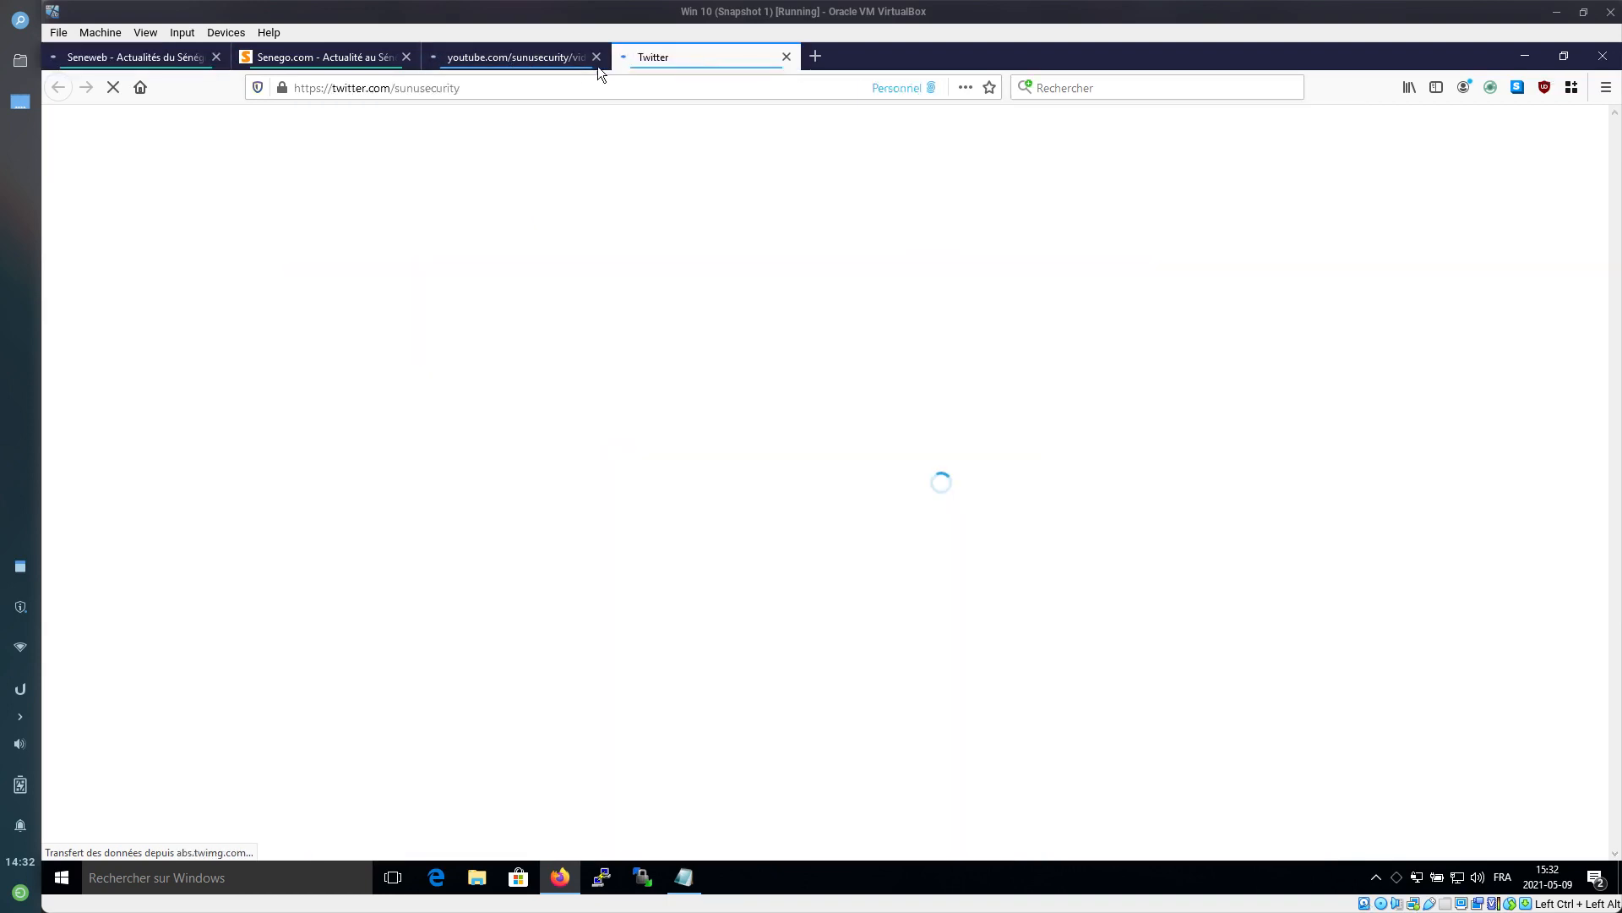
left_click(525, 58)
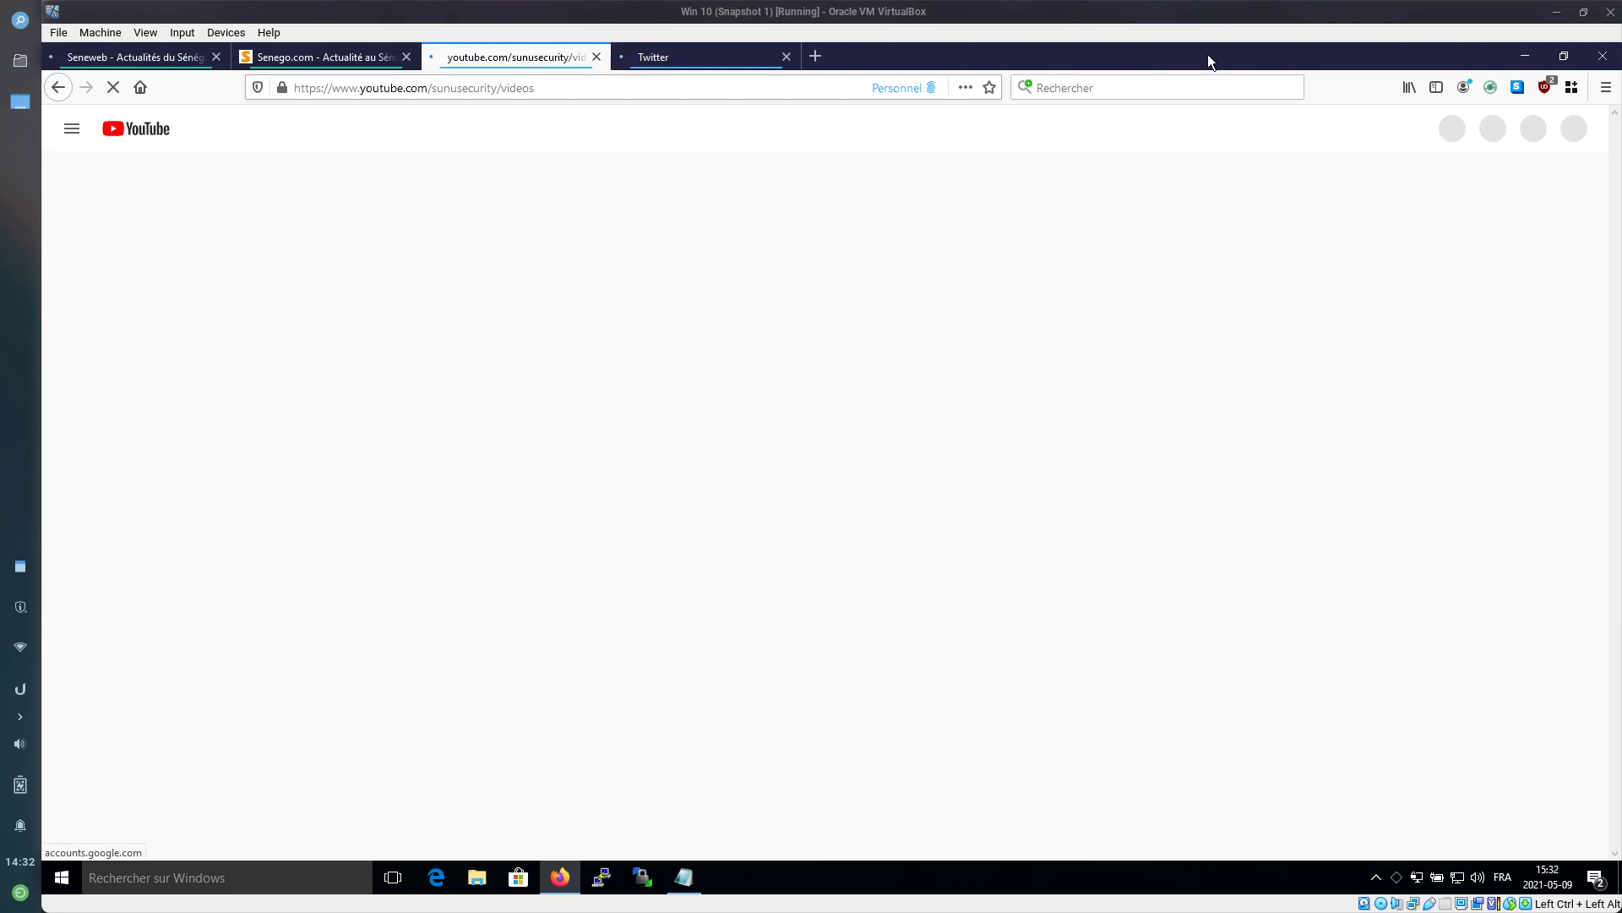
left_click(1574, 88)
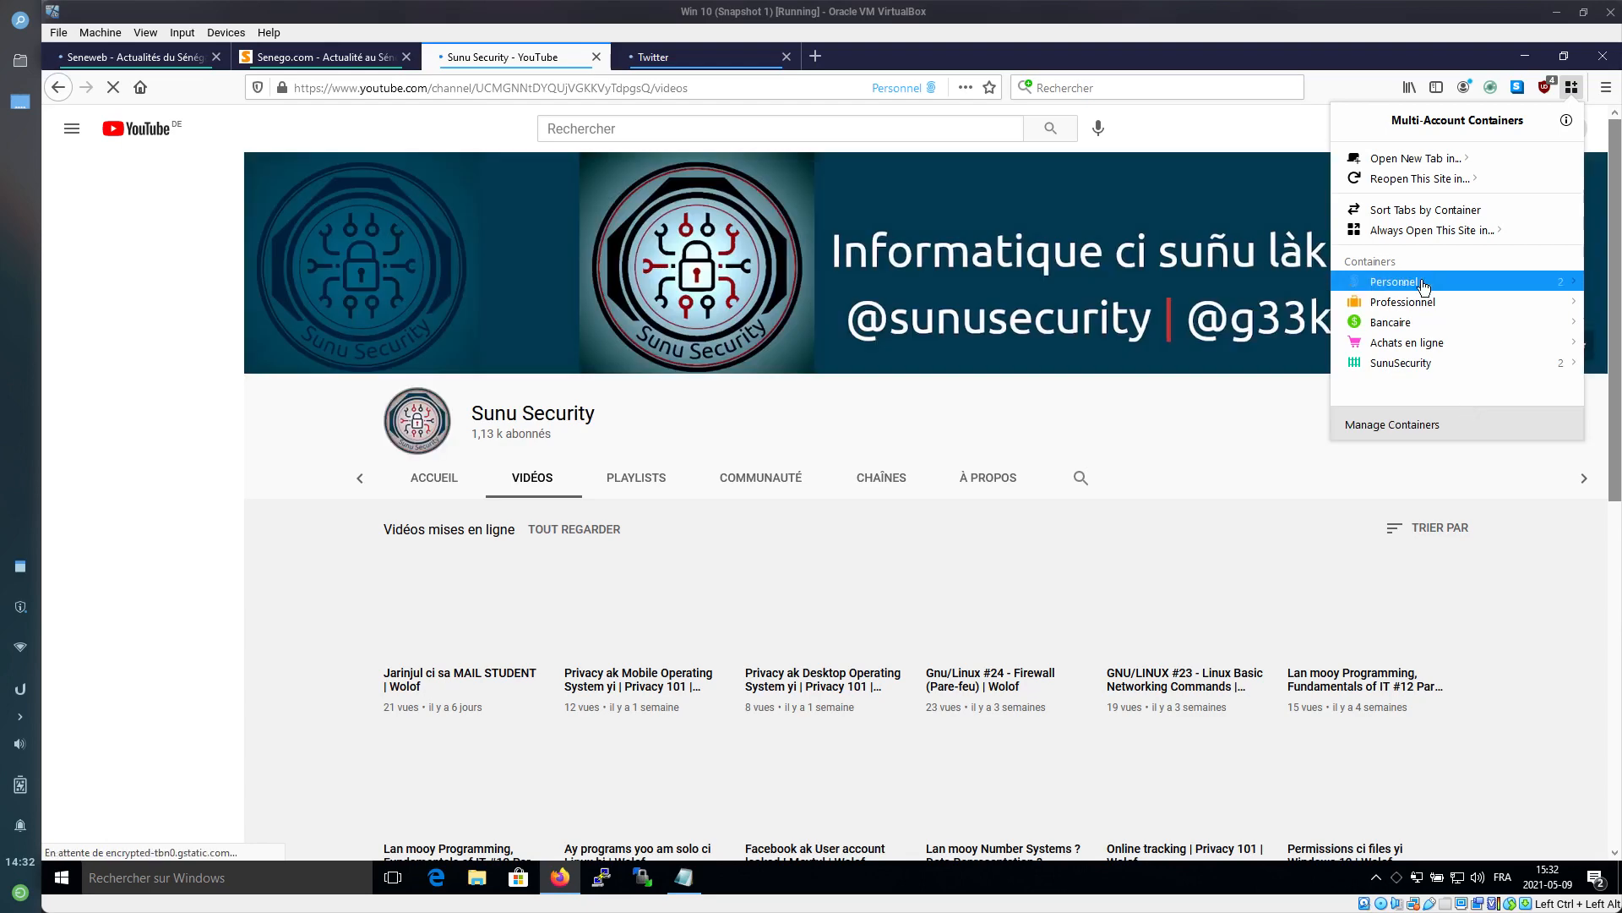
left_click(507, 57)
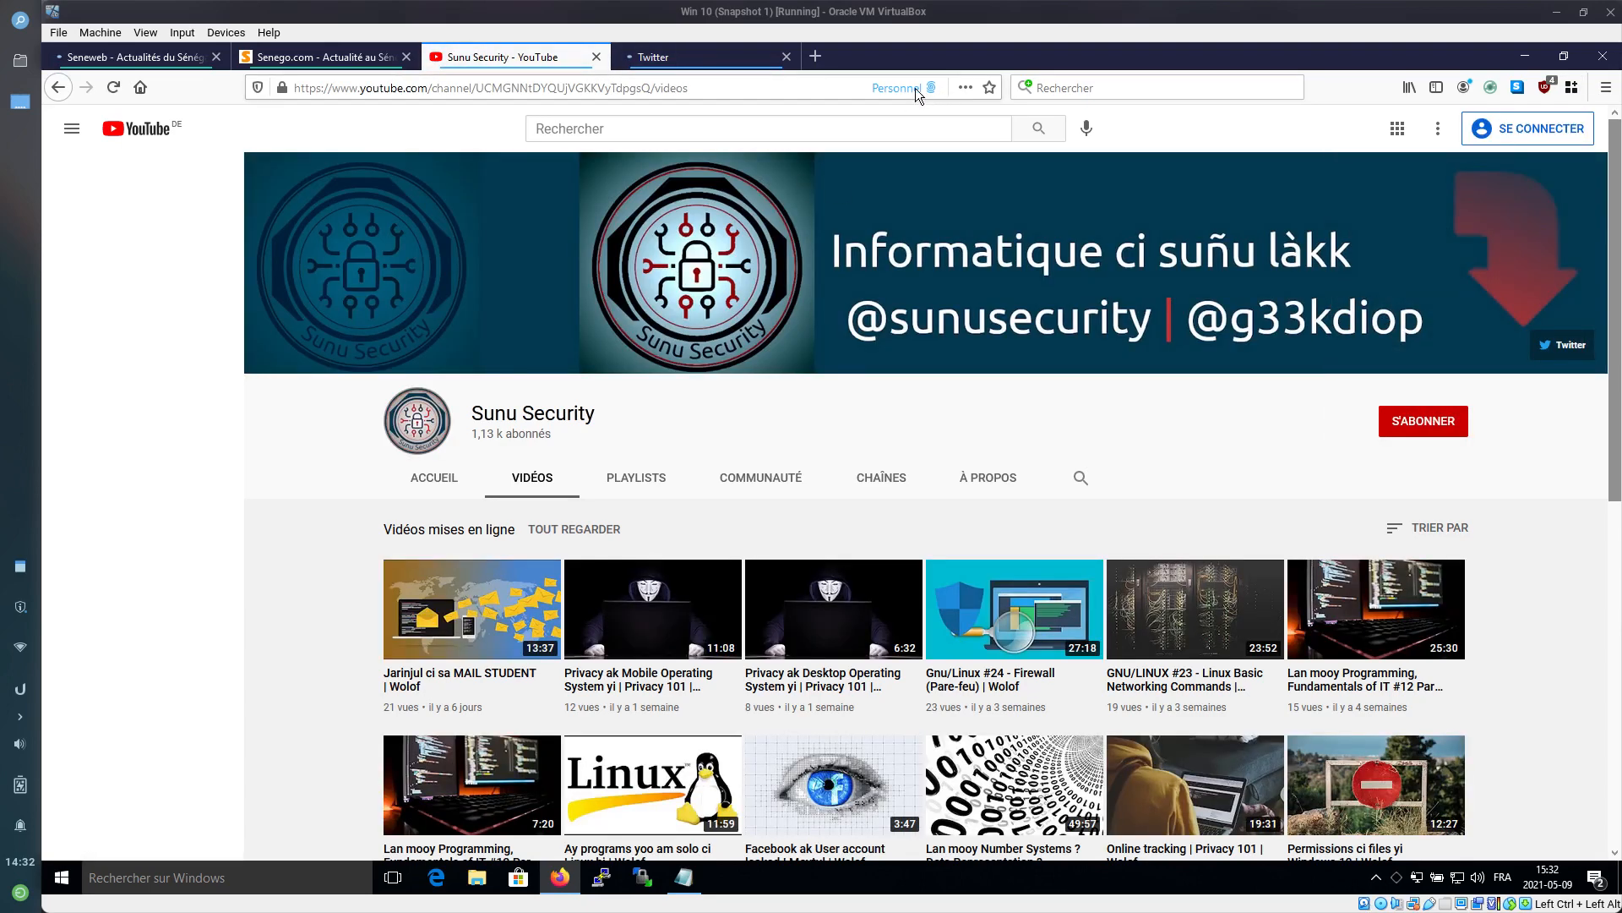
left_click(669, 57)
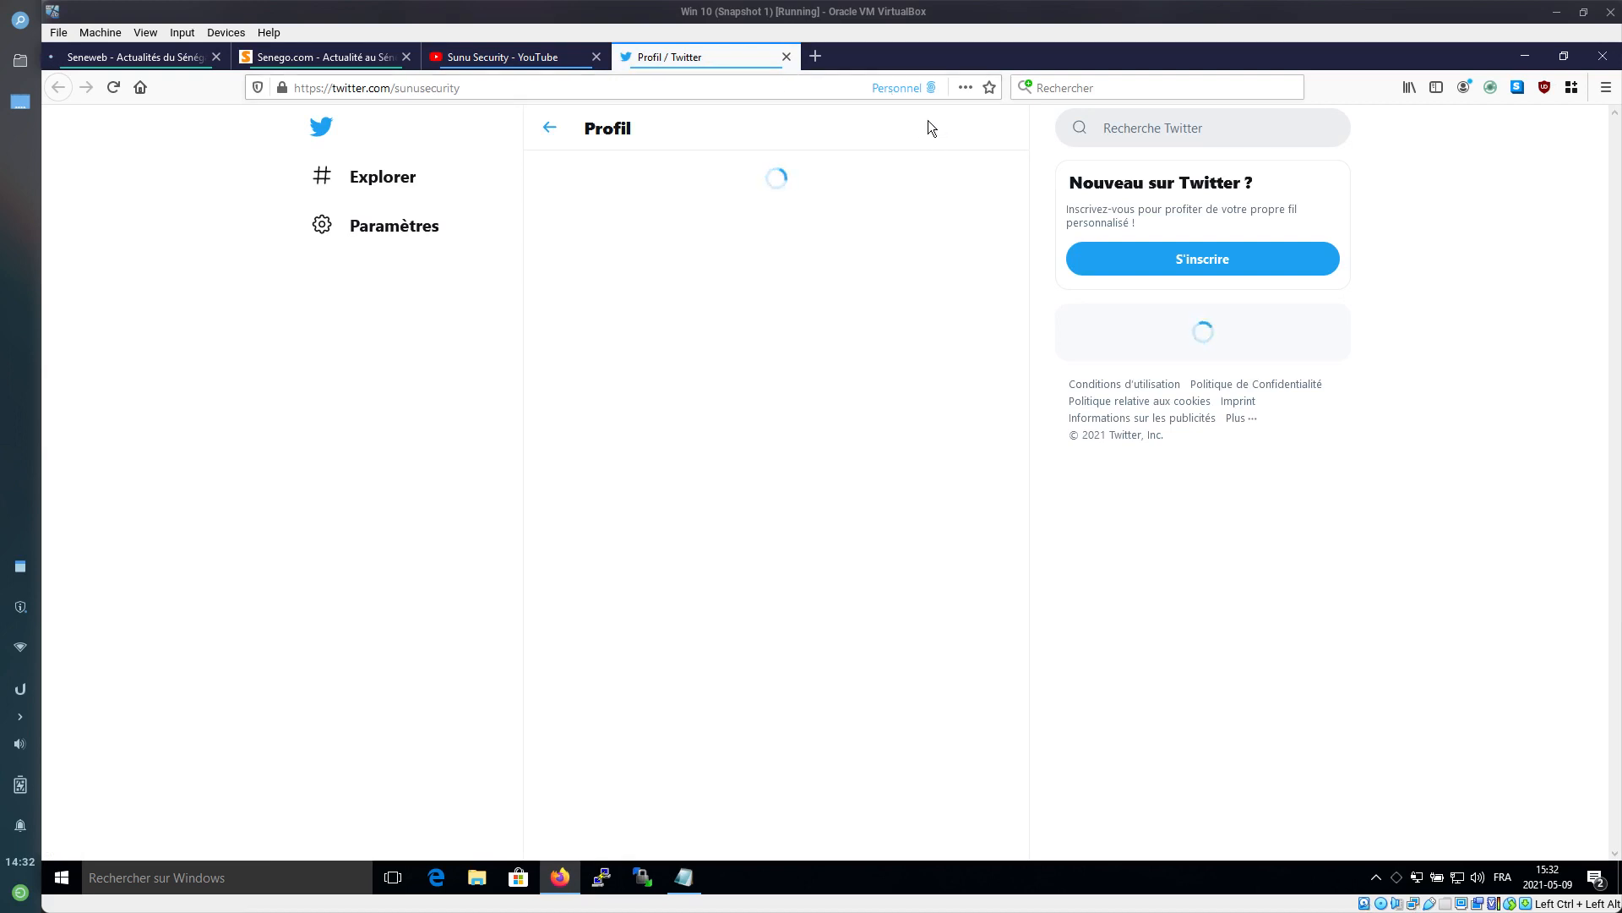
left_click(819, 57)
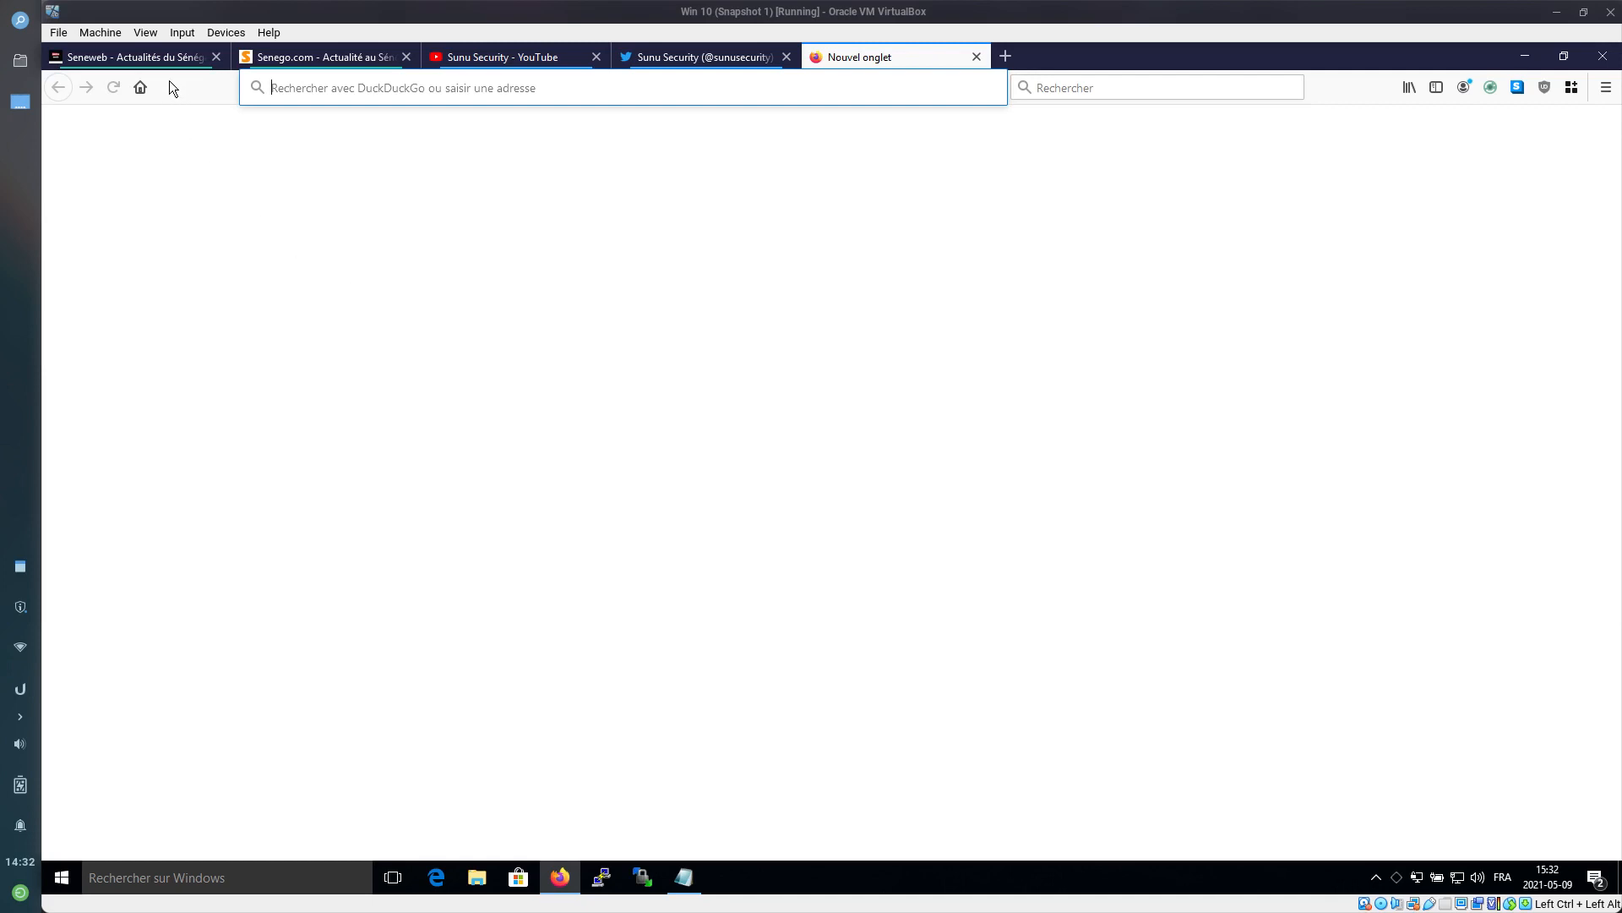
Examine the tracking protection details and the uBlock Origin blocking report for seneweb.com
left_click(150, 59)
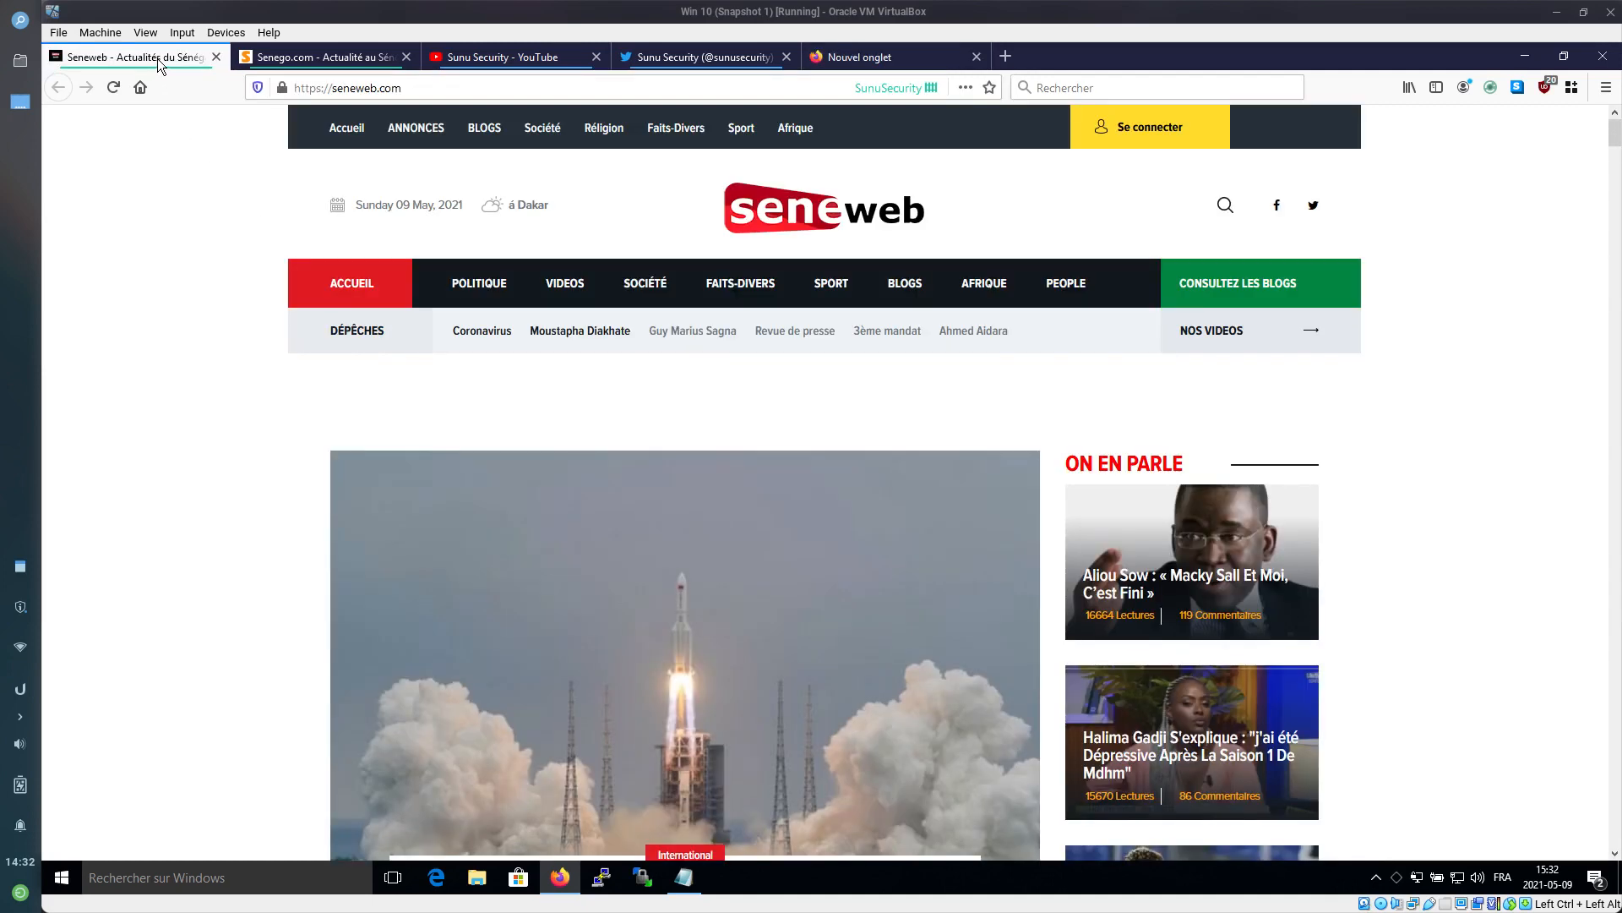
left_click(258, 87)
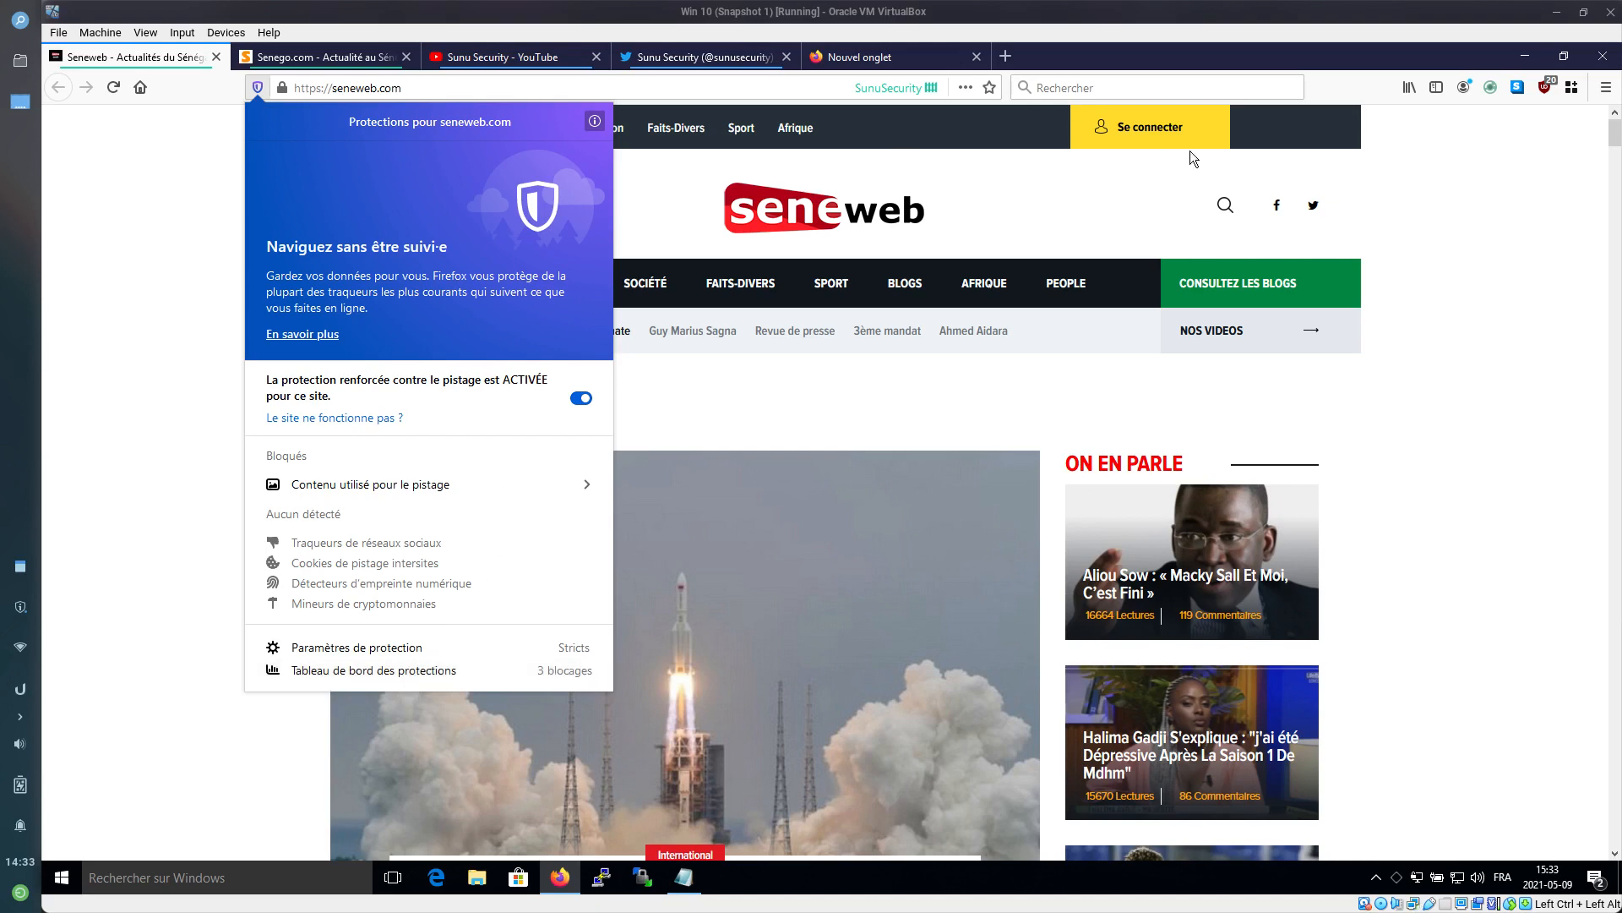
left_click(1504, 175)
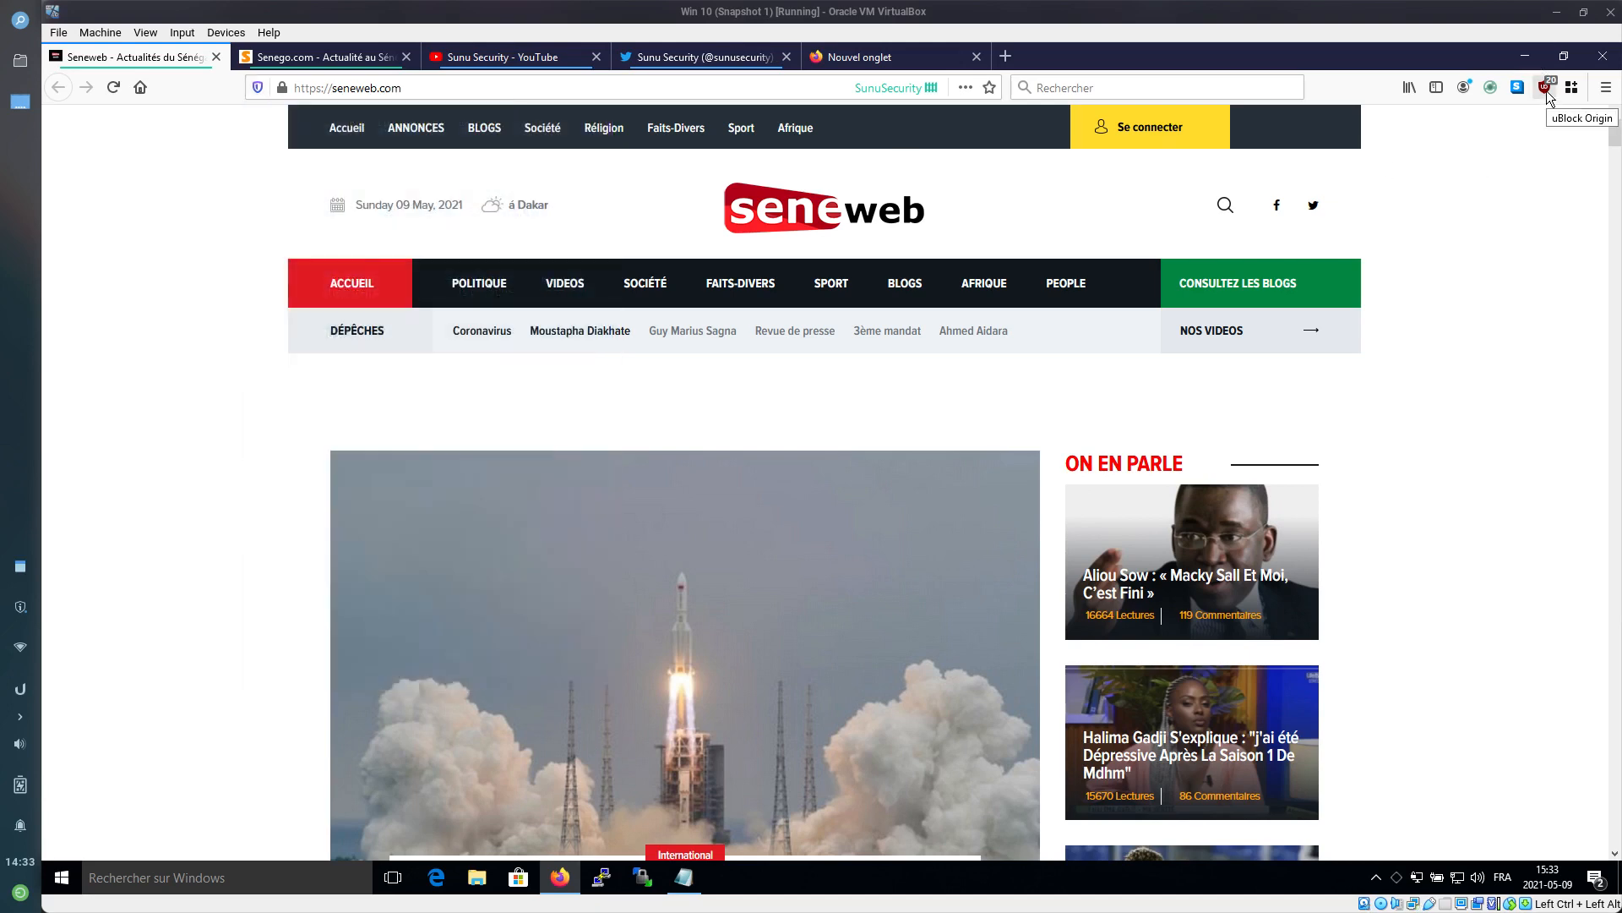
left_click(1547, 91)
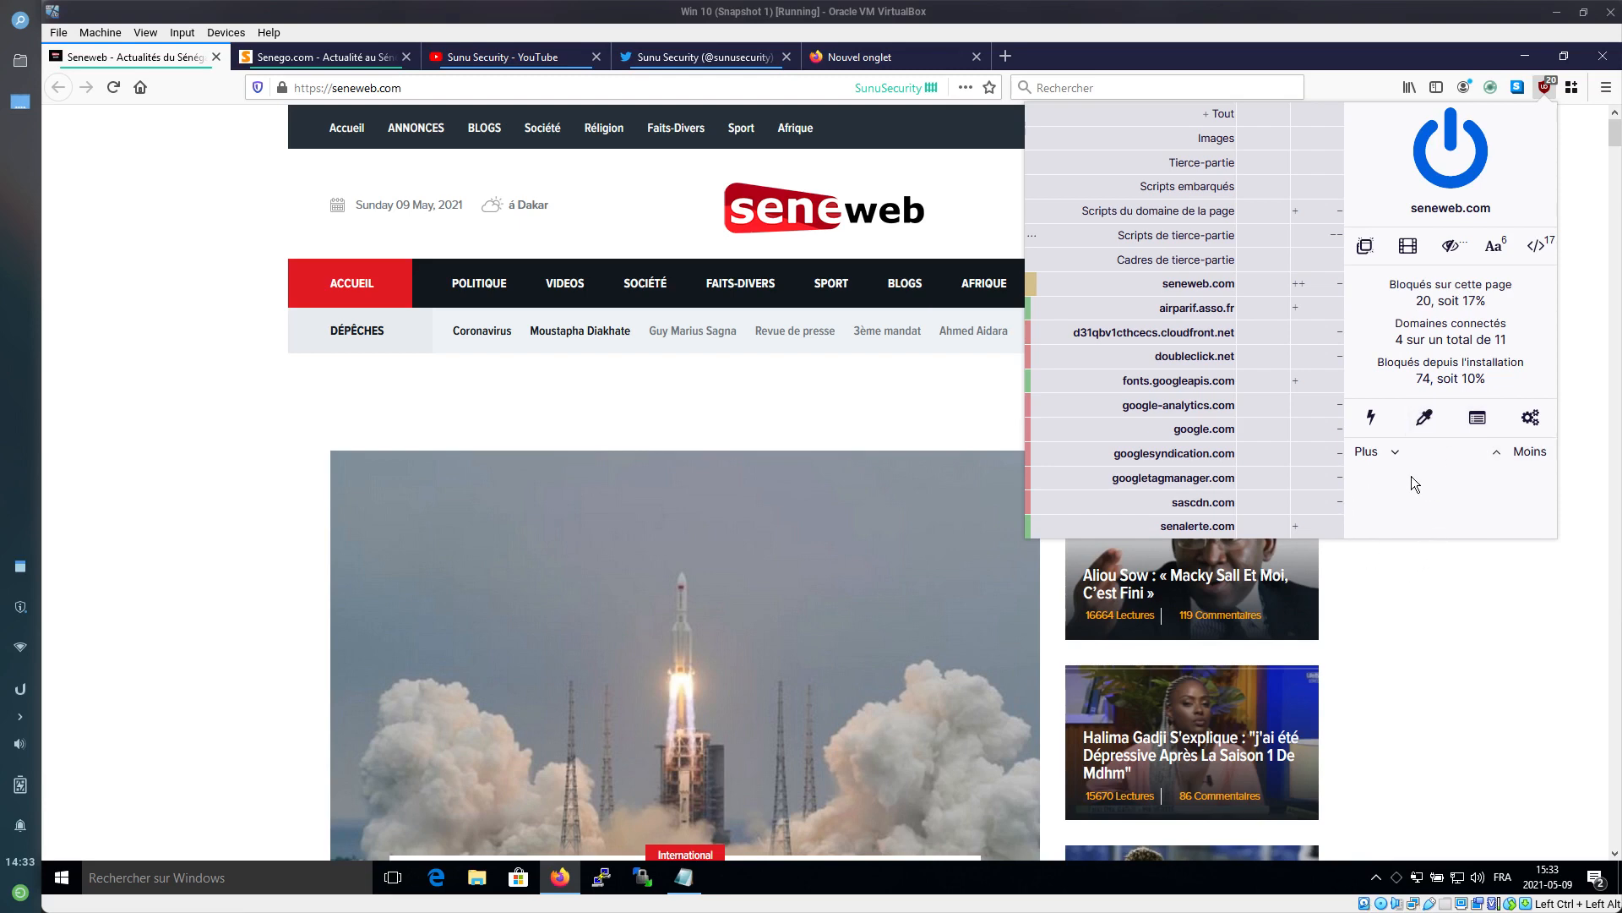
left_click(1433, 607)
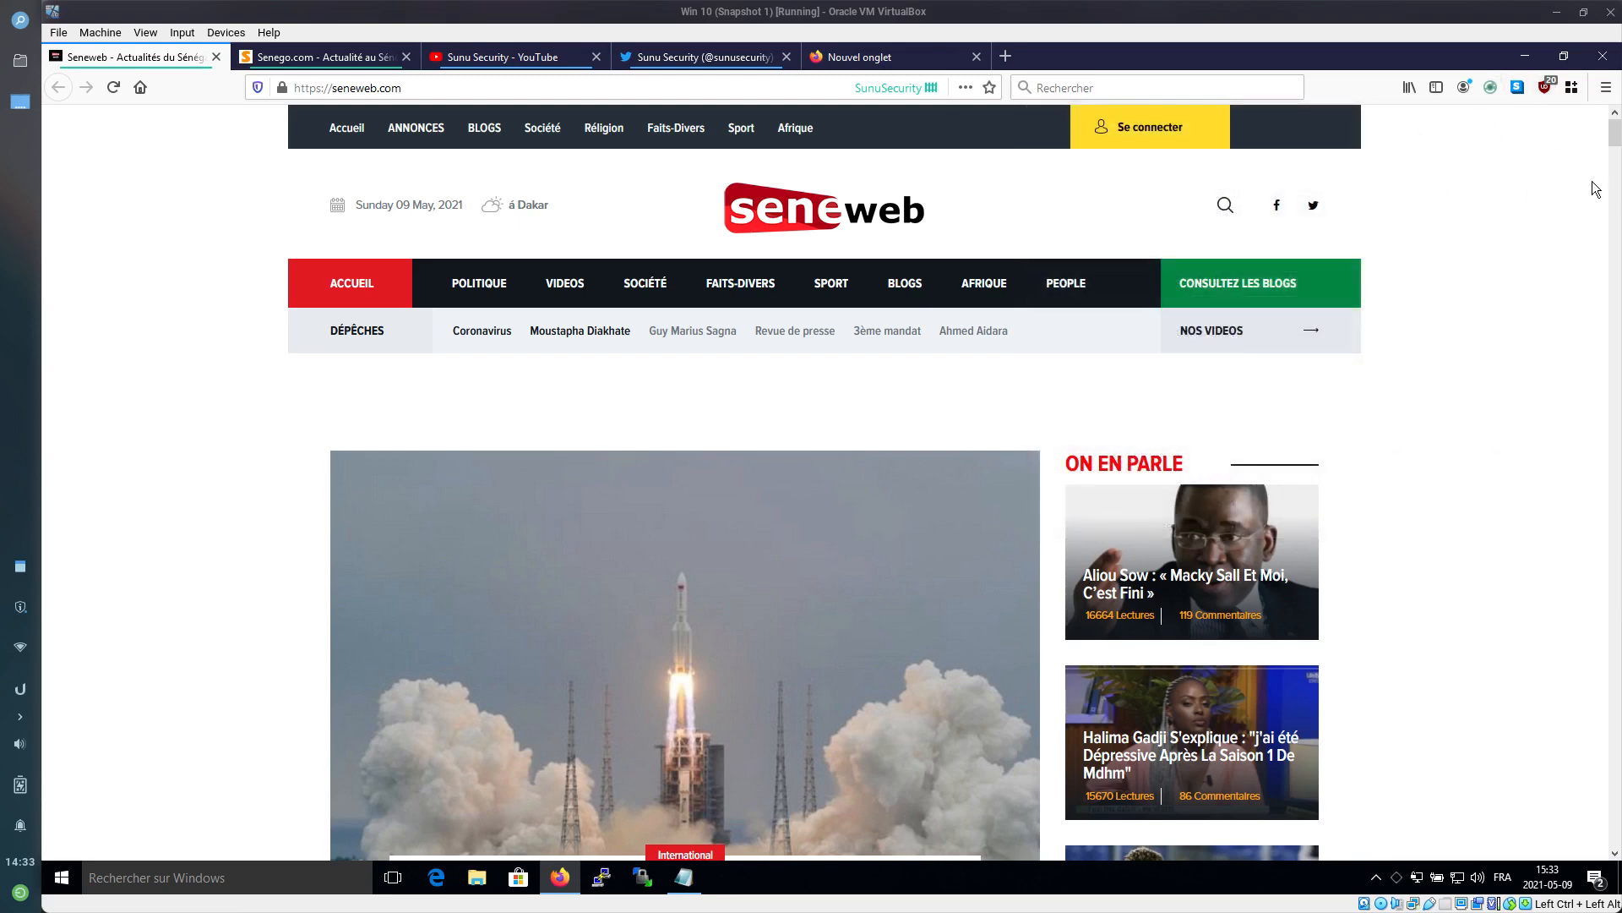
Look through the Seneweb home page and the Sunu Security YouTube channel with the privacy extensions active
scroll(1618, 173, "down", 5)
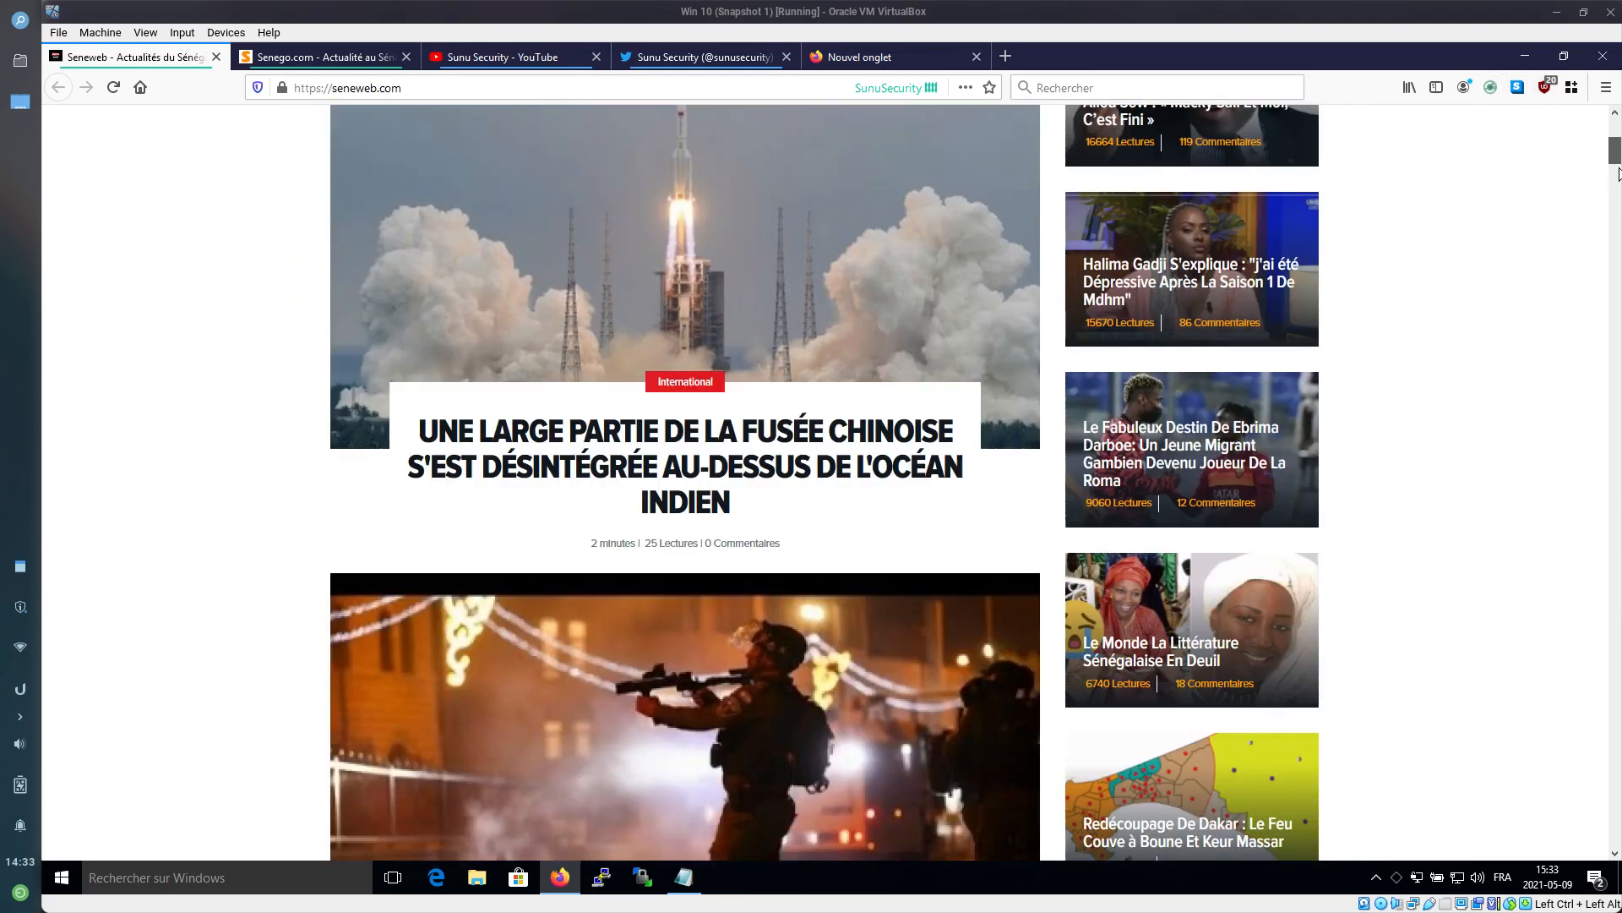
scroll(1618, 173, "down", 14)
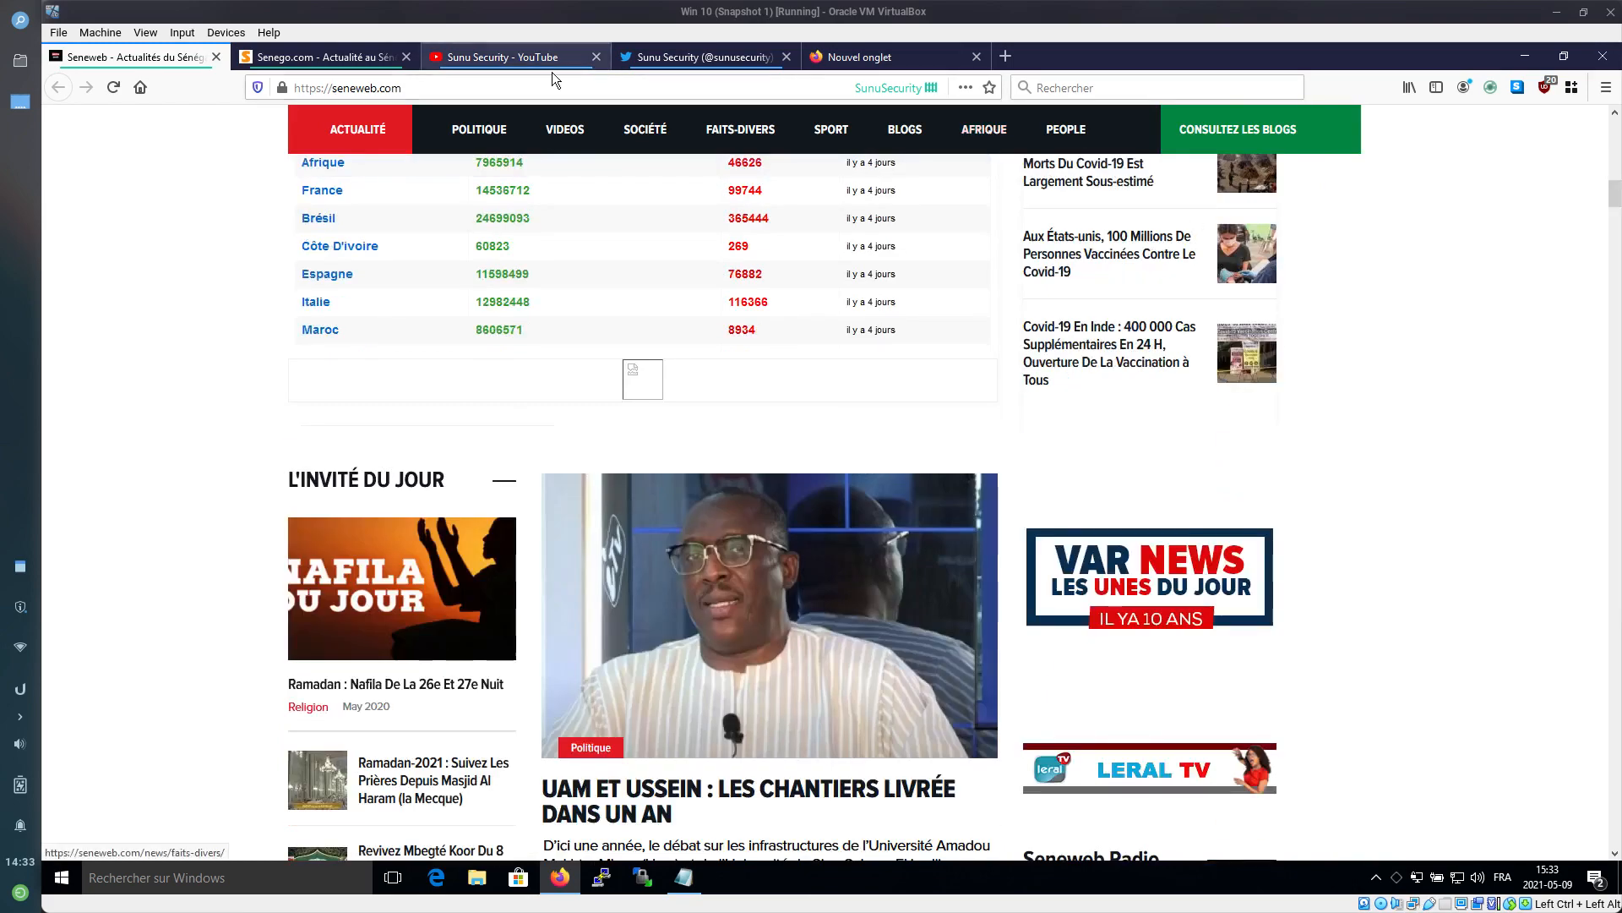
left_click(514, 62)
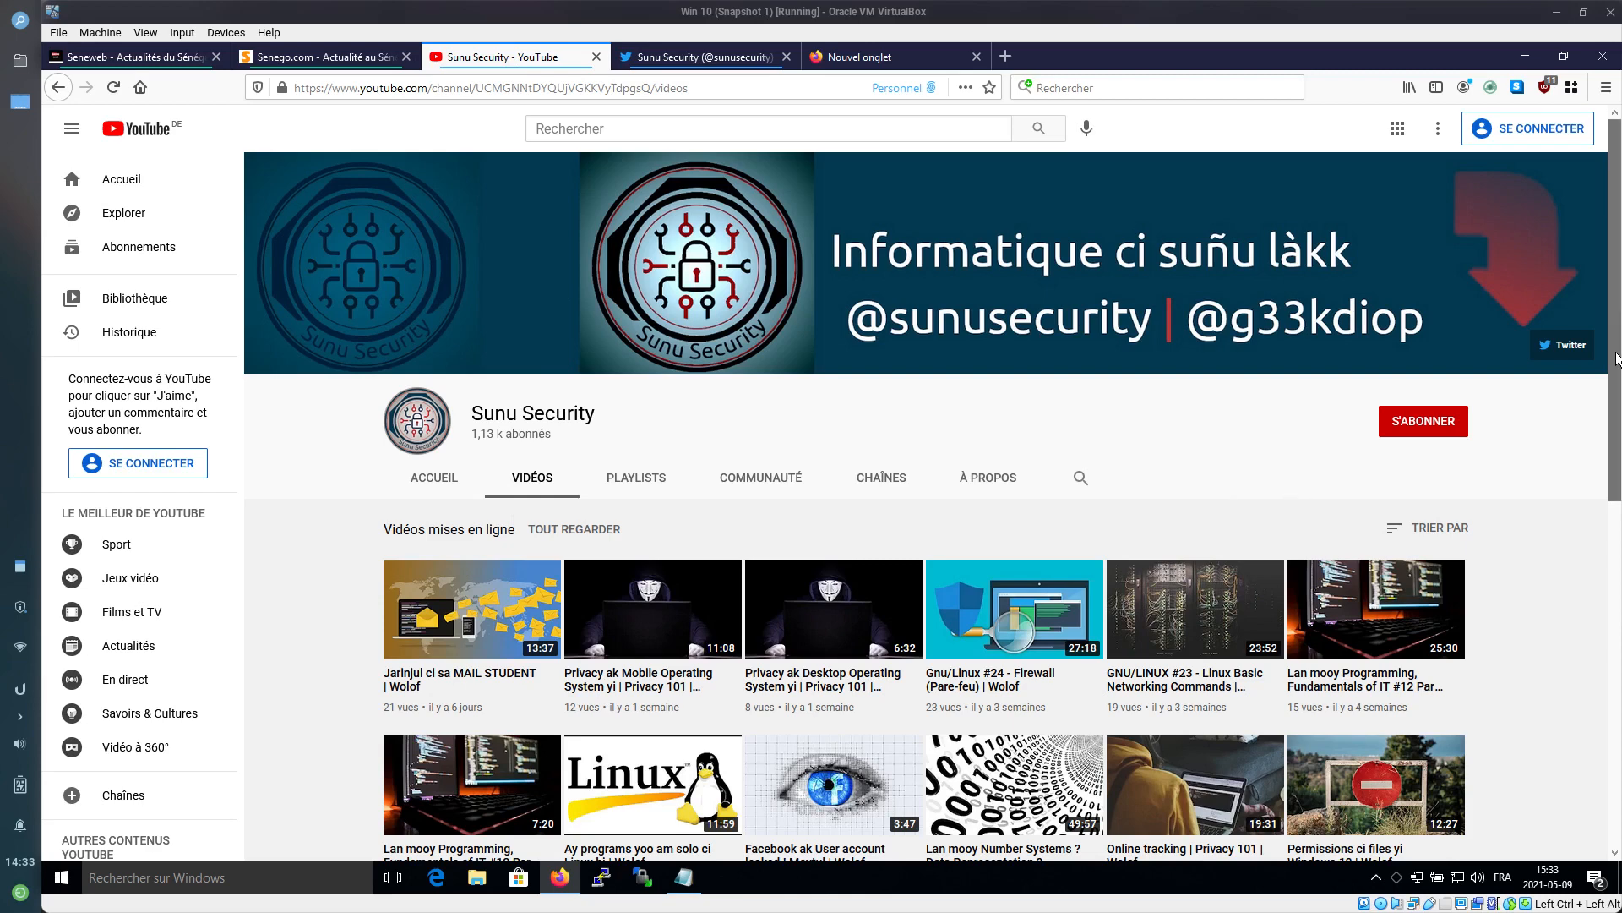
mouse_move(1618, 361)
left_mouse_down()
mouse_move(1620, 408)
mouse_move(1620, 351)
left_mouse_up()
key("alt+Tab")
key("alt+Tab")
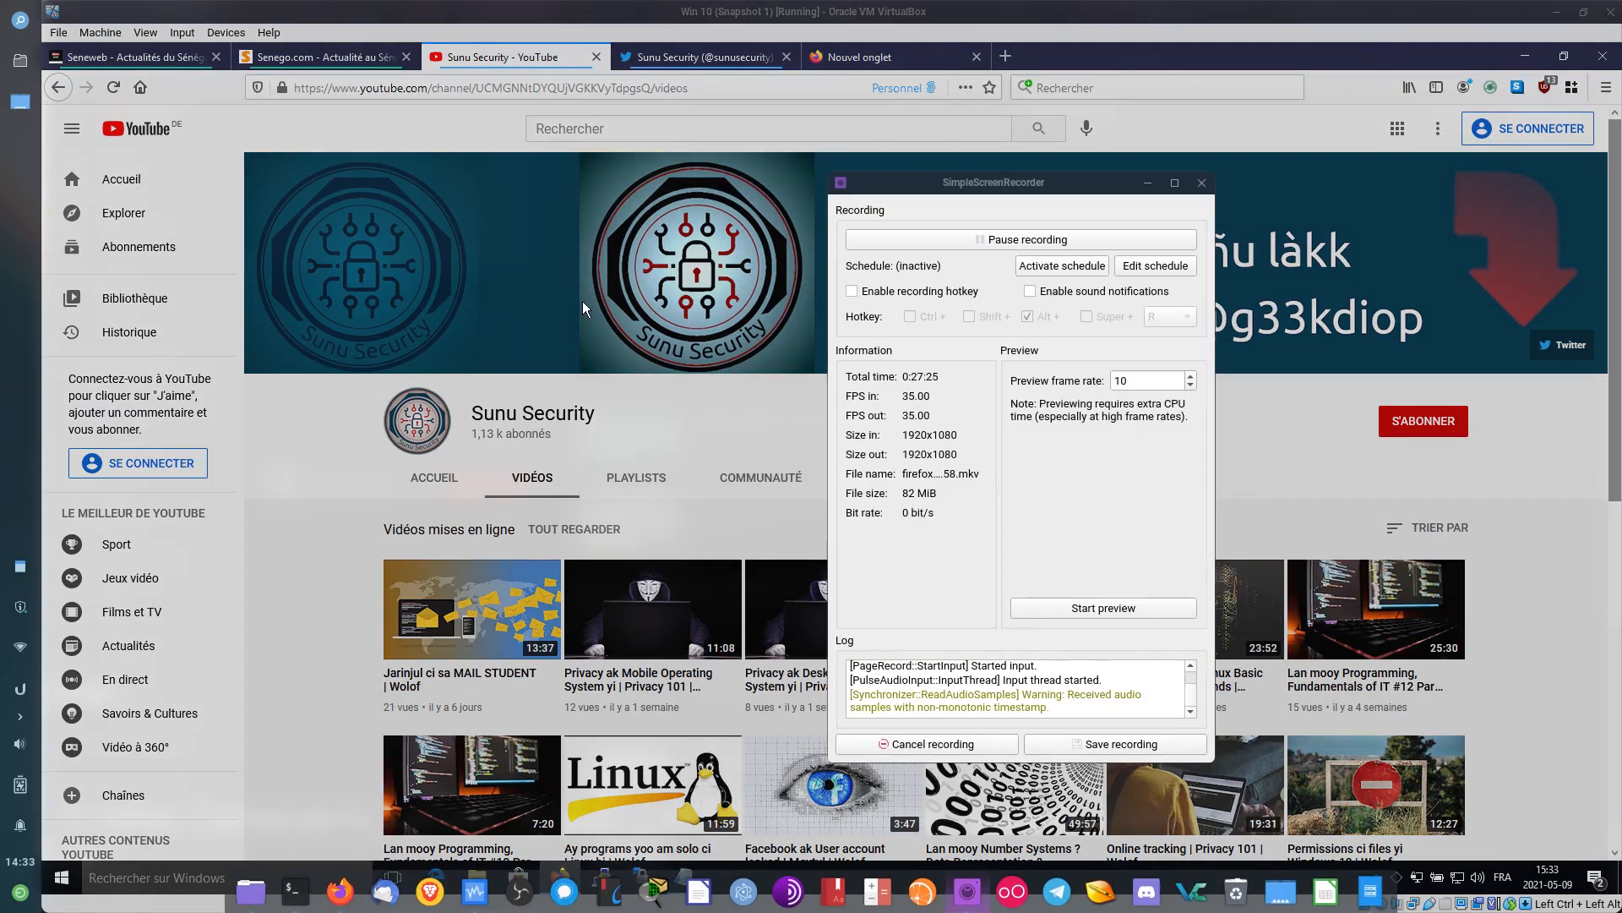